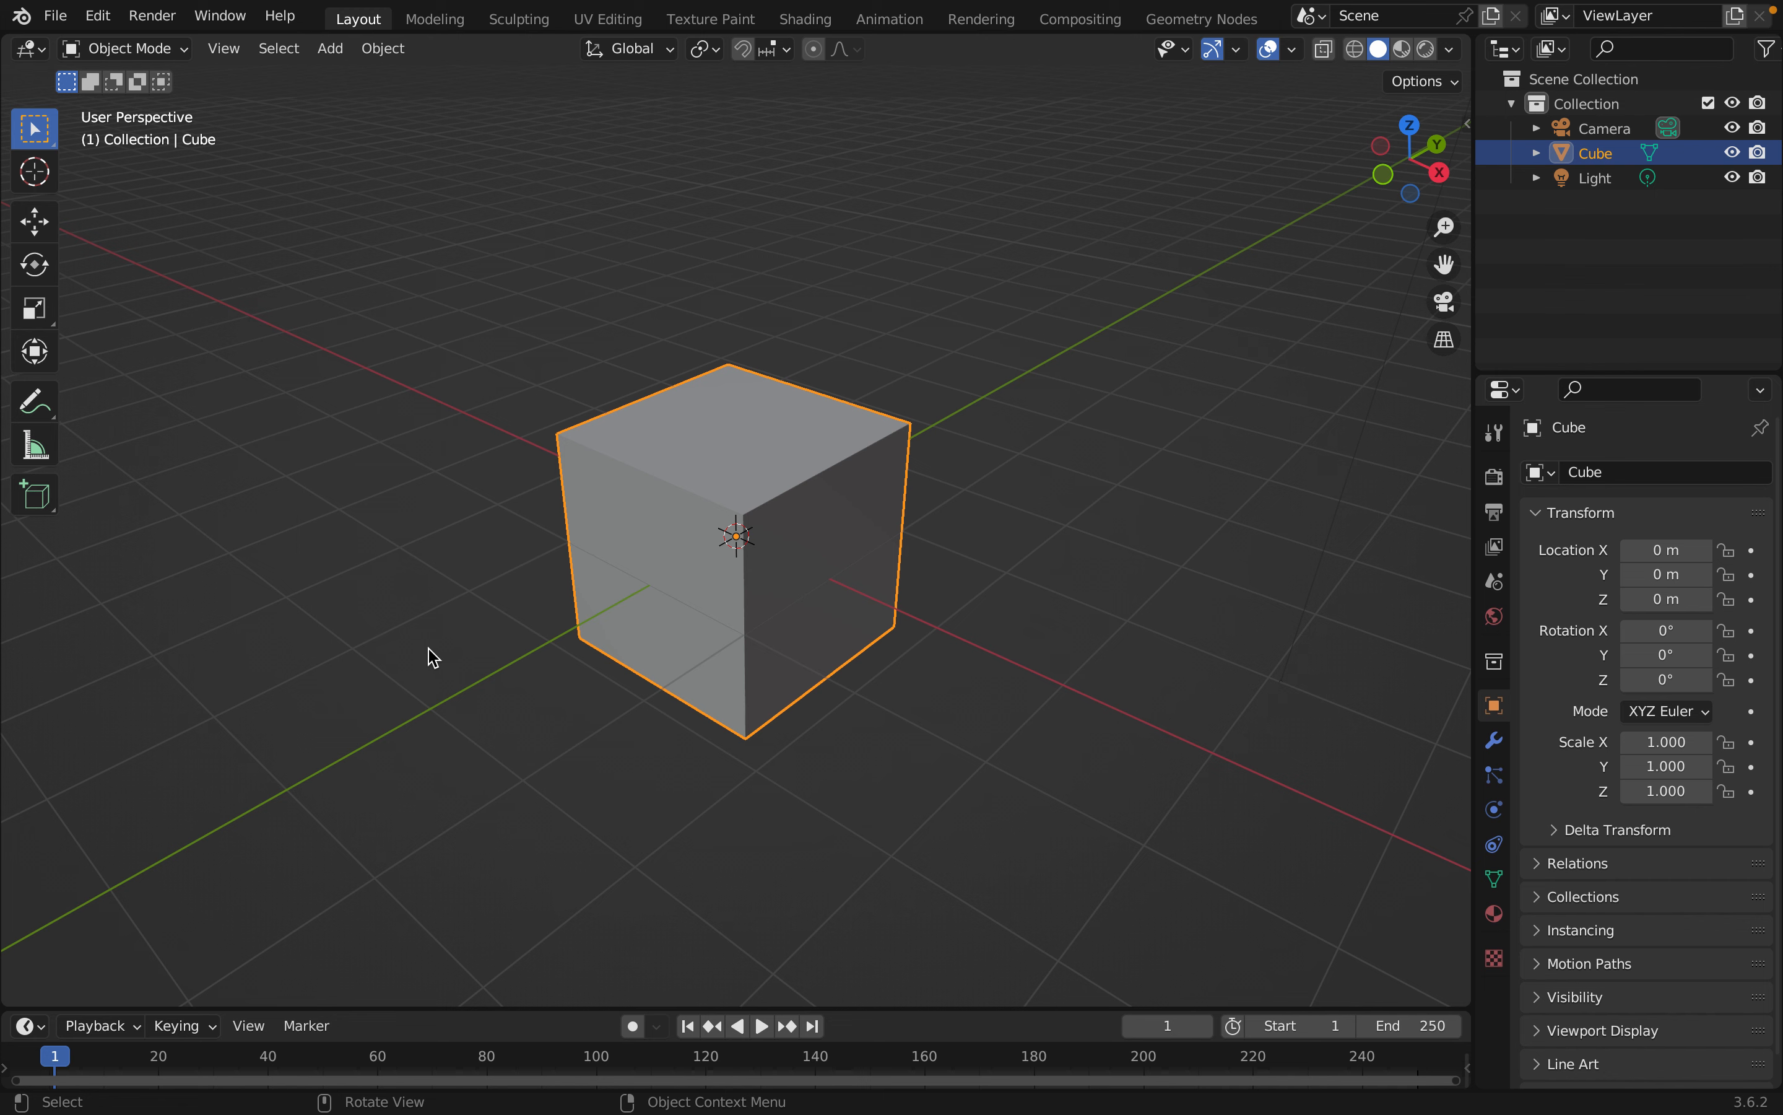
Replace the default cube with a mesh plane at the origin, scaled uniformly to about 2.93
{"action": "right_click", "coordinate": [633, 461]}
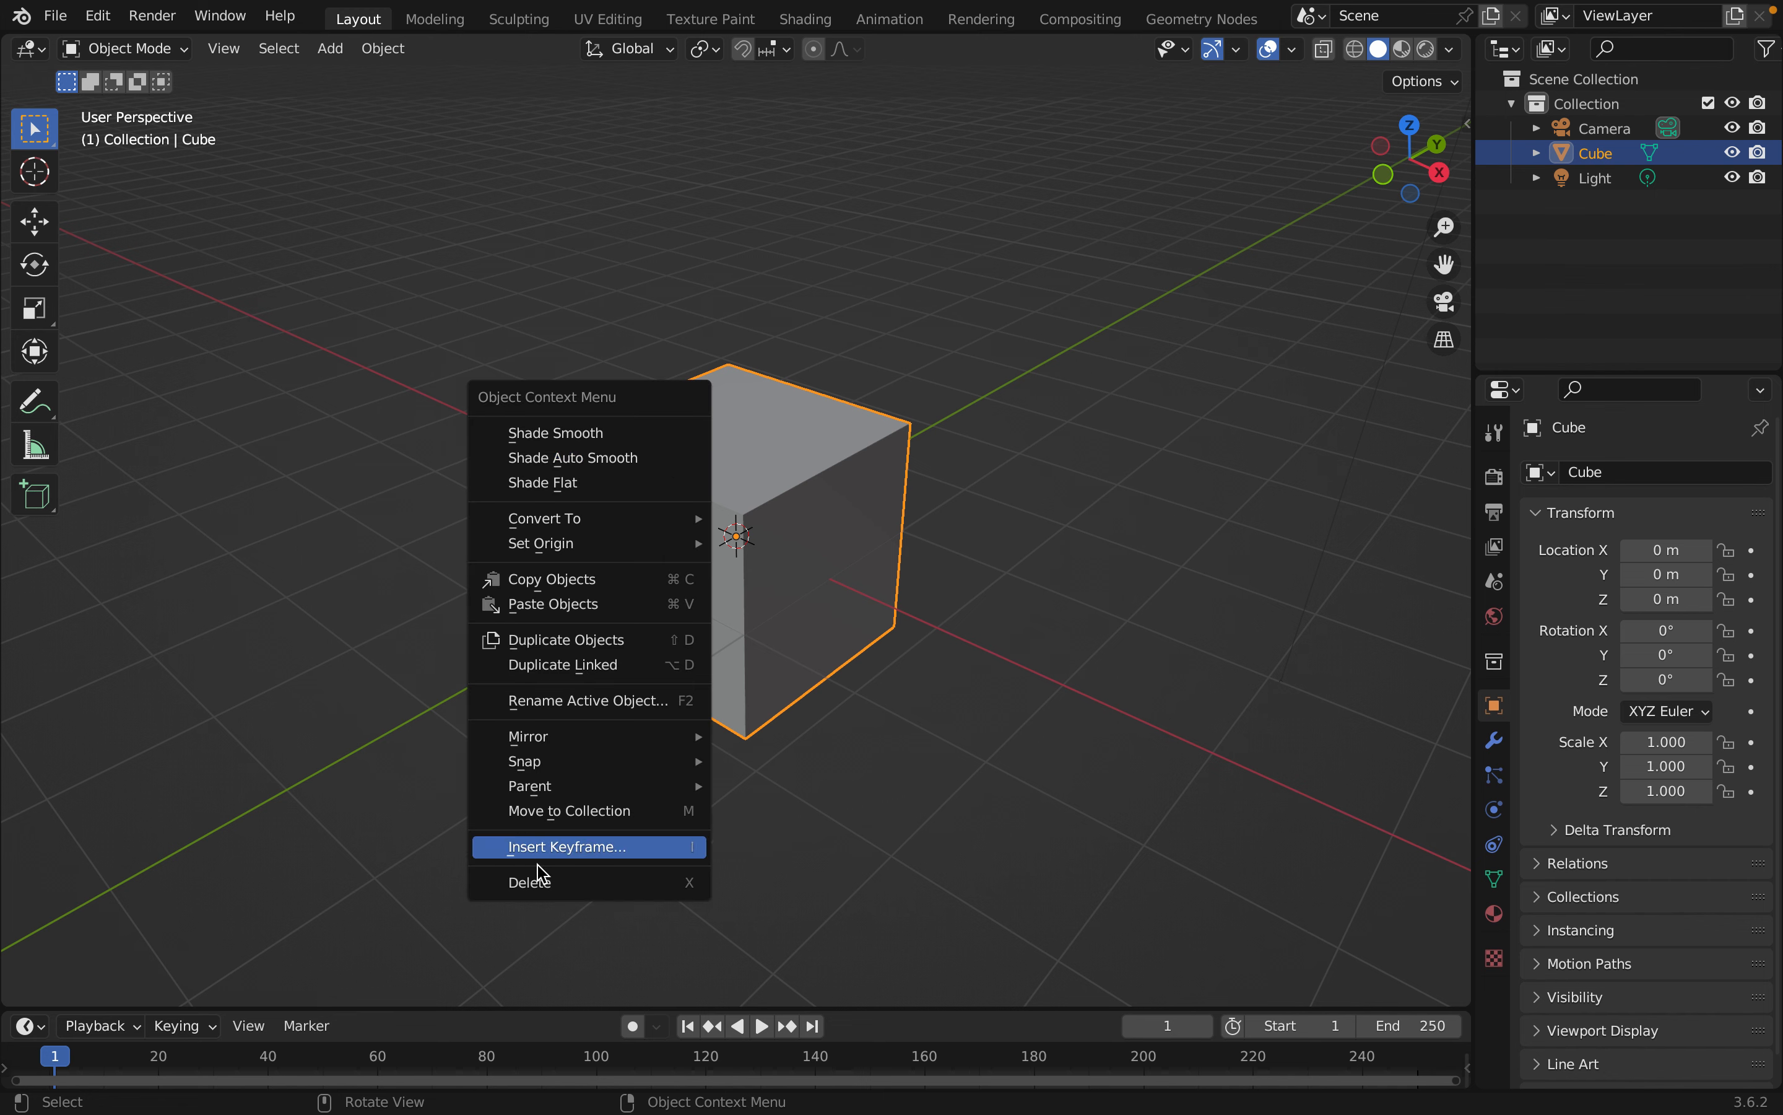
{"action": "left_click", "coordinate": [544, 885]}
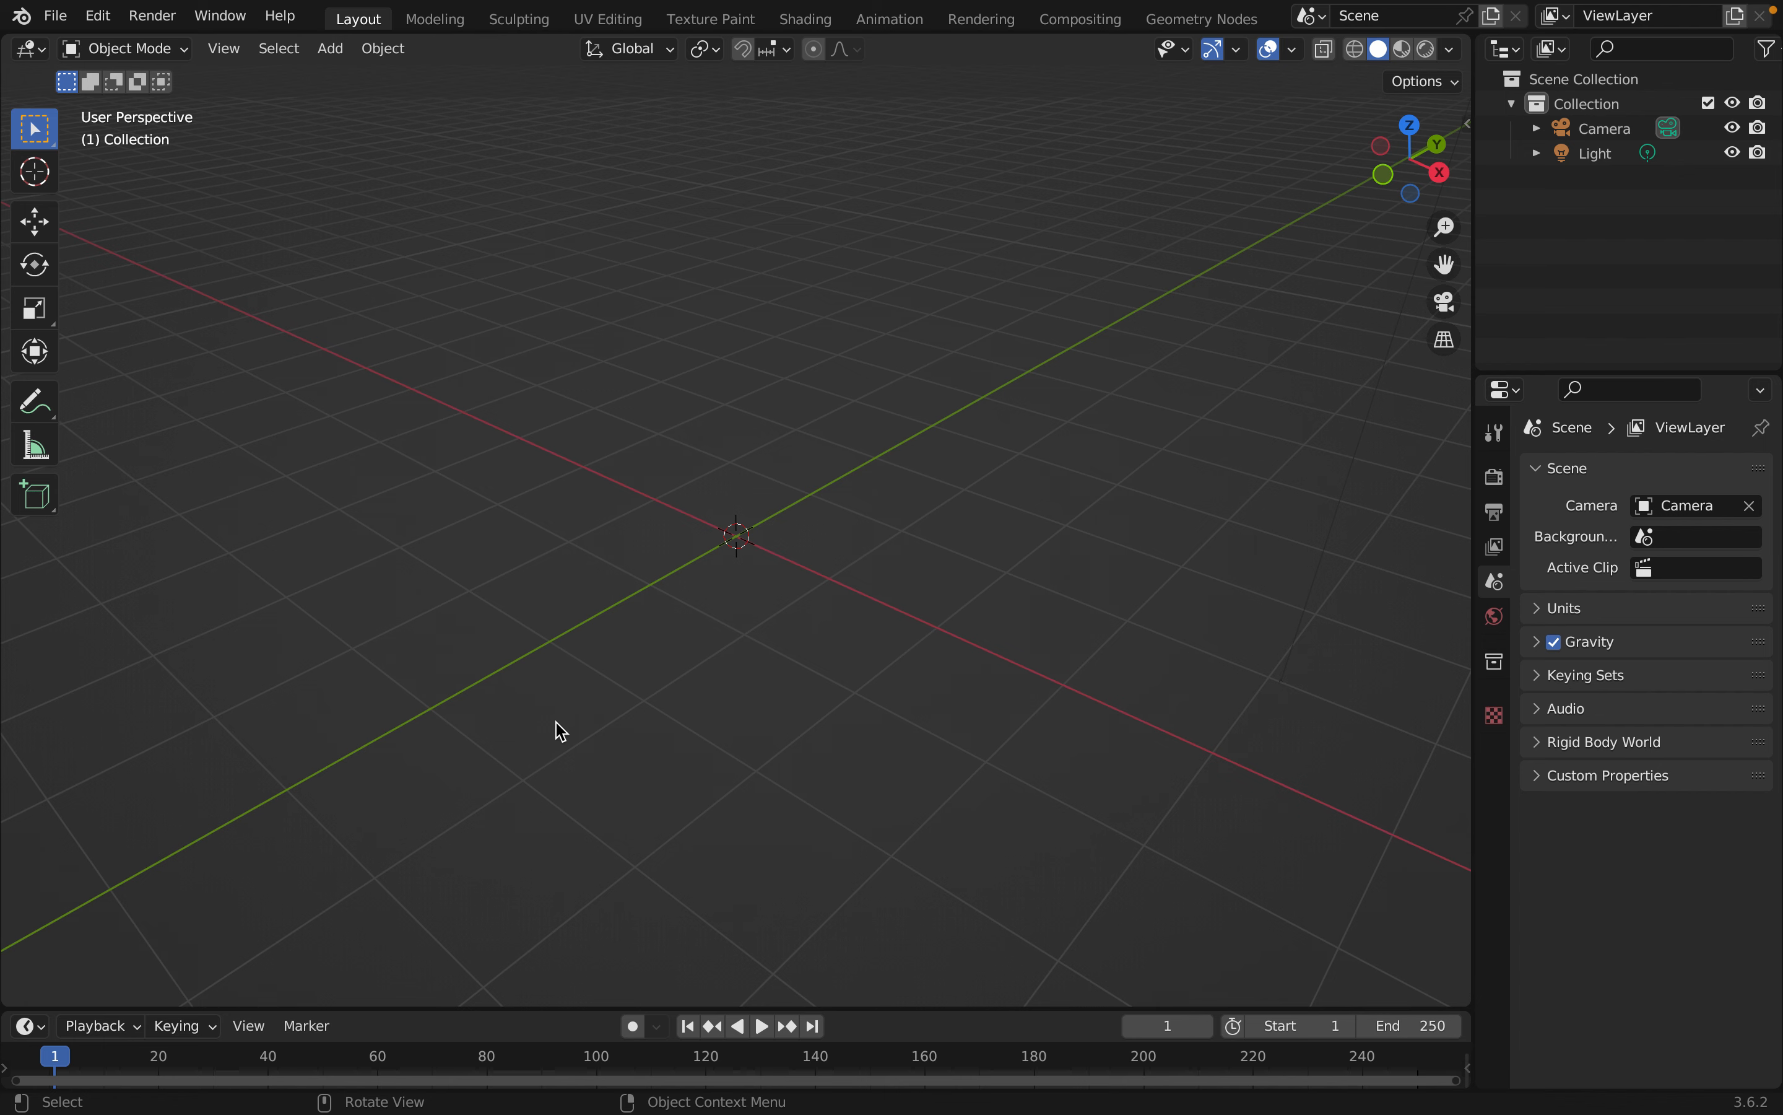
{"action": "scroll", "coordinate": [556, 723], "scroll_direction": "down", "scroll_amount": 5}
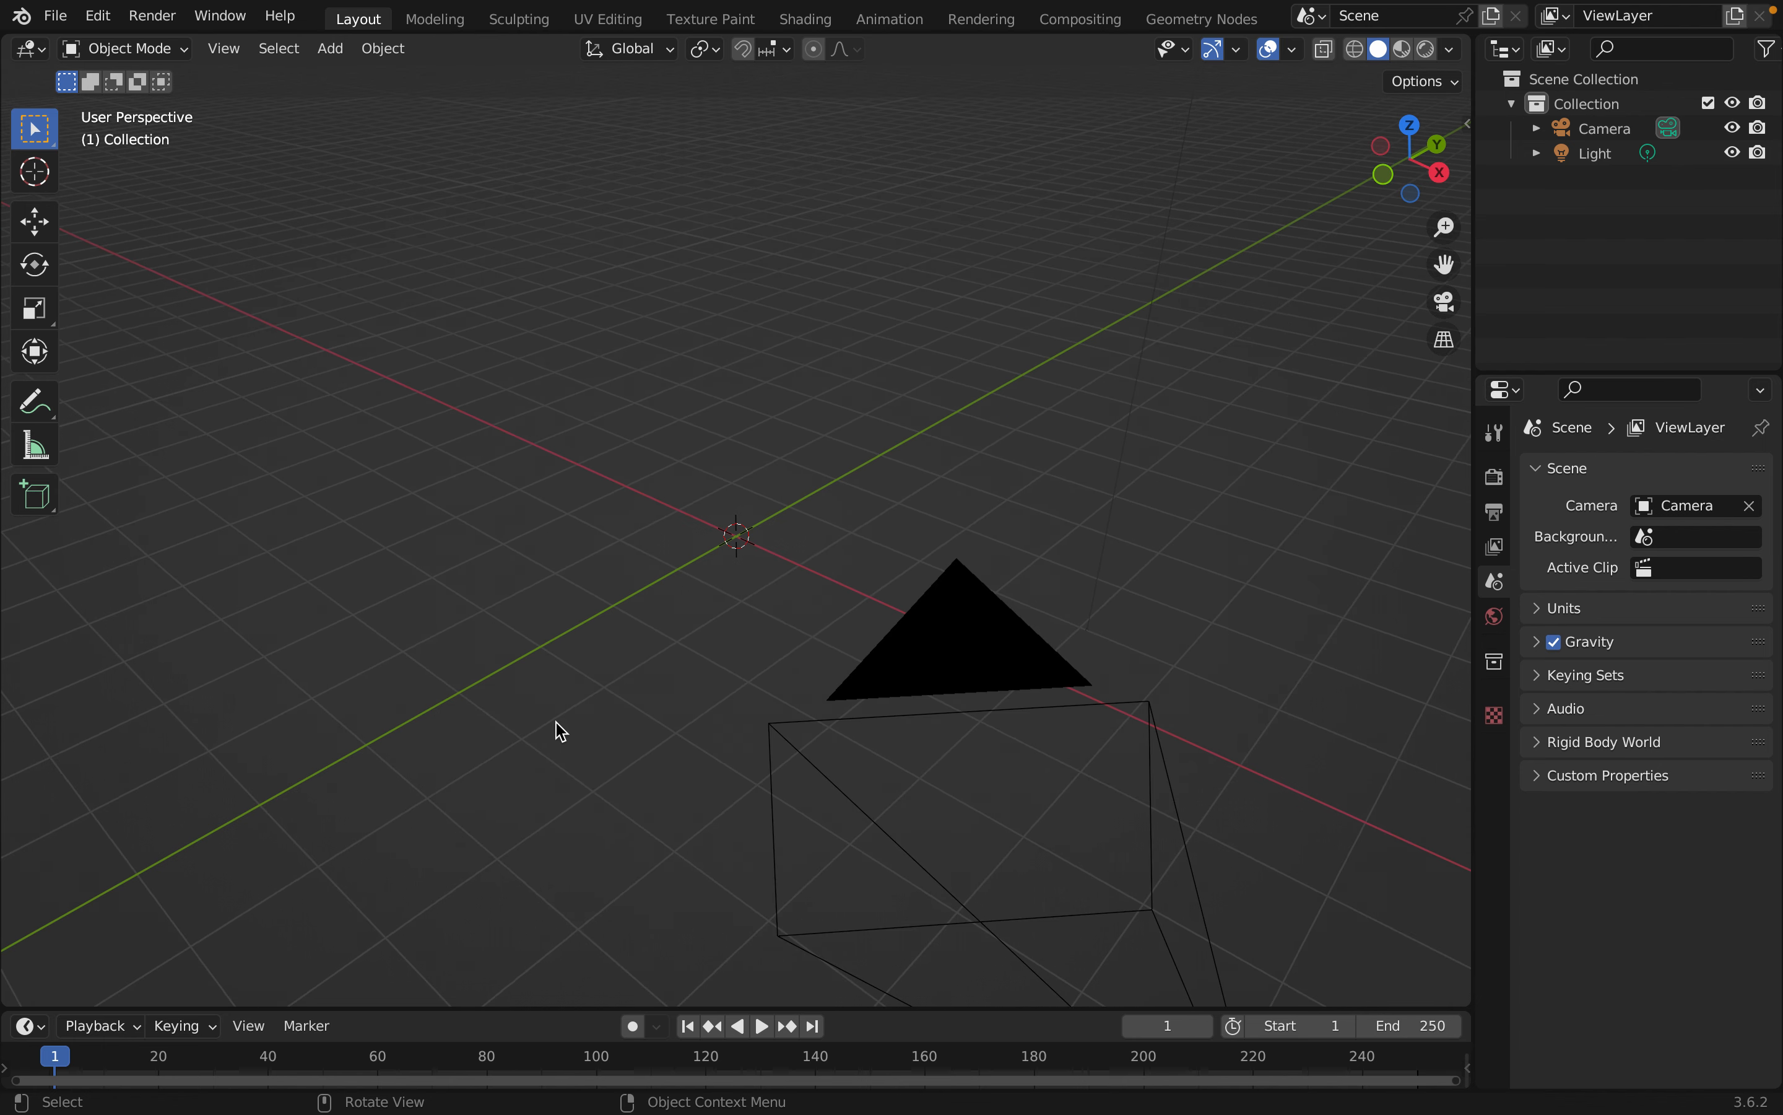
{"action": "key", "text": "shift+a"}
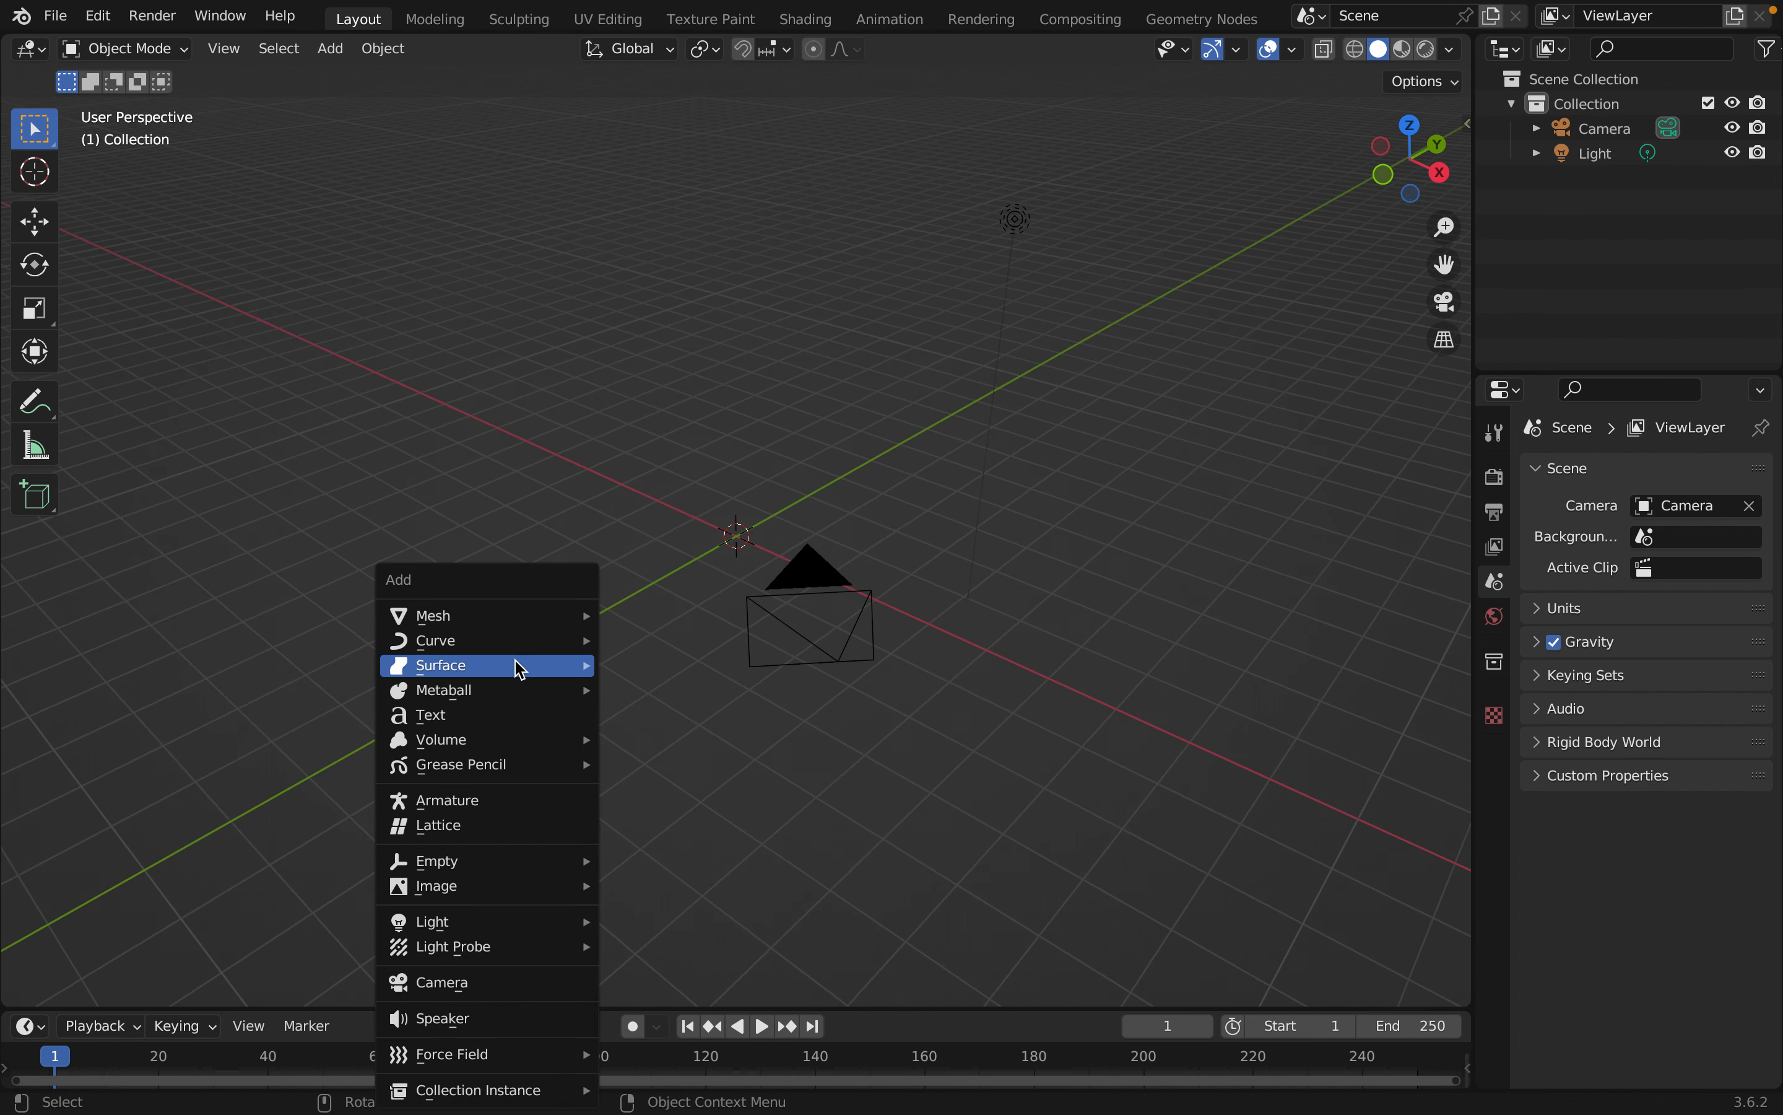
{"action": "mouse_move", "coordinate": [517, 625]}
{"action": "left_click", "coordinate": [694, 620]}
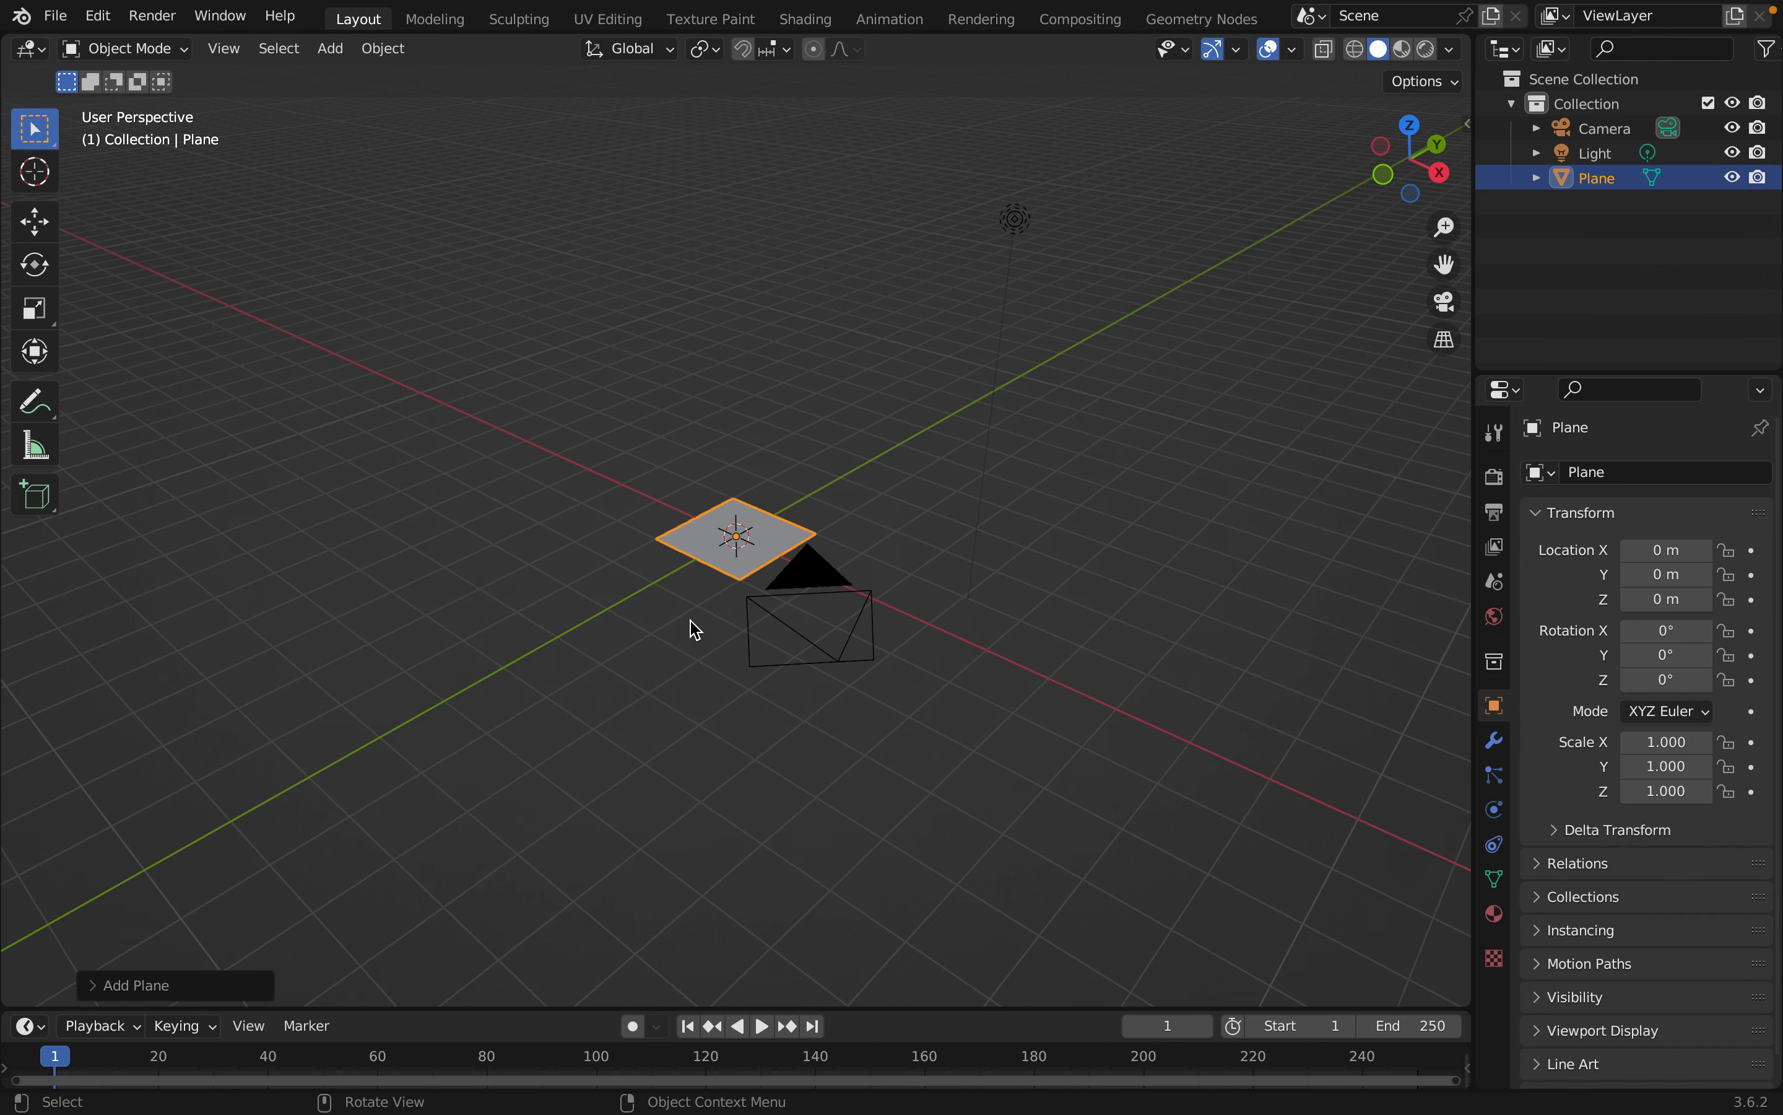
{"action": "key", "text": "s"}
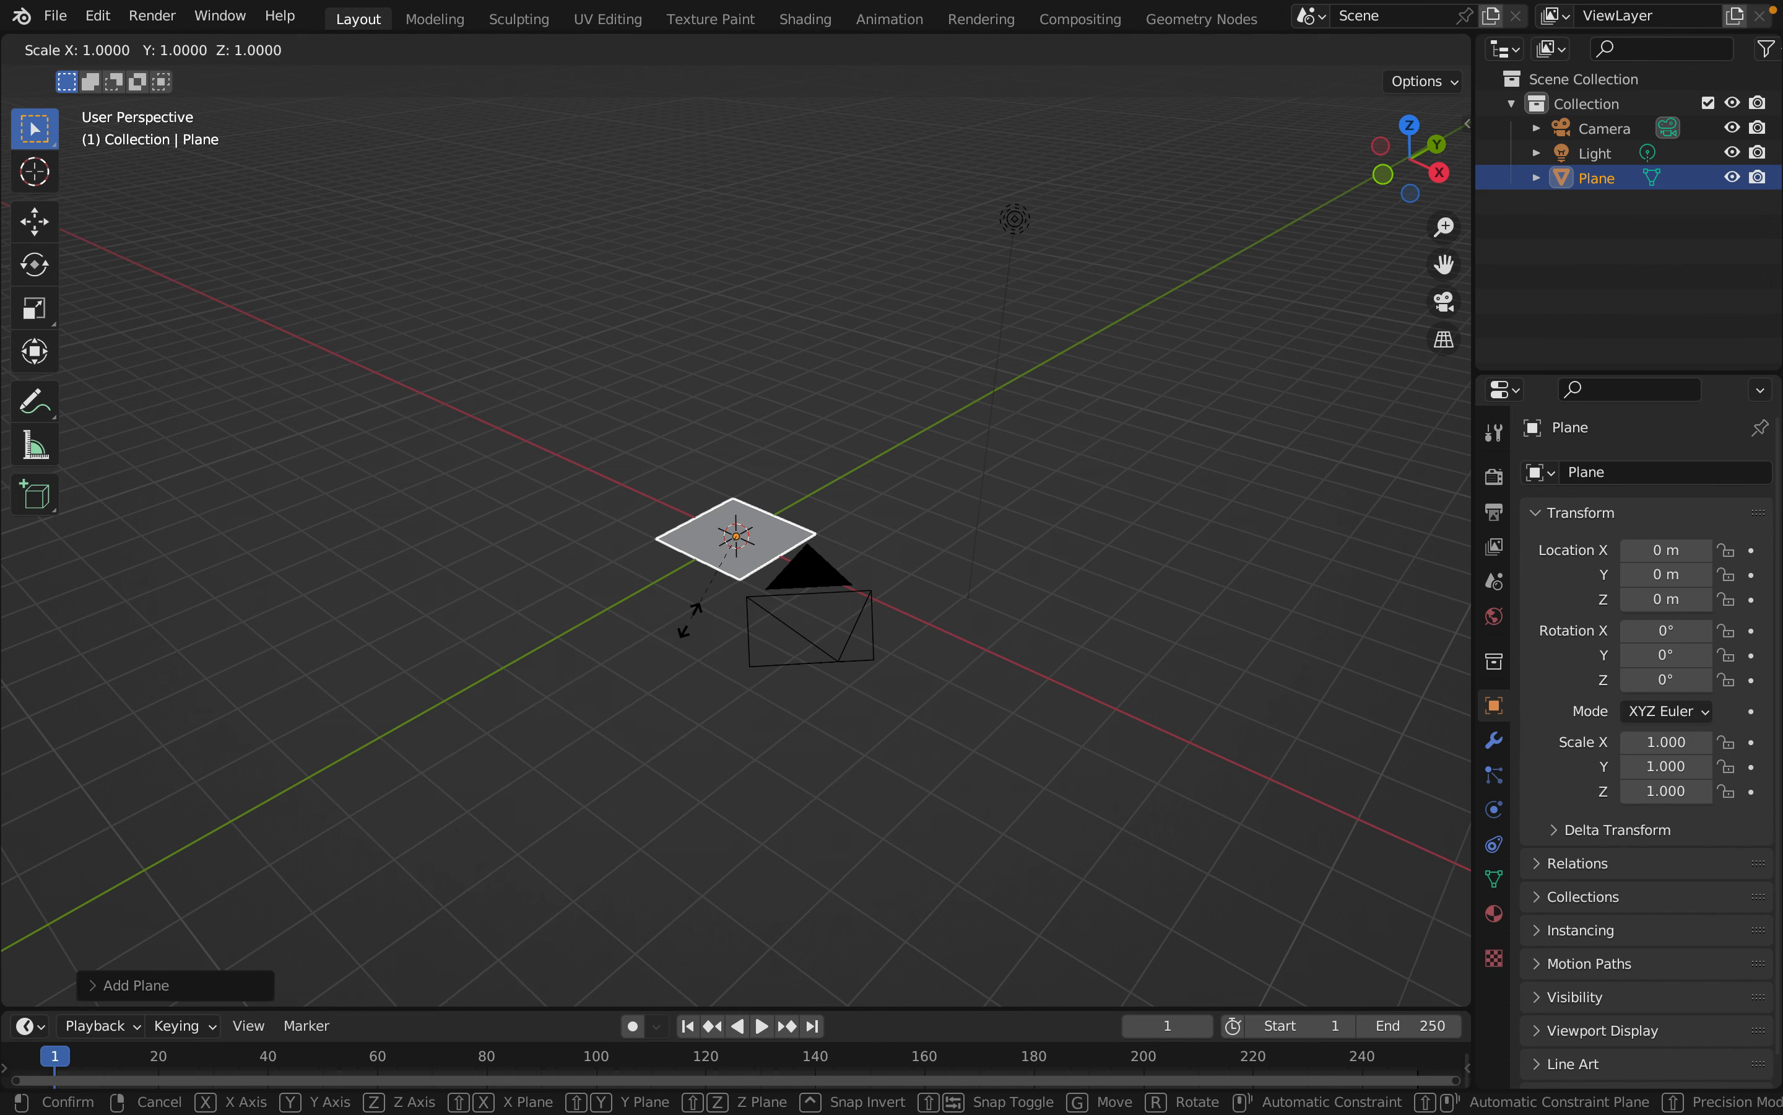
{"action": "left_click", "coordinate": [702, 816]}
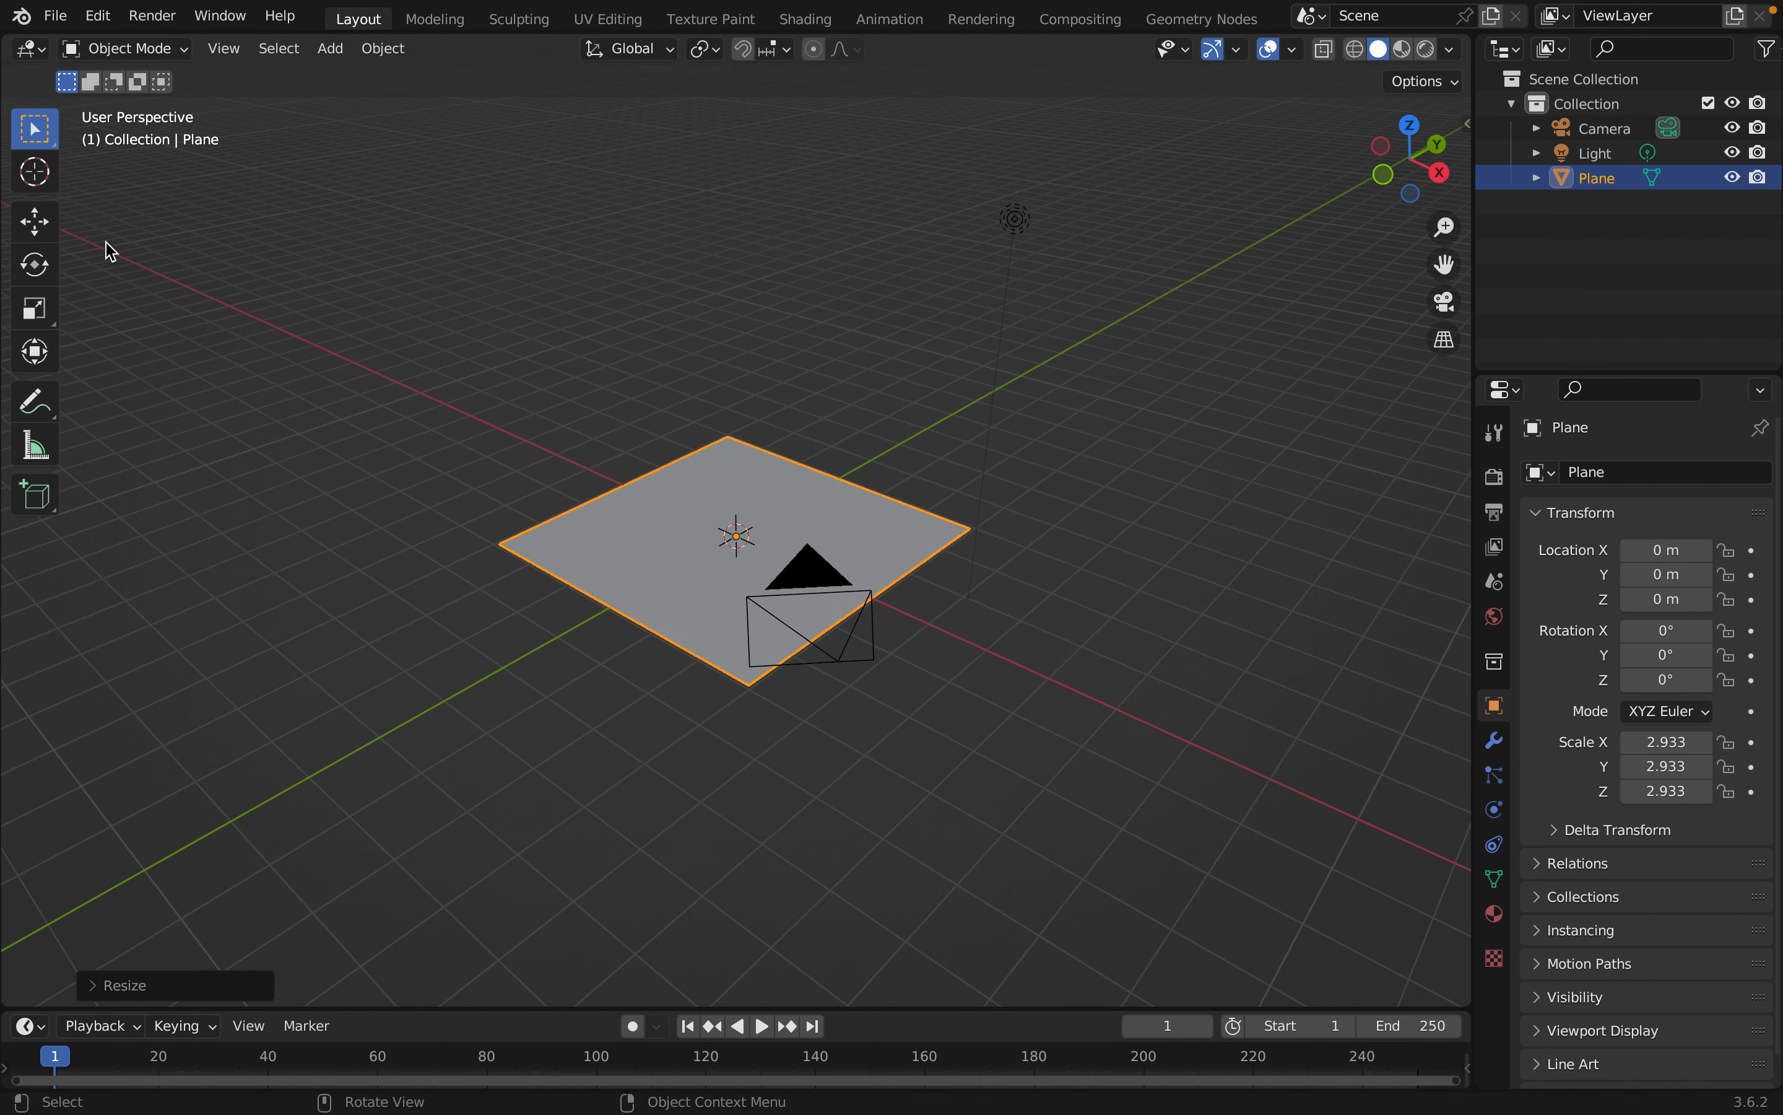
In Edit Mode, extrude the plane's negative-X edge straight up along Z to form a tall wall
{"action": "left_click", "coordinate": [146, 48]}
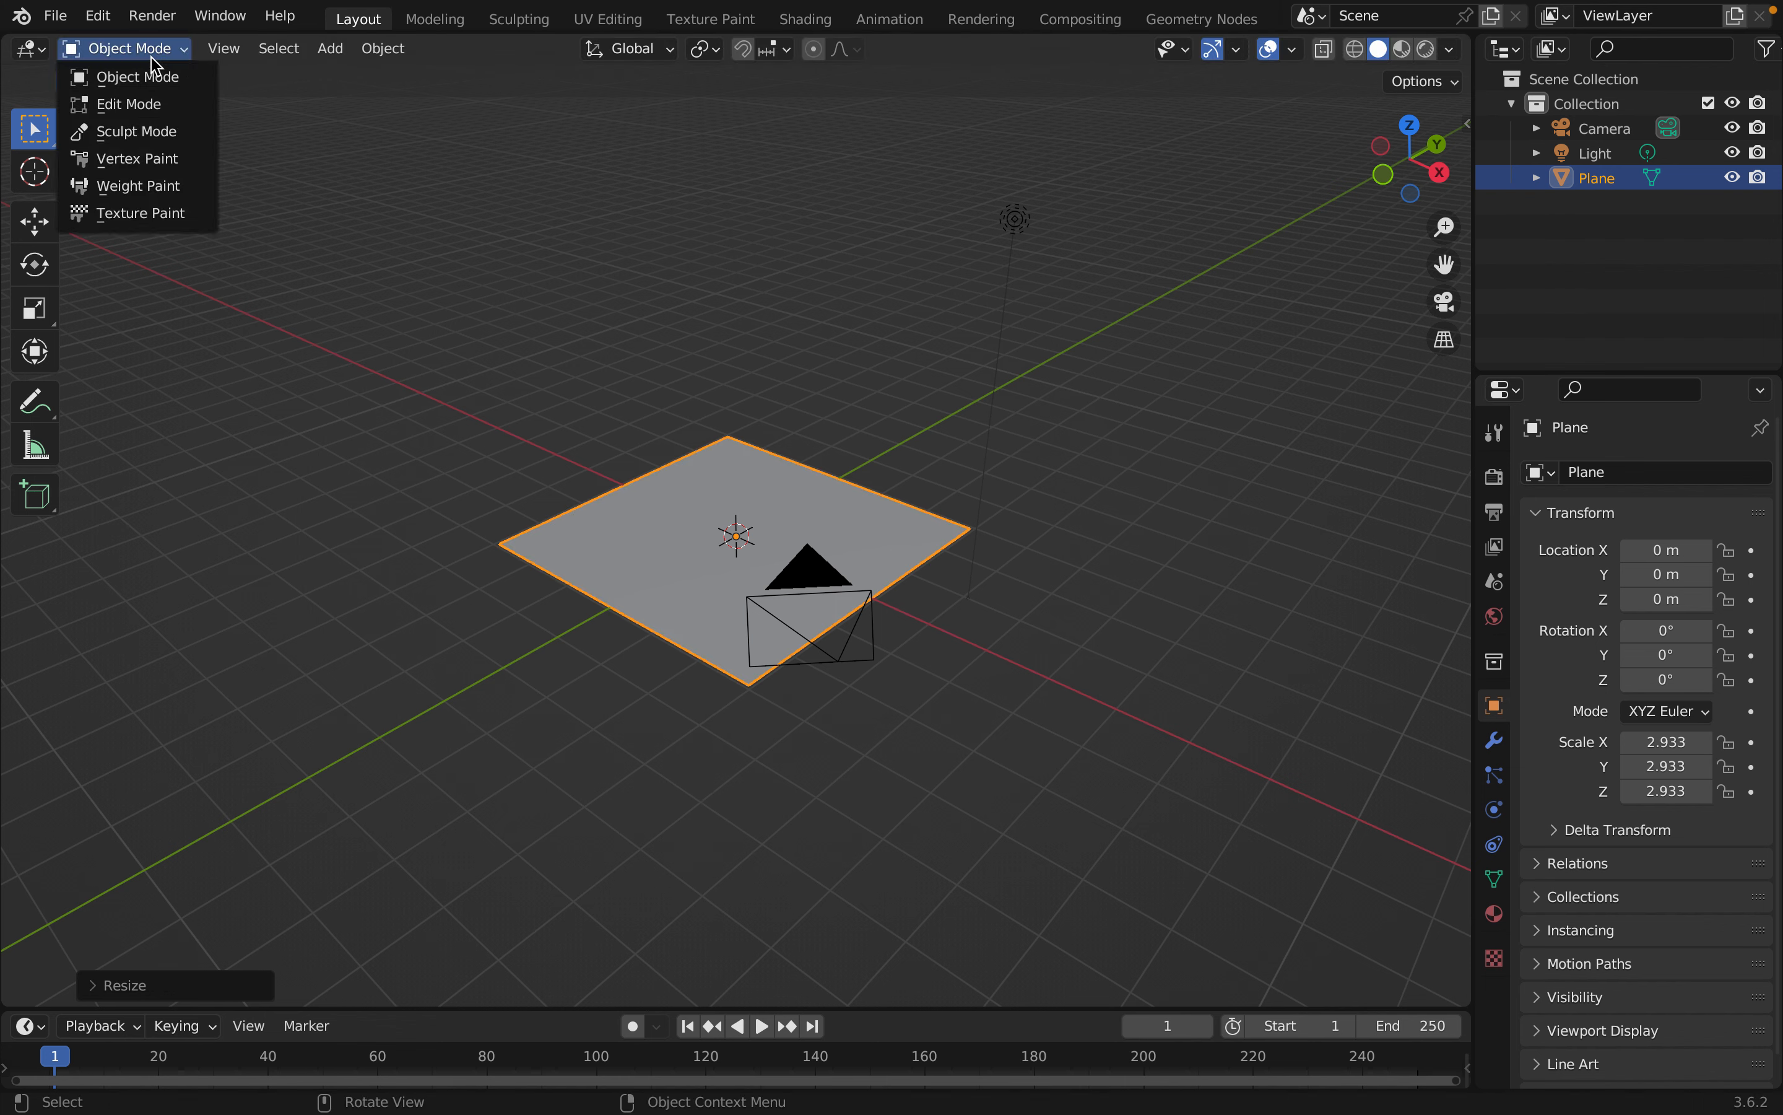
{"action": "left_click", "coordinate": [146, 107]}
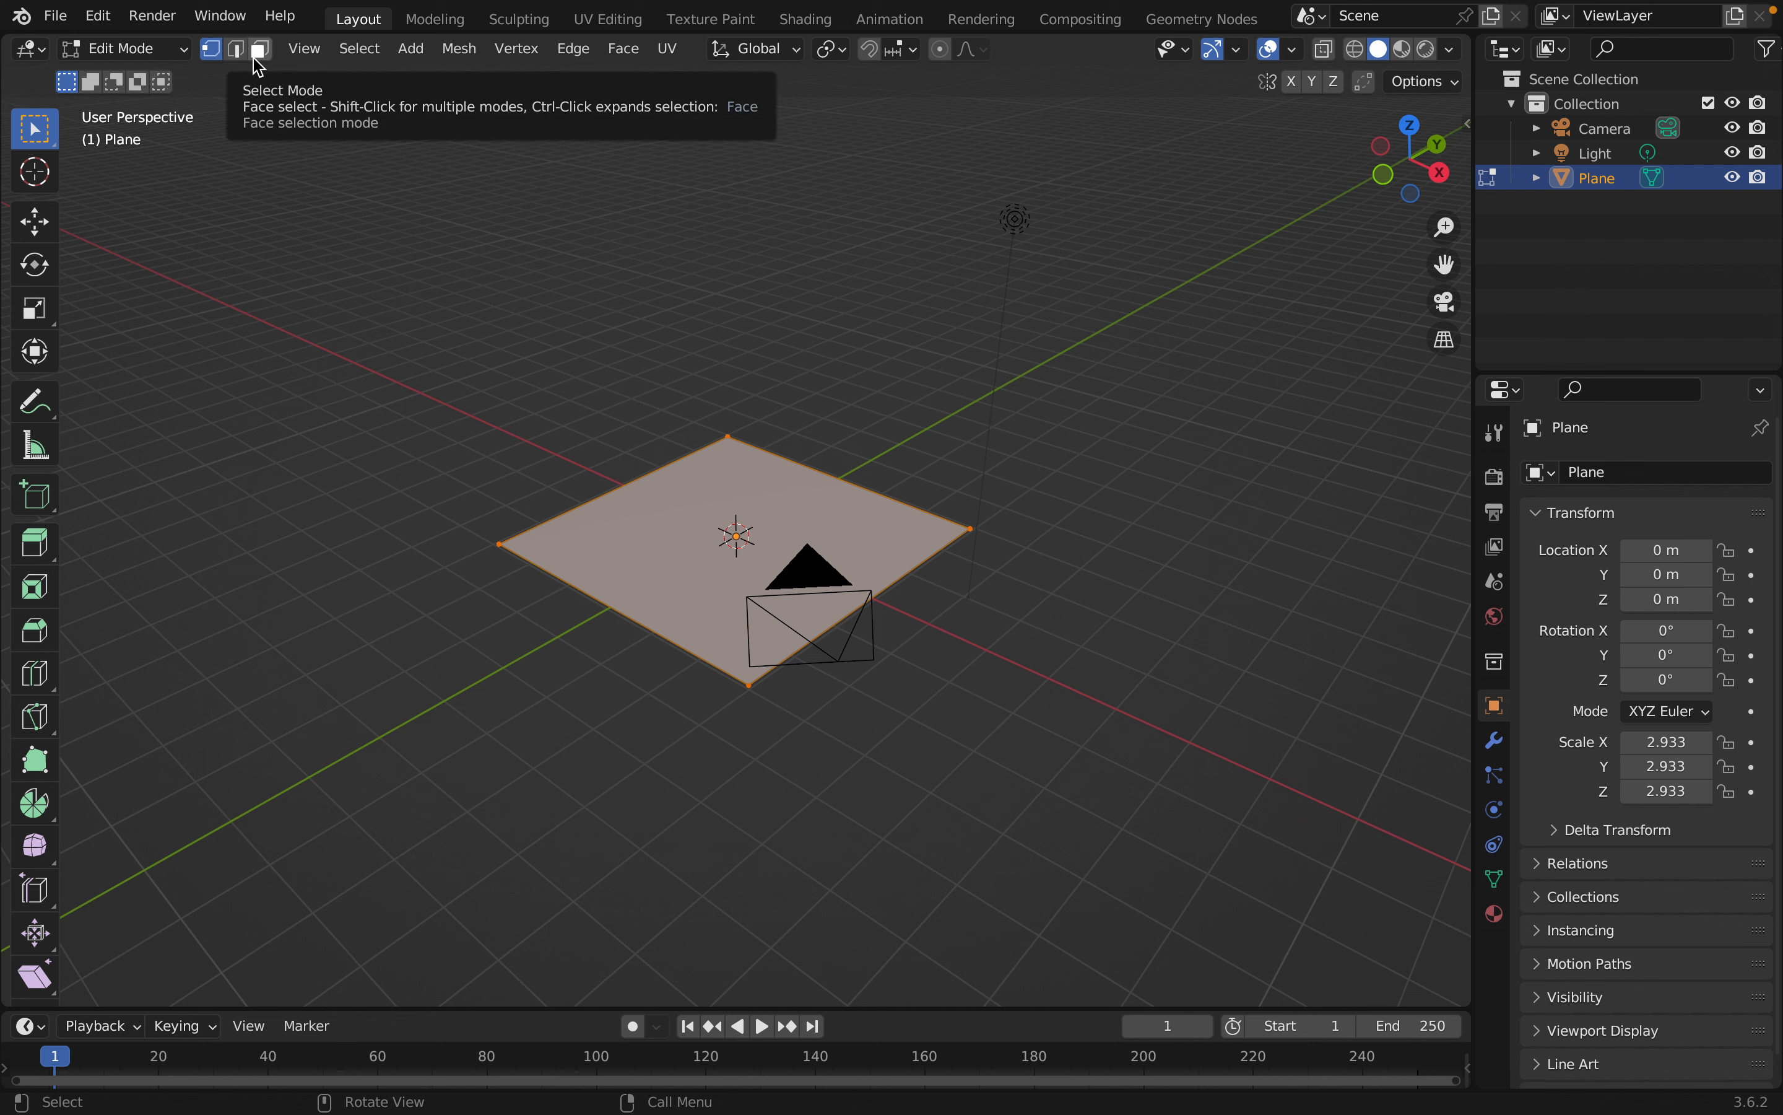
{"action": "left_click", "coordinate": [236, 49]}
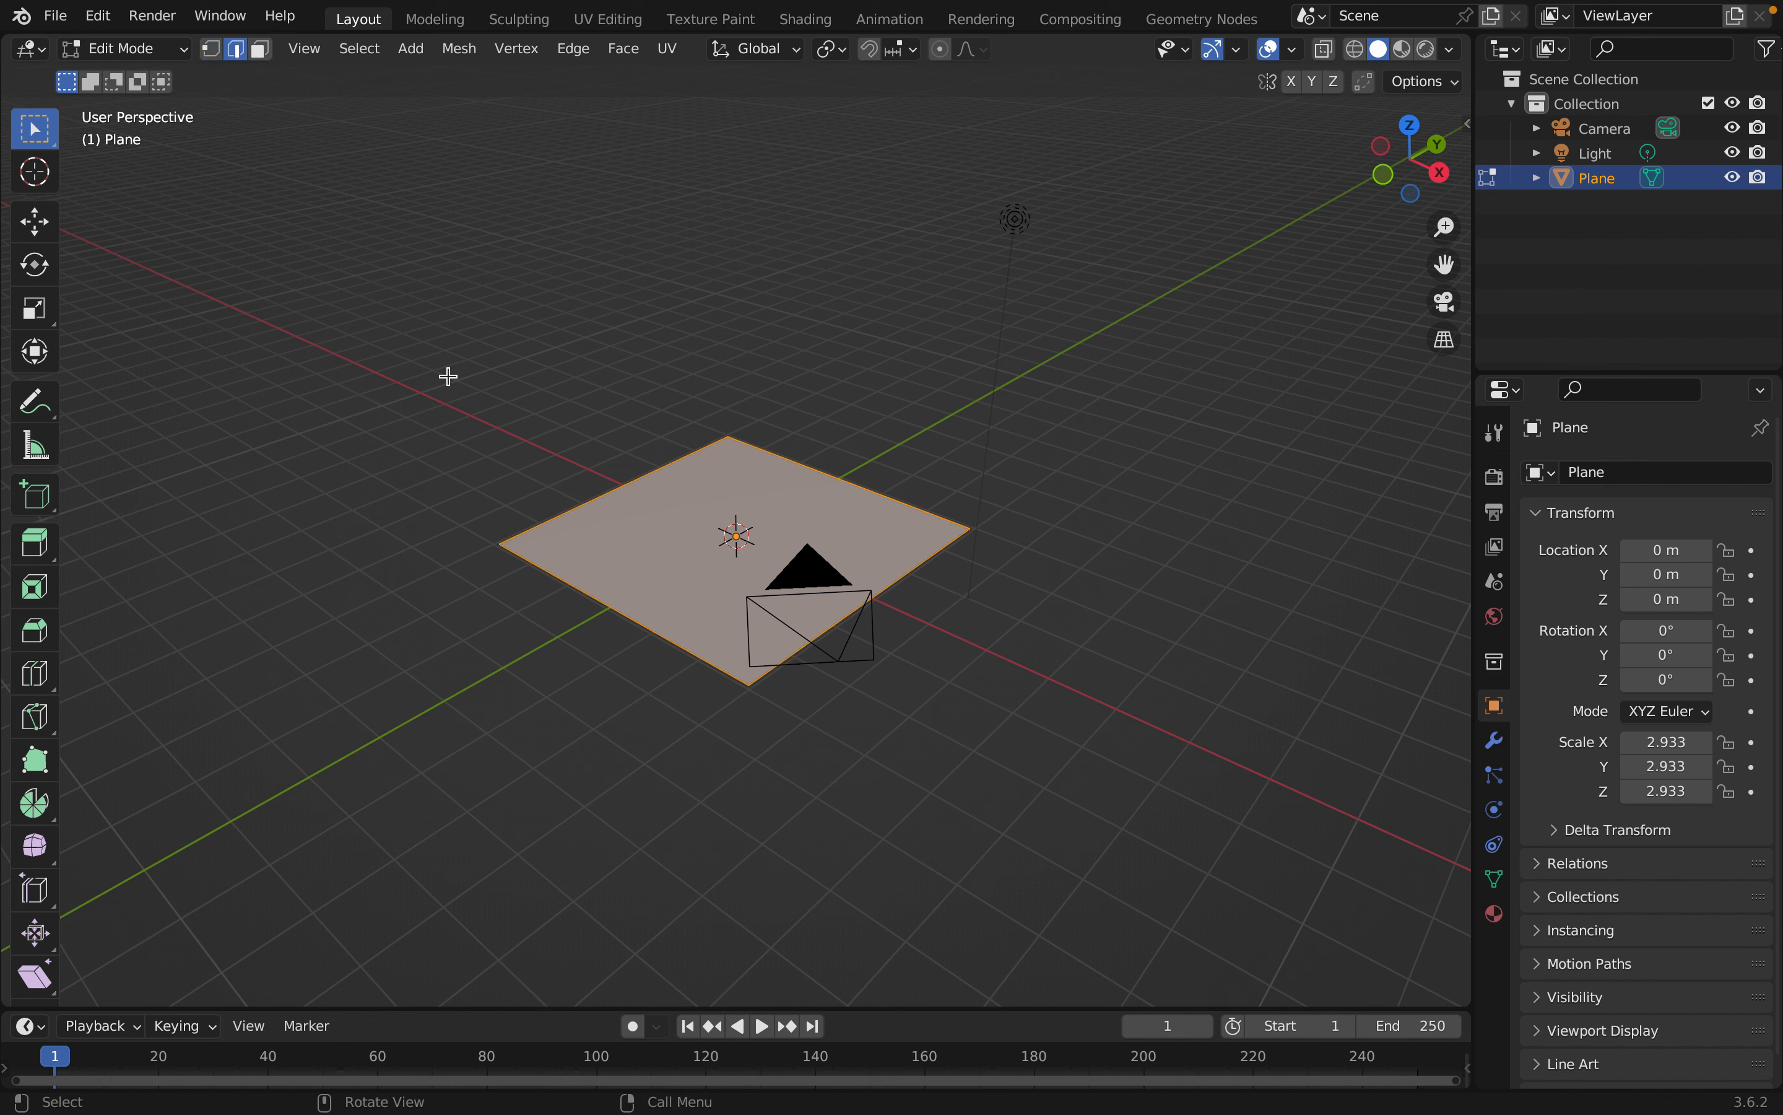
{"action": "left_click", "coordinate": [587, 500]}
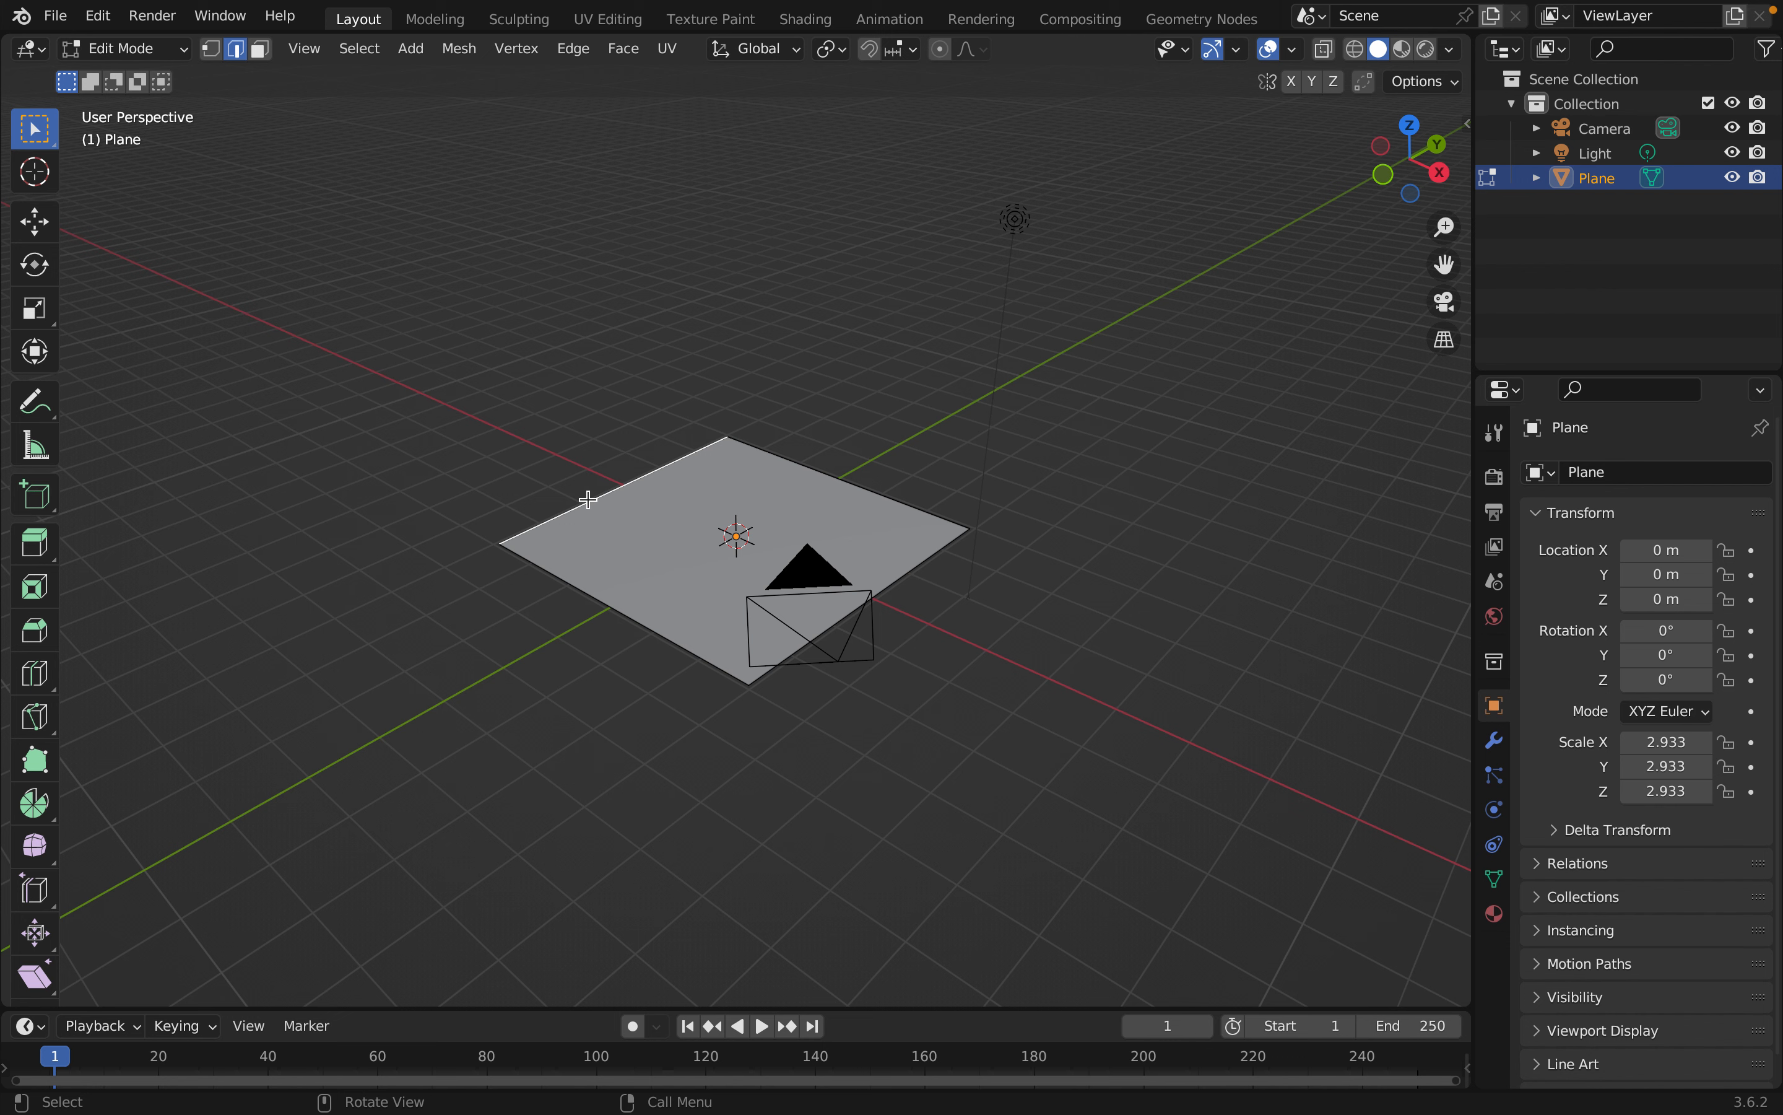
{"action": "key", "text": "g"}
{"action": "key", "text": "z"}
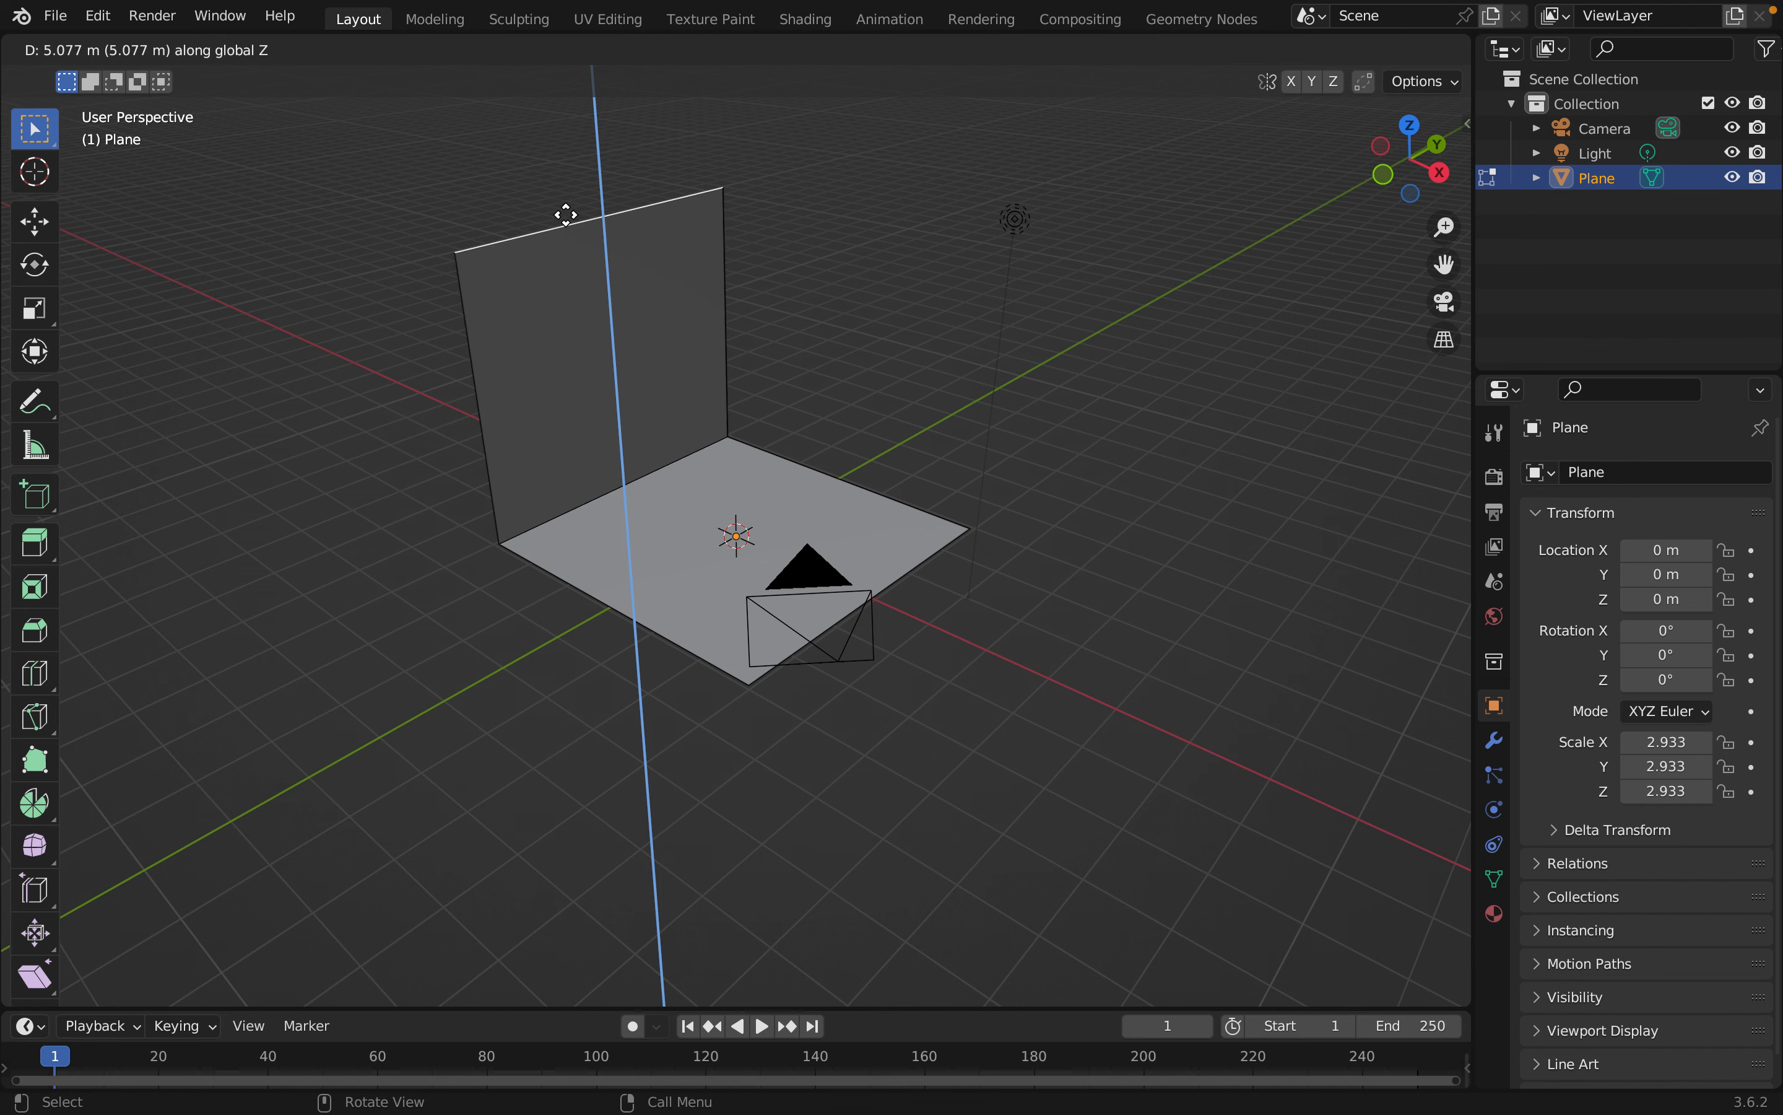
{"action": "left_click", "coordinate": [557, 192]}
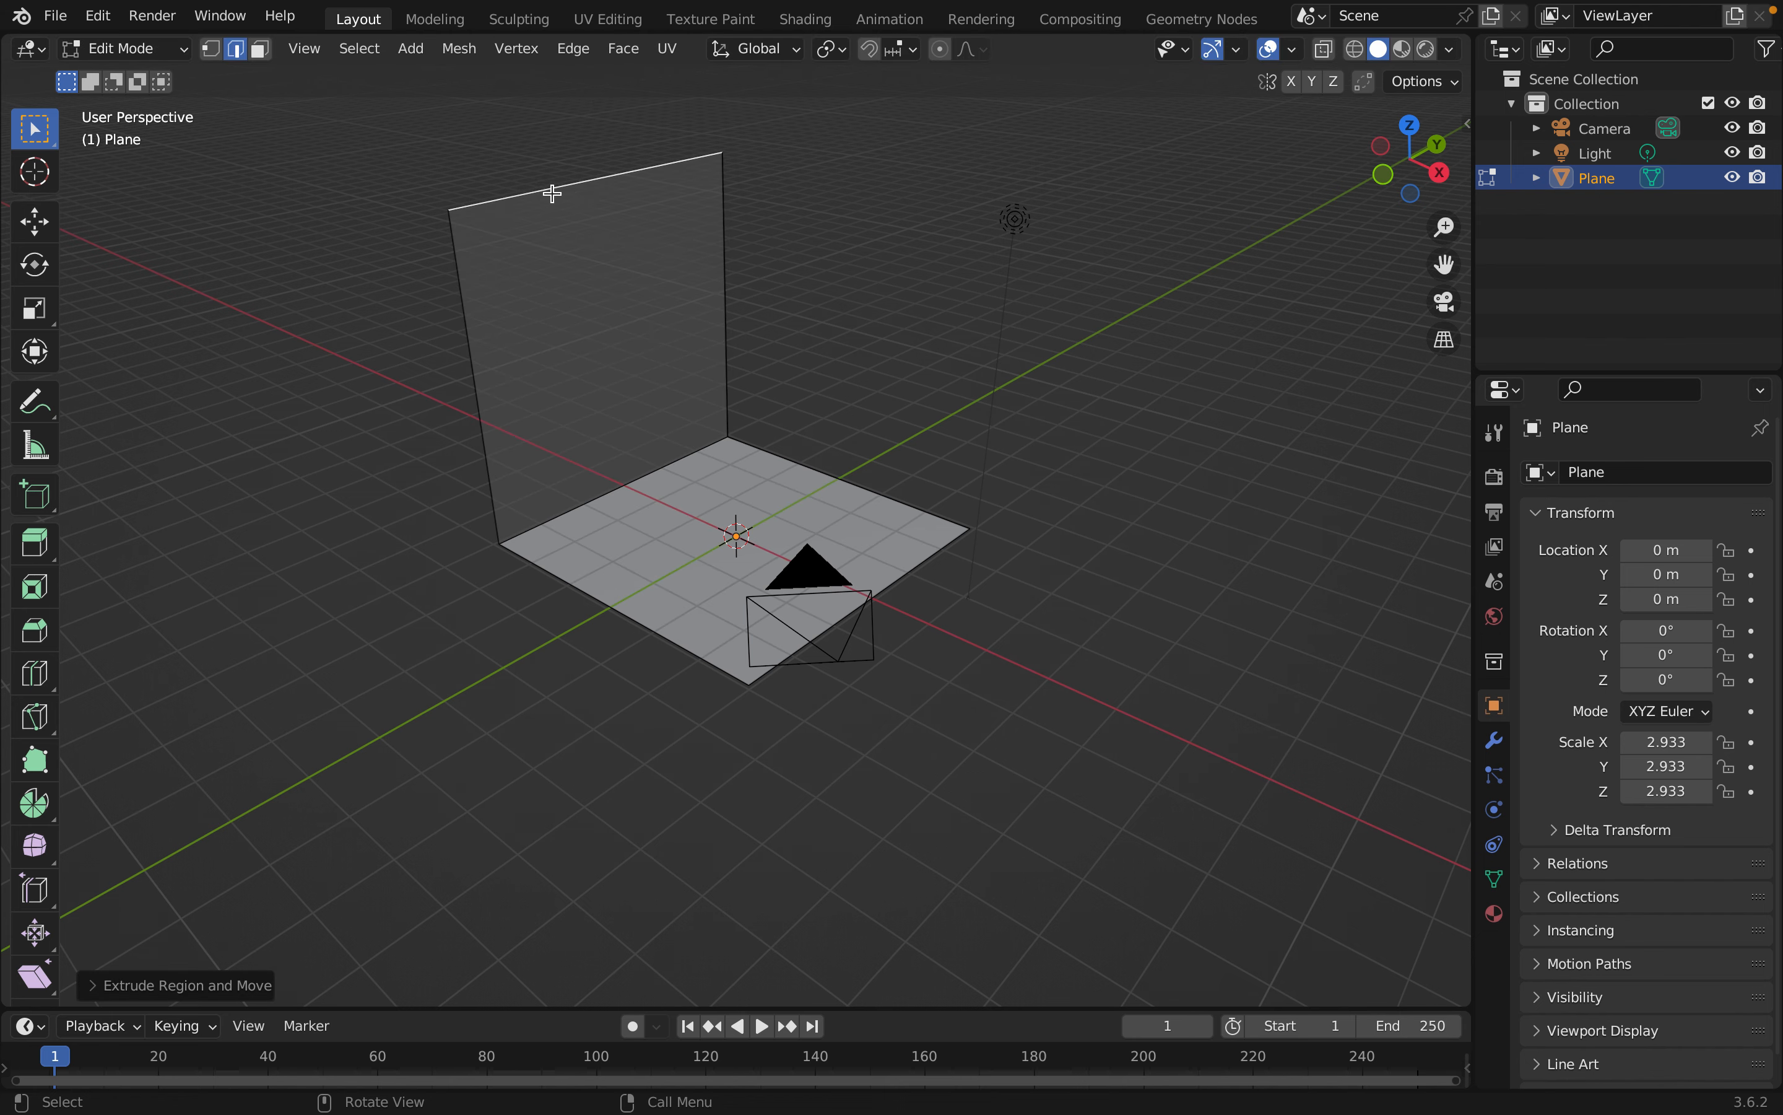
Move the wall's top edge about 0.67 m along negative X so the wall leans away from the floor
{"action": "middle_click_drag", "start_coordinate": [286, 697], "coordinate": [434, 737]}
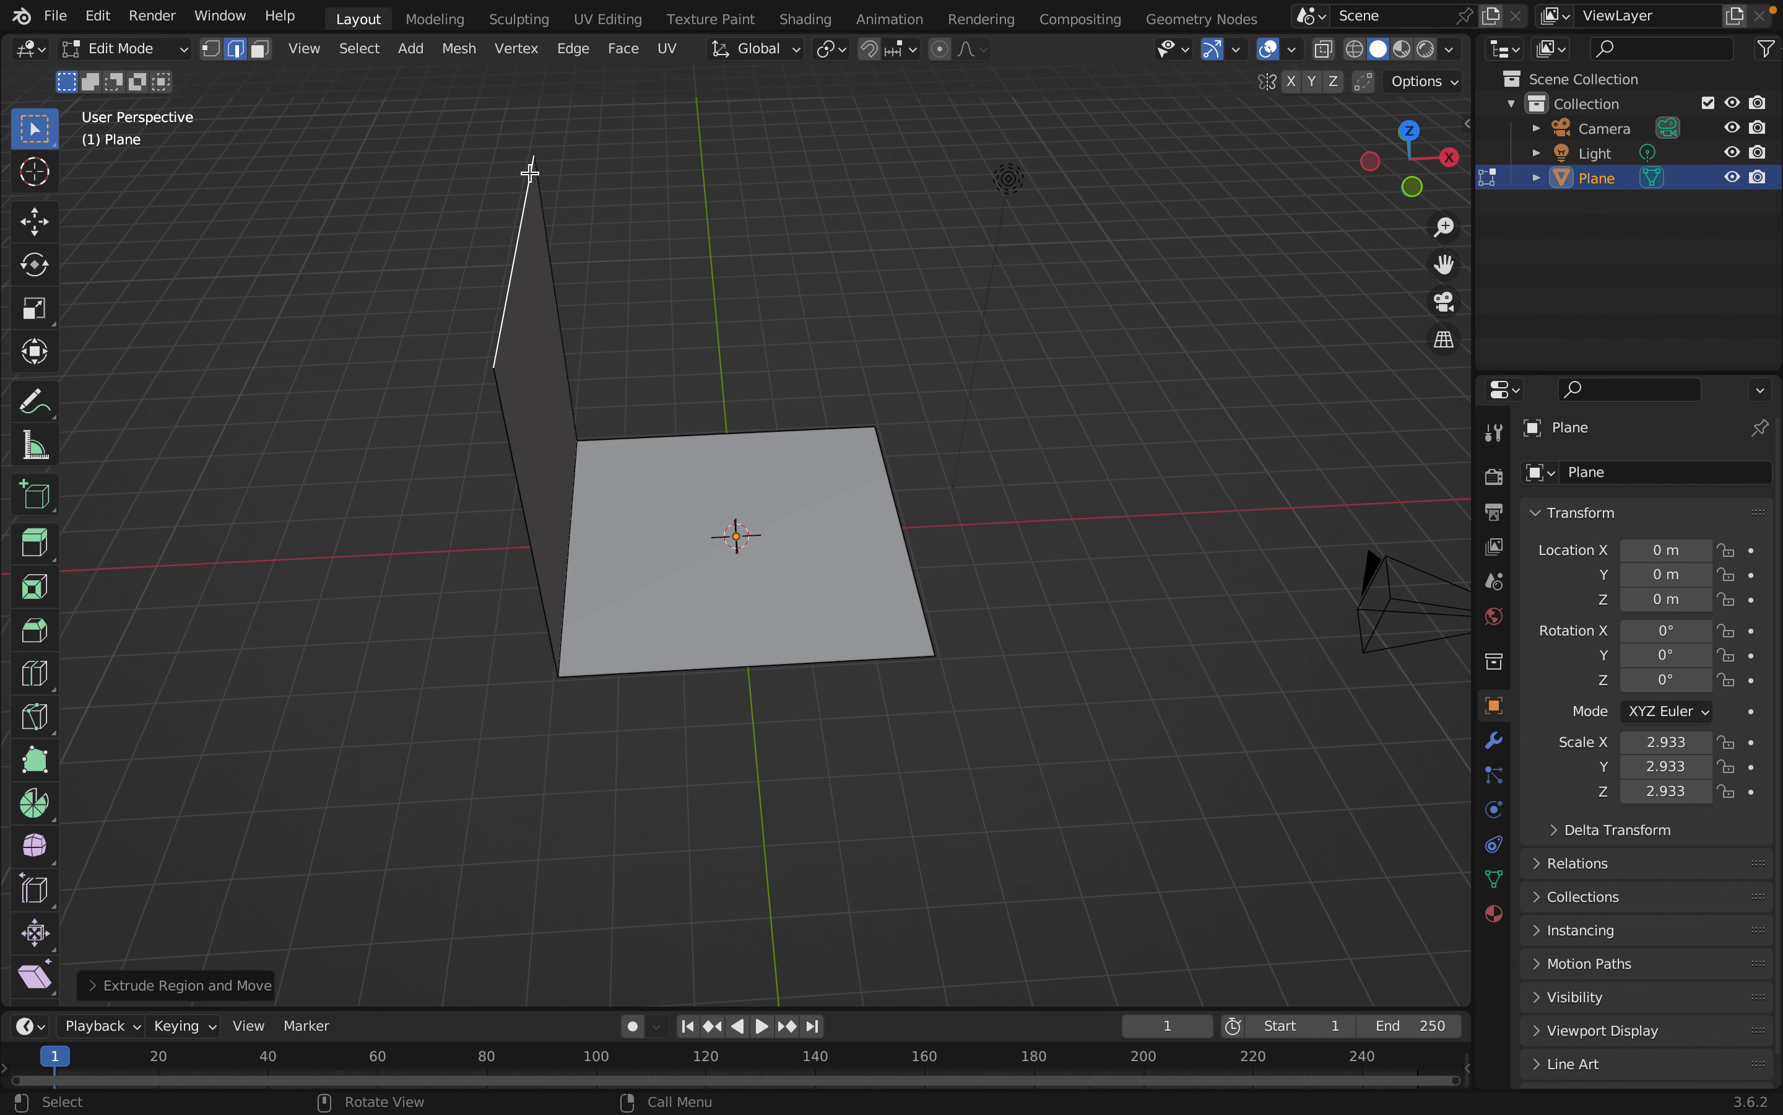
{"action": "key", "text": "g"}
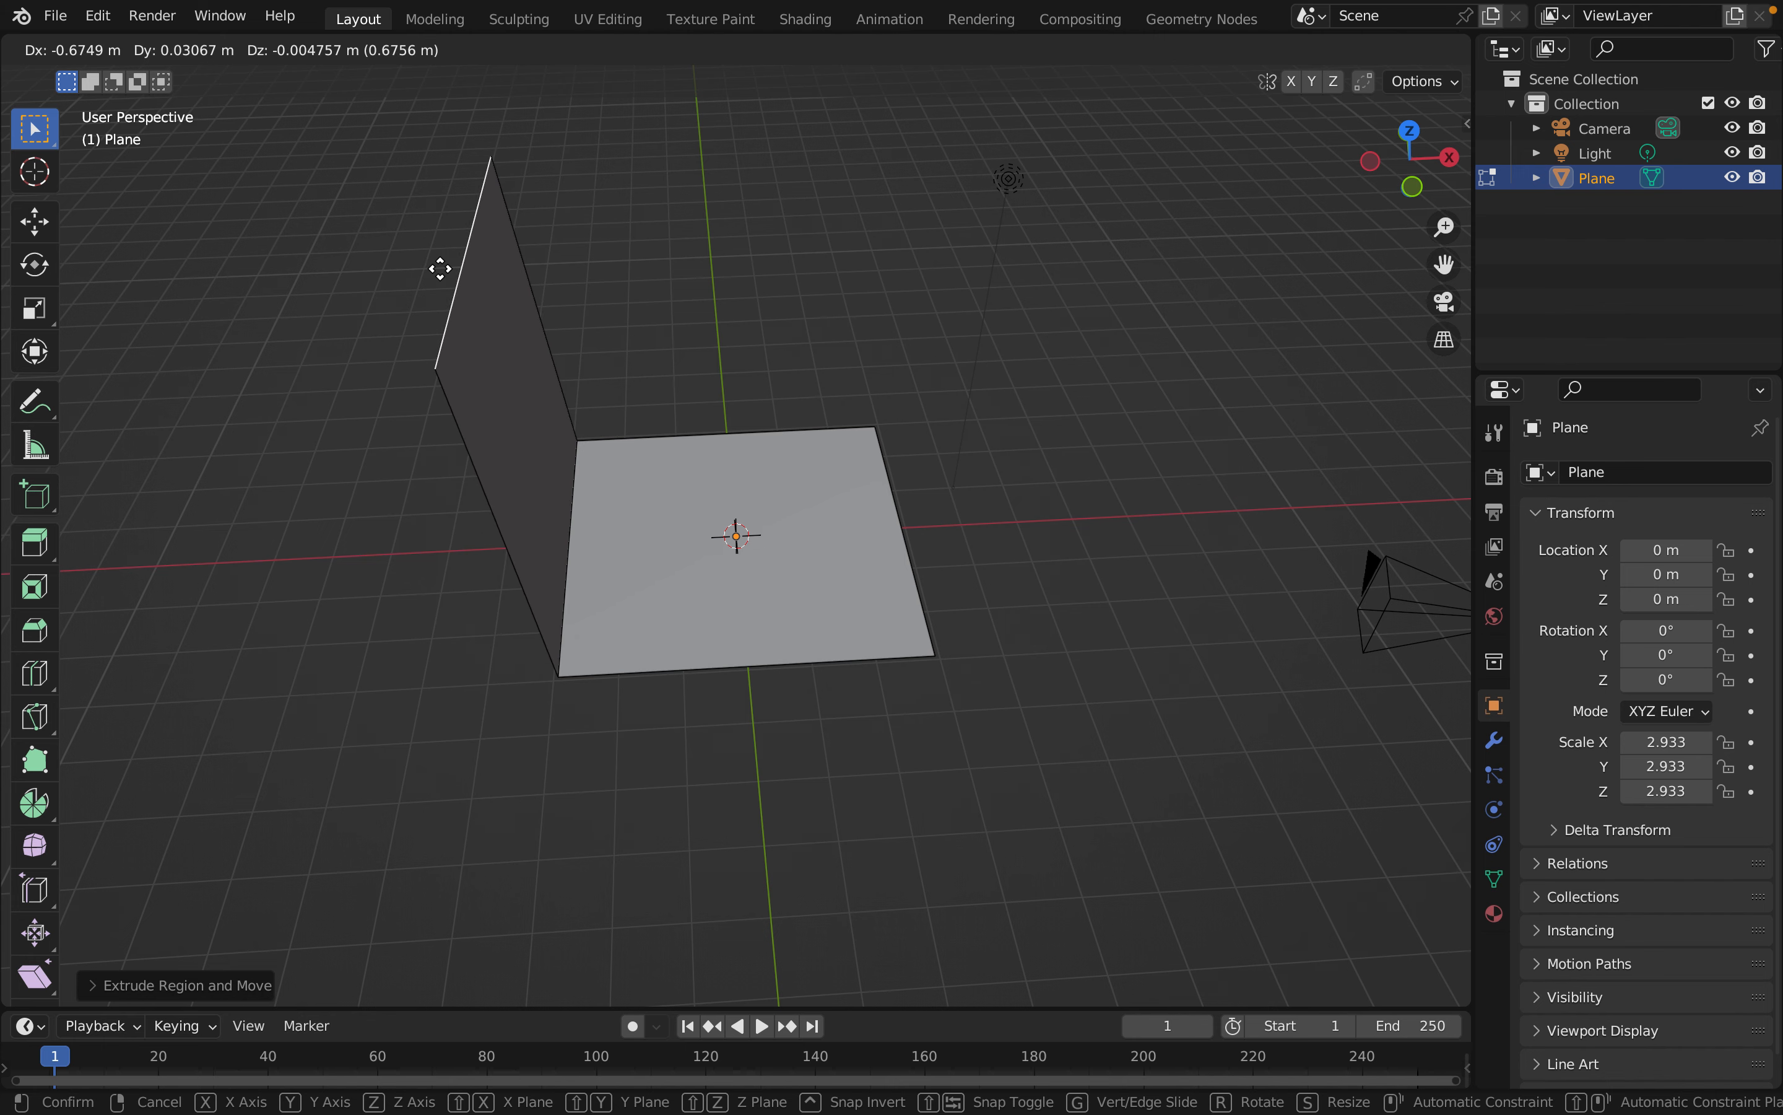
{"action": "left_click", "coordinate": [439, 268]}
{"action": "left_click", "coordinate": [546, 860]}
{"action": "middle_click_drag", "start_coordinate": [546, 860], "coordinate": [409, 804]}
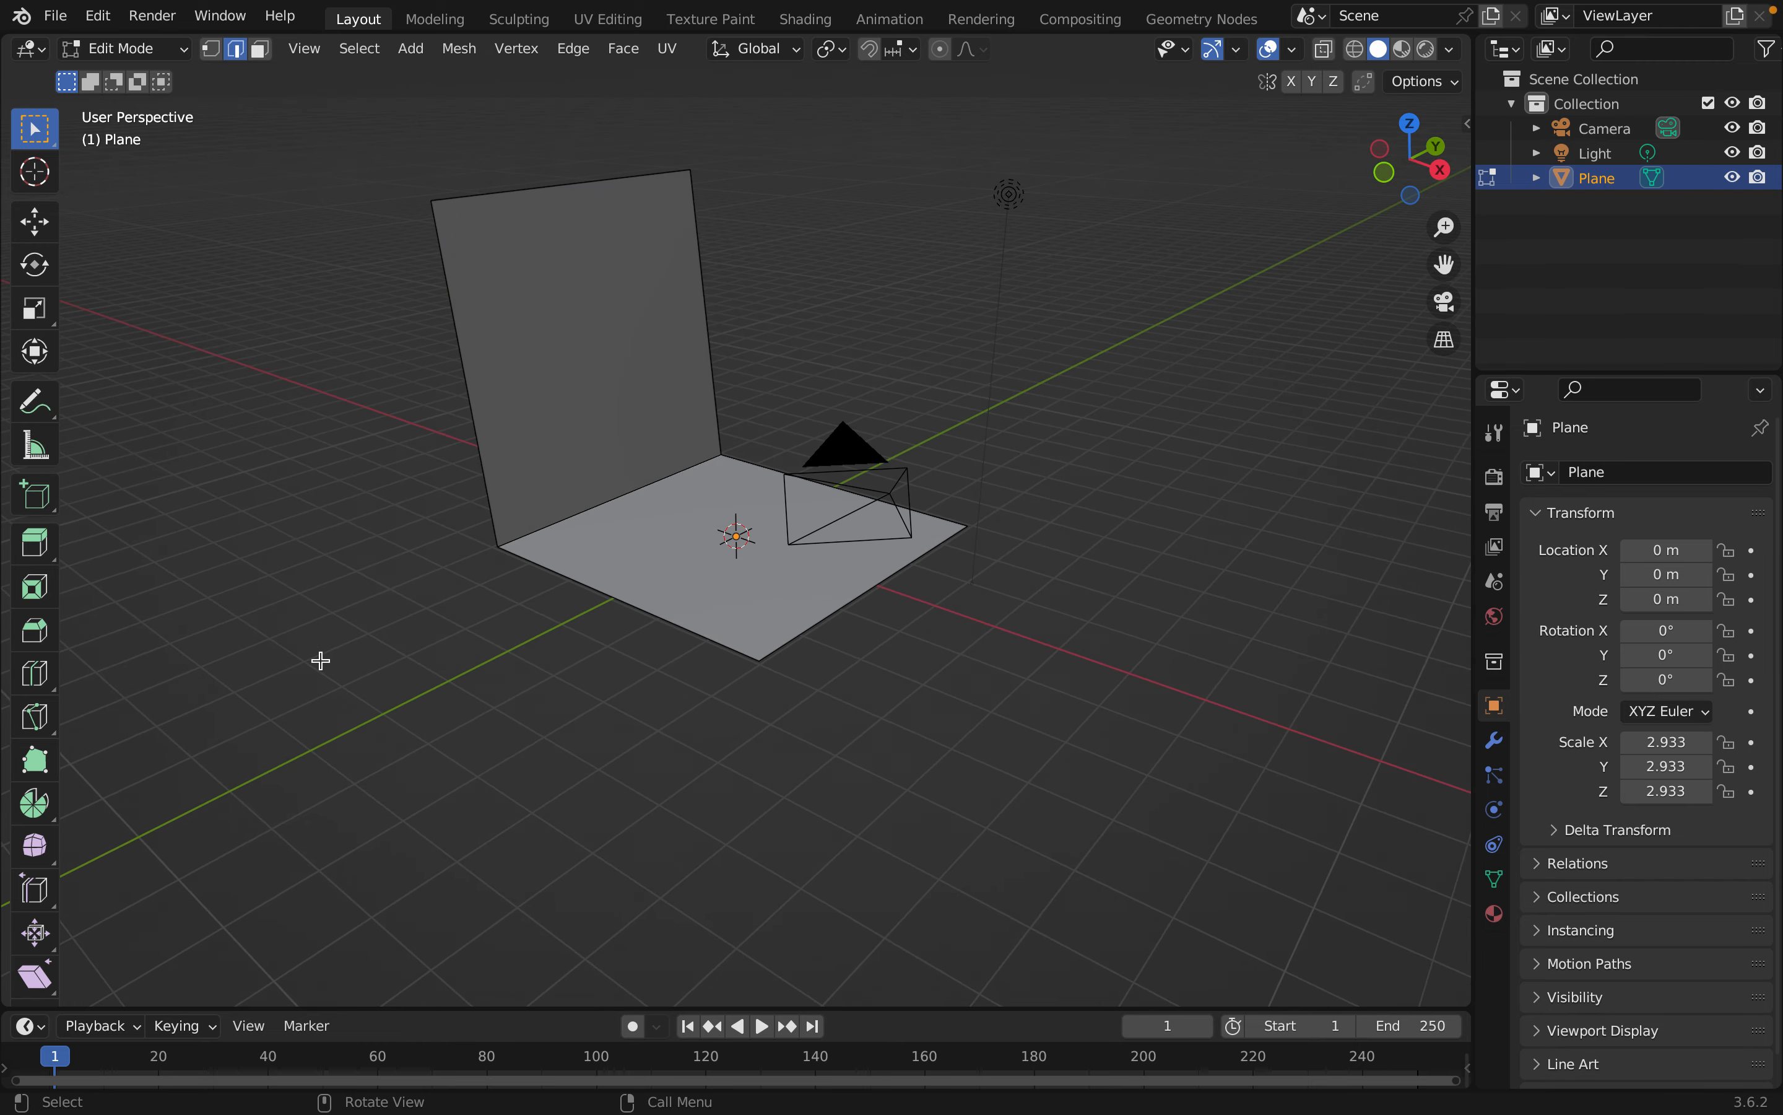
Add three loop cuts across the floor parallel to the wall, dividing it into four equal strips
{"action": "left_click_drag", "start_coordinate": [35, 682], "coordinate": [137, 682]}
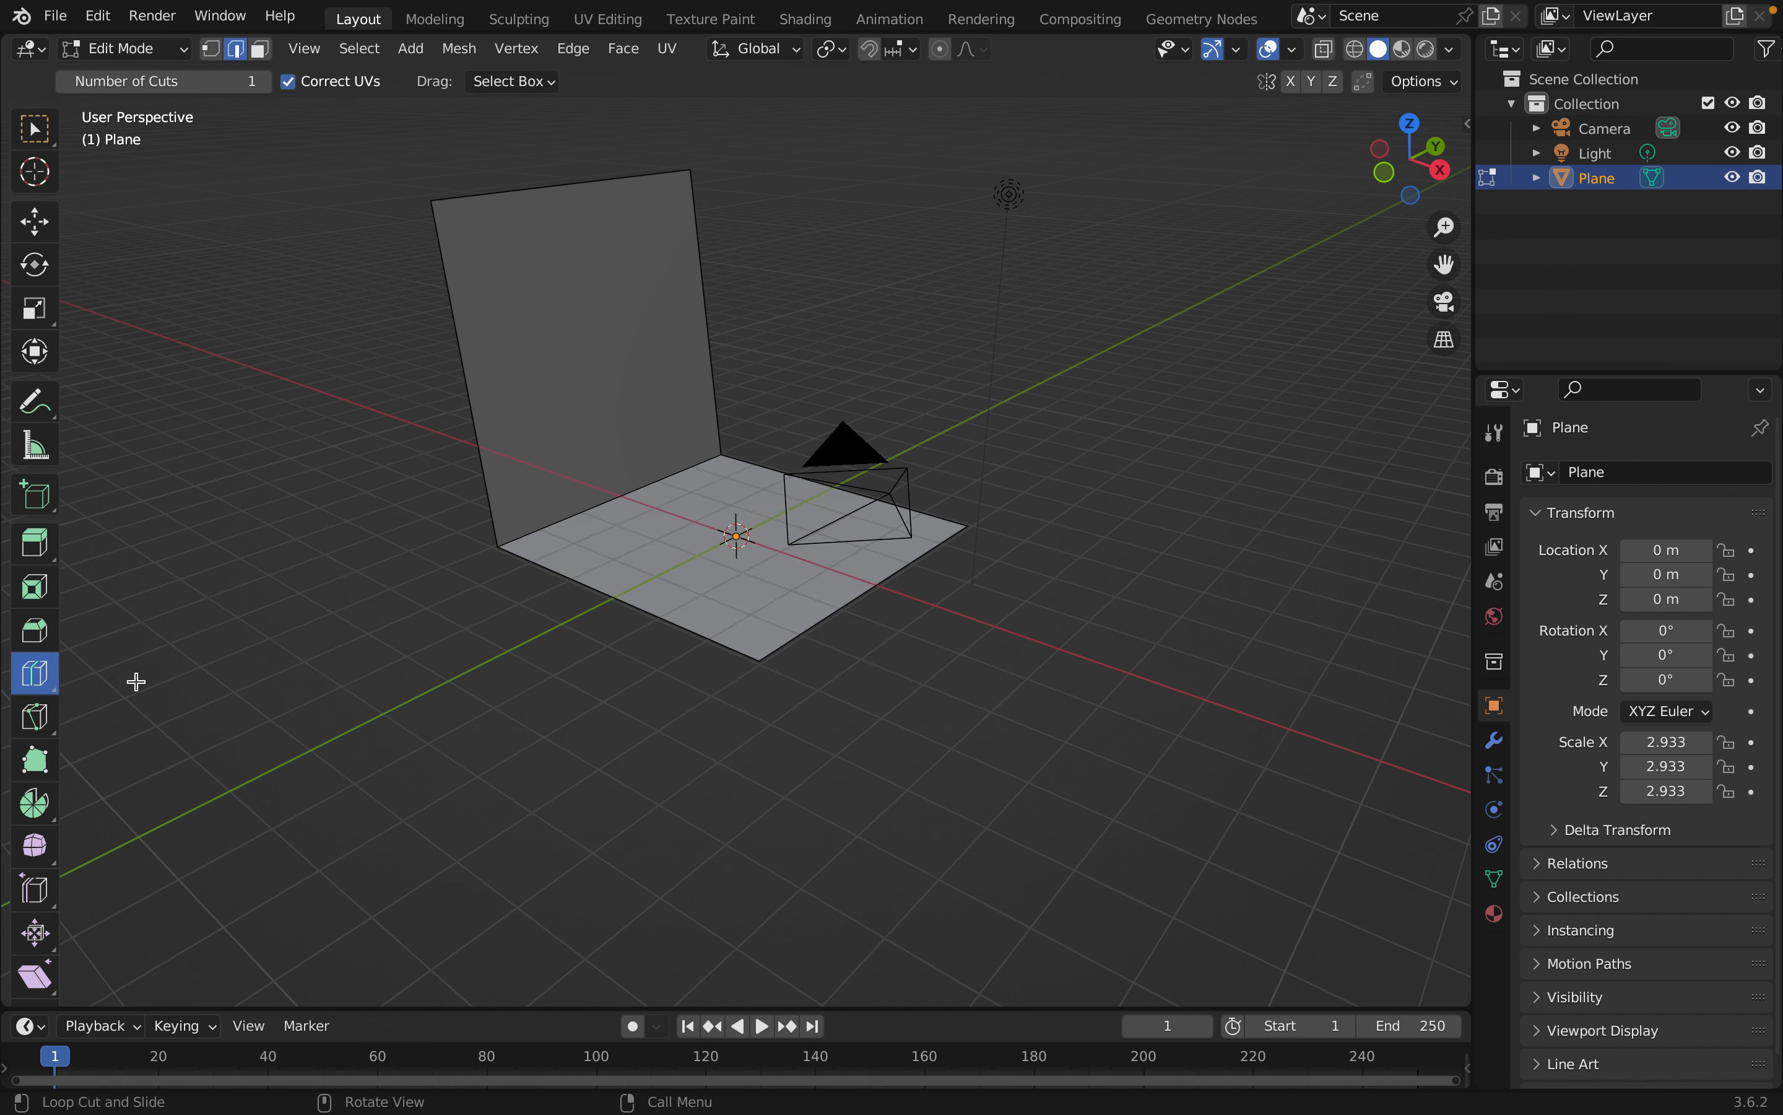
{"action": "left_click", "coordinate": [661, 584]}
{"action": "left_click", "coordinate": [720, 602]}
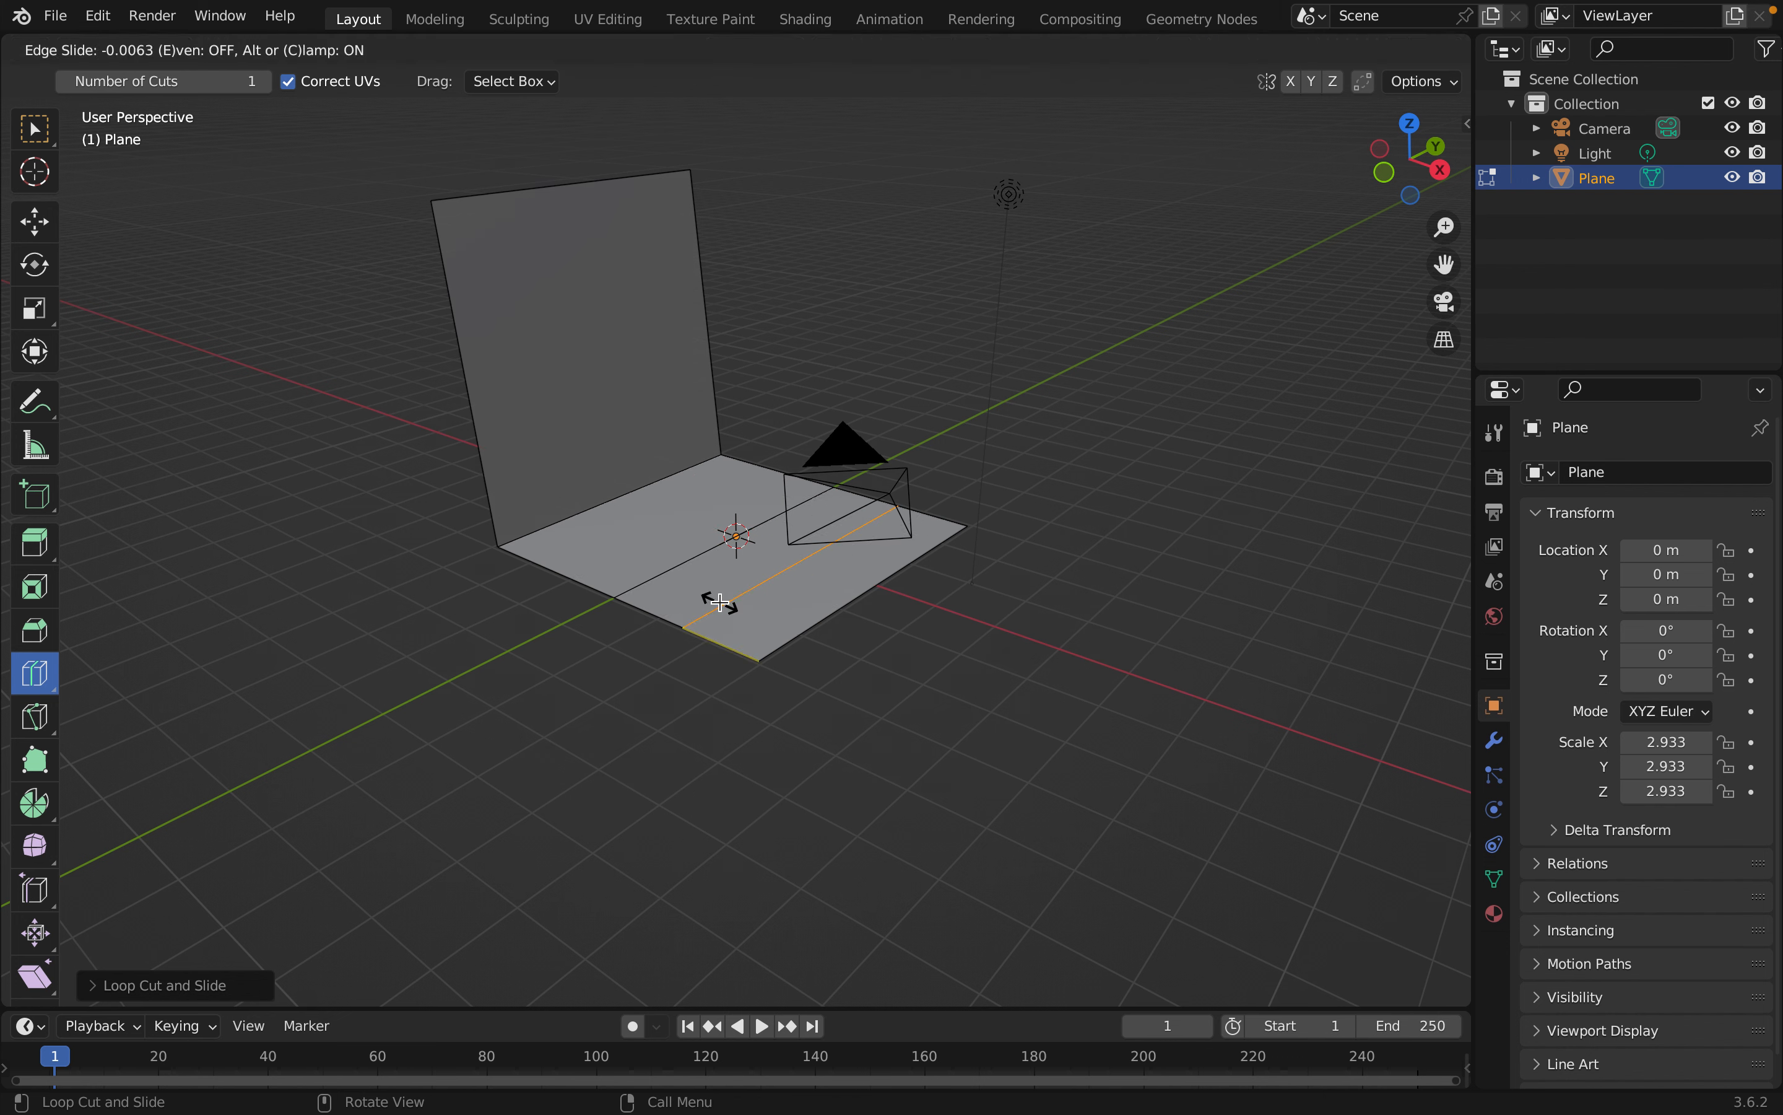
{"action": "left_click", "coordinate": [590, 555]}
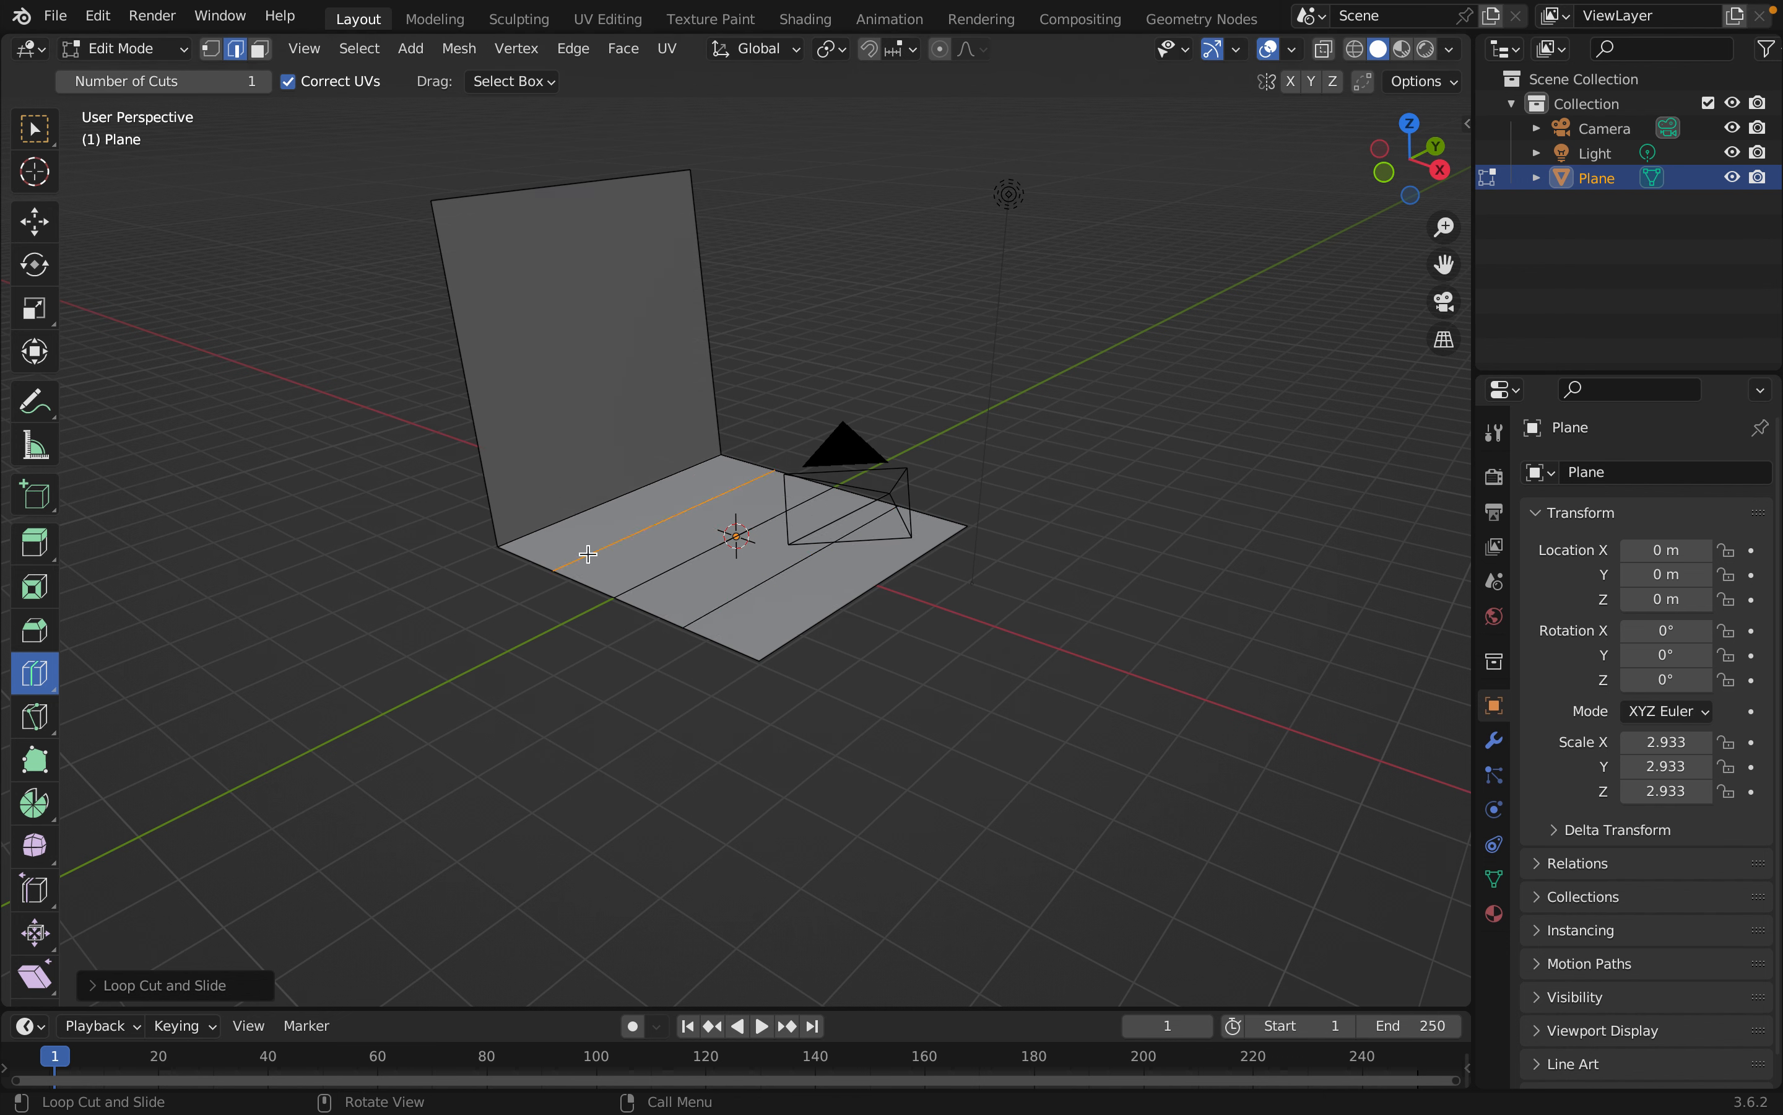
Add five horizontal loop cuts to the wall: middle, lower quarter, upper quarter, and two successively closer to the top edge
{"action": "left_click", "coordinate": [521, 469]}
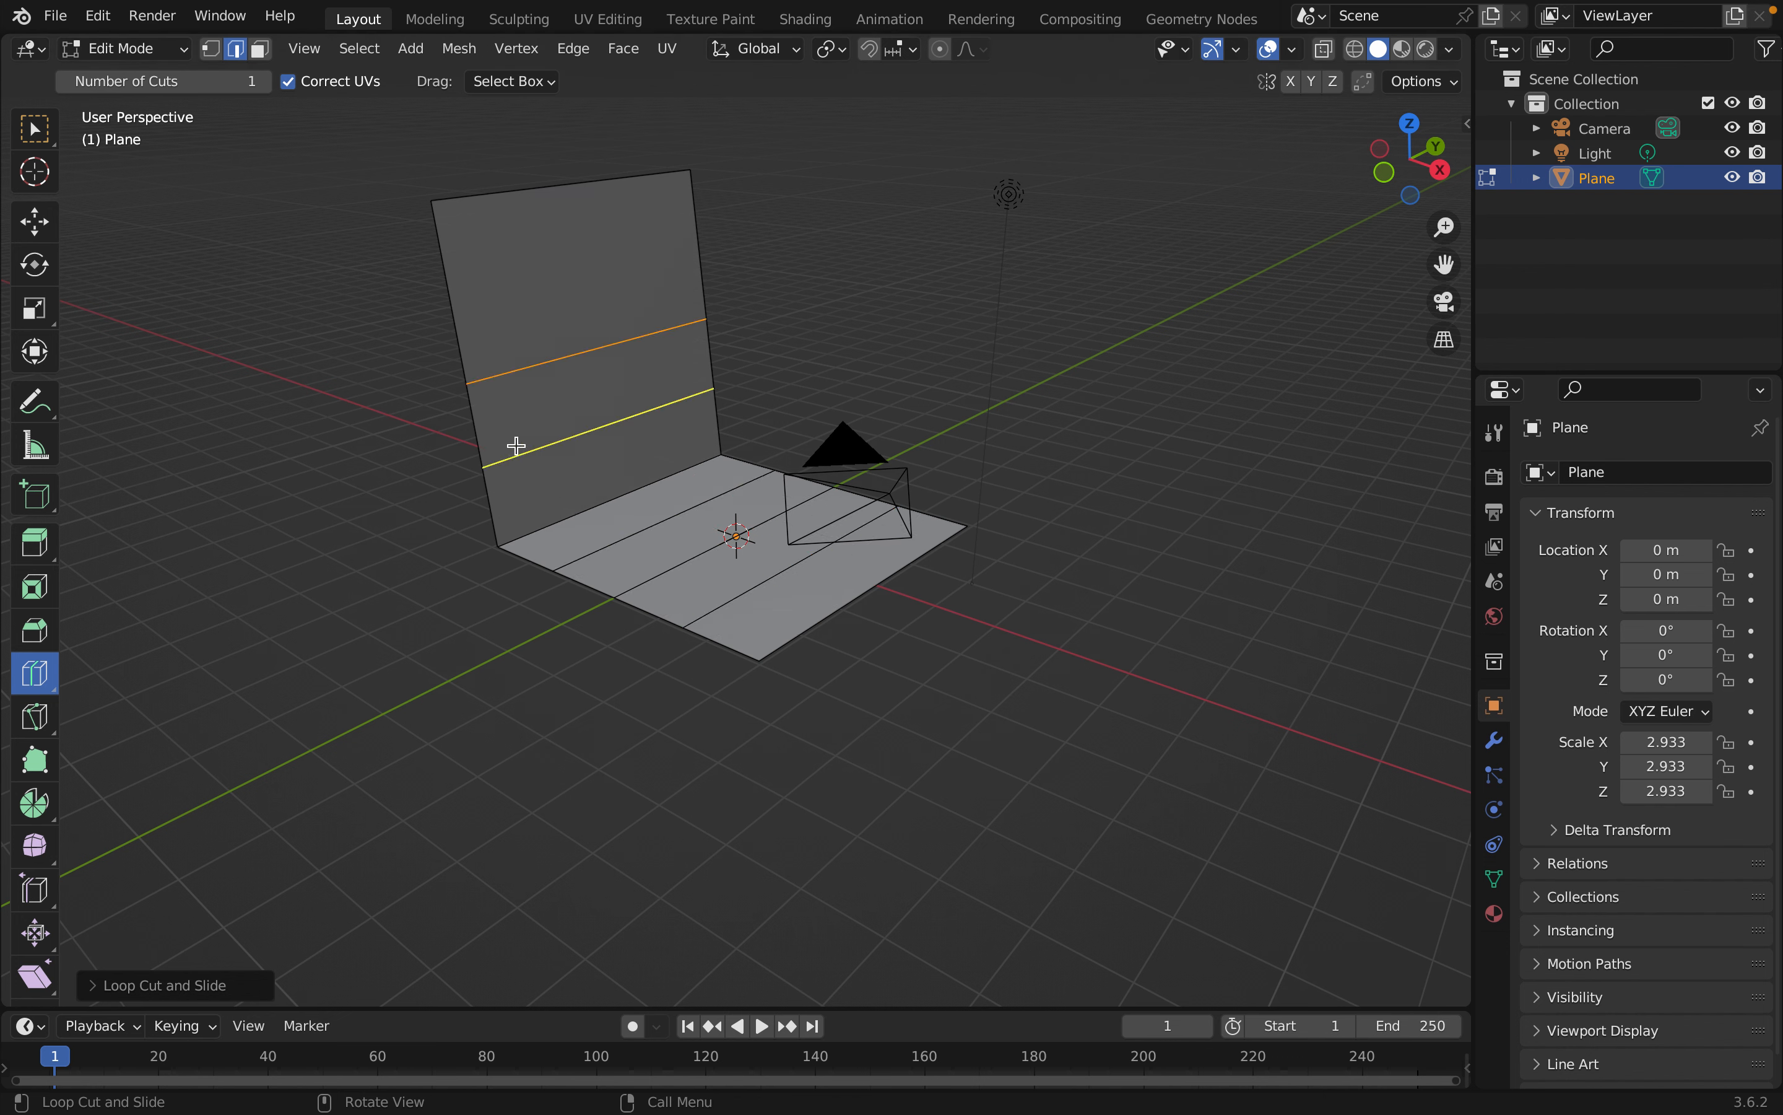
{"action": "left_click", "coordinate": [519, 447]}
{"action": "left_click", "coordinate": [485, 335]}
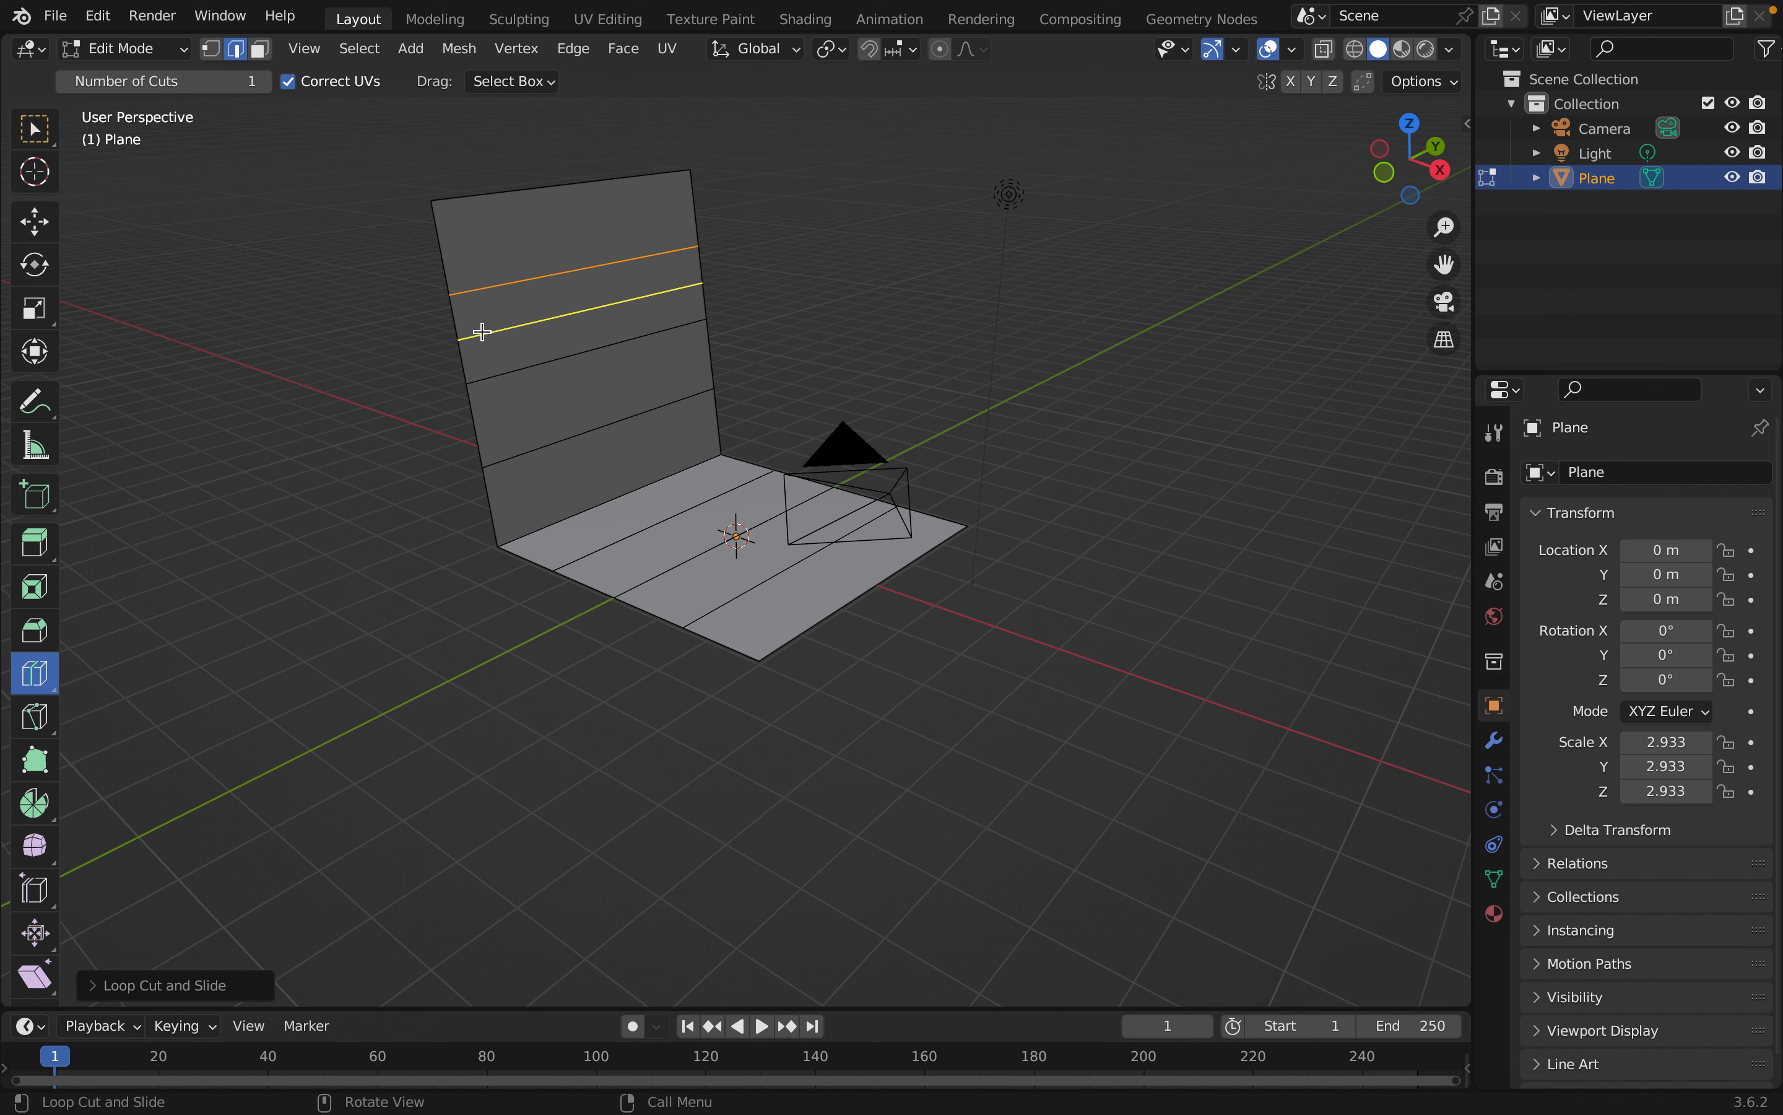
{"action": "left_click", "coordinate": [470, 252]}
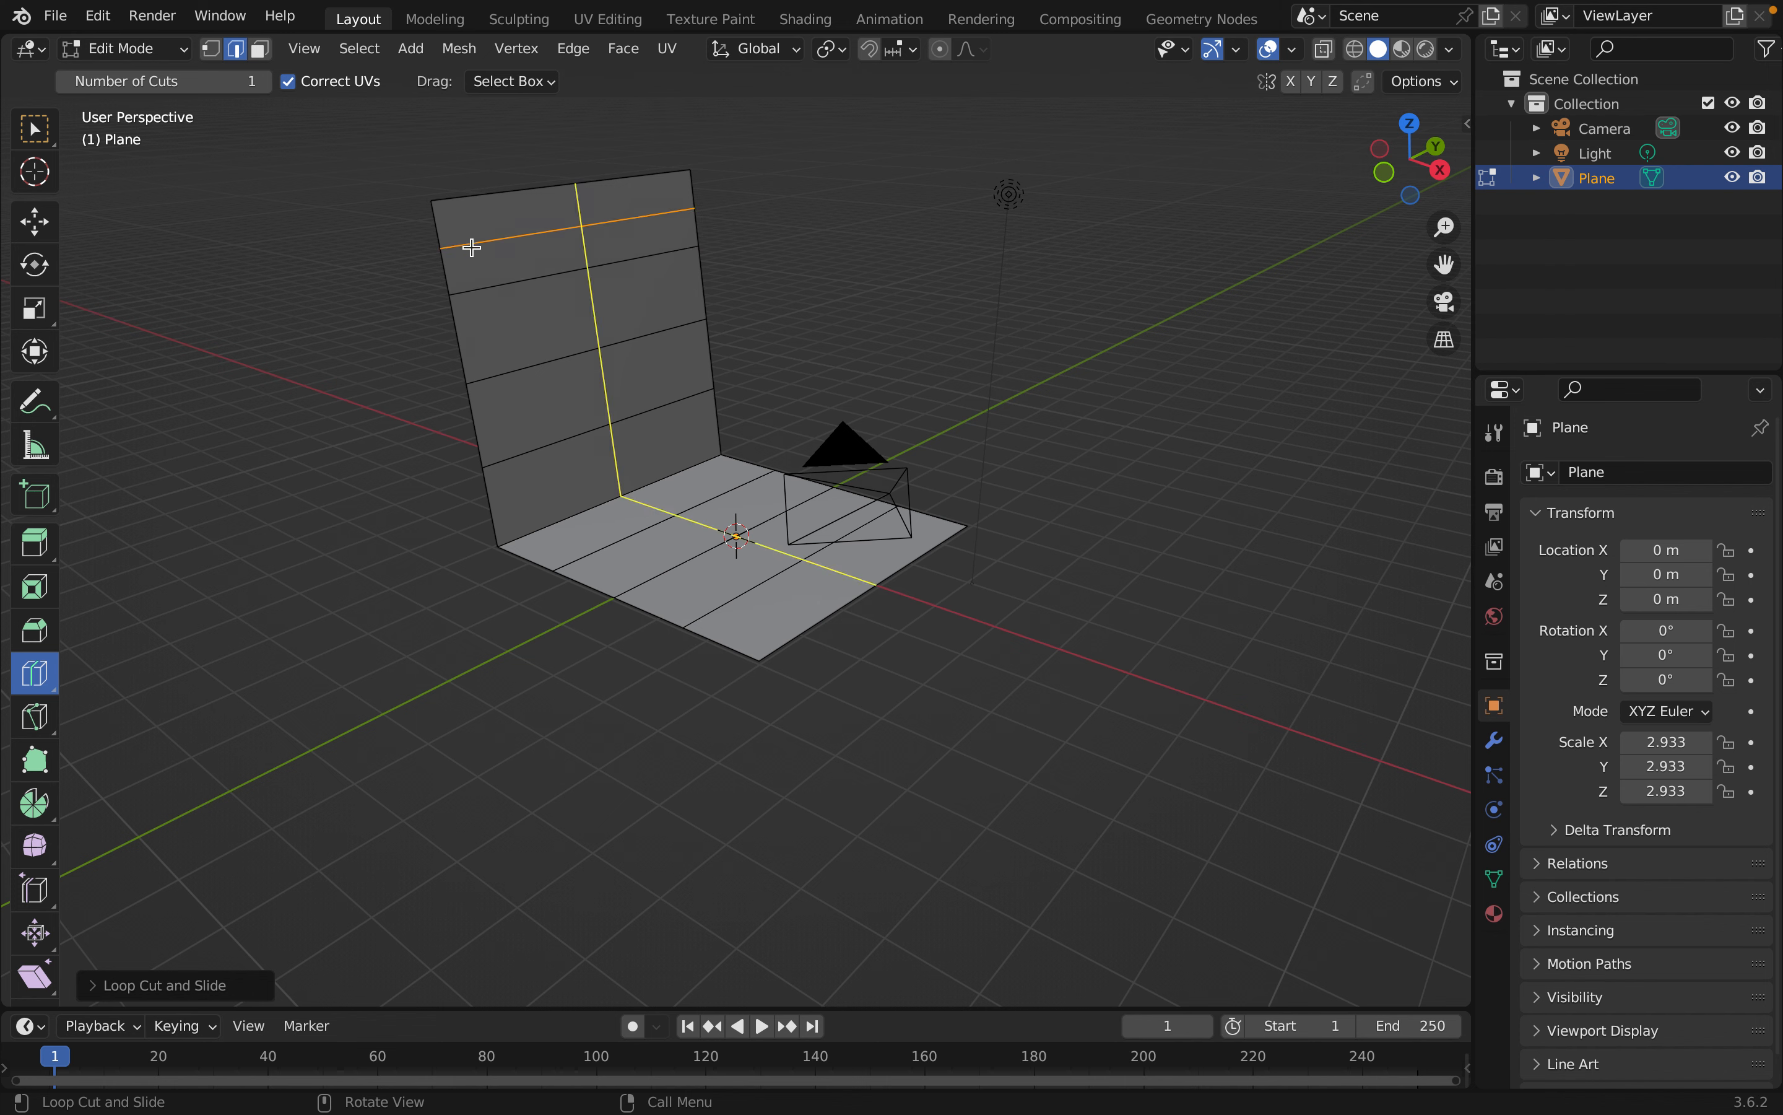
{"action": "left_click", "coordinate": [455, 221]}
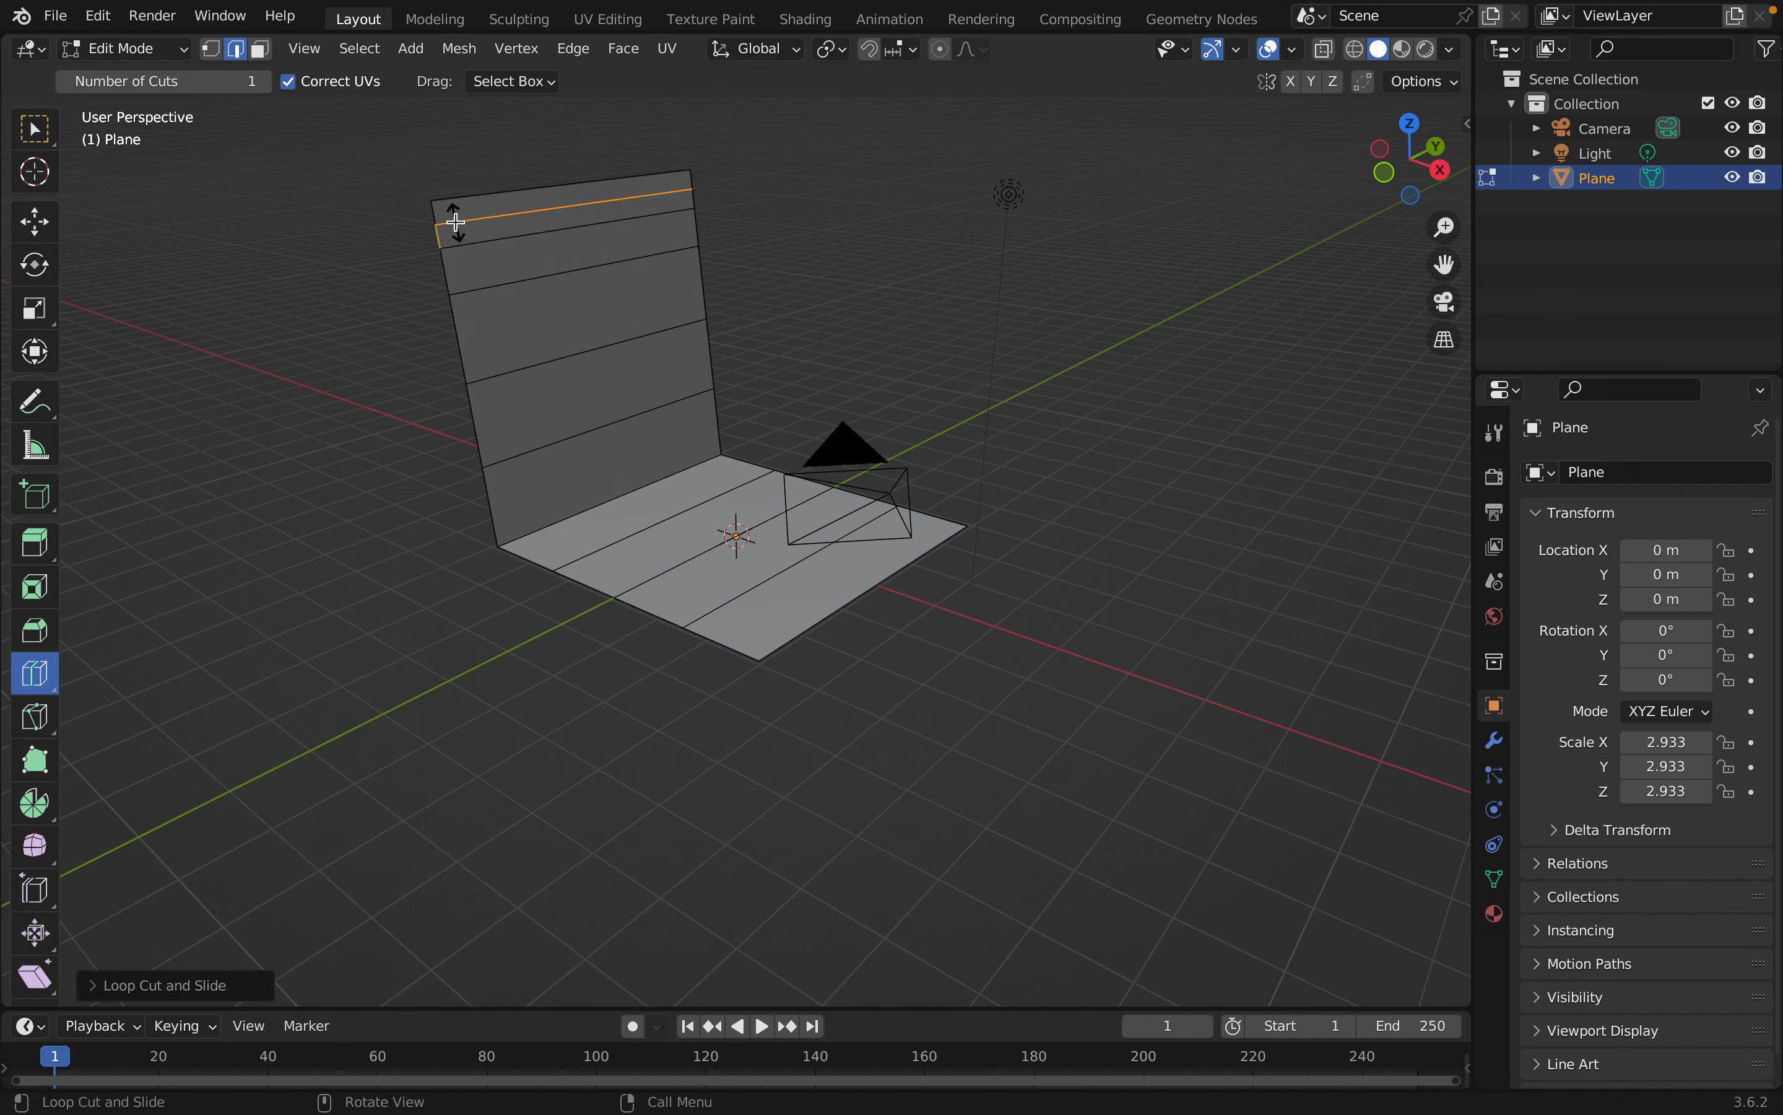
Add two more loop cuts to the floor, successively closer to the edge opposite the wall, and return to box selection
{"action": "left_click", "coordinate": [742, 642]}
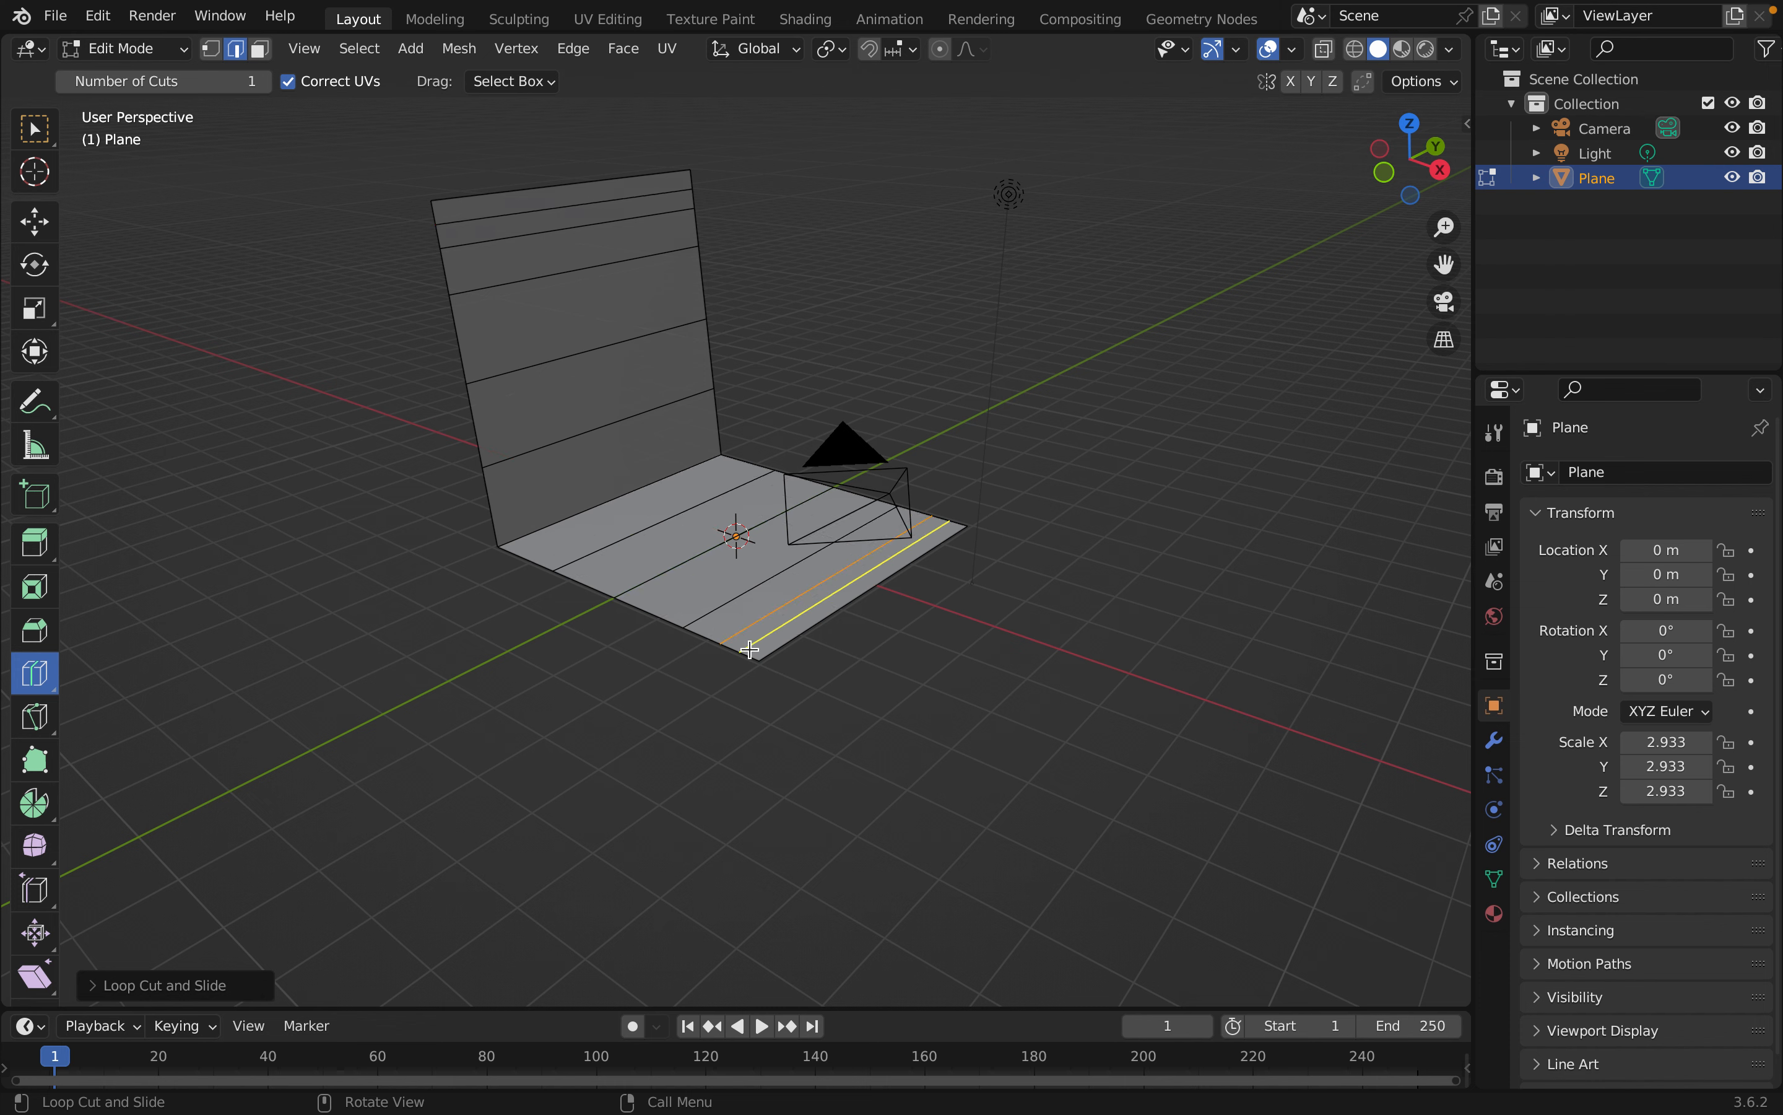
{"action": "left_click", "coordinate": [750, 649]}
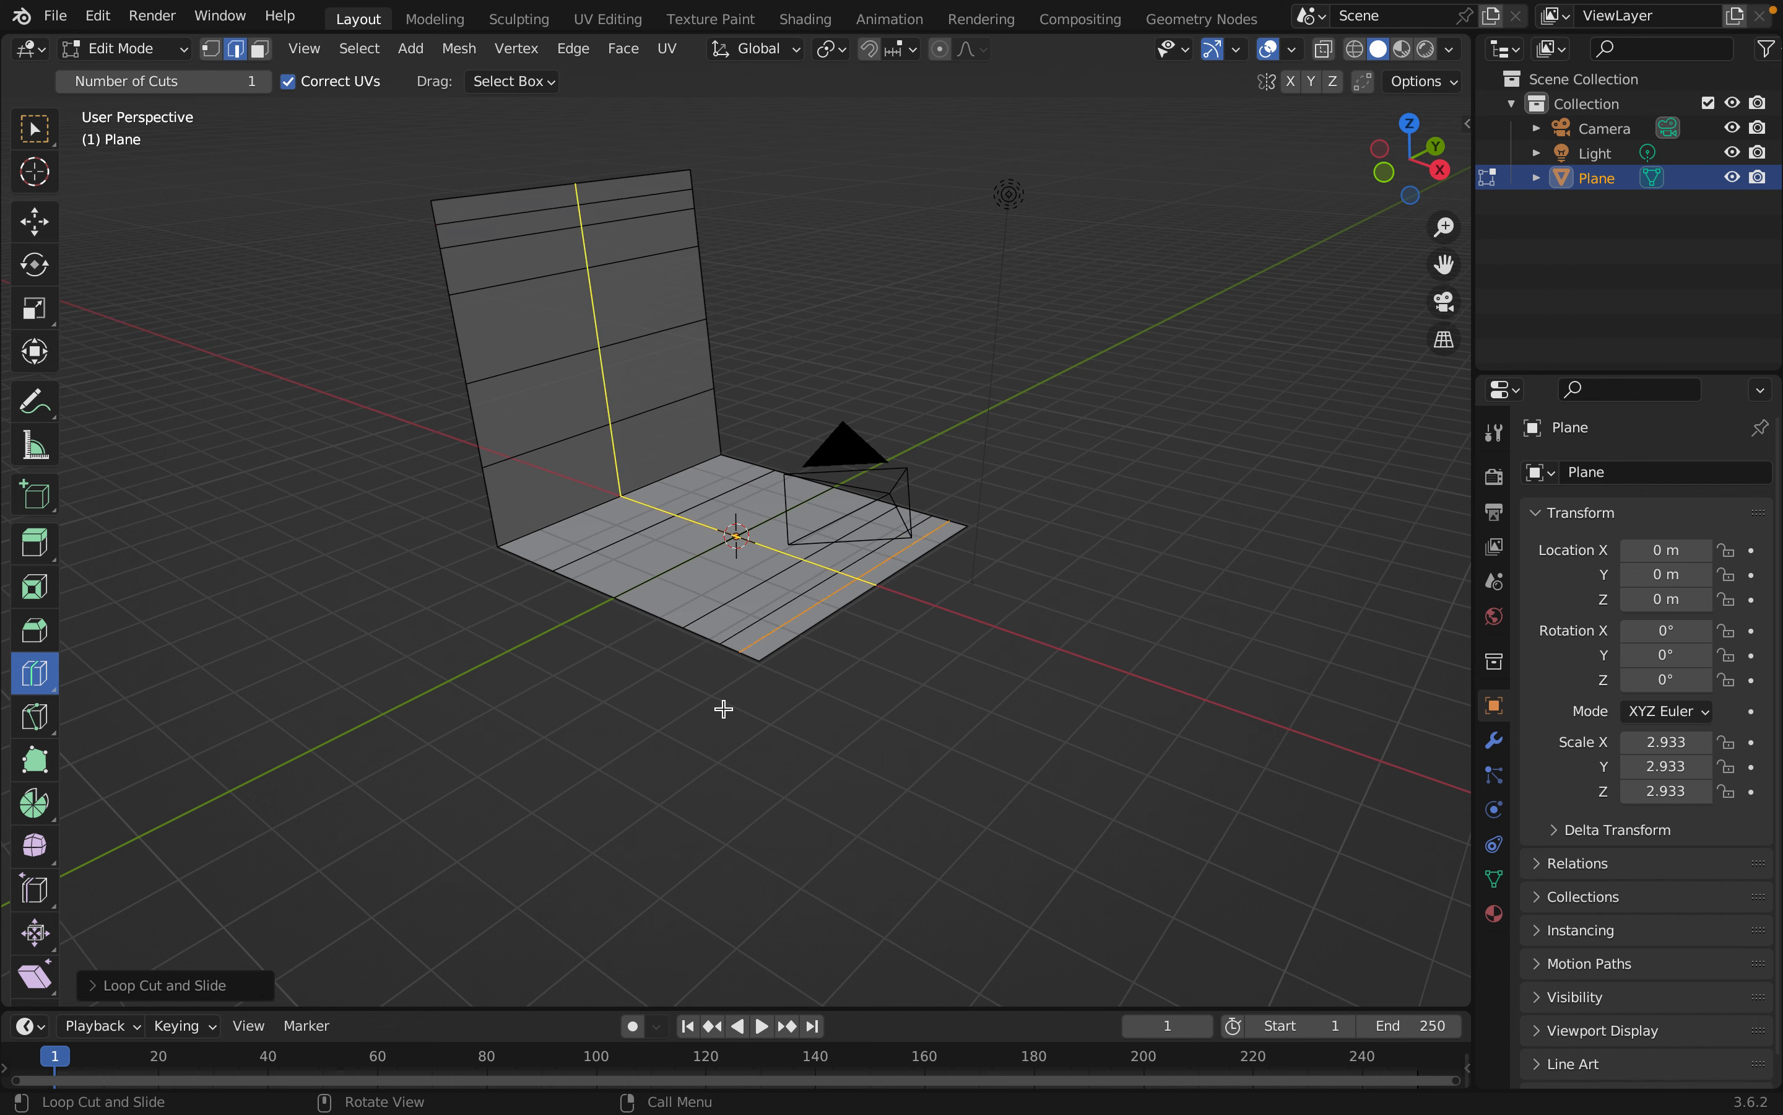
{"action": "left_click", "coordinate": [39, 137]}
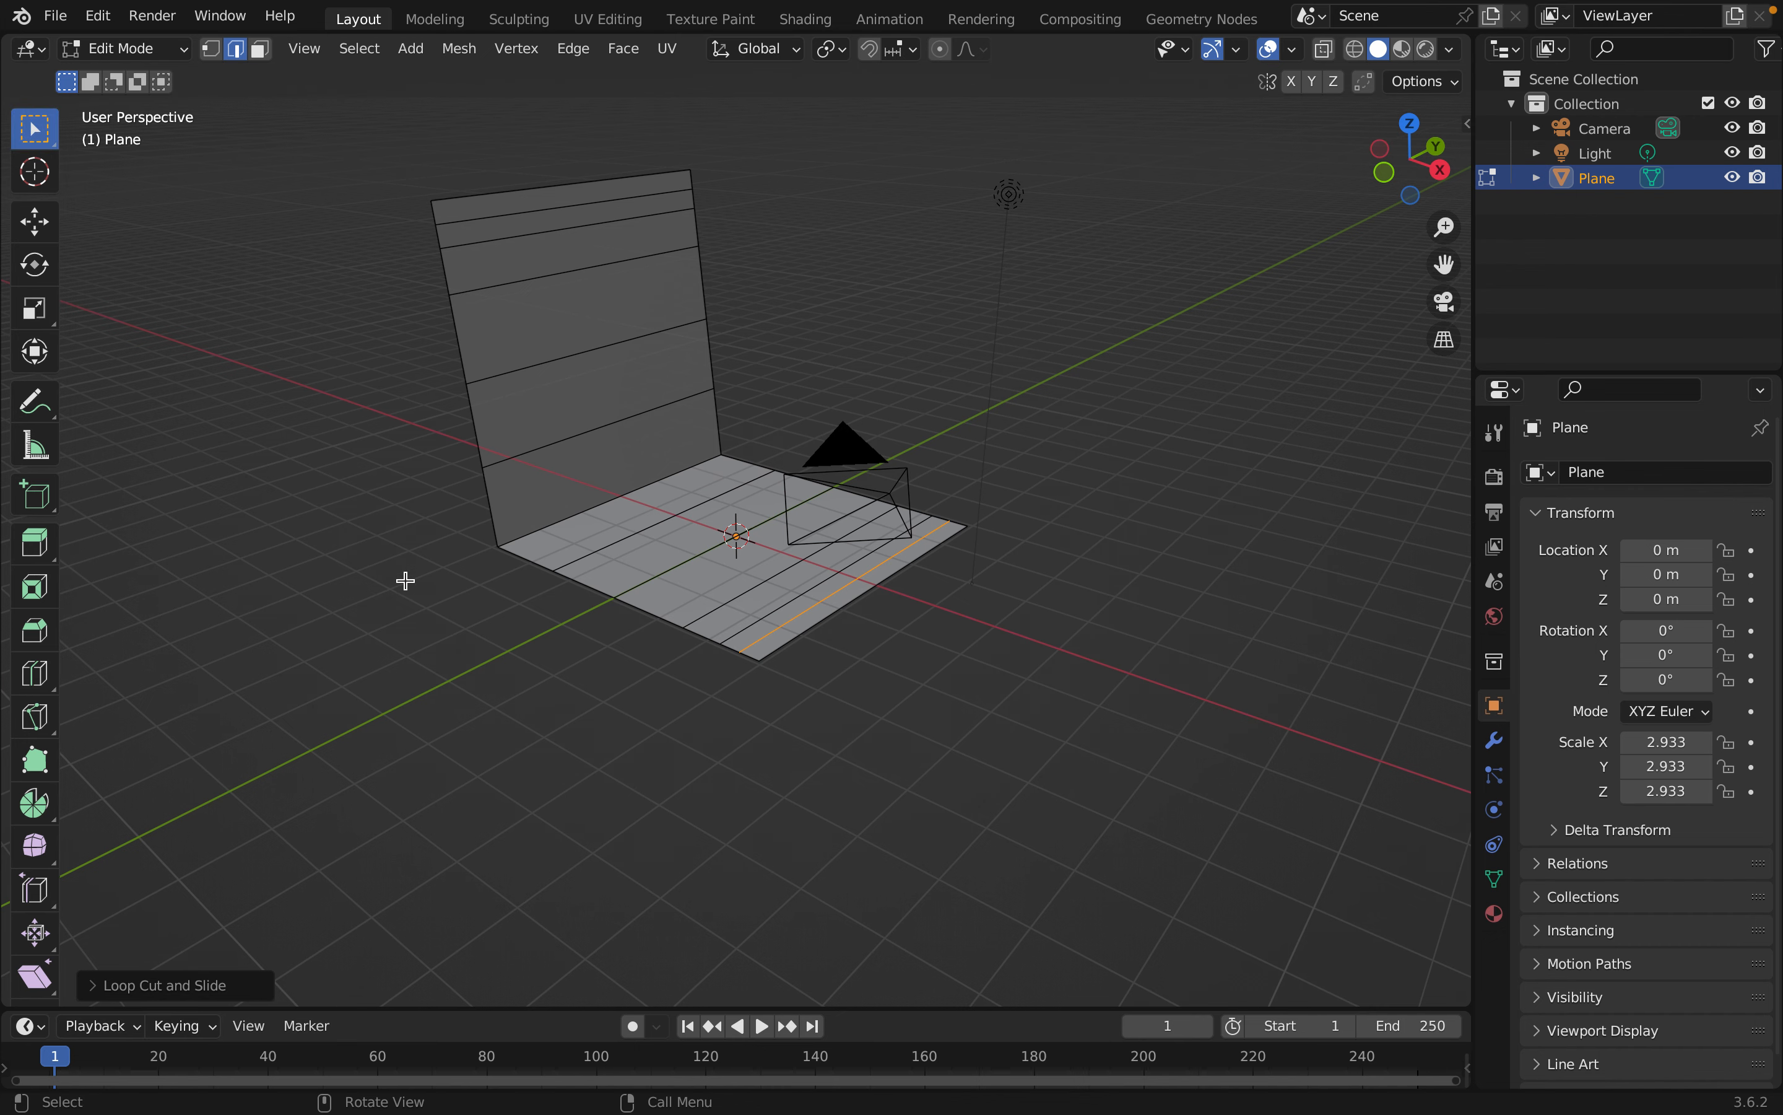
Move the two vertices of the crease between floor and wall about 0.5 m inward and upward to soften the corner
{"action": "middle_click_drag", "start_coordinate": [406, 585], "coordinate": [402, 594]}
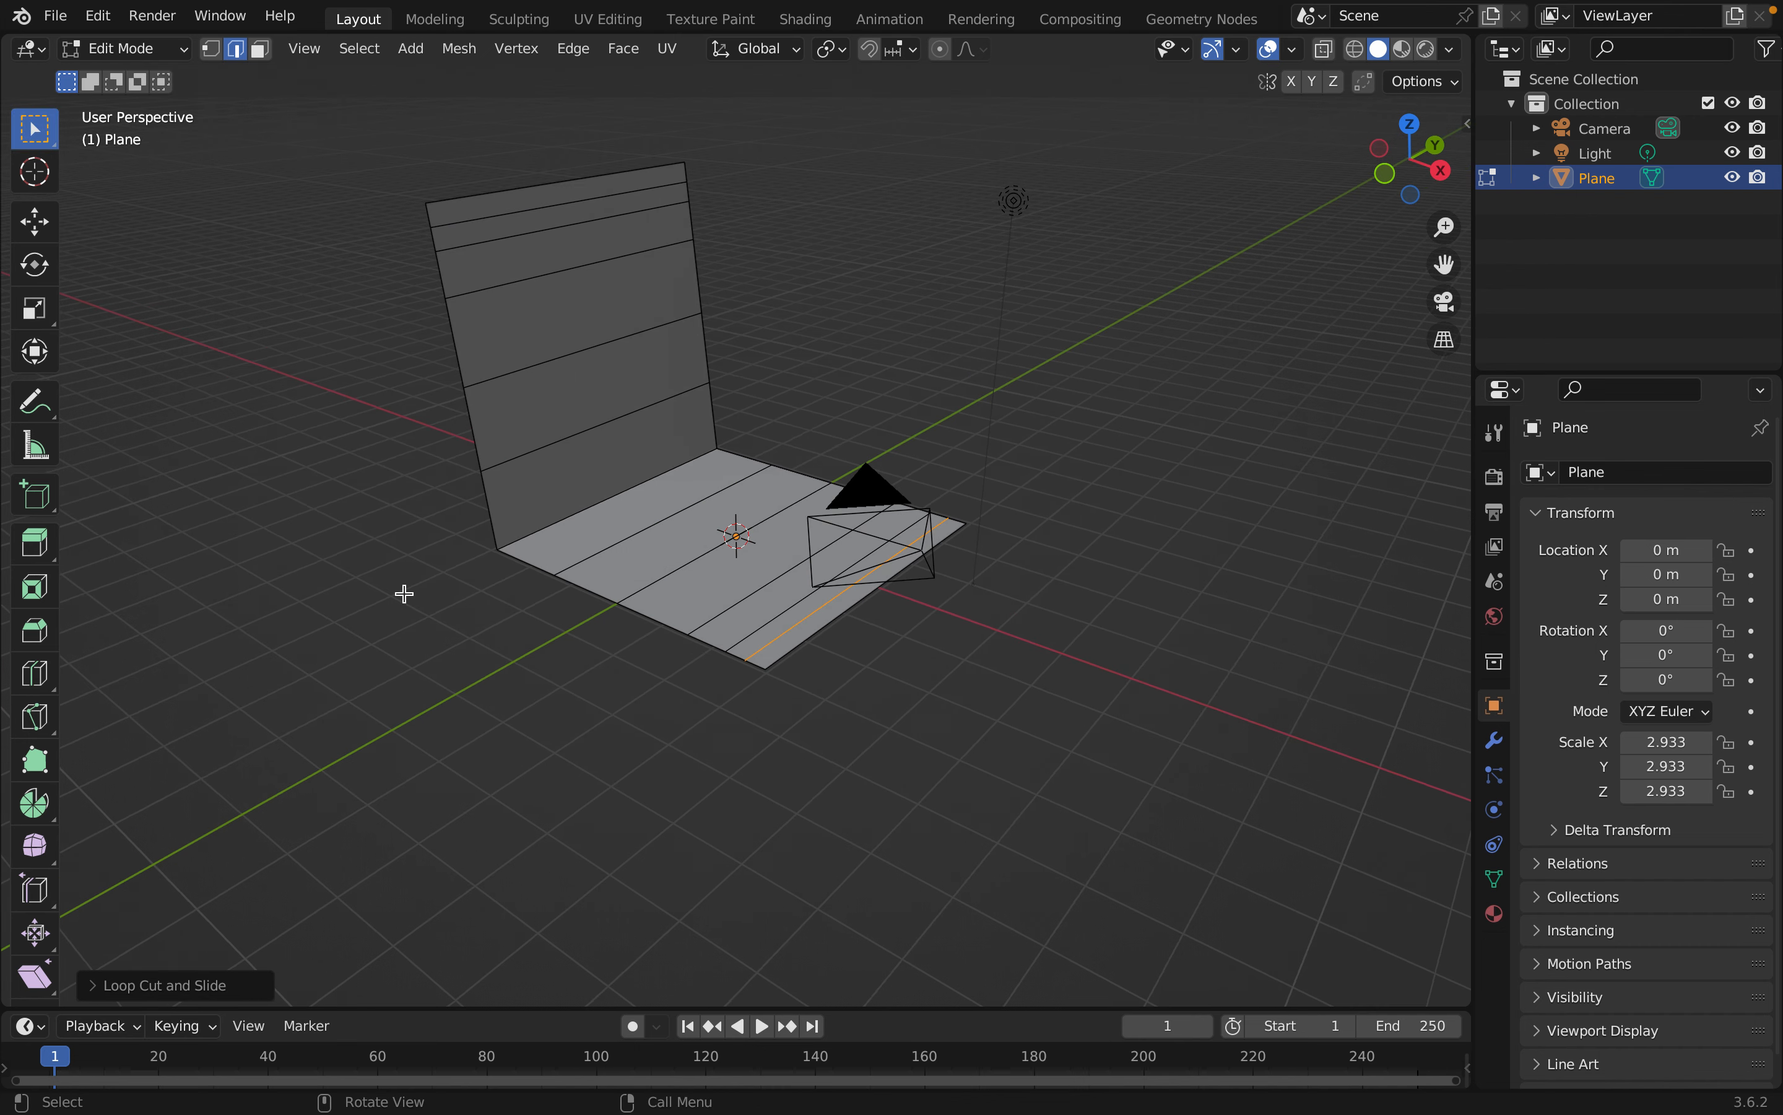
{"action": "left_click", "coordinate": [212, 53]}
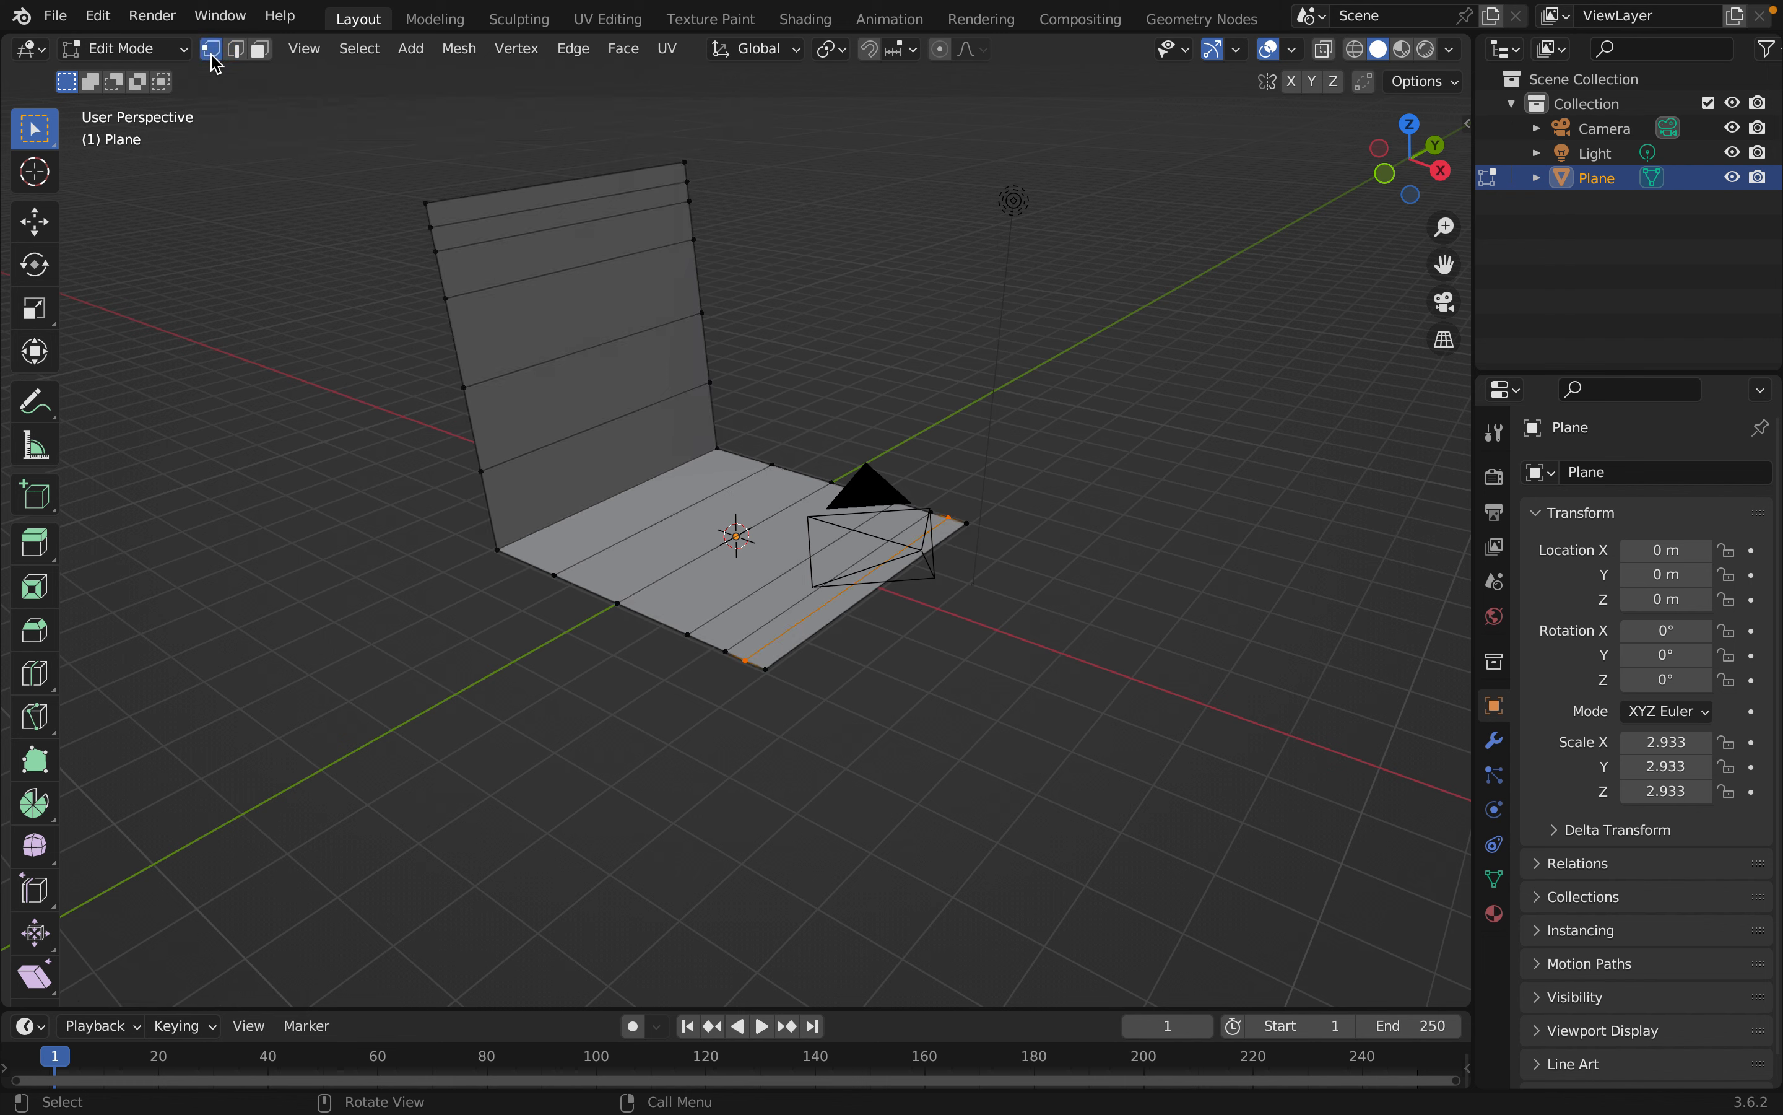
{"action": "left_click", "coordinate": [499, 550]}
{"action": "scroll", "coordinate": [488, 627], "scroll_direction": "up", "scroll_amount": 3}
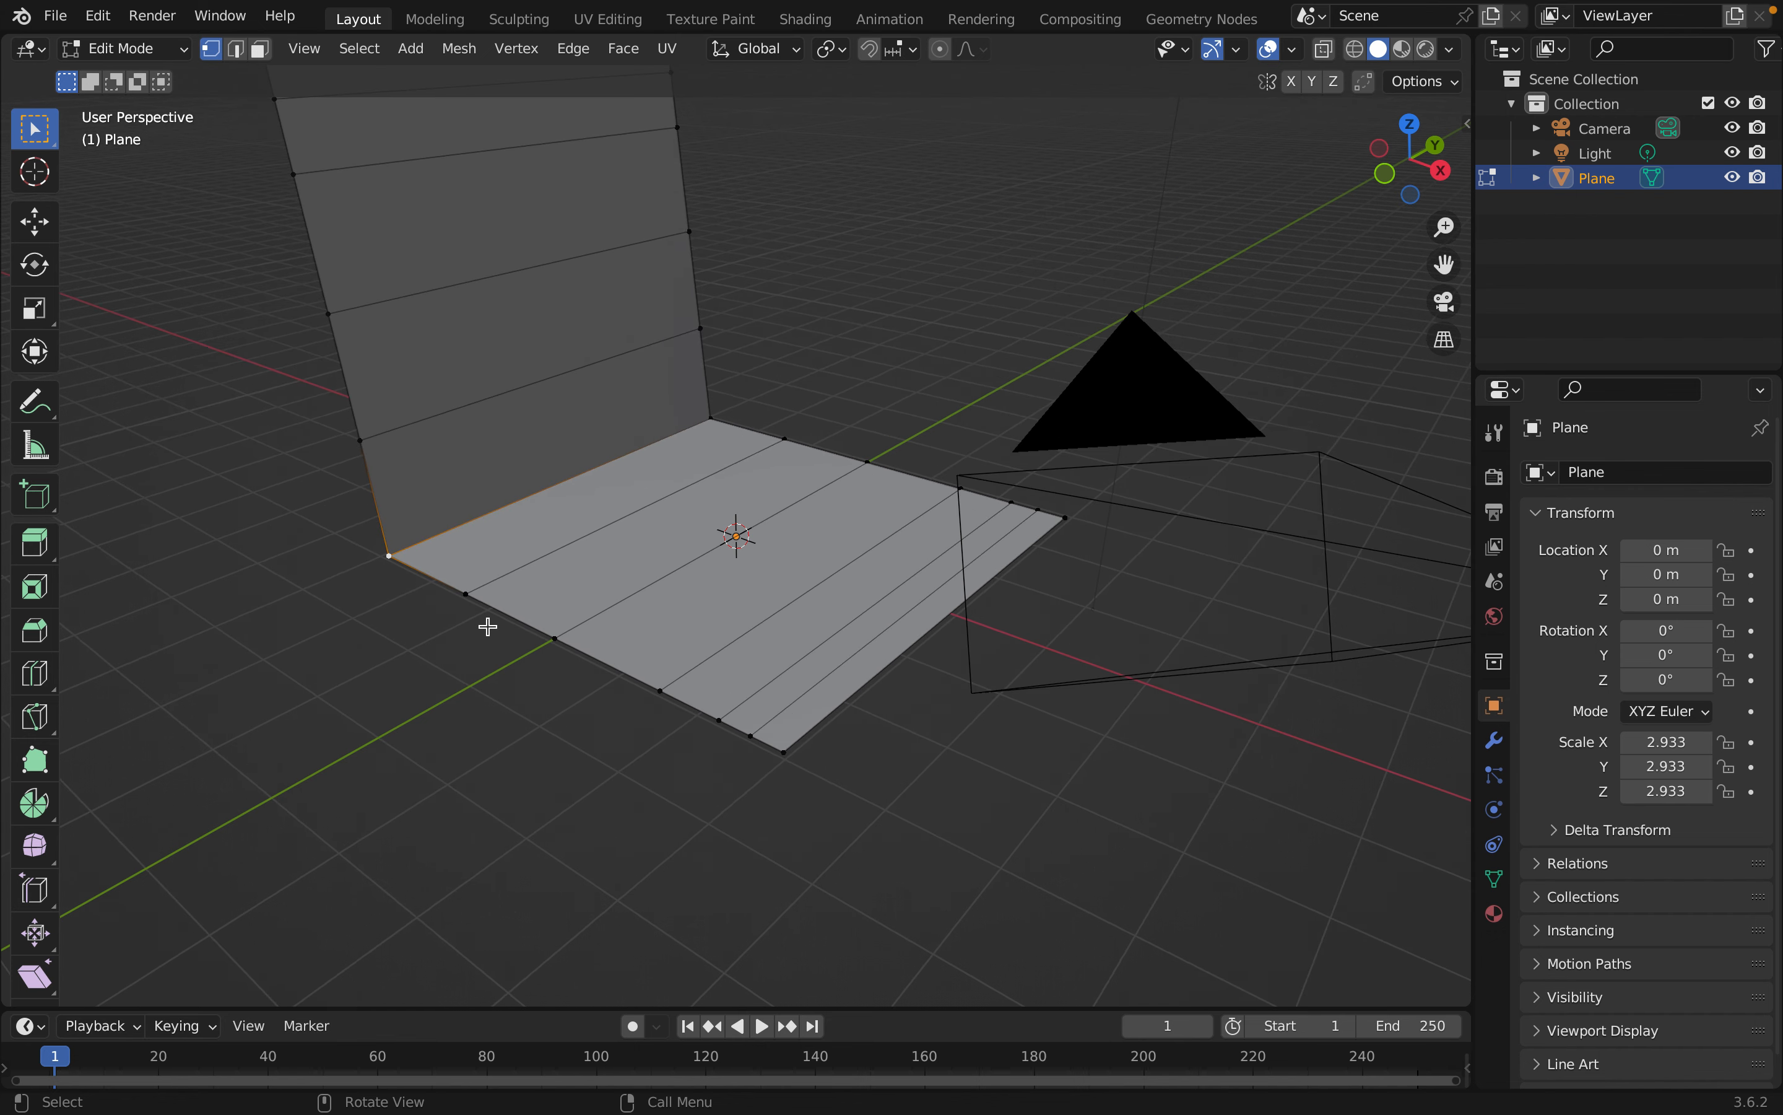
{"action": "left_click", "coordinate": [712, 417], "text": "shift"}
{"action": "middle_click_drag", "start_coordinate": [377, 794], "coordinate": [451, 765]}
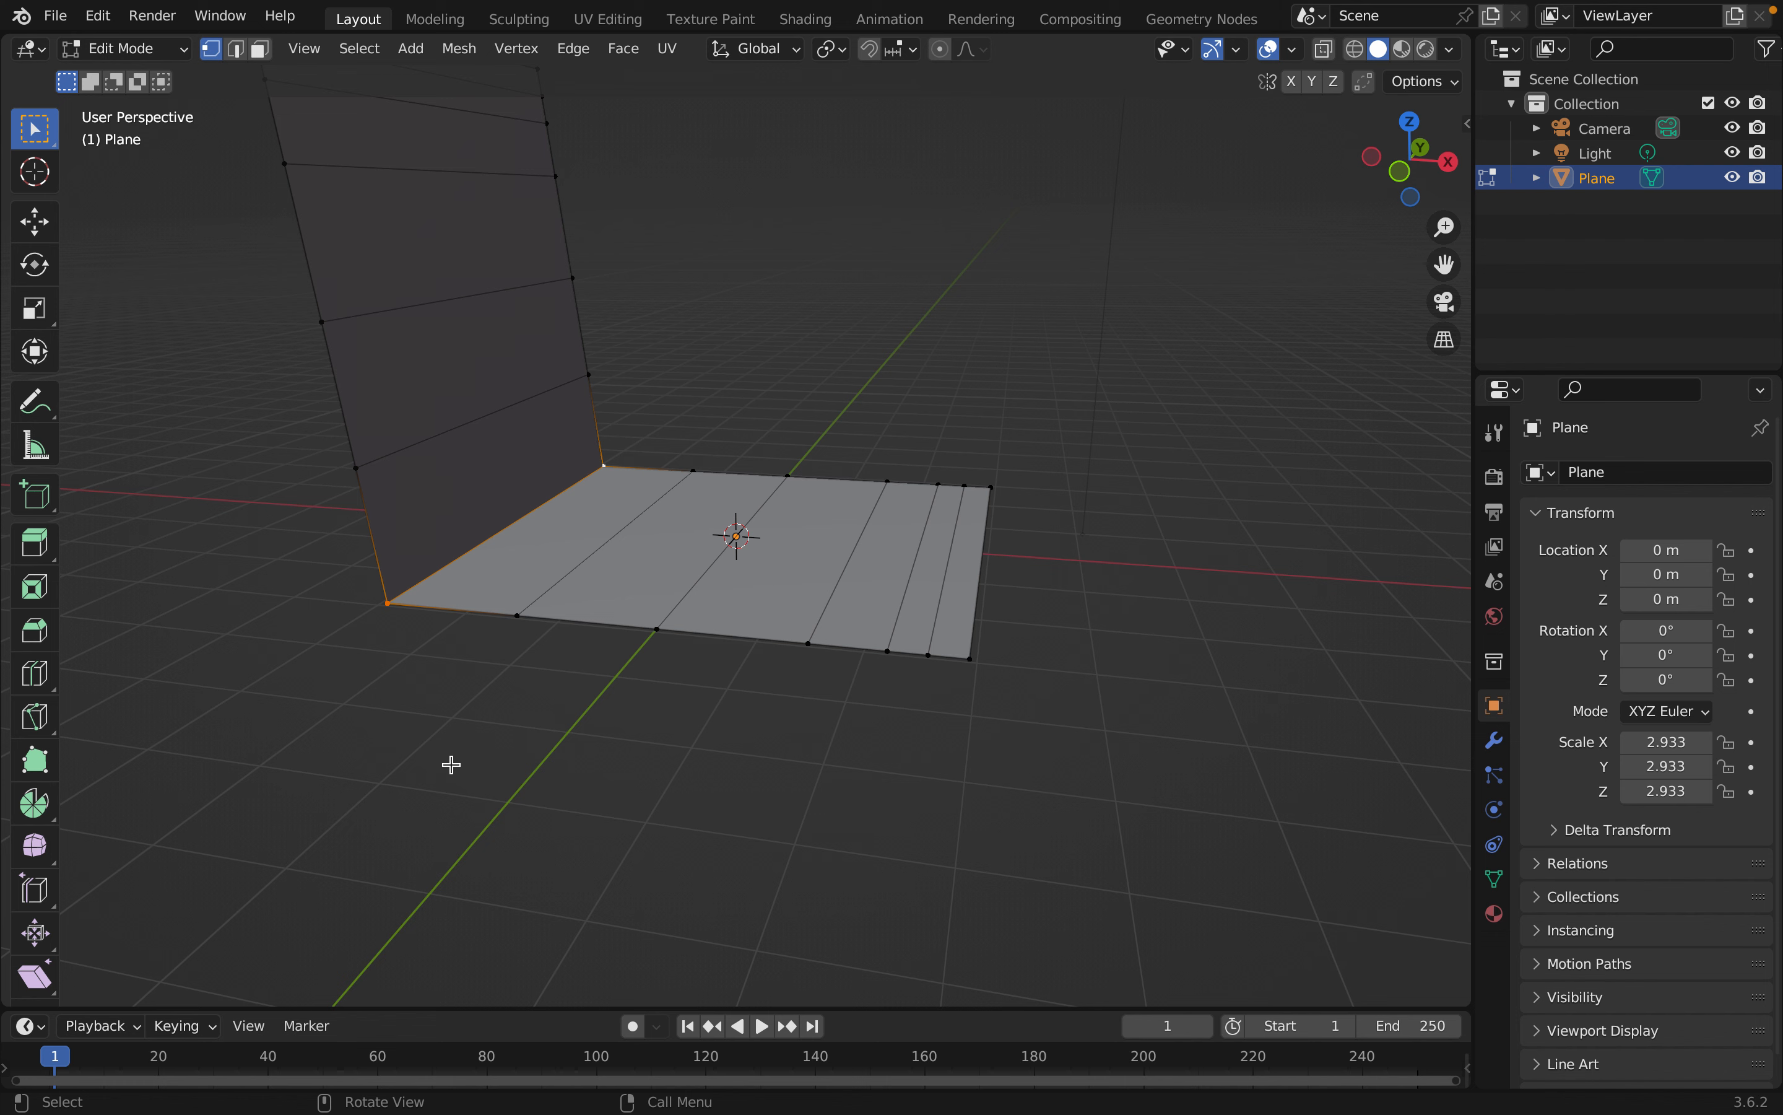
{"action": "key", "text": "g"}
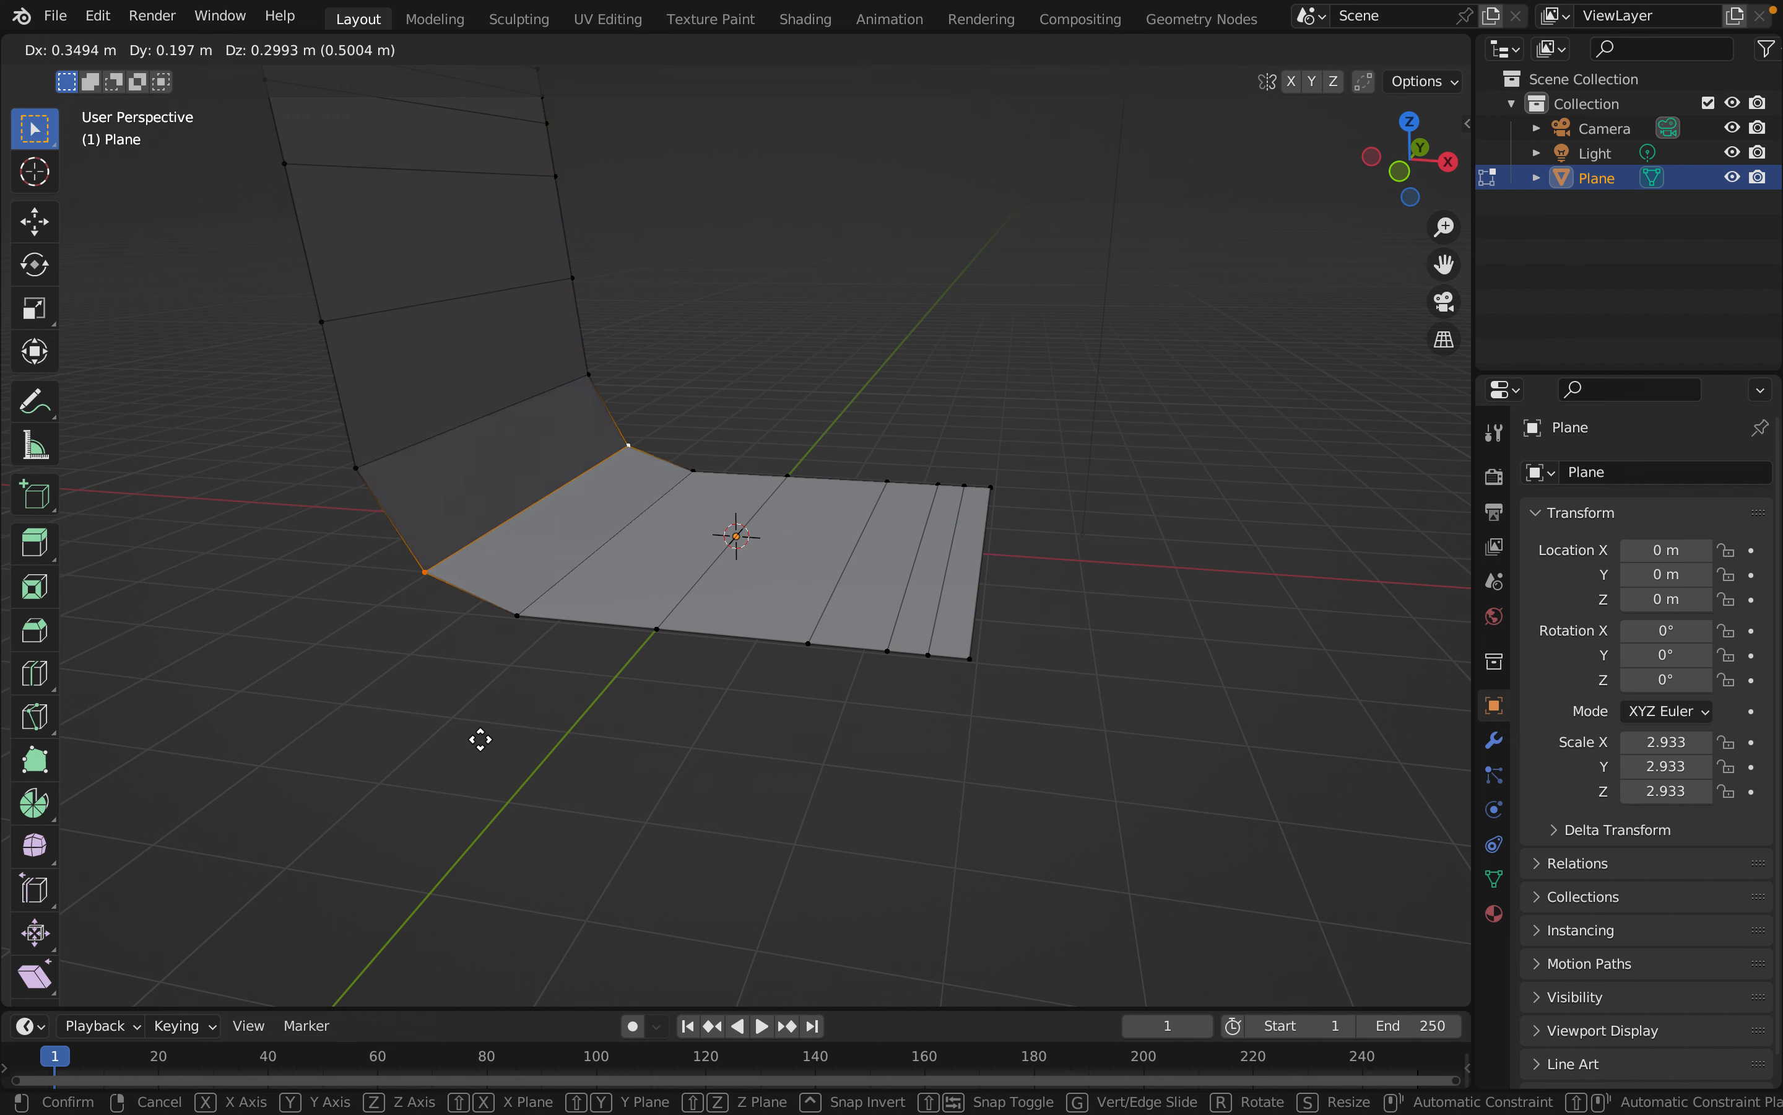
{"action": "left_click", "coordinate": [480, 739]}
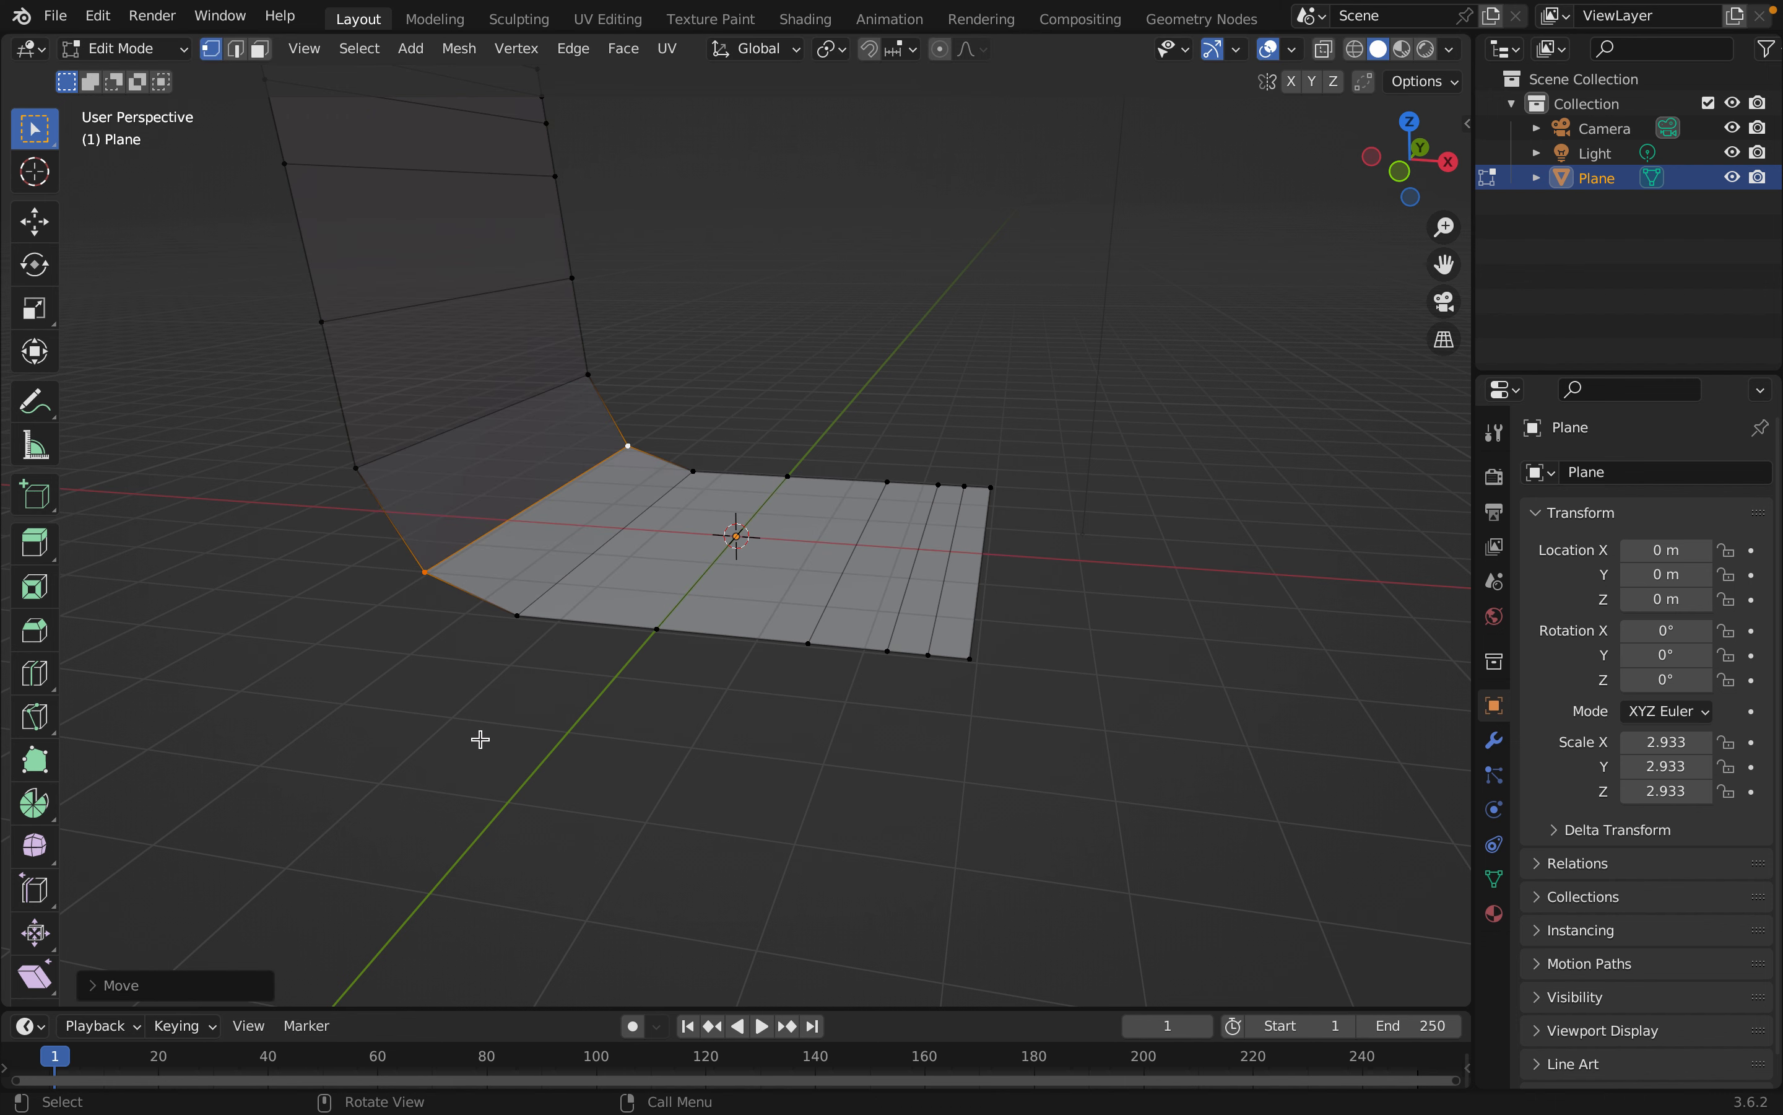
{"action": "left_click", "coordinate": [480, 738]}
Move the crease vertex on the negative-Y side about 0.2 m along negative Y to line up with the wall's side edge
{"action": "middle_click_drag", "start_coordinate": [477, 736], "coordinate": [782, 689]}
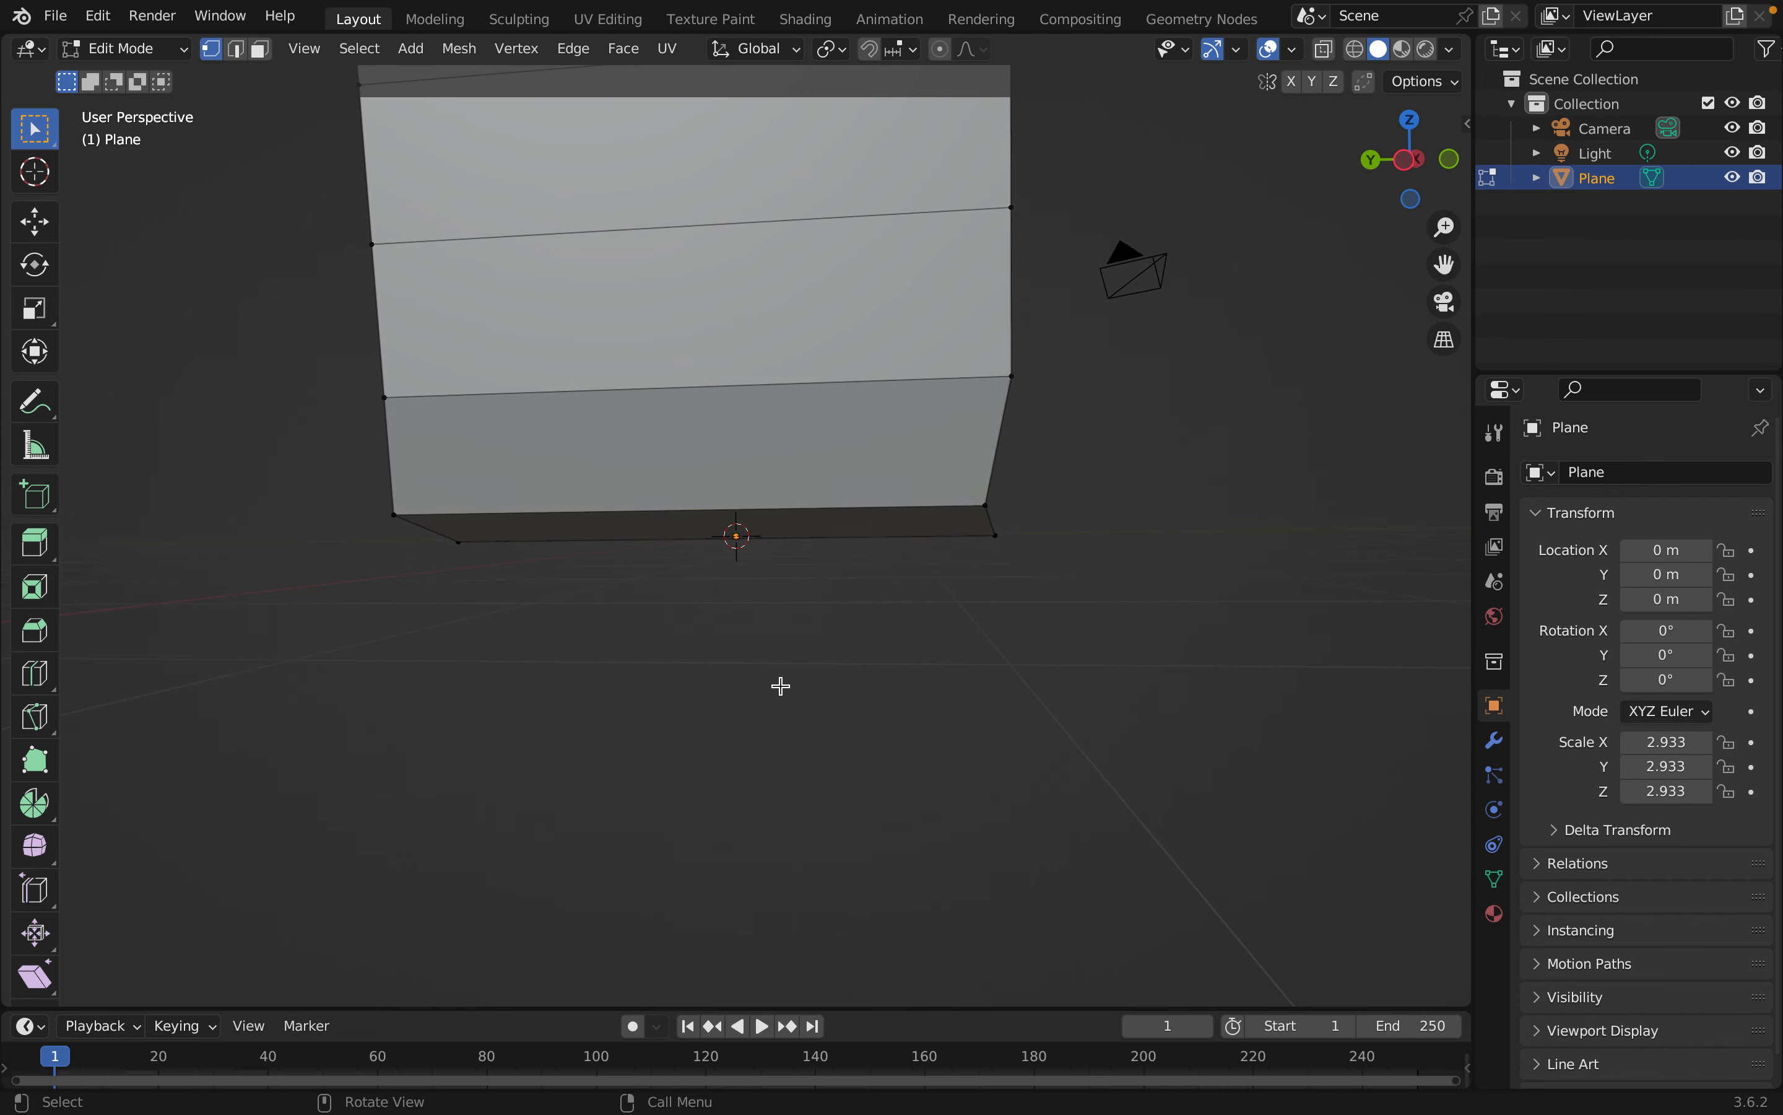
{"action": "left_click", "coordinate": [988, 506]}
{"action": "key", "text": "g"}
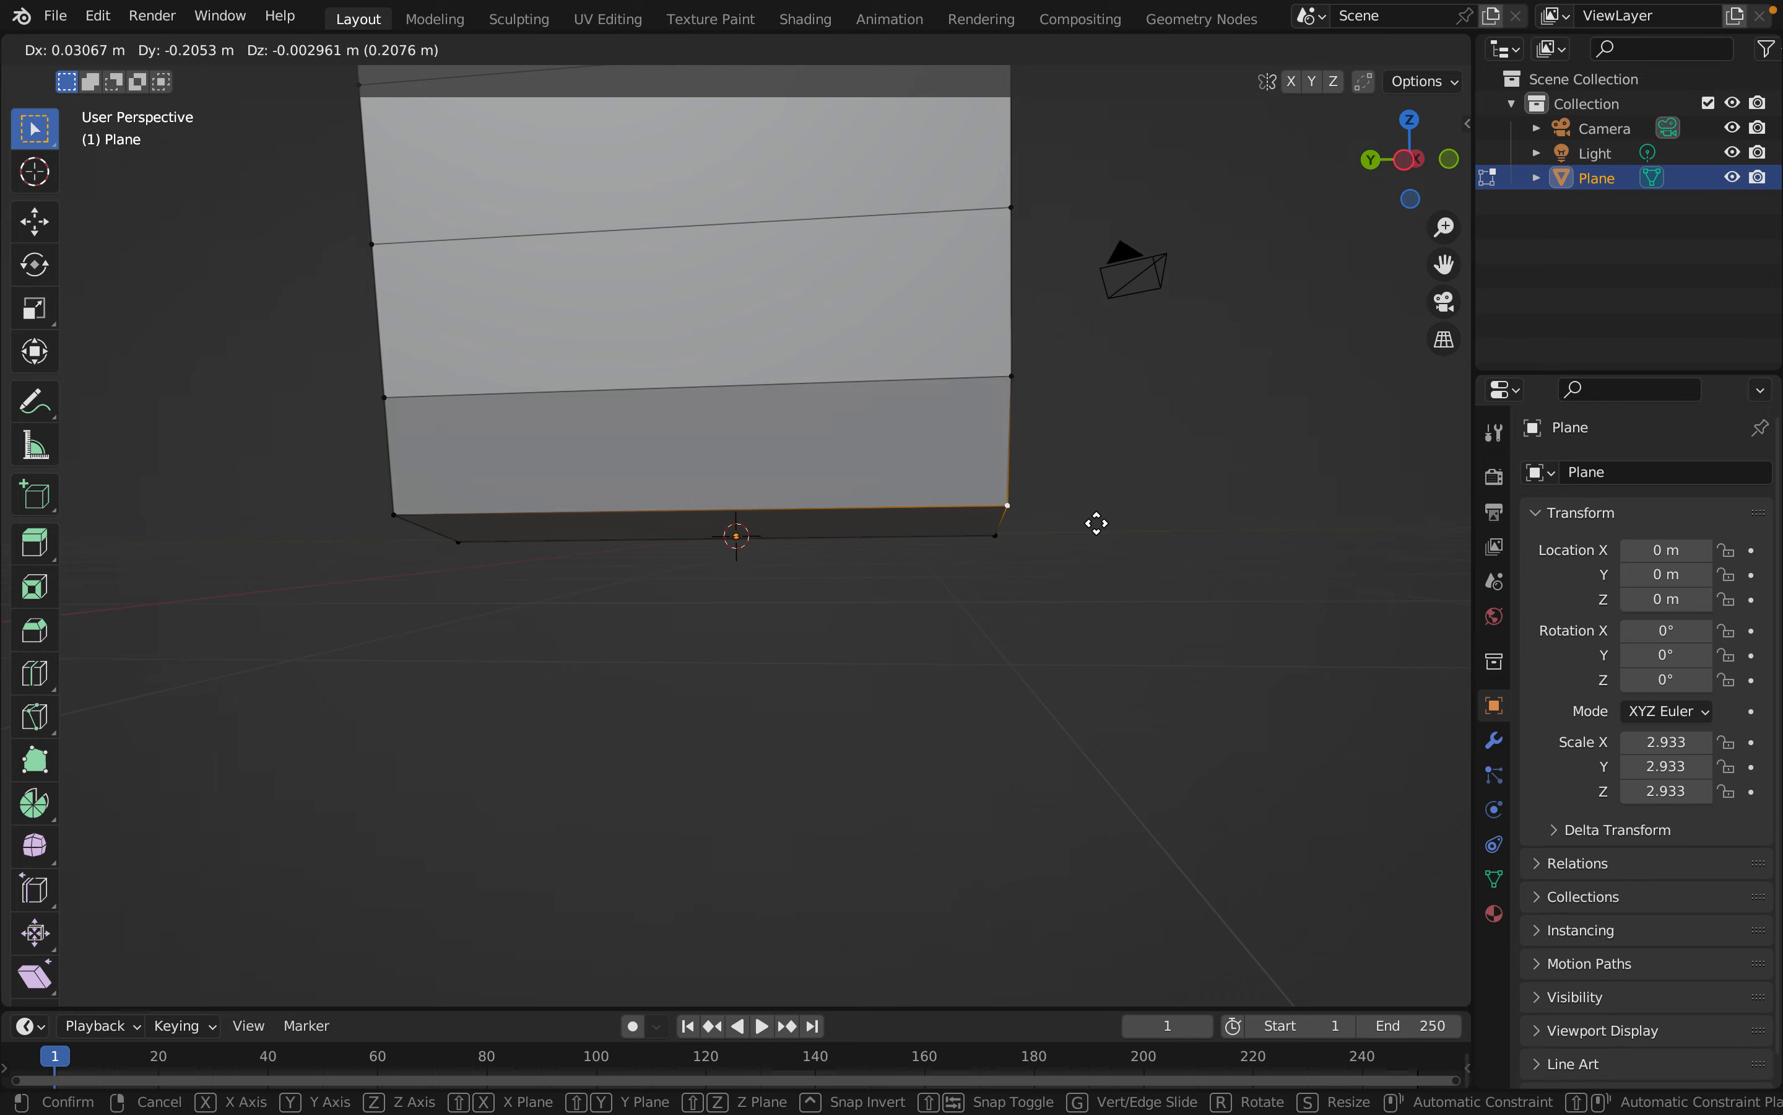
{"action": "left_click", "coordinate": [1098, 522]}
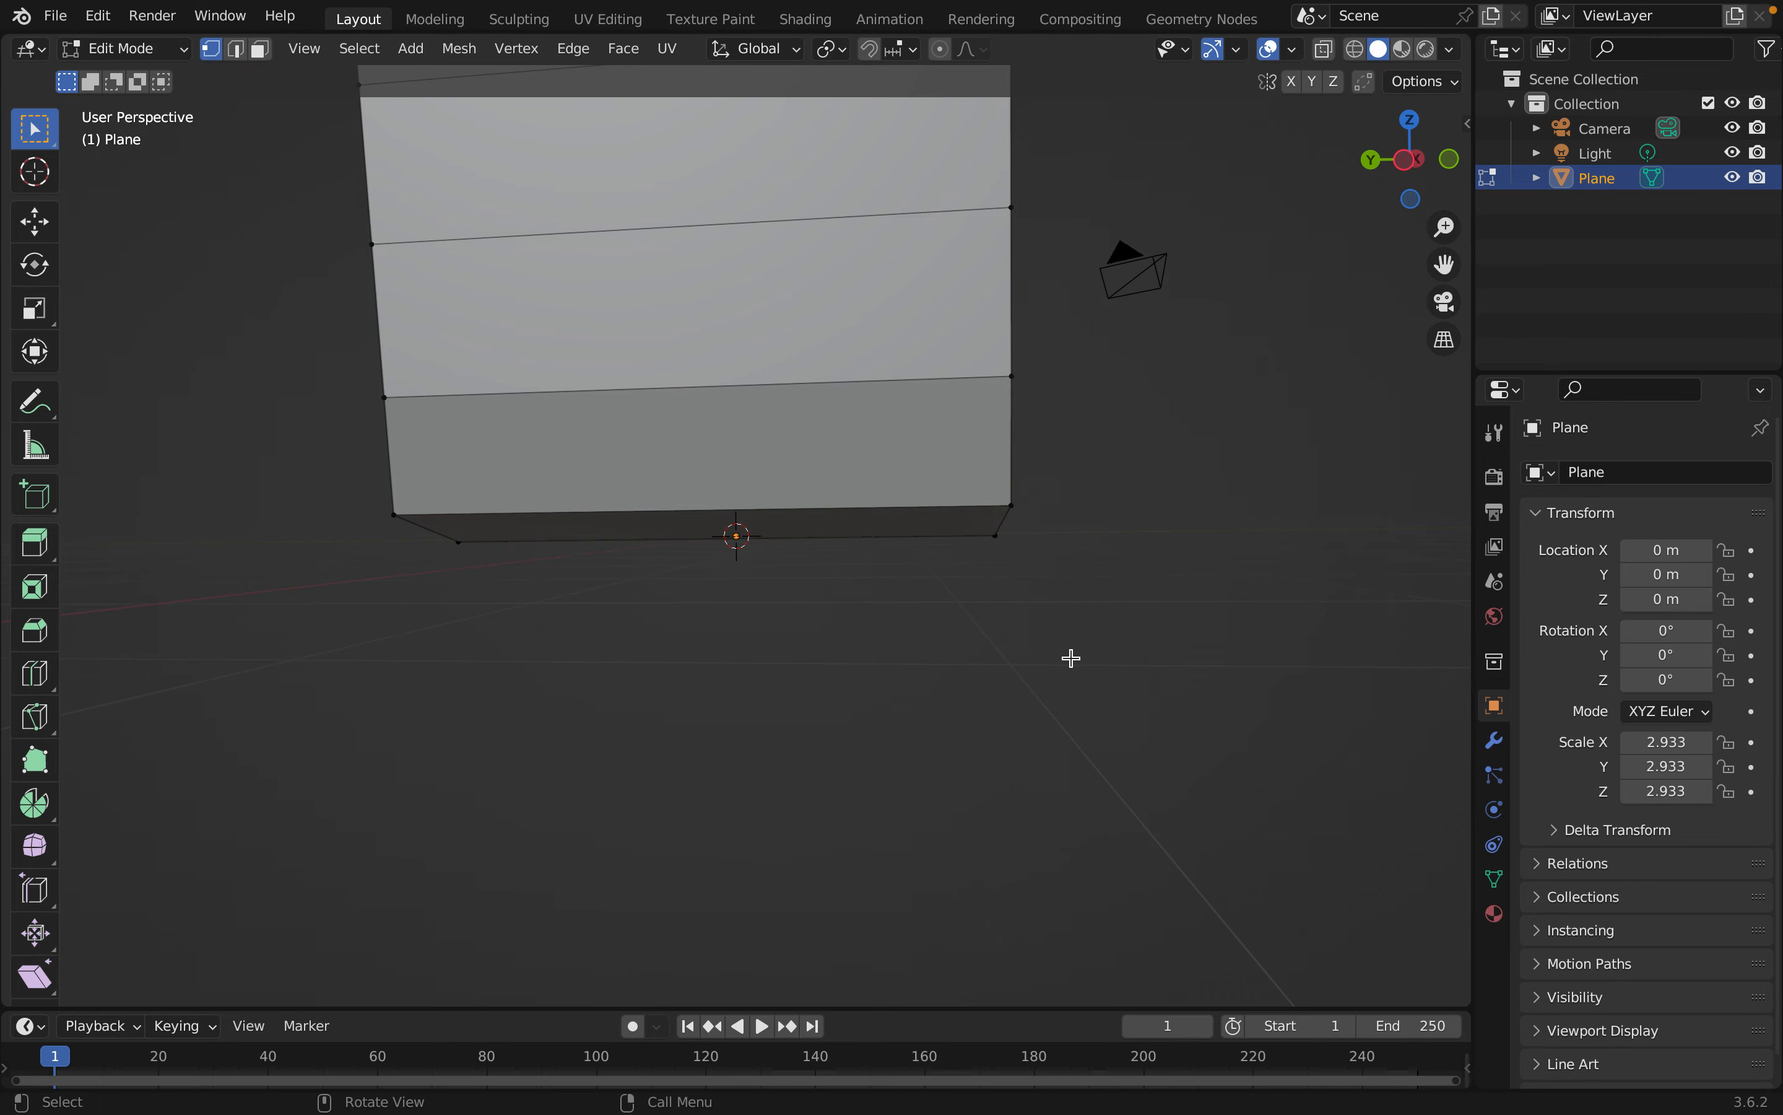
Move the two vertices of the floor's free edge down about 0.24 m to form a lip
{"action": "middle_click_drag", "start_coordinate": [1067, 657], "coordinate": [664, 813]}
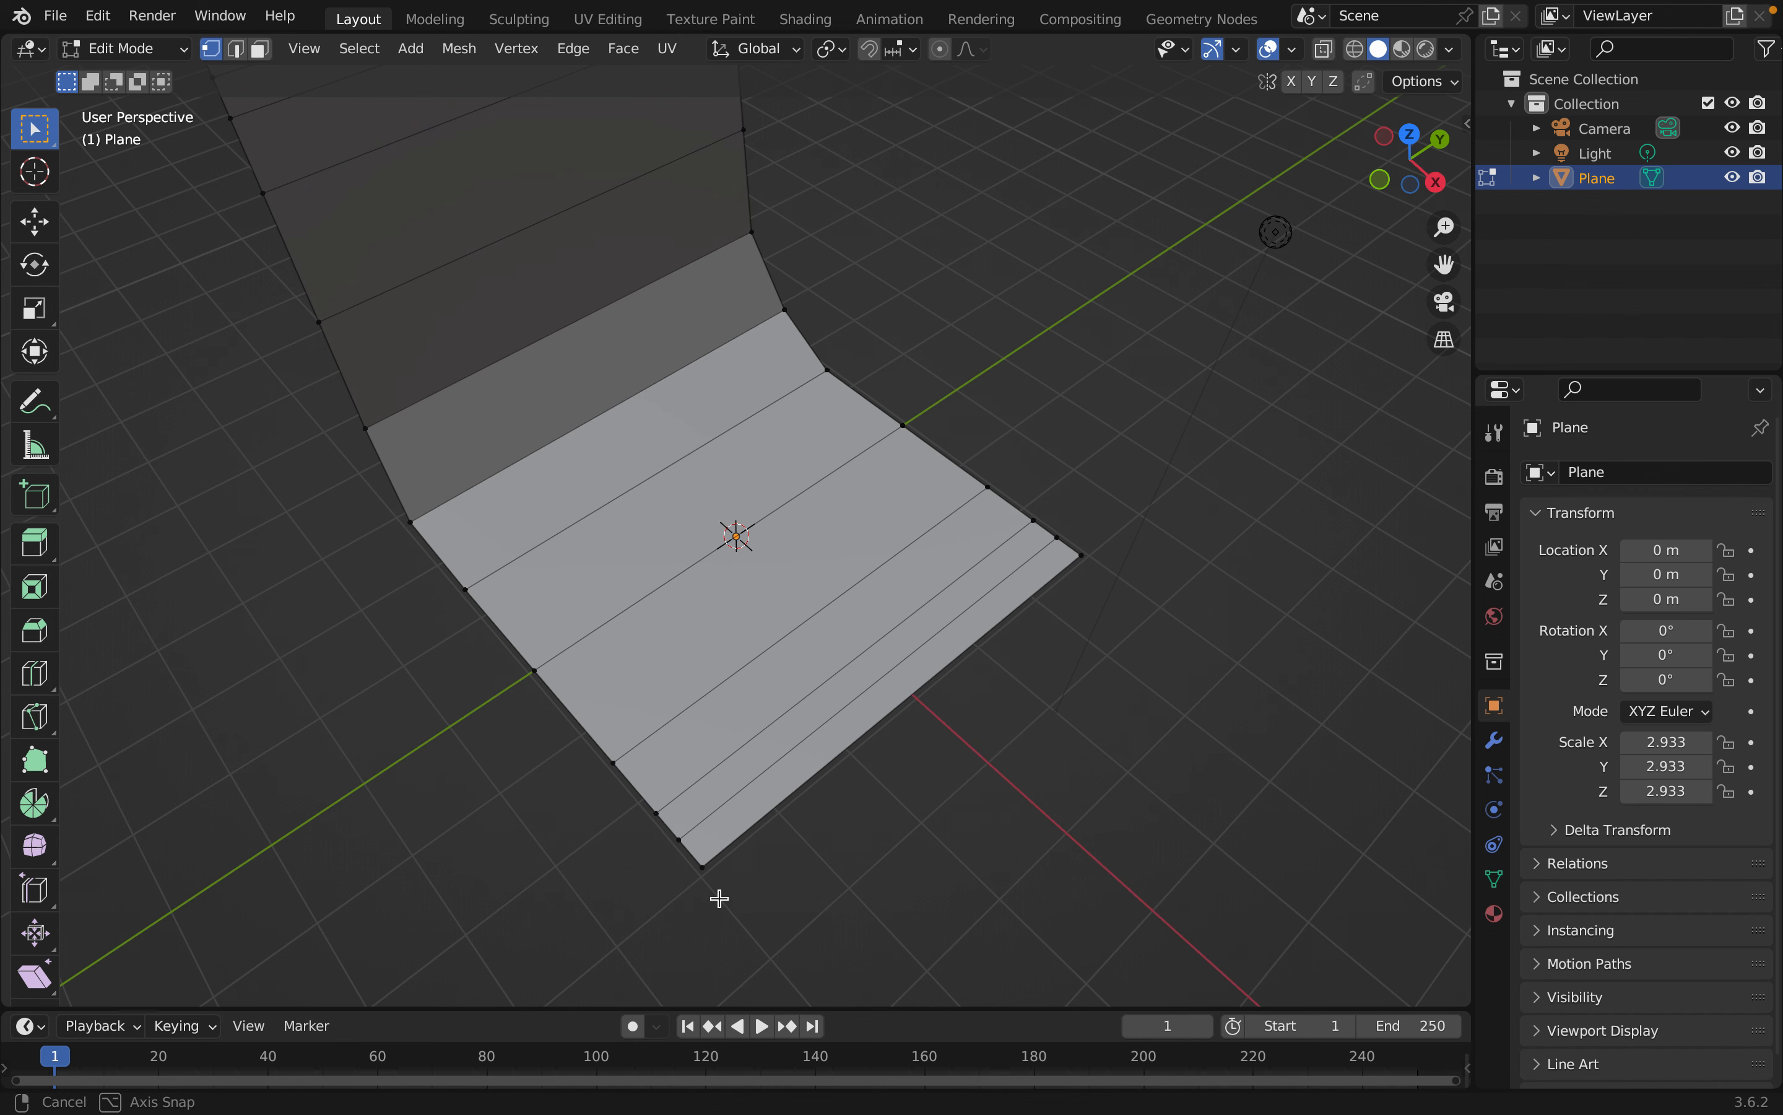
{"action": "middle_click_drag", "start_coordinate": [721, 895], "coordinate": [701, 812]}
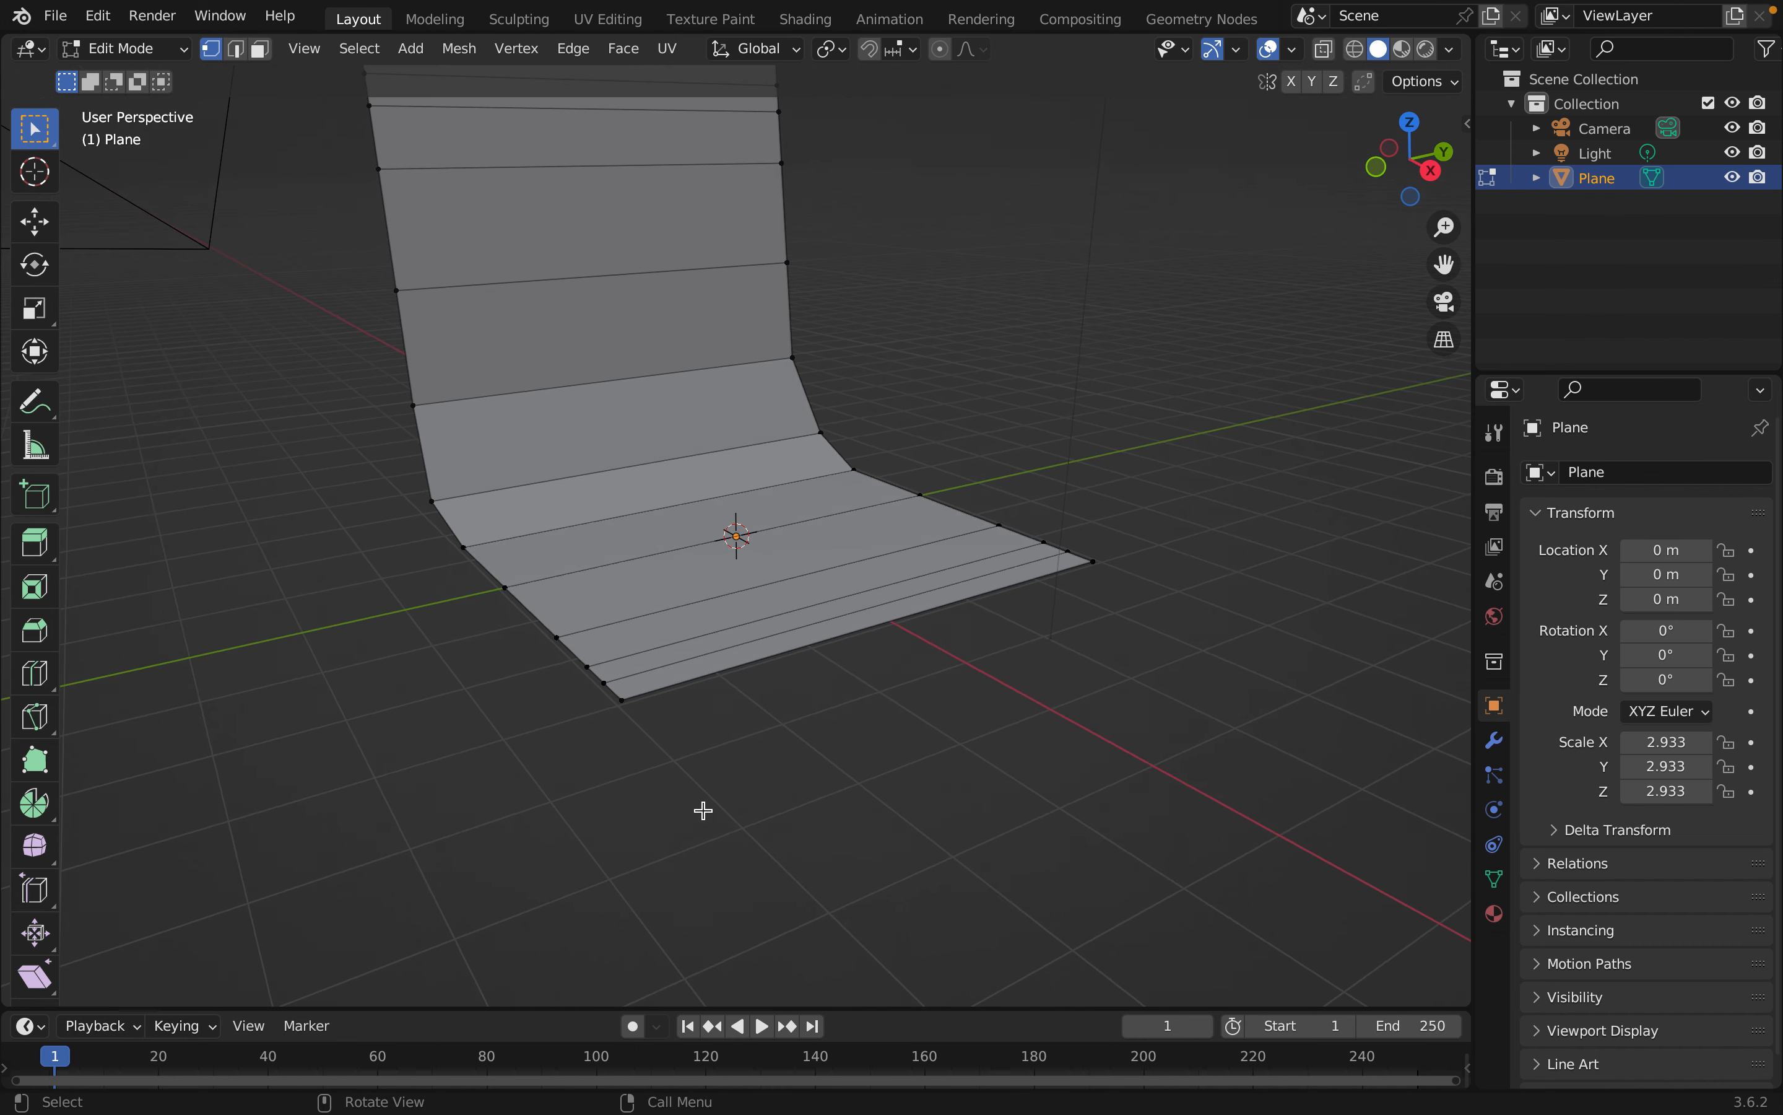
{"action": "left_click", "coordinate": [628, 698]}
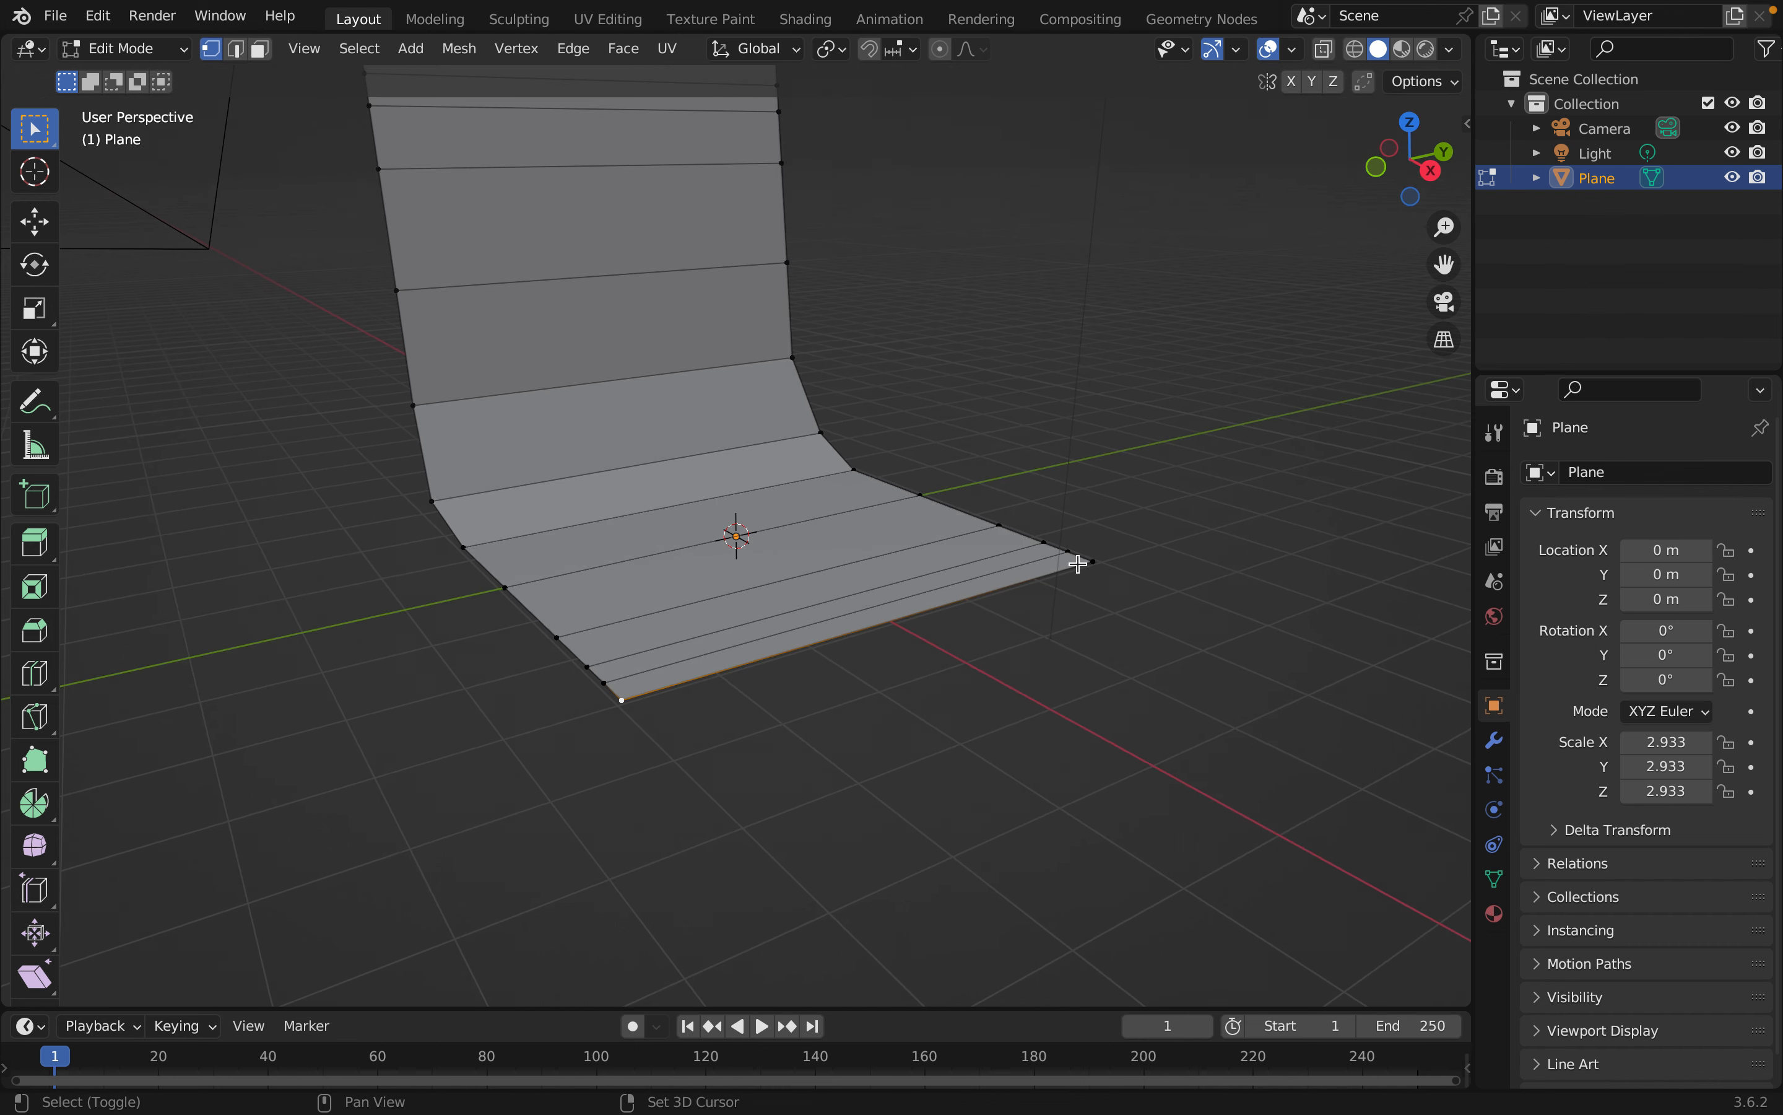
{"action": "left_click", "coordinate": [1091, 562], "text": "shift"}
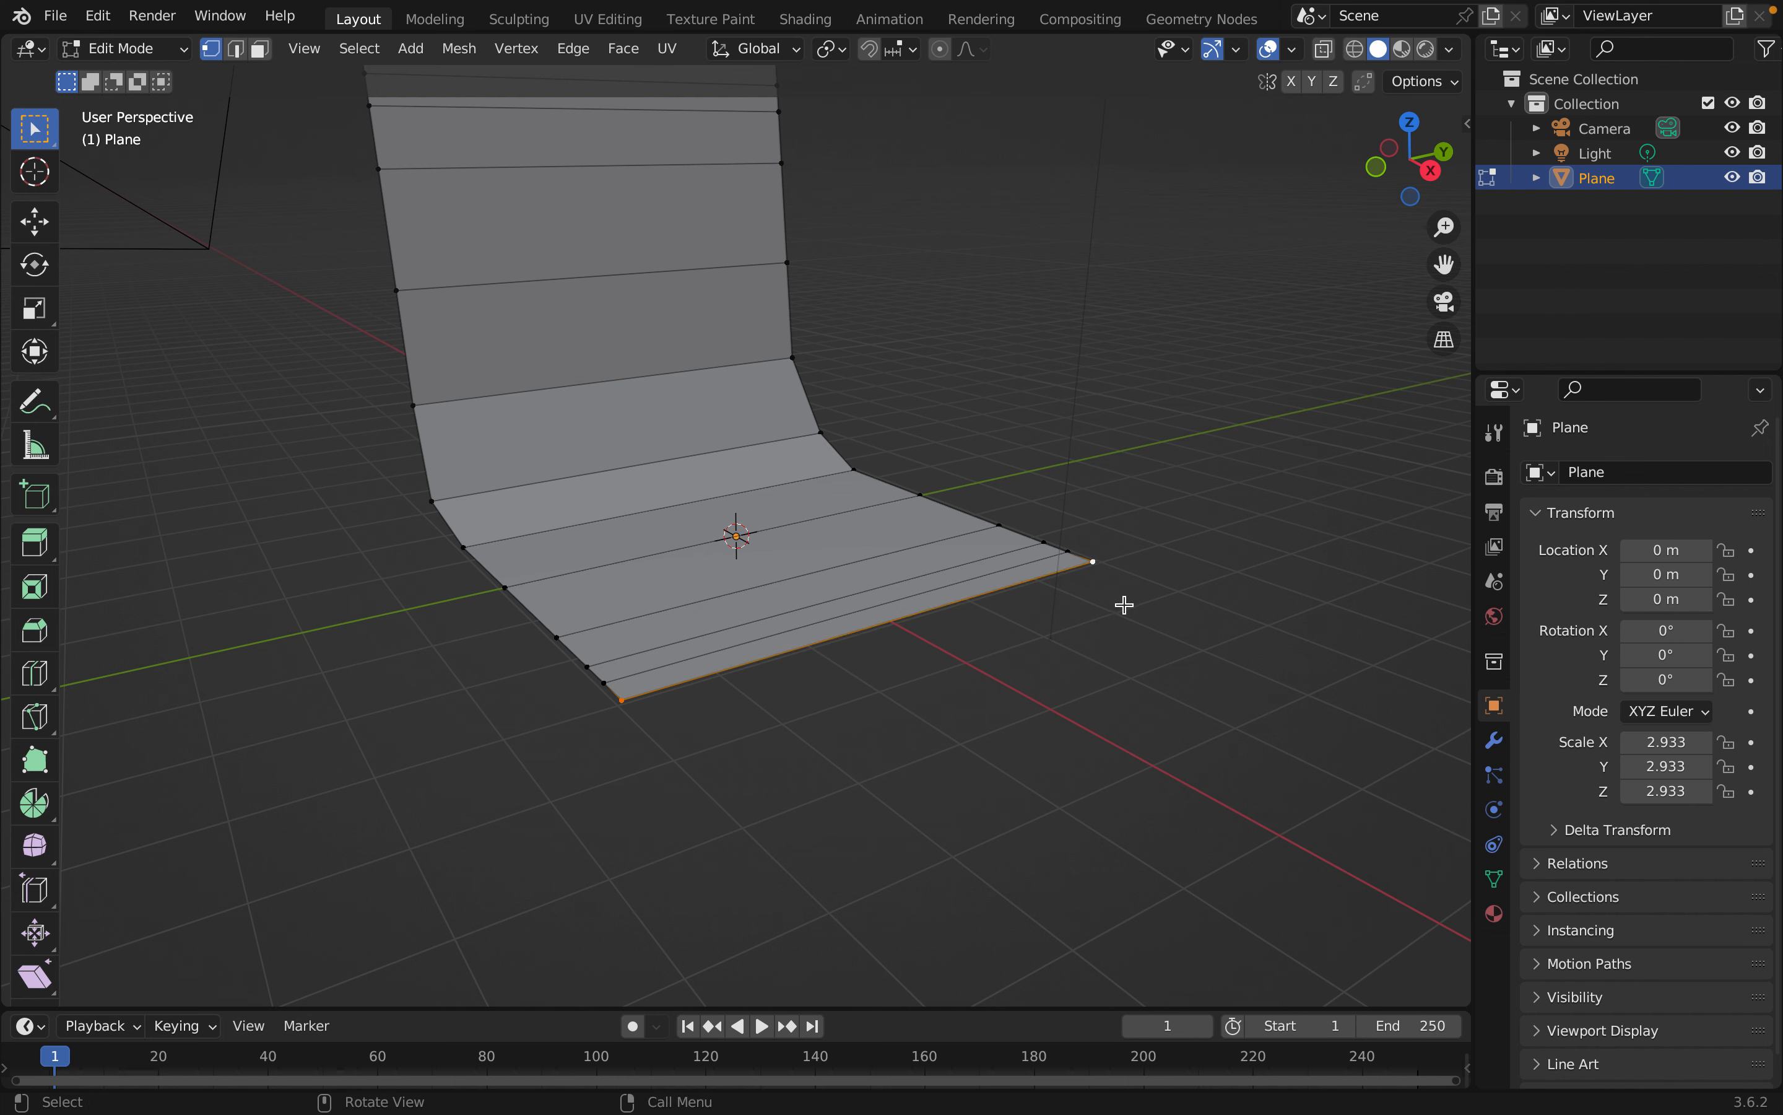
{"action": "key", "text": "g"}
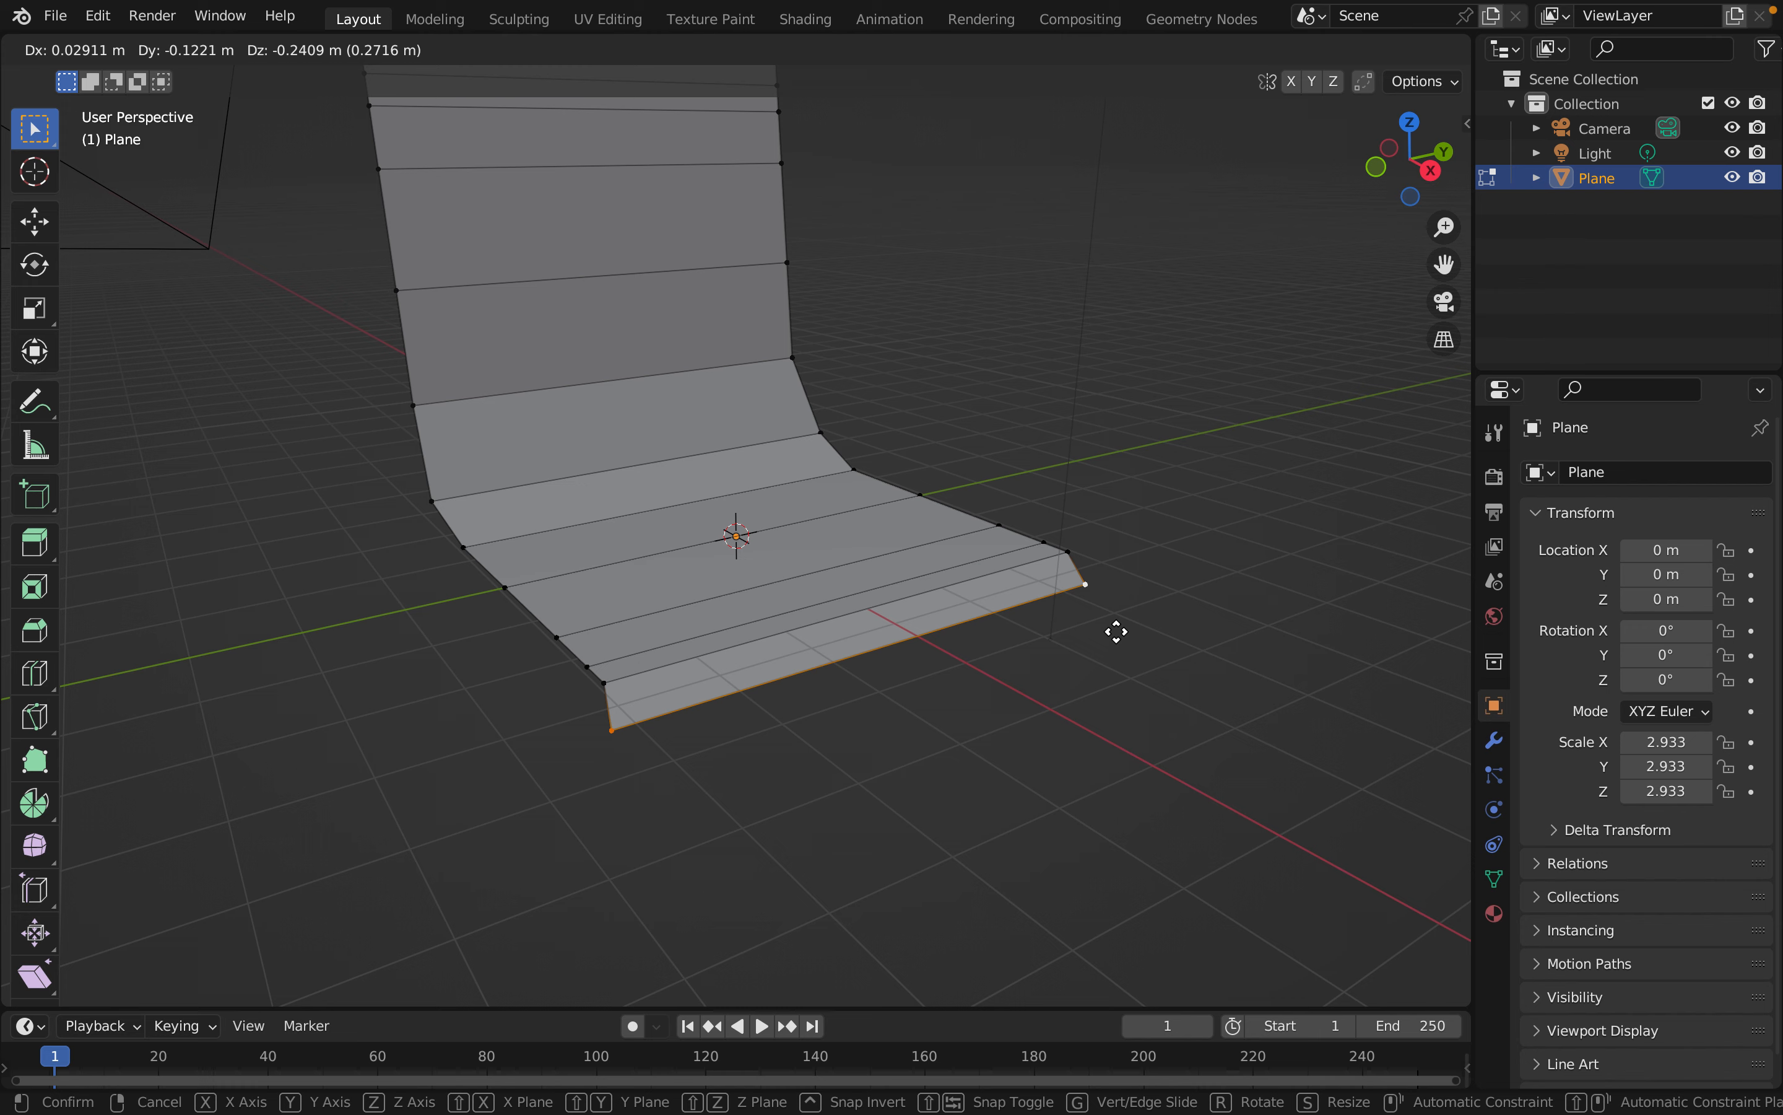
{"action": "left_click", "coordinate": [1117, 632]}
Move the two vertices of the wall's top edge about 0.5 m outward along negative X to form a backward-bent lip
{"action": "middle_click_drag", "start_coordinate": [1020, 812], "coordinate": [585, 856]}
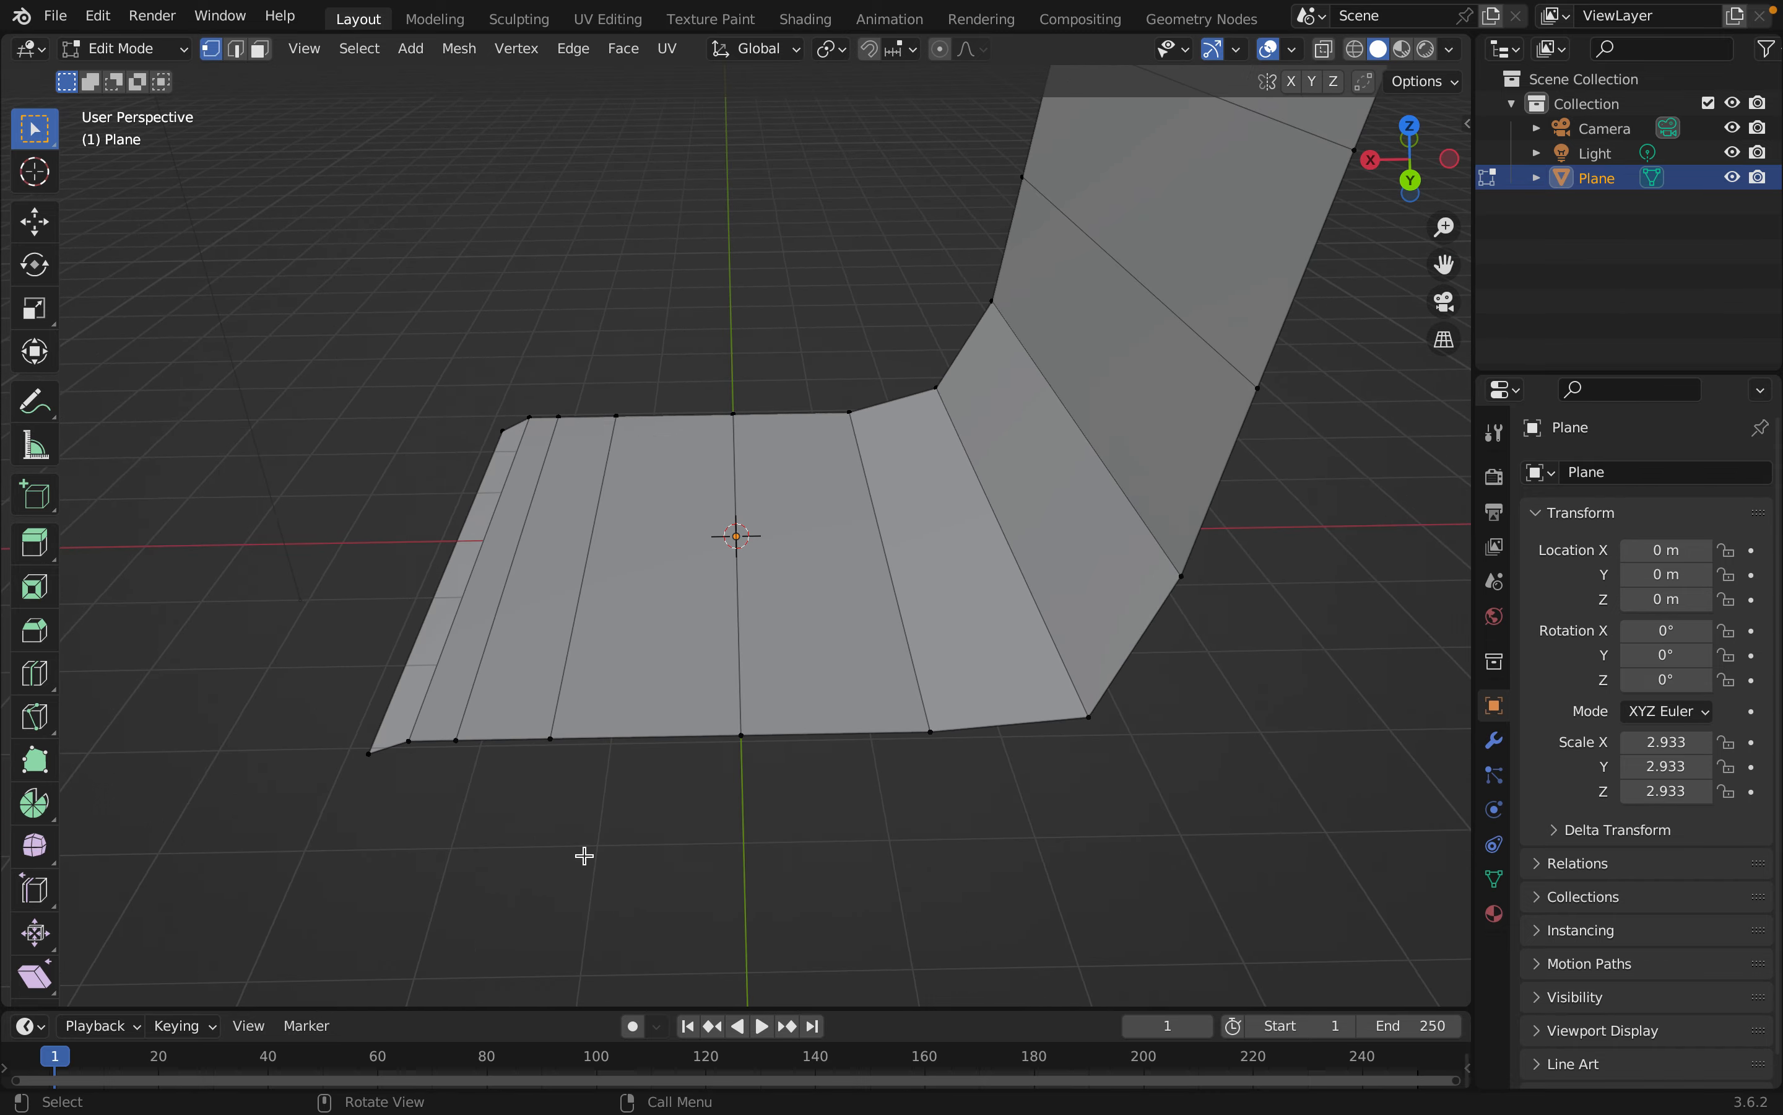
{"action": "scroll", "coordinate": [585, 855], "scroll_direction": "down", "scroll_amount": 5}
{"action": "middle_click_drag", "start_coordinate": [1198, 732], "coordinate": [923, 940]}
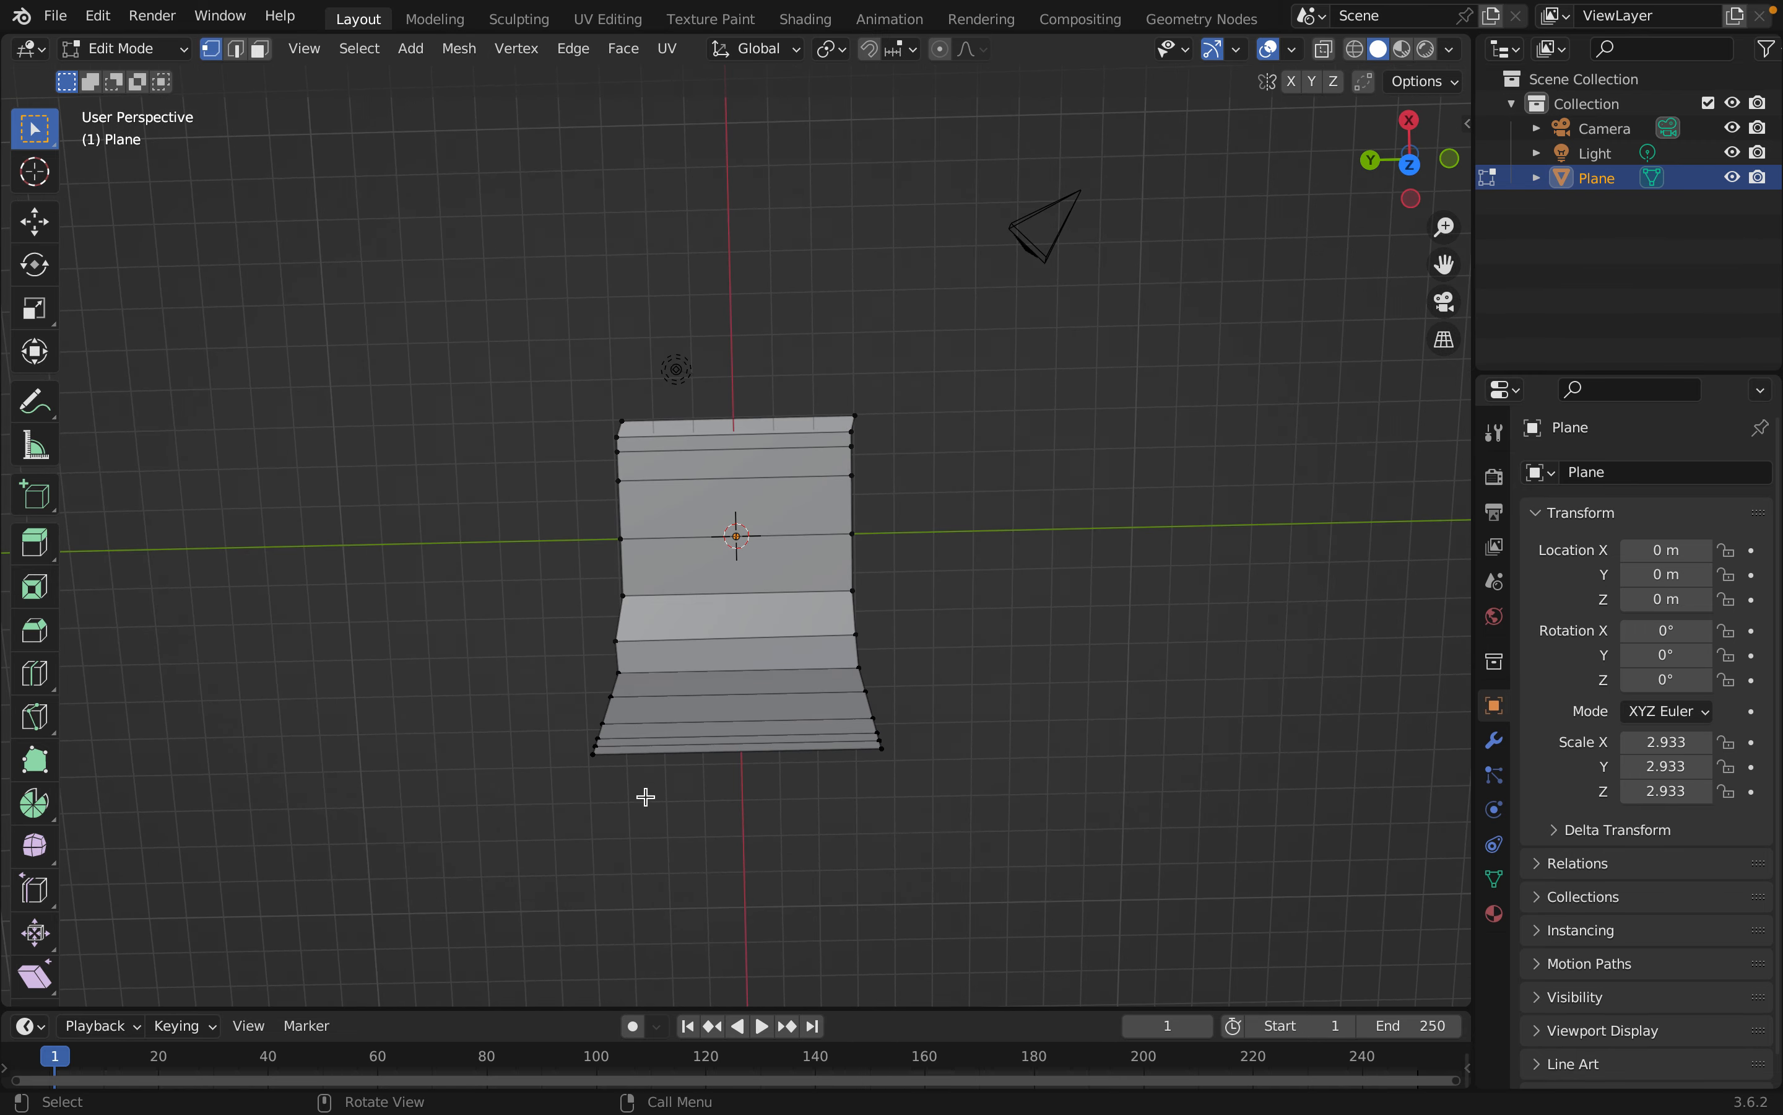
{"action": "left_click", "coordinate": [598, 752]}
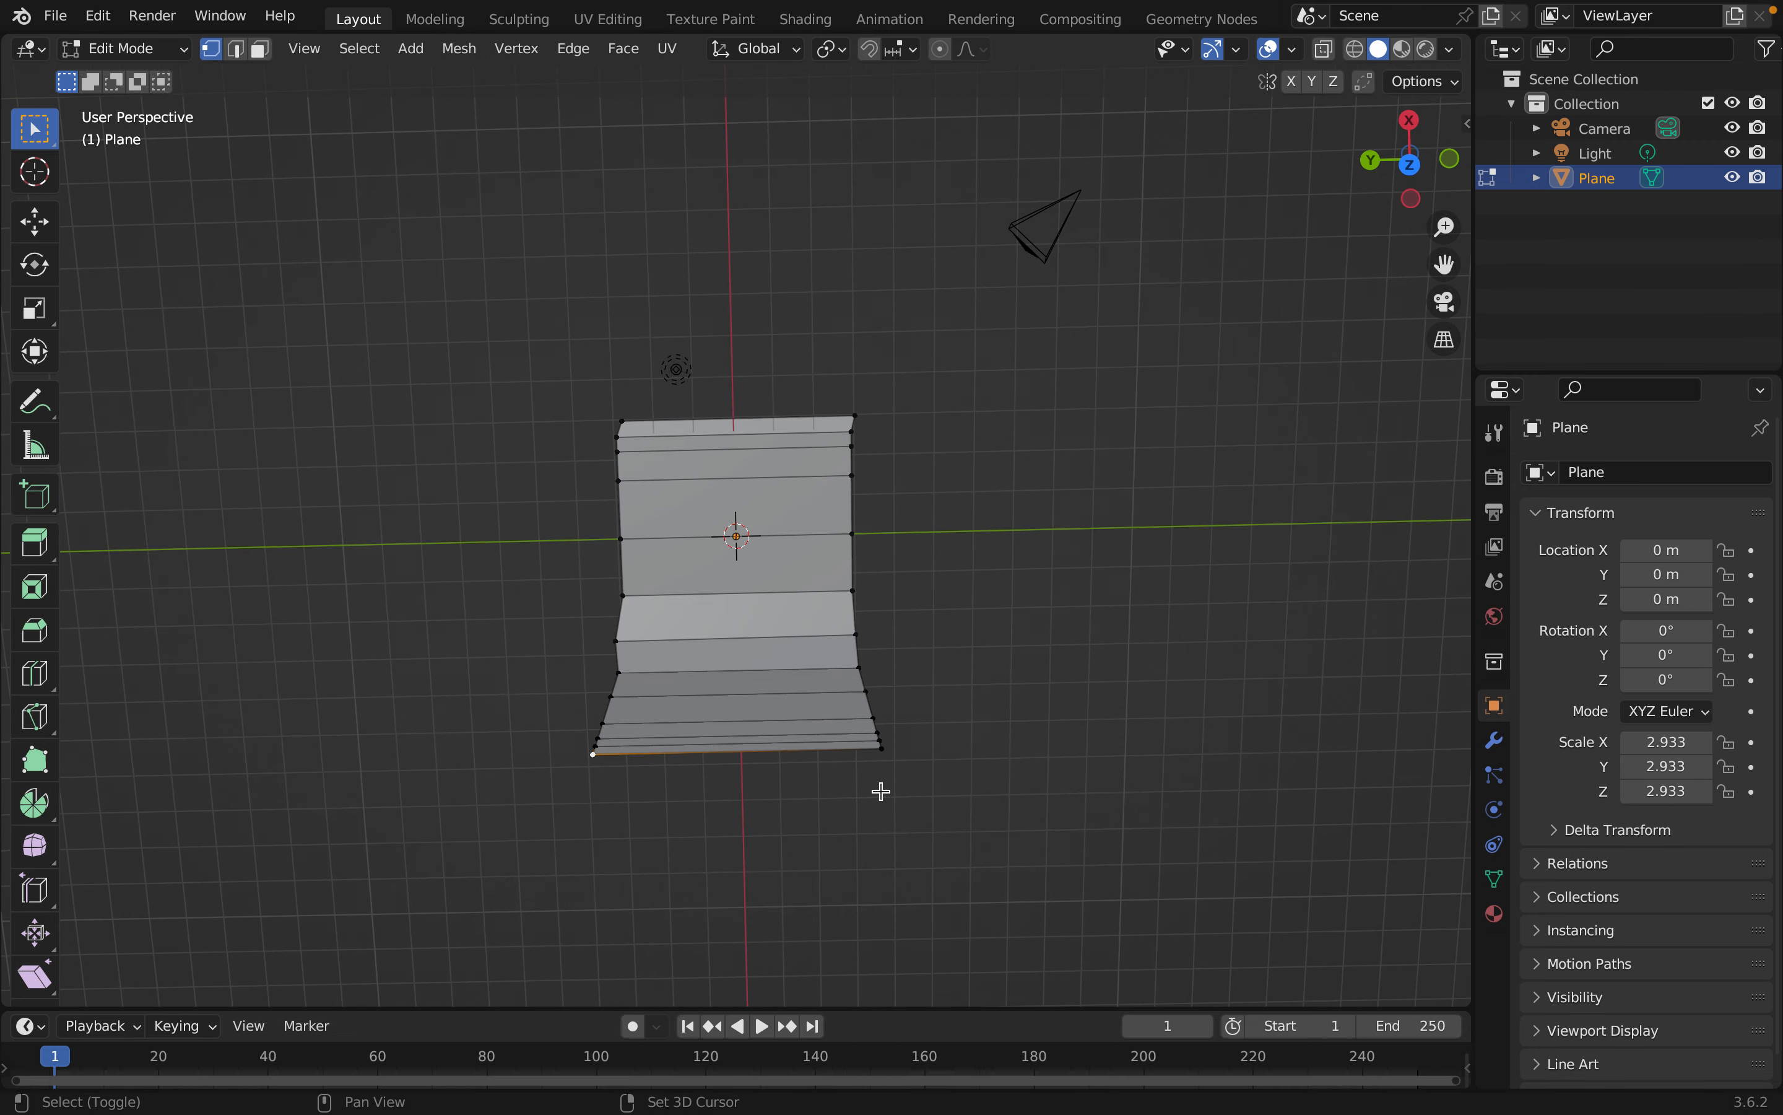
{"action": "left_click", "coordinate": [881, 747], "text": "shift"}
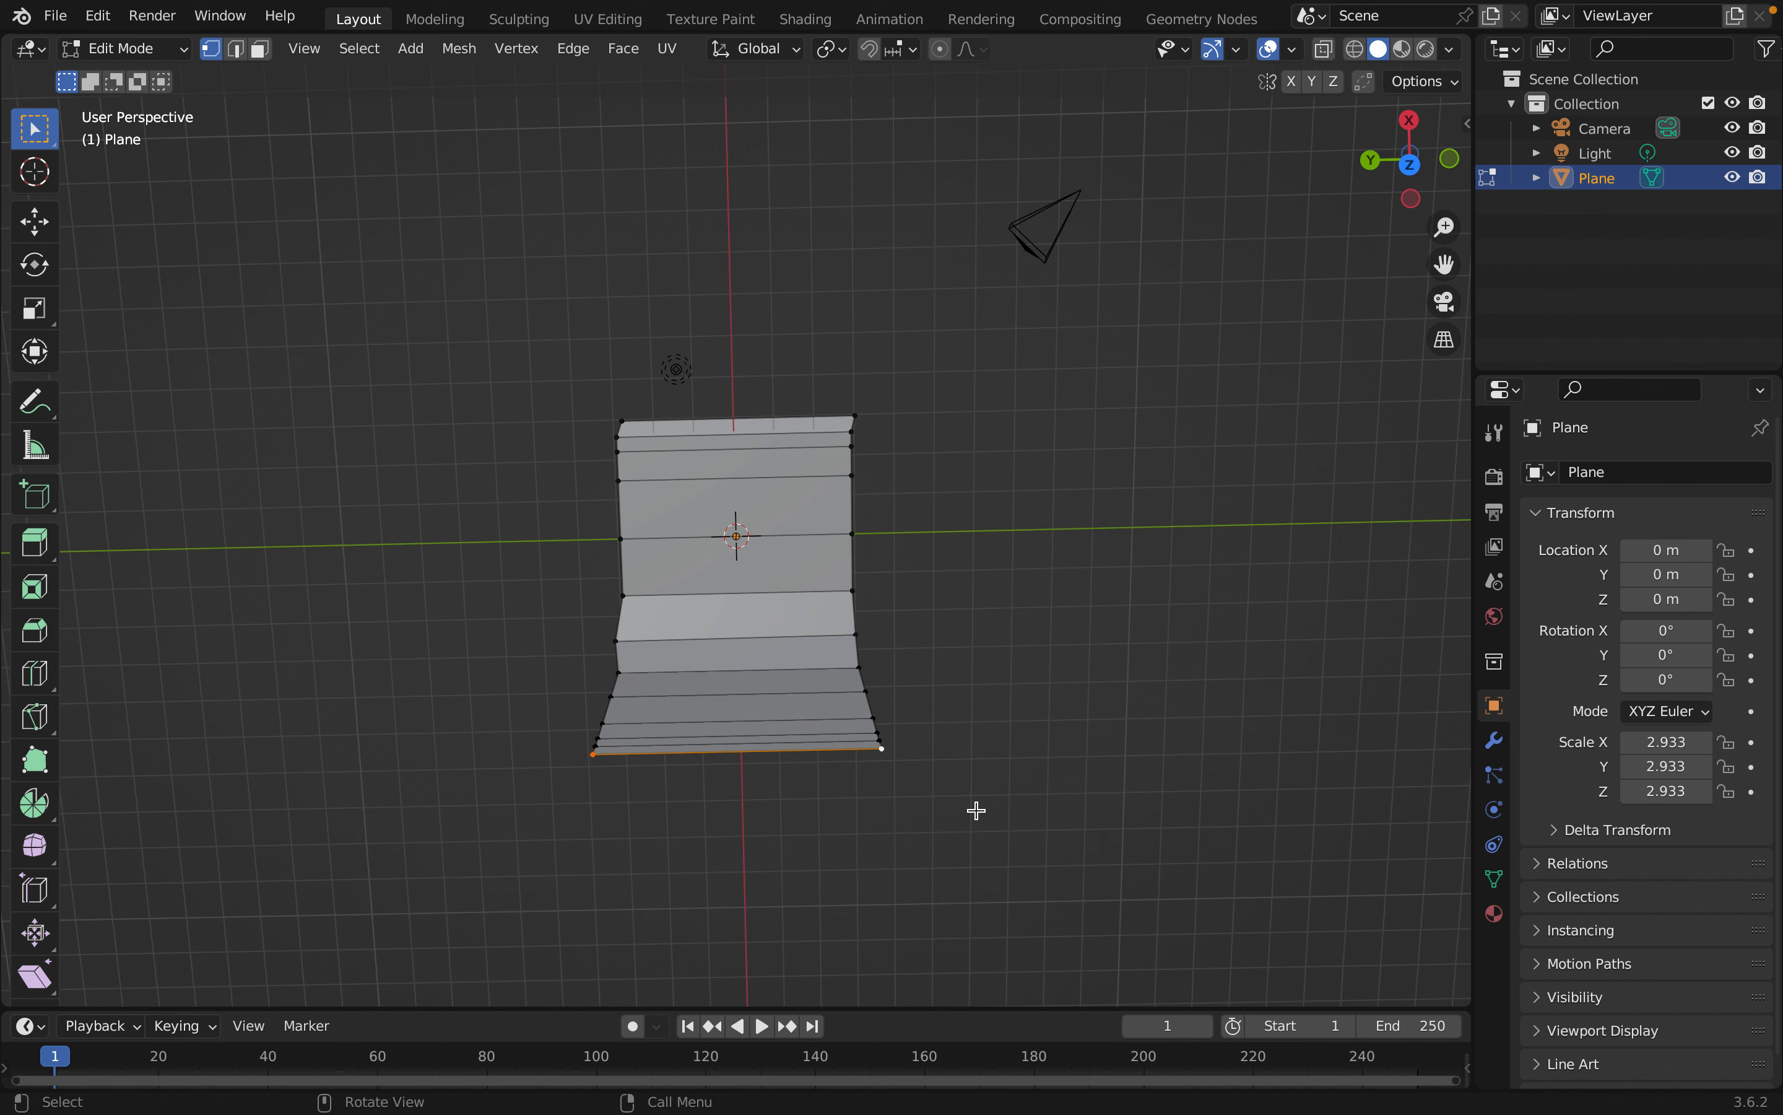
{"action": "key", "text": "g"}
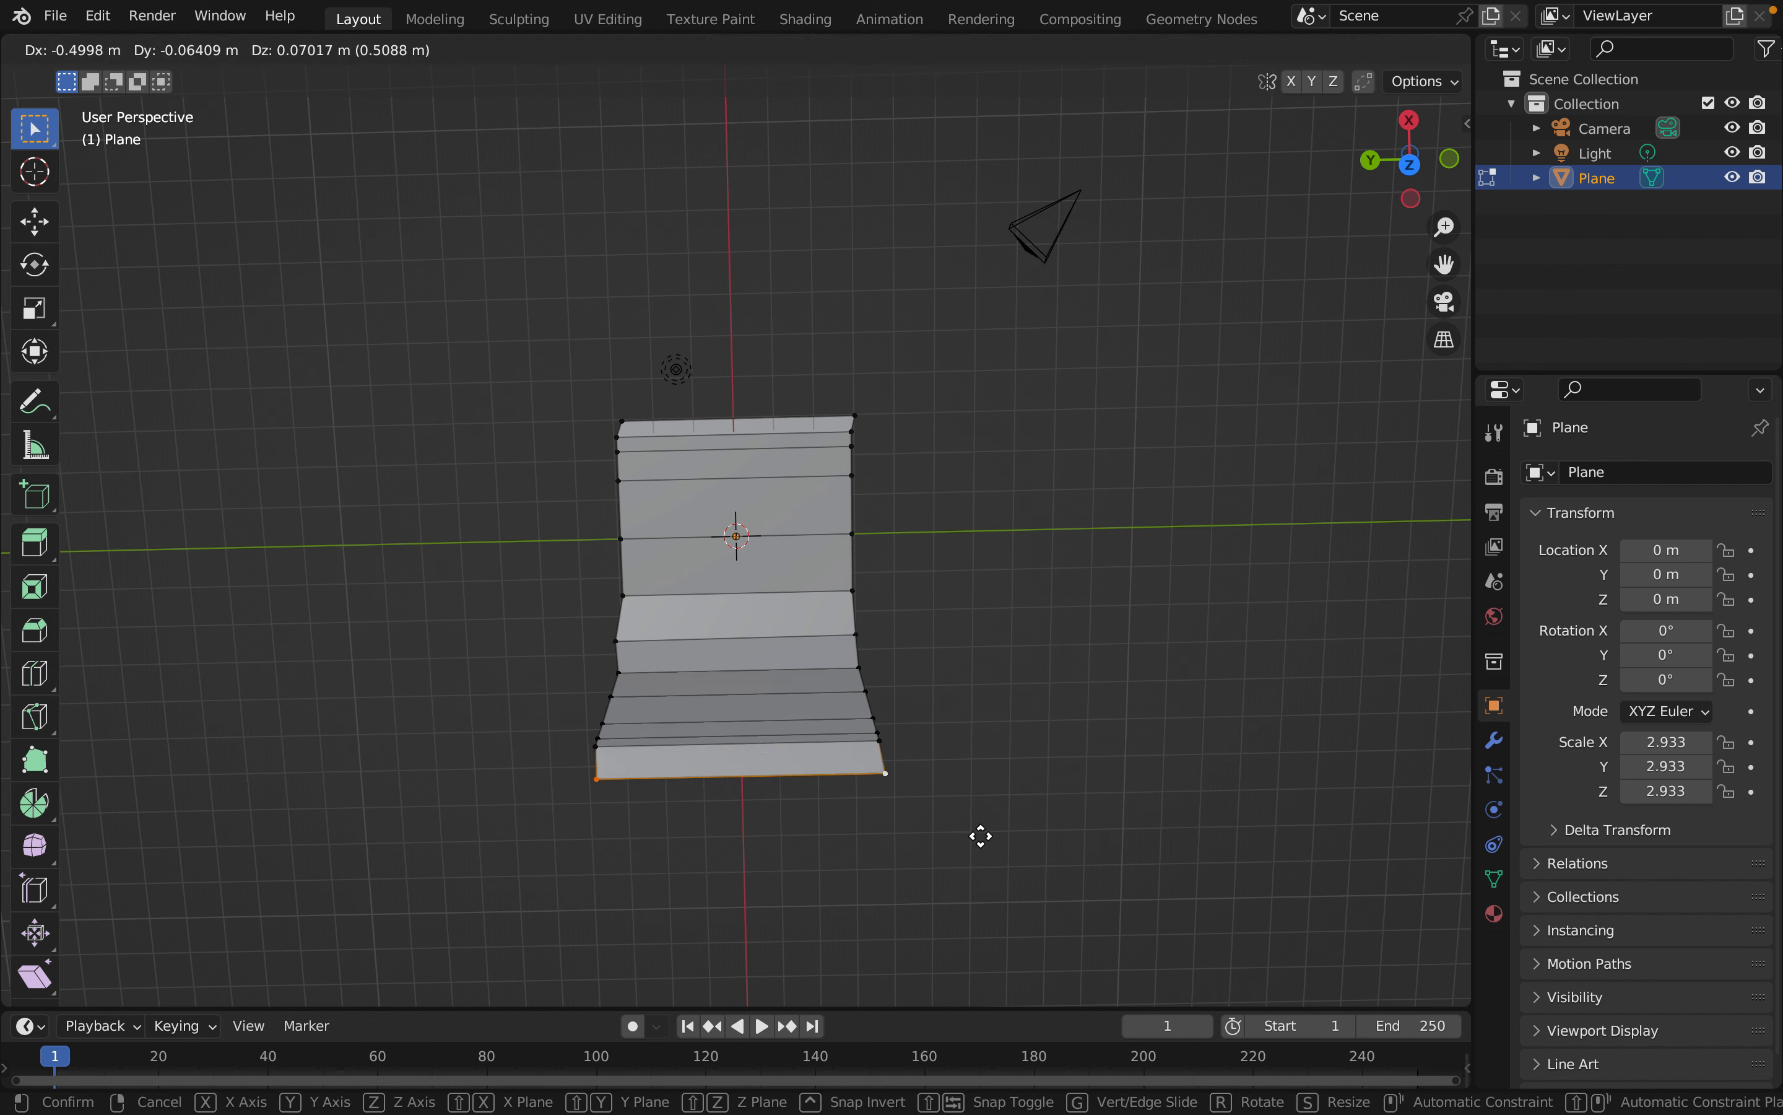
{"action": "left_click", "coordinate": [974, 837]}
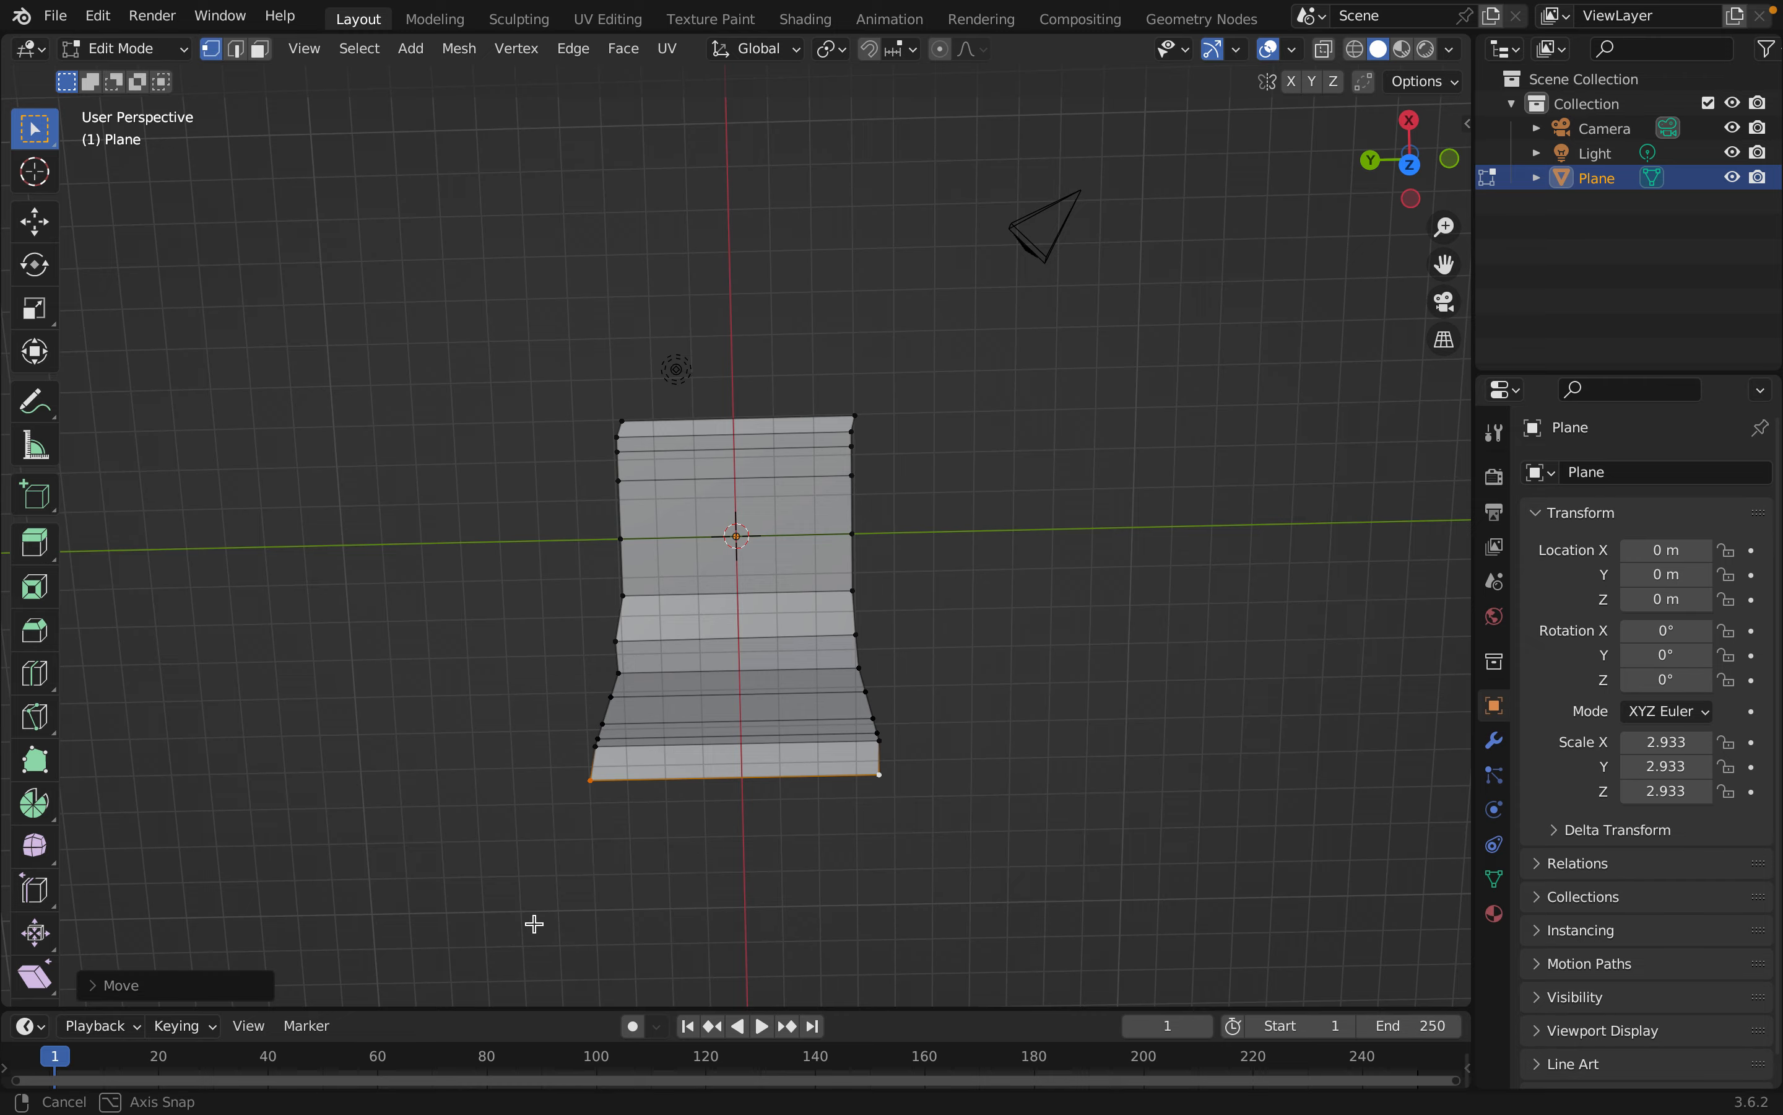
Move the wall's top corner vertex on the positive-Y side about 0.1 m along negative Y to align with the side edge
{"action": "middle_click_drag", "start_coordinate": [586, 852], "coordinate": [973, 765]}
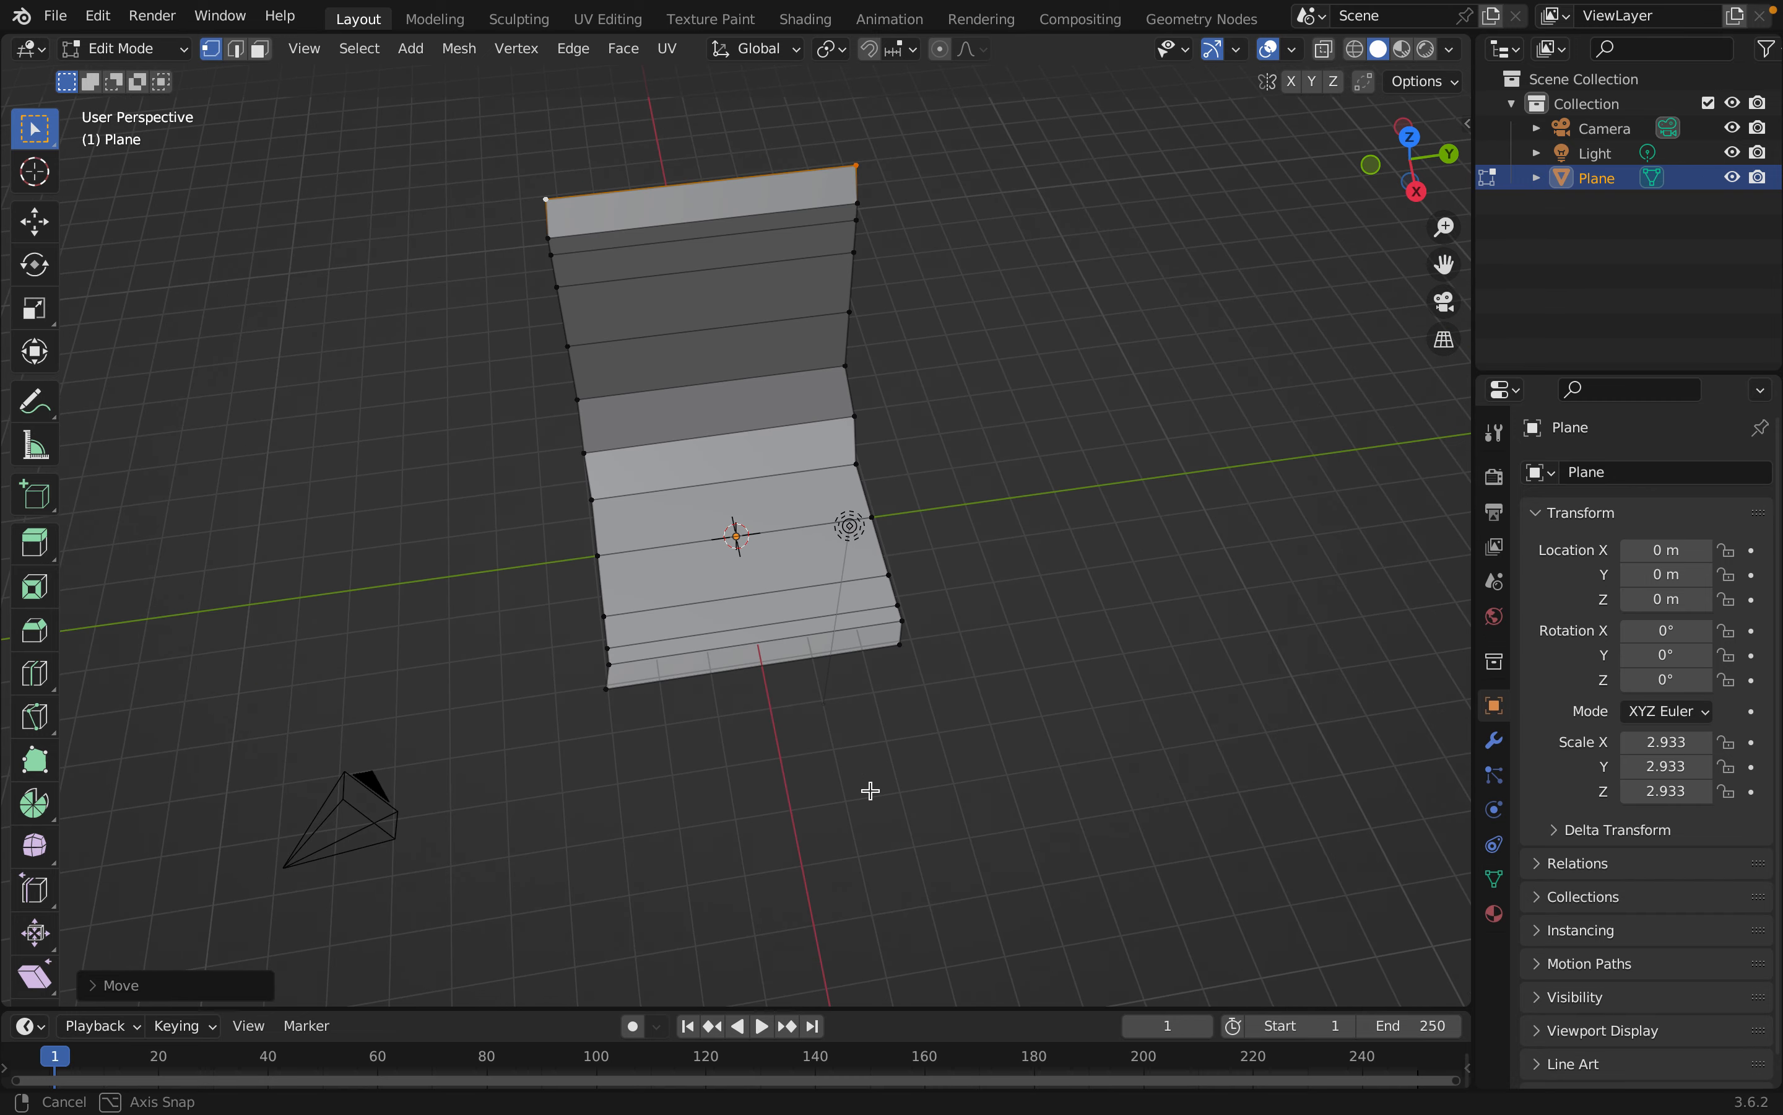
{"action": "middle_click_drag", "start_coordinate": [838, 789], "coordinate": [838, 789]}
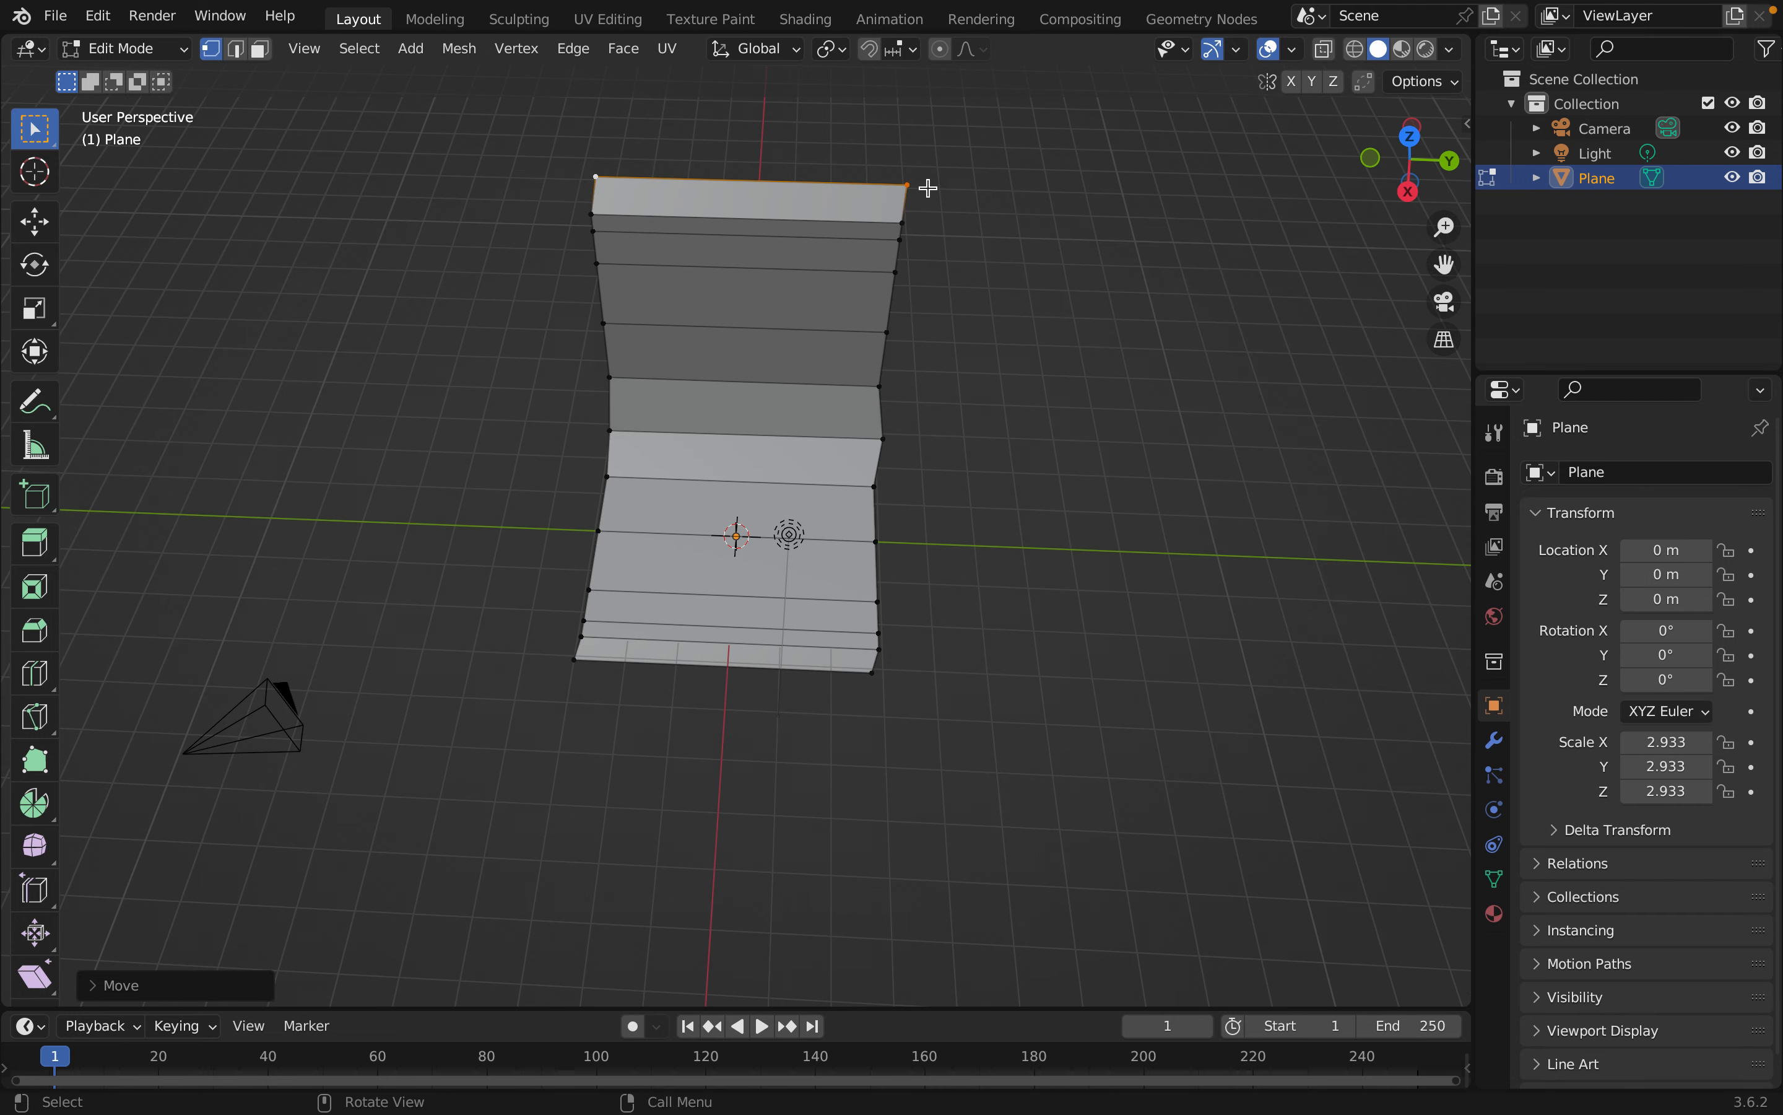
{"action": "left_click", "coordinate": [907, 182]}
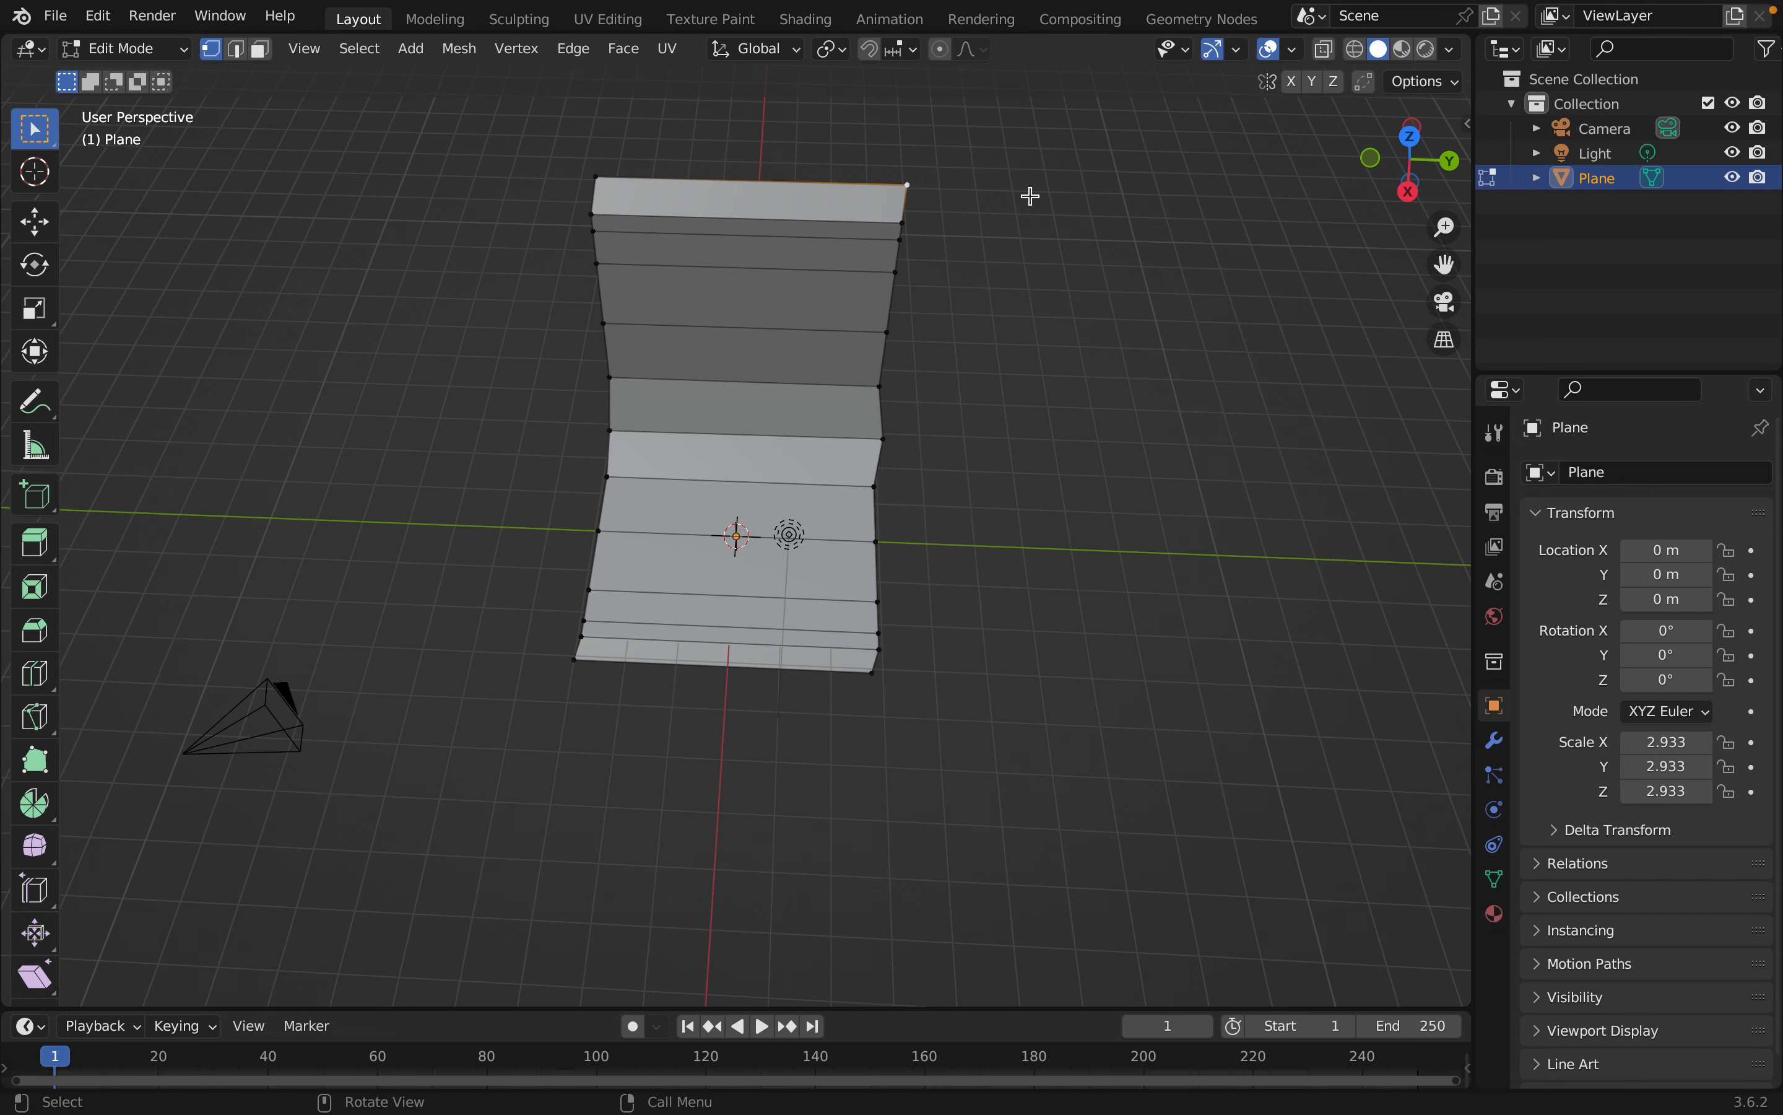
{"action": "key", "text": "g"}
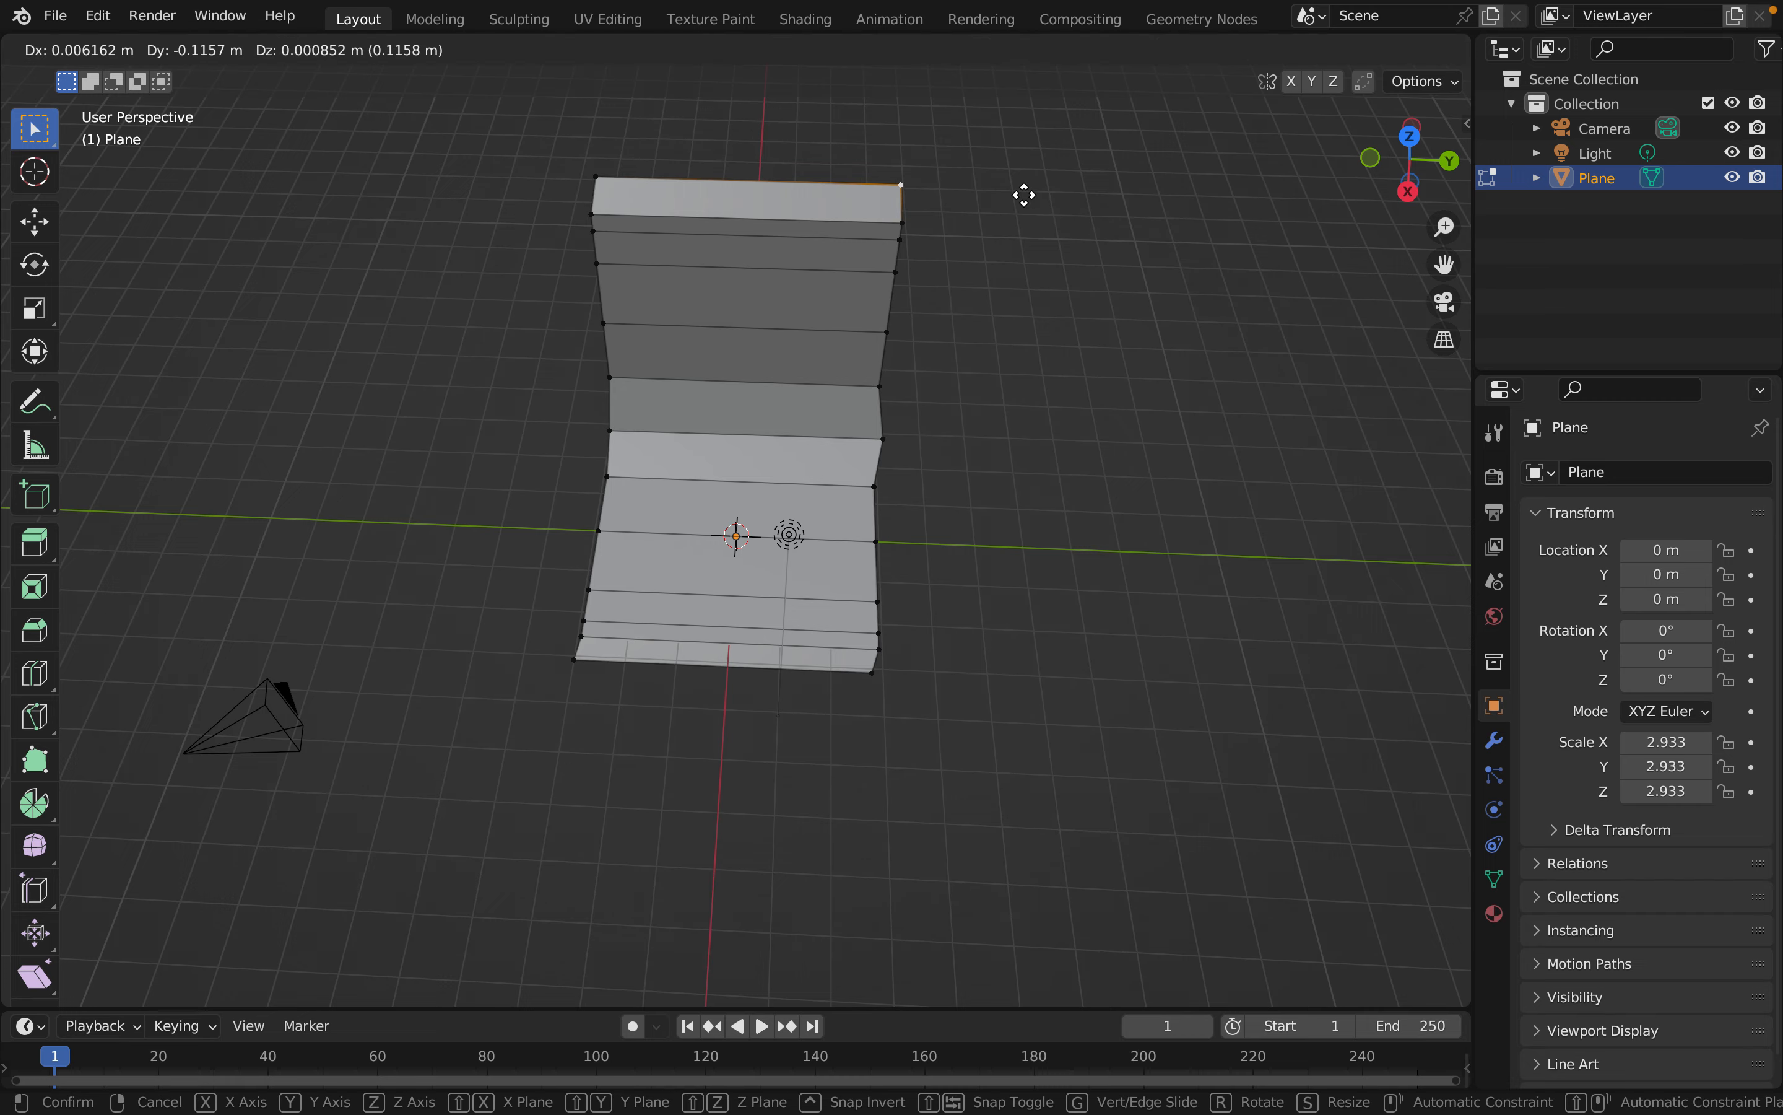
{"action": "left_click", "coordinate": [1026, 195]}
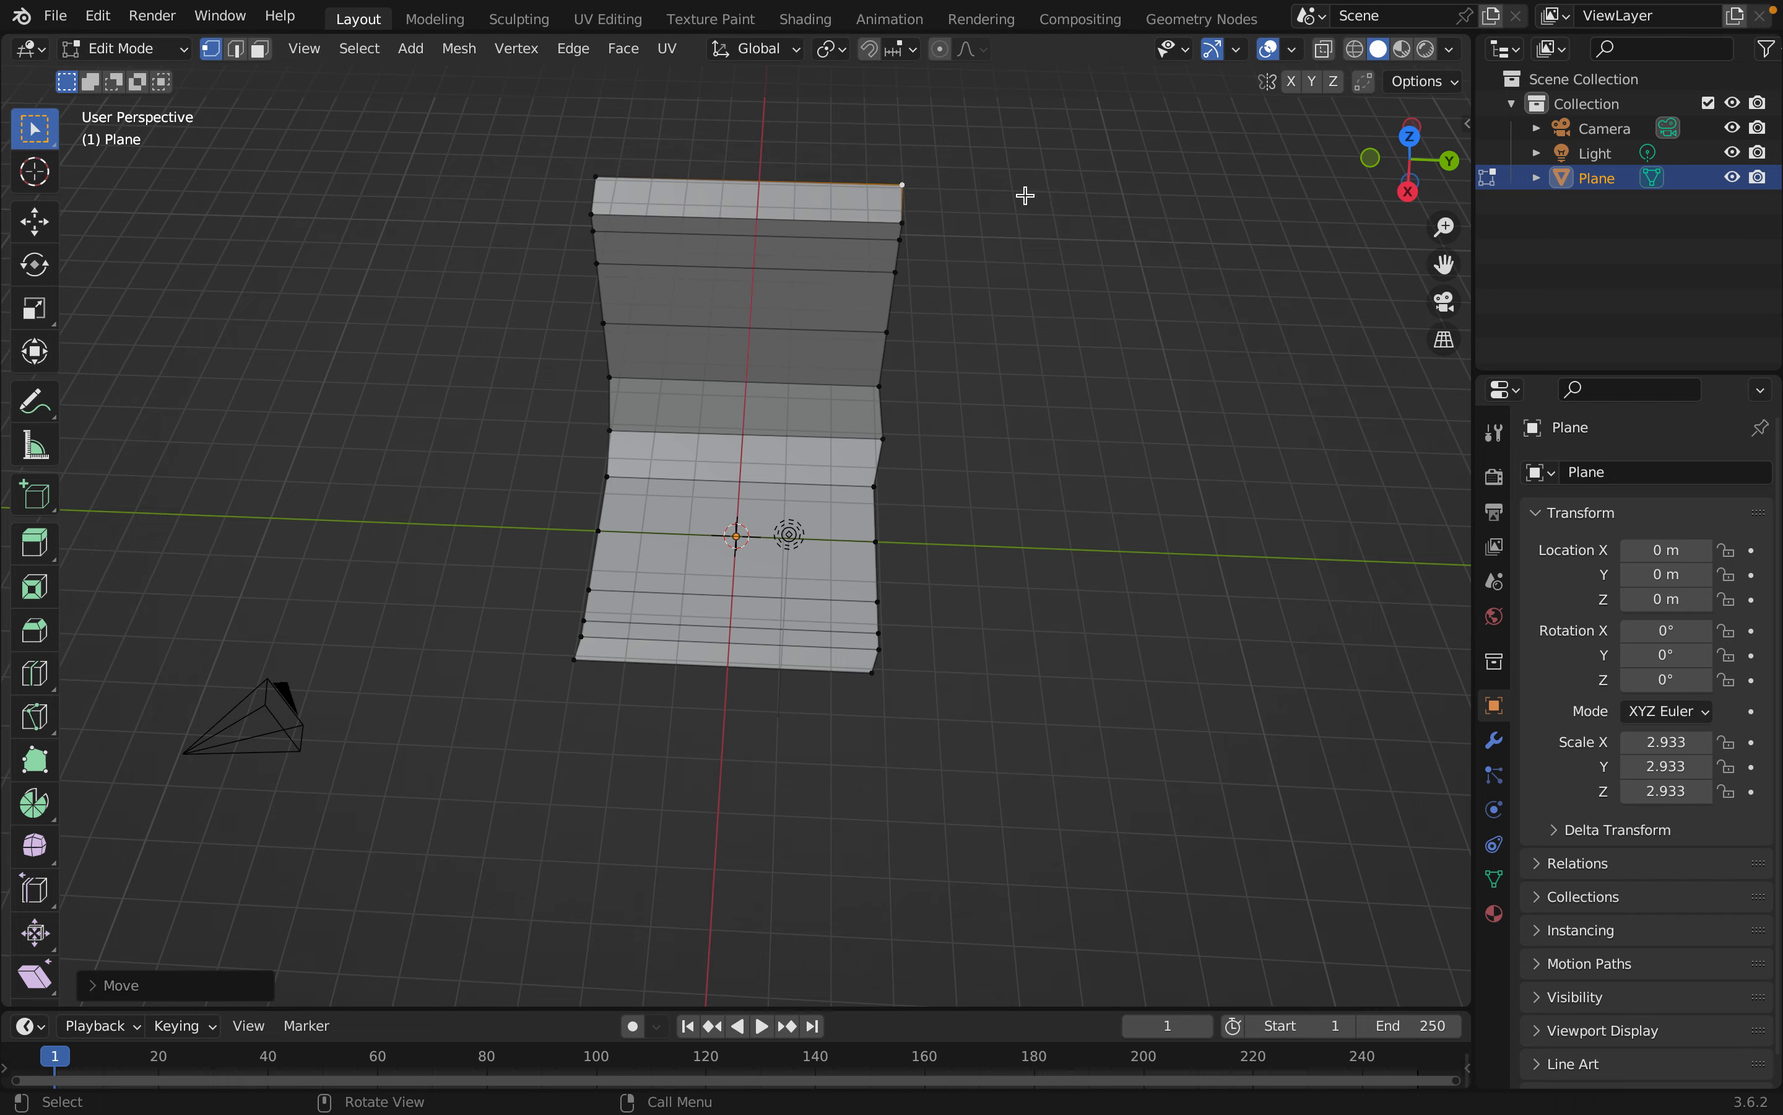
In top view, move both vertices of the floor's front lip about 0.1 m along positive Y, and clear the selection
{"action": "middle_click_drag", "start_coordinate": [314, 693], "coordinate": [457, 701]}
{"action": "middle_click_drag", "start_coordinate": [501, 824], "coordinate": [563, 737]}
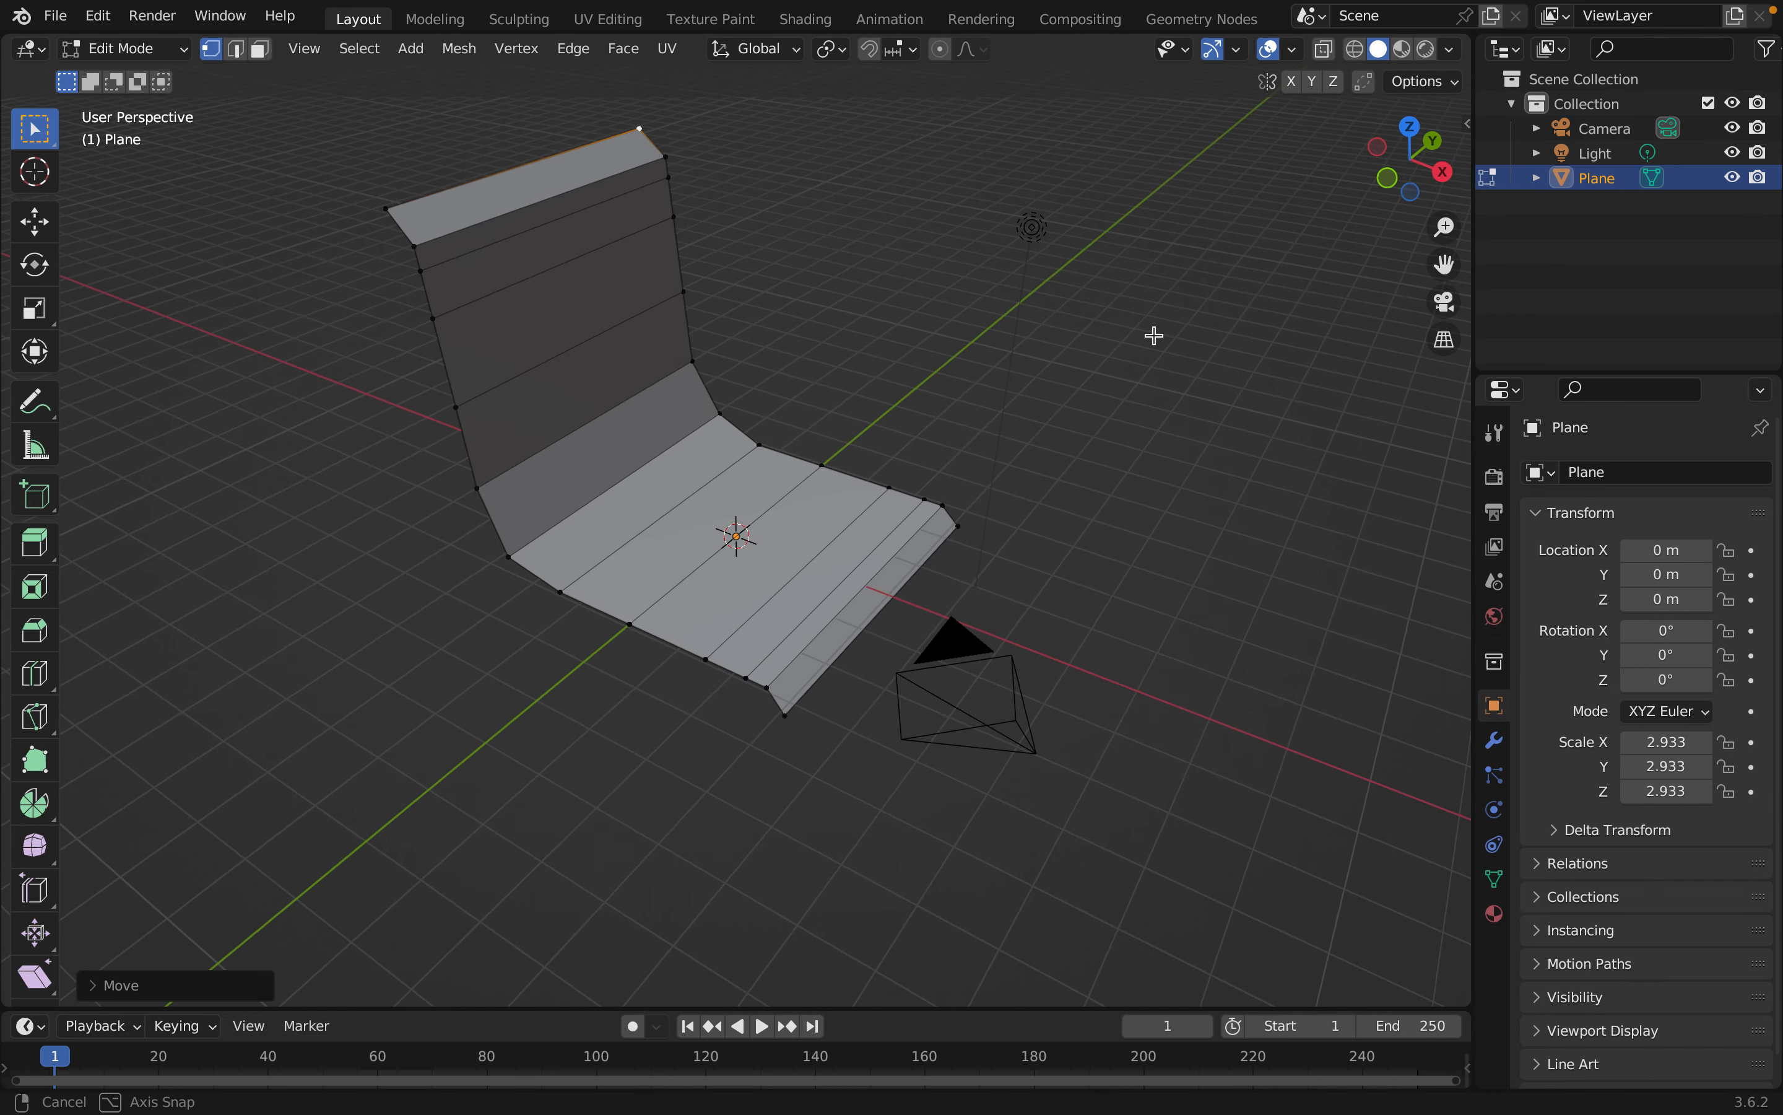
{"action": "left_click", "coordinate": [1410, 127]}
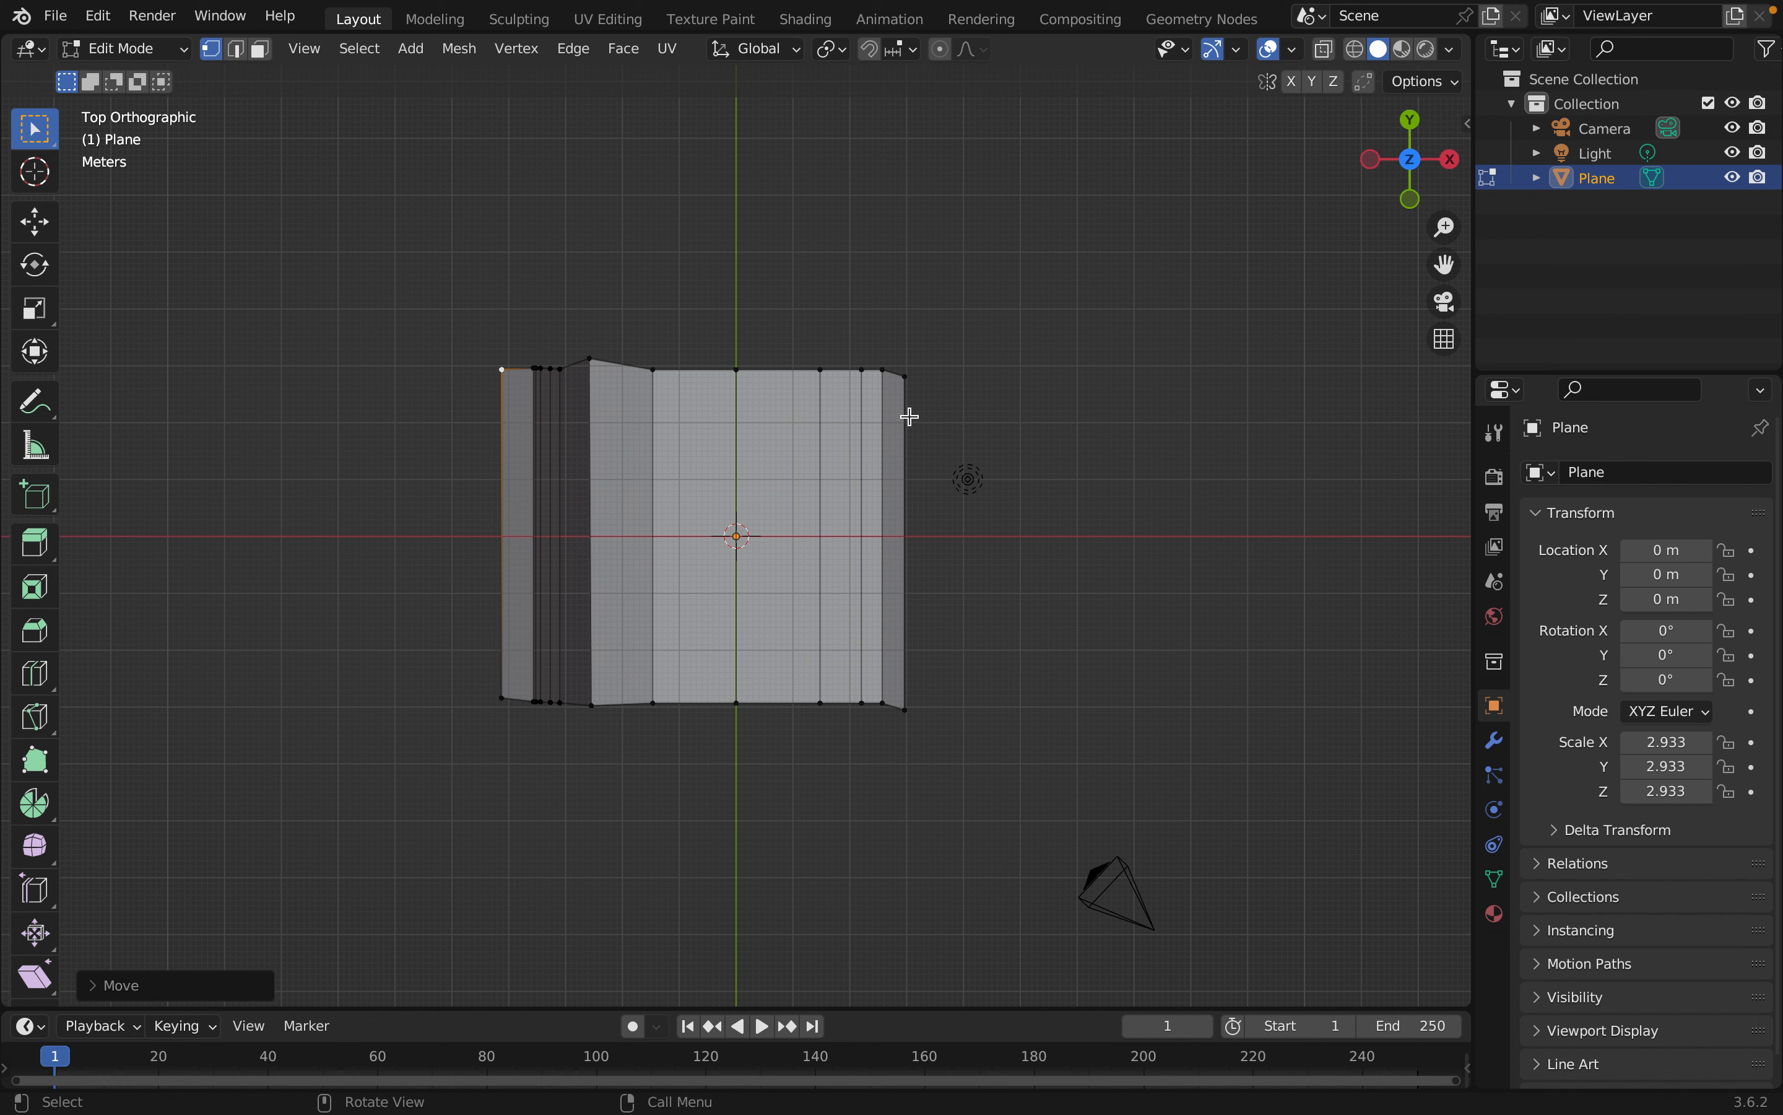
{"action": "left_click", "coordinate": [907, 378]}
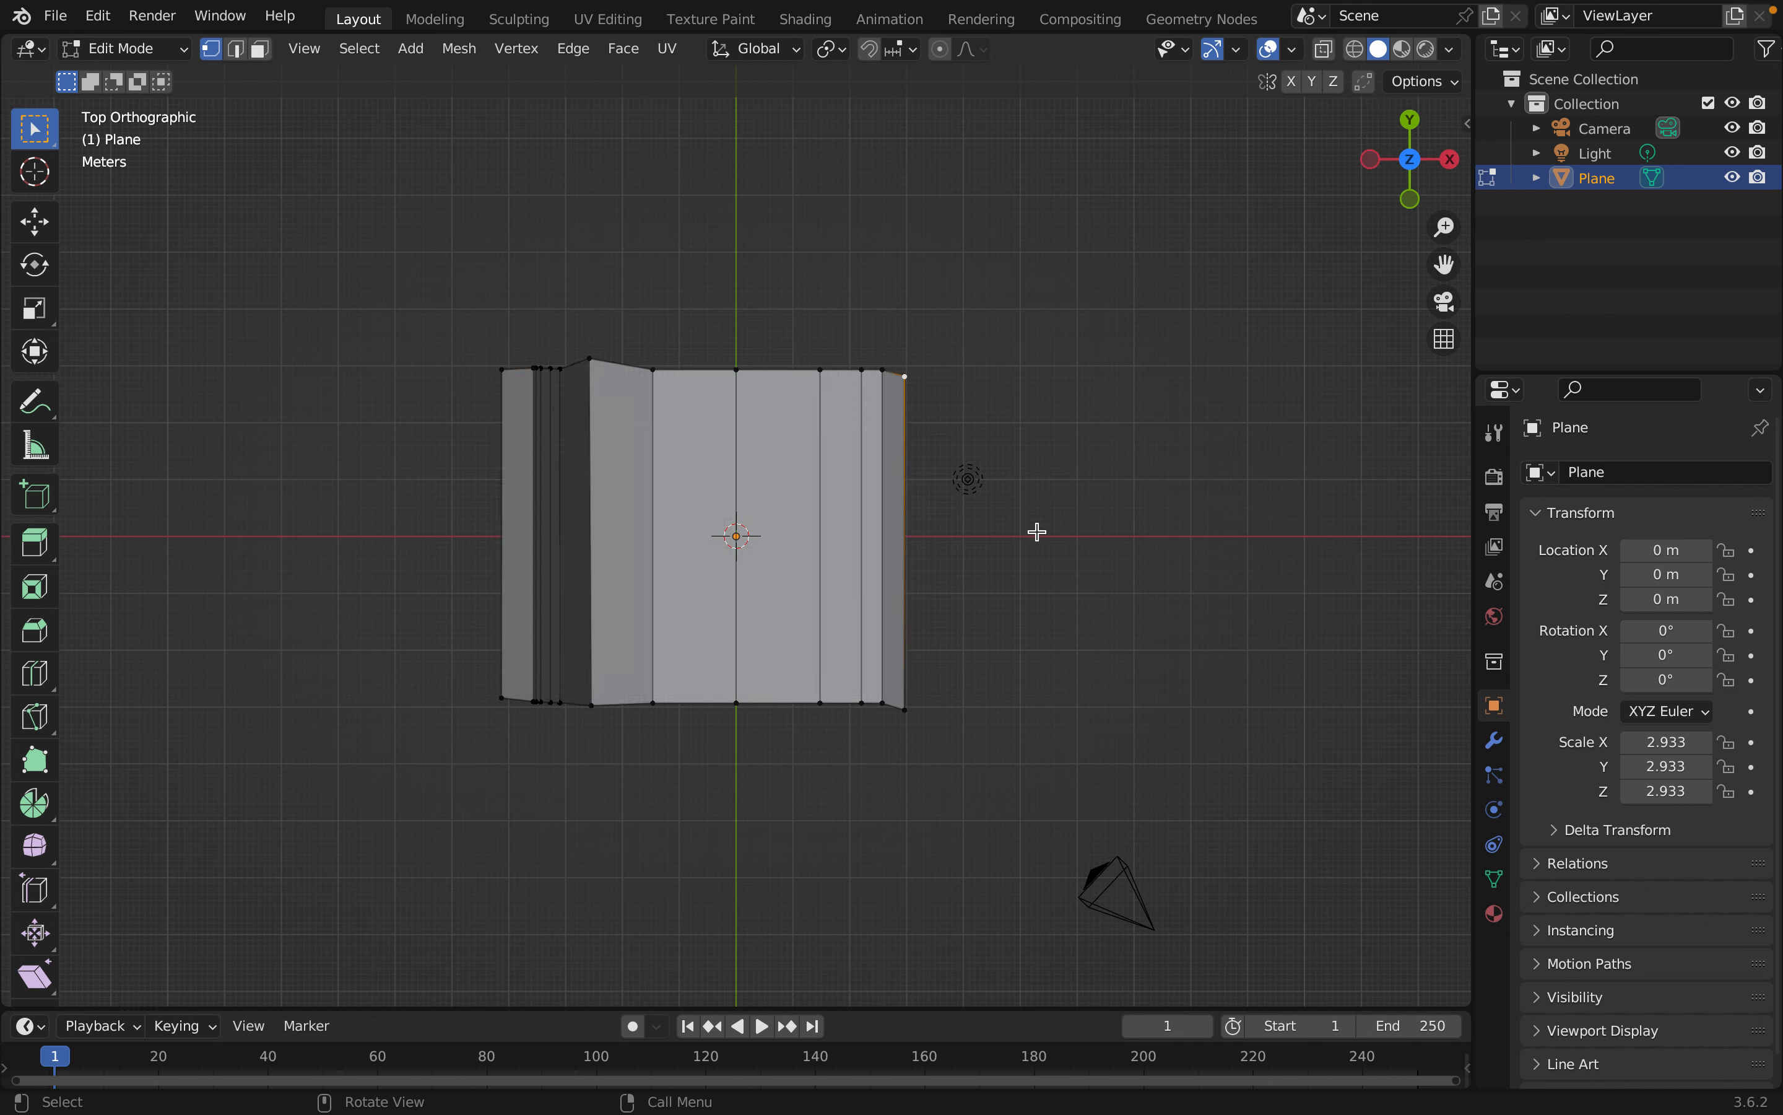
{"action": "left_click", "coordinate": [905, 709], "text": "shift"}
{"action": "key", "text": "g"}
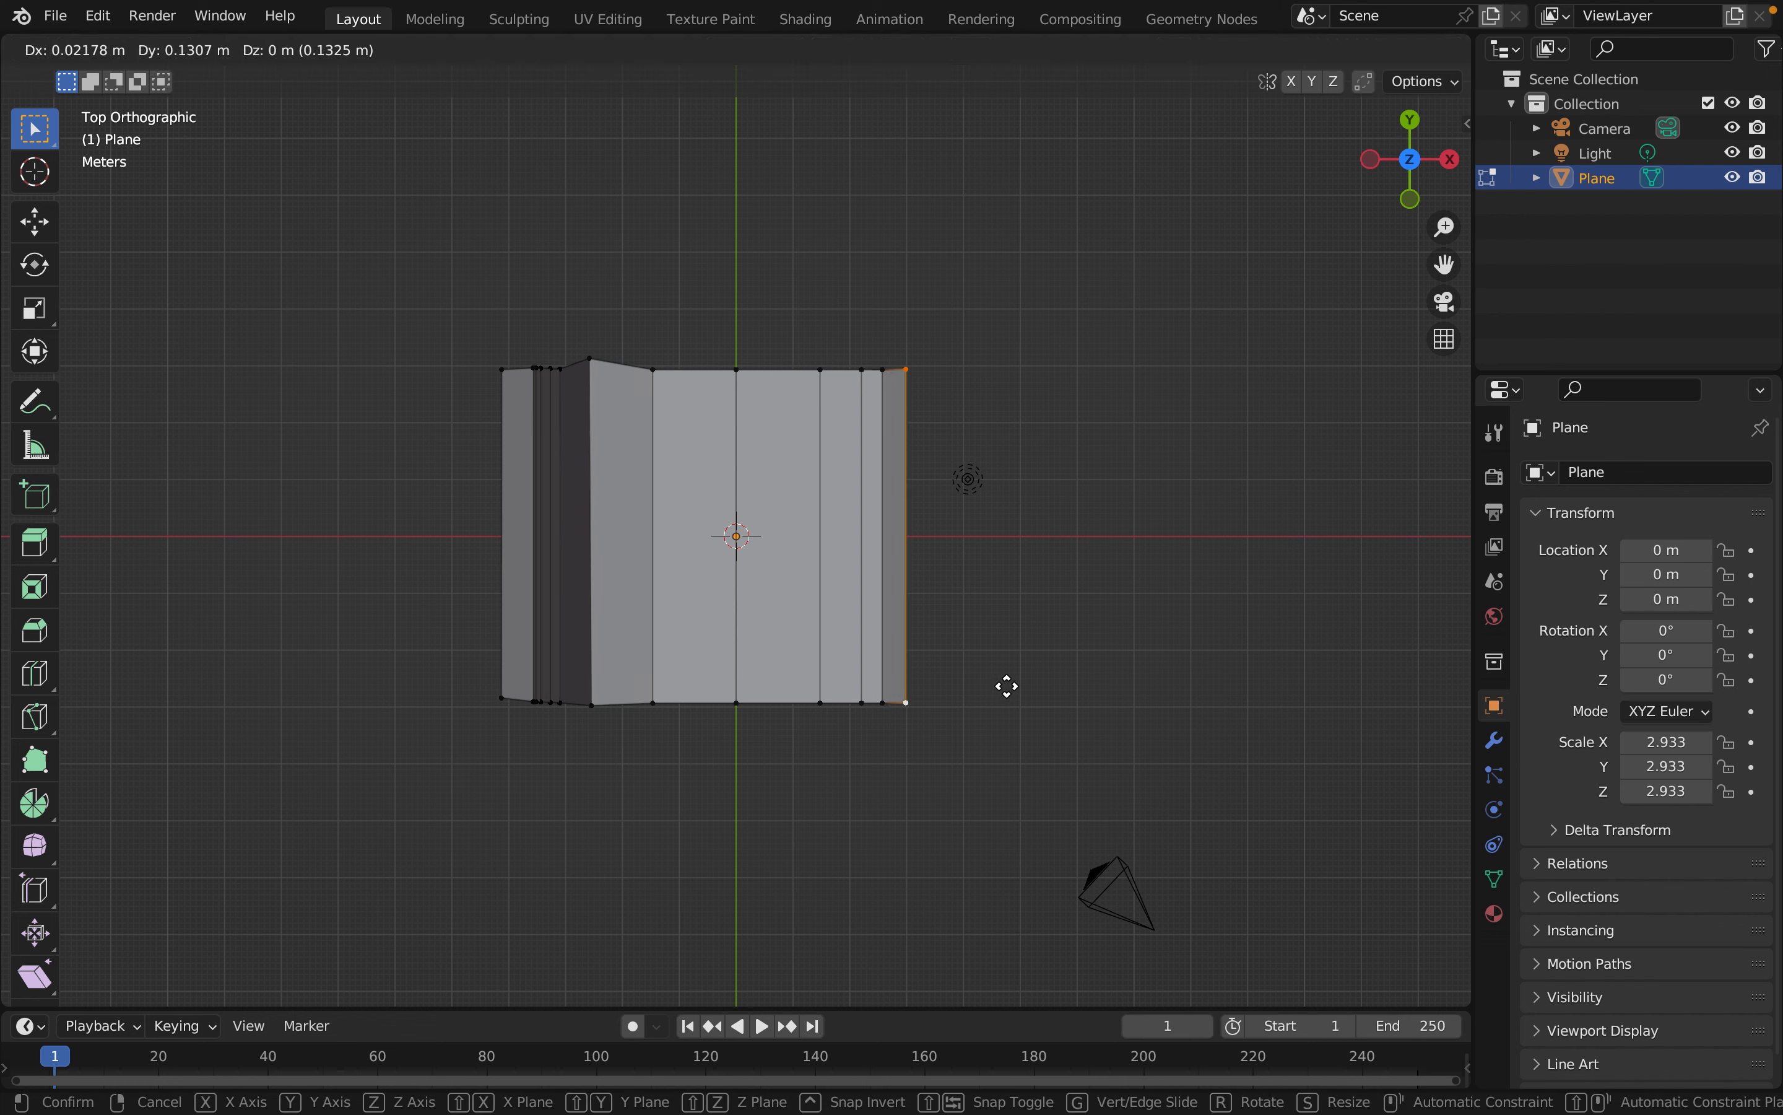
{"action": "left_click", "coordinate": [1004, 689]}
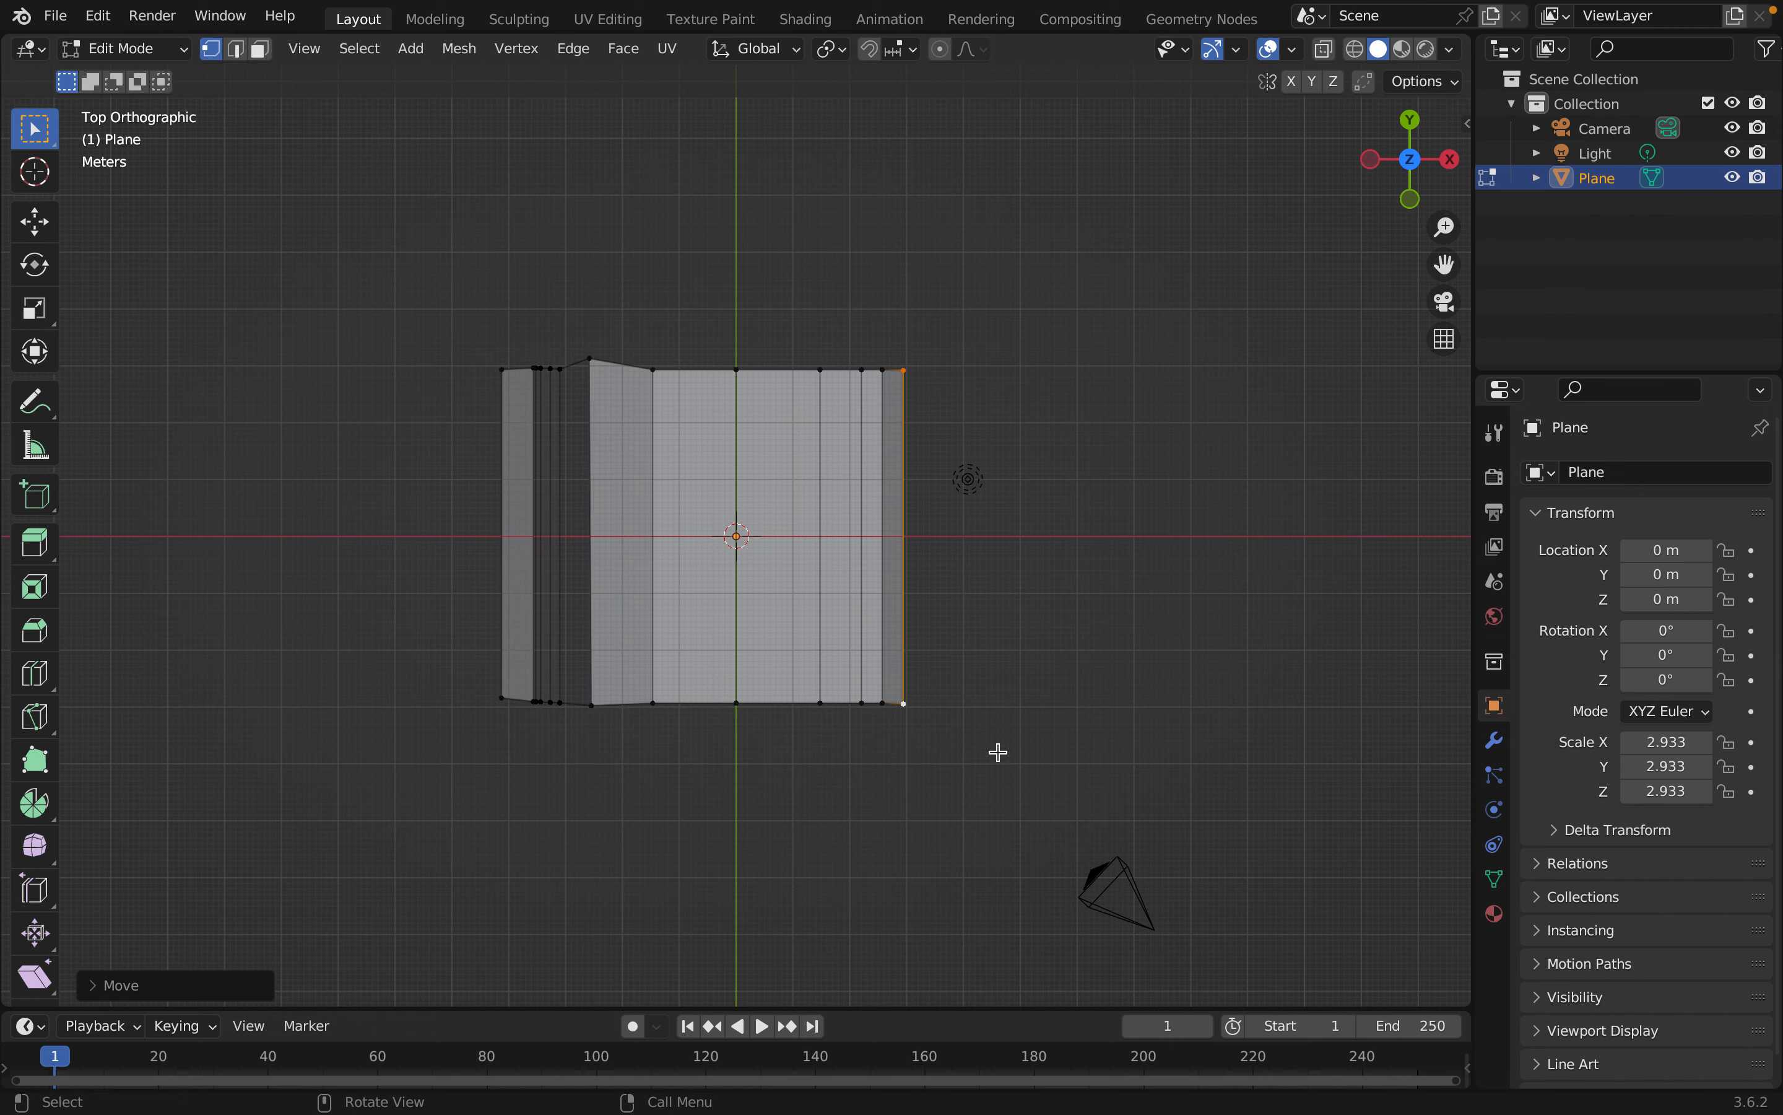
{"action": "left_click", "coordinate": [987, 774]}
Add seven evenly spaced lengthwise loop cuts running from the wall's top lip to the floor's front lip
{"action": "middle_click_drag", "start_coordinate": [969, 814], "coordinate": [508, 751]}
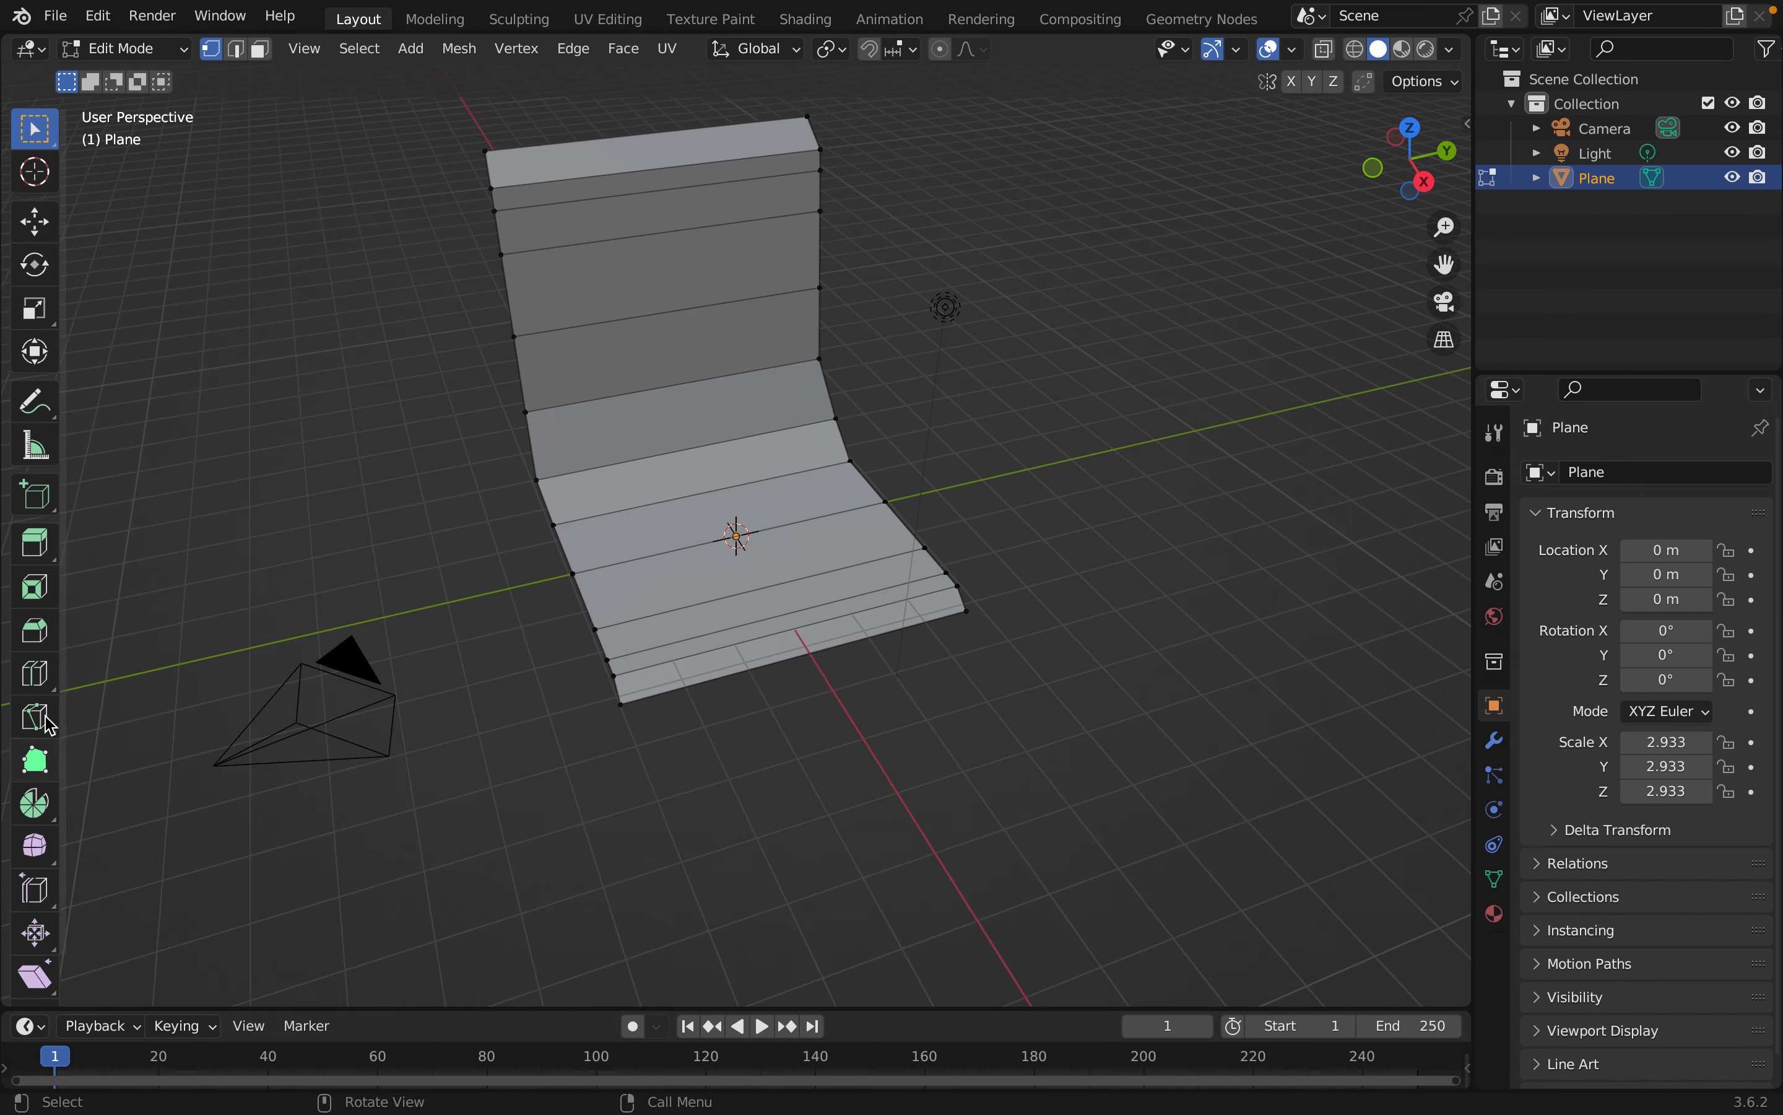
{"action": "left_click_drag", "start_coordinate": [47, 682], "coordinate": [140, 685]}
{"action": "left_click", "coordinate": [701, 394]}
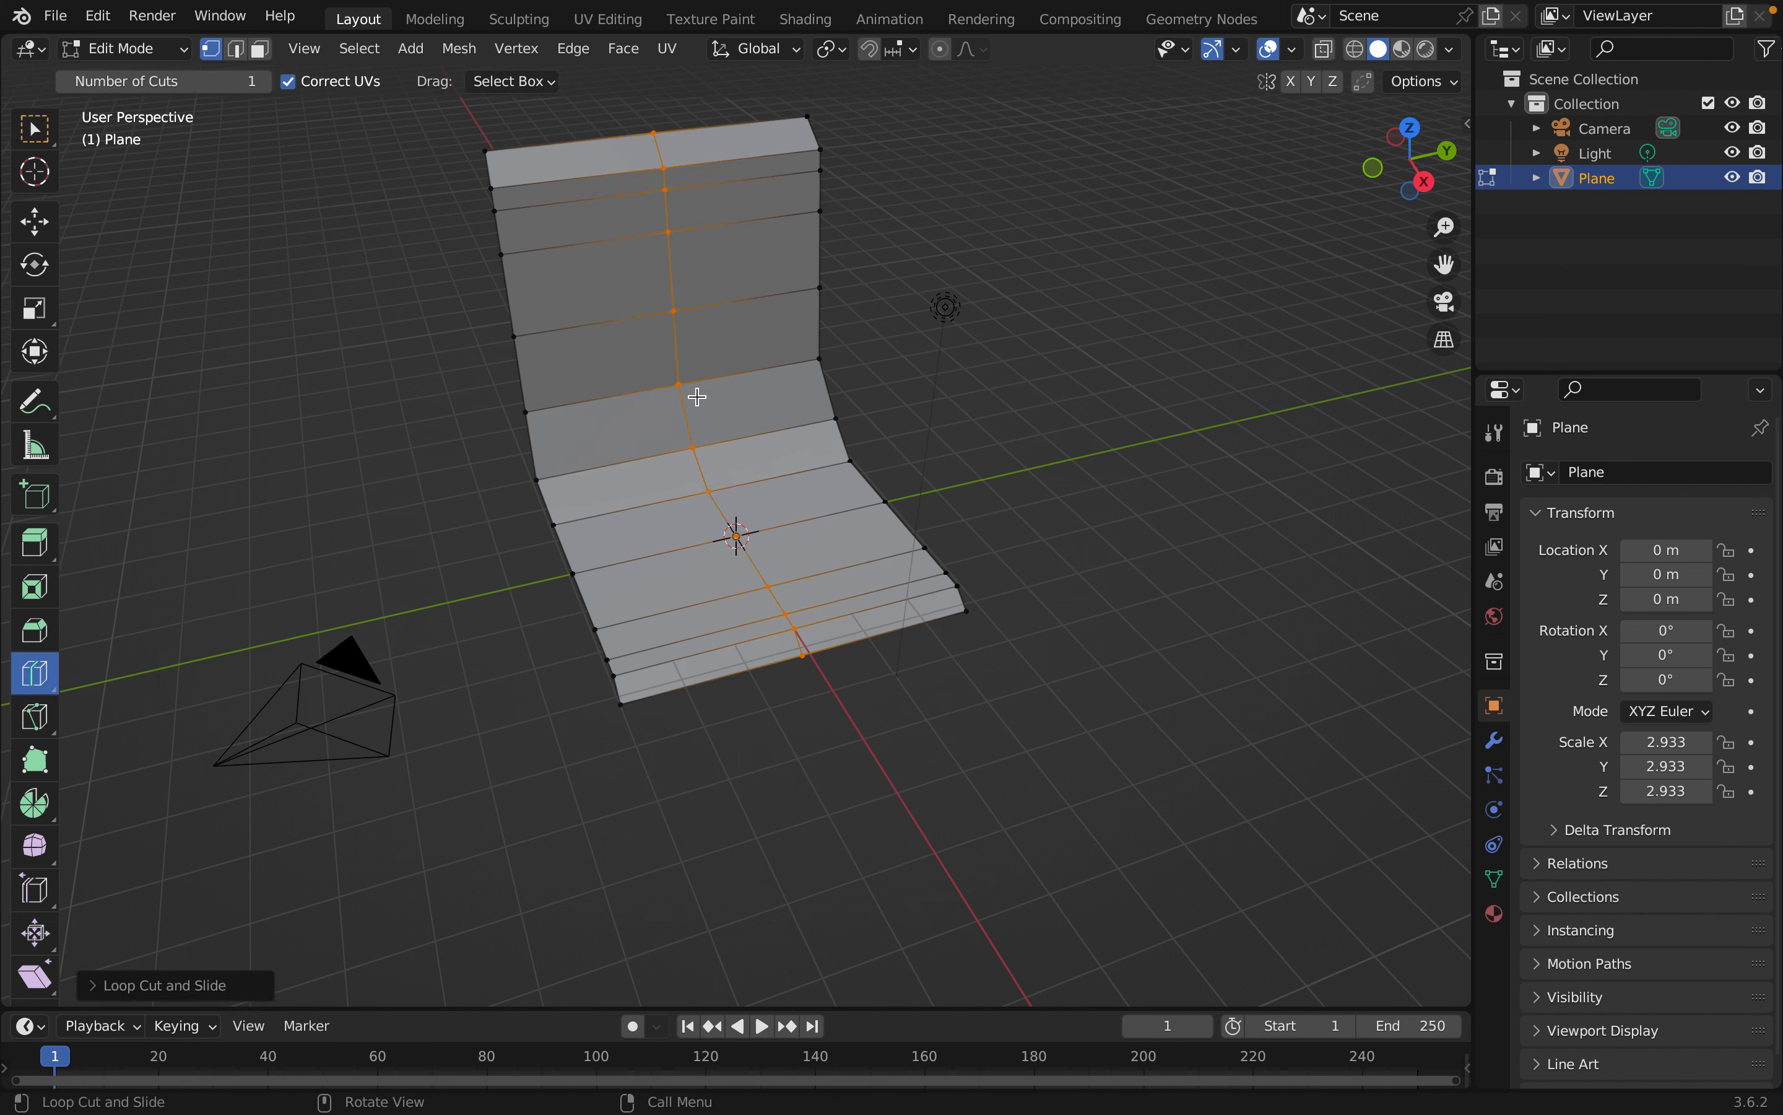
{"action": "left_click", "coordinate": [768, 350]}
{"action": "left_click", "coordinate": [588, 446]}
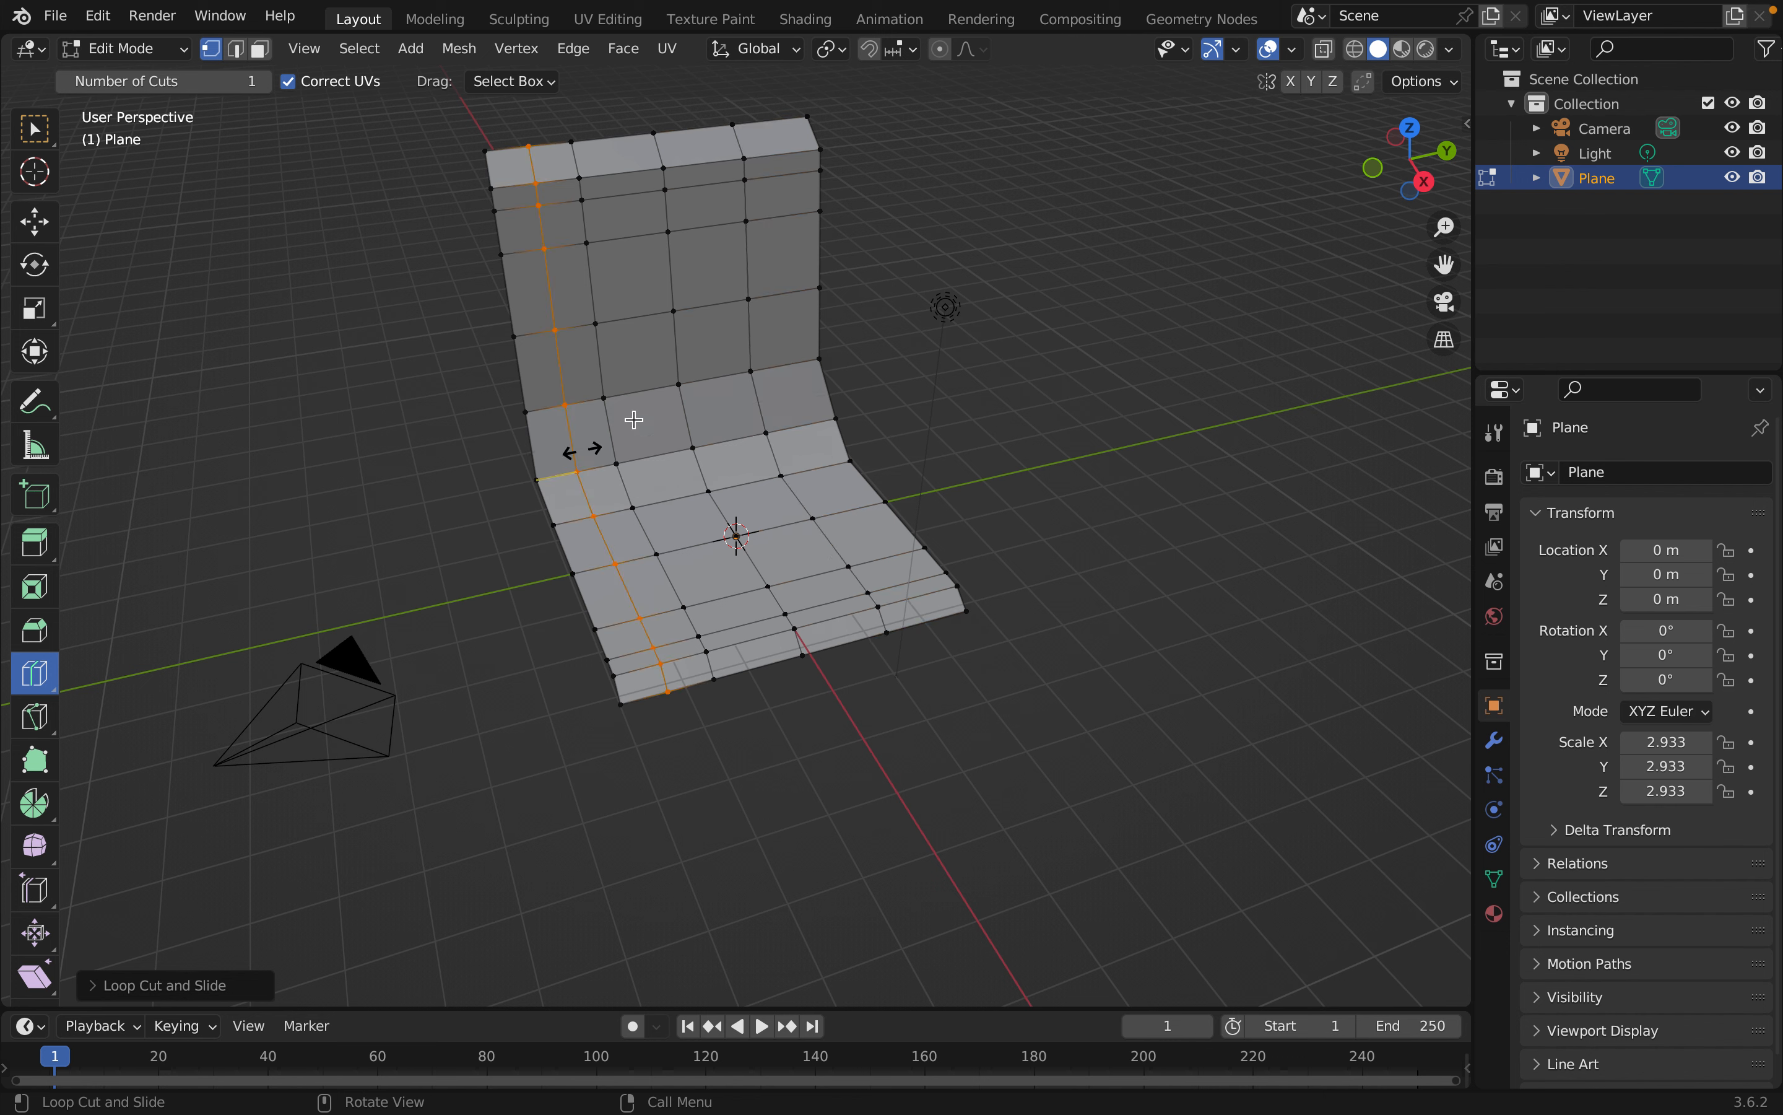
{"action": "left_click", "coordinate": [672, 406]}
{"action": "left_click", "coordinate": [722, 391]}
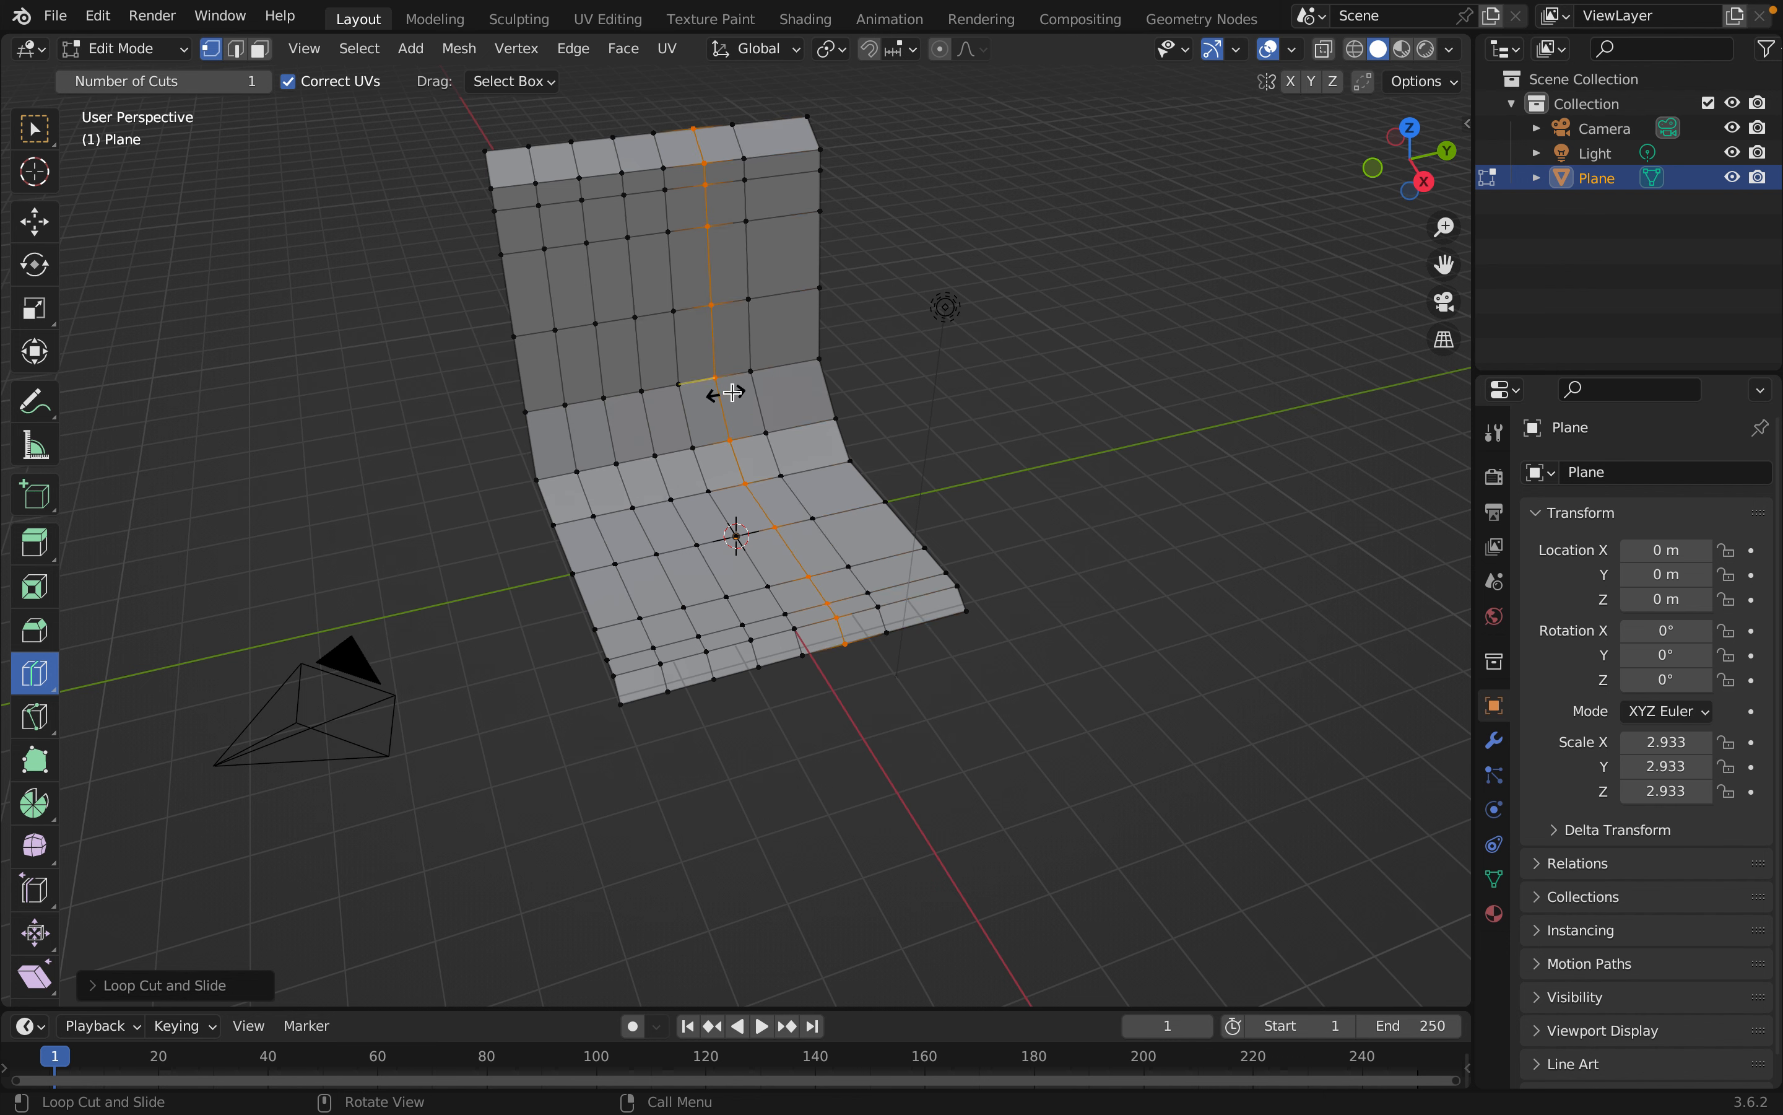
{"action": "left_click", "coordinate": [794, 366]}
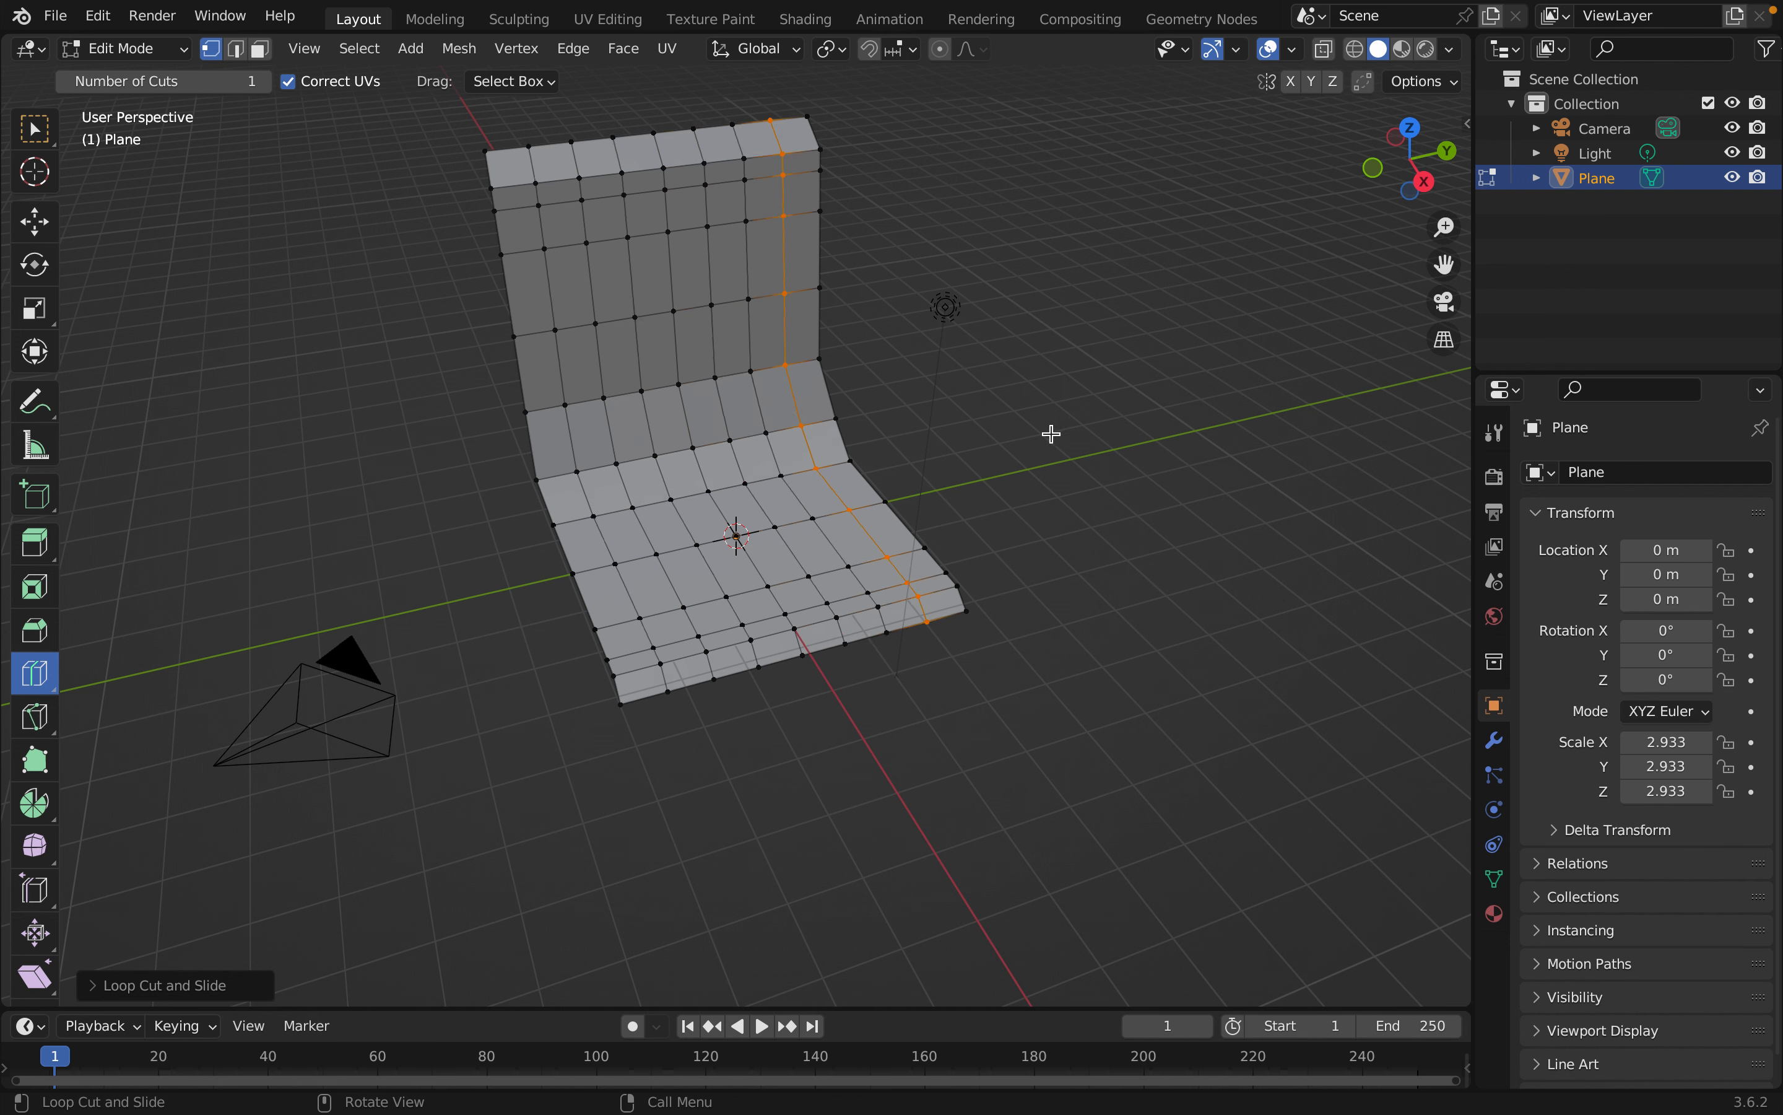
In edge select mode, select the inner lengthwise edge line nearest the negative-Y side, from the backrest's top lip to the seat's front lip
{"action": "middle_click_drag", "start_coordinate": [1050, 446], "coordinate": [1053, 461]}
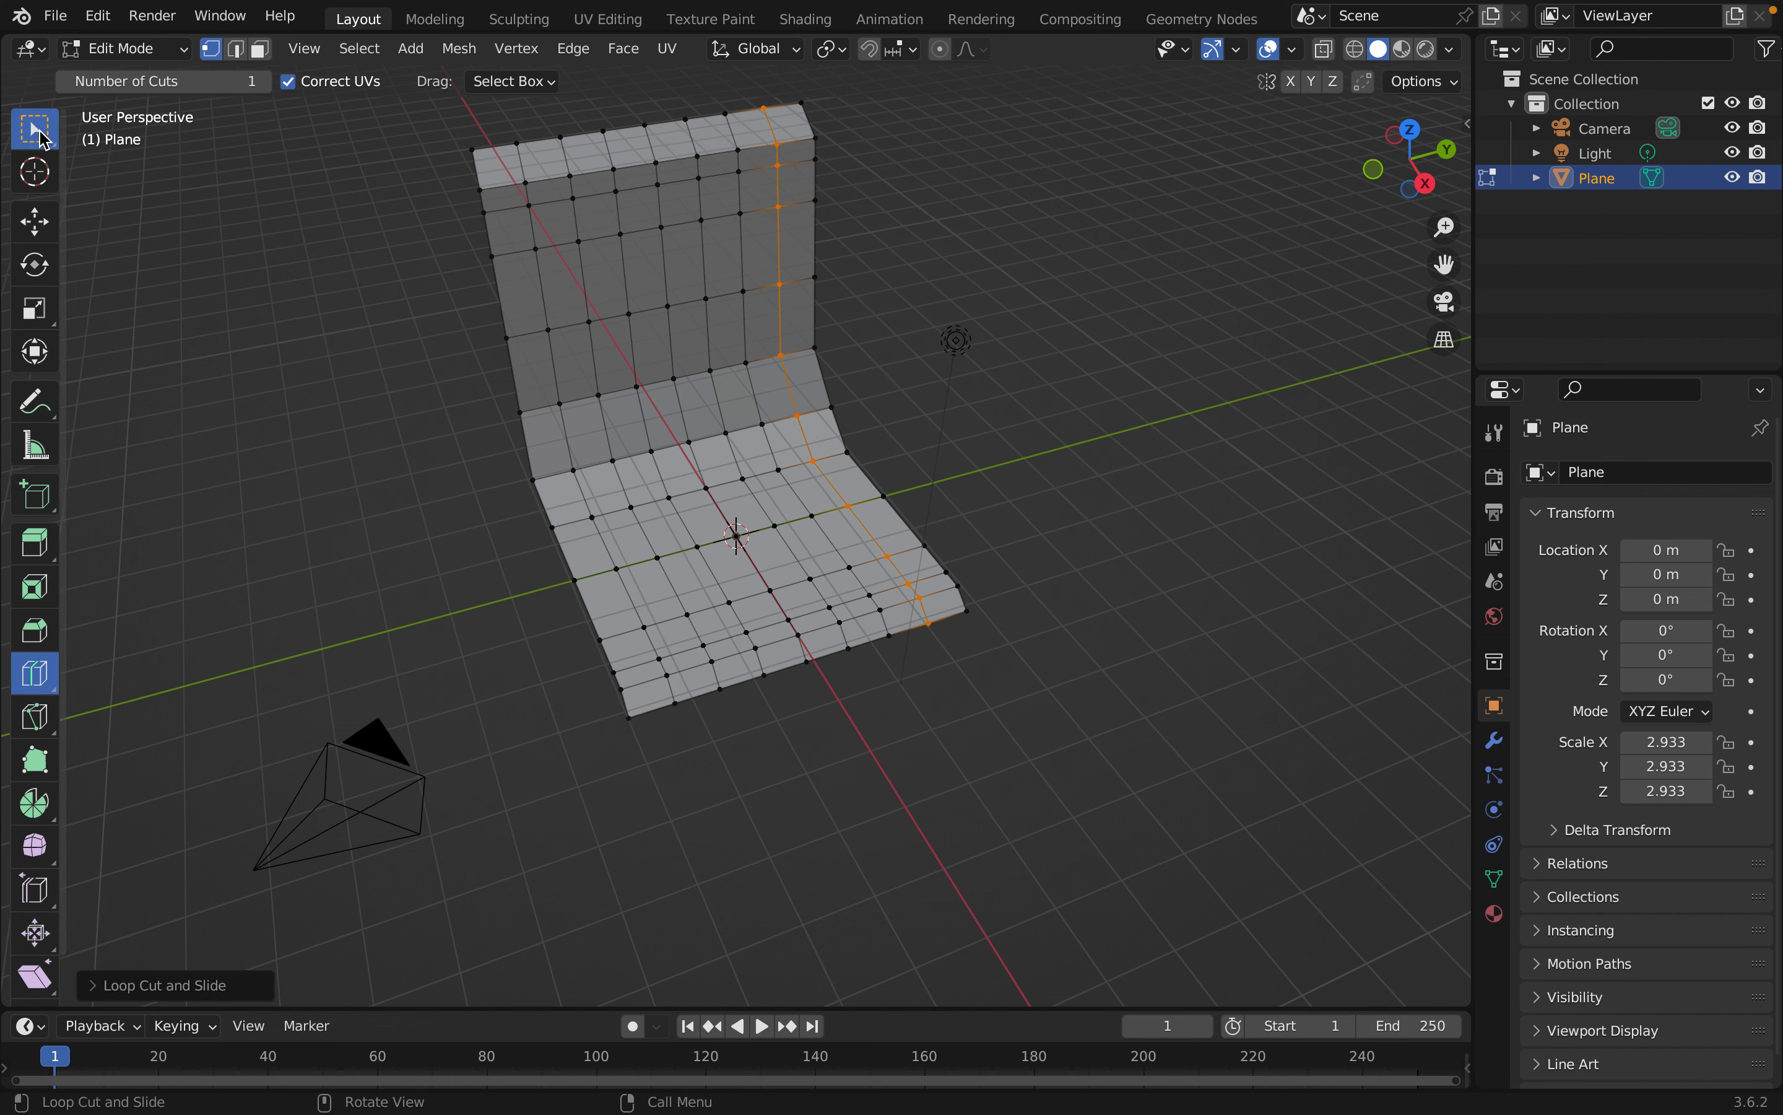
{"action": "left_click", "coordinate": [44, 136]}
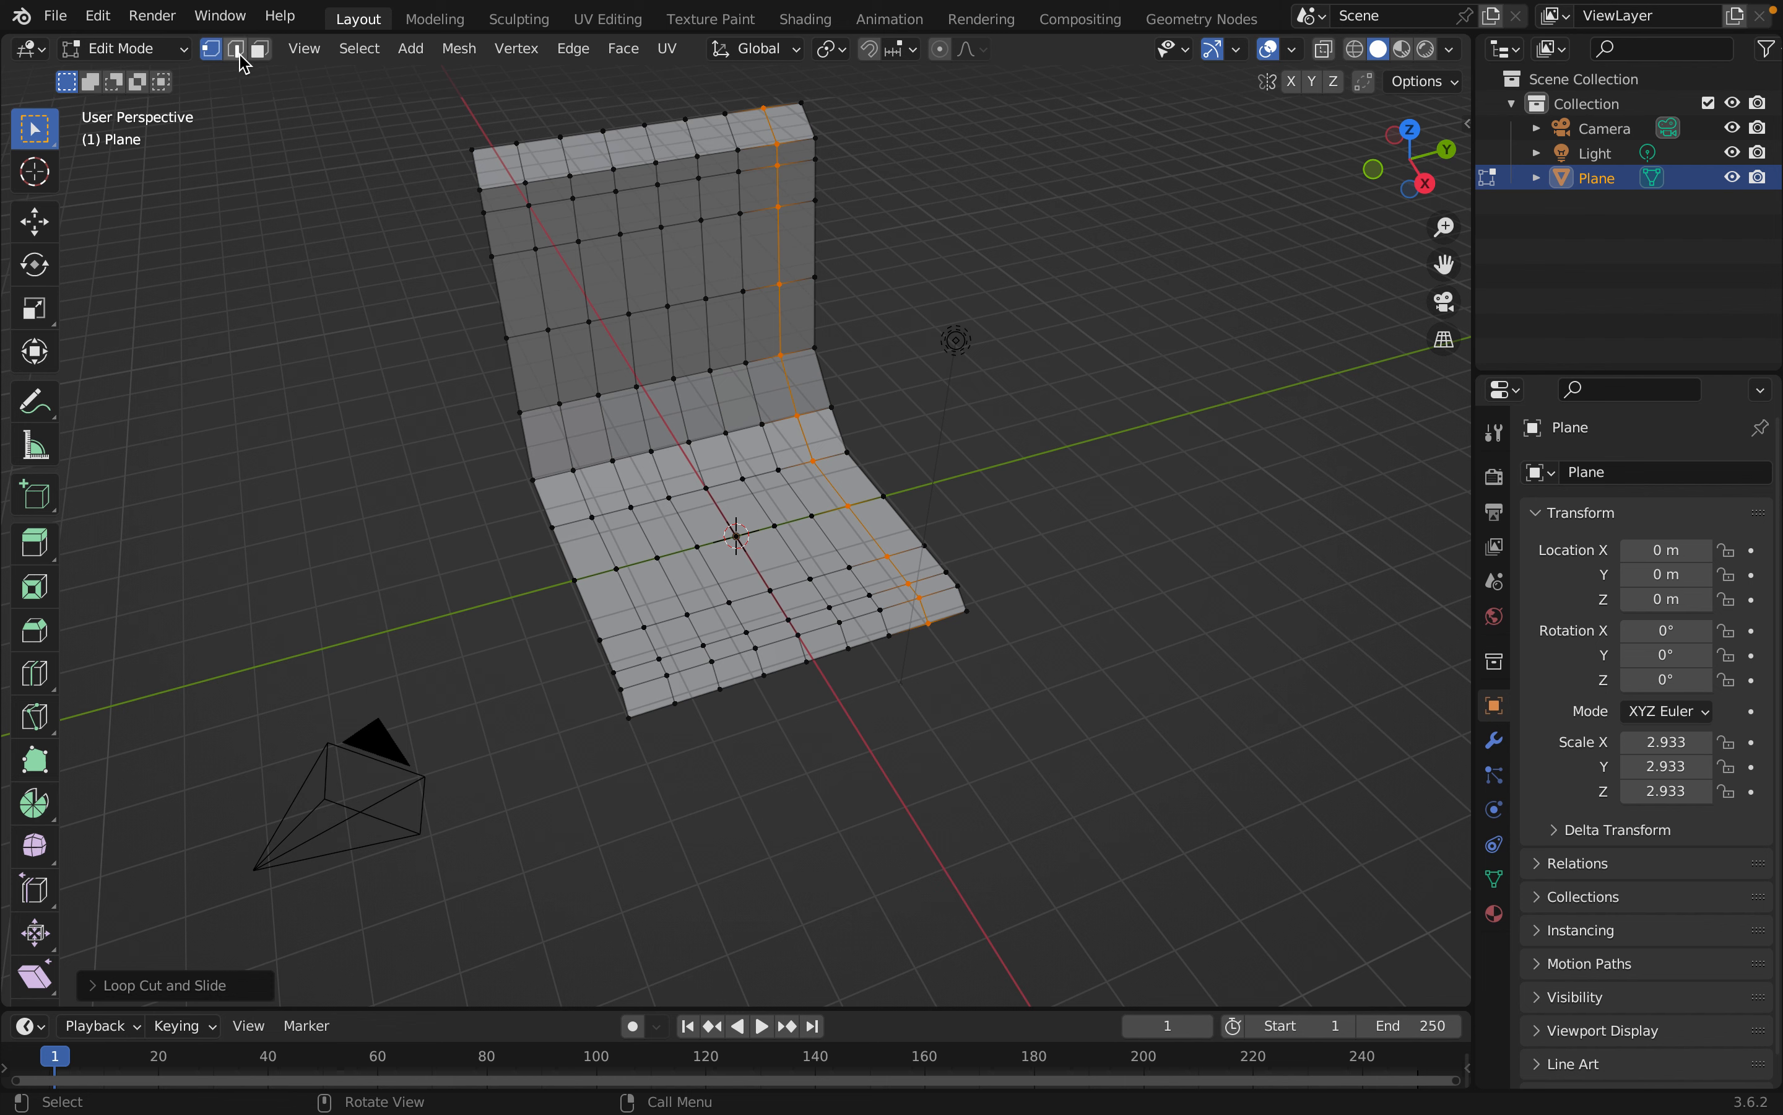
{"action": "left_click", "coordinate": [237, 52]}
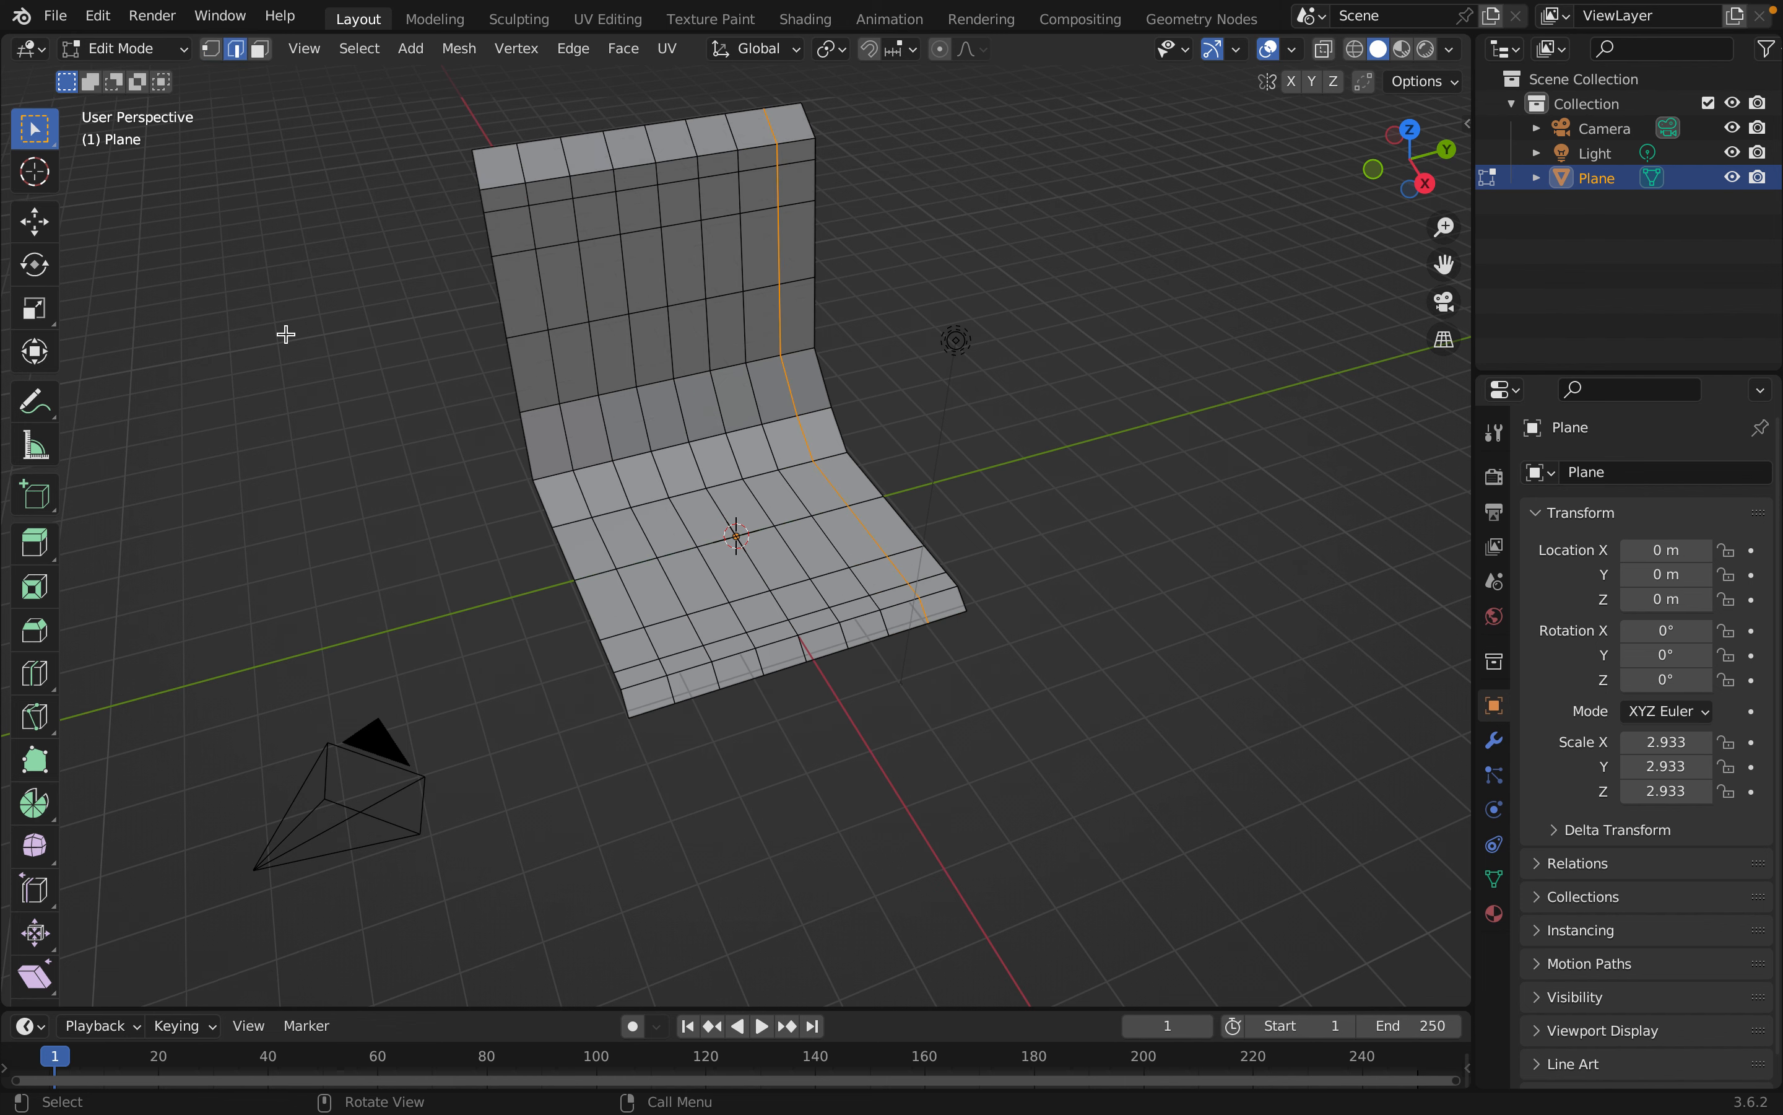
{"action": "left_click", "coordinate": [363, 365]}
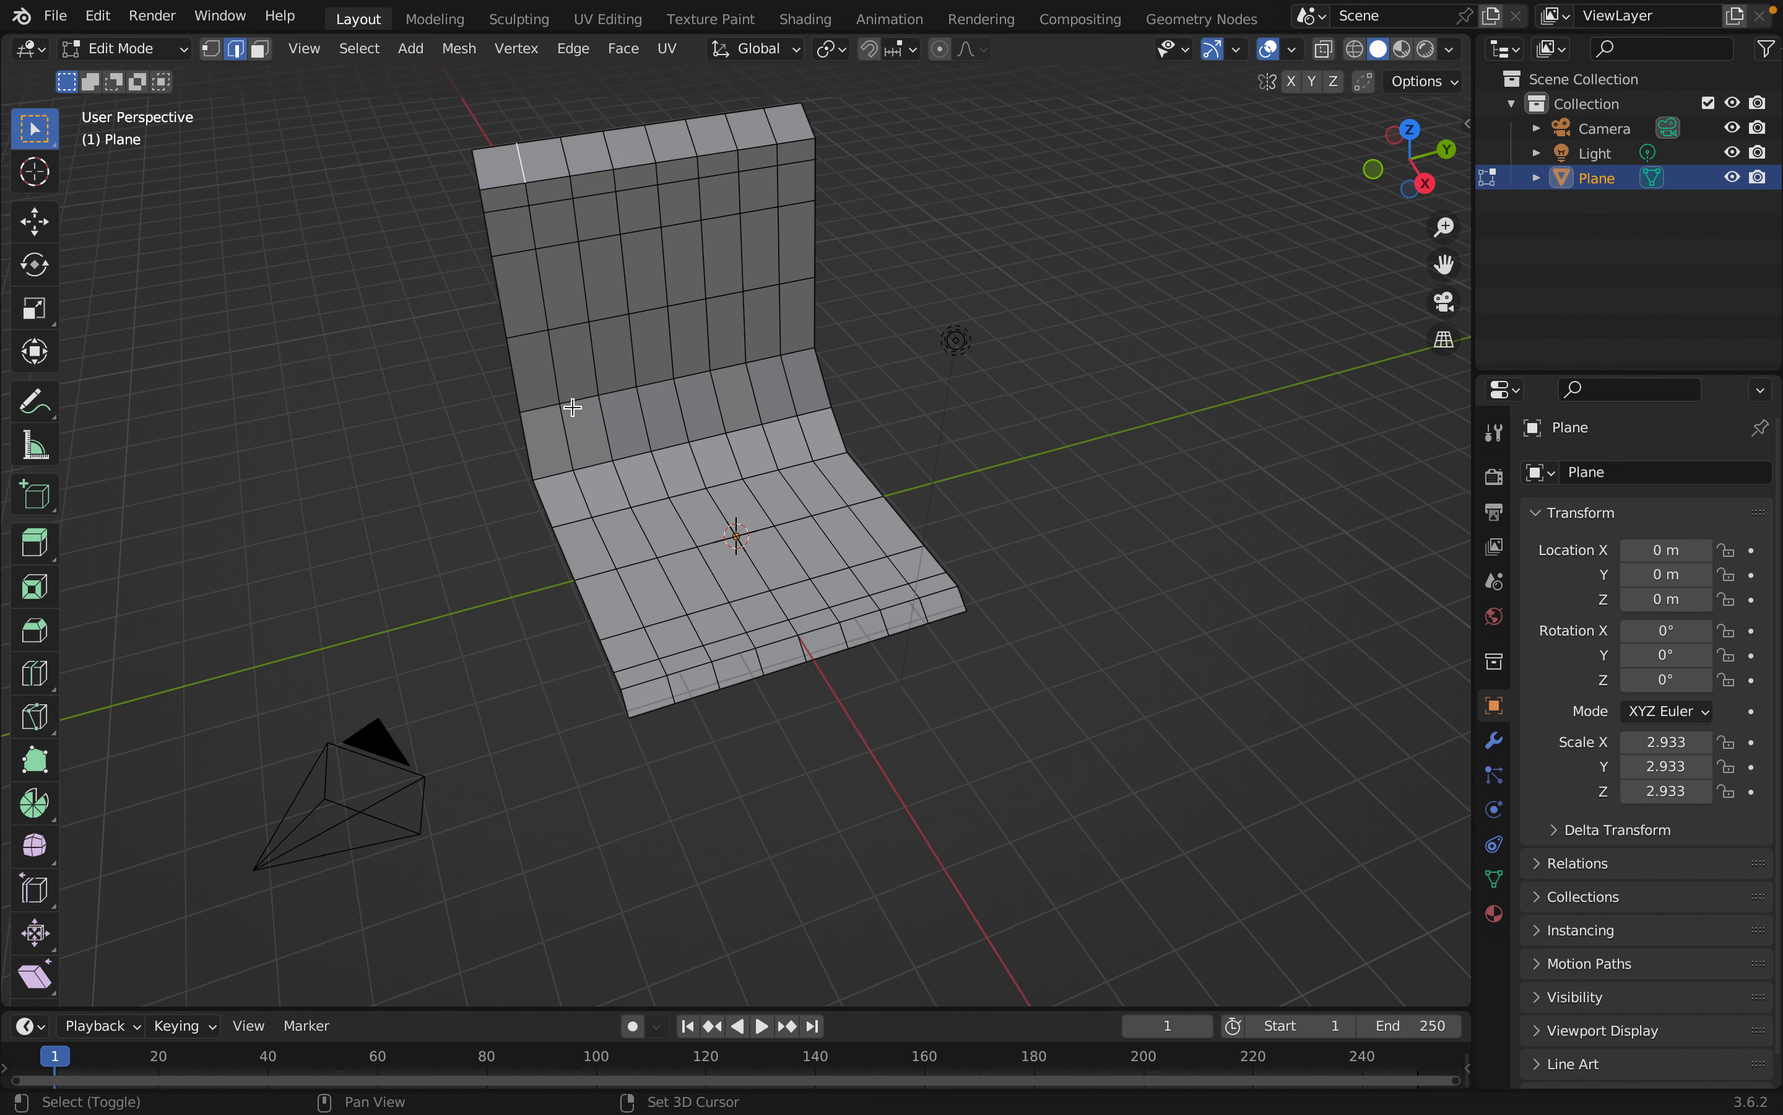
{"action": "left_click", "coordinate": [670, 690], "text": "ctrl"}
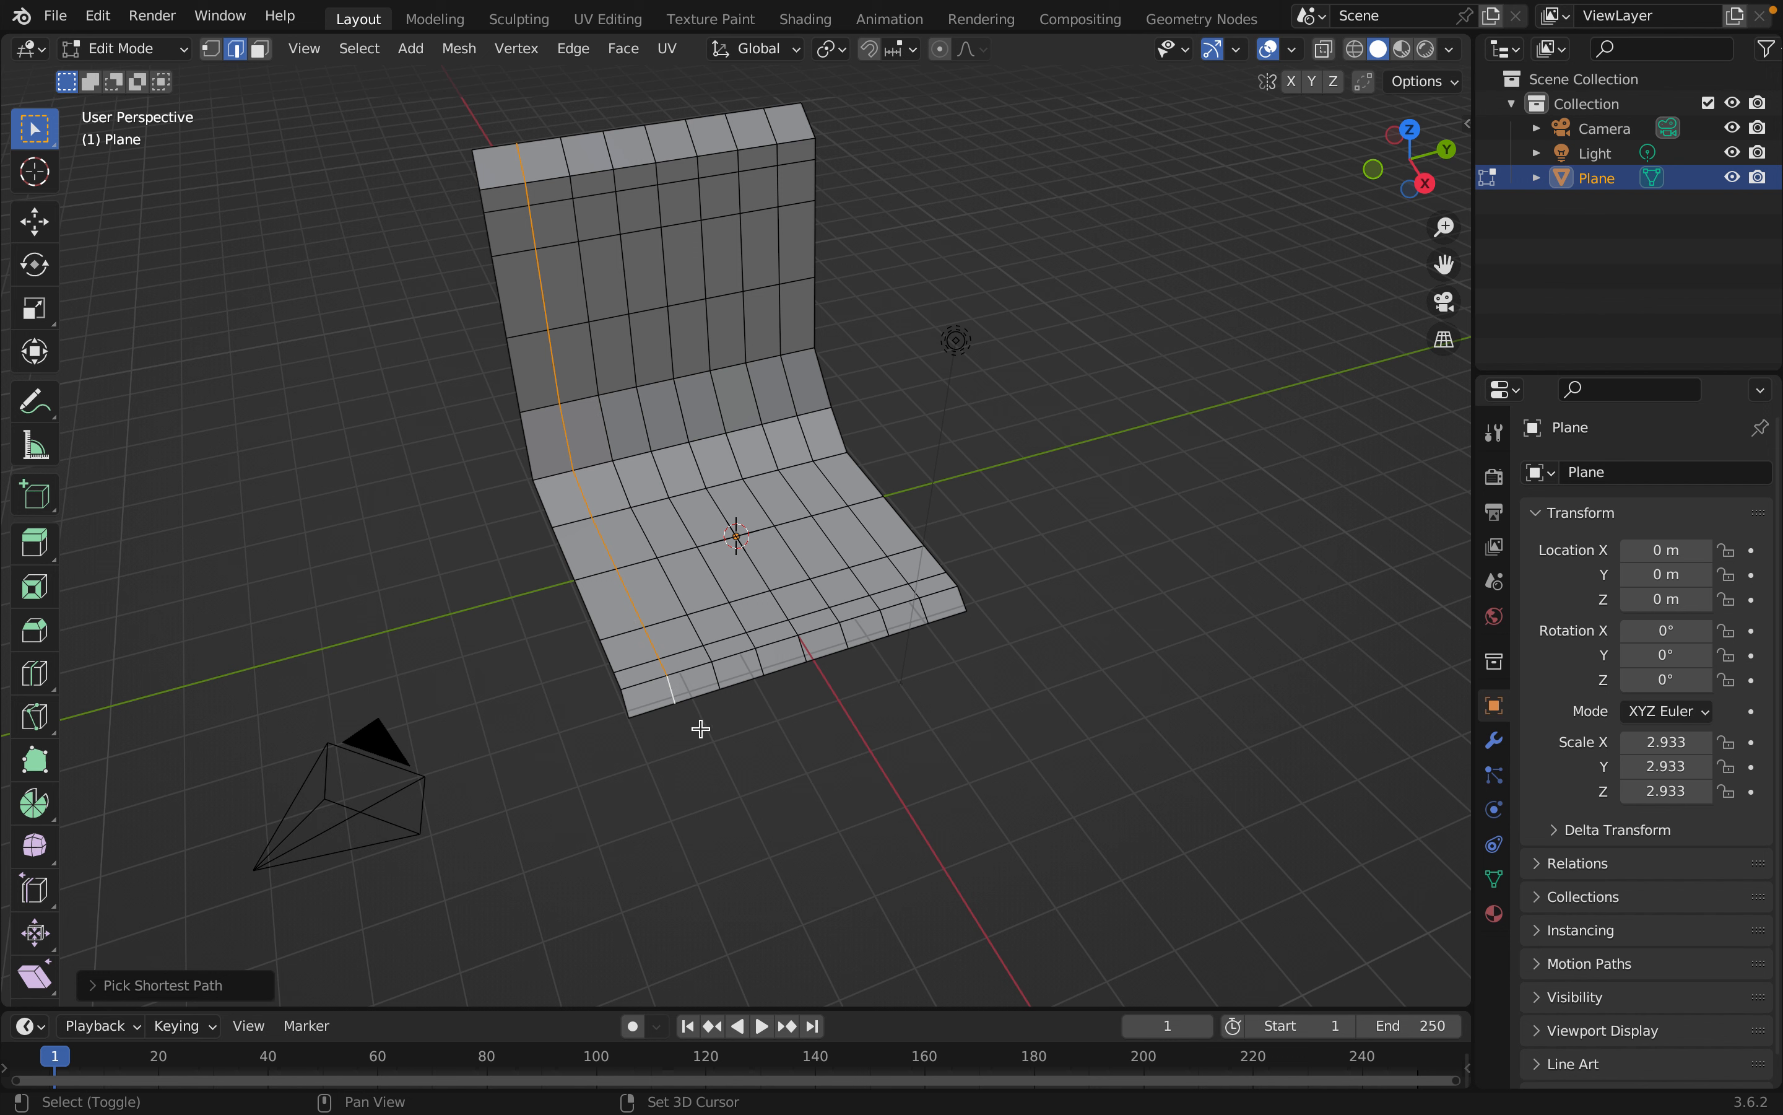
Add the other six inner lengthwise edge lines to the selection, each running from the top lip to the front lip
{"action": "left_click", "coordinate": [569, 161], "text": "shift"}
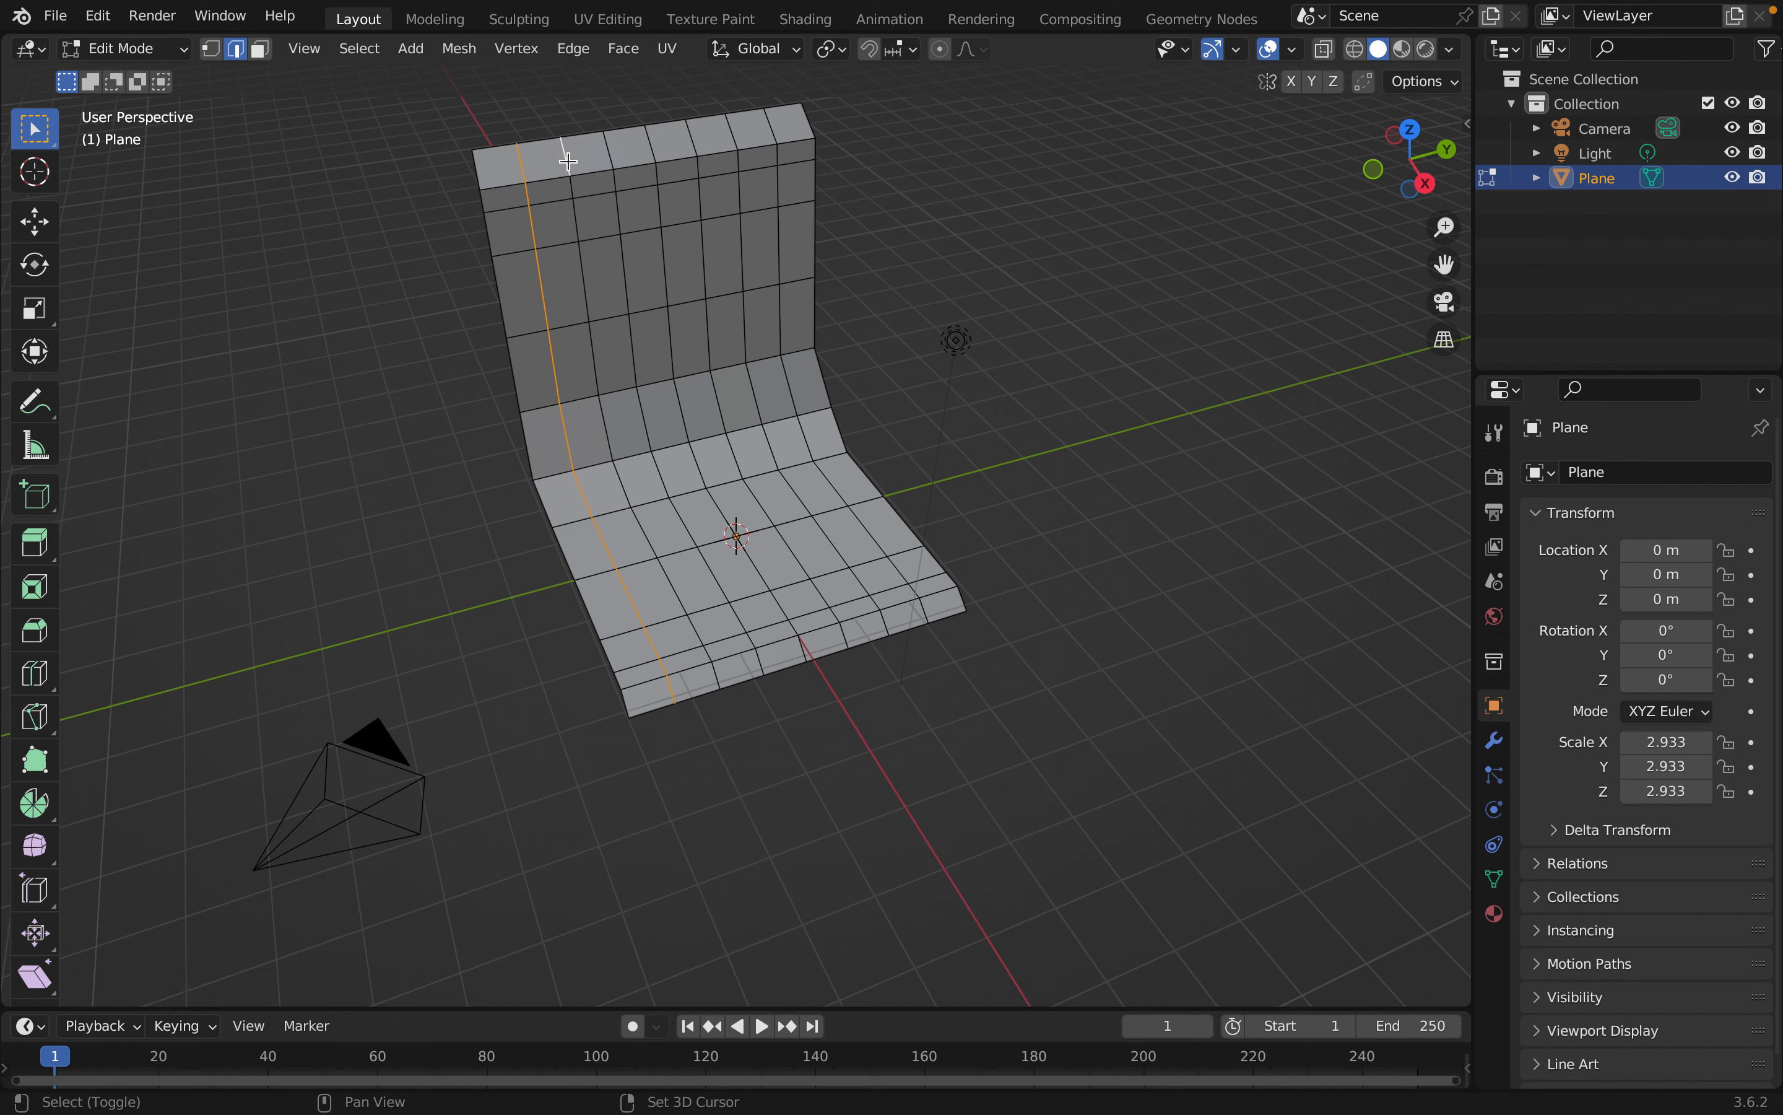
{"action": "key", "text": "ctrl"}
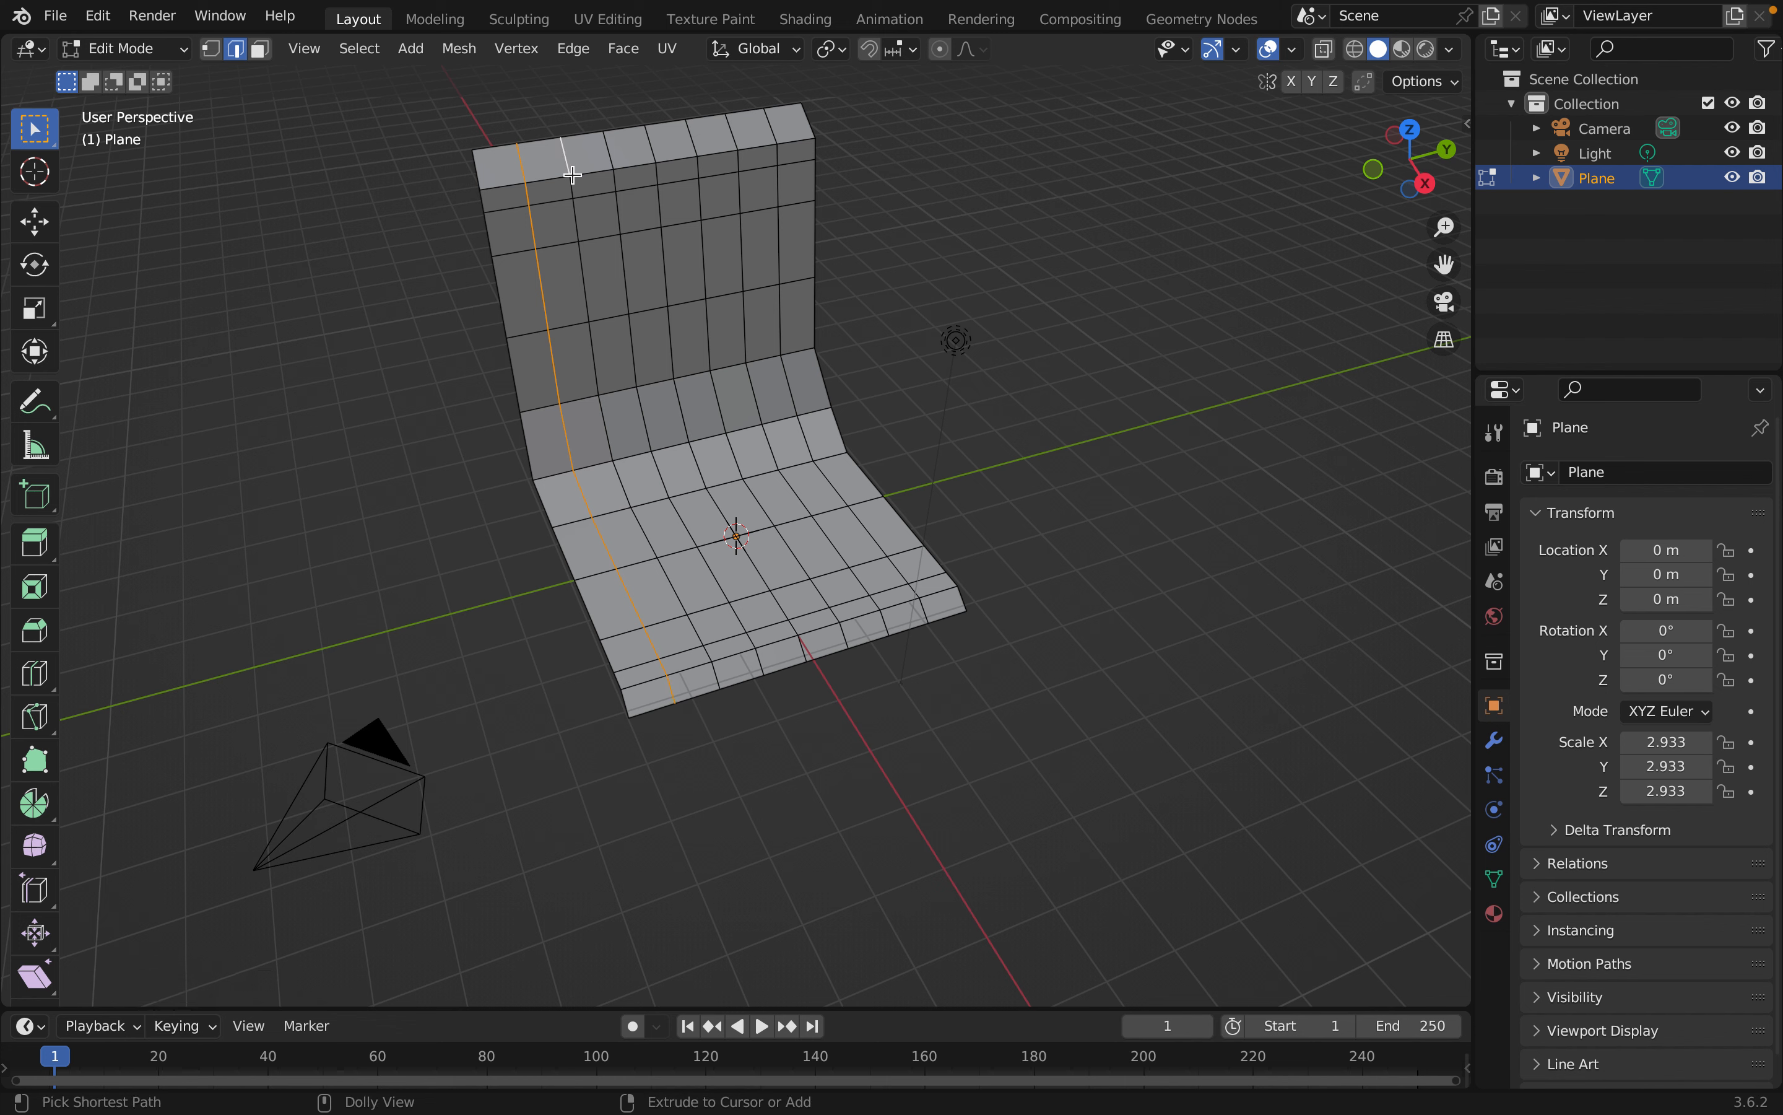
{"action": "left_click", "coordinate": [717, 678], "text": "ctrl"}
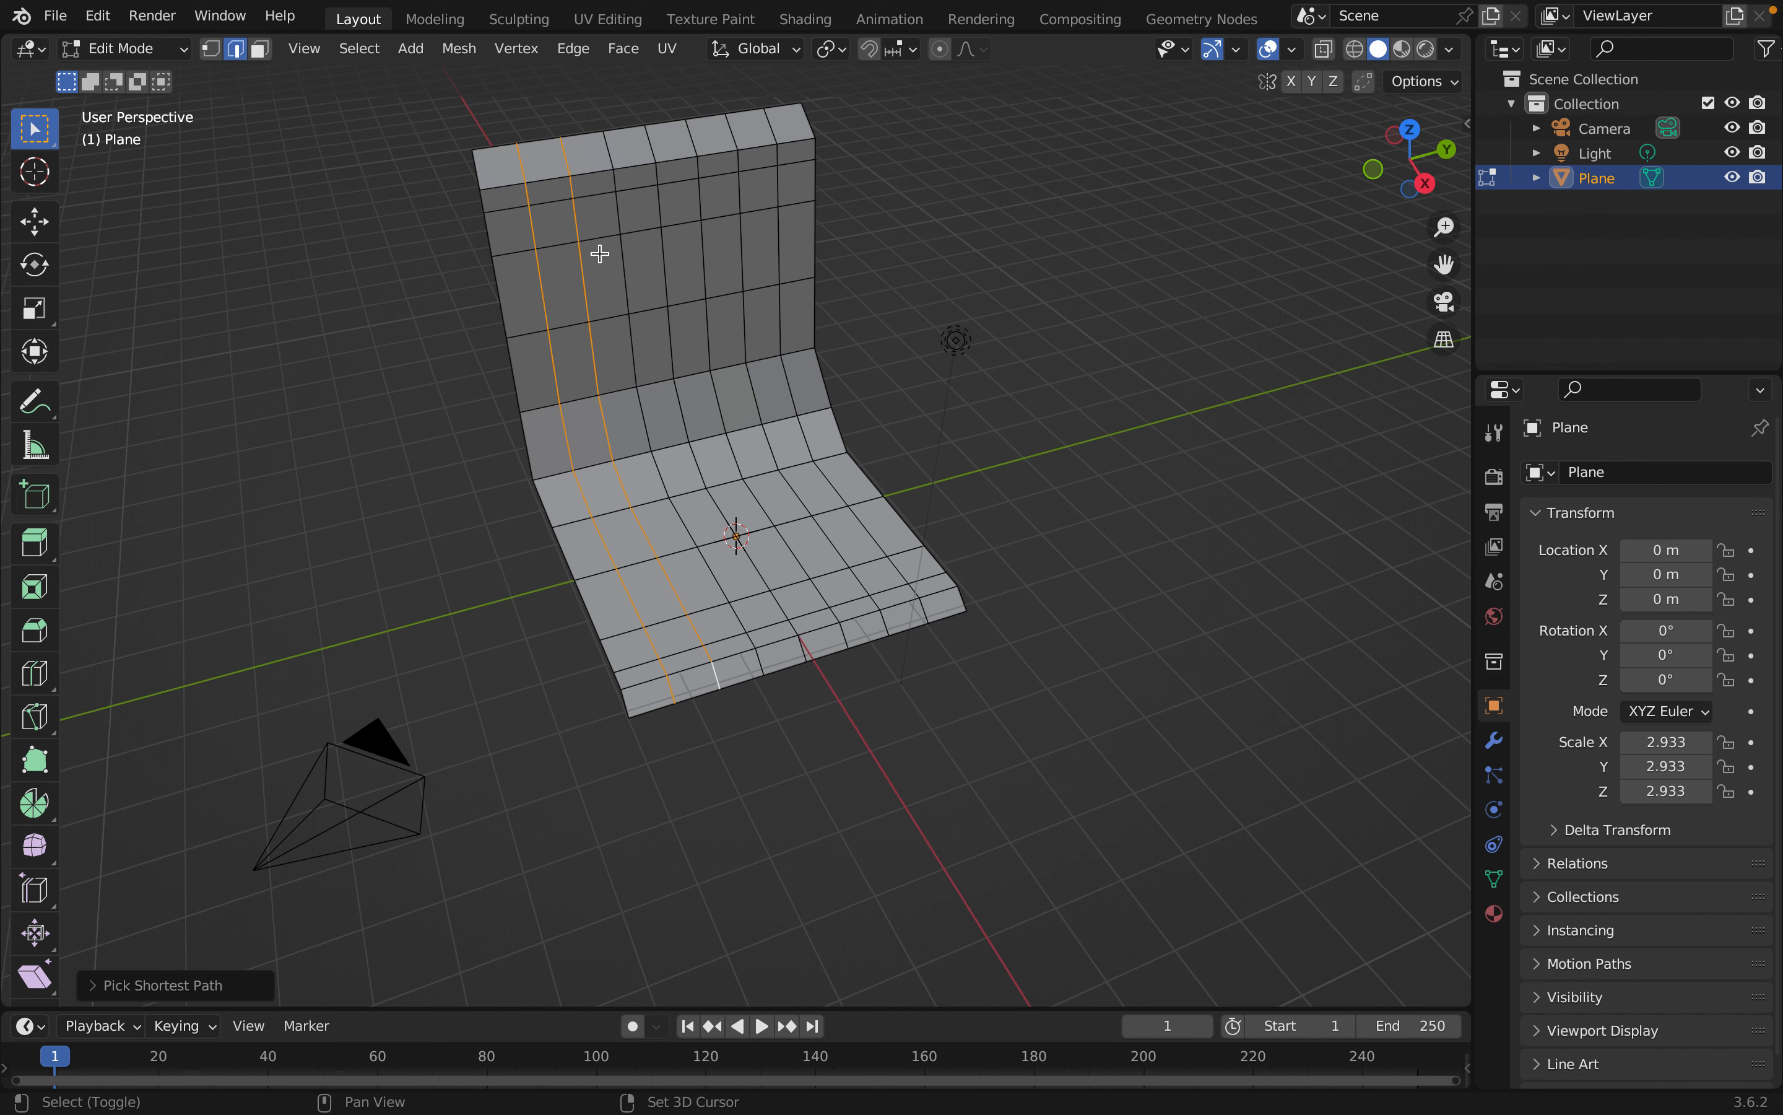
{"action": "left_click", "coordinate": [612, 156], "text": "shift"}
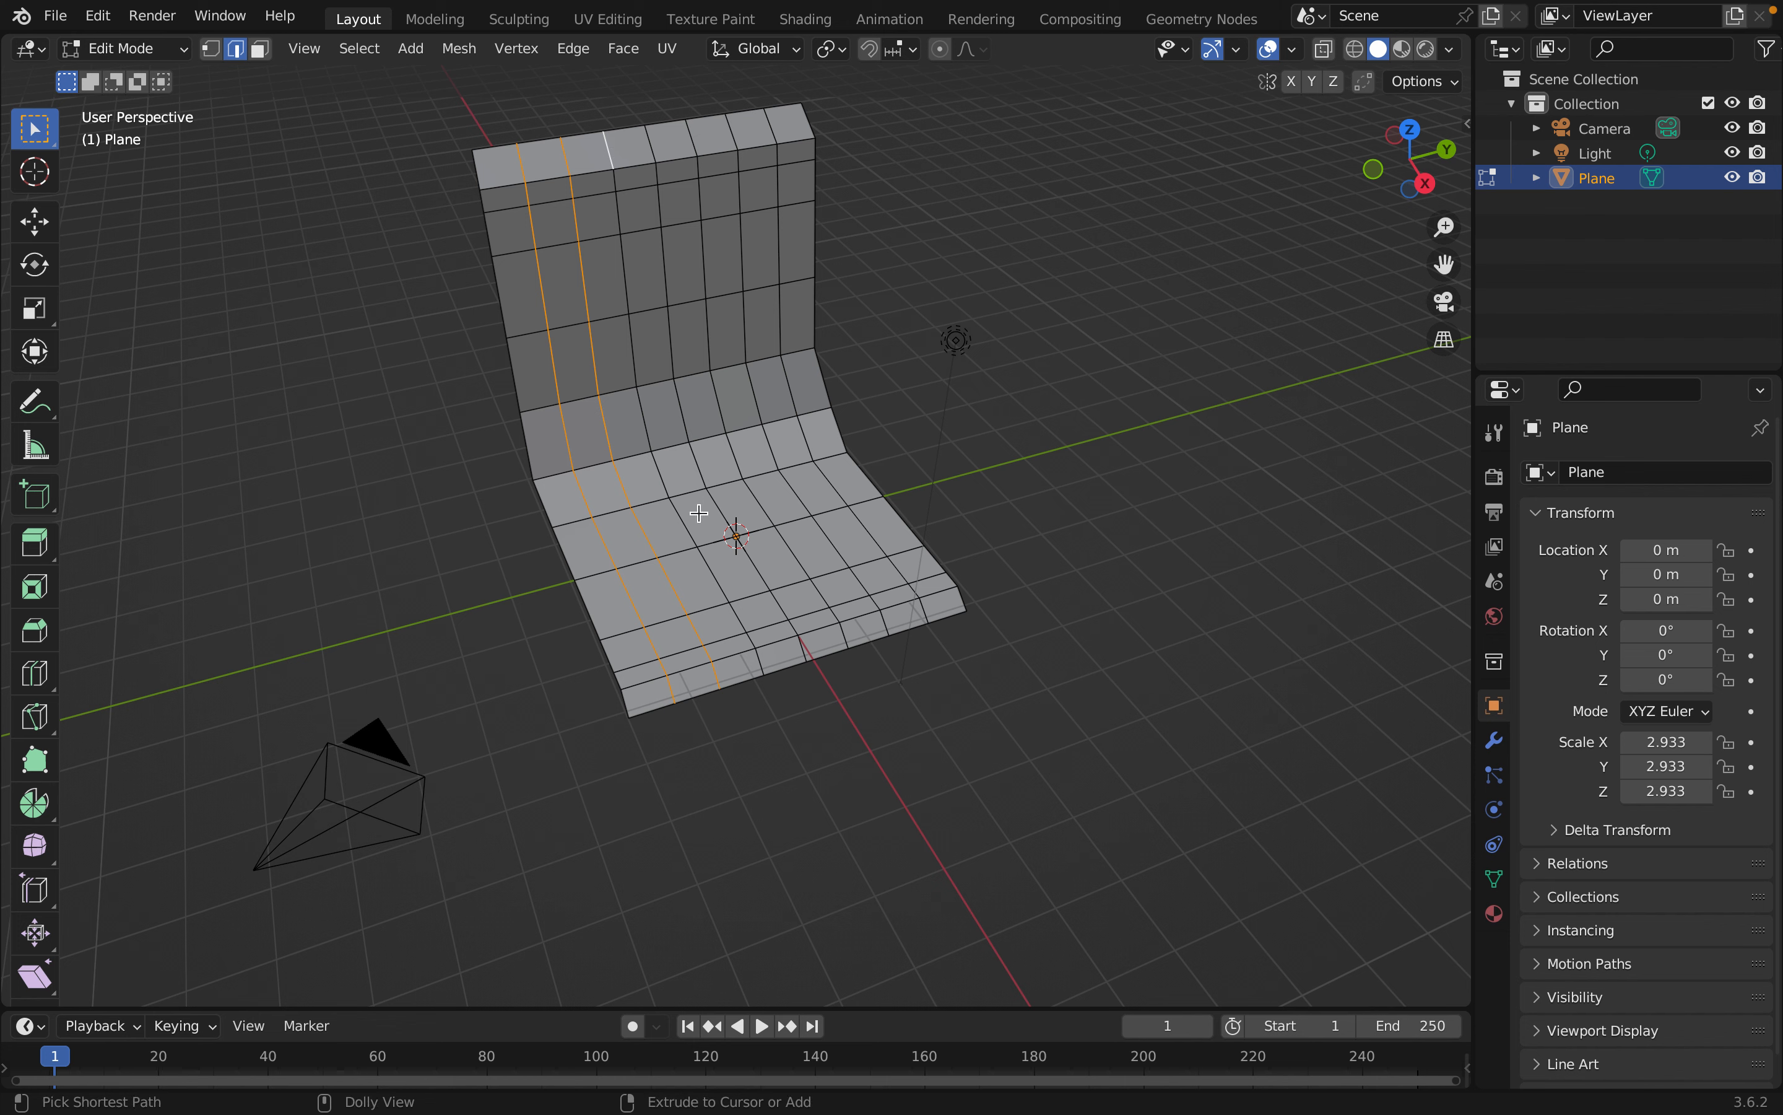
{"action": "left_click", "coordinate": [763, 662], "text": "ctrl"}
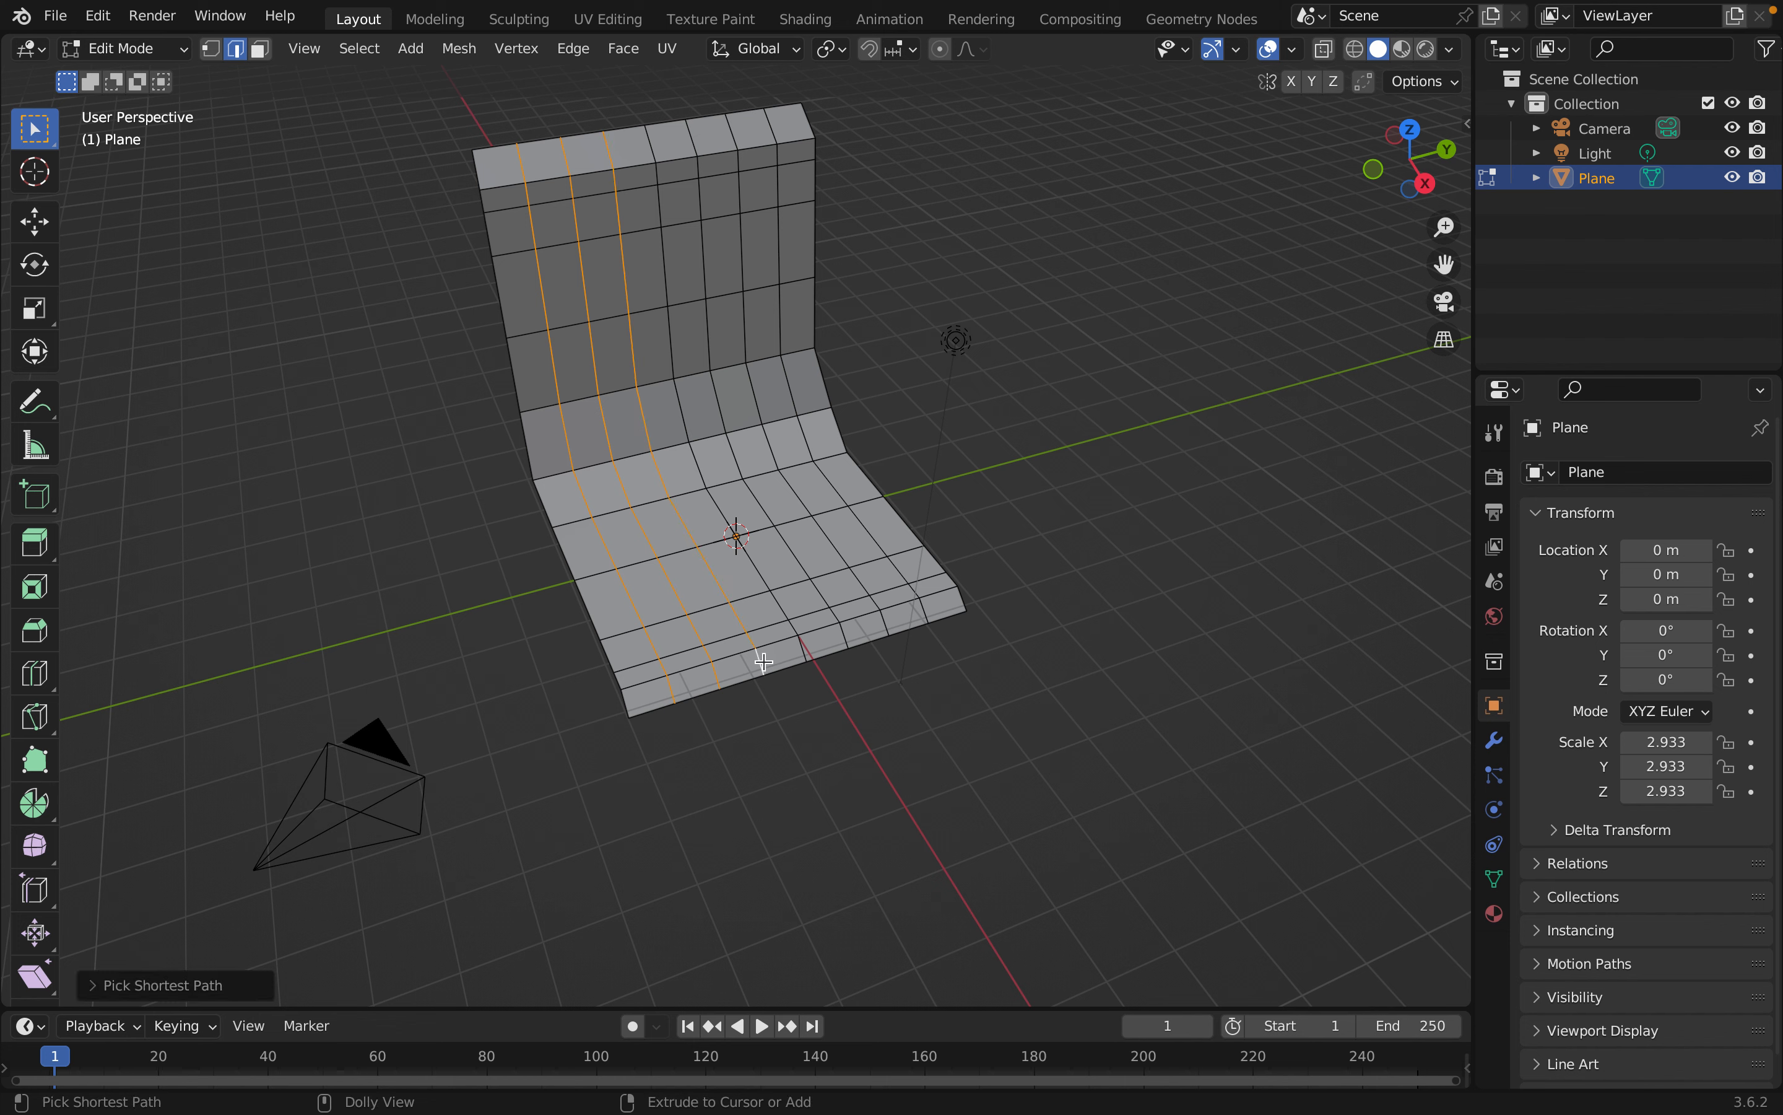
{"action": "left_click", "coordinate": [651, 146], "text": "shift"}
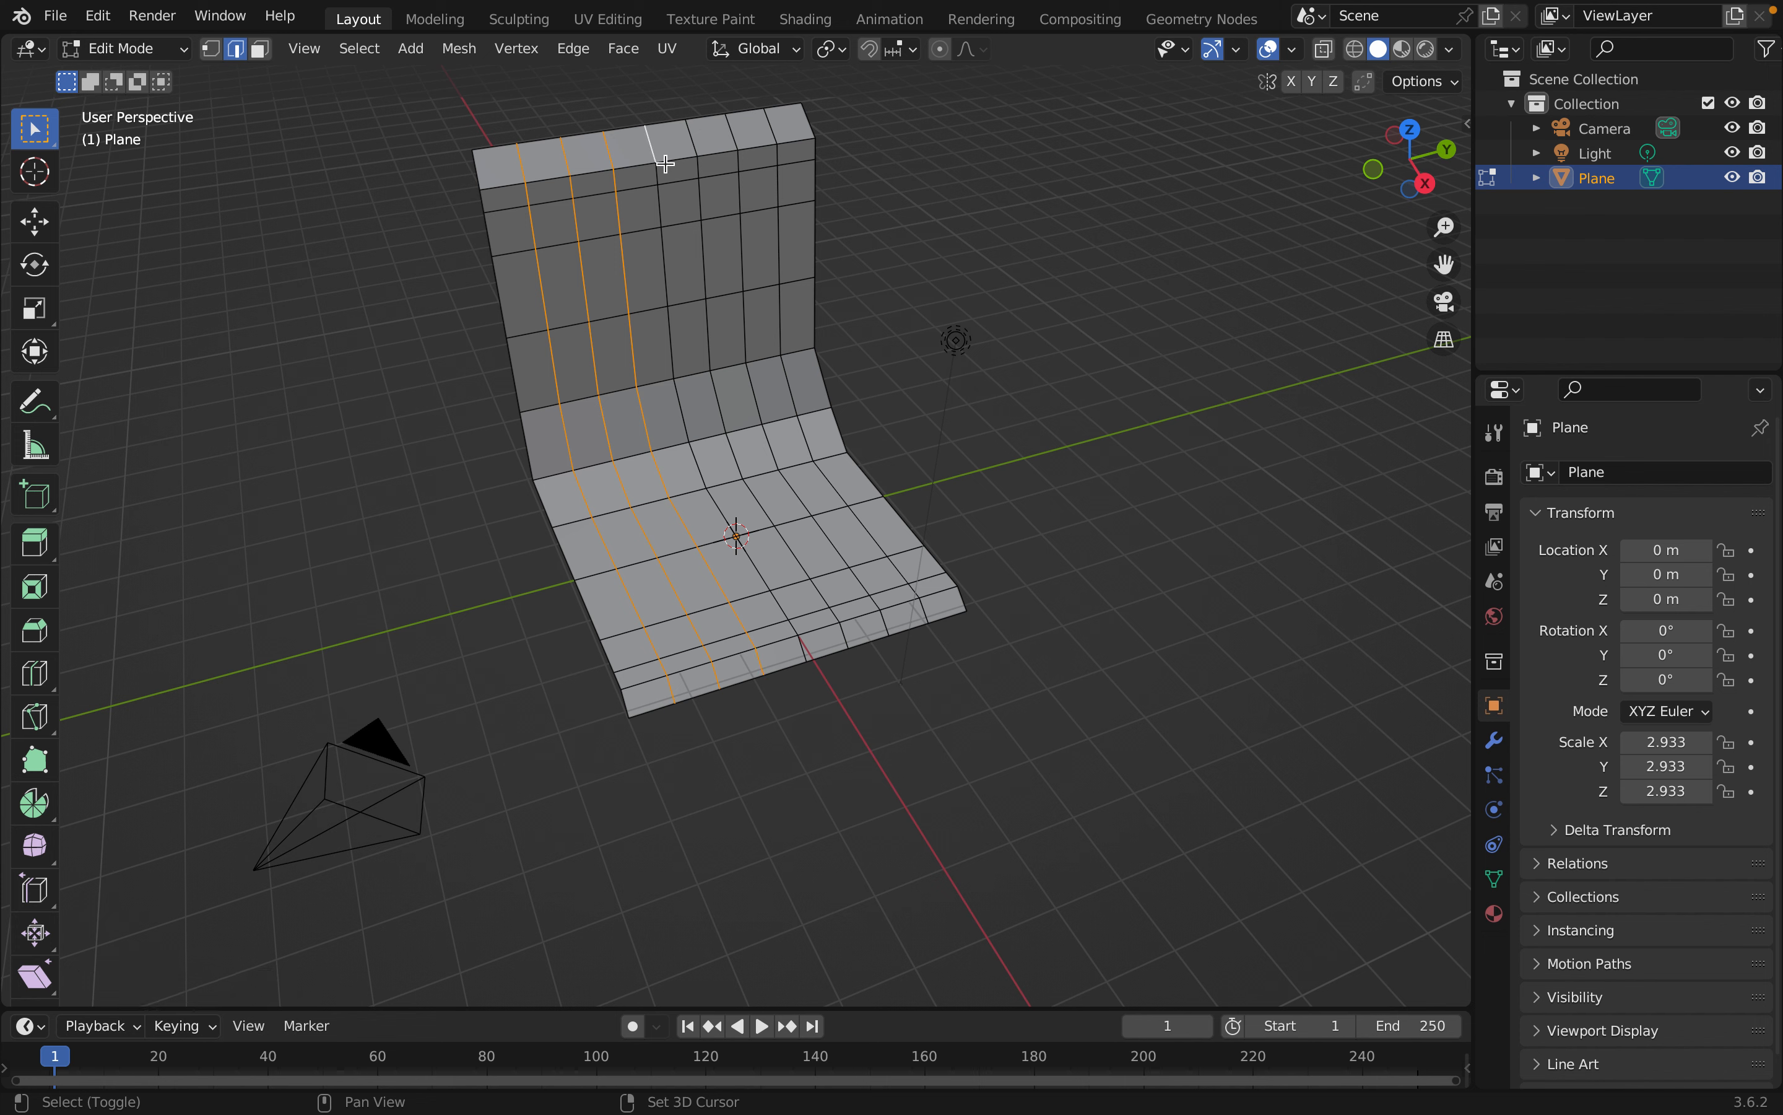
{"action": "left_click", "coordinate": [800, 646], "text": "ctrl"}
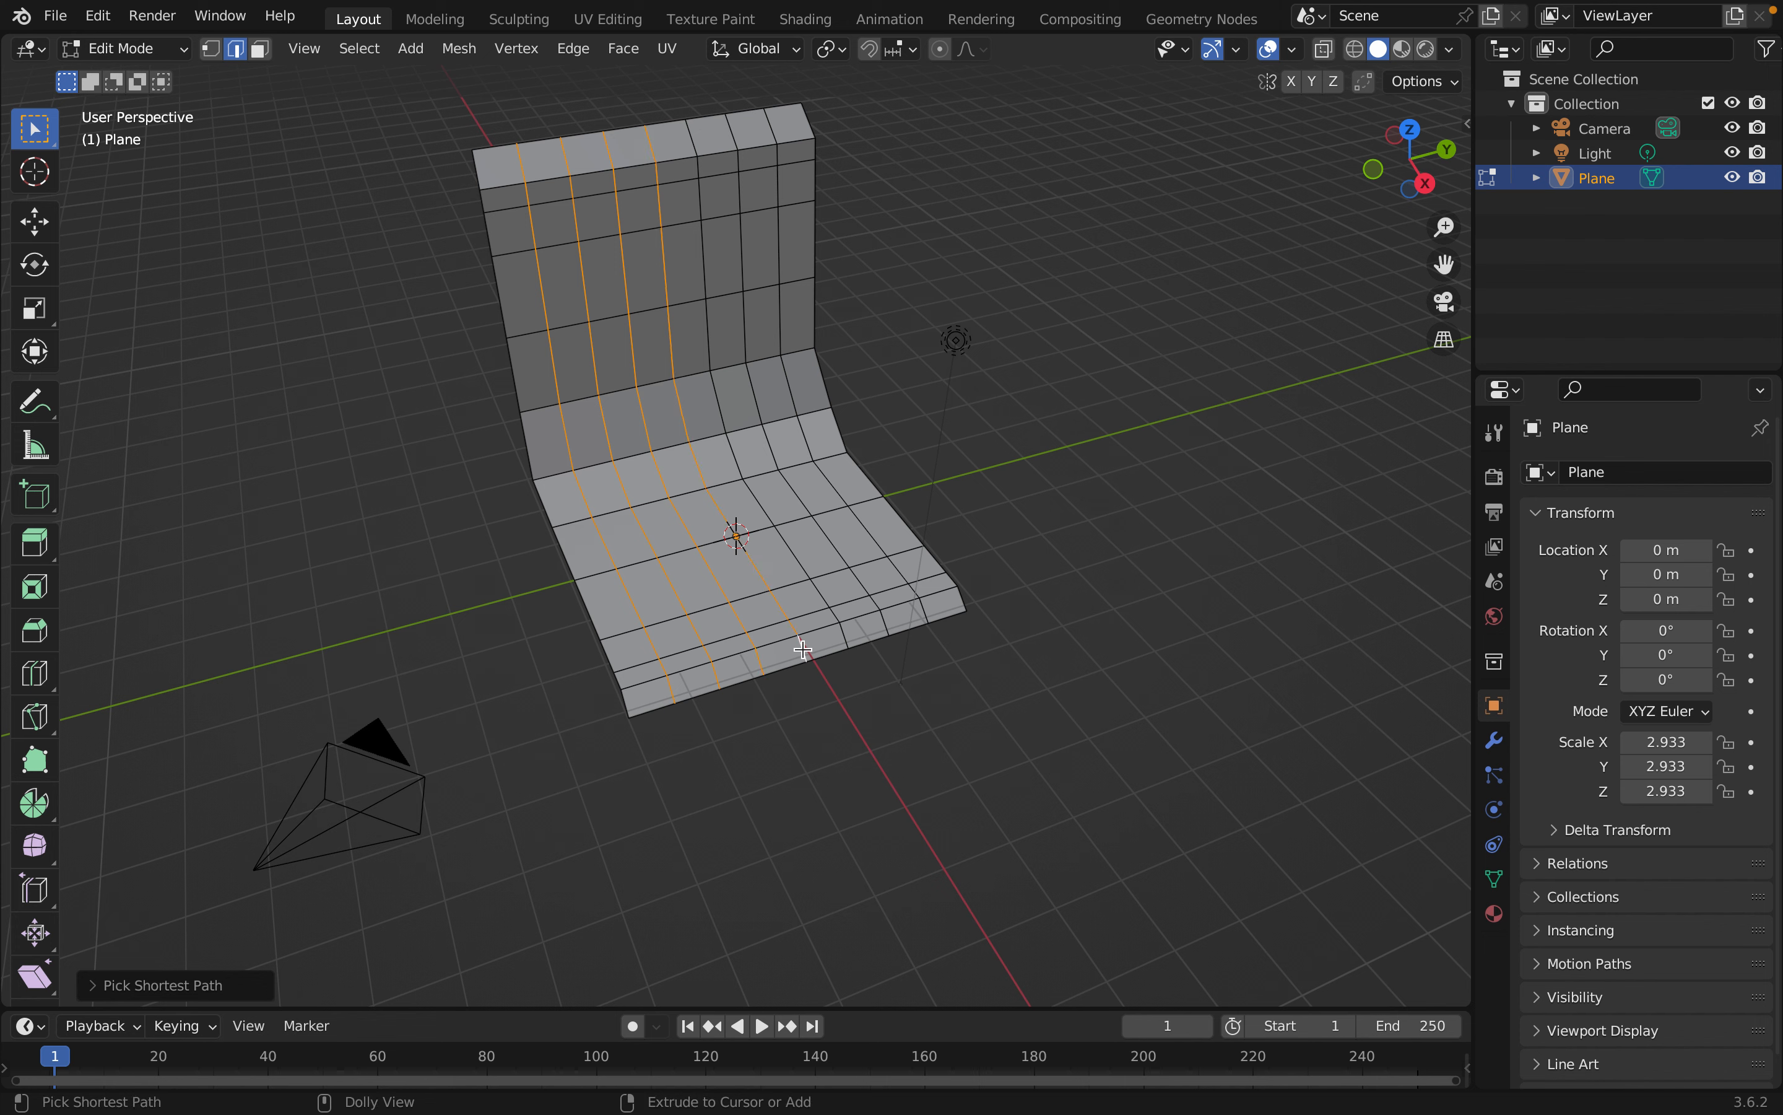
{"action": "left_click", "coordinate": [697, 136], "text": "shift"}
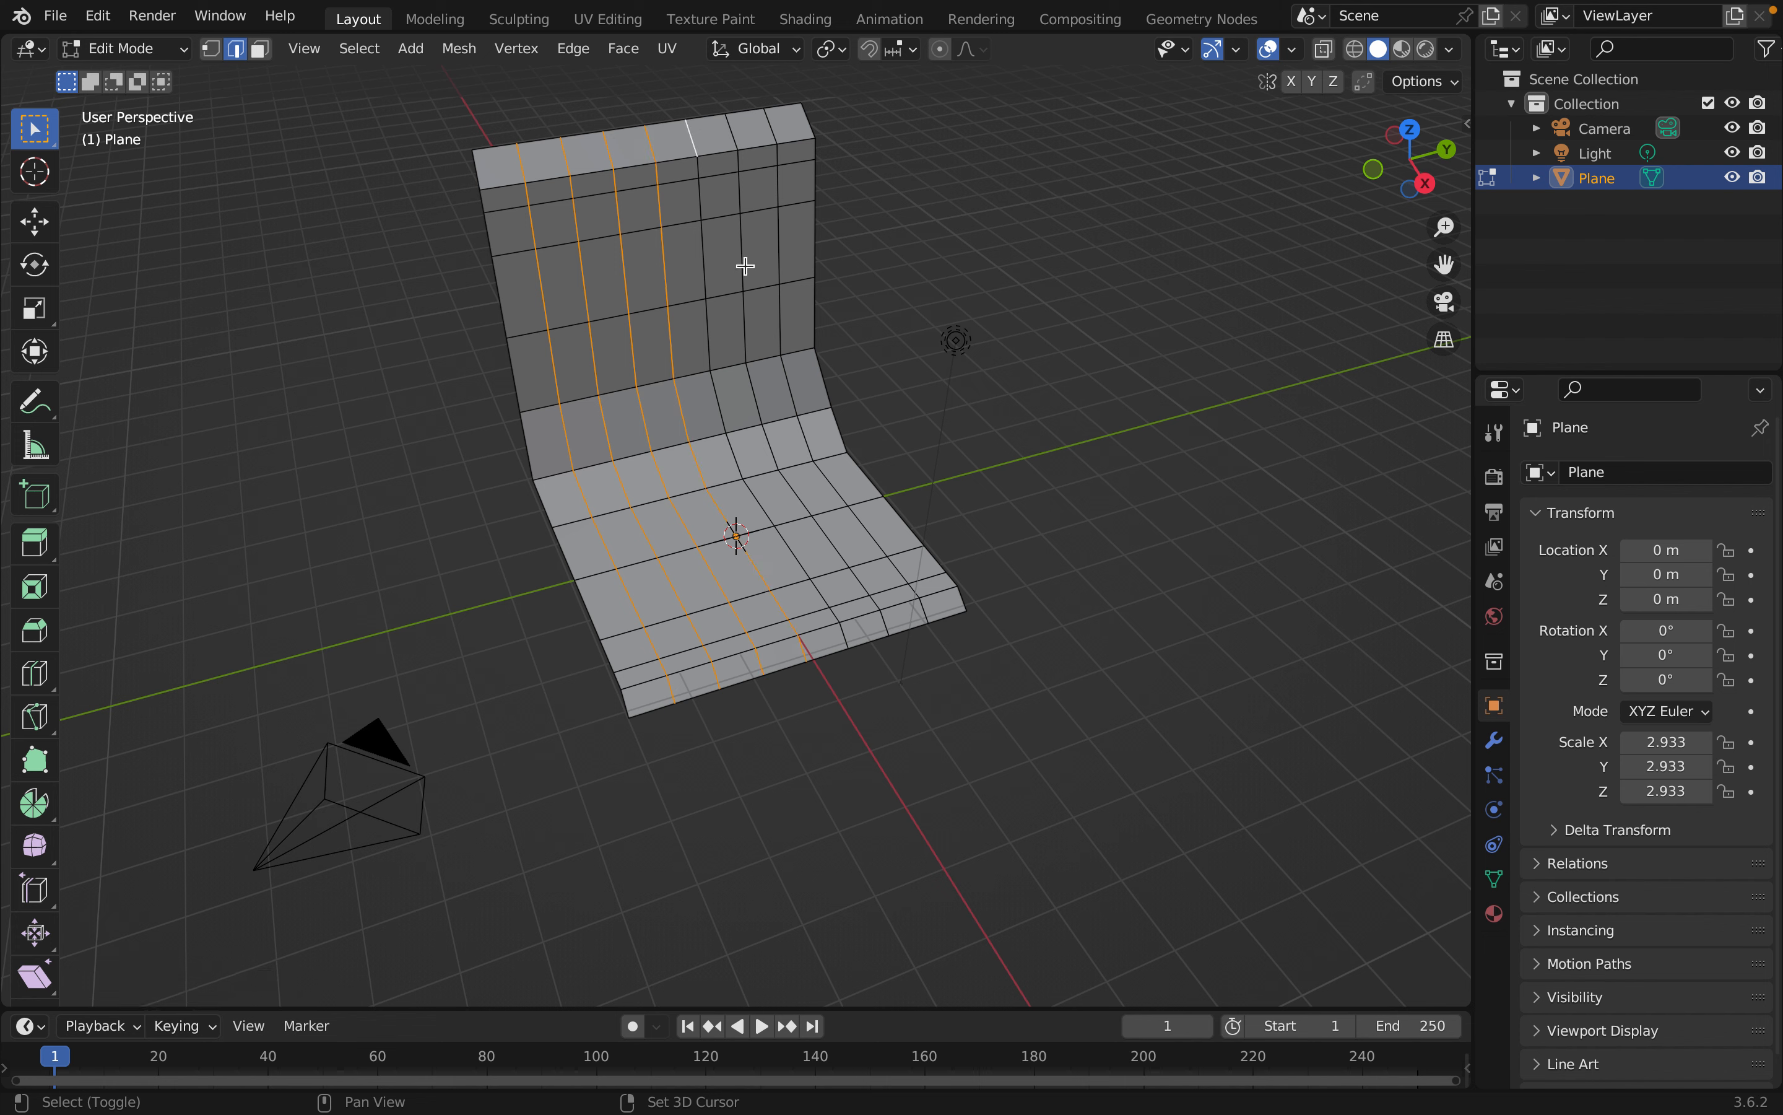
{"action": "left_click", "coordinate": [845, 630], "text": "ctrl"}
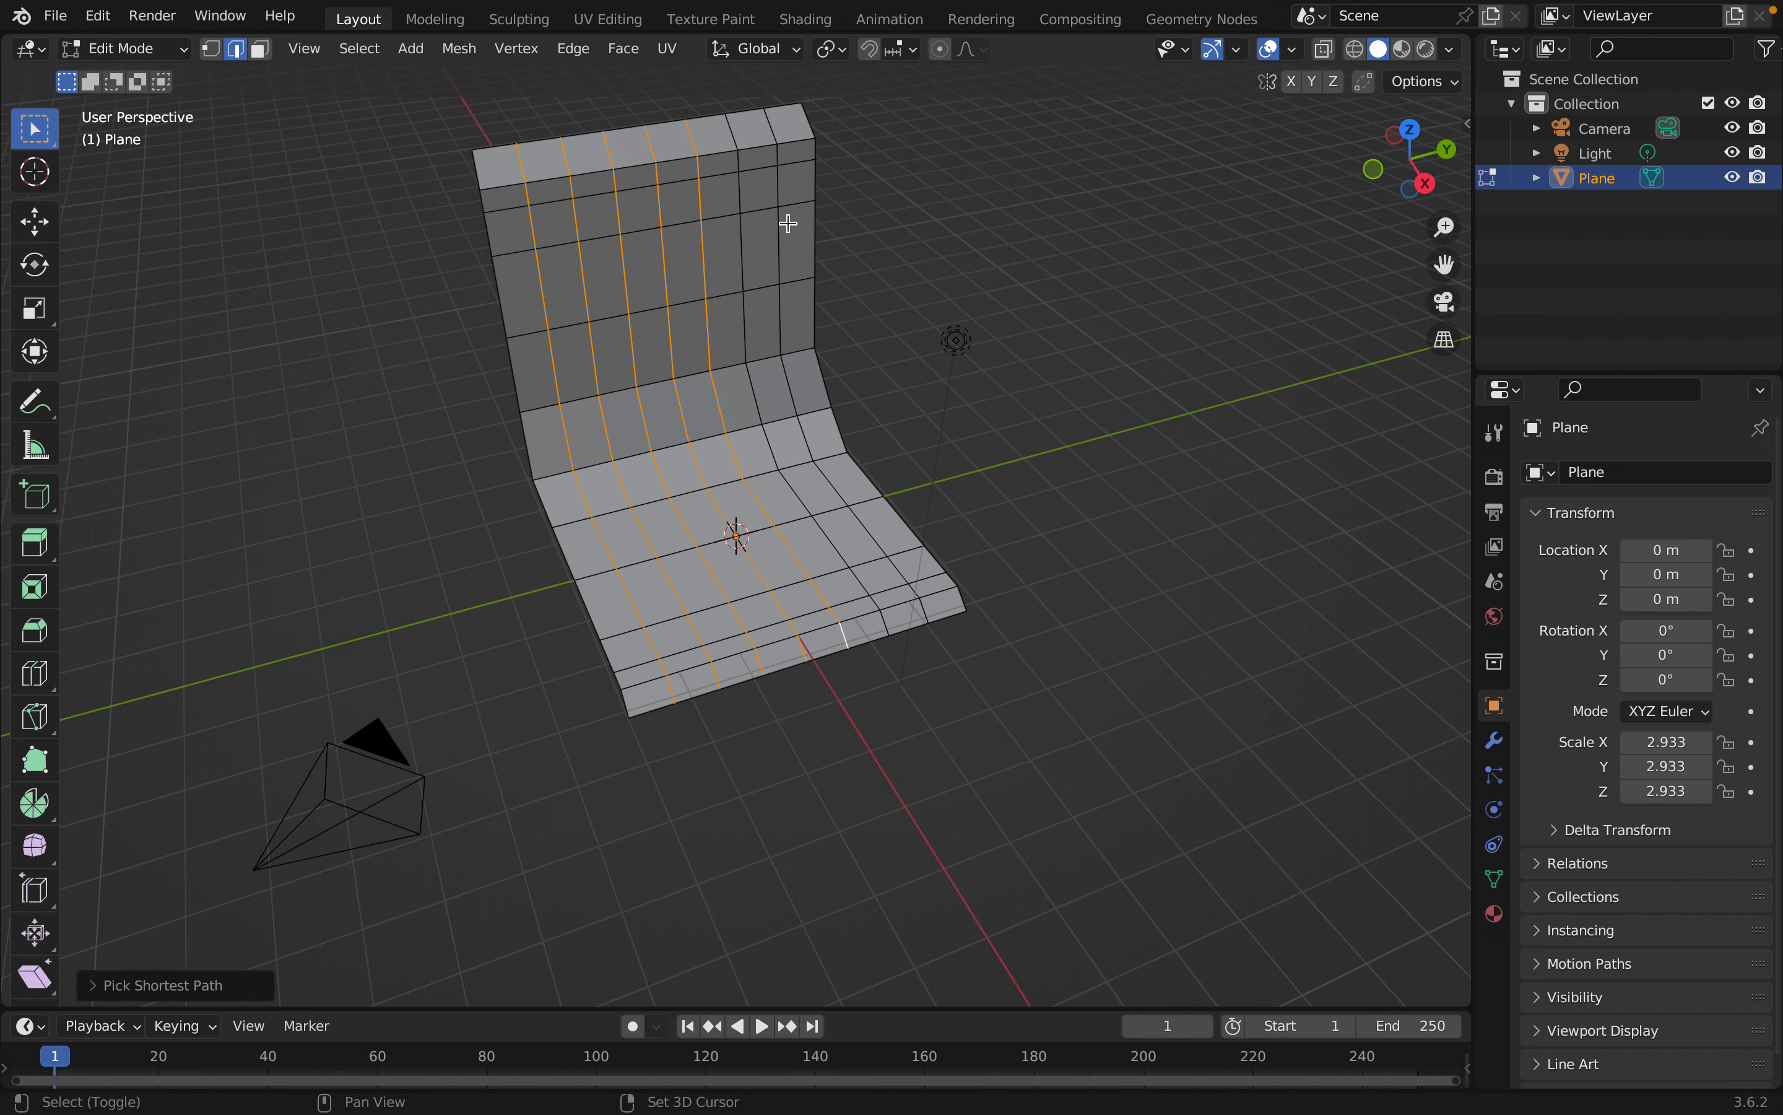
{"action": "left_click", "coordinate": [735, 127], "text": "shift"}
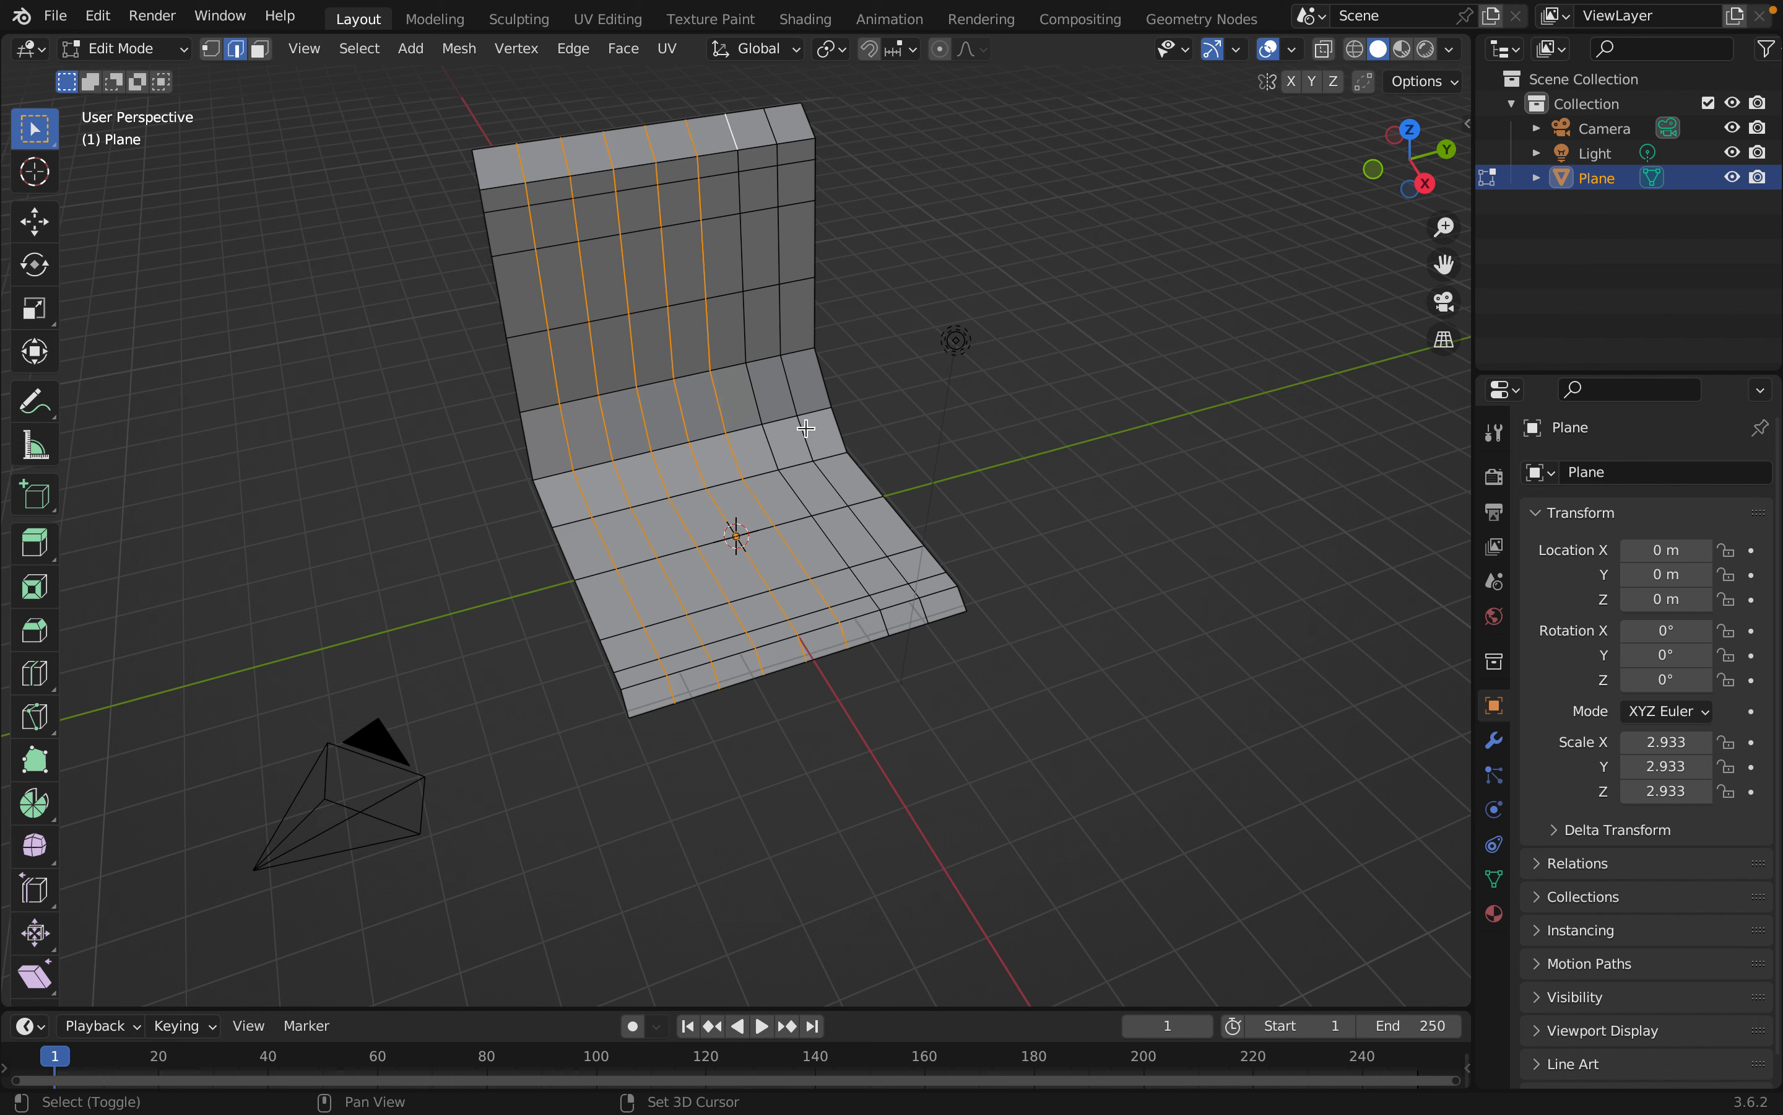
{"action": "left_click", "coordinate": [883, 627], "text": "ctrl"}
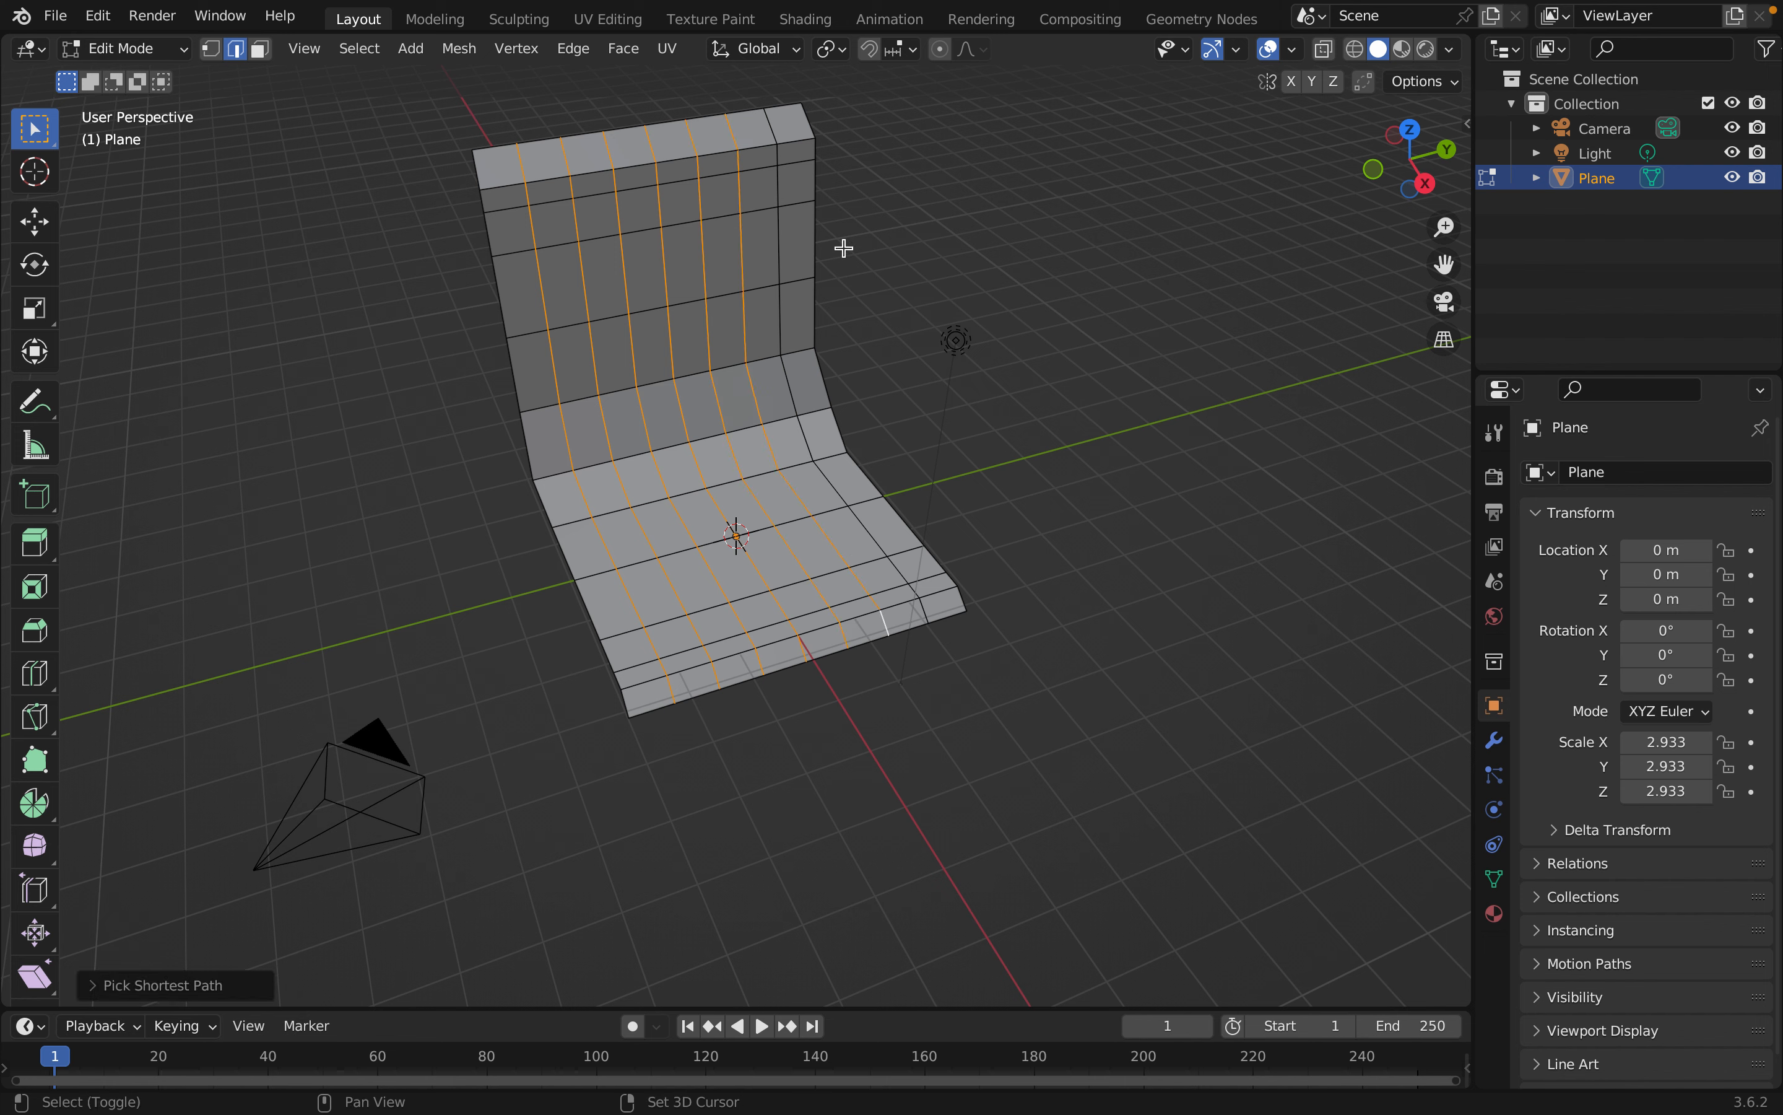
{"action": "left_click", "coordinate": [773, 125], "text": "shift"}
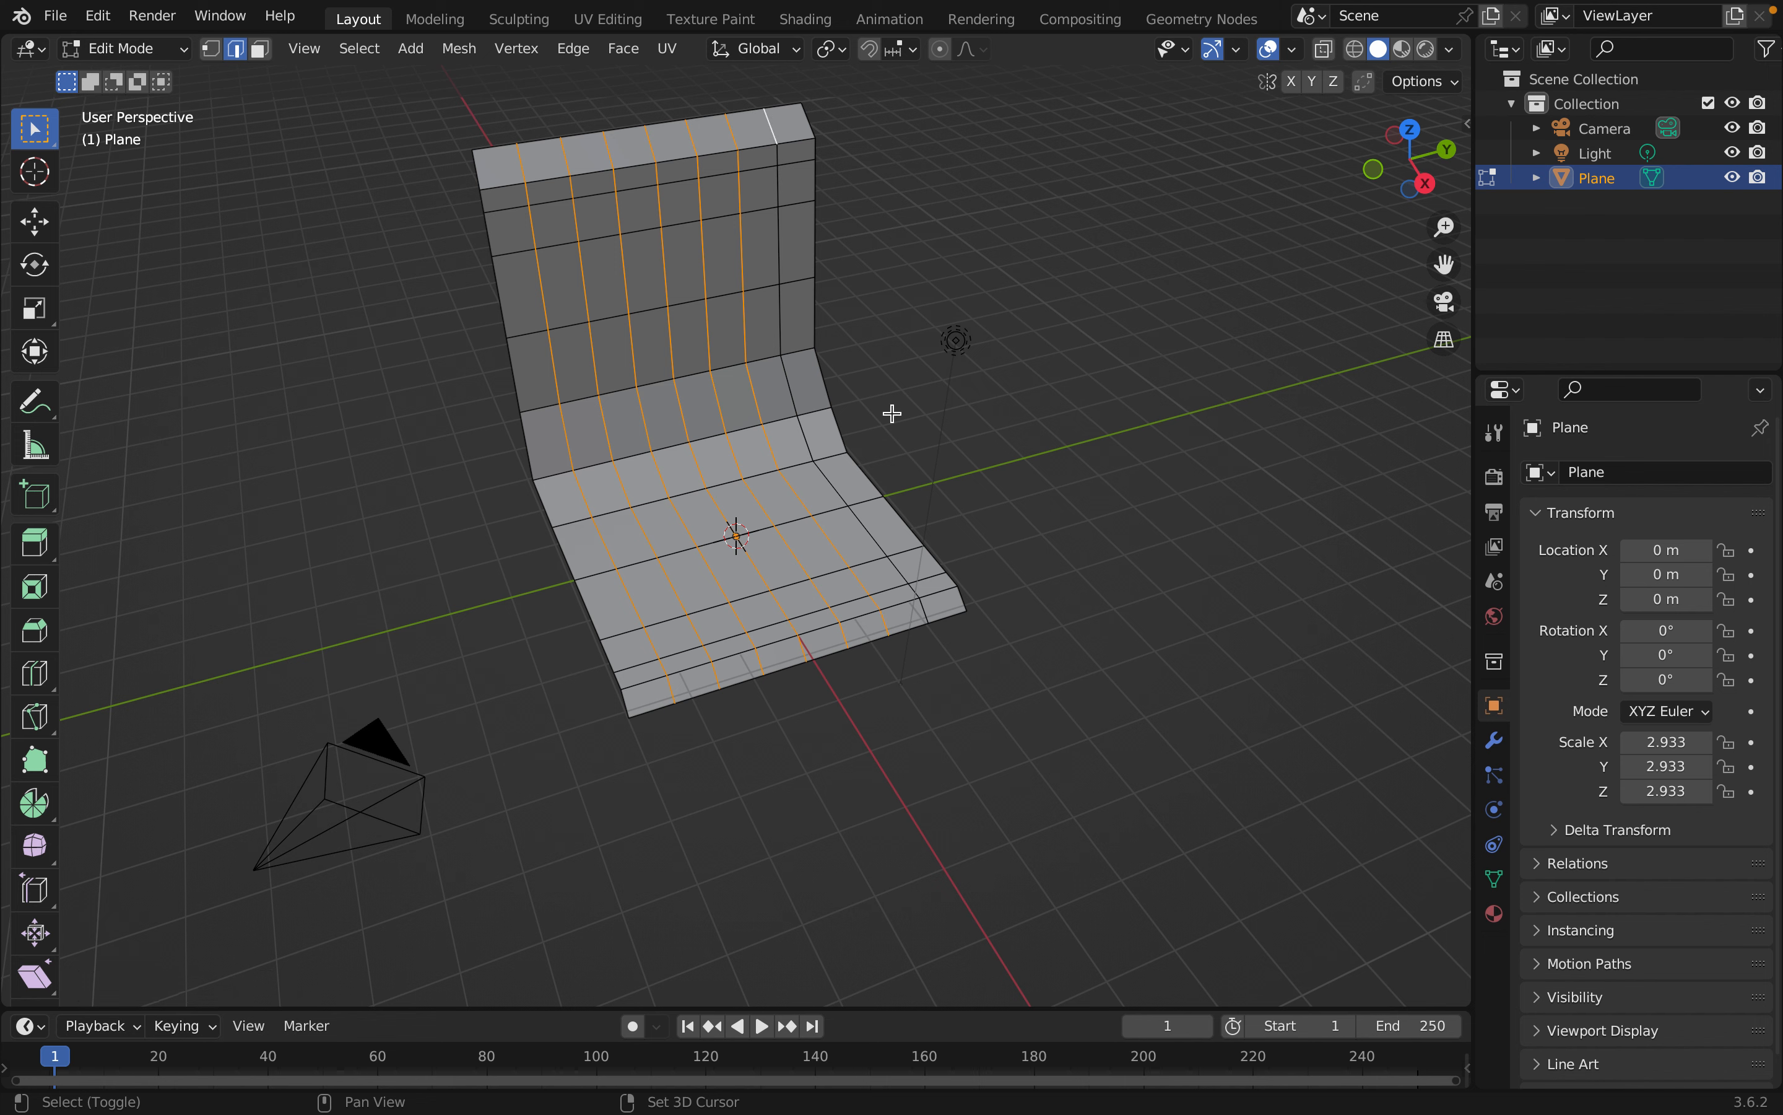
{"action": "left_click", "coordinate": [927, 605], "text": "ctrl"}
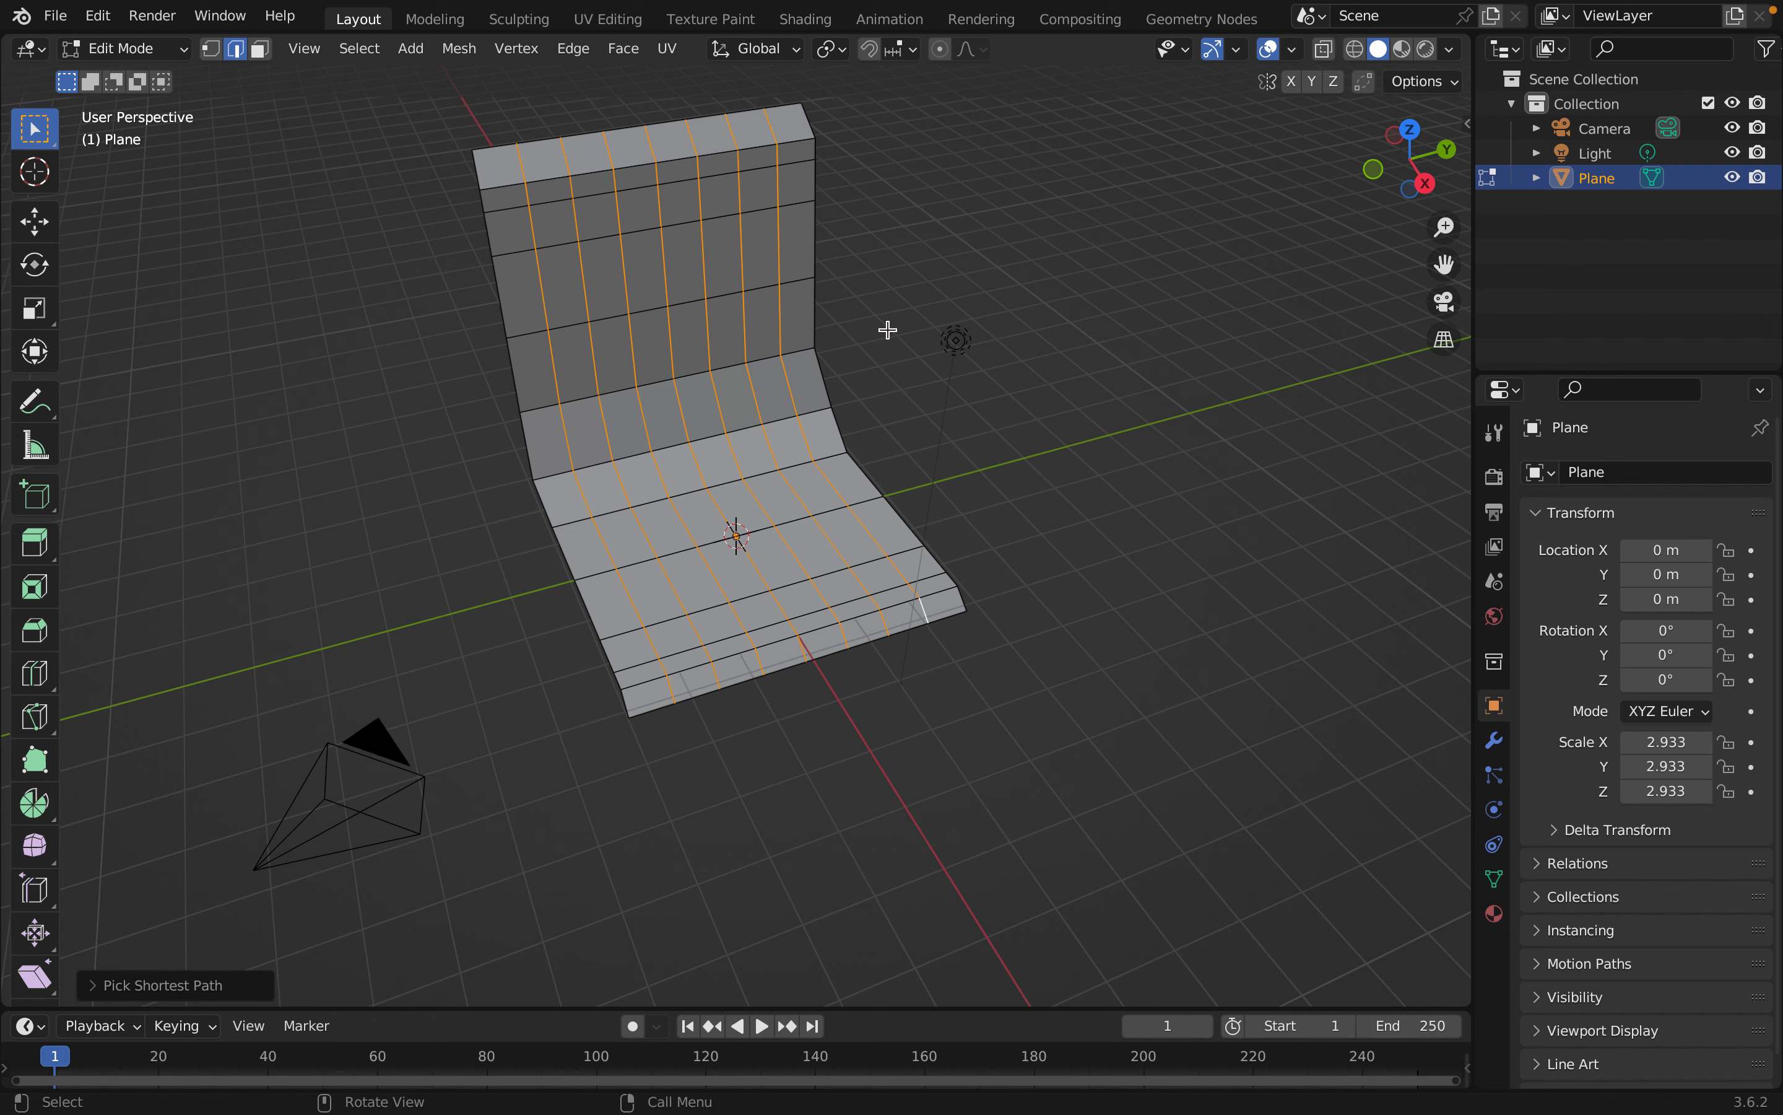
Lower the seven selected edge lines about 0.31 m along global Z, leaving raised side borders, and clear the selection
{"action": "key", "text": "g"}
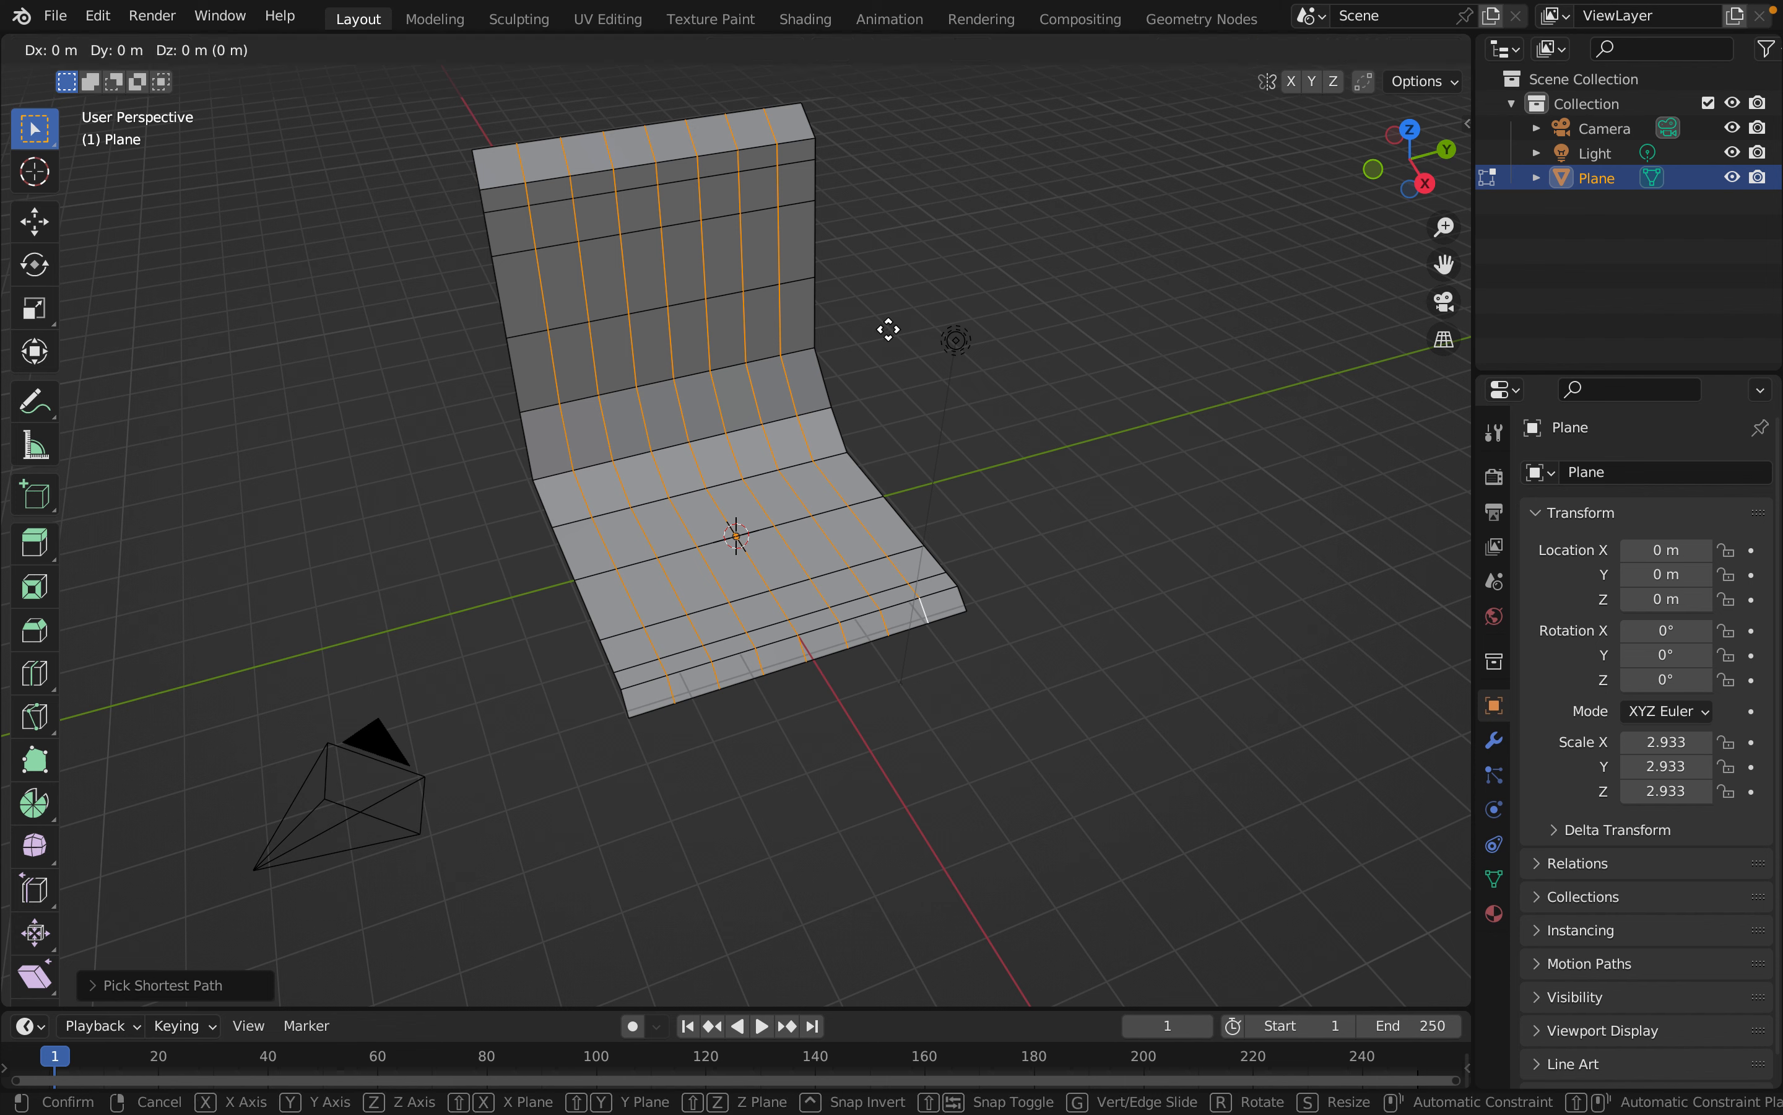
{"action": "key", "text": "z"}
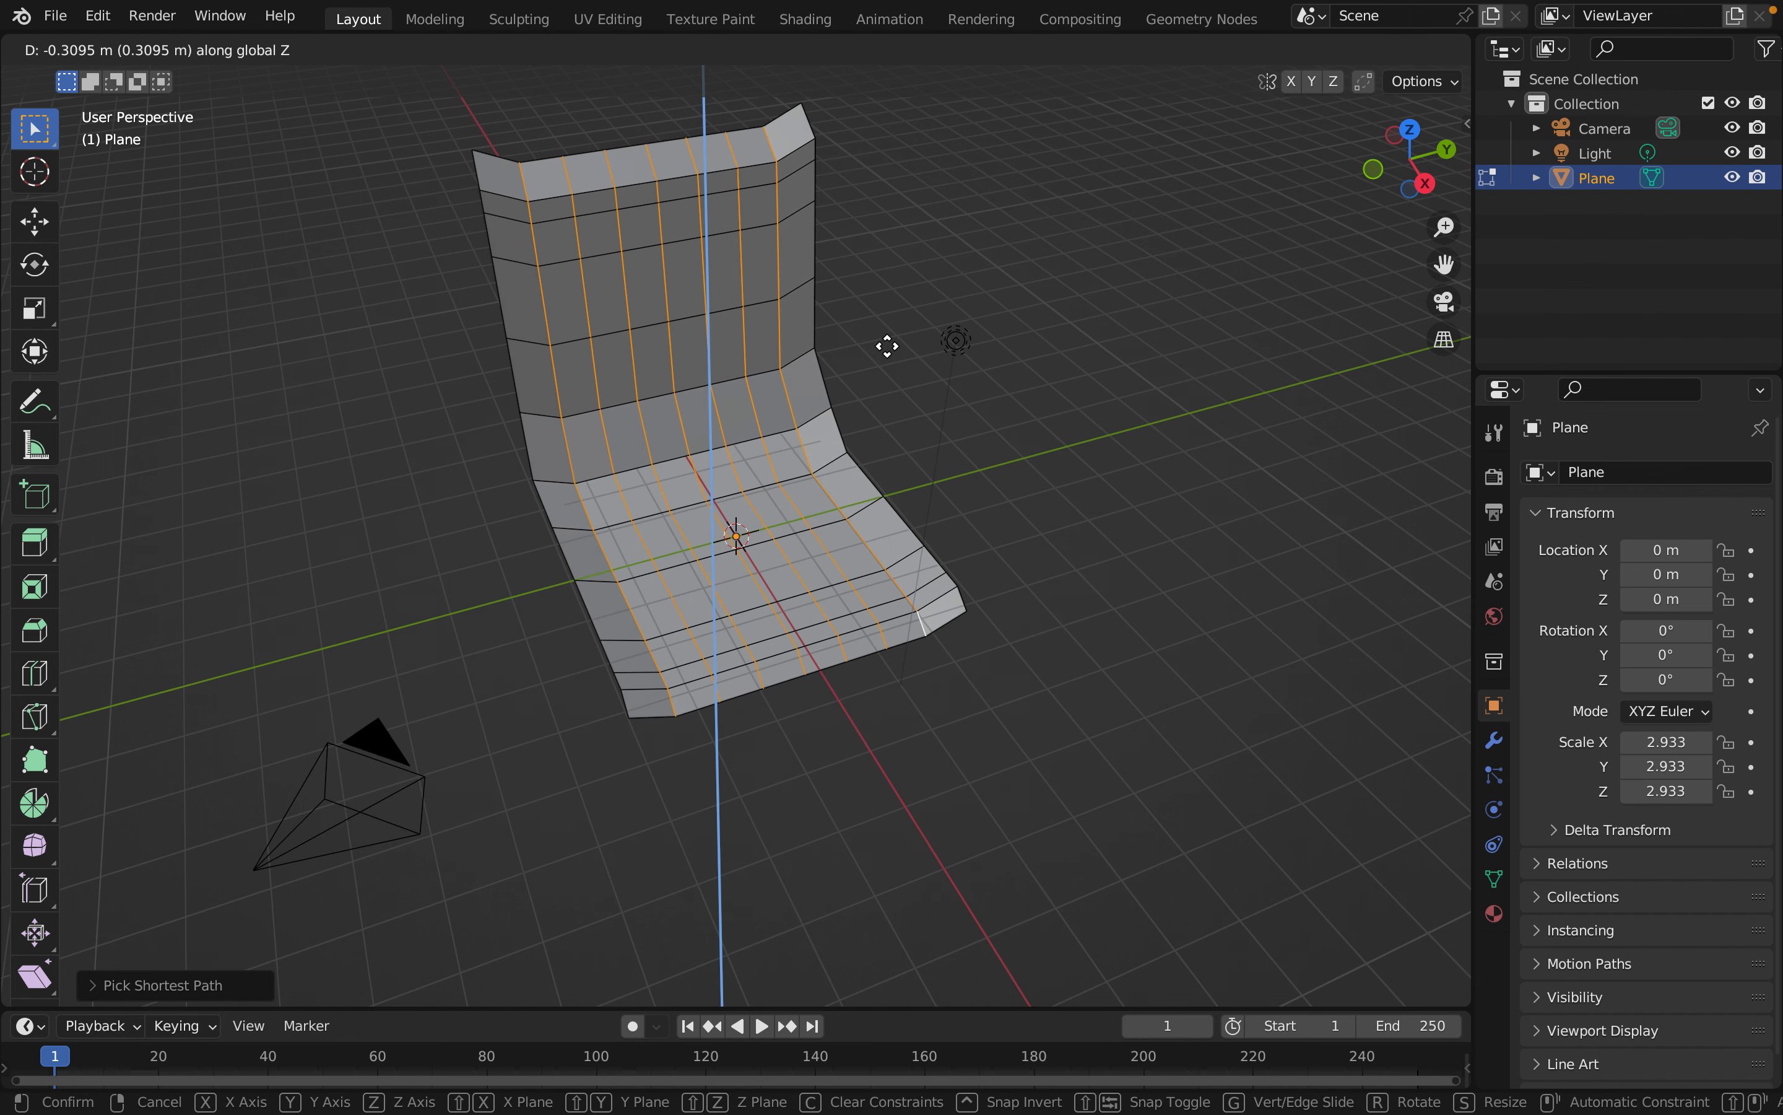
{"action": "left_click", "coordinate": [886, 347]}
{"action": "left_click", "coordinate": [887, 350]}
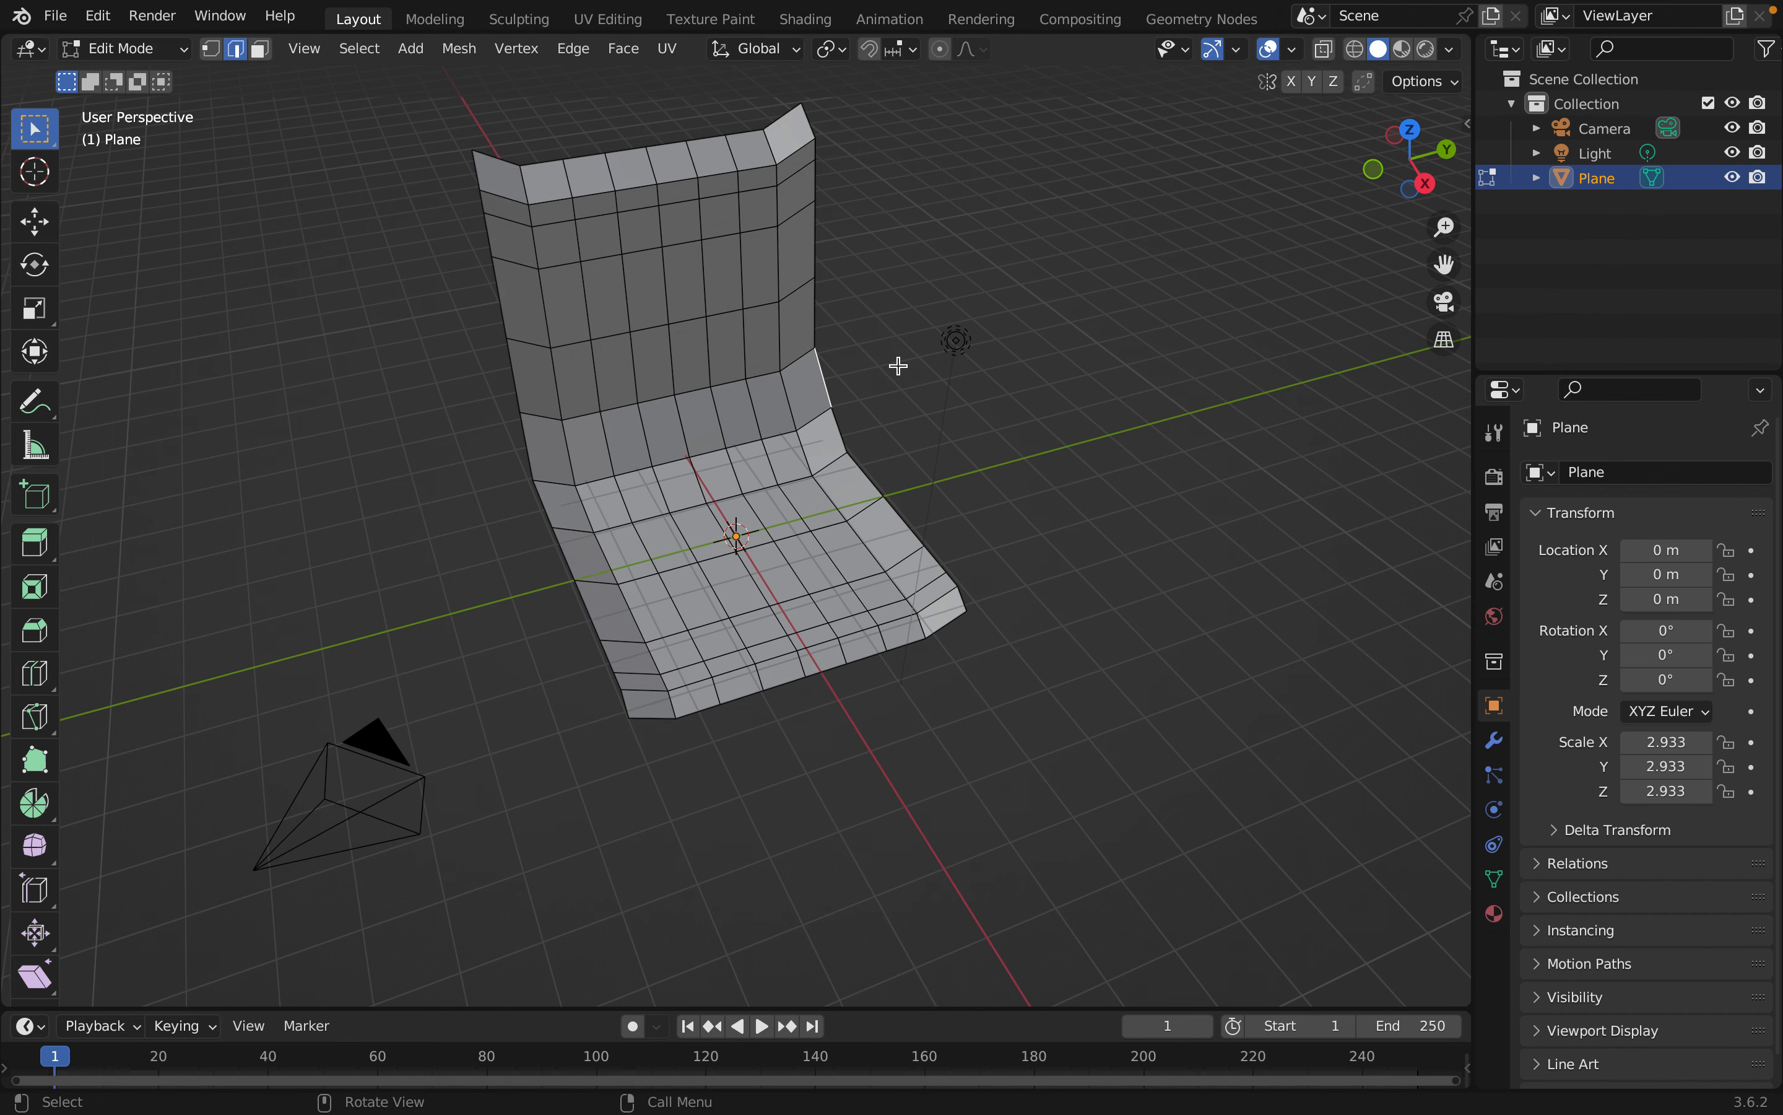
Select the whole seat mesh, bevel all its edges with one segment and a width of about 0.077 m, and clear the selection
{"action": "middle_click_drag", "start_coordinate": [1127, 587], "coordinate": [1035, 597]}
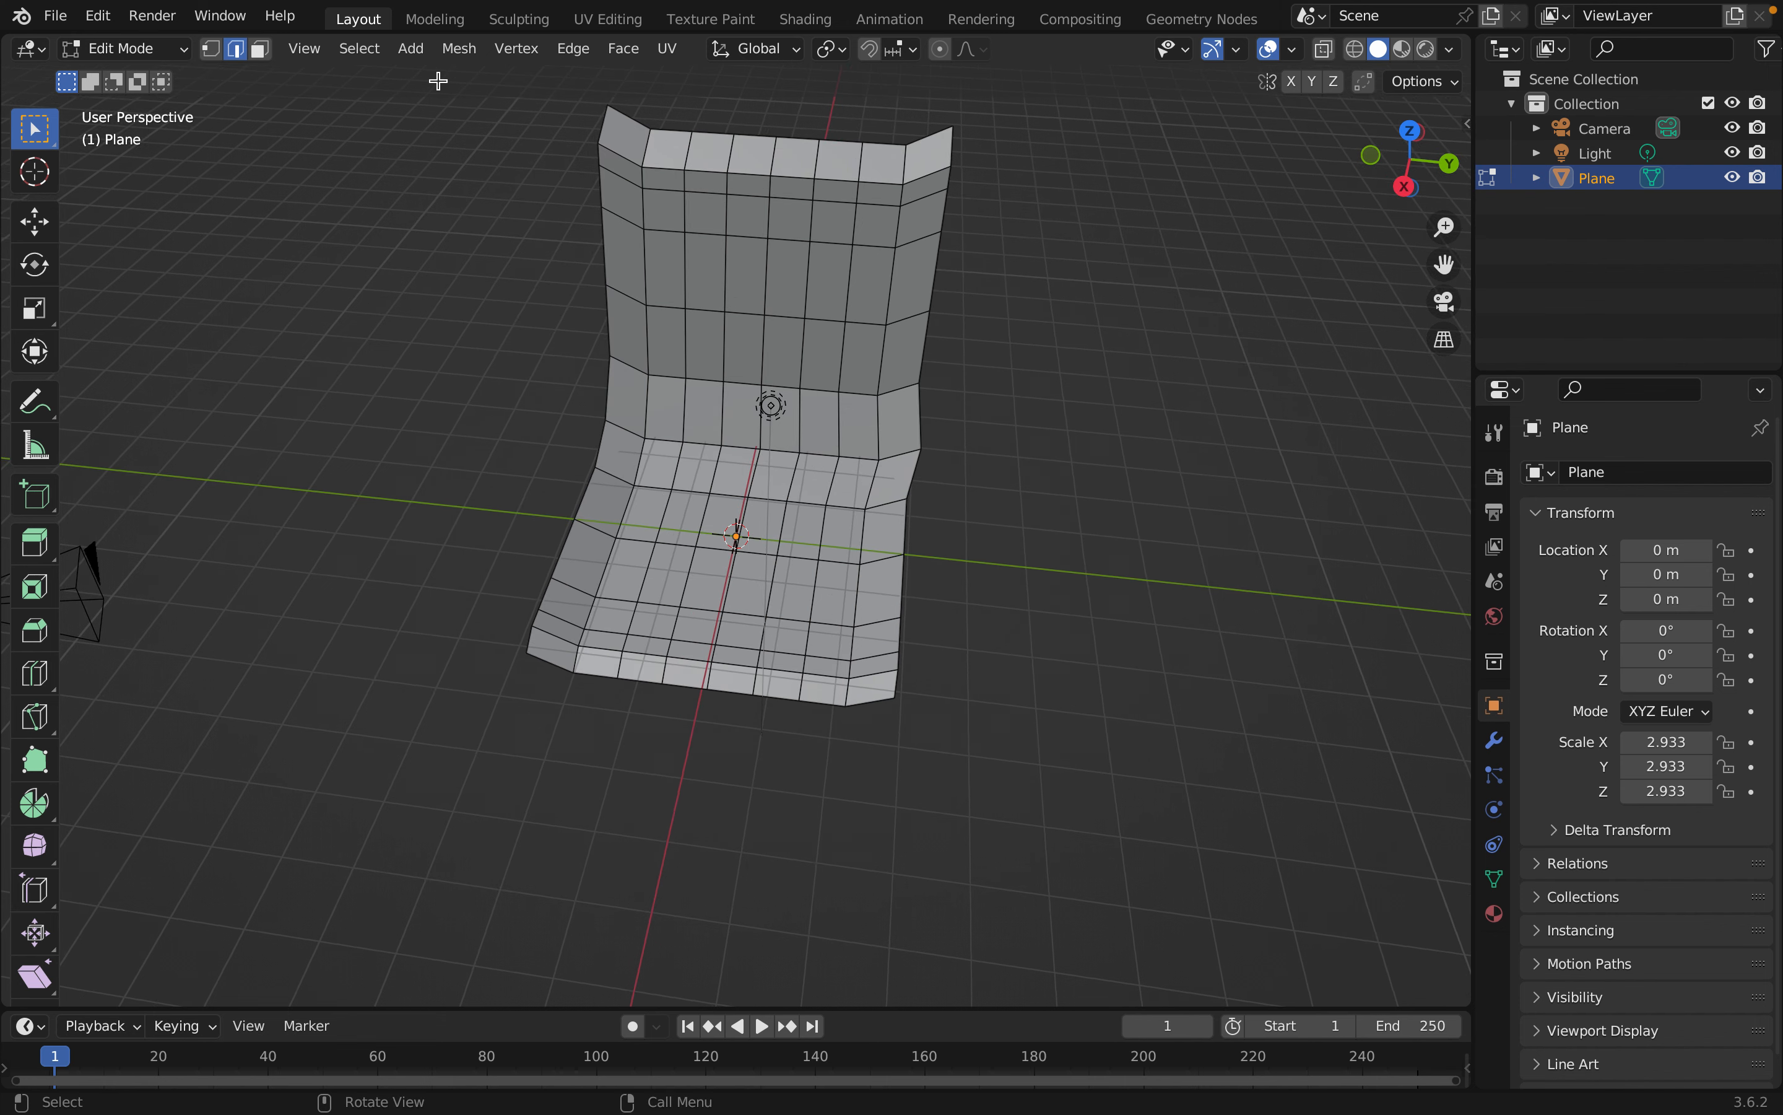
{"action": "scroll", "coordinate": [480, 312], "scroll_direction": "down", "scroll_amount": 3}
{"action": "left_click_drag", "start_coordinate": [498, 127], "coordinate": [979, 801]}
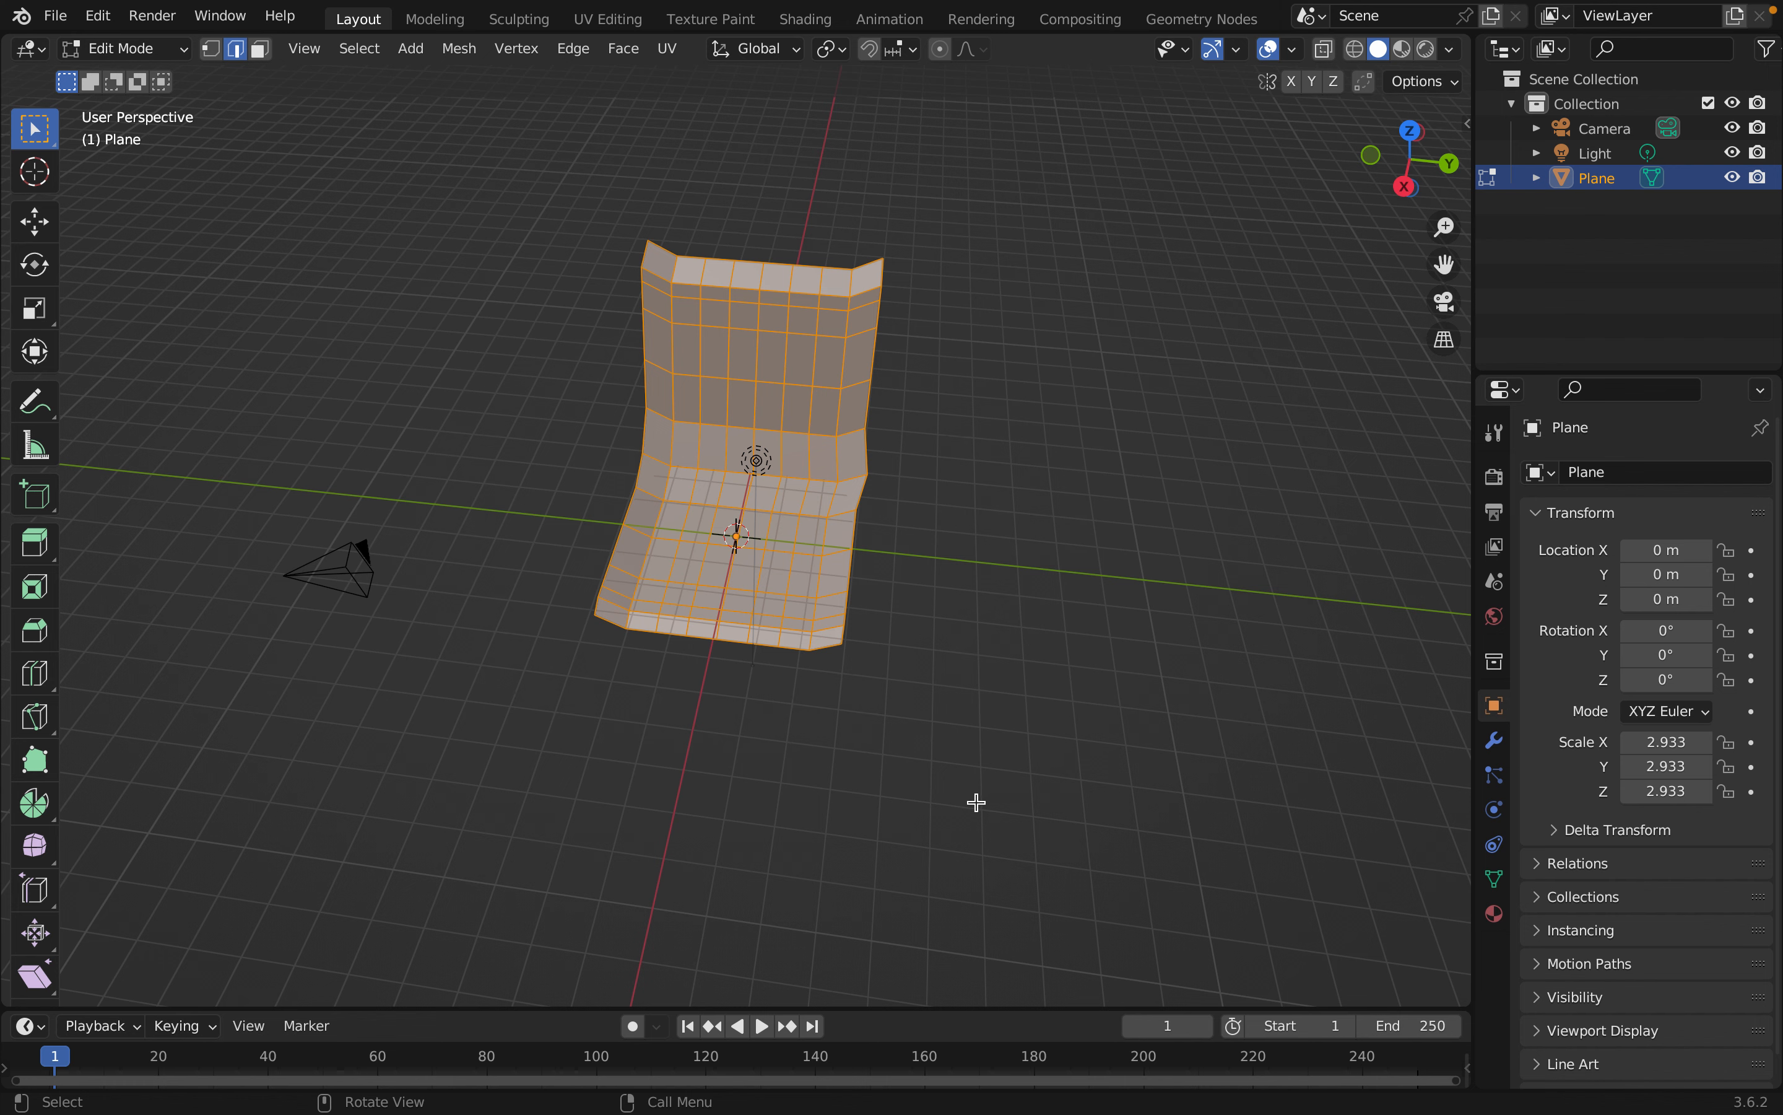
{"action": "key", "text": "ctrl"}
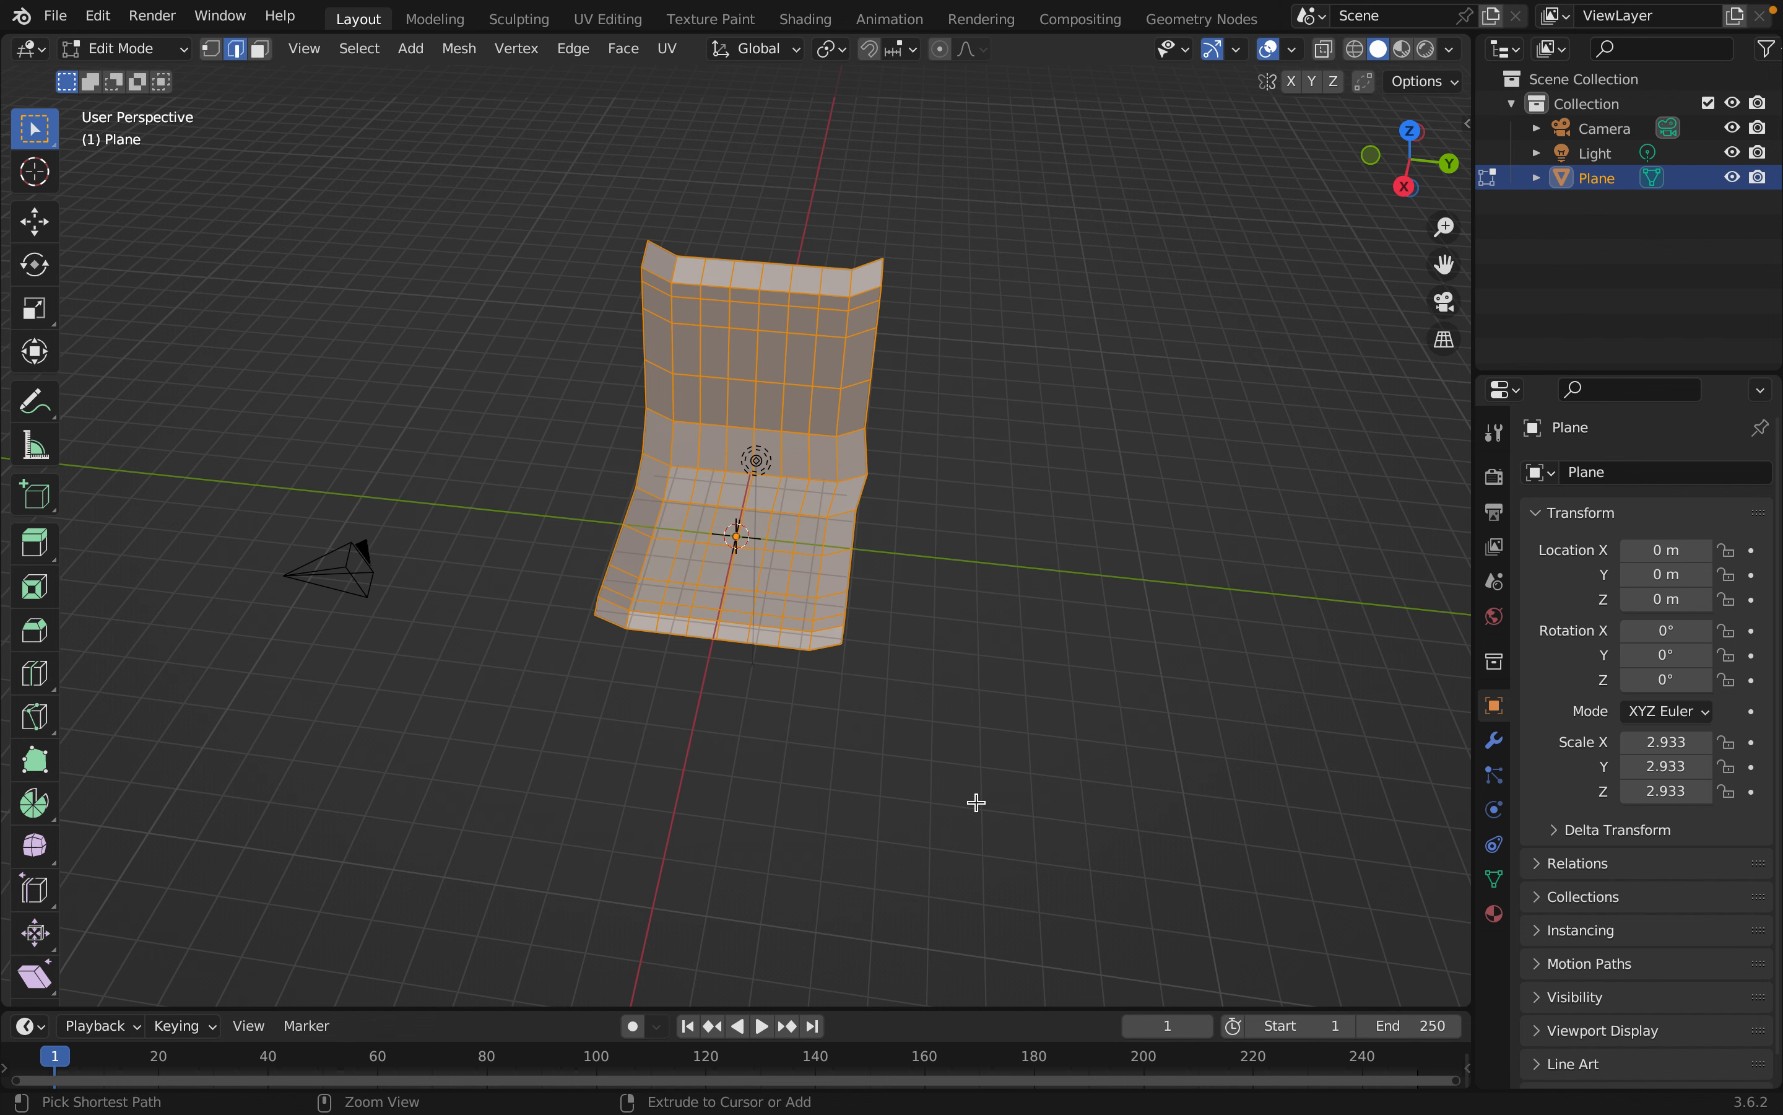
{"action": "key", "text": "ctrl+b"}
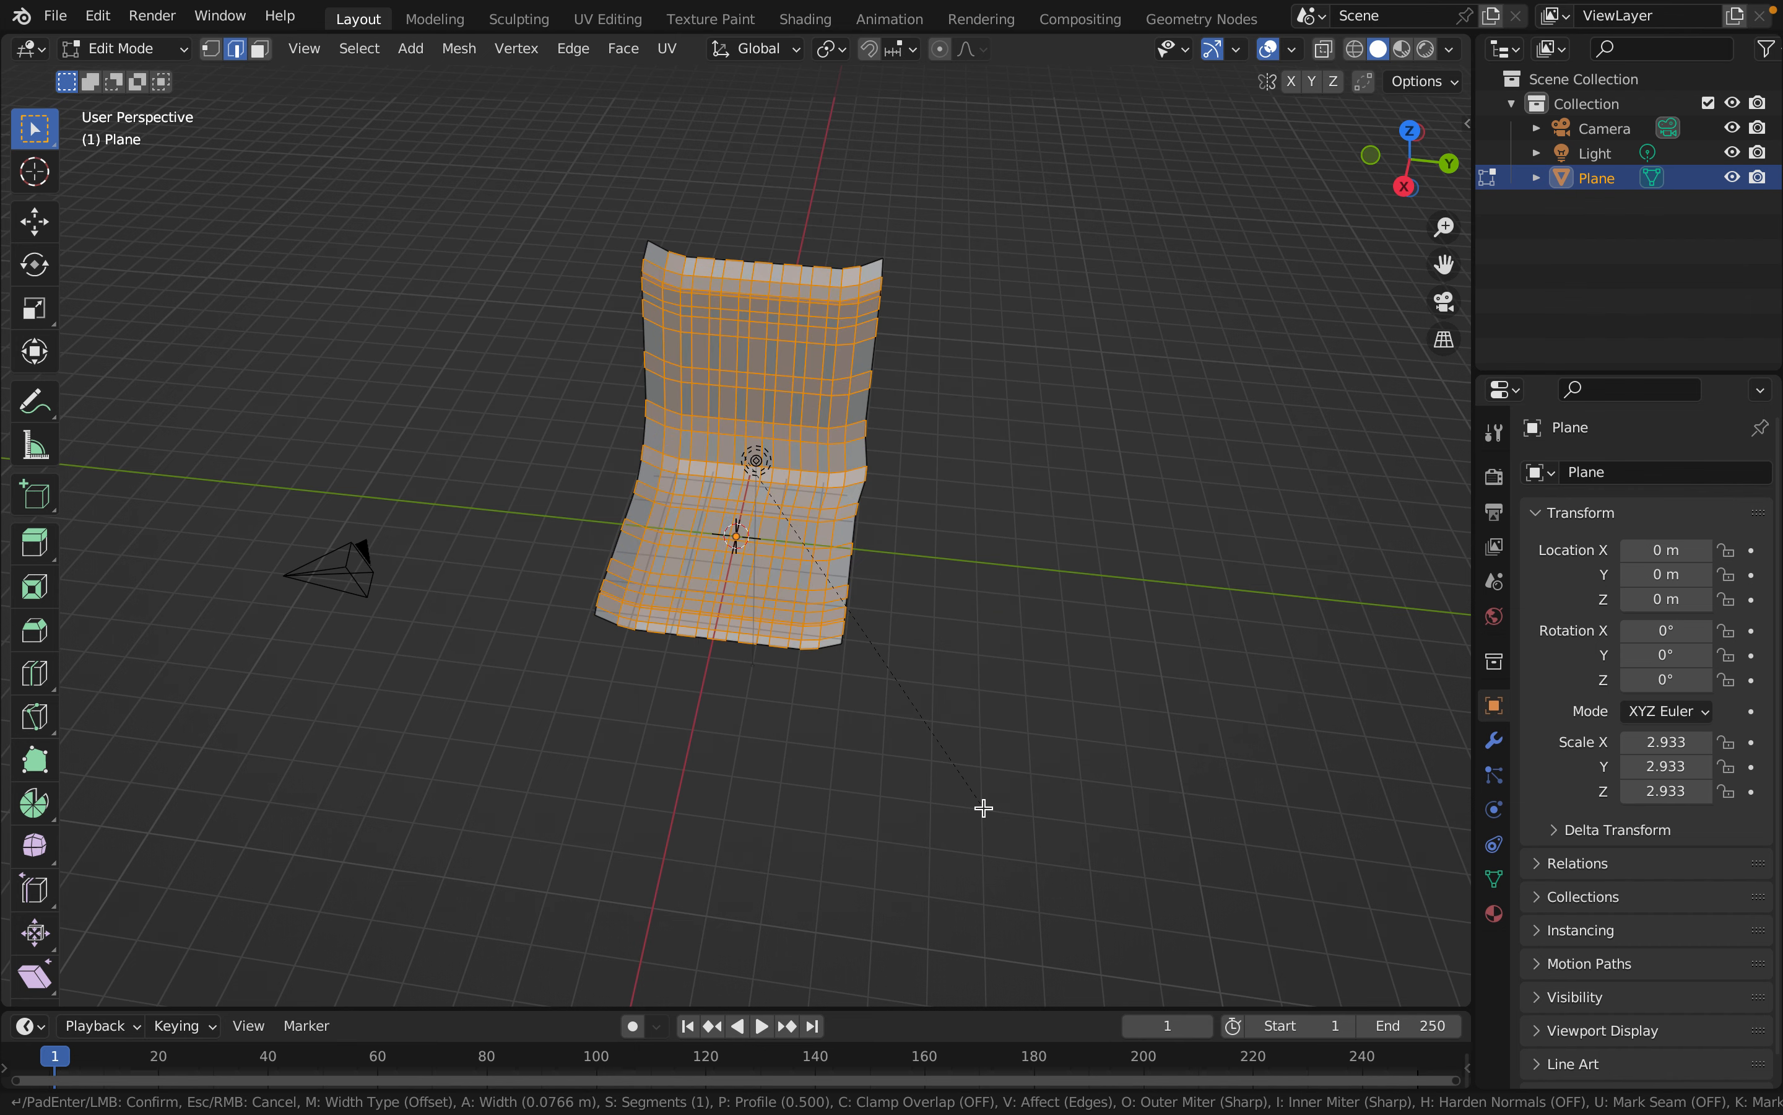
{"action": "left_click", "coordinate": [983, 808]}
{"action": "key", "text": "alt+a"}
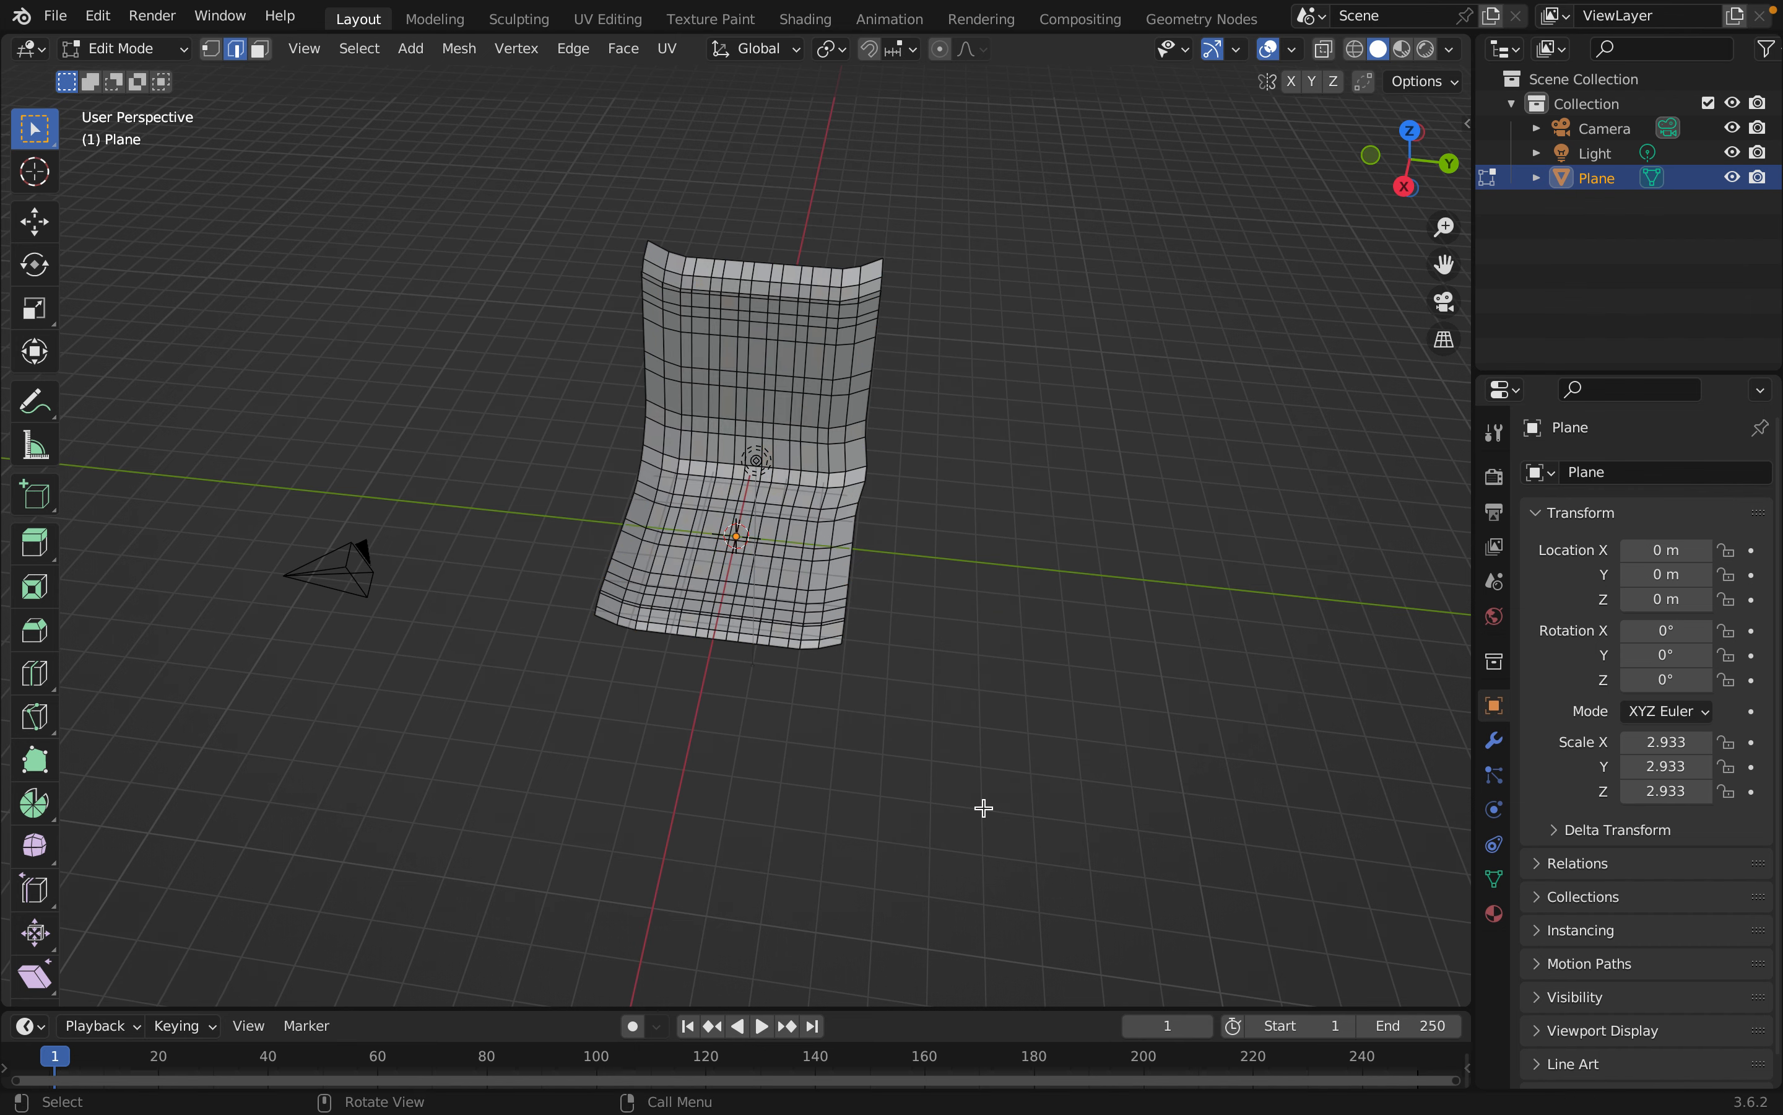
Return to Object Mode and add a Subdivision Surface modifier to the seat
{"action": "scroll", "coordinate": [984, 807], "scroll_direction": "down", "scroll_amount": 1}
{"action": "scroll", "coordinate": [984, 808], "scroll_direction": "up", "scroll_amount": 2}
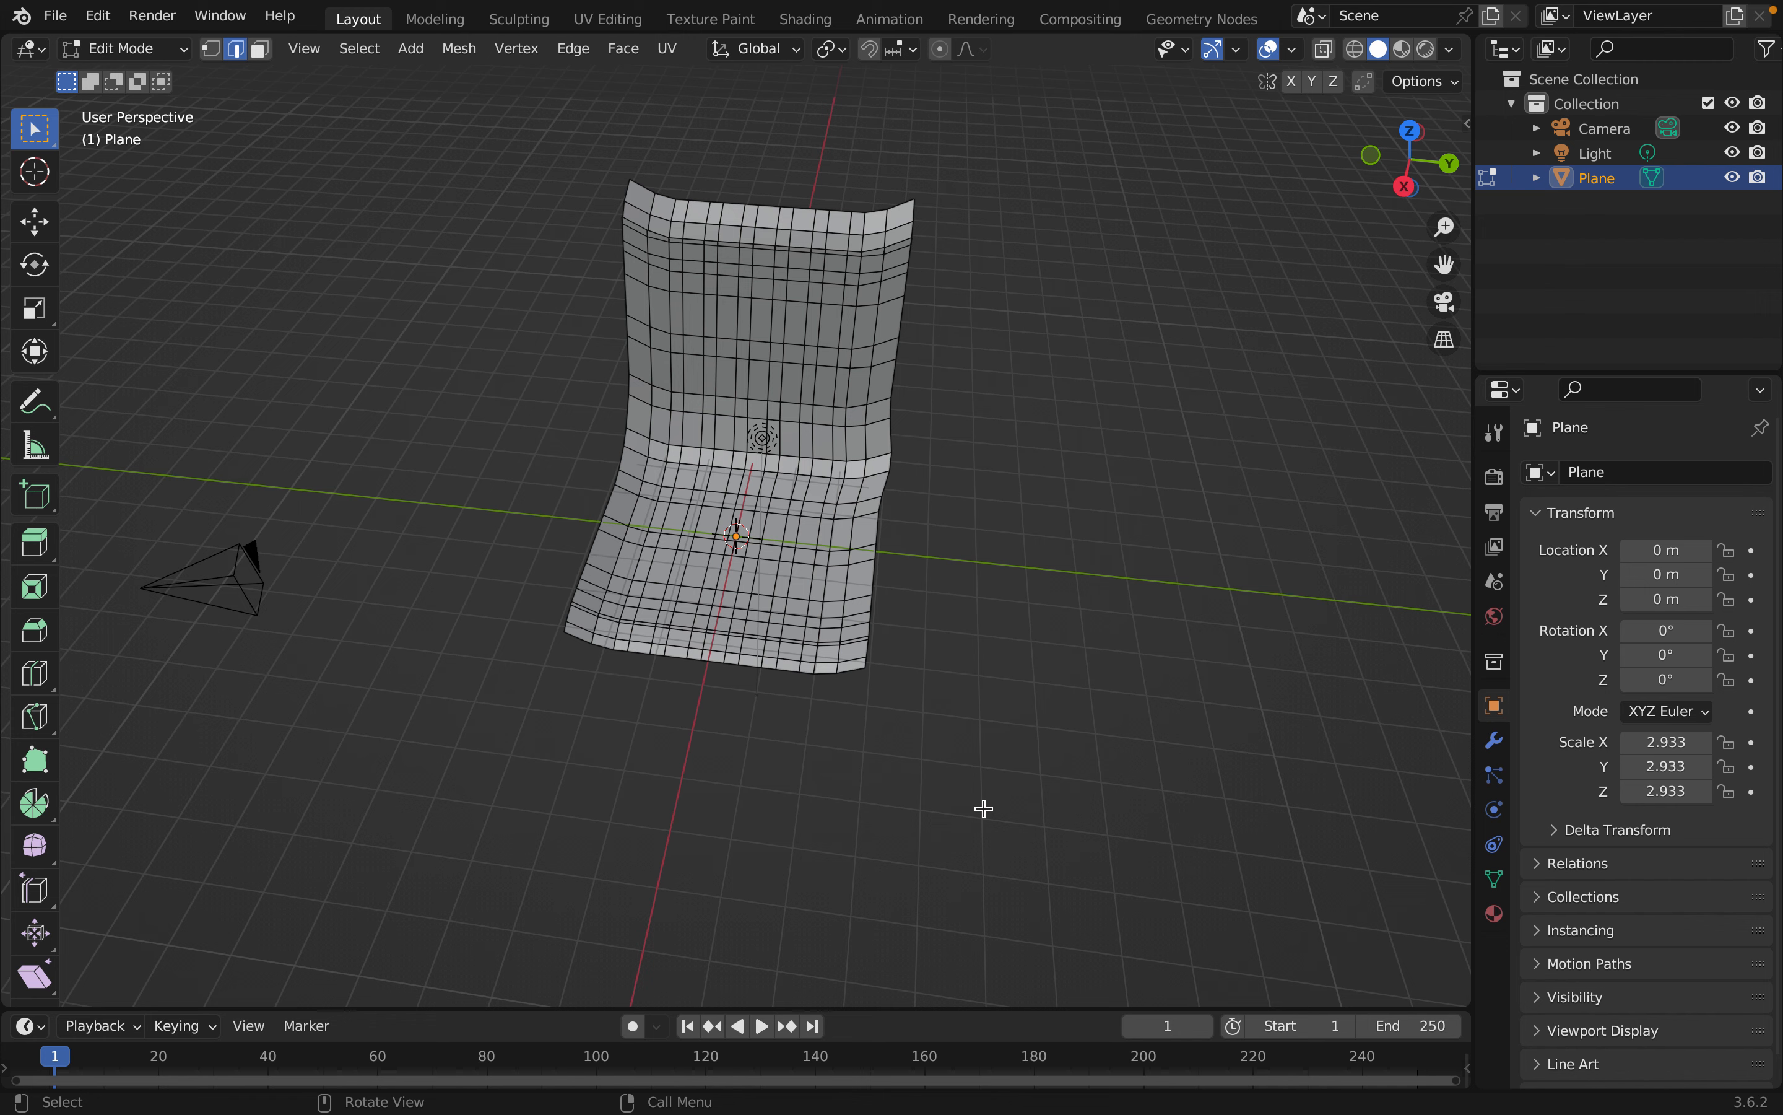
{"action": "left_click", "coordinate": [174, 50]}
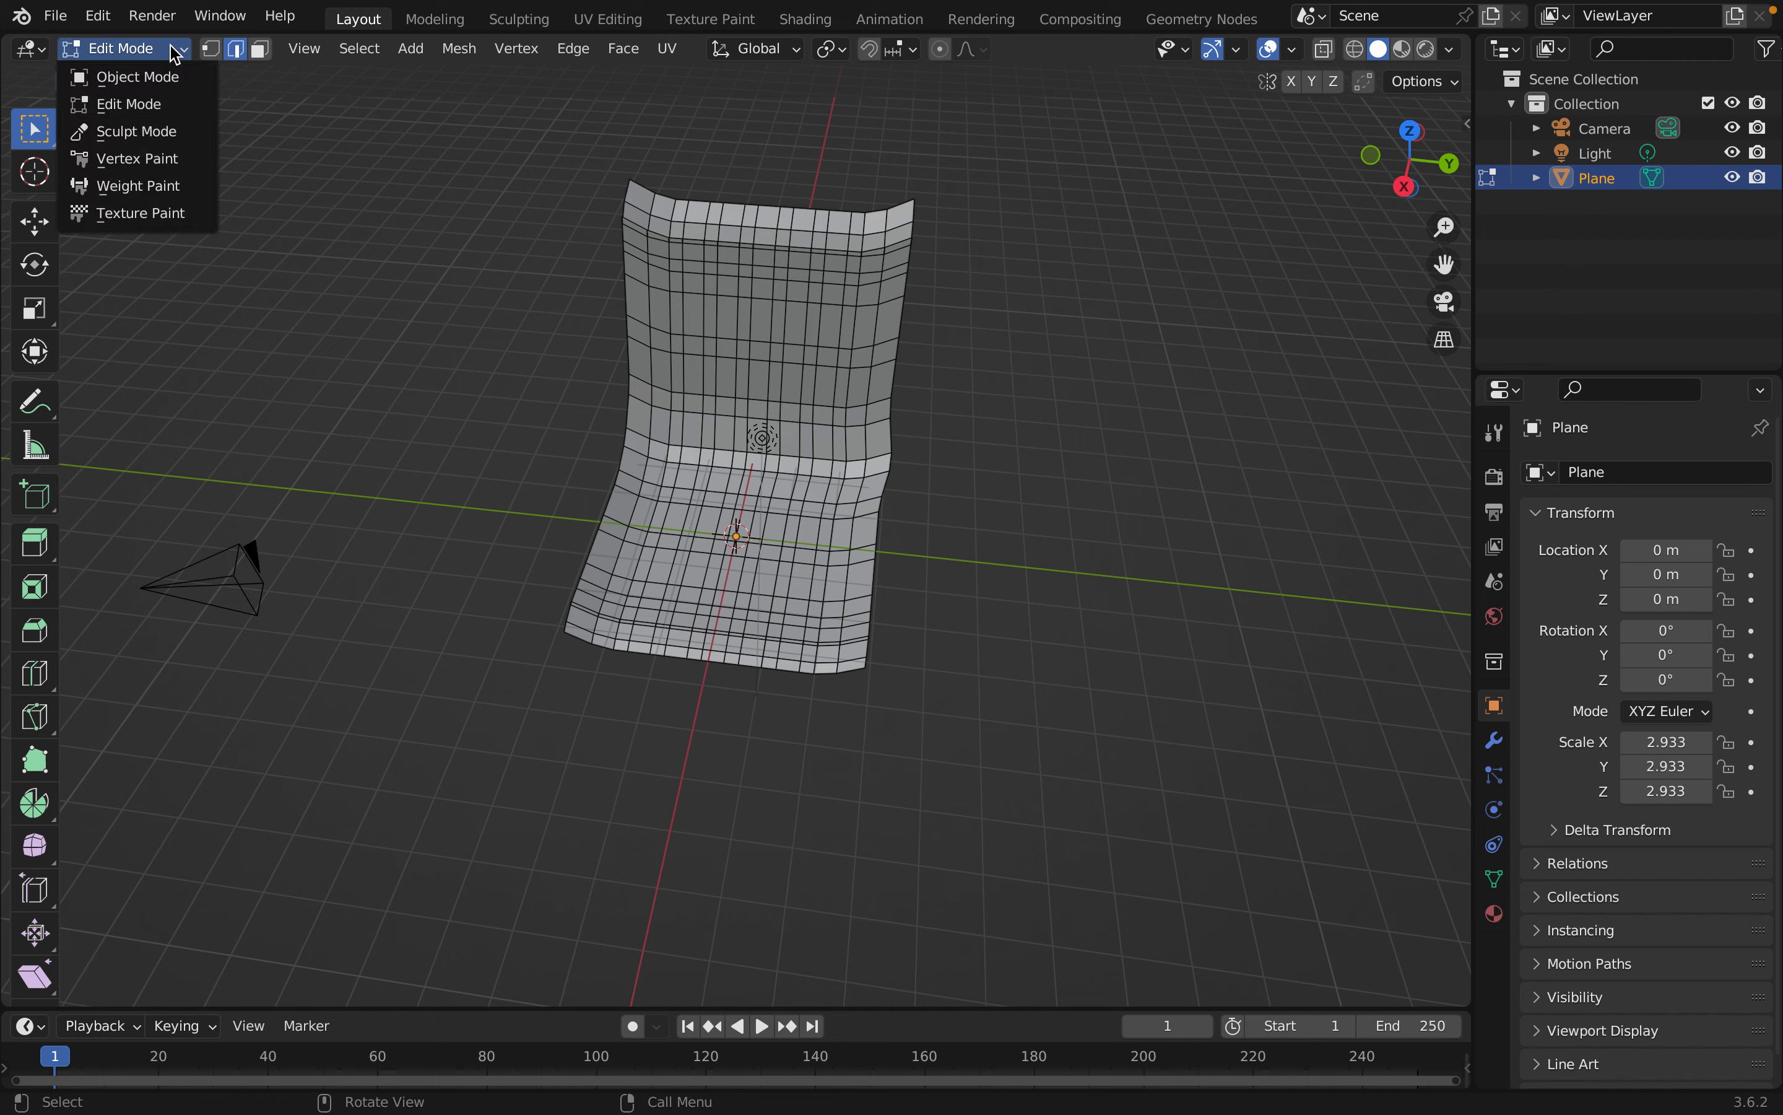
{"action": "left_click", "coordinate": [168, 80]}
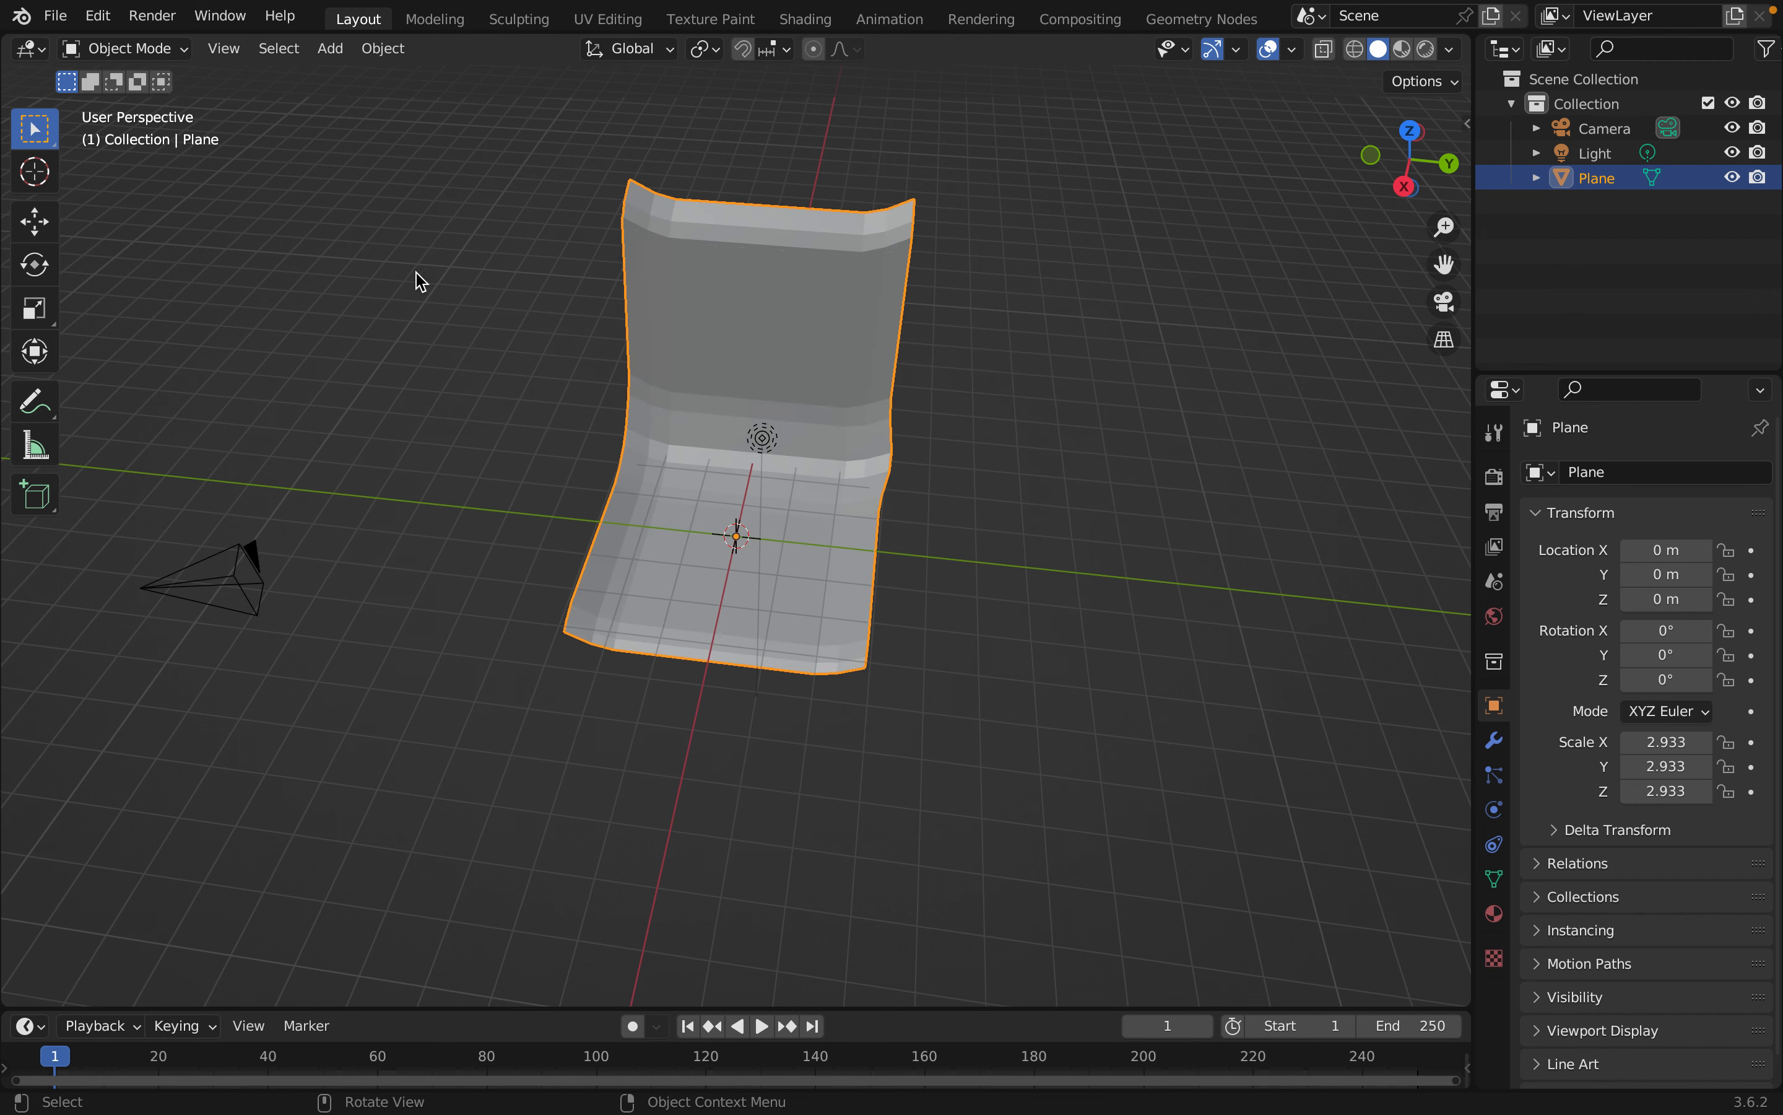
{"action": "left_click", "coordinate": [1494, 740]}
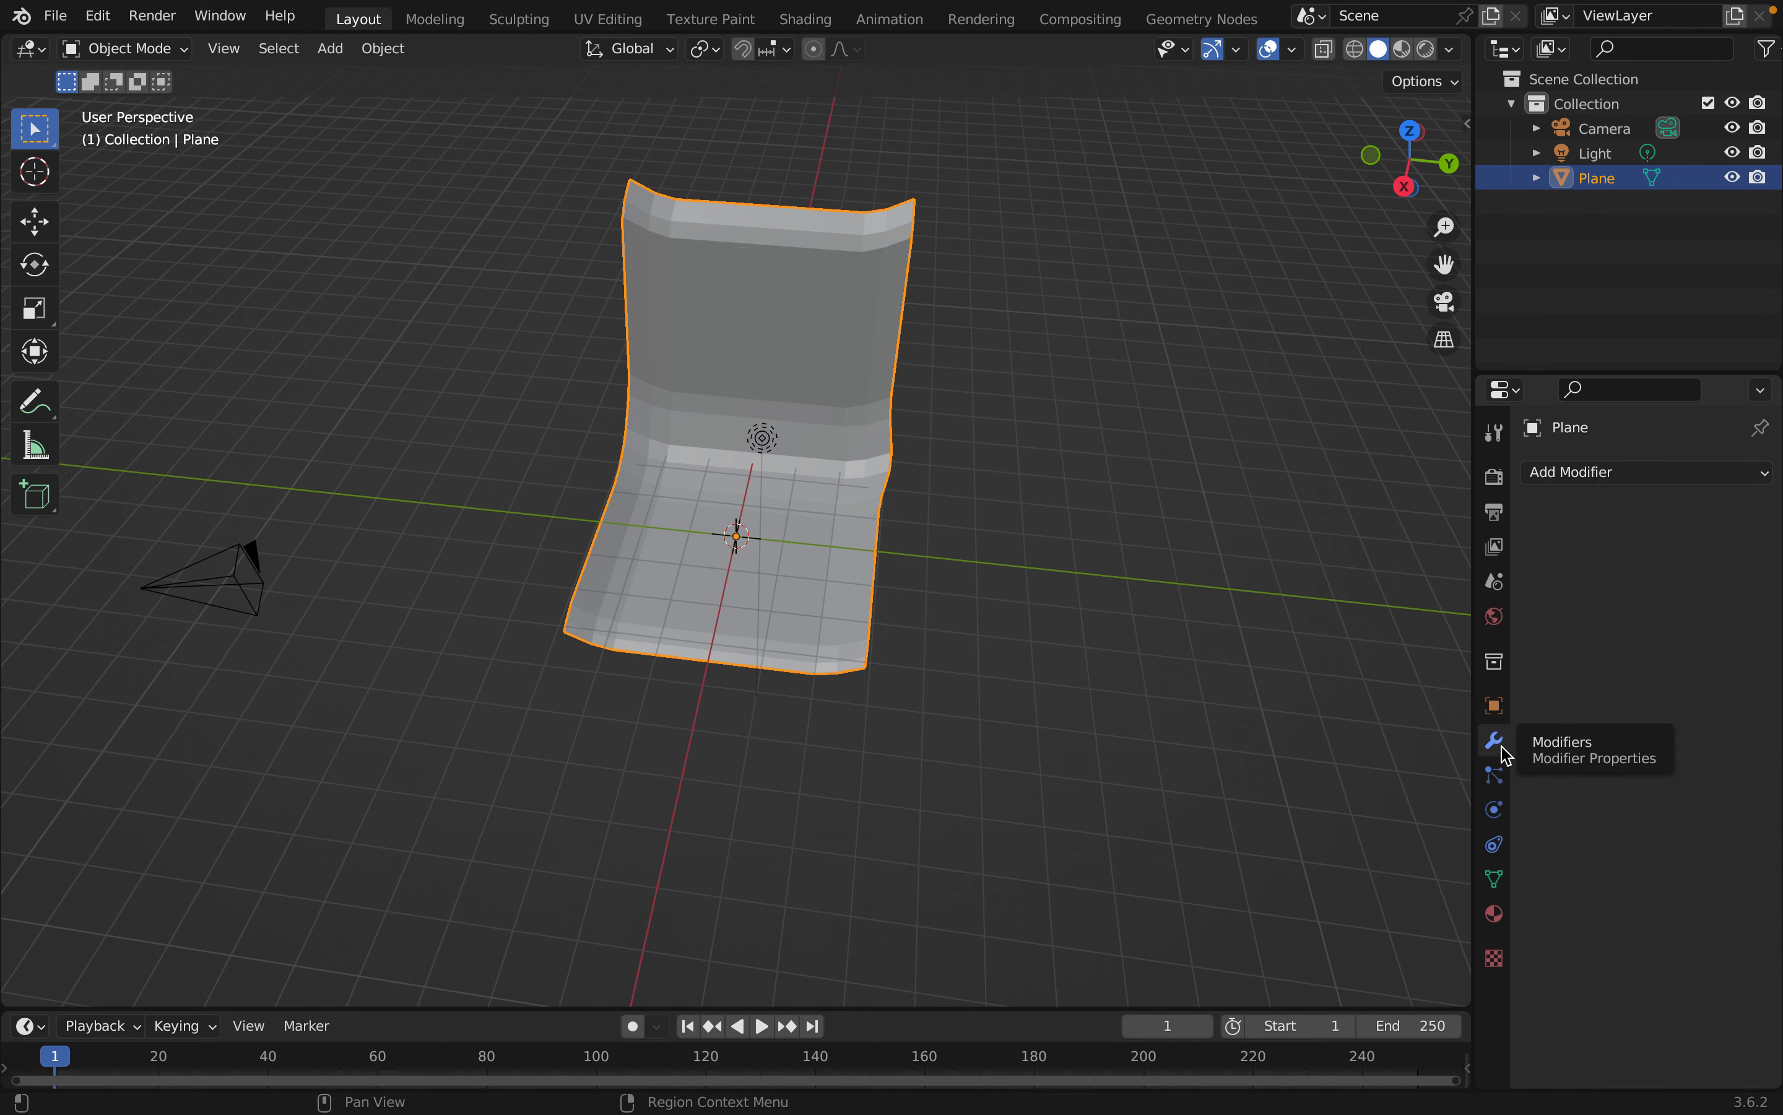
{"action": "left_click", "coordinate": [1585, 478]}
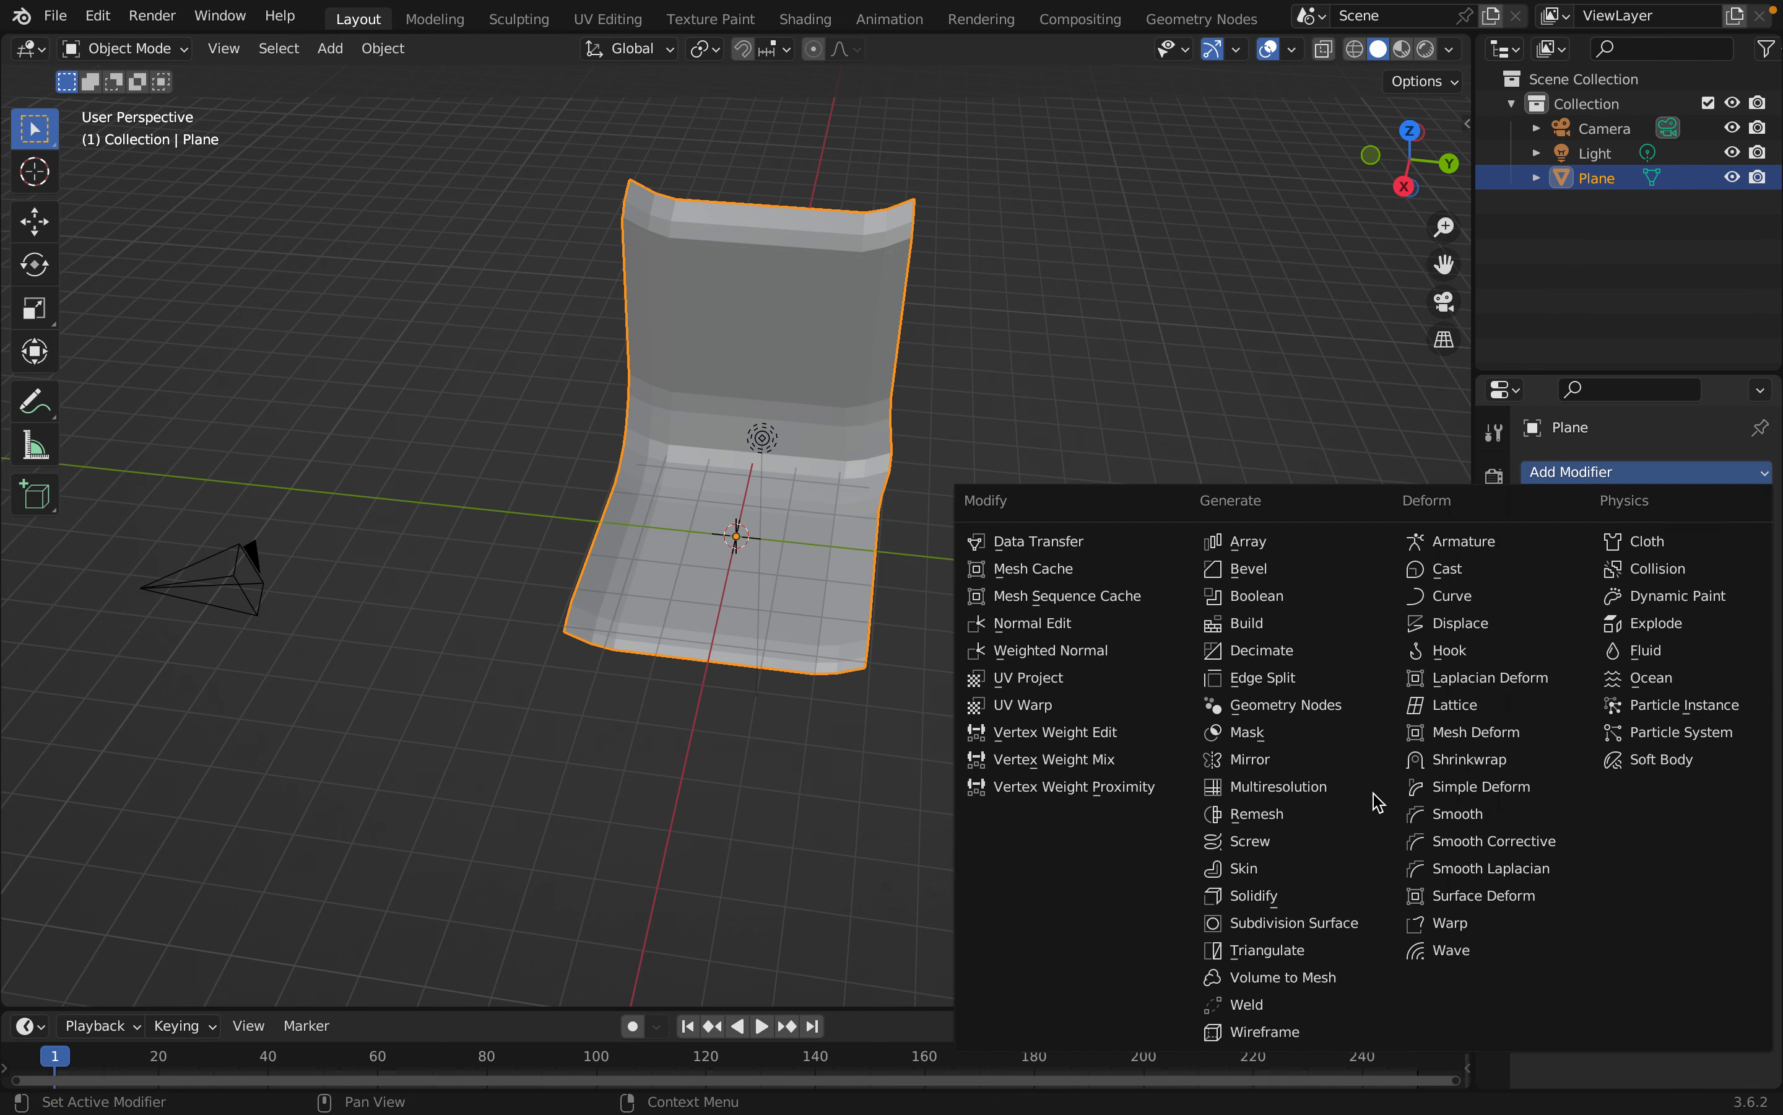
{"action": "left_click", "coordinate": [1313, 928]}
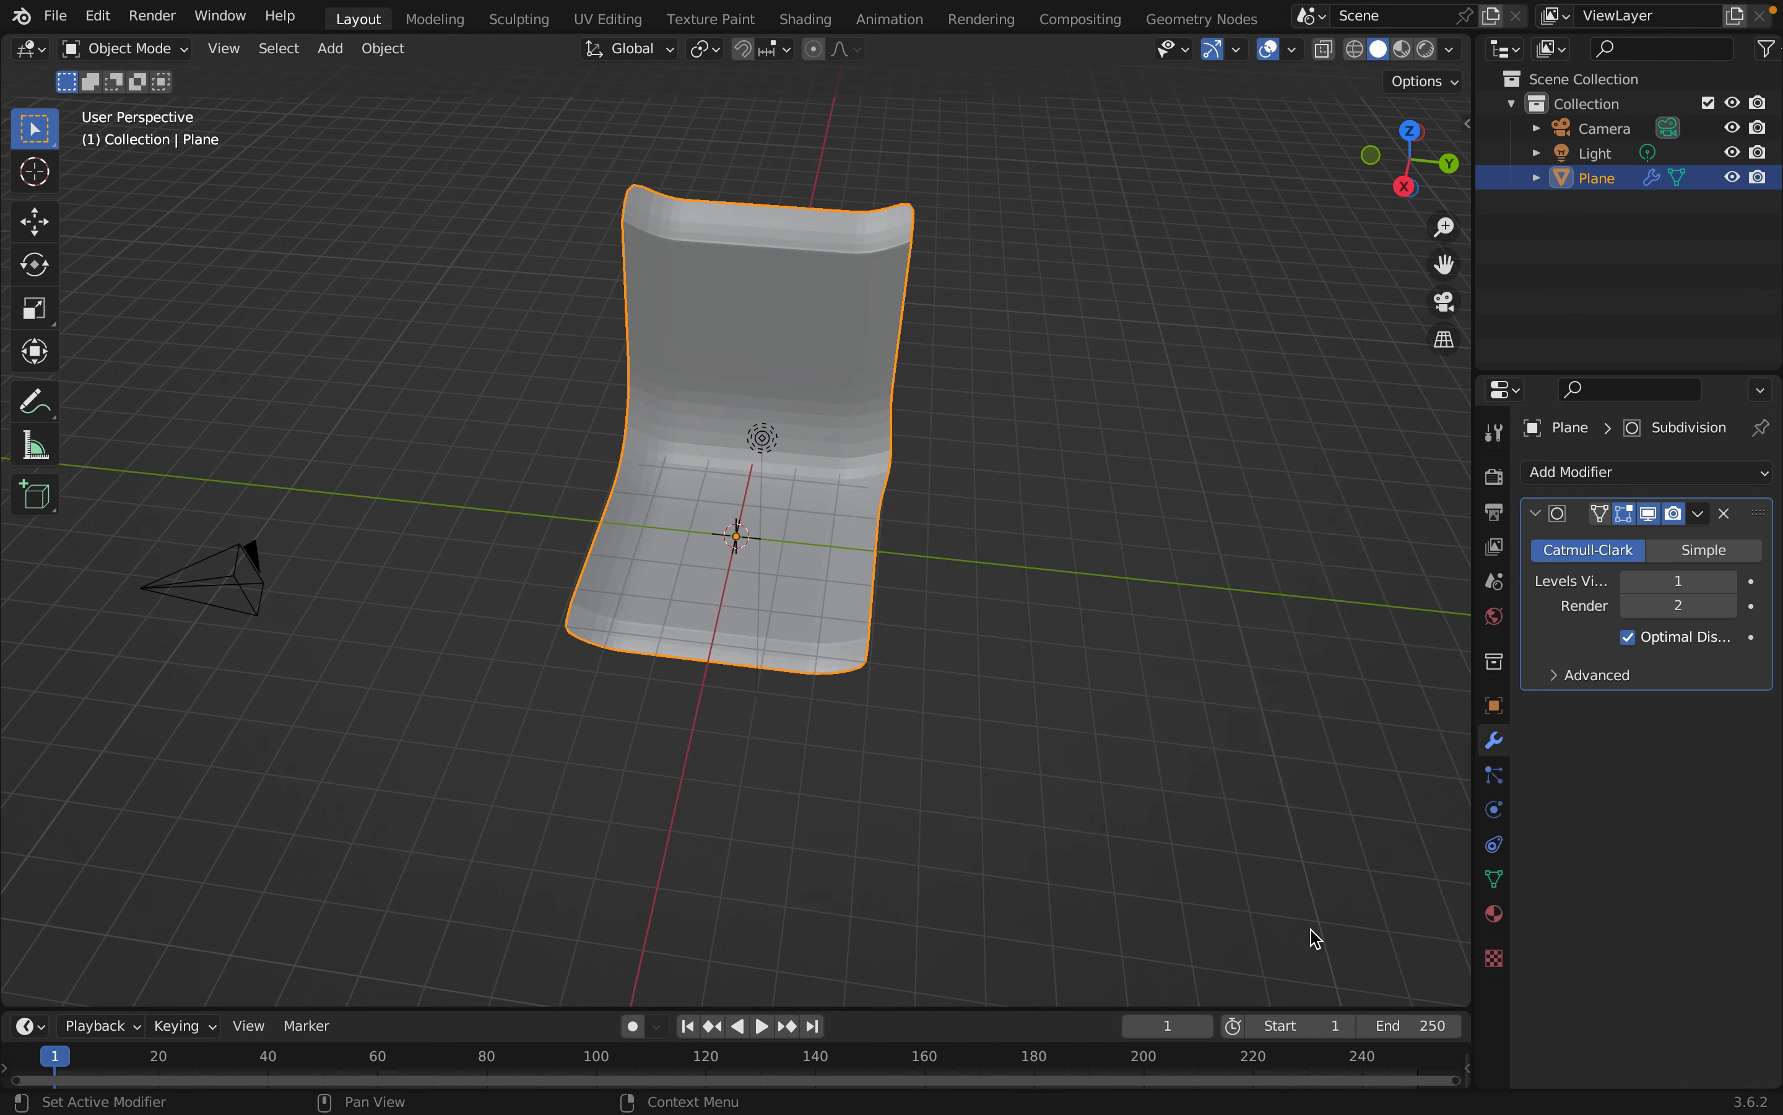
Set the seat's Subdivision modifier to 4 viewport levels and apply it to the mesh
{"action": "left_click", "coordinate": [1729, 581]}
{"action": "left_click", "coordinate": [1730, 581]}
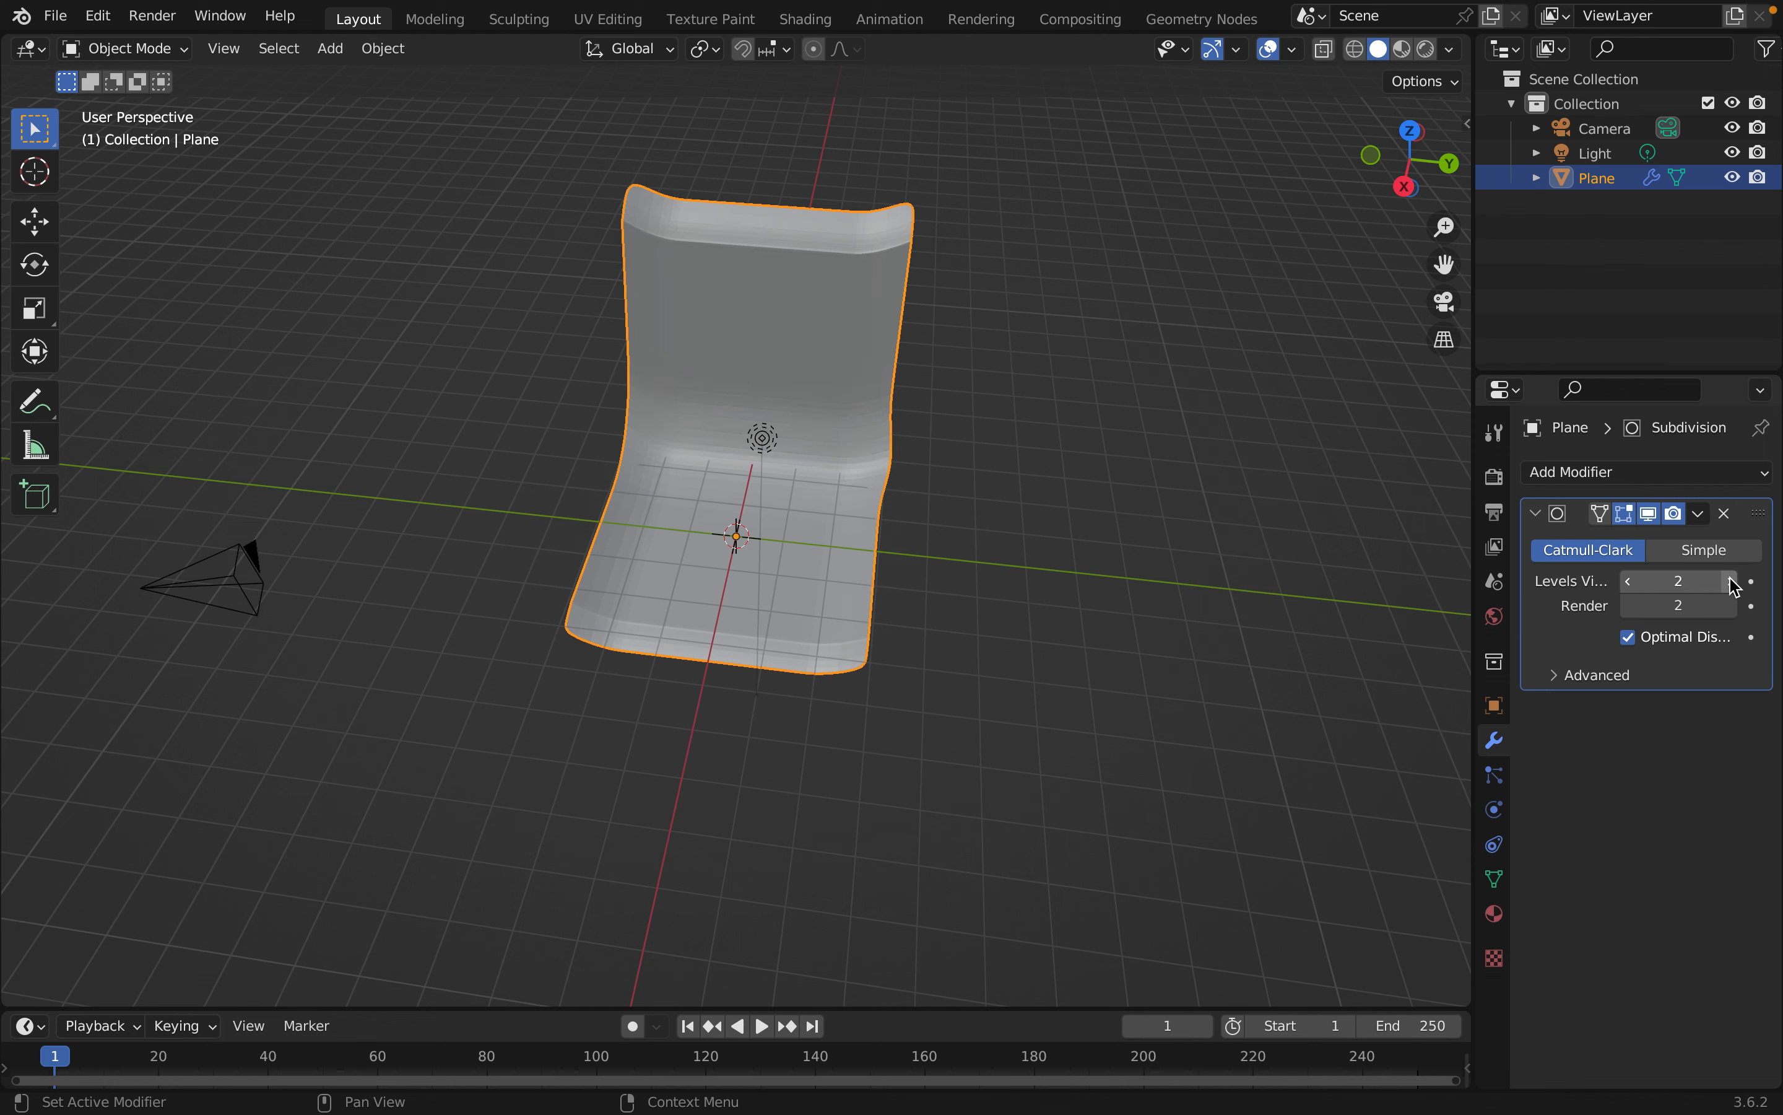
{"action": "left_click", "coordinate": [1730, 581]}
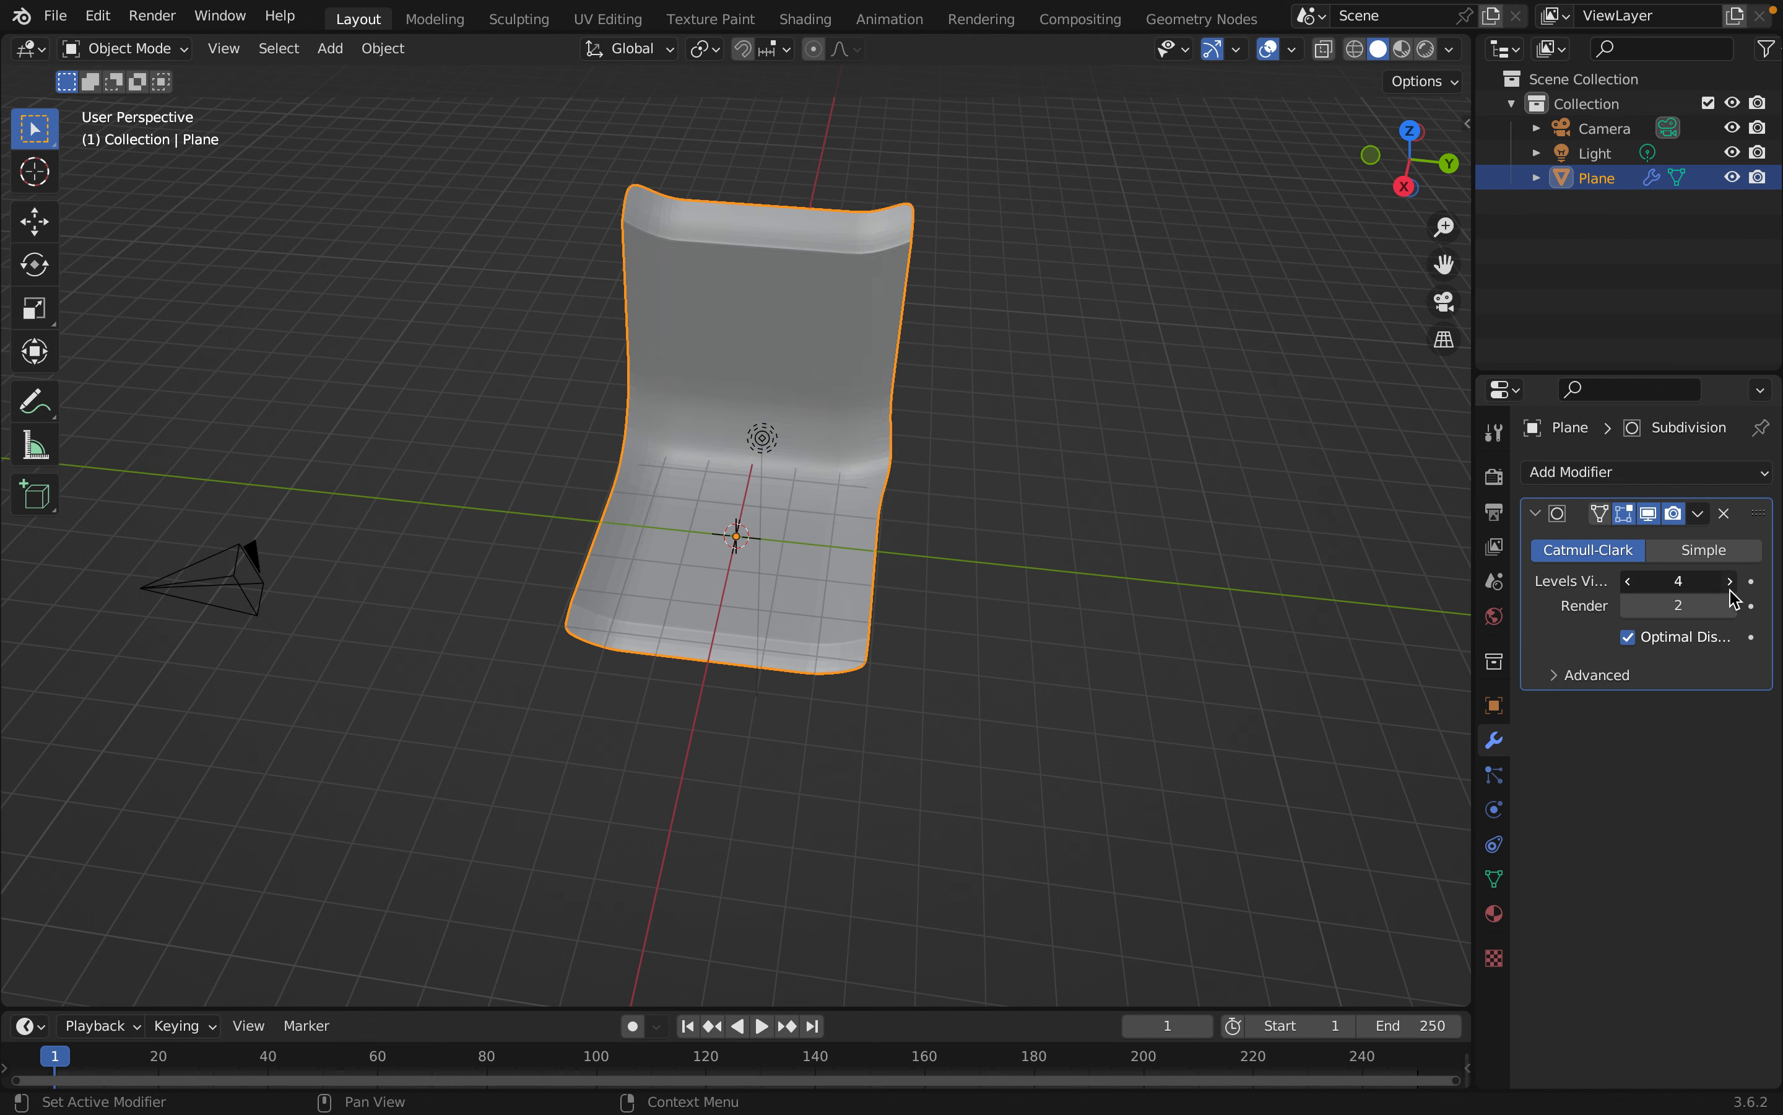
{"action": "left_click", "coordinate": [1698, 515]}
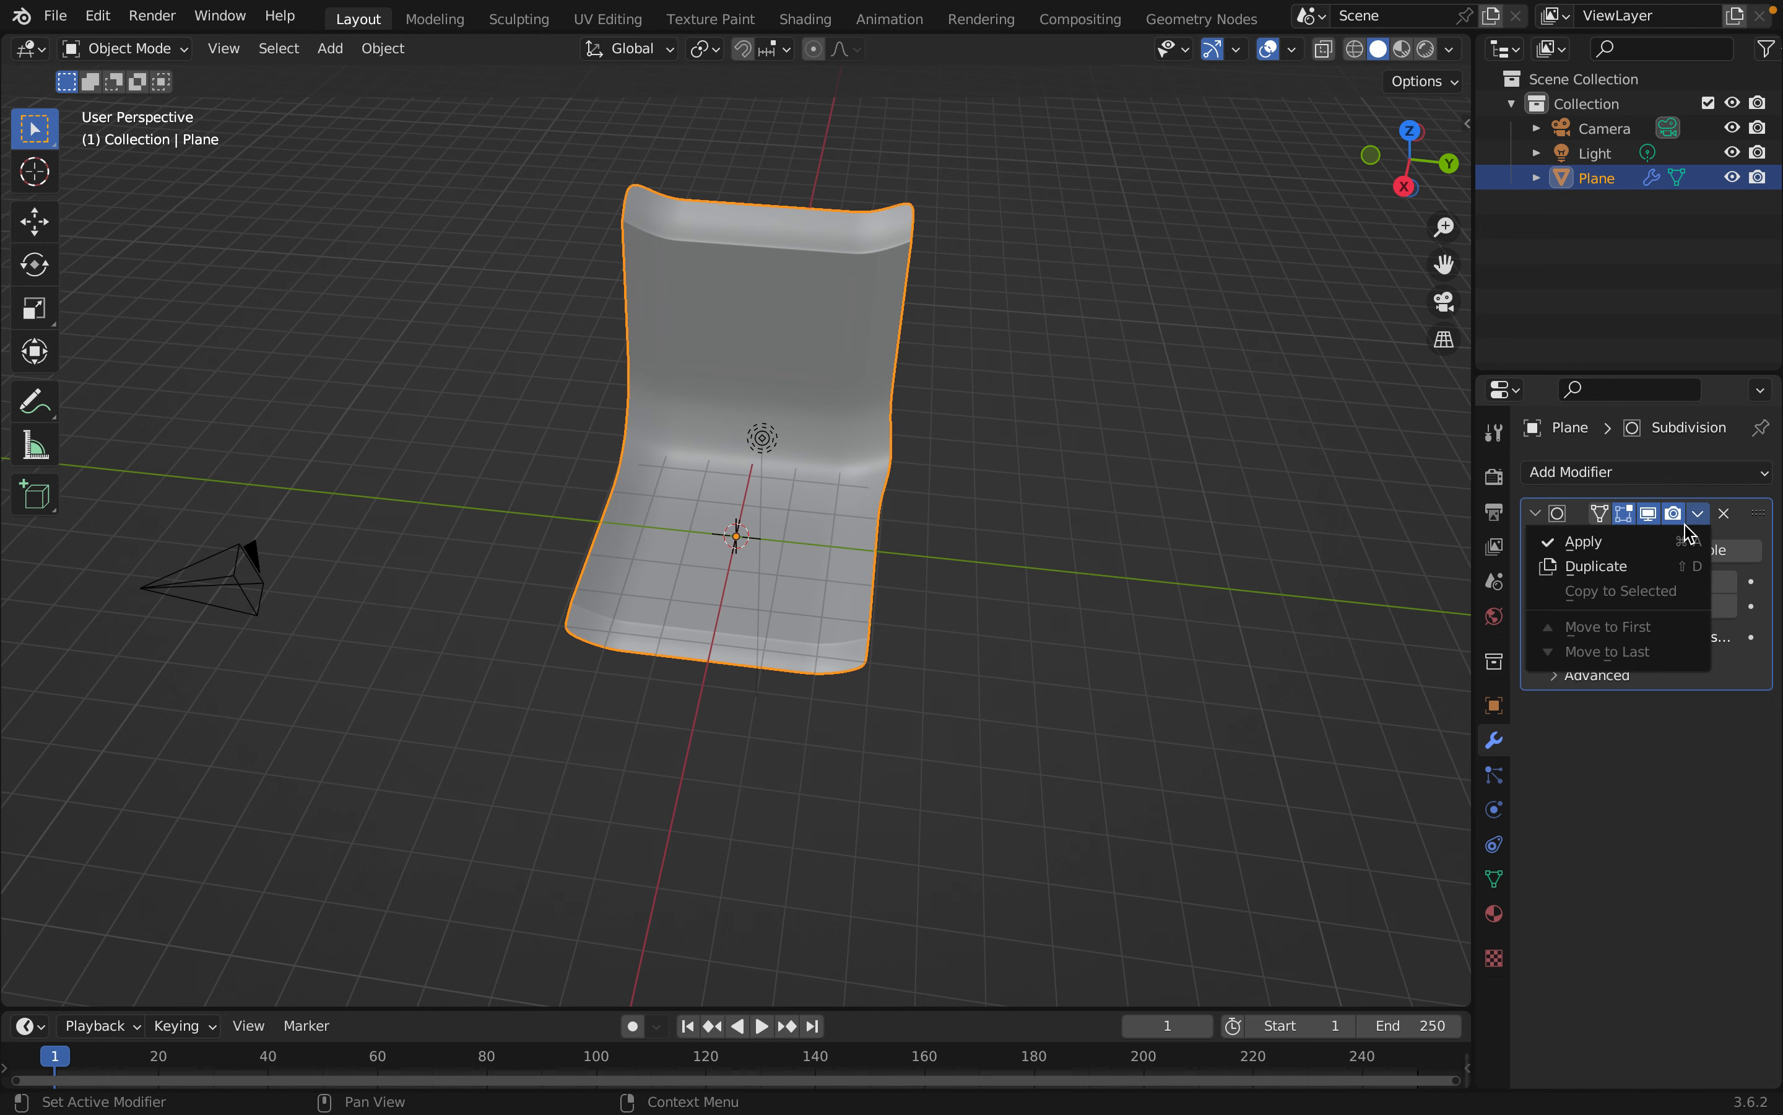
{"action": "left_click", "coordinate": [1622, 548]}
Add a Solidify modifier to the seat with a thickness of 0.13 m
{"action": "middle_click_drag", "start_coordinate": [609, 876], "coordinate": [725, 808]}
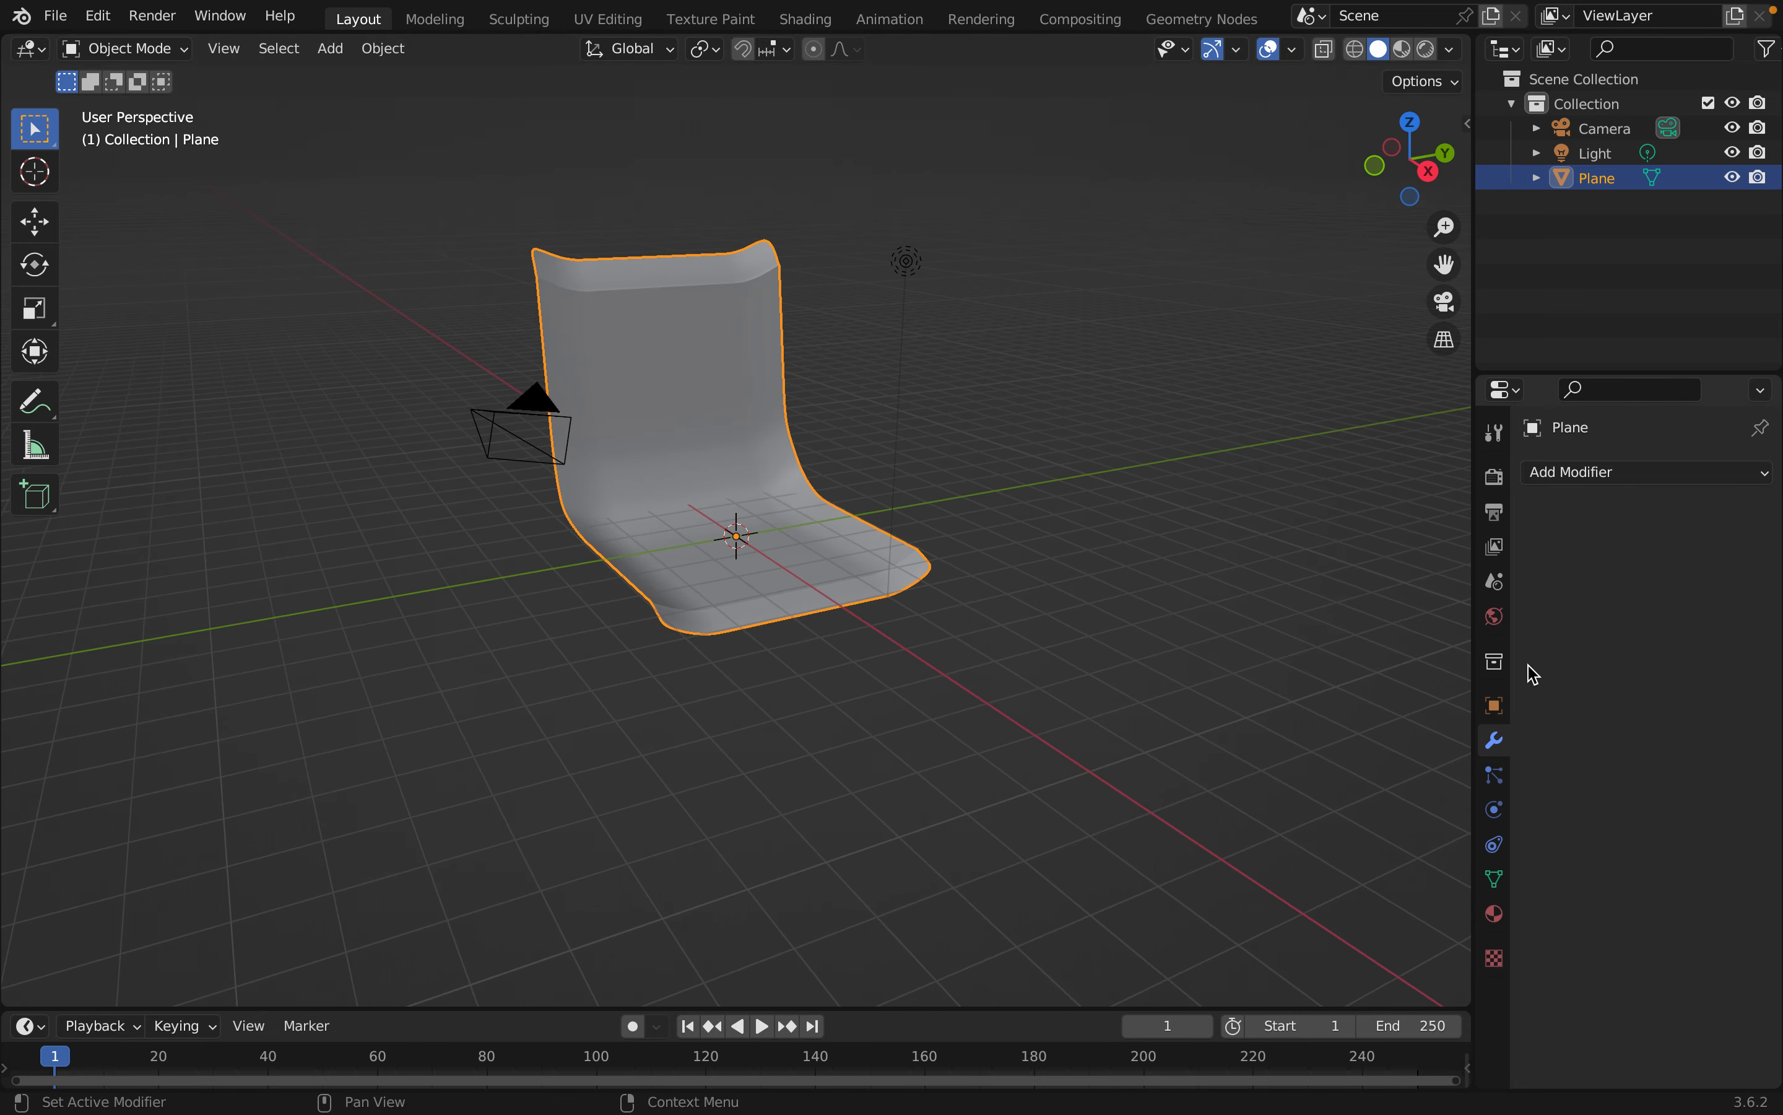
{"action": "left_click", "coordinate": [1574, 476]}
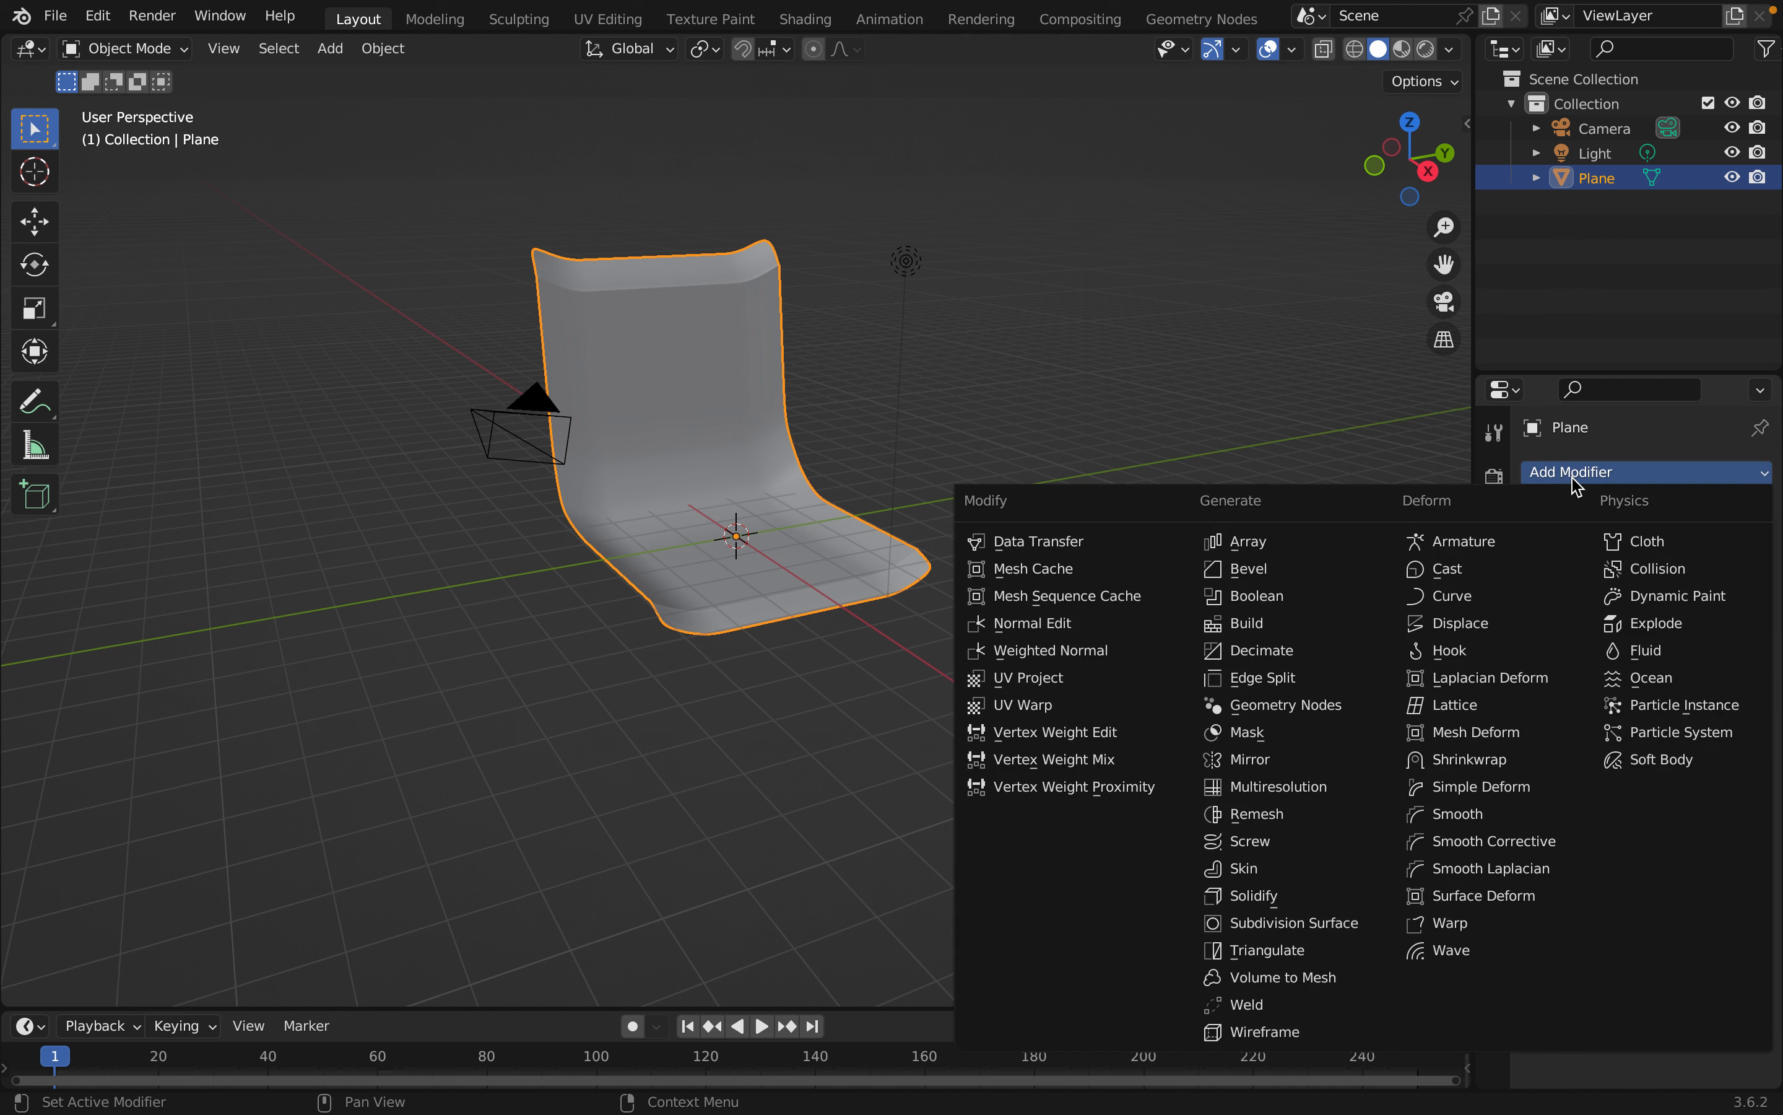
{"action": "left_click", "coordinate": [1267, 899]}
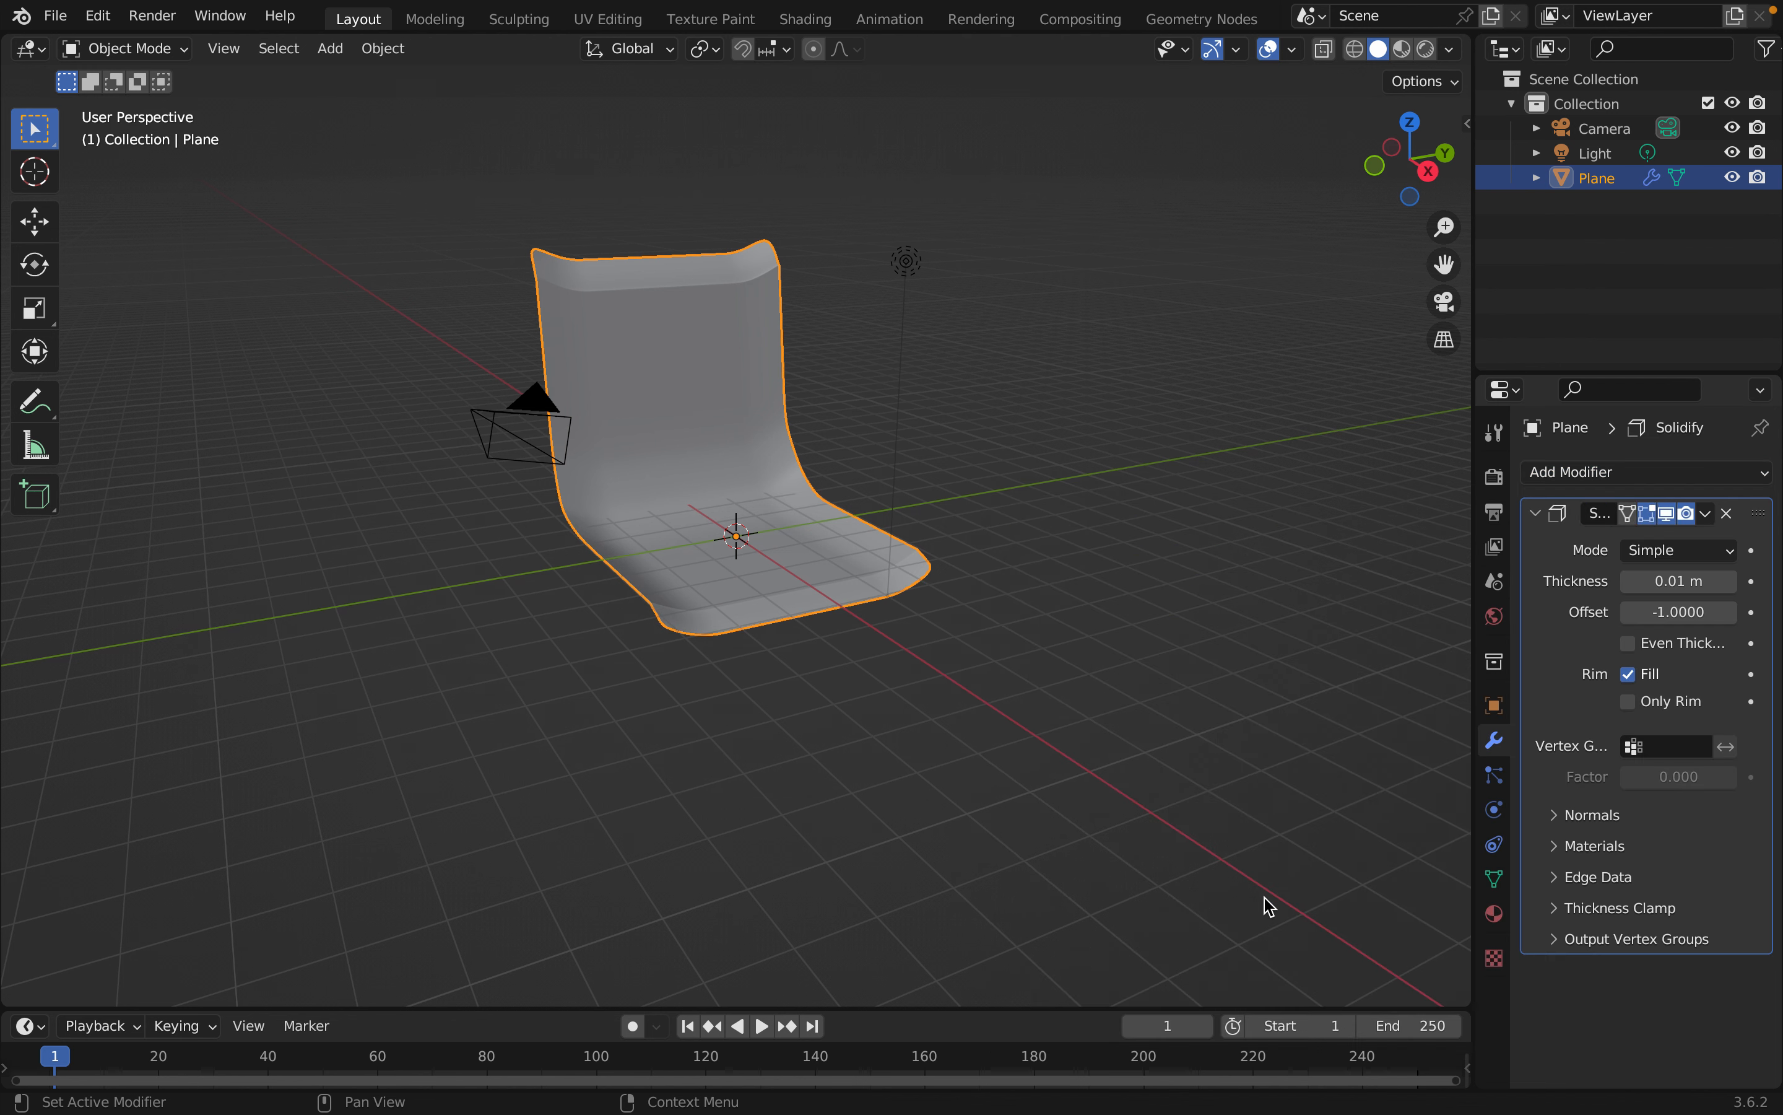
{"action": "left_click", "coordinate": [1727, 583]}
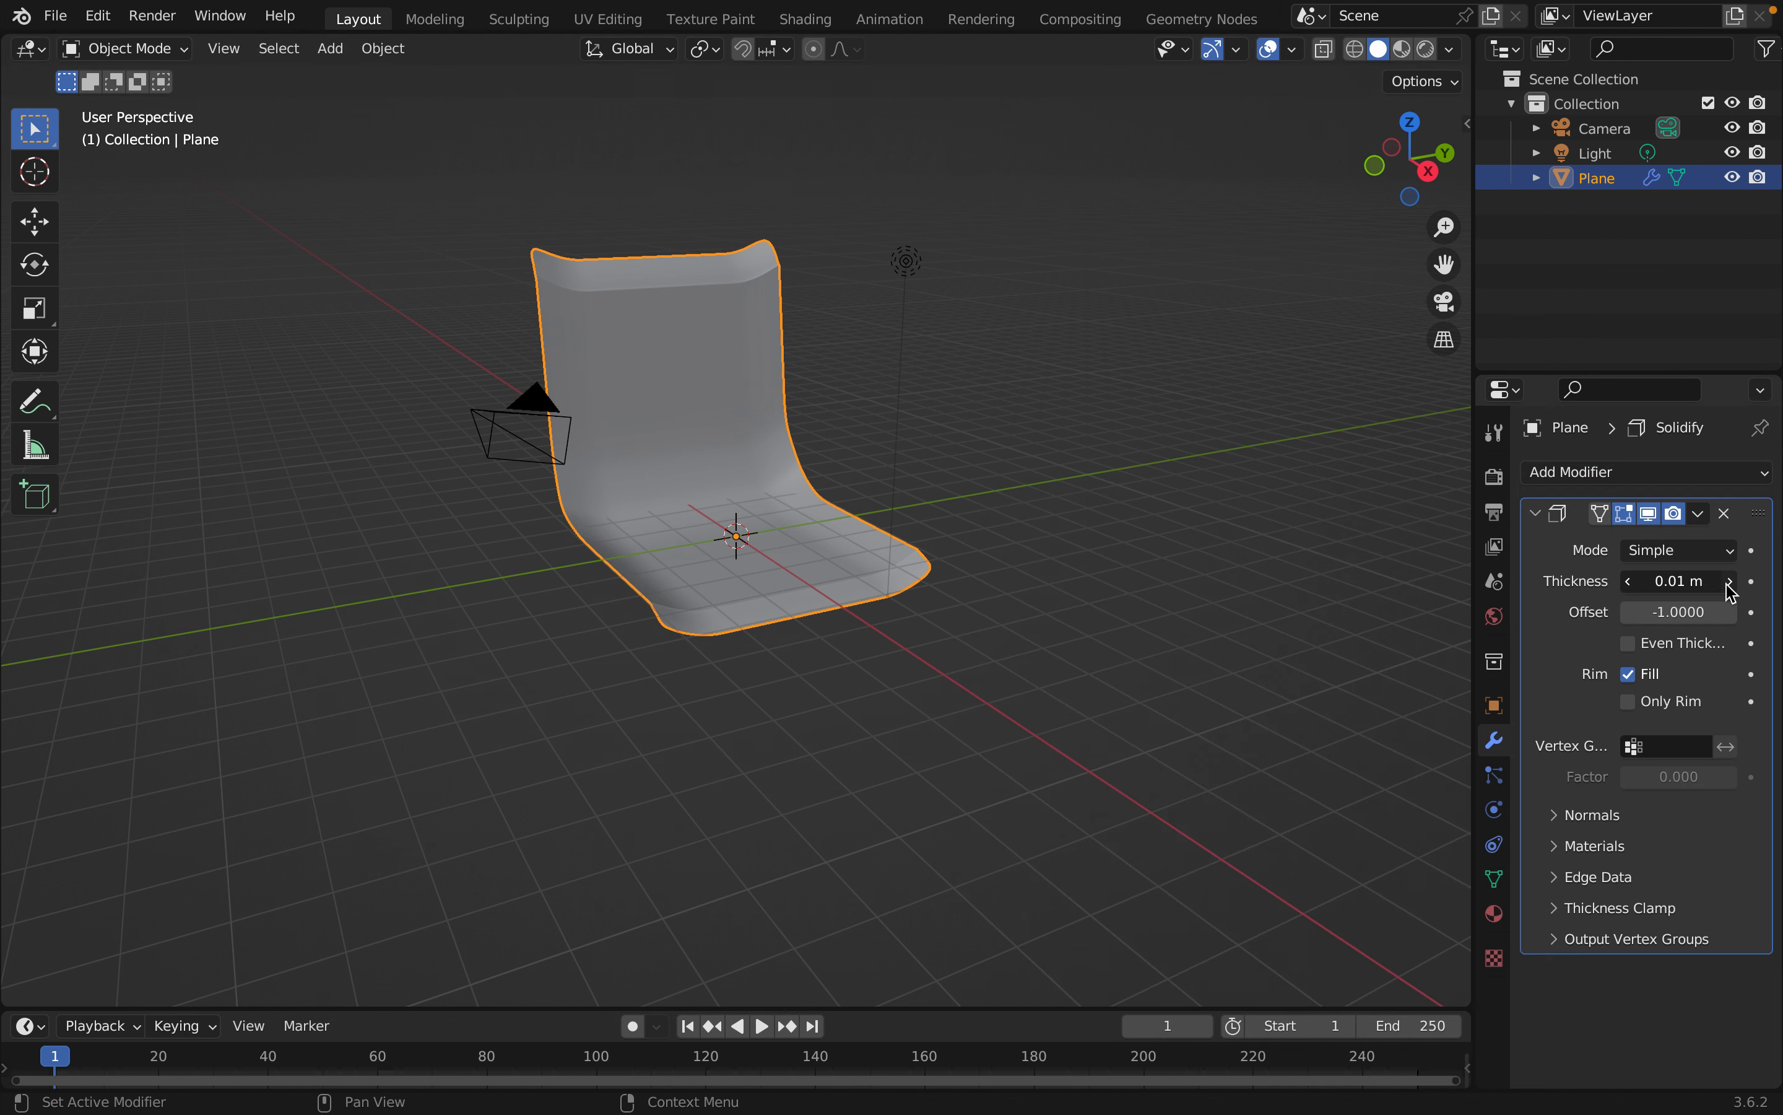
{"action": "left_click", "coordinate": [1728, 582]}
{"action": "left_click", "coordinate": [1729, 582]}
{"action": "left_click", "coordinate": [1729, 582]}
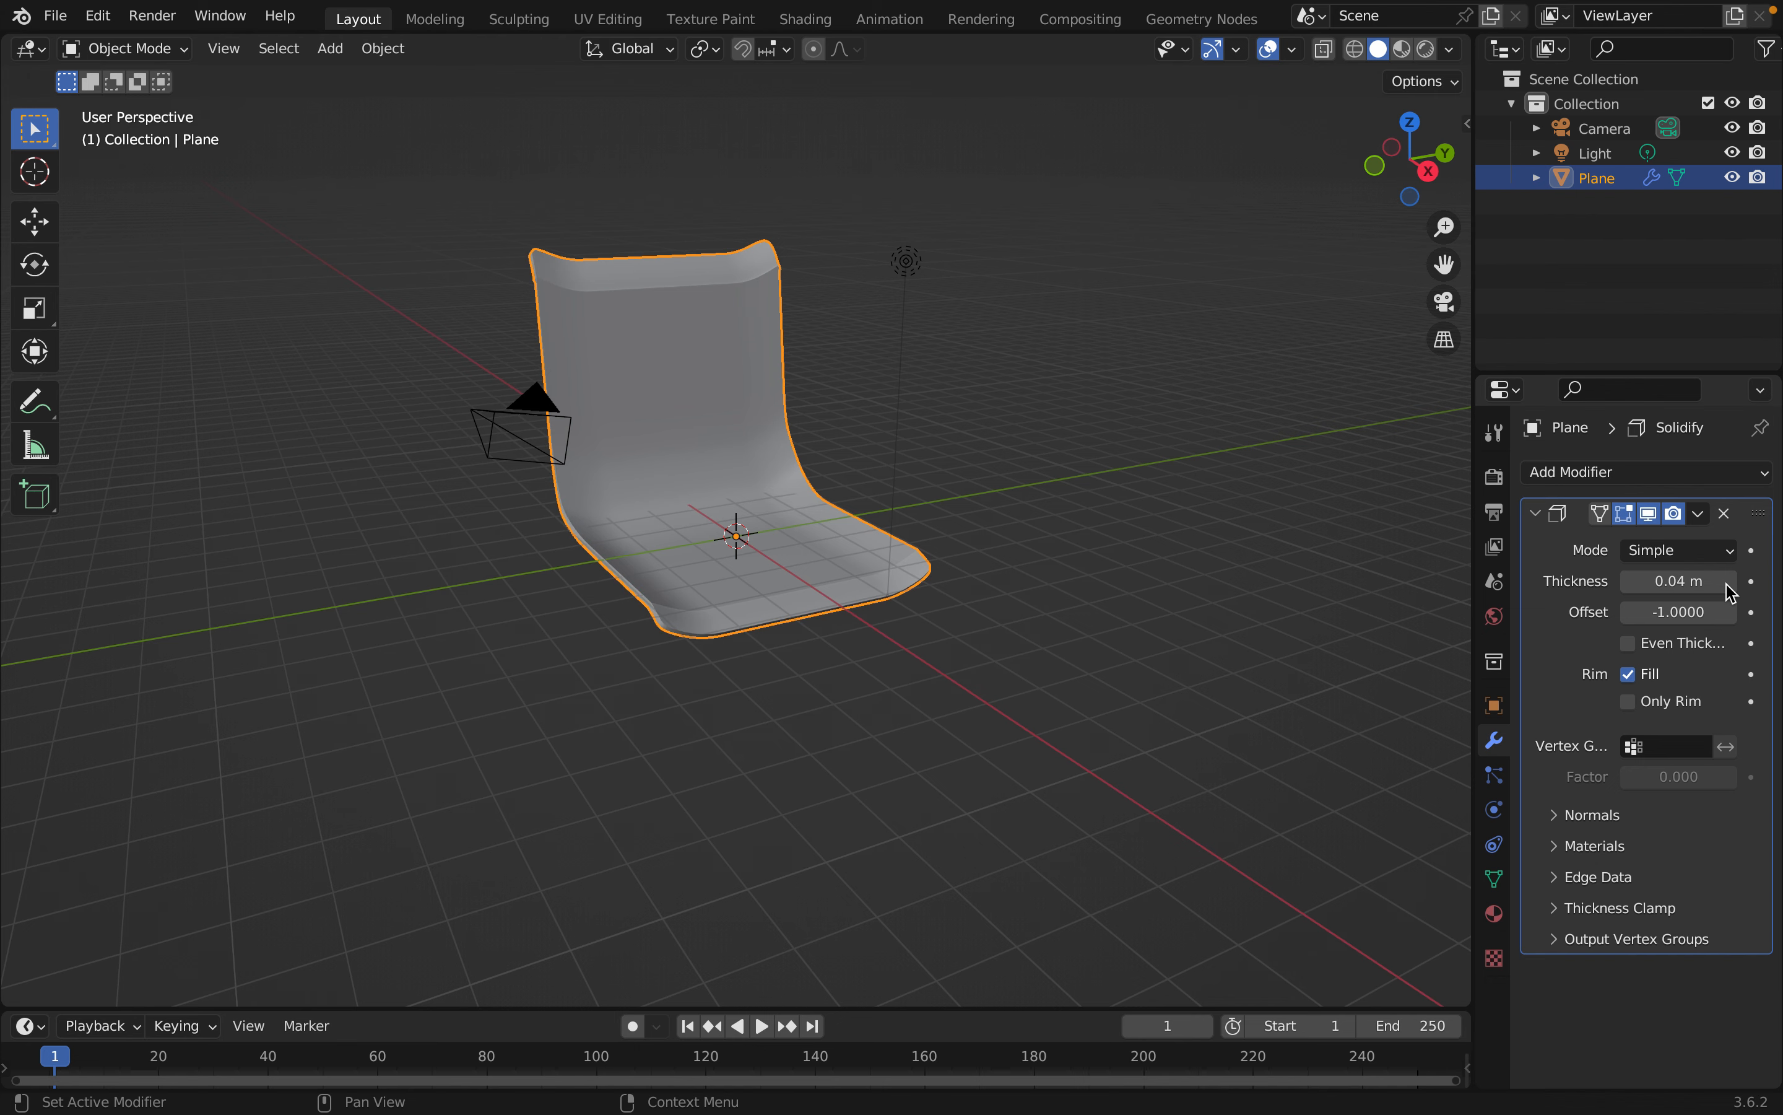
{"action": "left_click", "coordinate": [1729, 582]}
{"action": "middle_click_drag", "start_coordinate": [864, 832], "coordinate": [980, 773]}
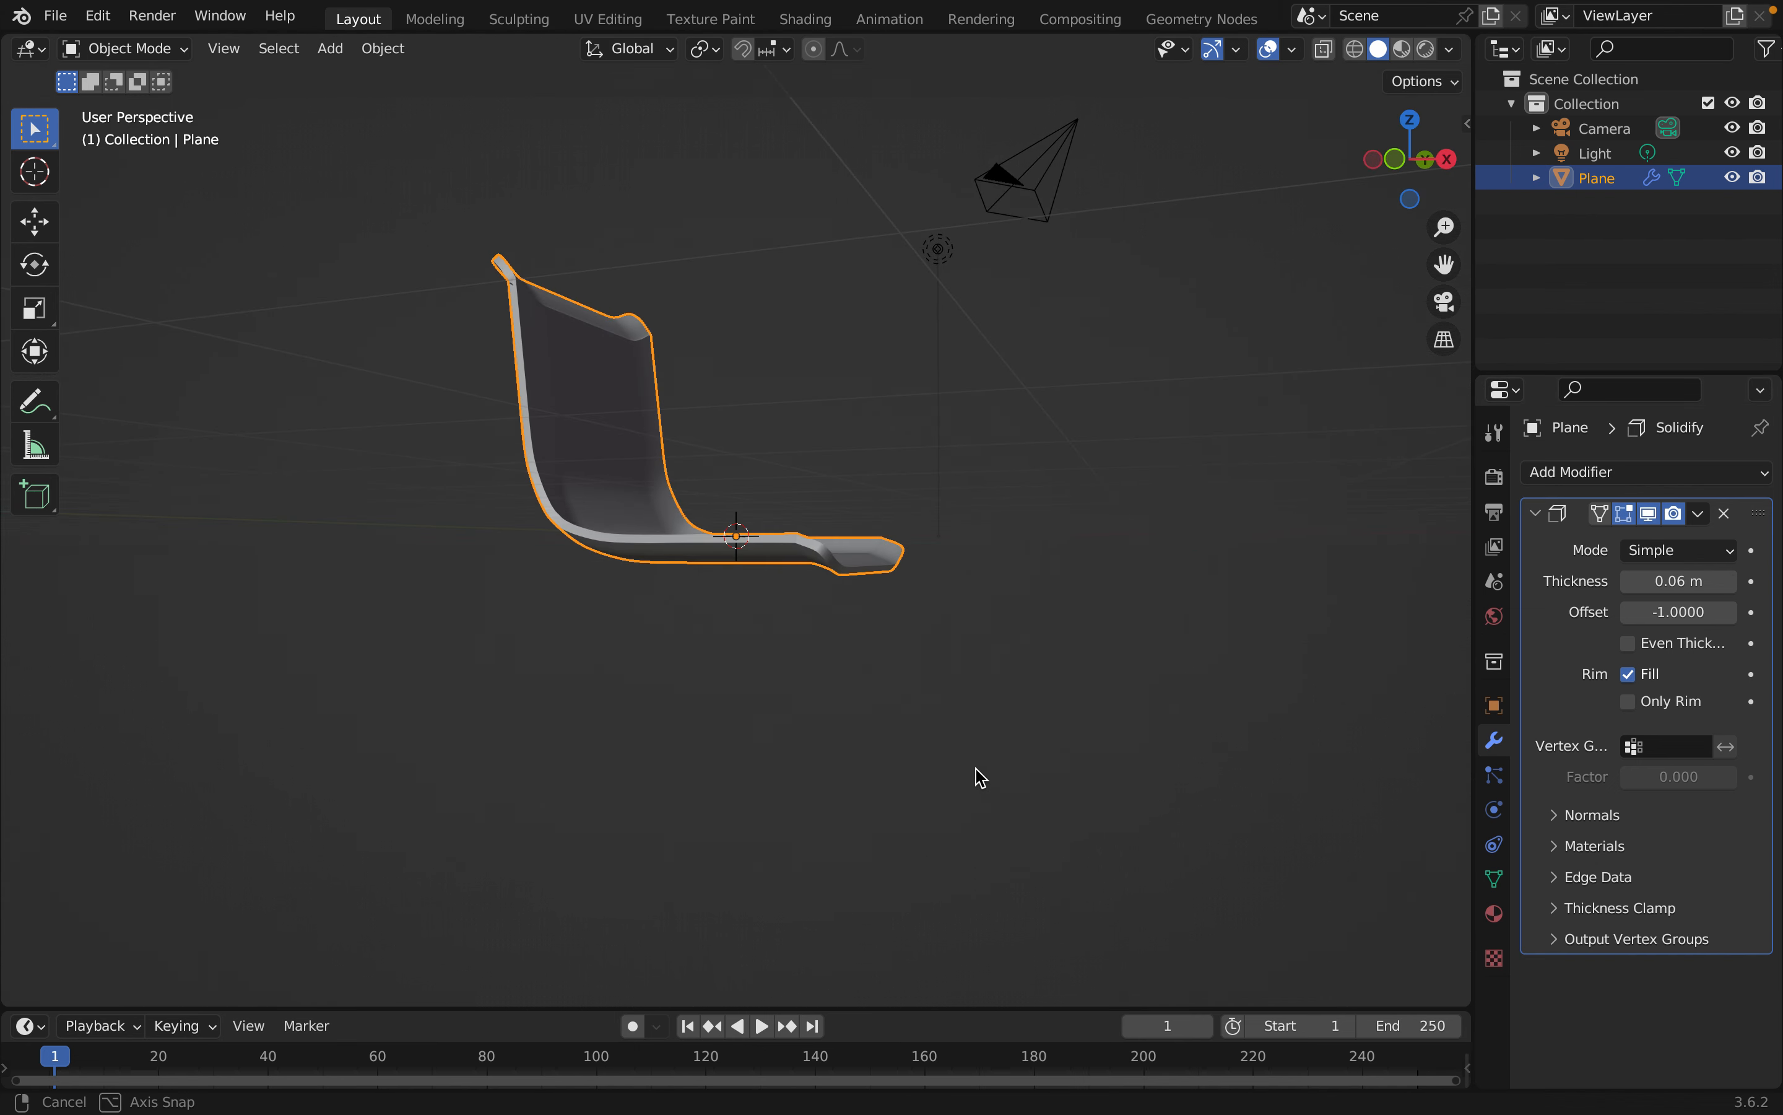
{"action": "left_click", "coordinate": [1727, 582]}
{"action": "left_click", "coordinate": [1729, 582]}
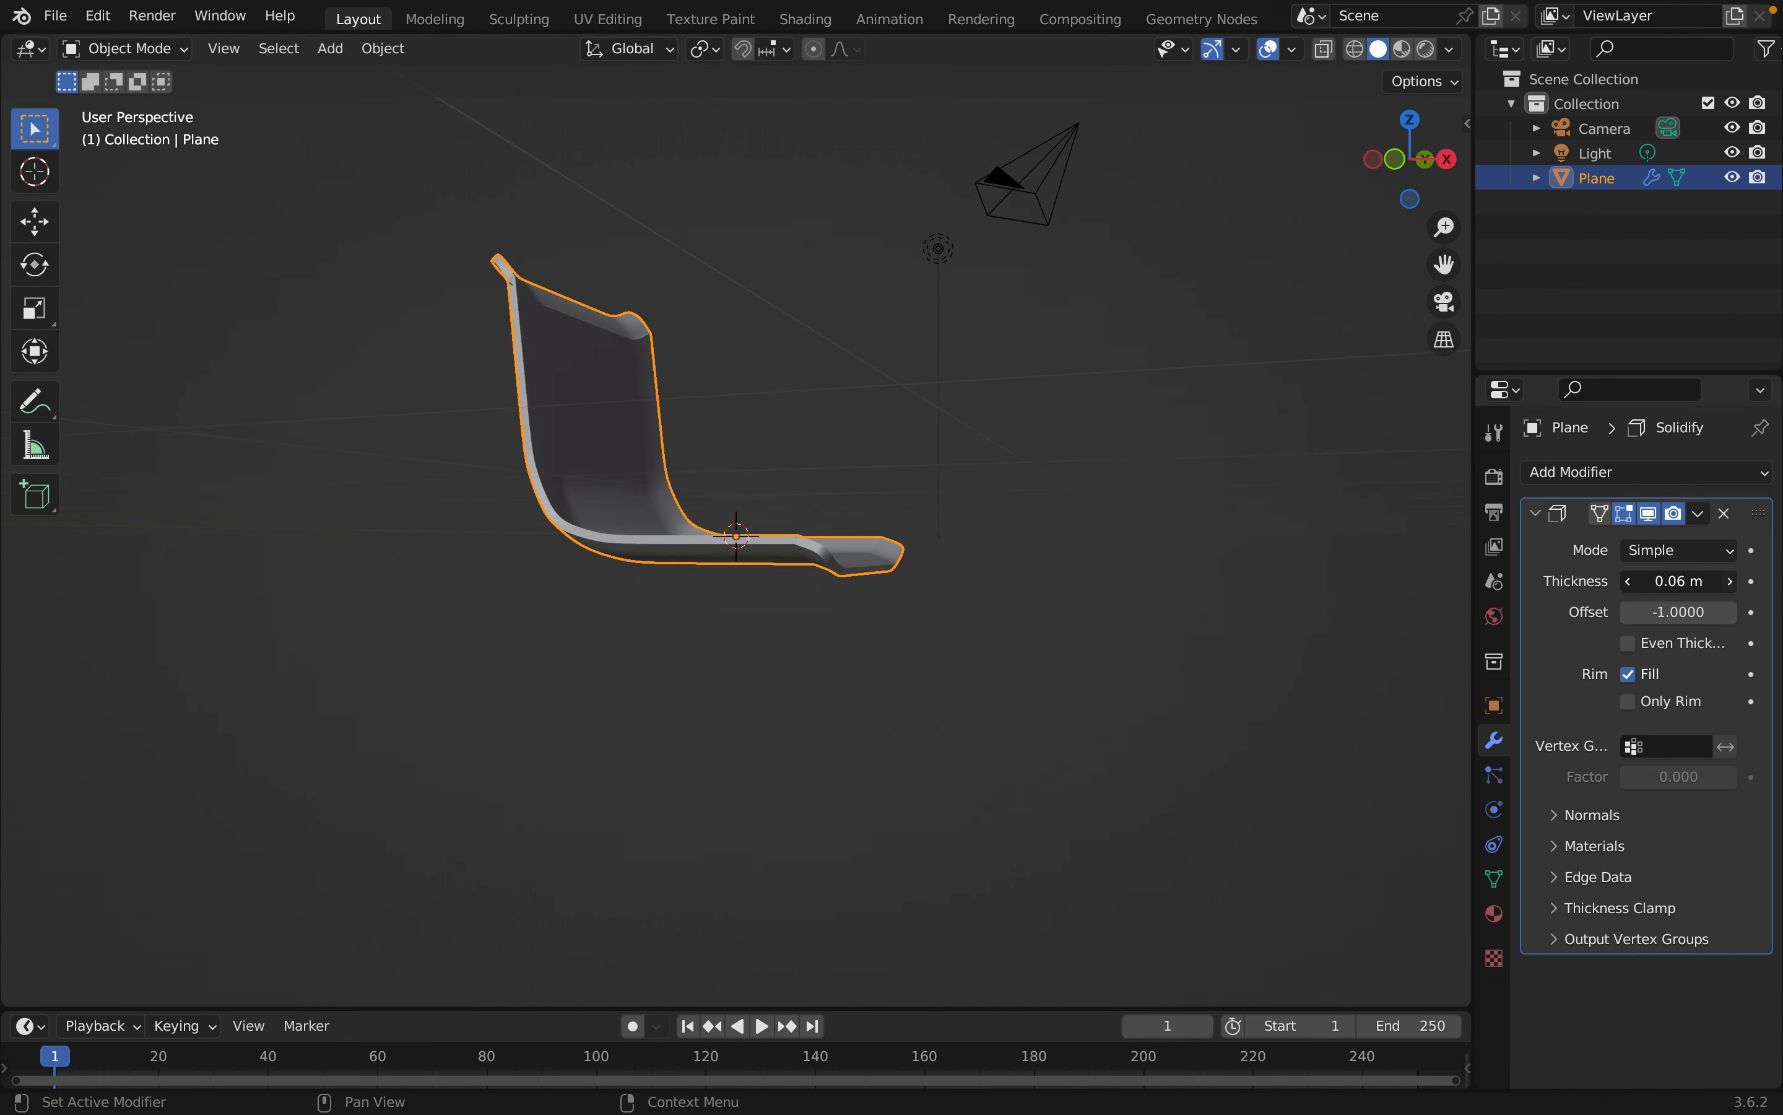
{"action": "left_click", "coordinate": [1729, 582]}
{"action": "left_click", "coordinate": [1730, 582]}
{"action": "left_click", "coordinate": [1730, 582]}
{"action": "left_click", "coordinate": [1729, 582]}
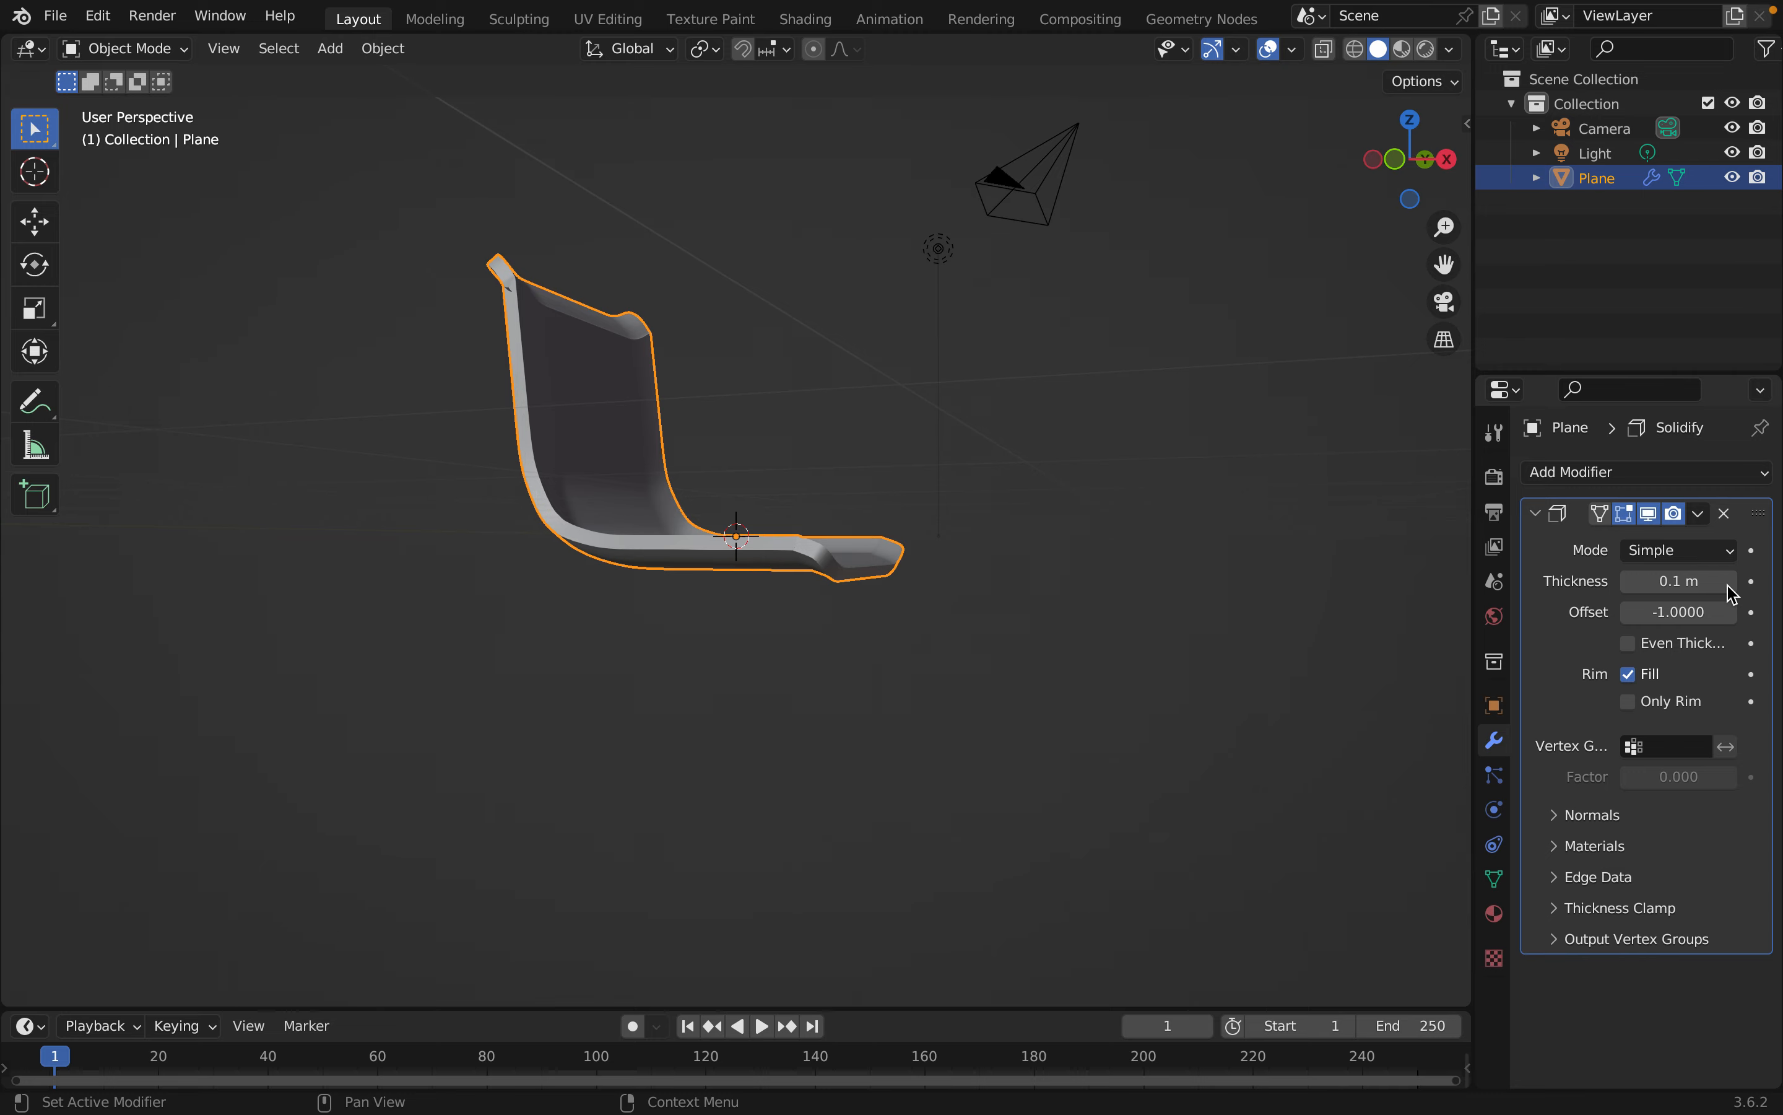
{"action": "left_click", "coordinate": [1730, 582]}
{"action": "left_click", "coordinate": [1730, 582]}
{"action": "left_click", "coordinate": [1730, 582]}
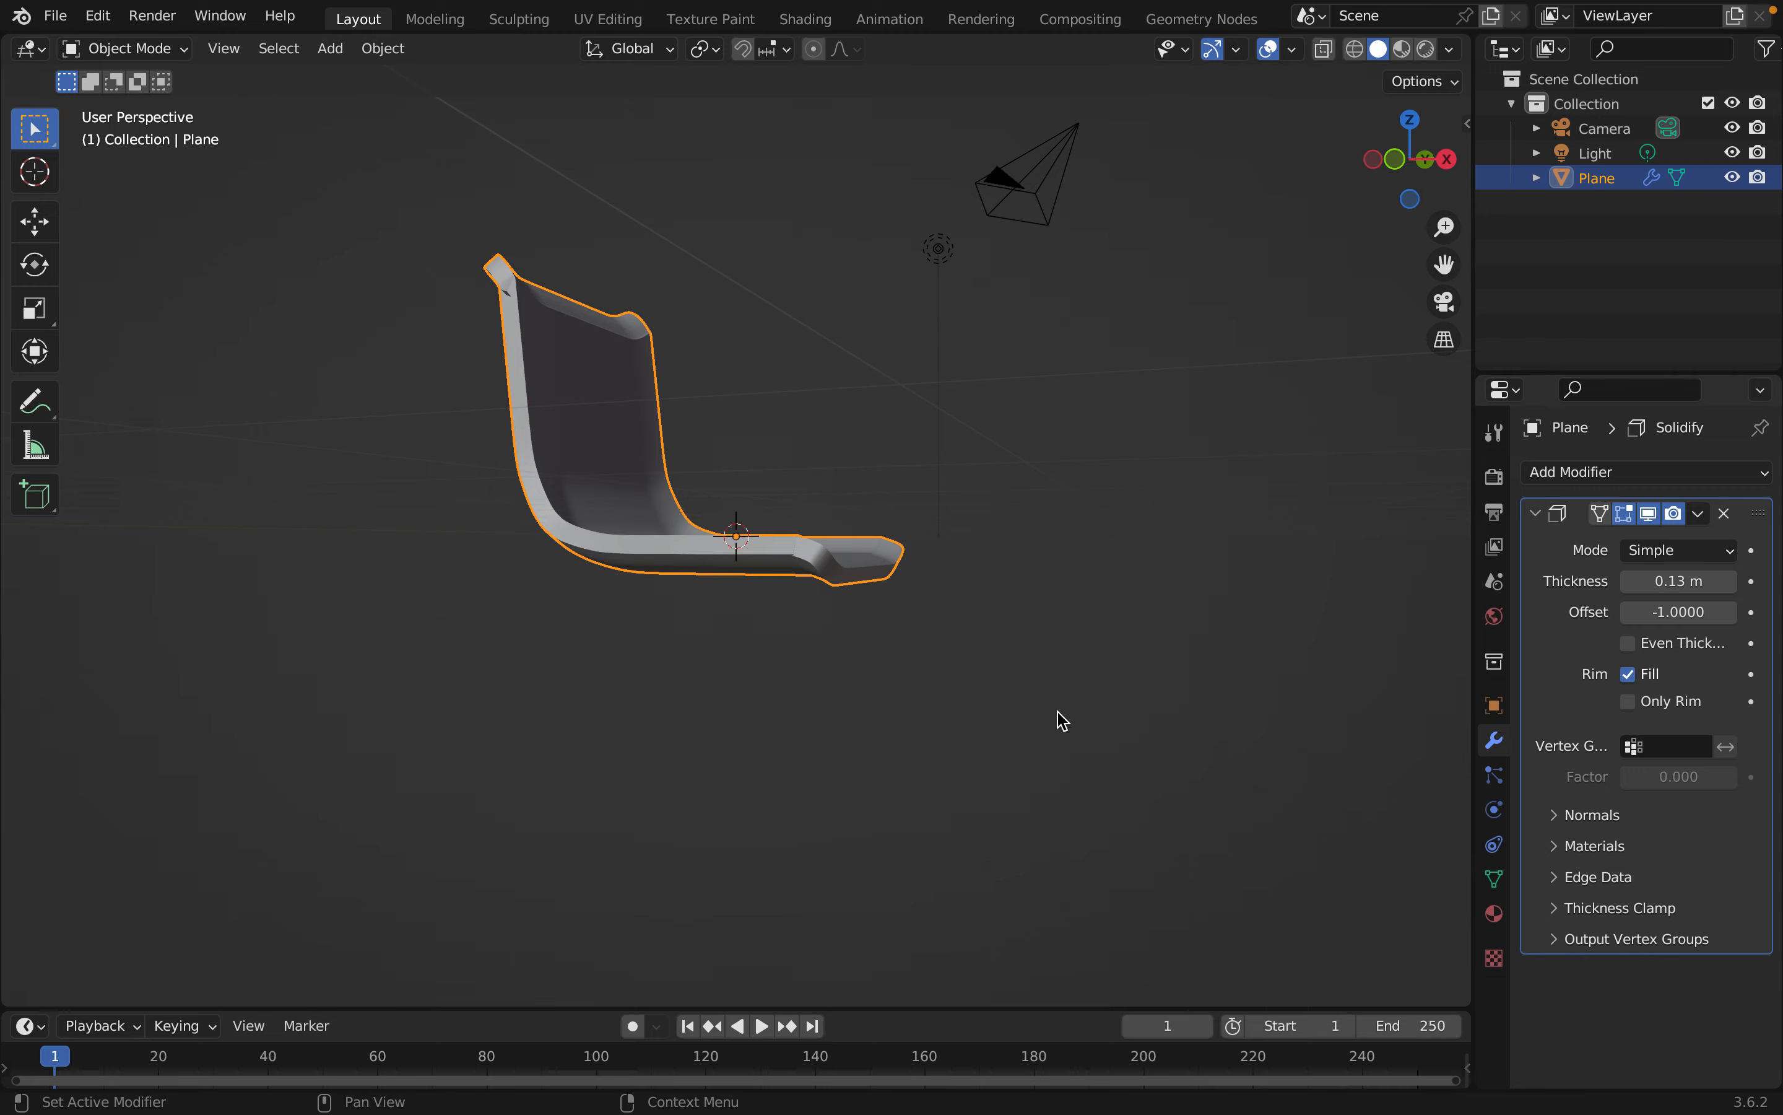
Check the thickened seat from several angles and apply the Solidify modifier
{"action": "middle_click_drag", "start_coordinate": [1061, 721], "coordinate": [462, 457]}
{"action": "scroll", "coordinate": [546, 770], "scroll_direction": "up", "scroll_amount": 5}
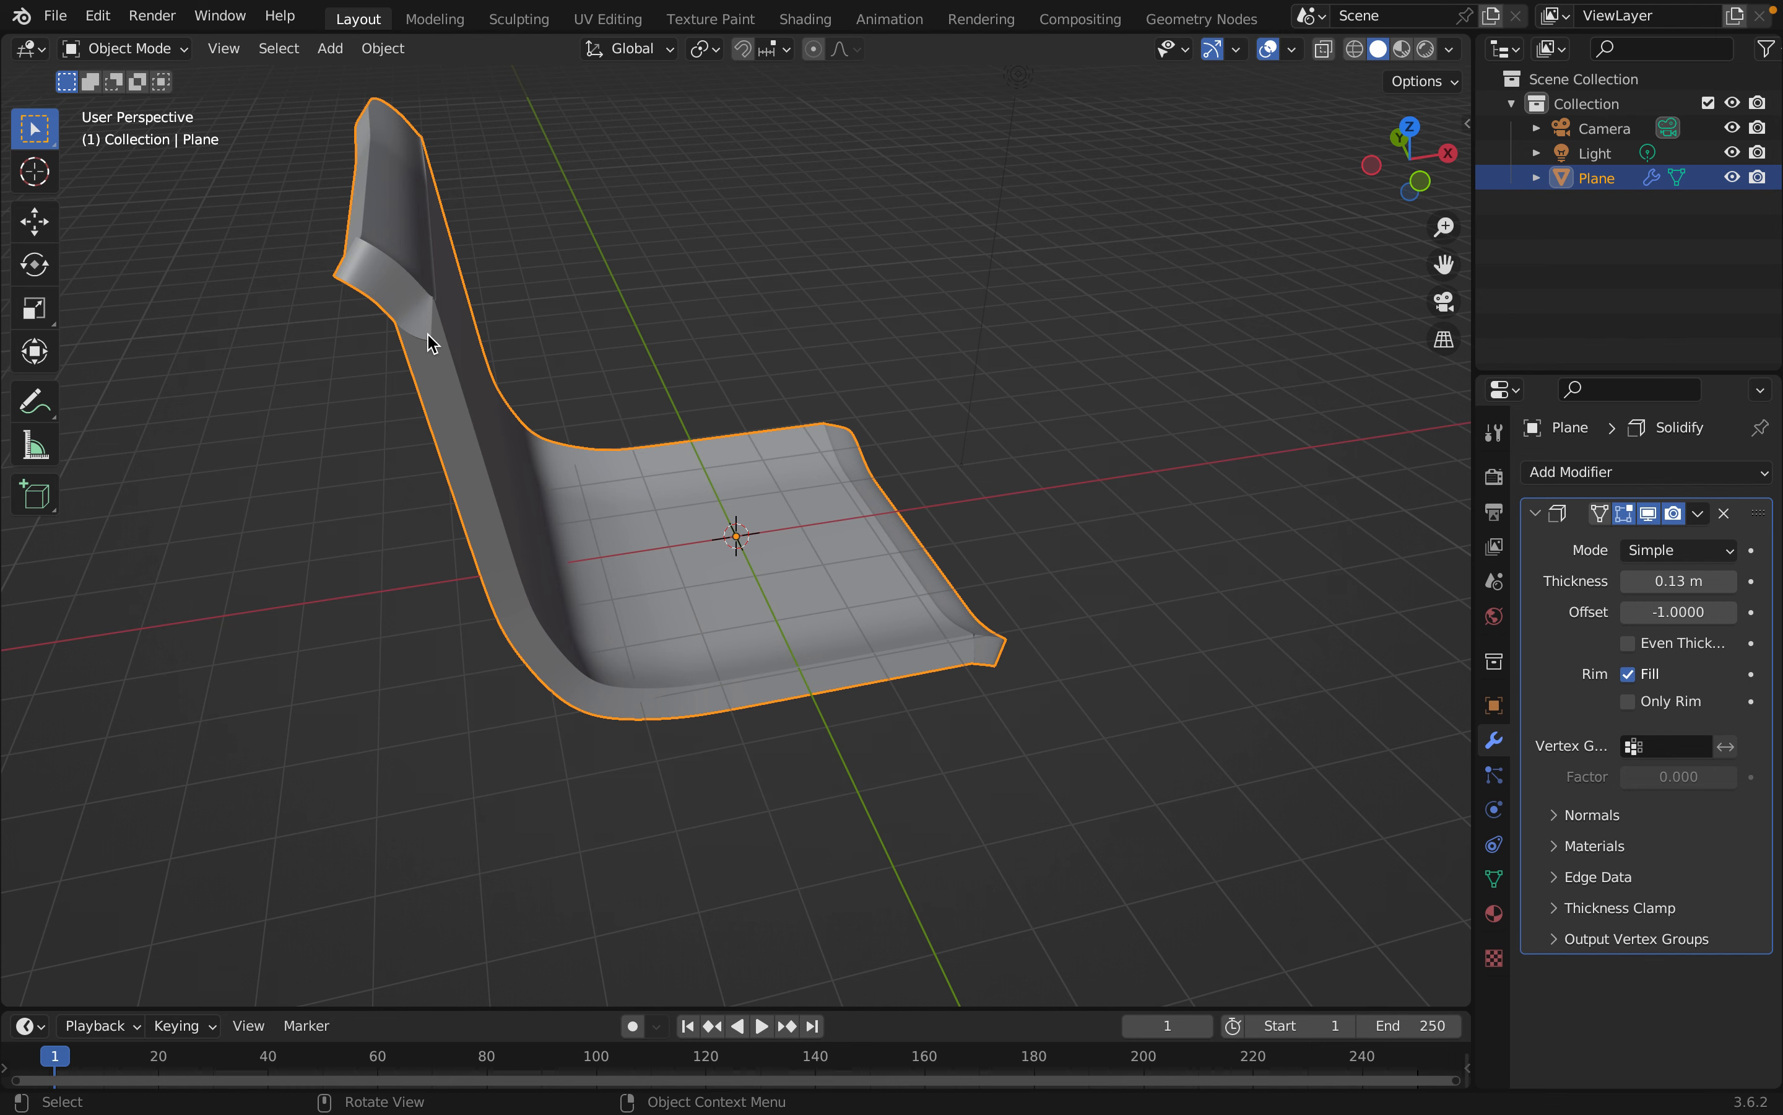
{"action": "middle_click_drag", "start_coordinate": [394, 604], "coordinate": [599, 791]}
{"action": "scroll", "coordinate": [1010, 133], "scroll_direction": "down", "scroll_amount": 2}
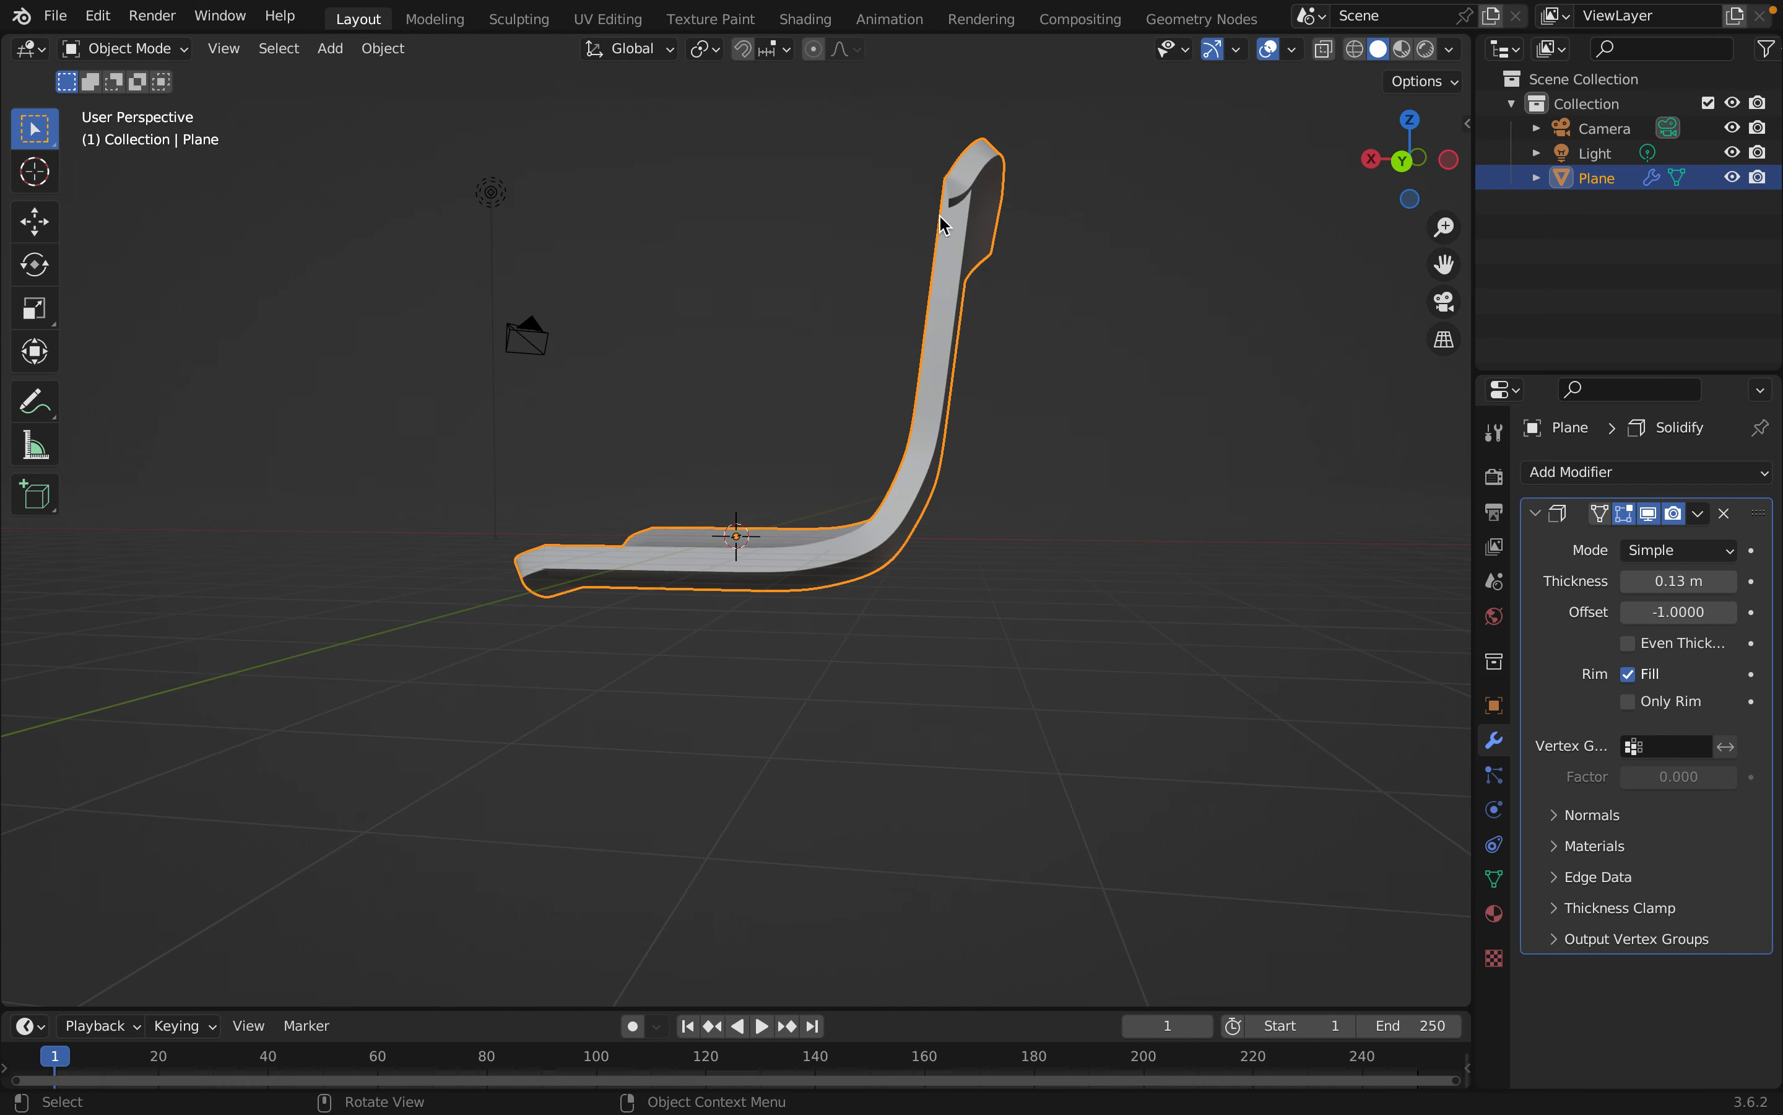
{"action": "middle_click_drag", "start_coordinate": [505, 741], "coordinate": [746, 785]}
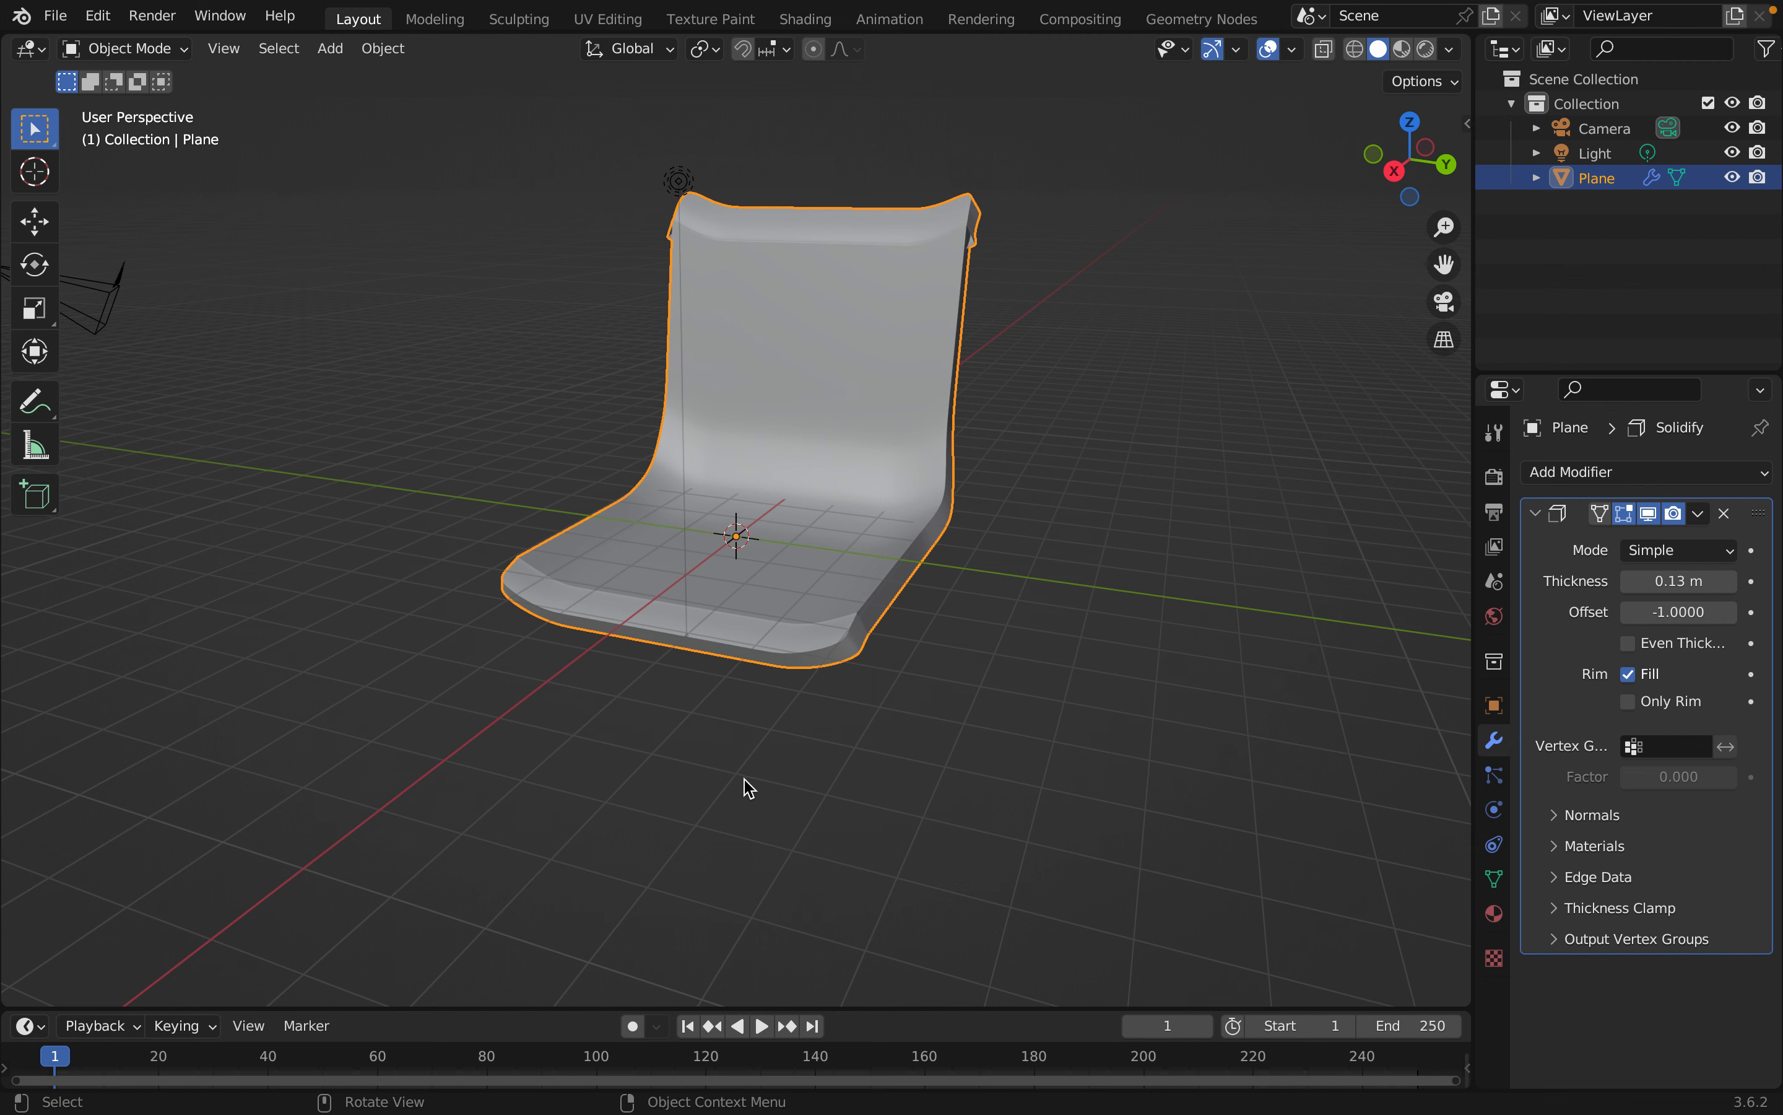
{"action": "scroll", "coordinate": [750, 787], "scroll_direction": "up", "scroll_amount": 2}
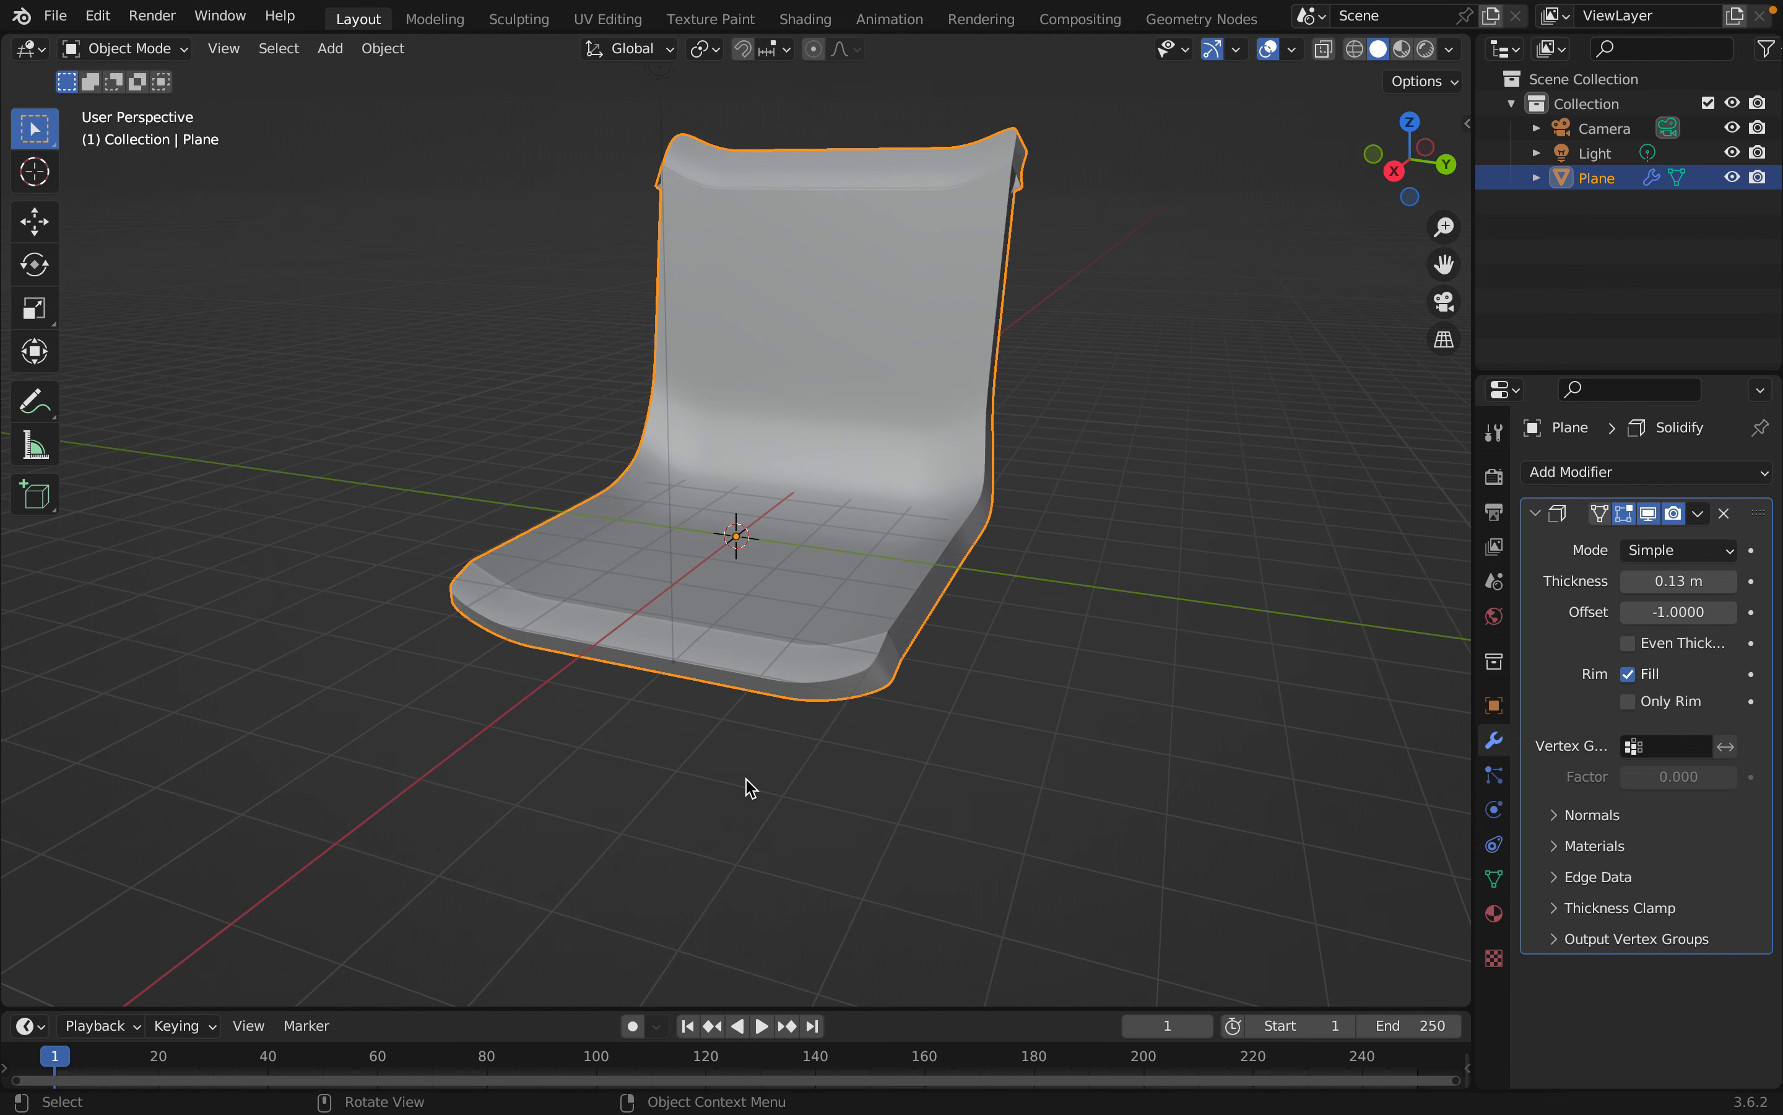
{"action": "left_click", "coordinate": [1699, 514]}
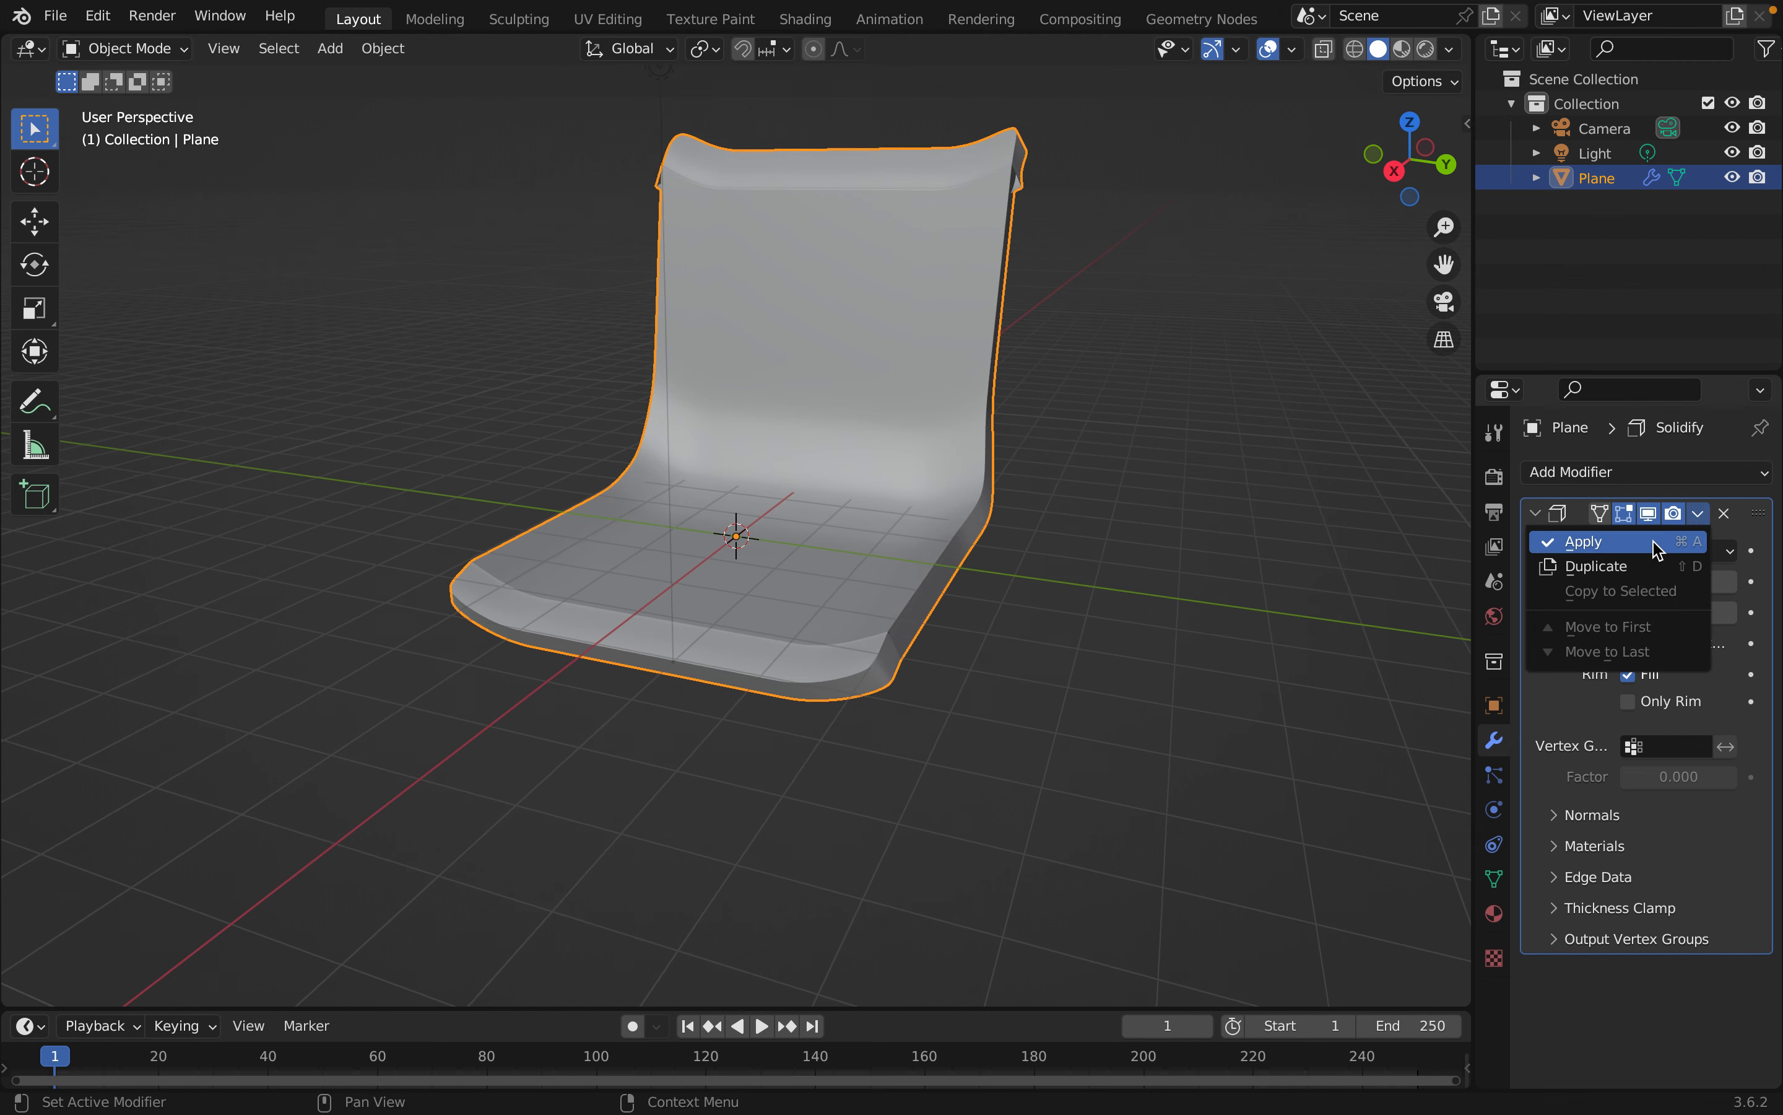
{"action": "left_click", "coordinate": [1654, 543]}
Reselect the seat, apply Shade Smooth to it, and clear the selection
{"action": "left_click", "coordinate": [1187, 737]}
{"action": "left_click", "coordinate": [750, 371]}
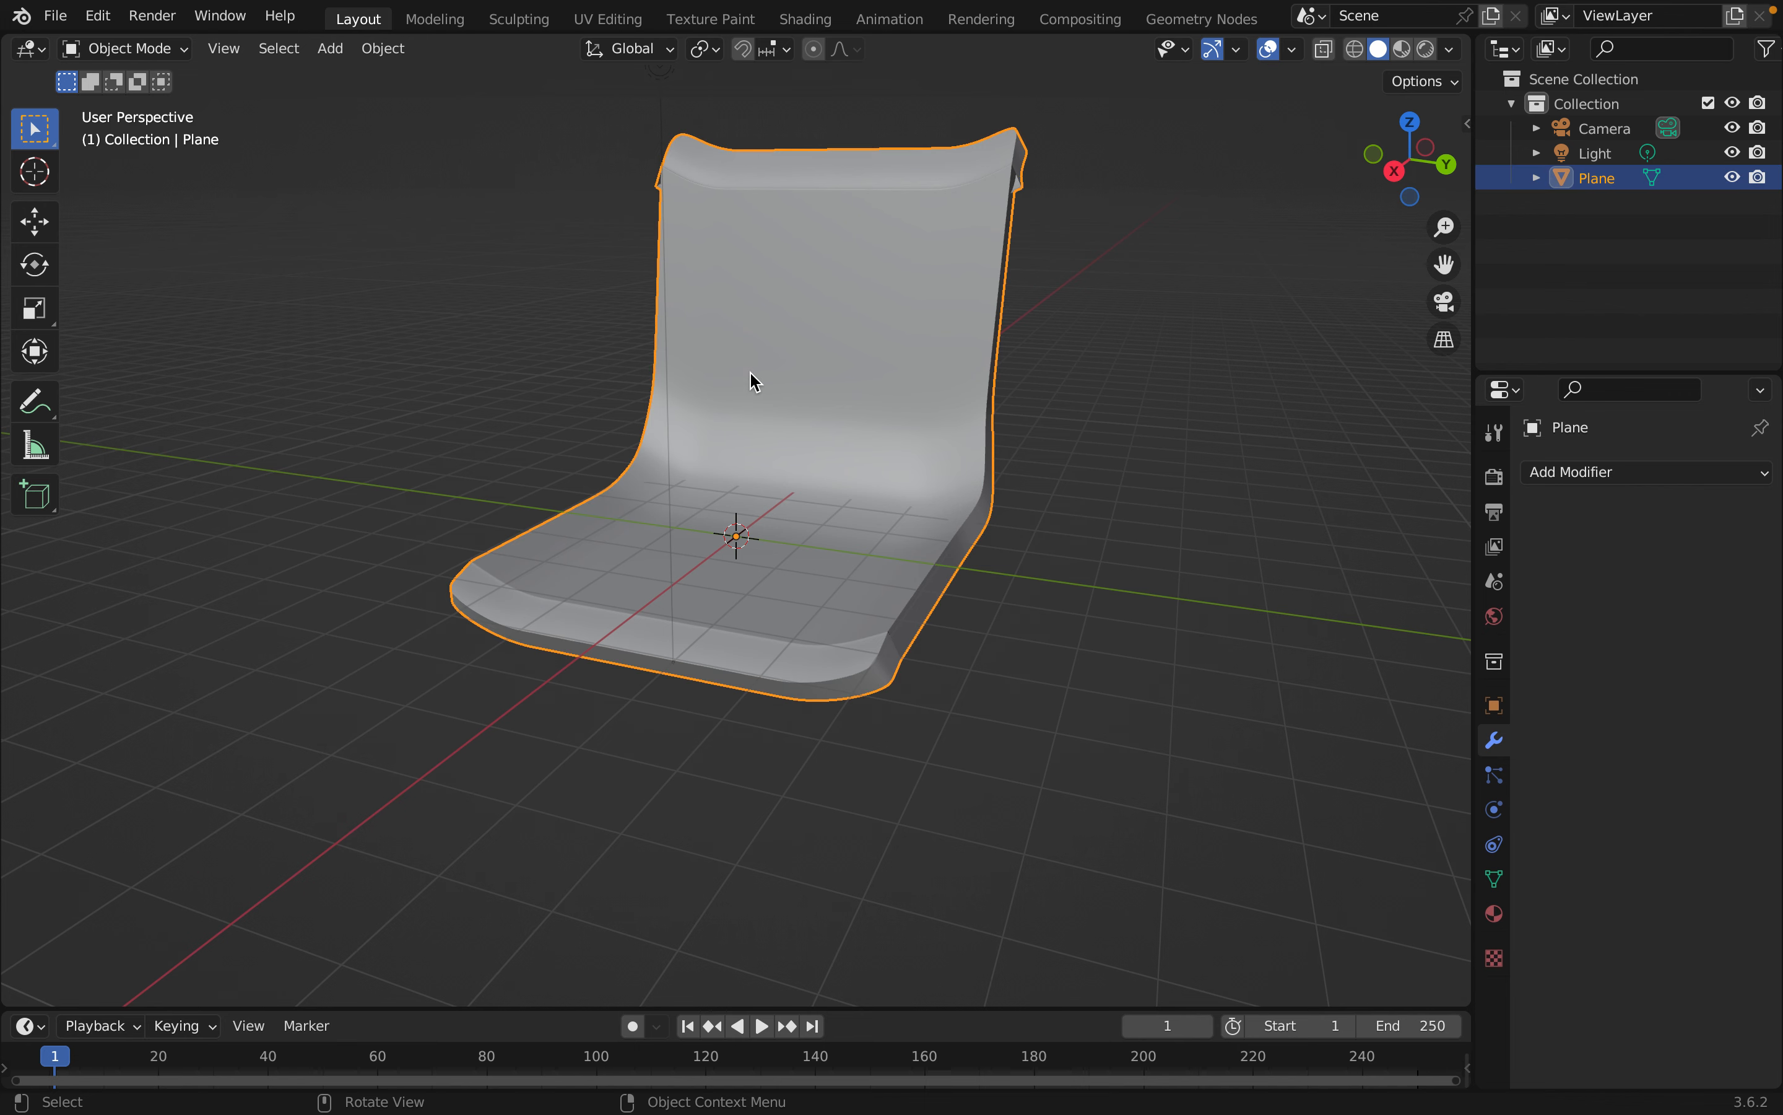
{"action": "right_click", "coordinate": [749, 370]}
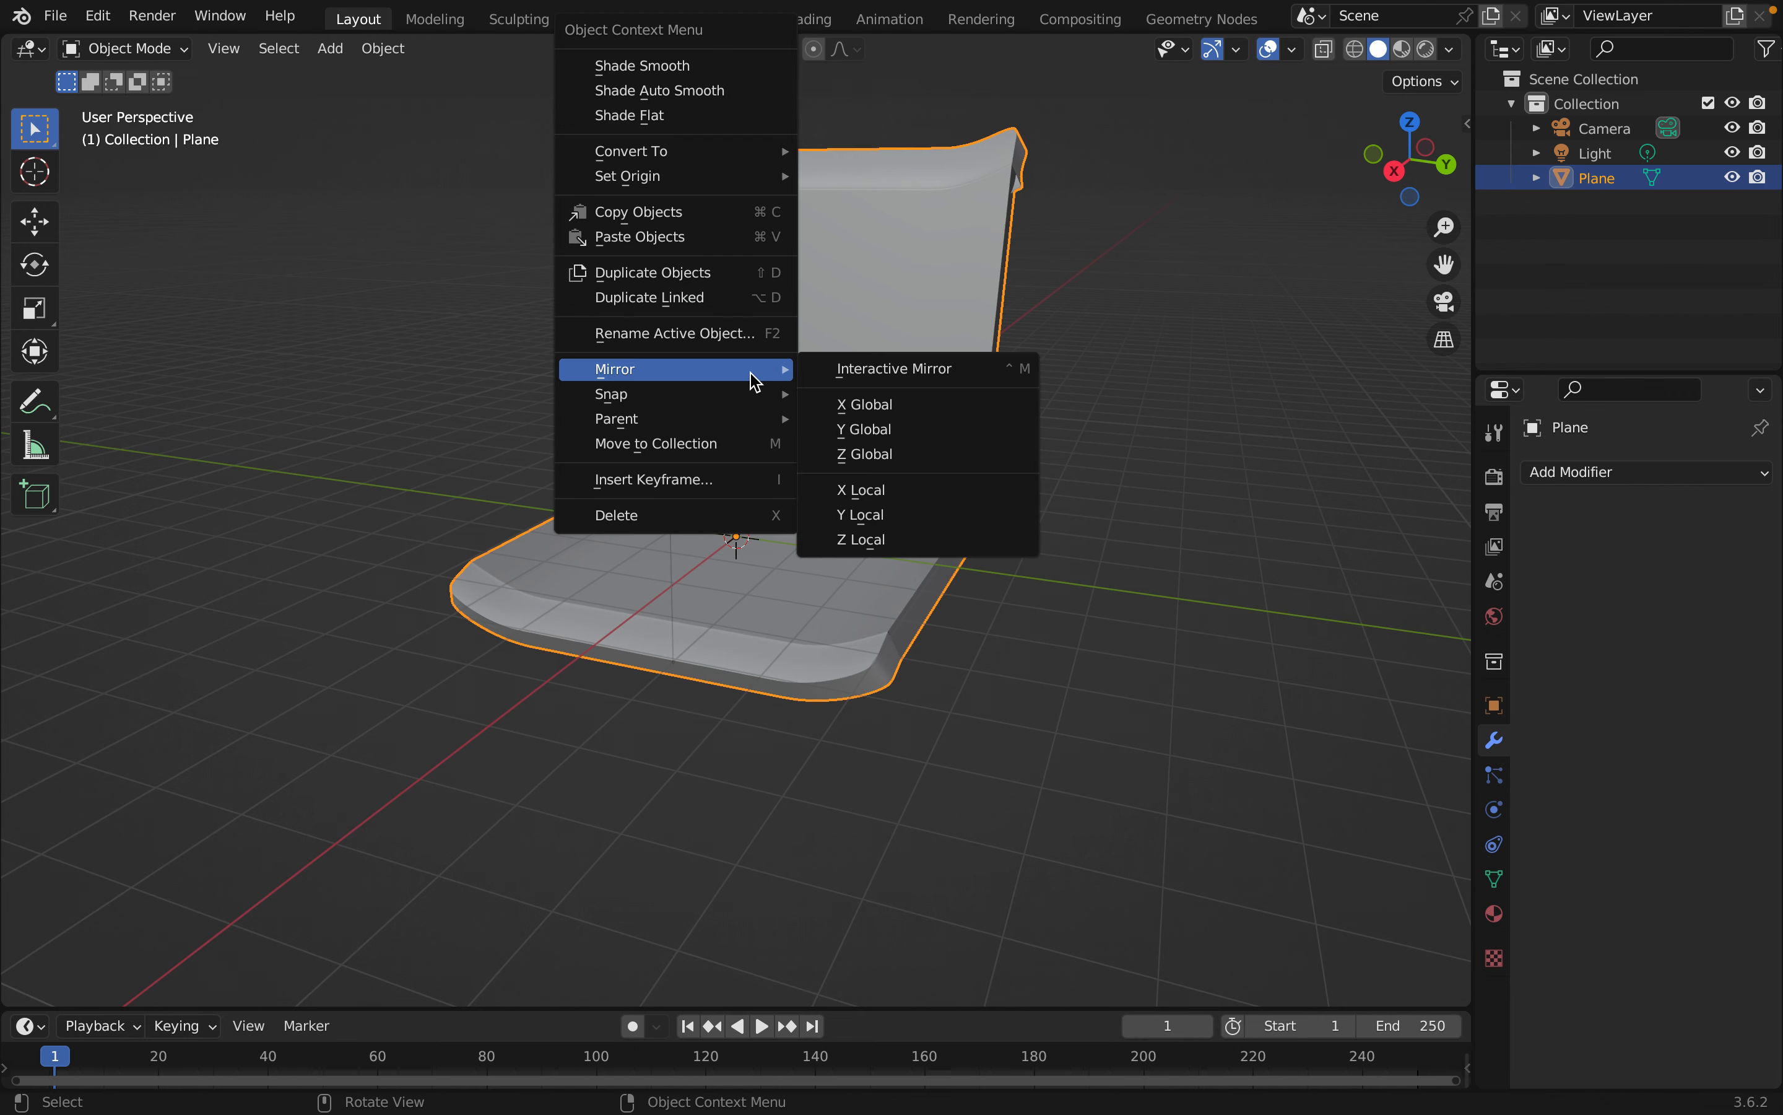
{"action": "left_click", "coordinate": [655, 81]}
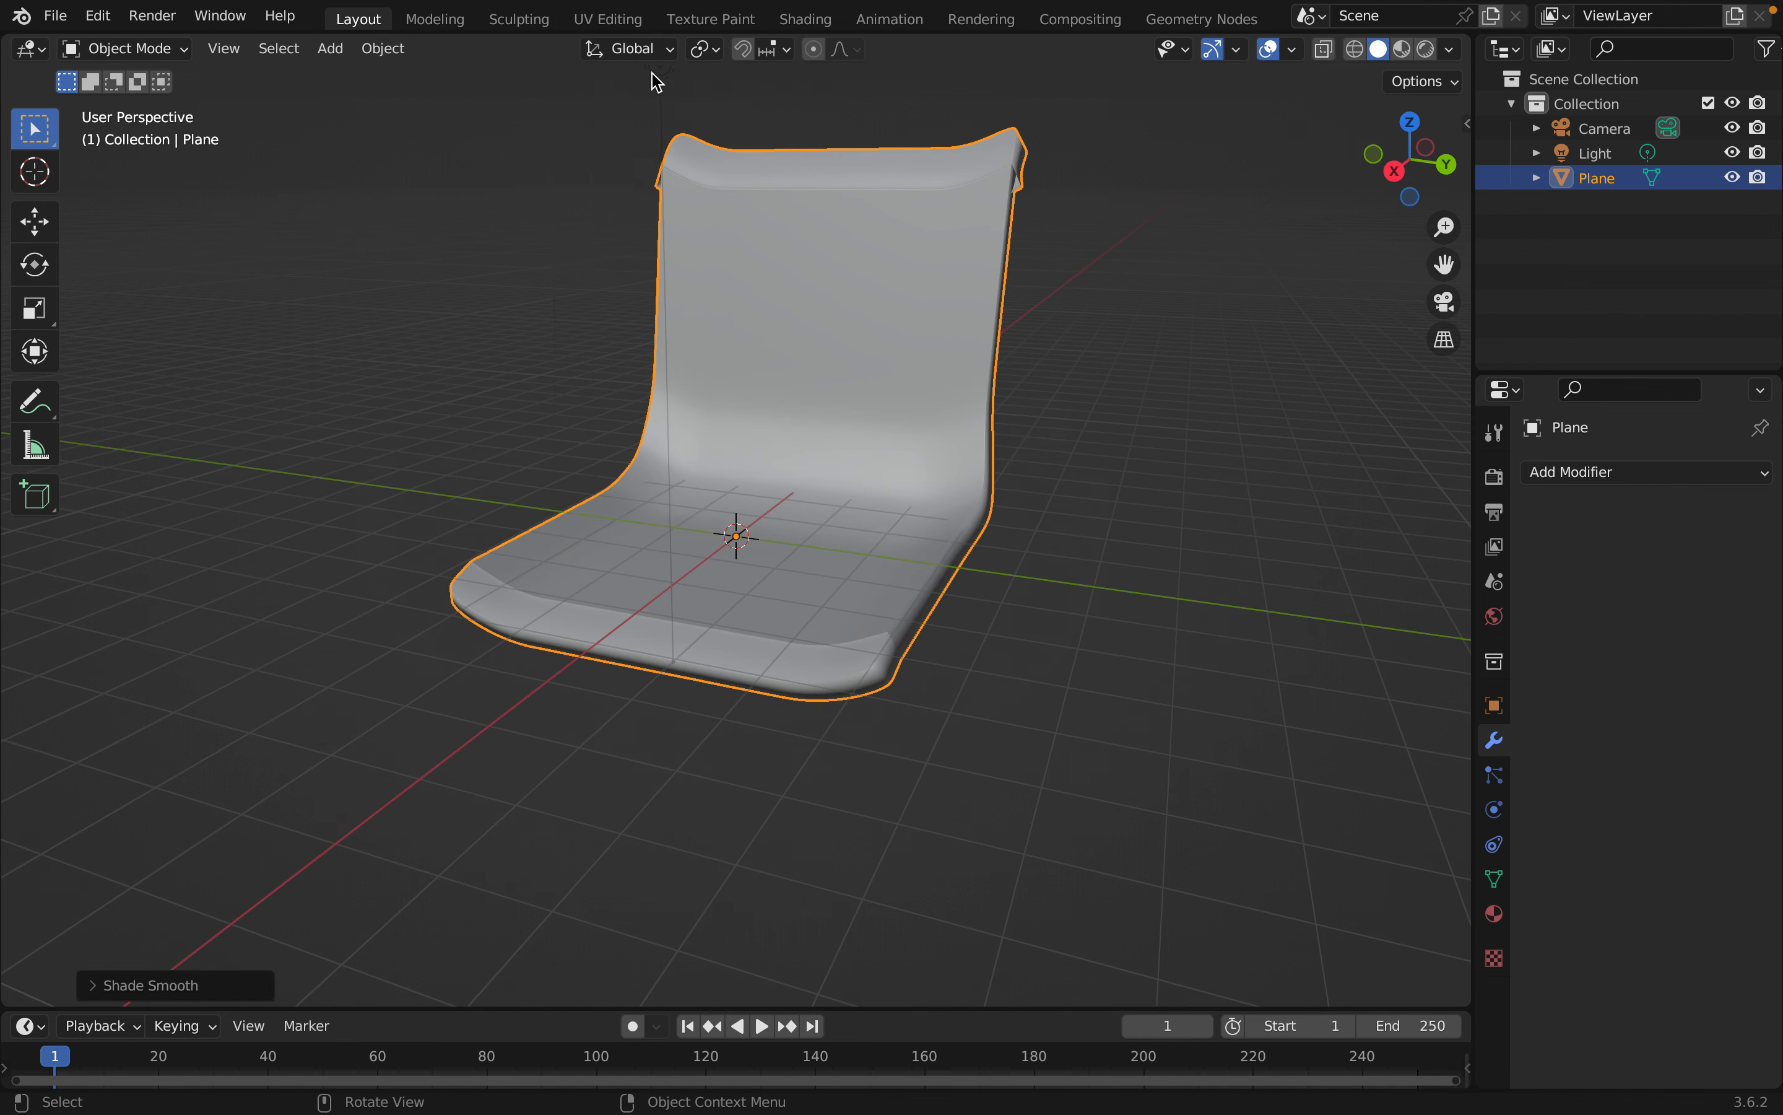
{"action": "left_click", "coordinate": [469, 805]}
Add a cube mesh at the 3D cursor in the middle of the seat
{"action": "middle_click_drag", "start_coordinate": [469, 806], "coordinate": [792, 696]}
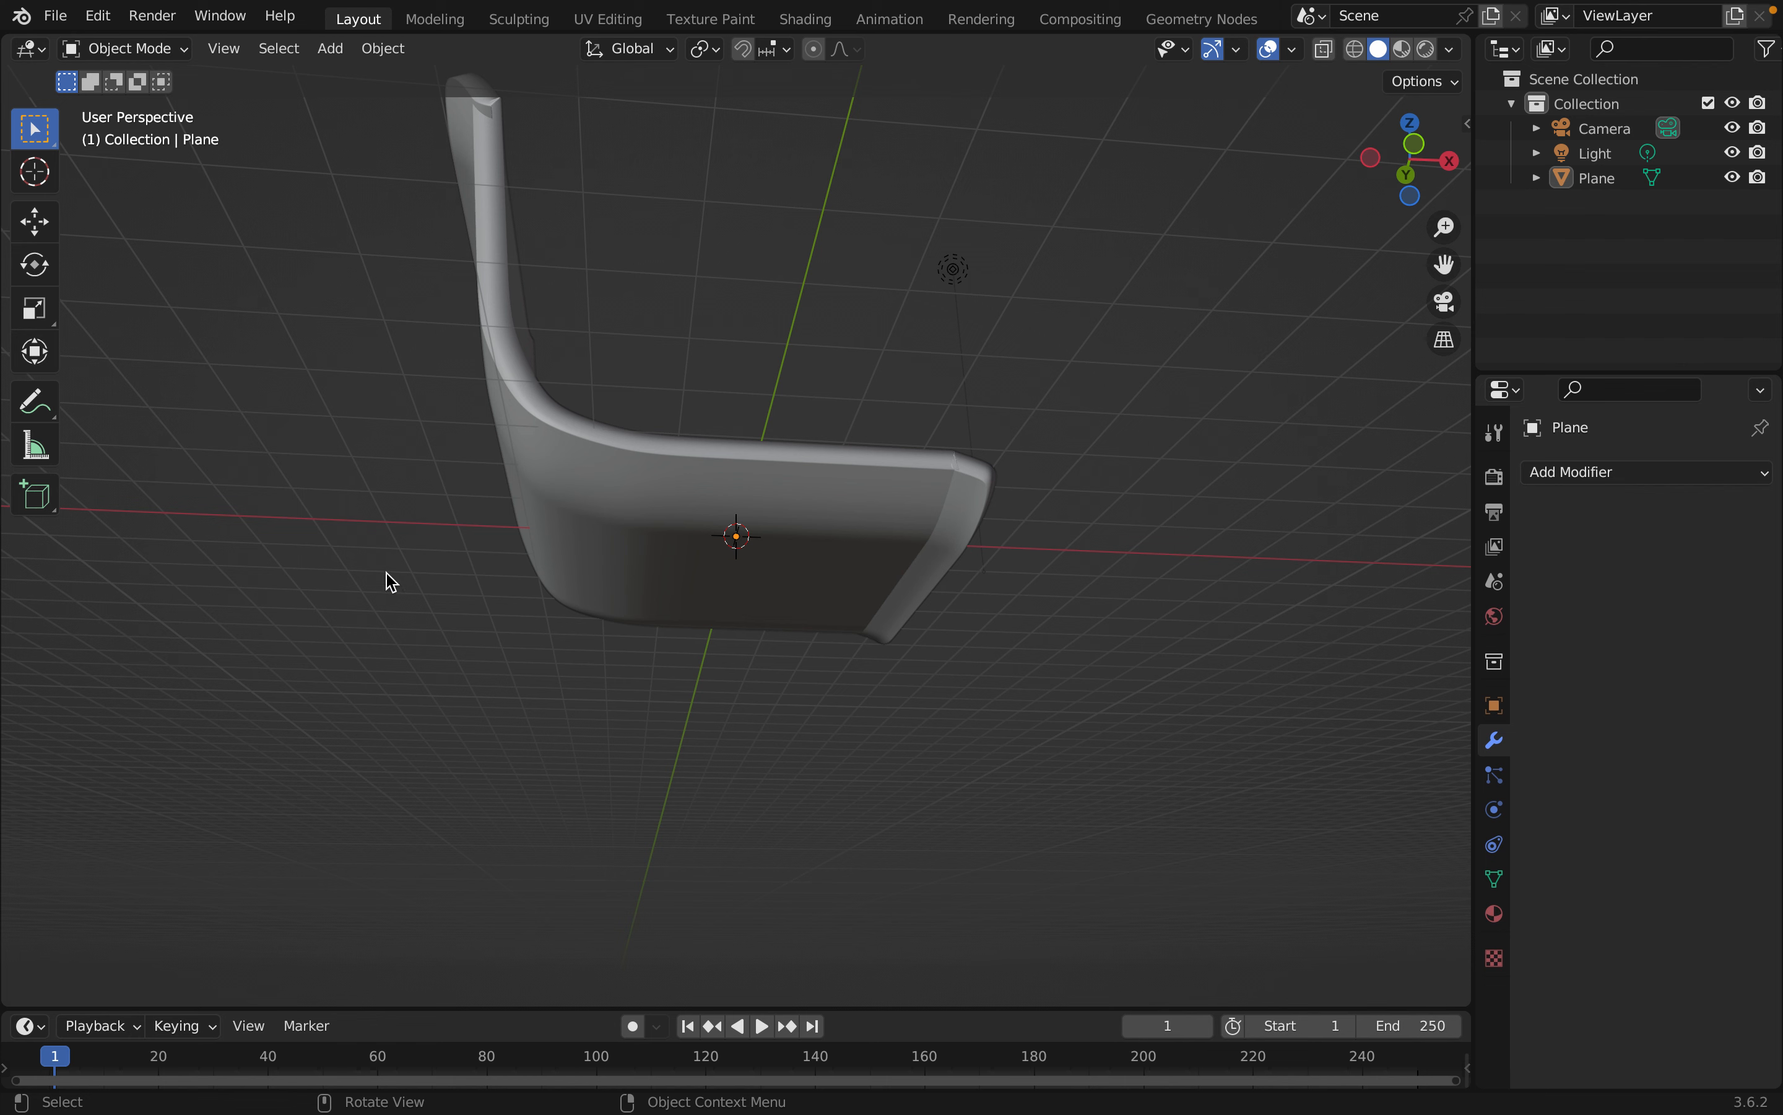
{"action": "key", "text": "shift+a"}
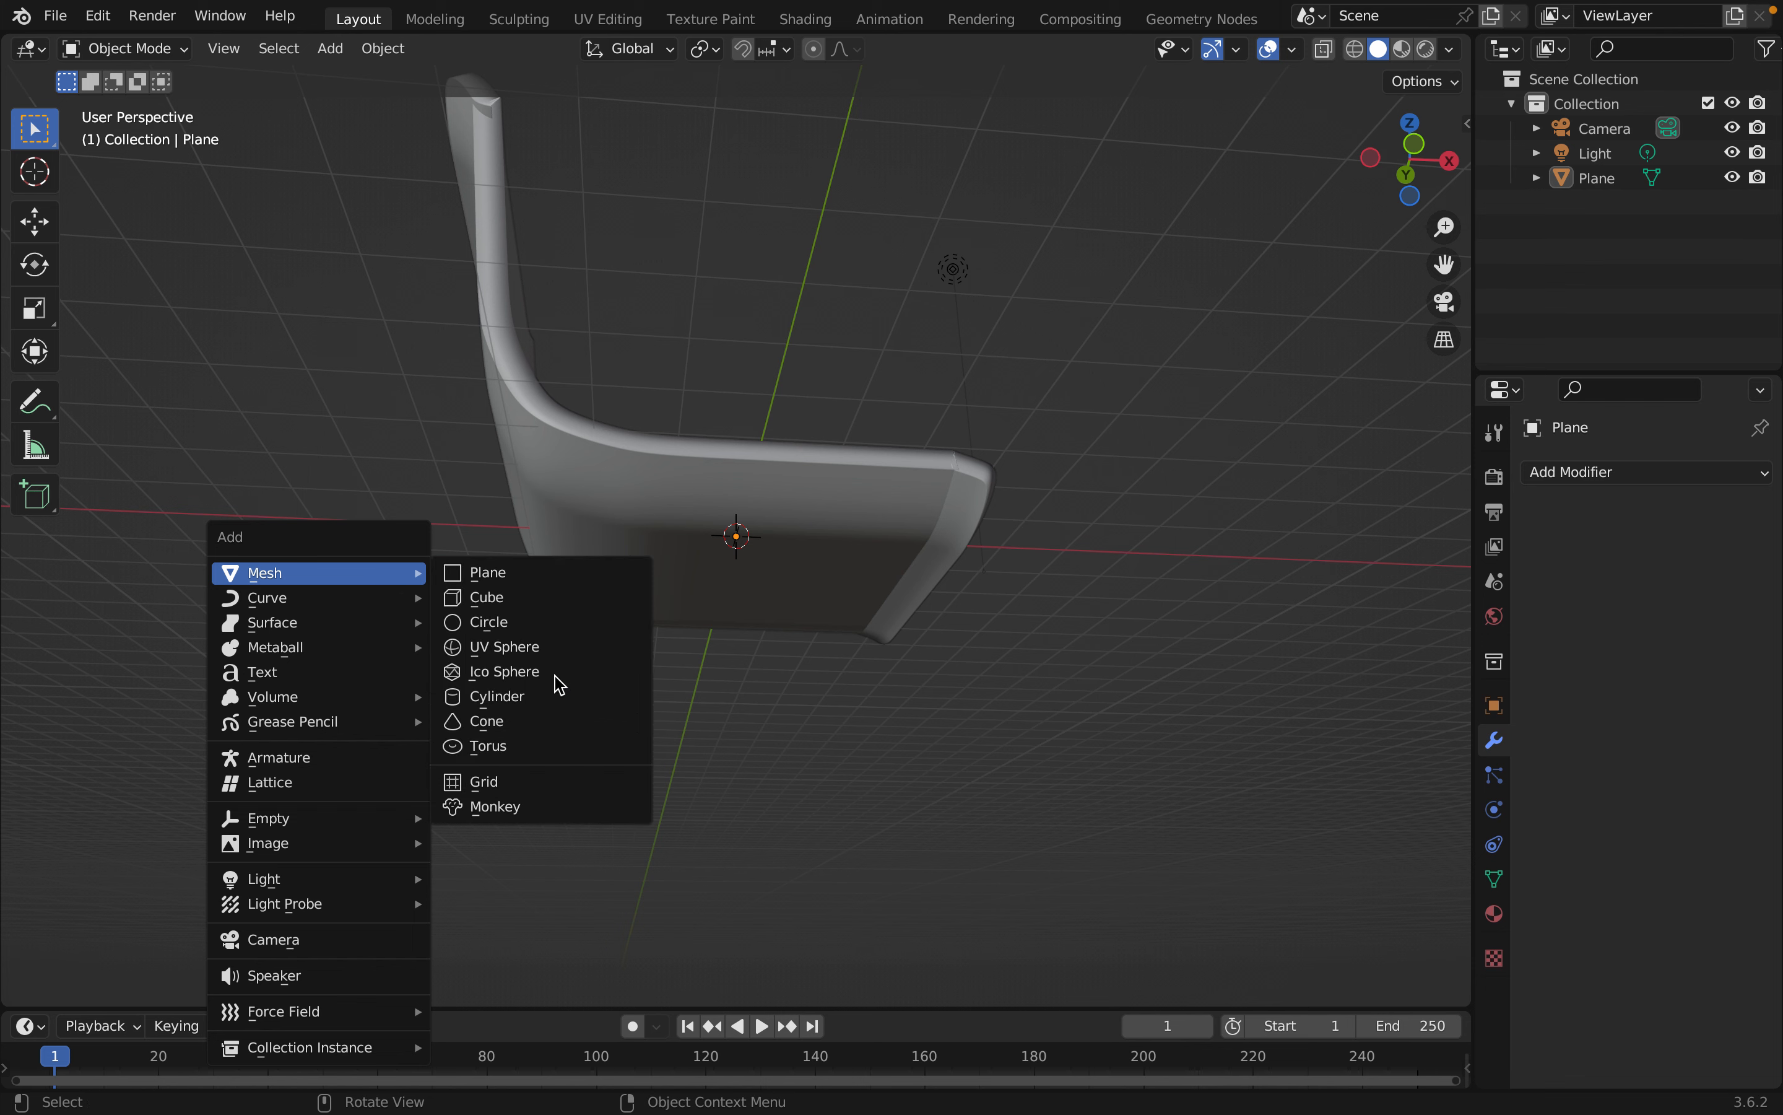
{"action": "left_click", "coordinate": [526, 599]}
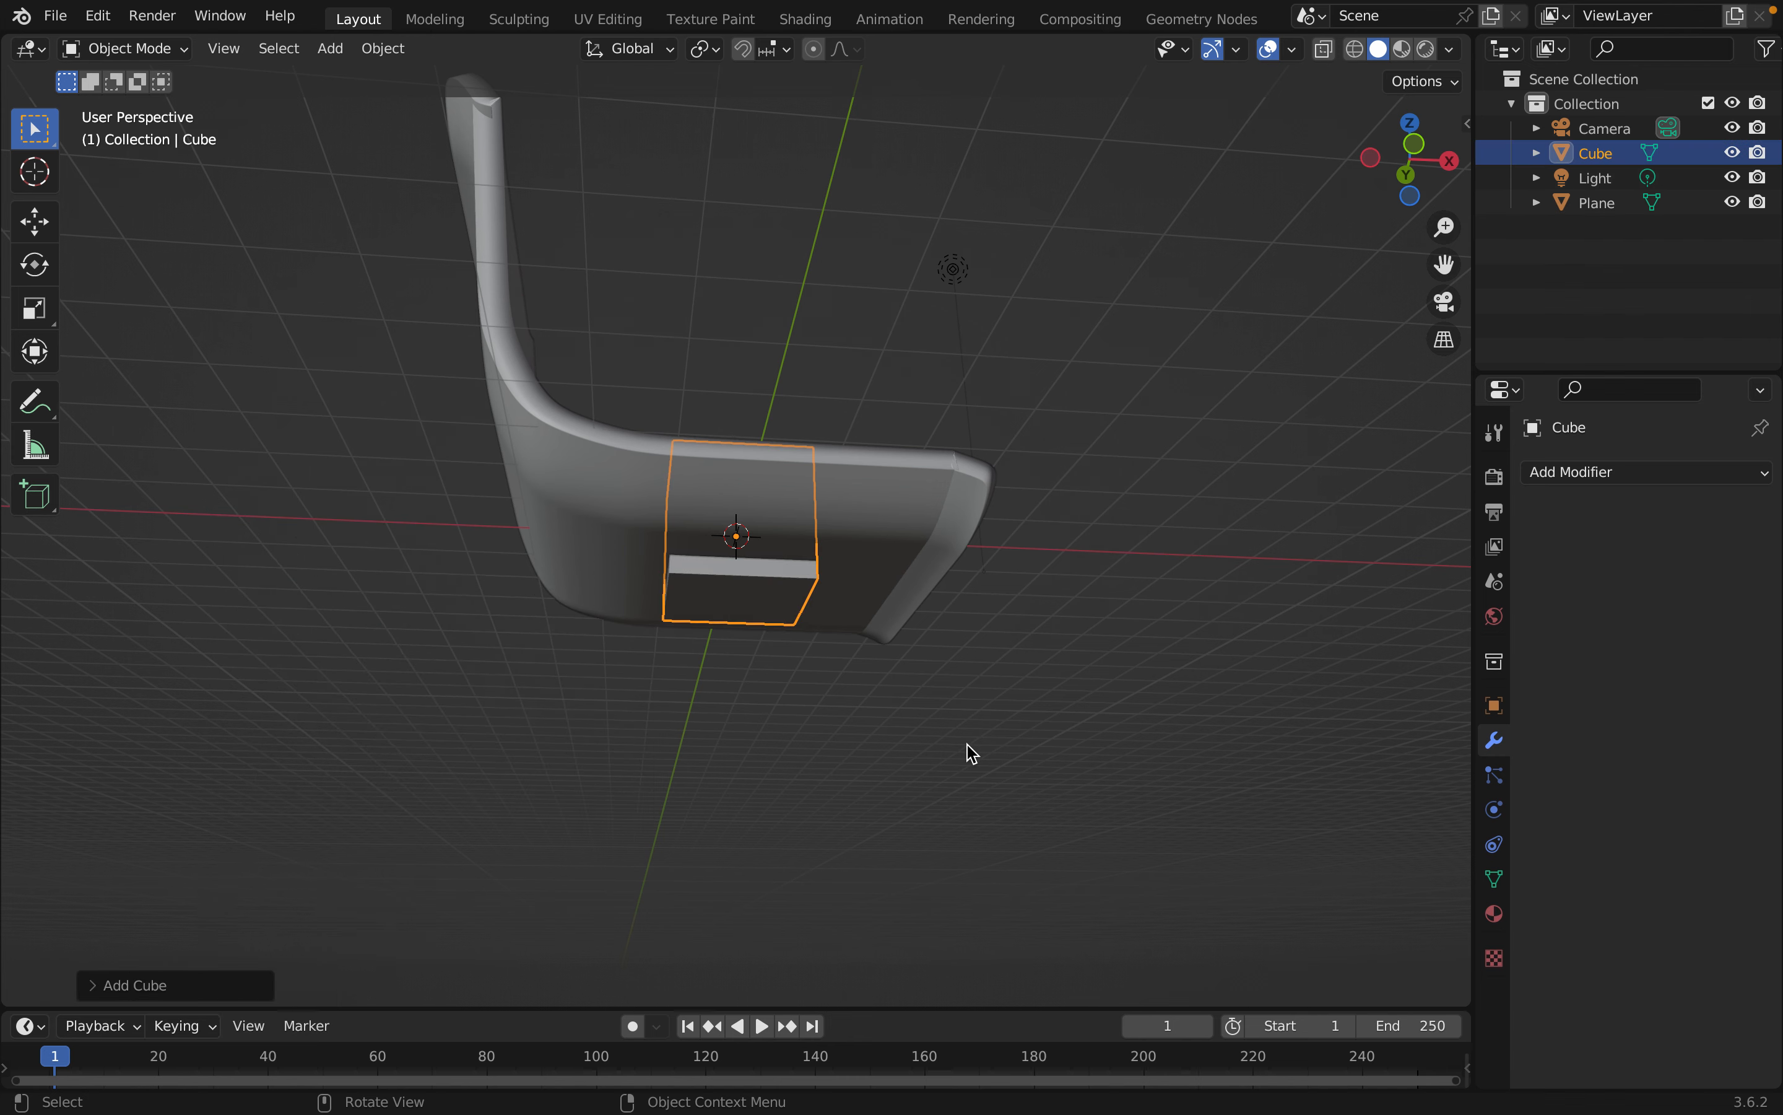
Flatten the cube along global Z and lower it about 0.9 m beneath the seat
{"action": "middle_click_drag", "start_coordinate": [966, 743], "coordinate": [940, 773]}
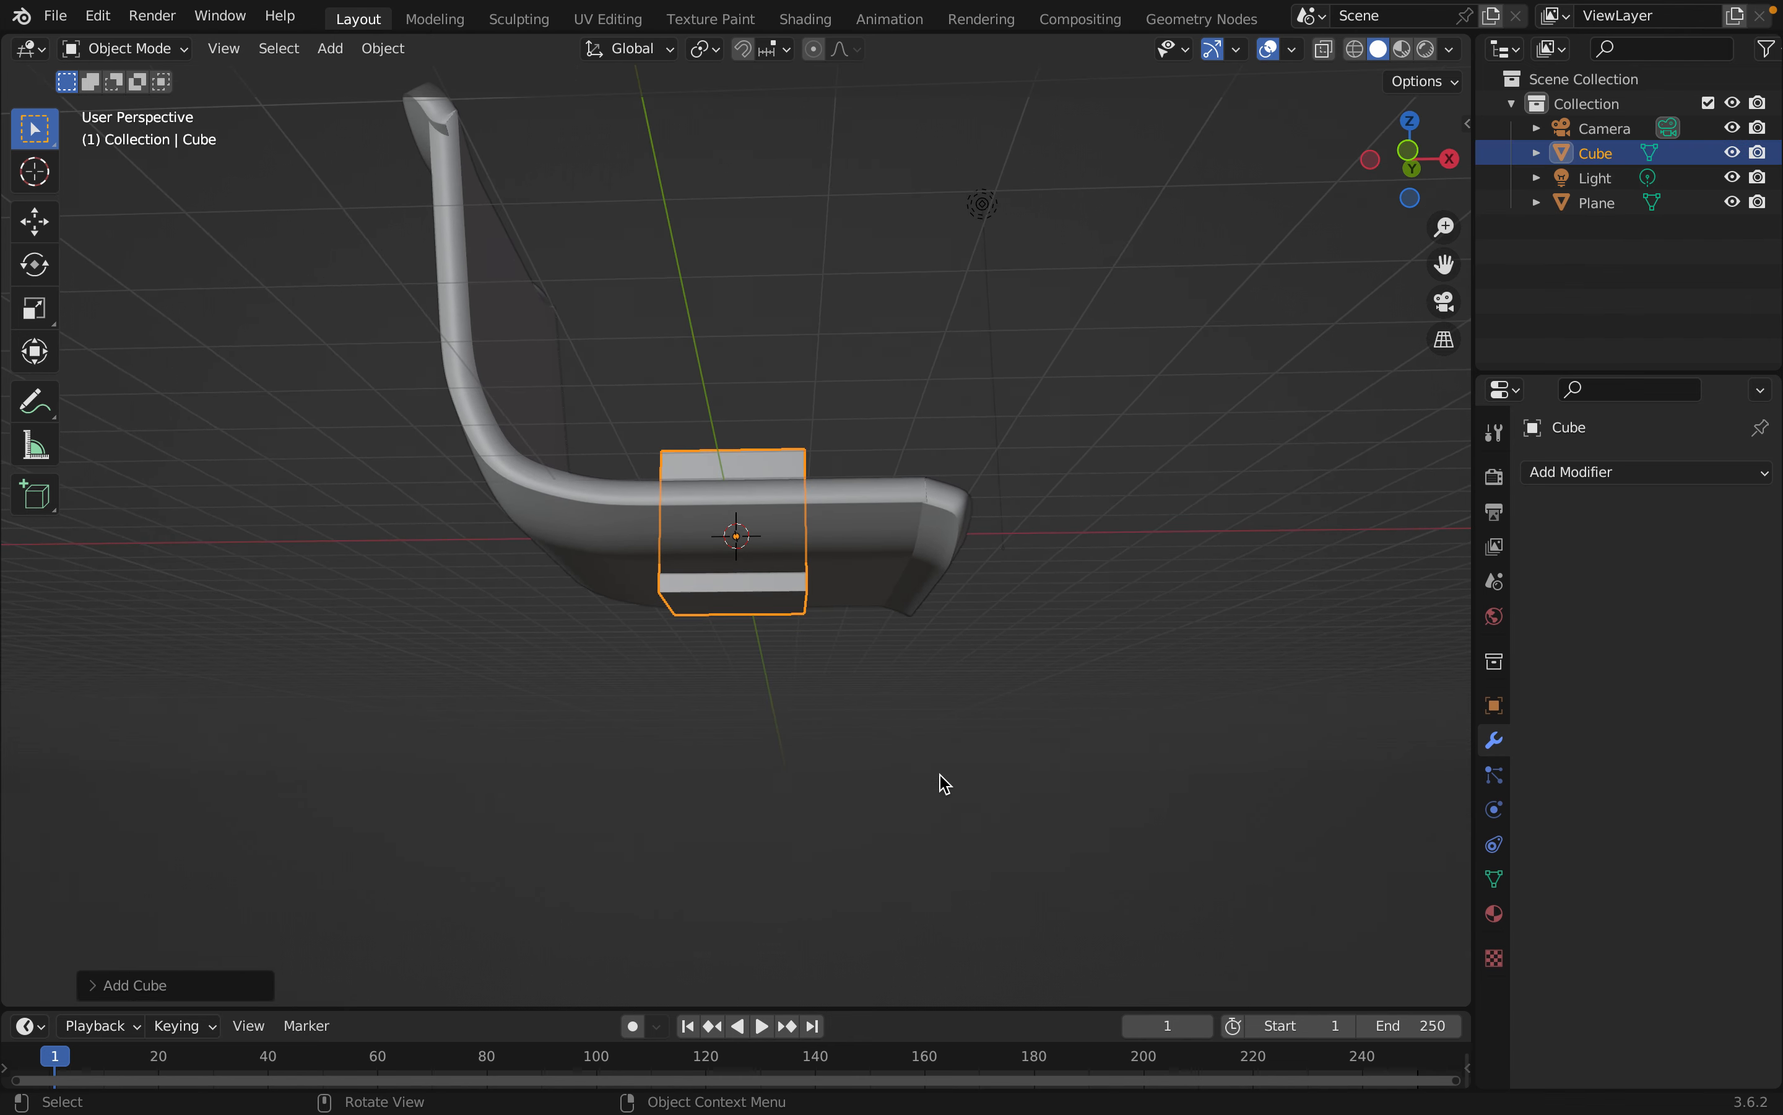
{"action": "key", "text": "s"}
{"action": "key", "text": "z"}
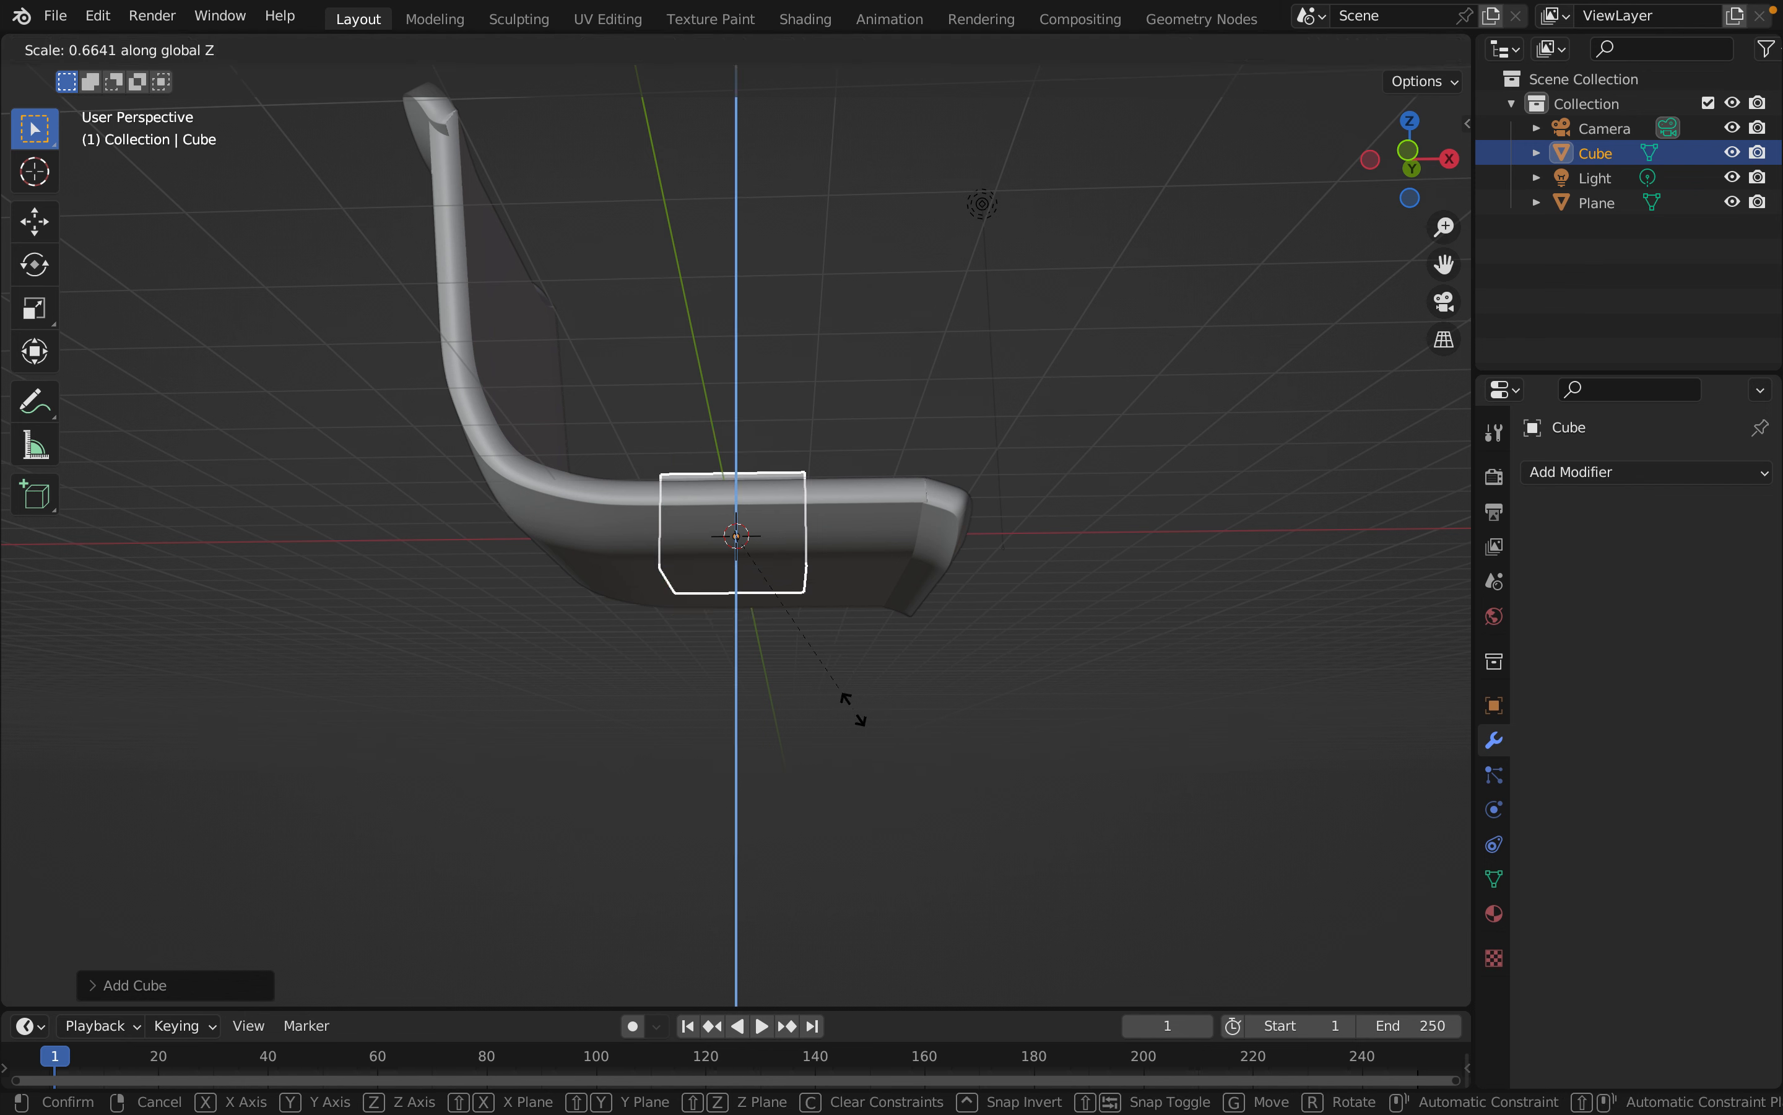
{"action": "left_click", "coordinate": [748, 595]}
{"action": "key", "text": "g"}
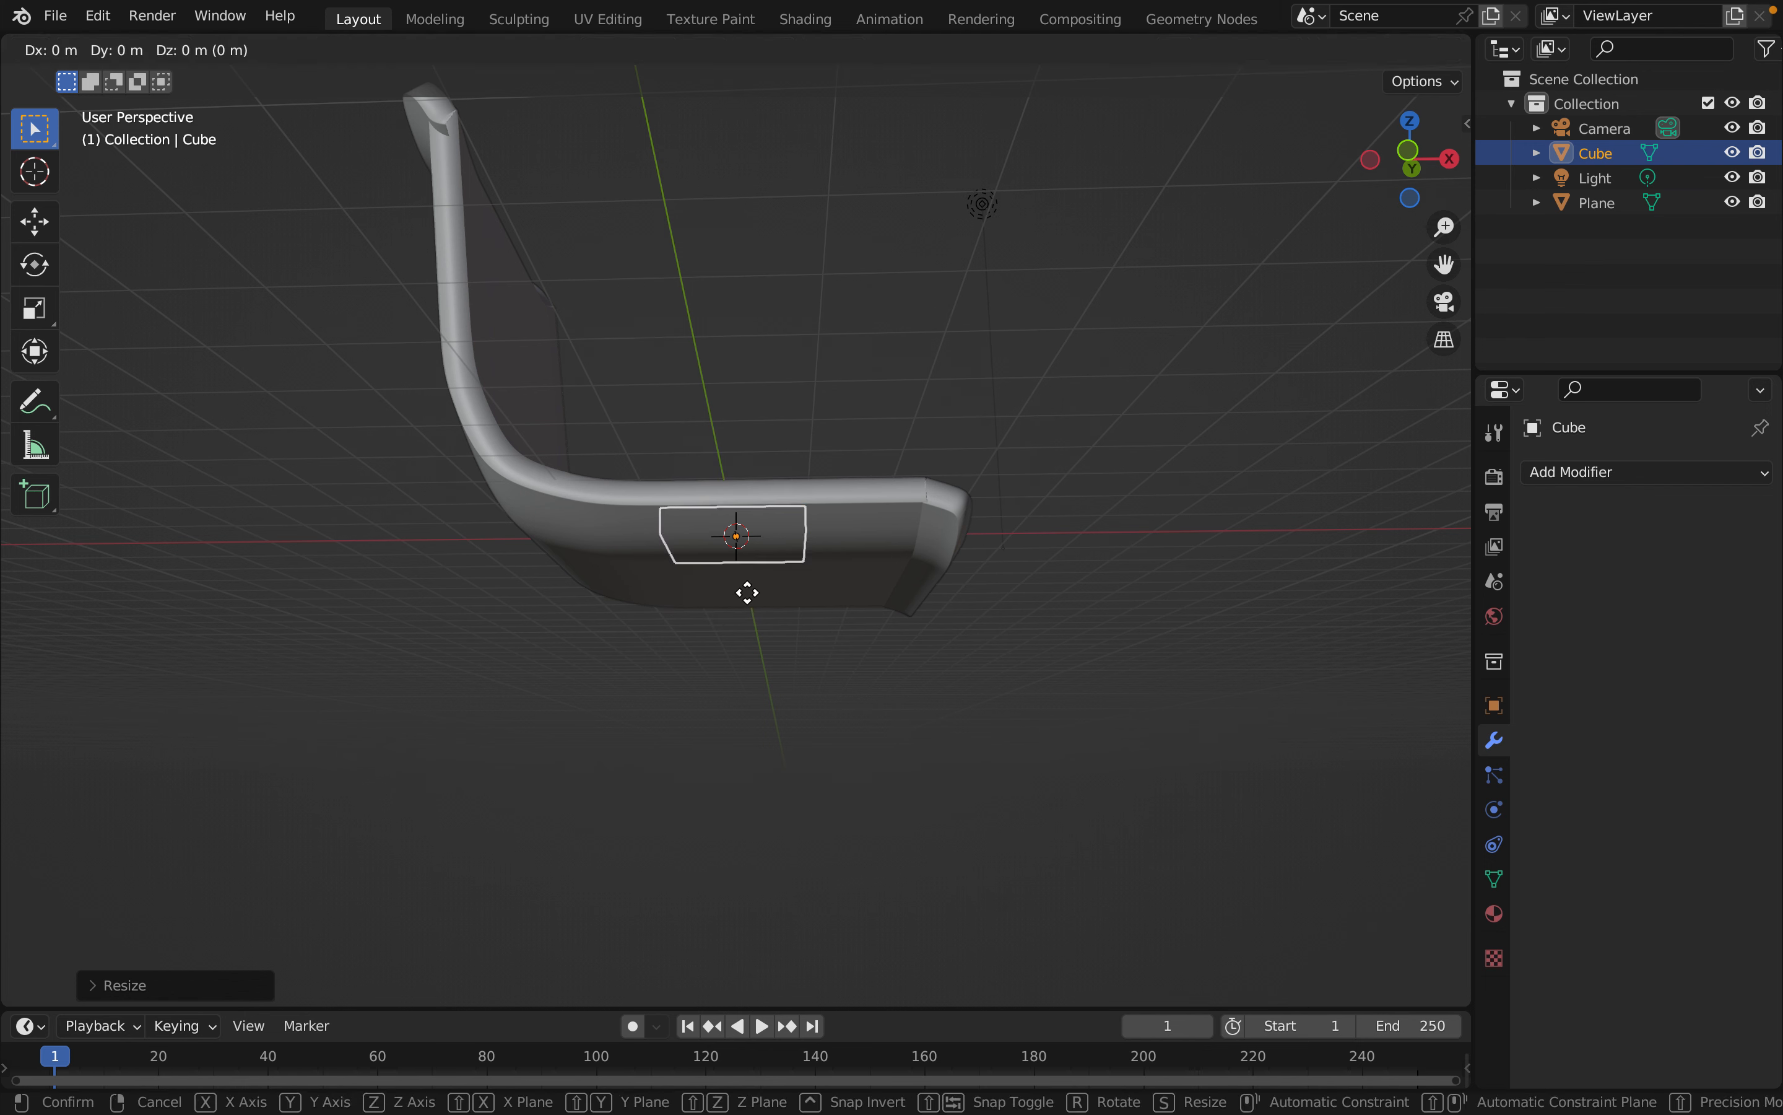
{"action": "key", "text": "z"}
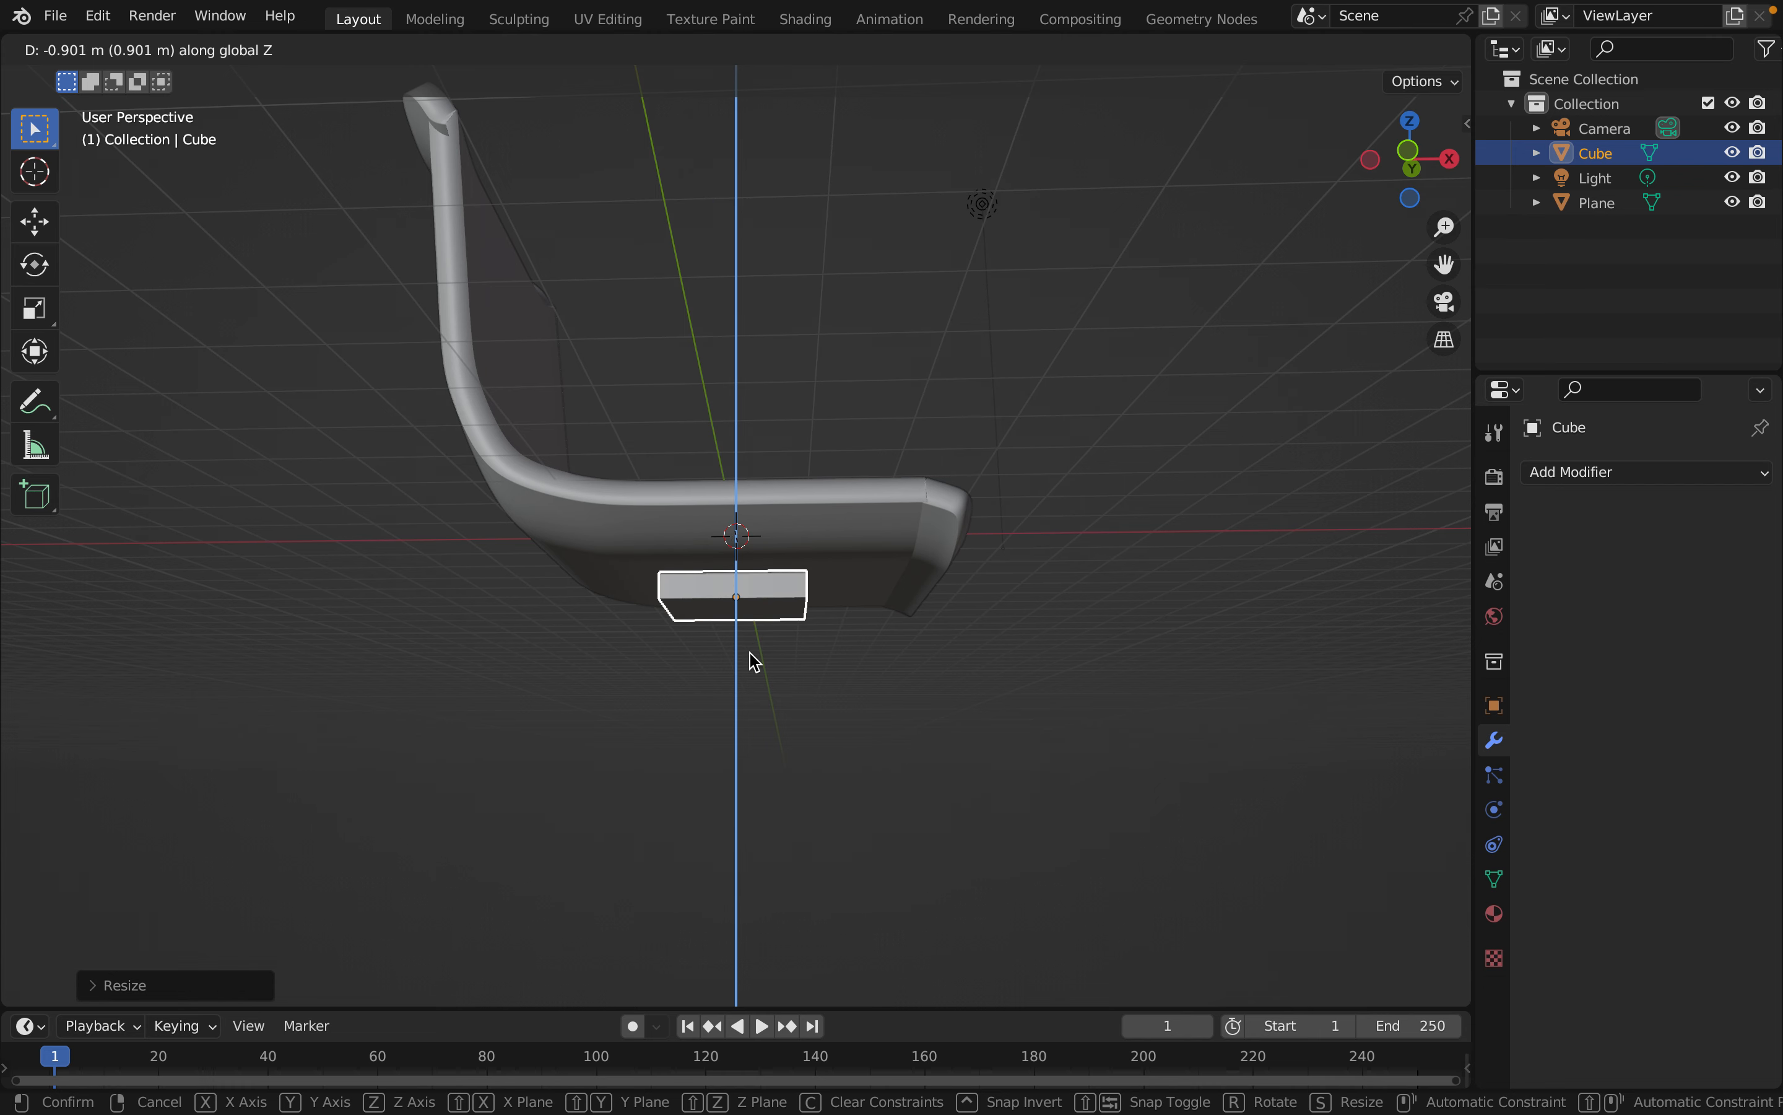
{"action": "left_click", "coordinate": [754, 659]}
Narrow the flattened block along global Y to about half its width and move it in negative Y towards the seat's side edge
{"action": "middle_click_drag", "start_coordinate": [968, 768], "coordinate": [724, 782]}
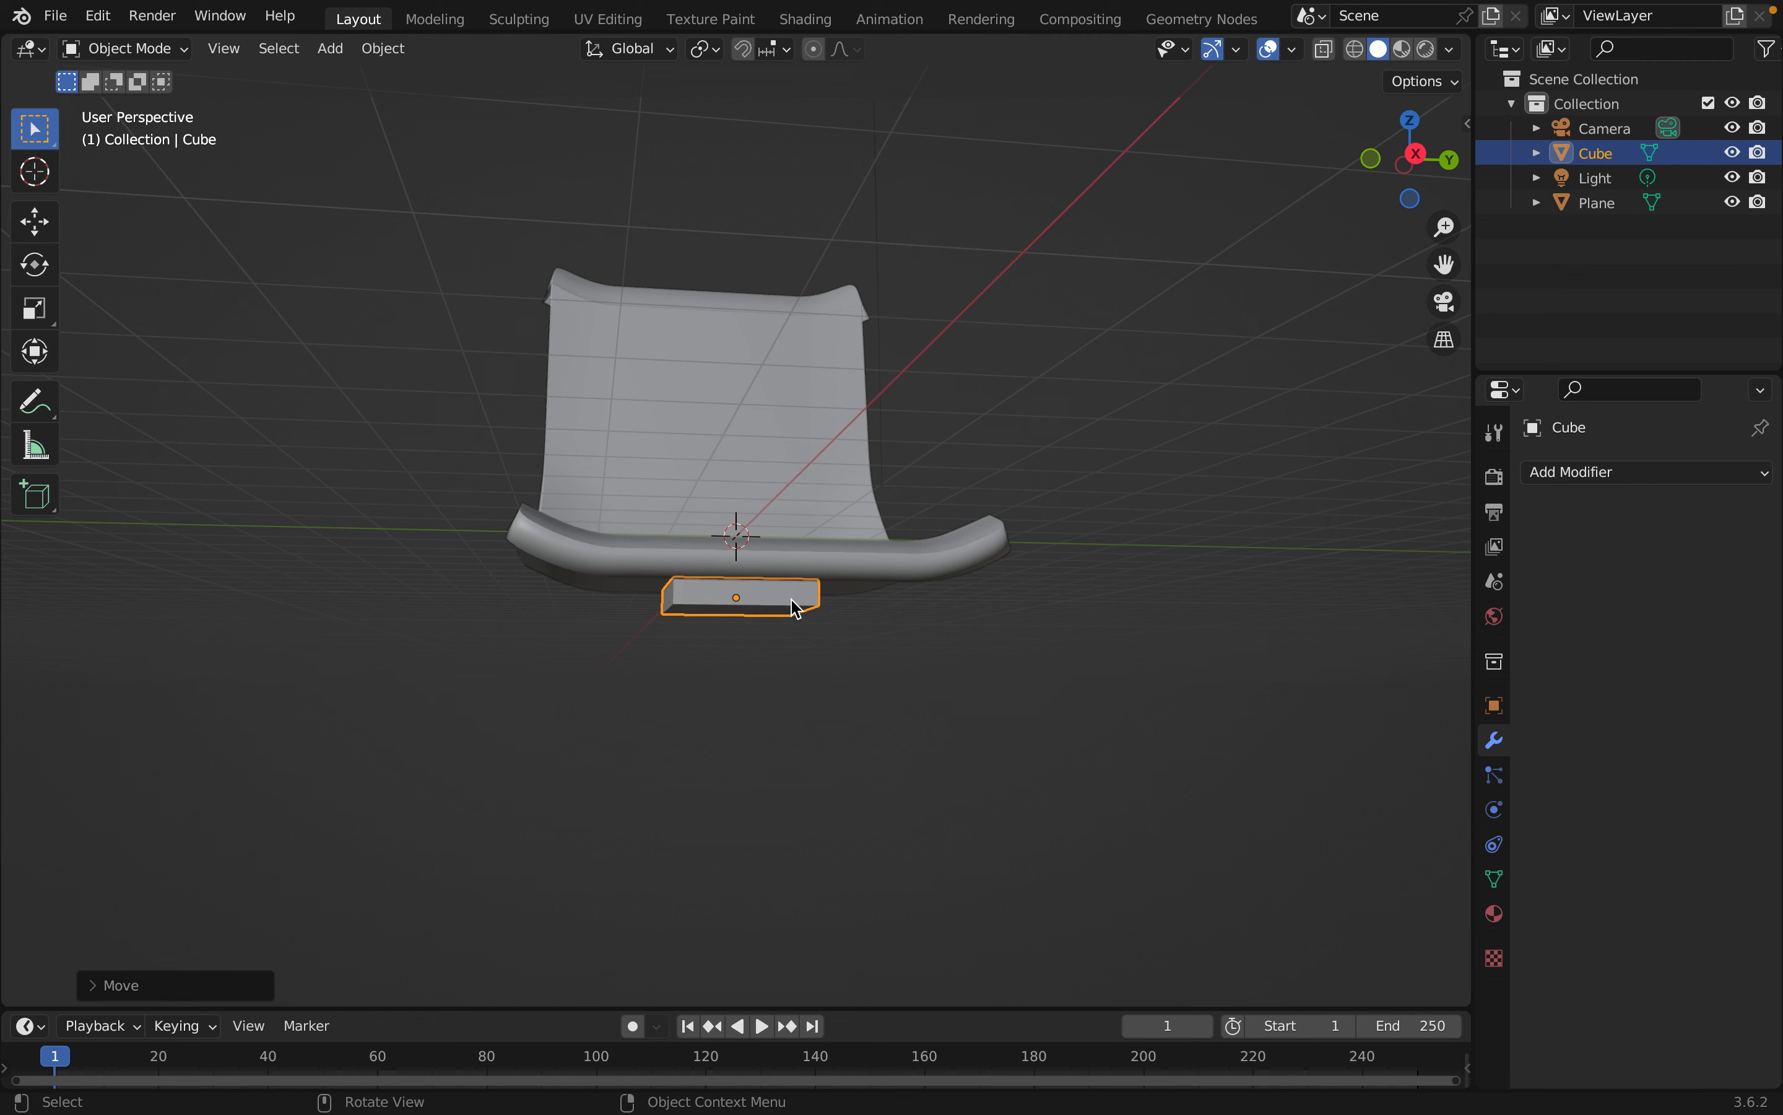
{"action": "key", "text": "s"}
{"action": "key", "text": "y"}
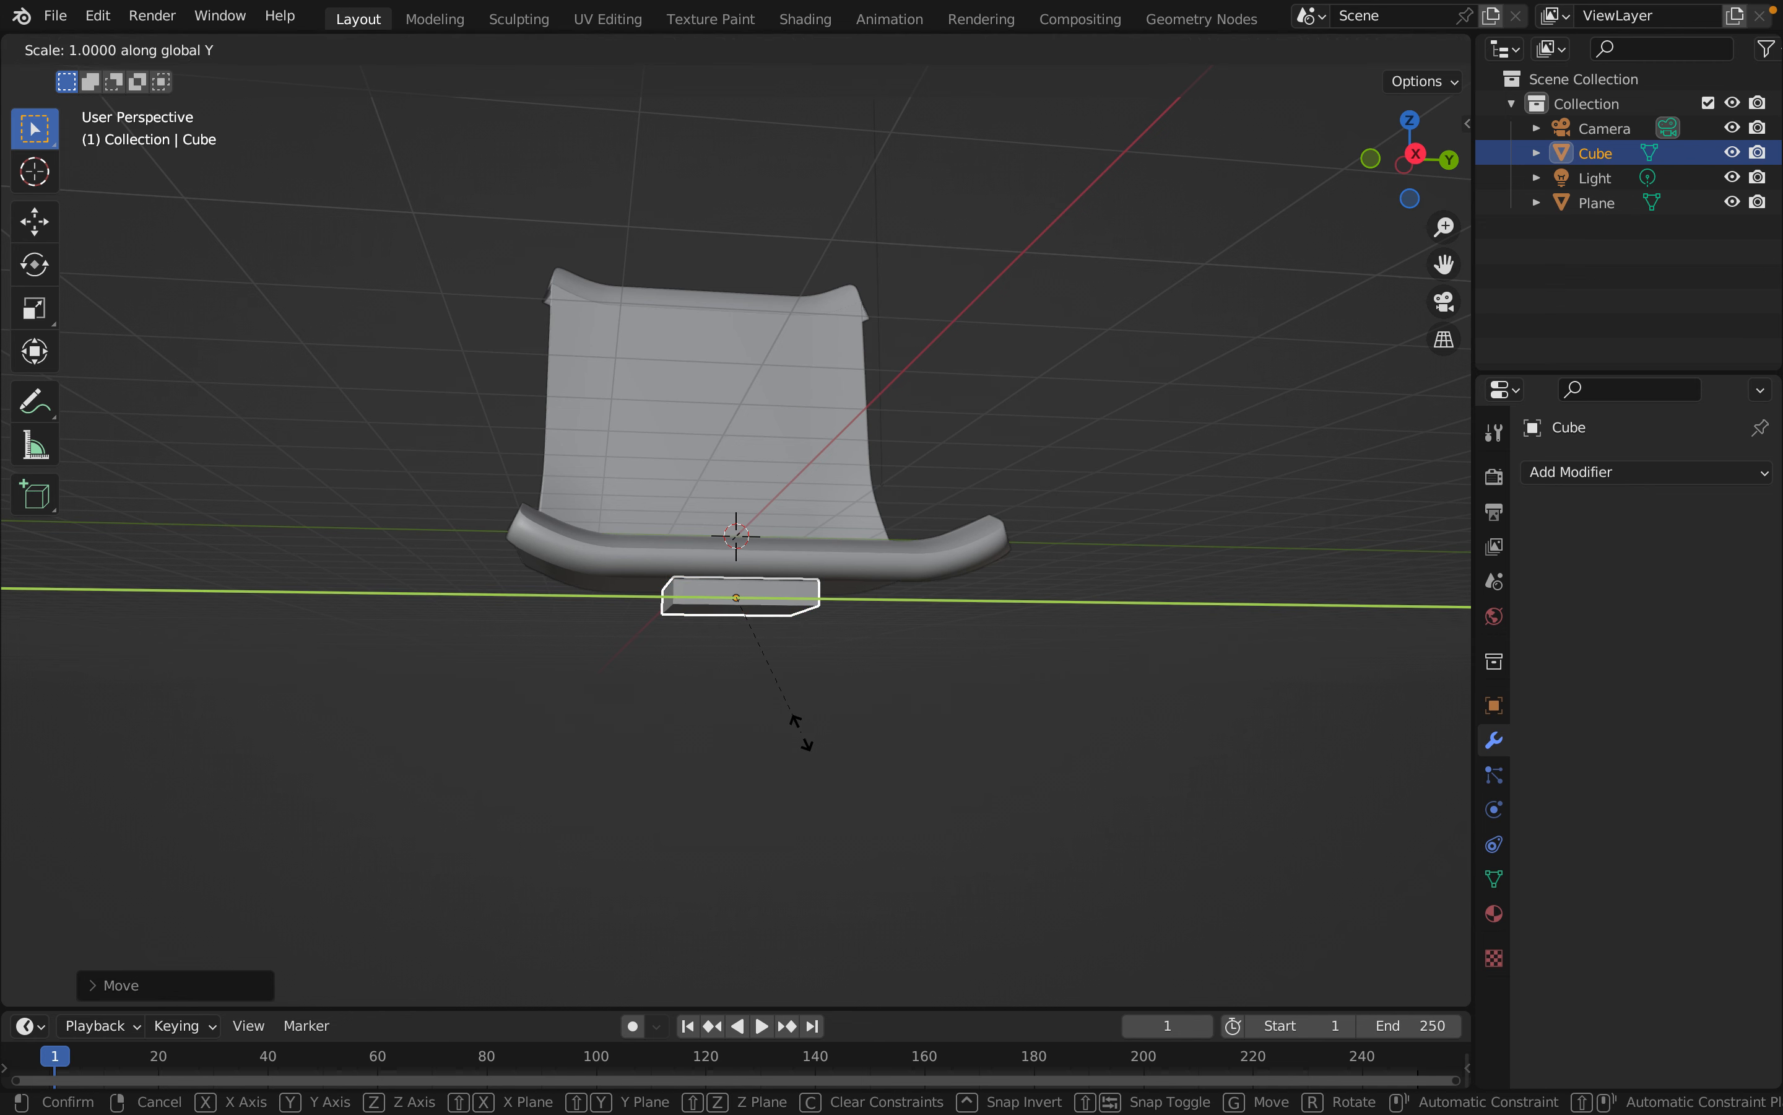
{"action": "left_click", "coordinate": [721, 662]}
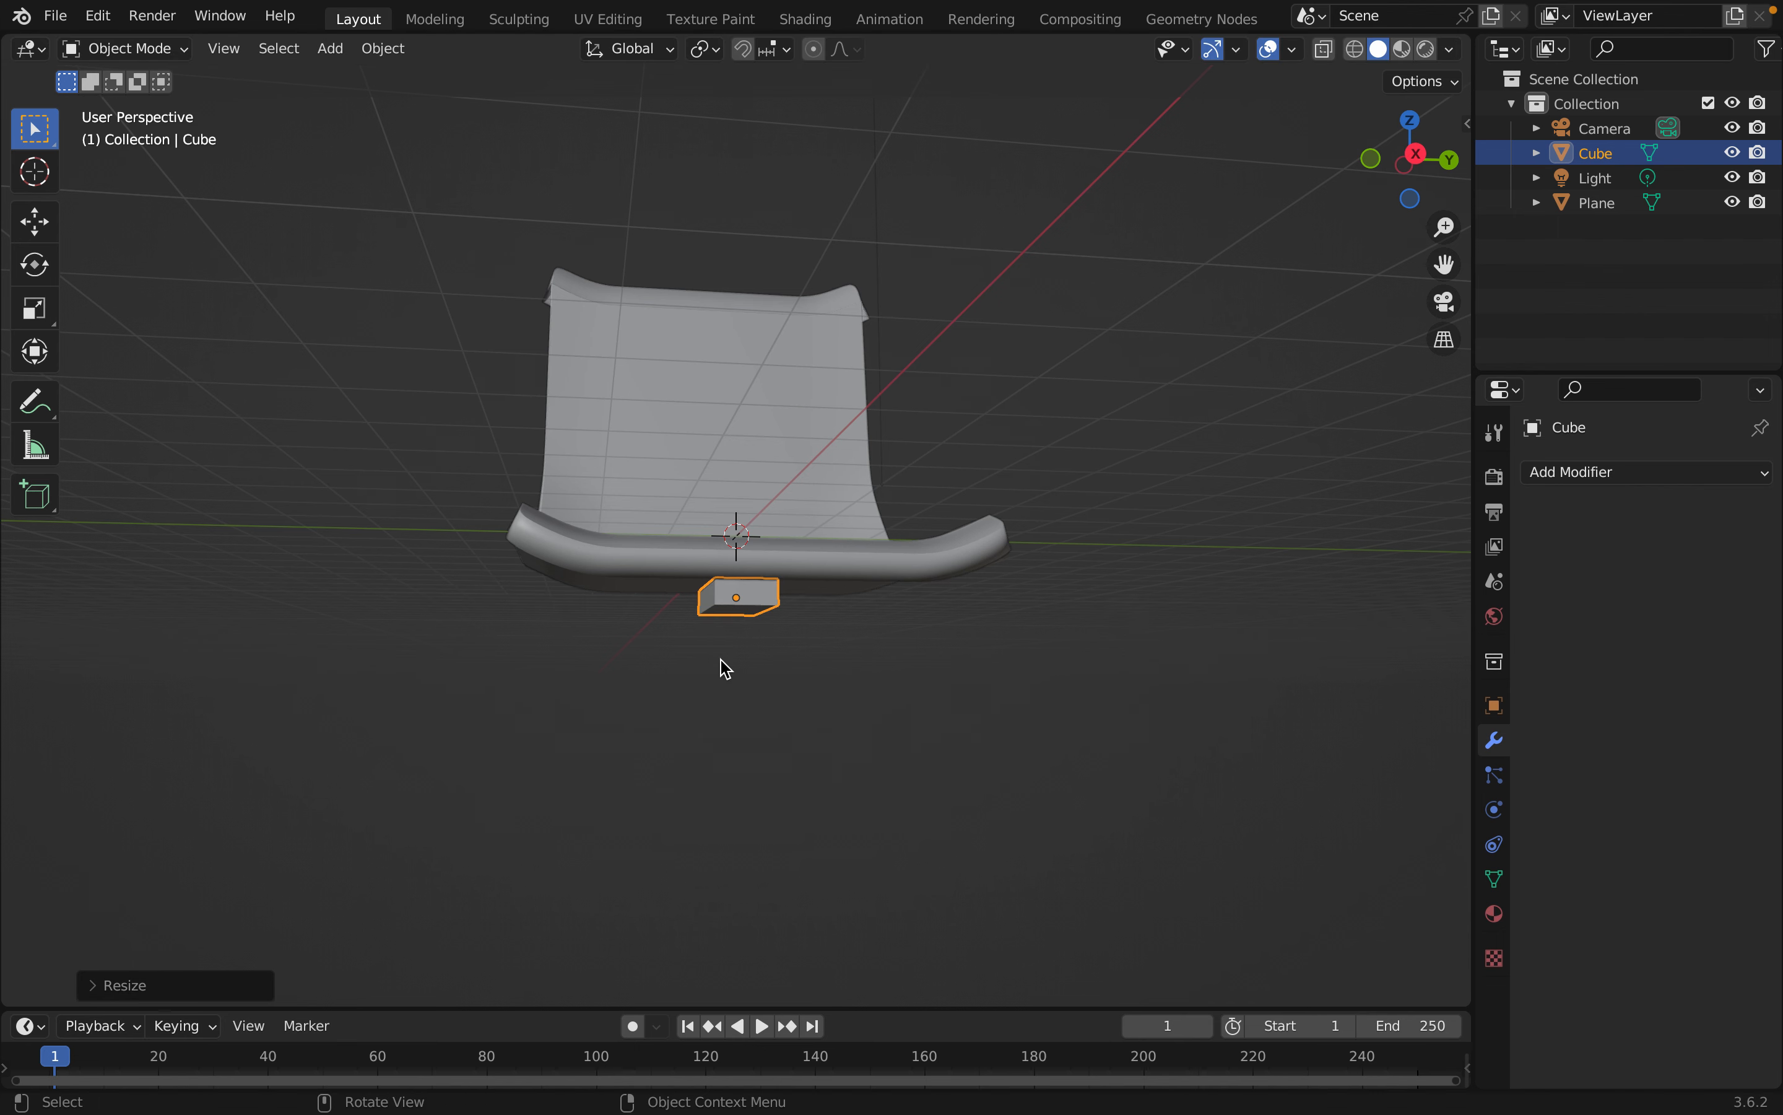
{"action": "key", "text": "g"}
{"action": "key", "text": "y"}
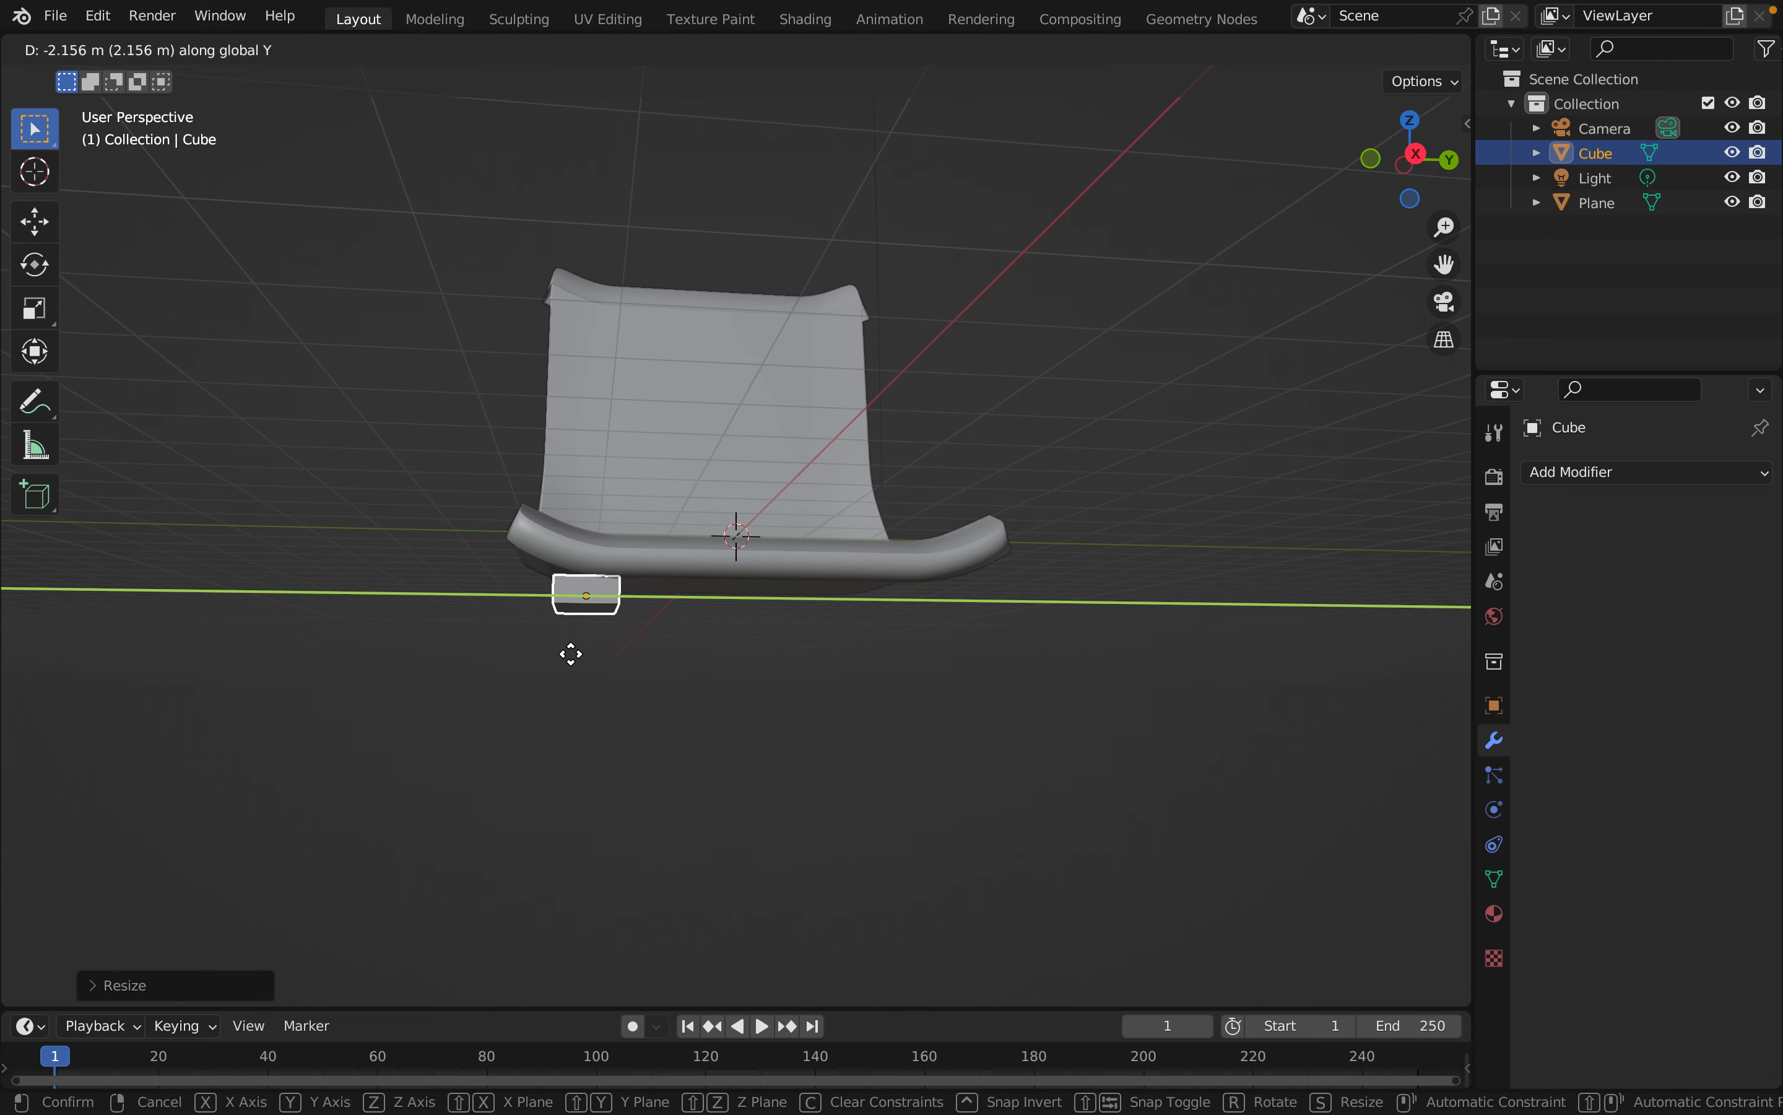
{"action": "left_click", "coordinate": [616, 649]}
Examine the block's fit against the seat's underside from below and from the side, leaving the block selected
{"action": "middle_click_drag", "start_coordinate": [597, 824], "coordinate": [839, 813]}
{"action": "scroll", "coordinate": [839, 814], "scroll_direction": "down", "scroll_amount": 1}
{"action": "scroll", "coordinate": [838, 813], "scroll_direction": "up", "scroll_amount": 2}
{"action": "scroll", "coordinate": [838, 813], "scroll_direction": "down", "scroll_amount": 2}
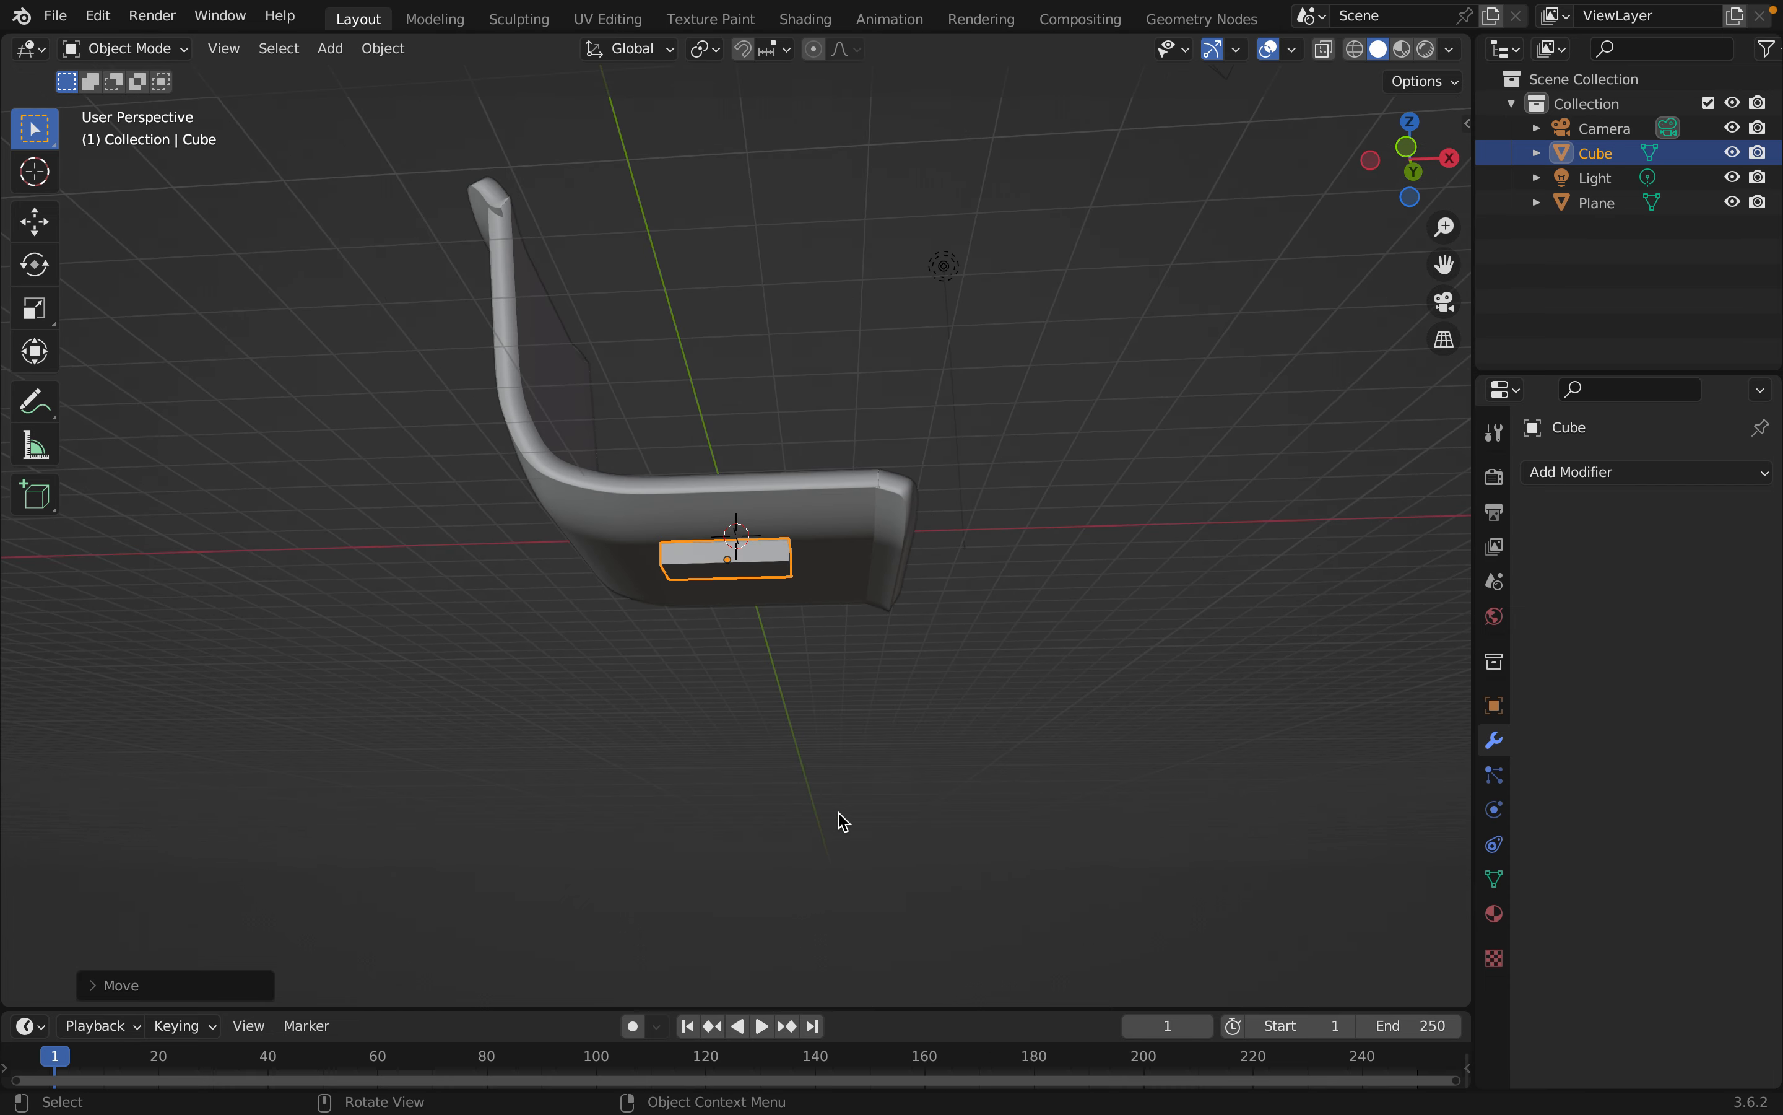
{"action": "scroll", "coordinate": [840, 820], "scroll_direction": "up", "scroll_amount": 5}
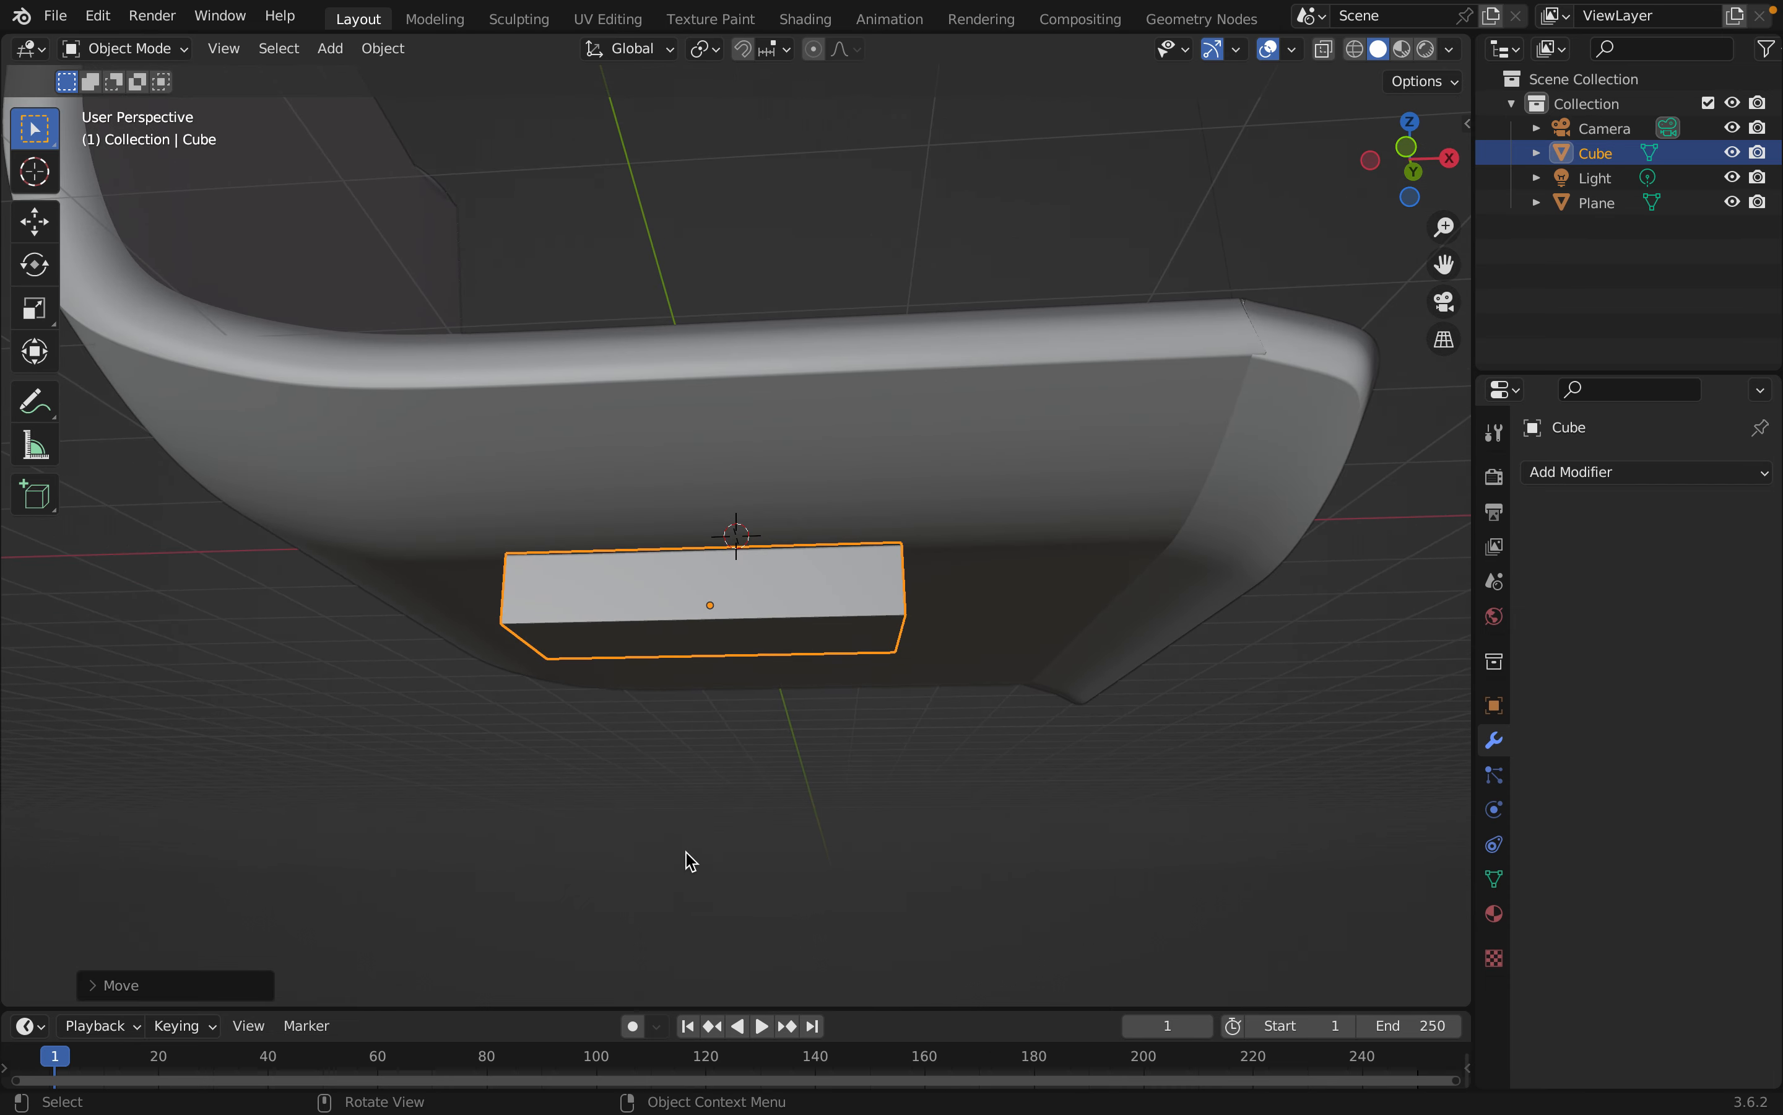
{"action": "middle_click_drag", "start_coordinate": [690, 861], "coordinate": [691, 770]}
{"action": "left_click", "coordinate": [706, 881]}
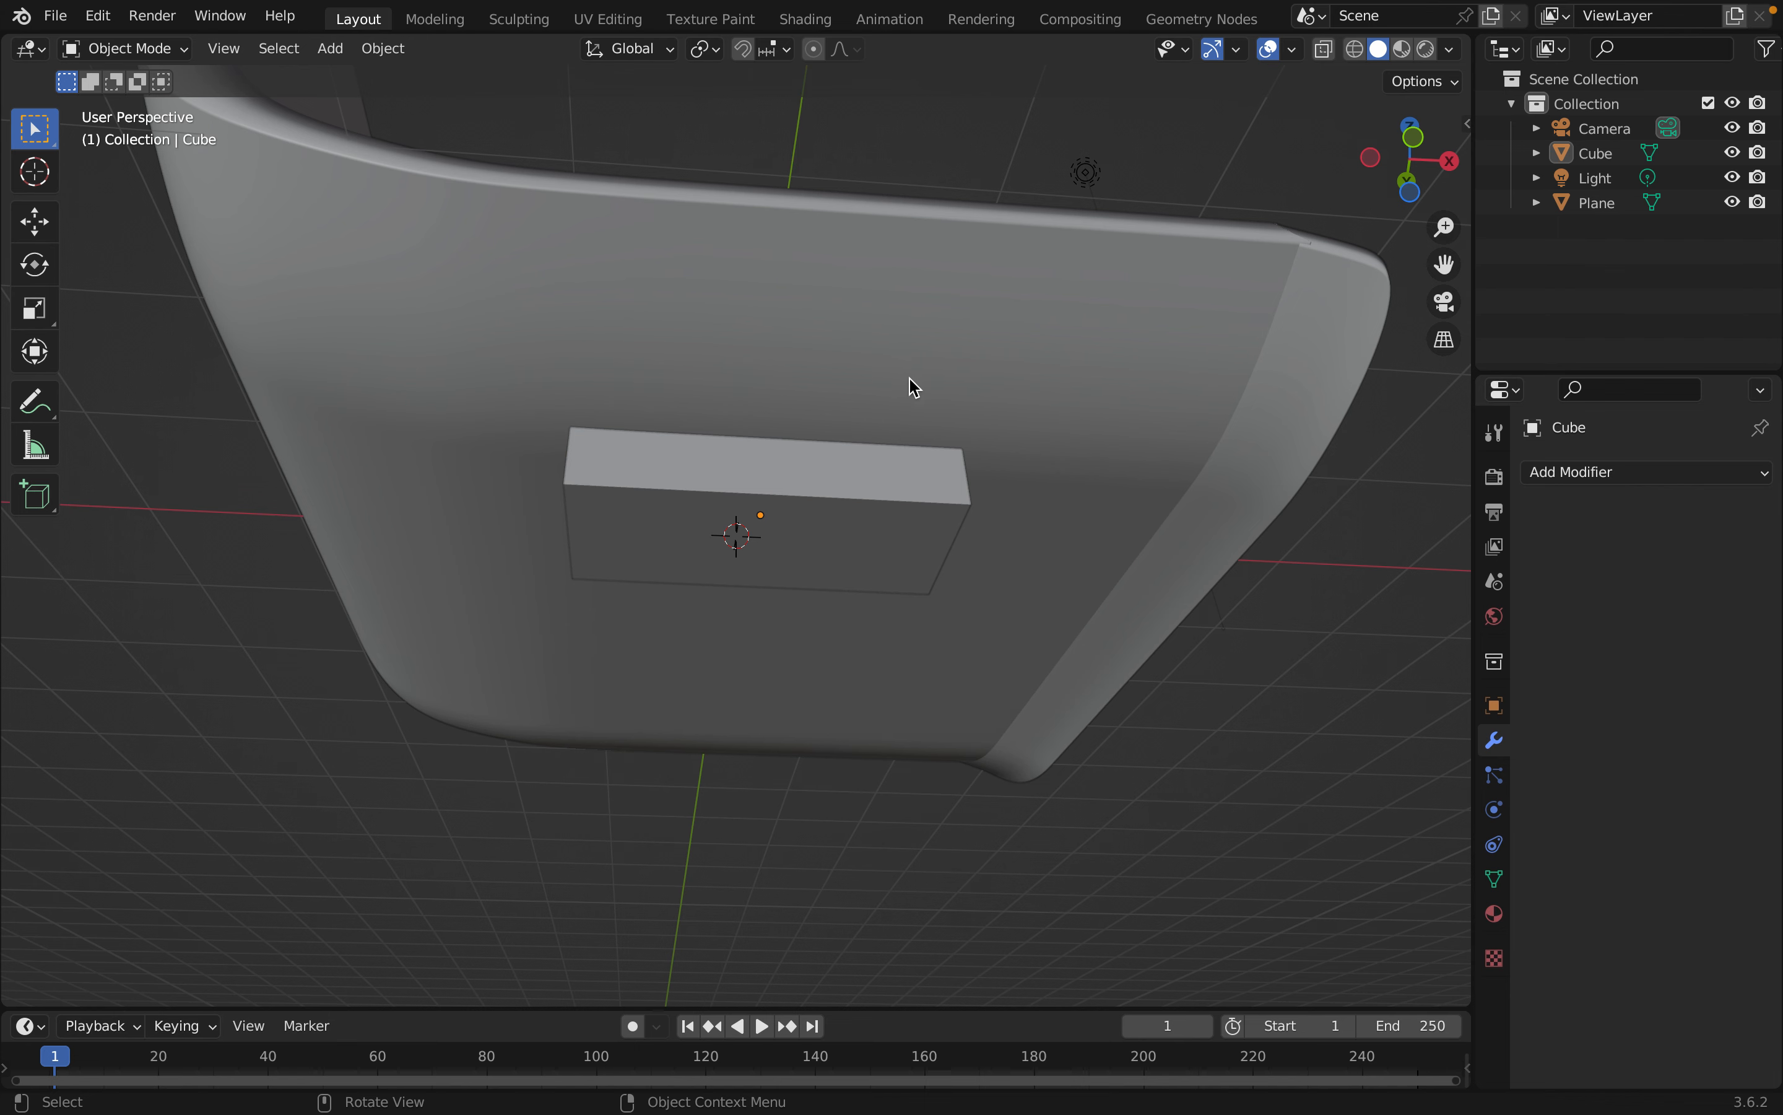
{"action": "middle_click_drag", "start_coordinate": [794, 747], "coordinate": [704, 818]}
{"action": "left_click", "coordinate": [698, 681]}
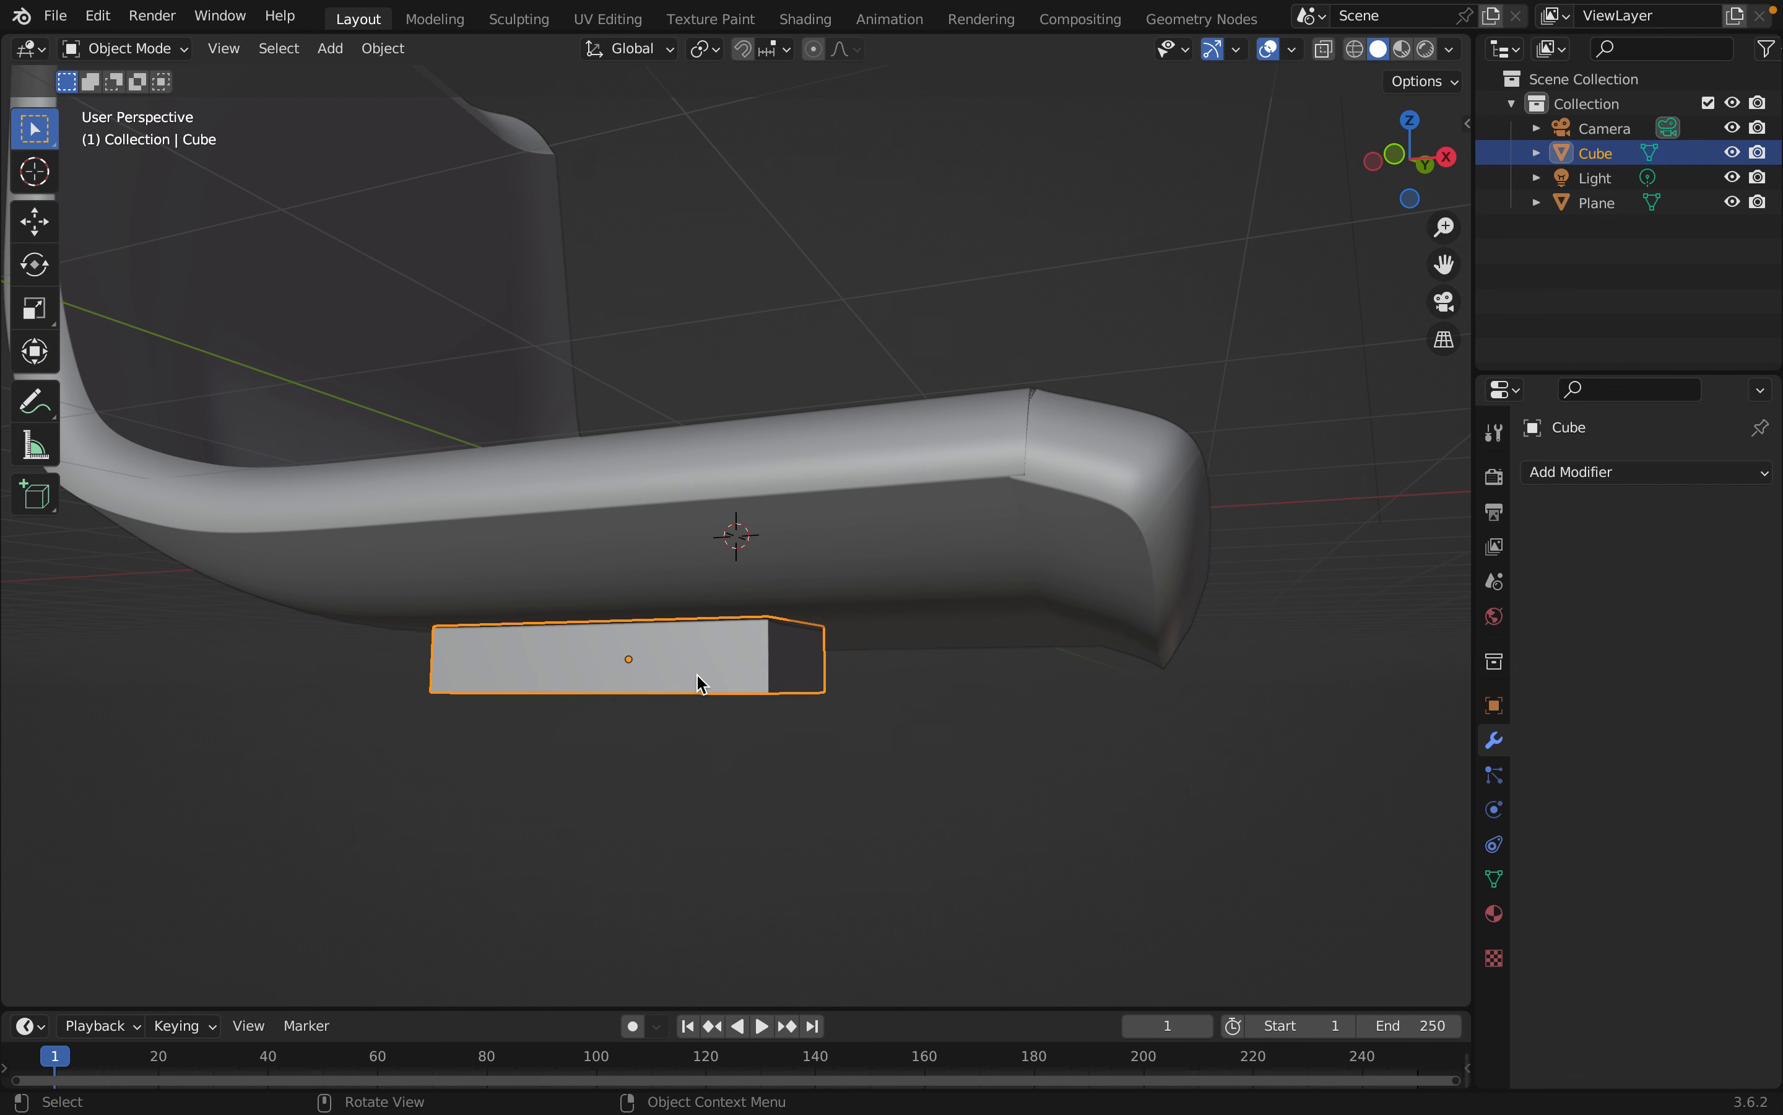
Shift the block along global Y beneath the seat's side edge, then deselect it
{"action": "key", "text": "g"}
{"action": "key", "text": "y"}
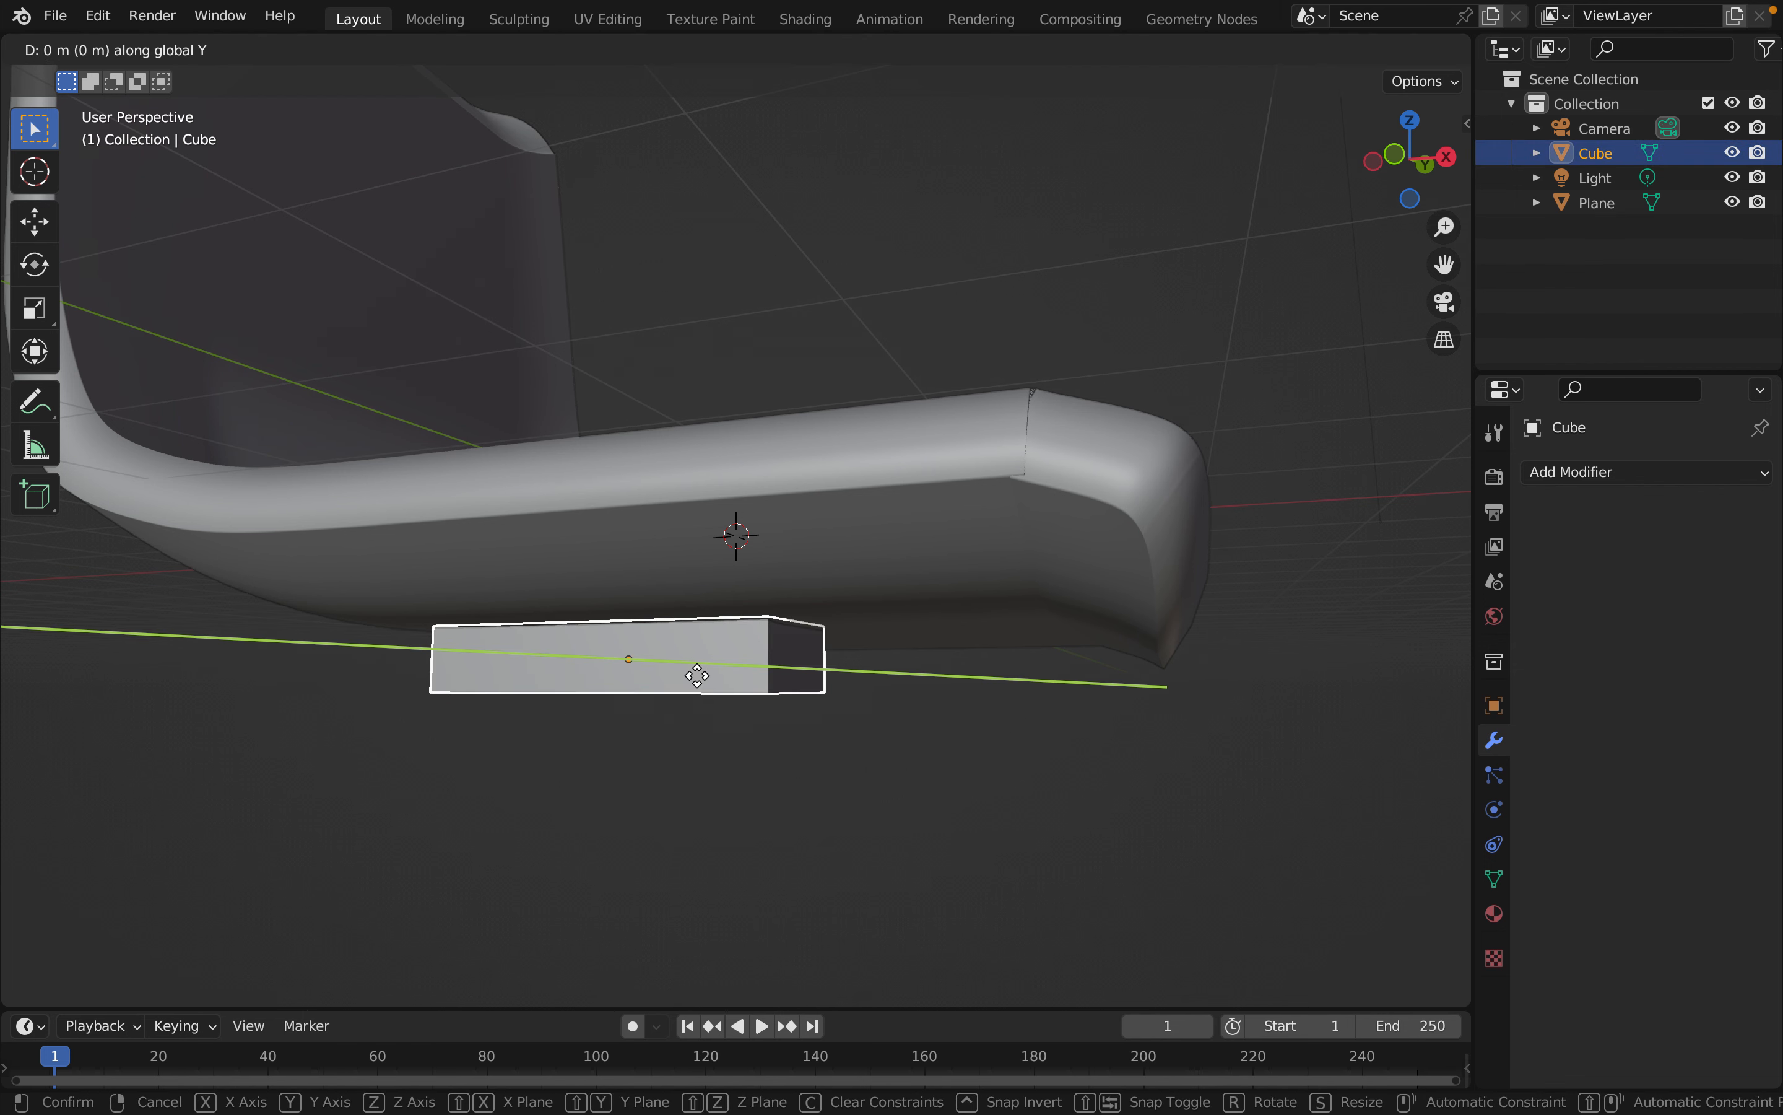
{"action": "left_click", "coordinate": [610, 673]}
{"action": "middle_click_drag", "start_coordinate": [593, 825], "coordinate": [657, 831]}
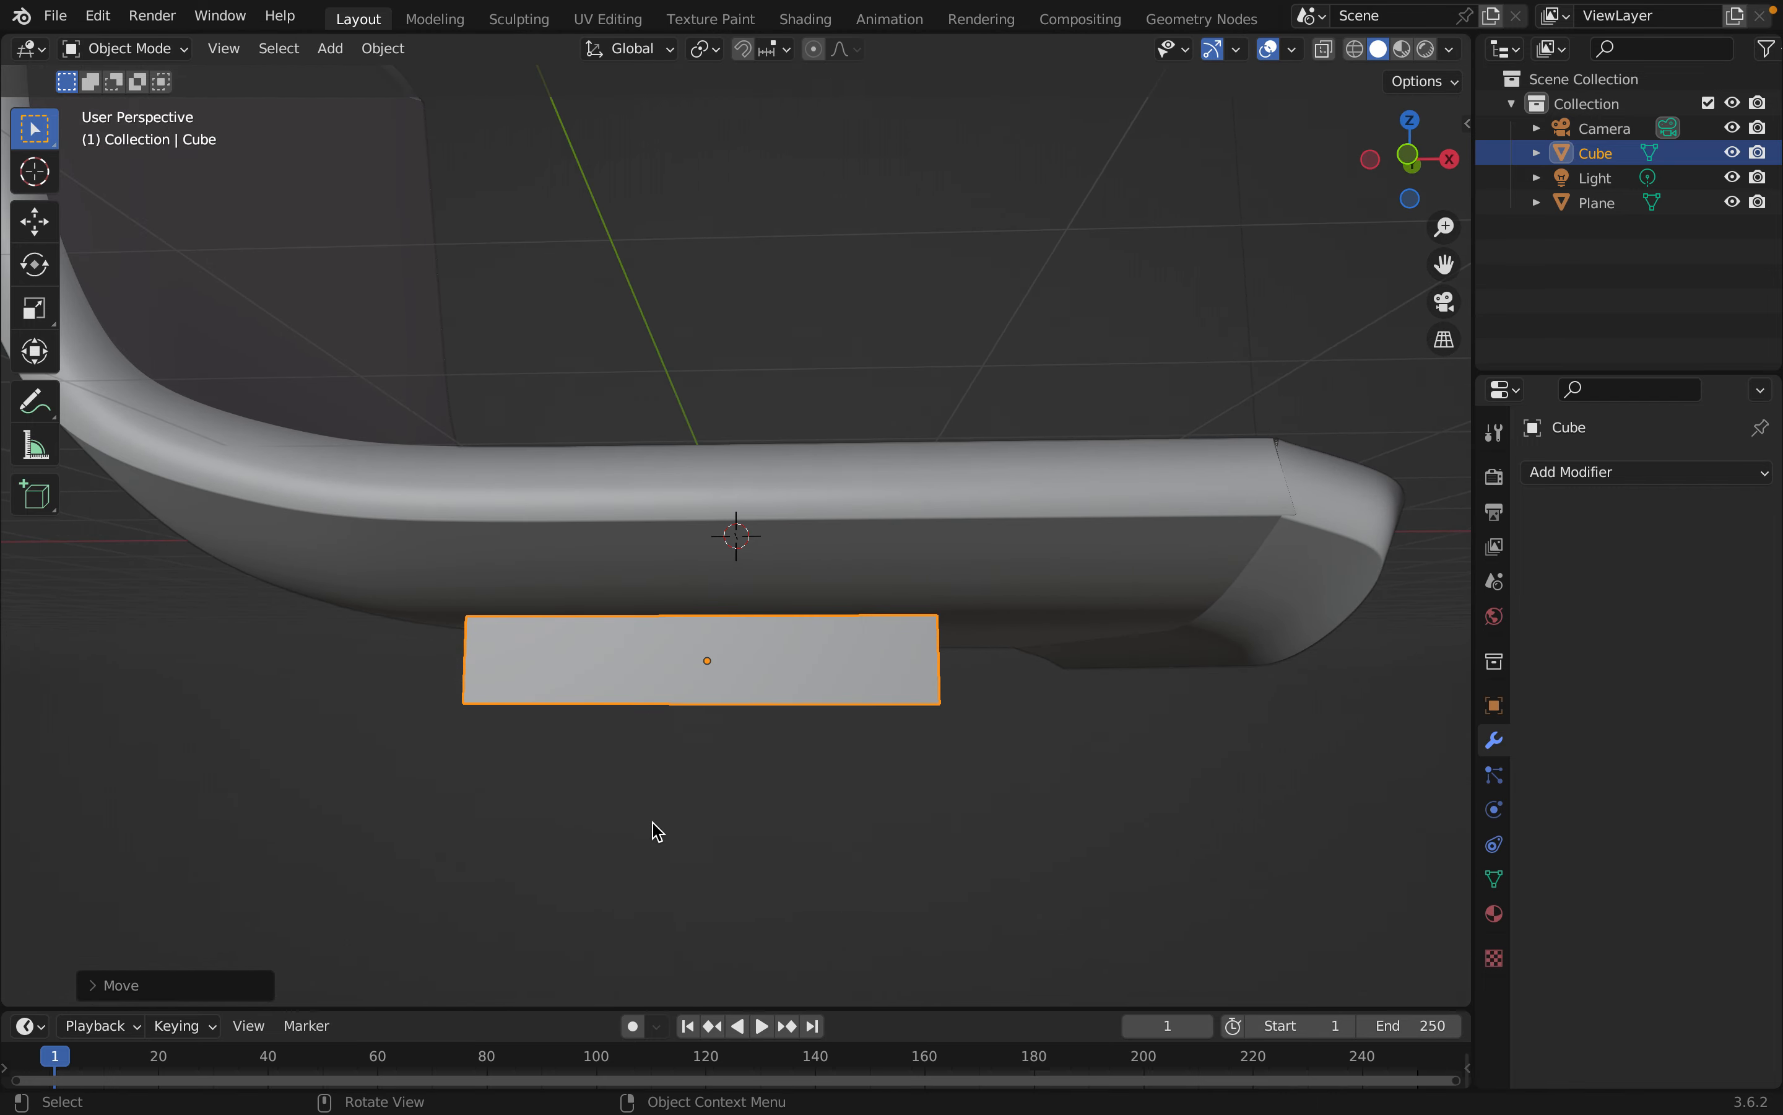
{"action": "scroll", "coordinate": [656, 888], "scroll_direction": "up", "scroll_amount": 2}
{"action": "left_click", "coordinate": [648, 901]}
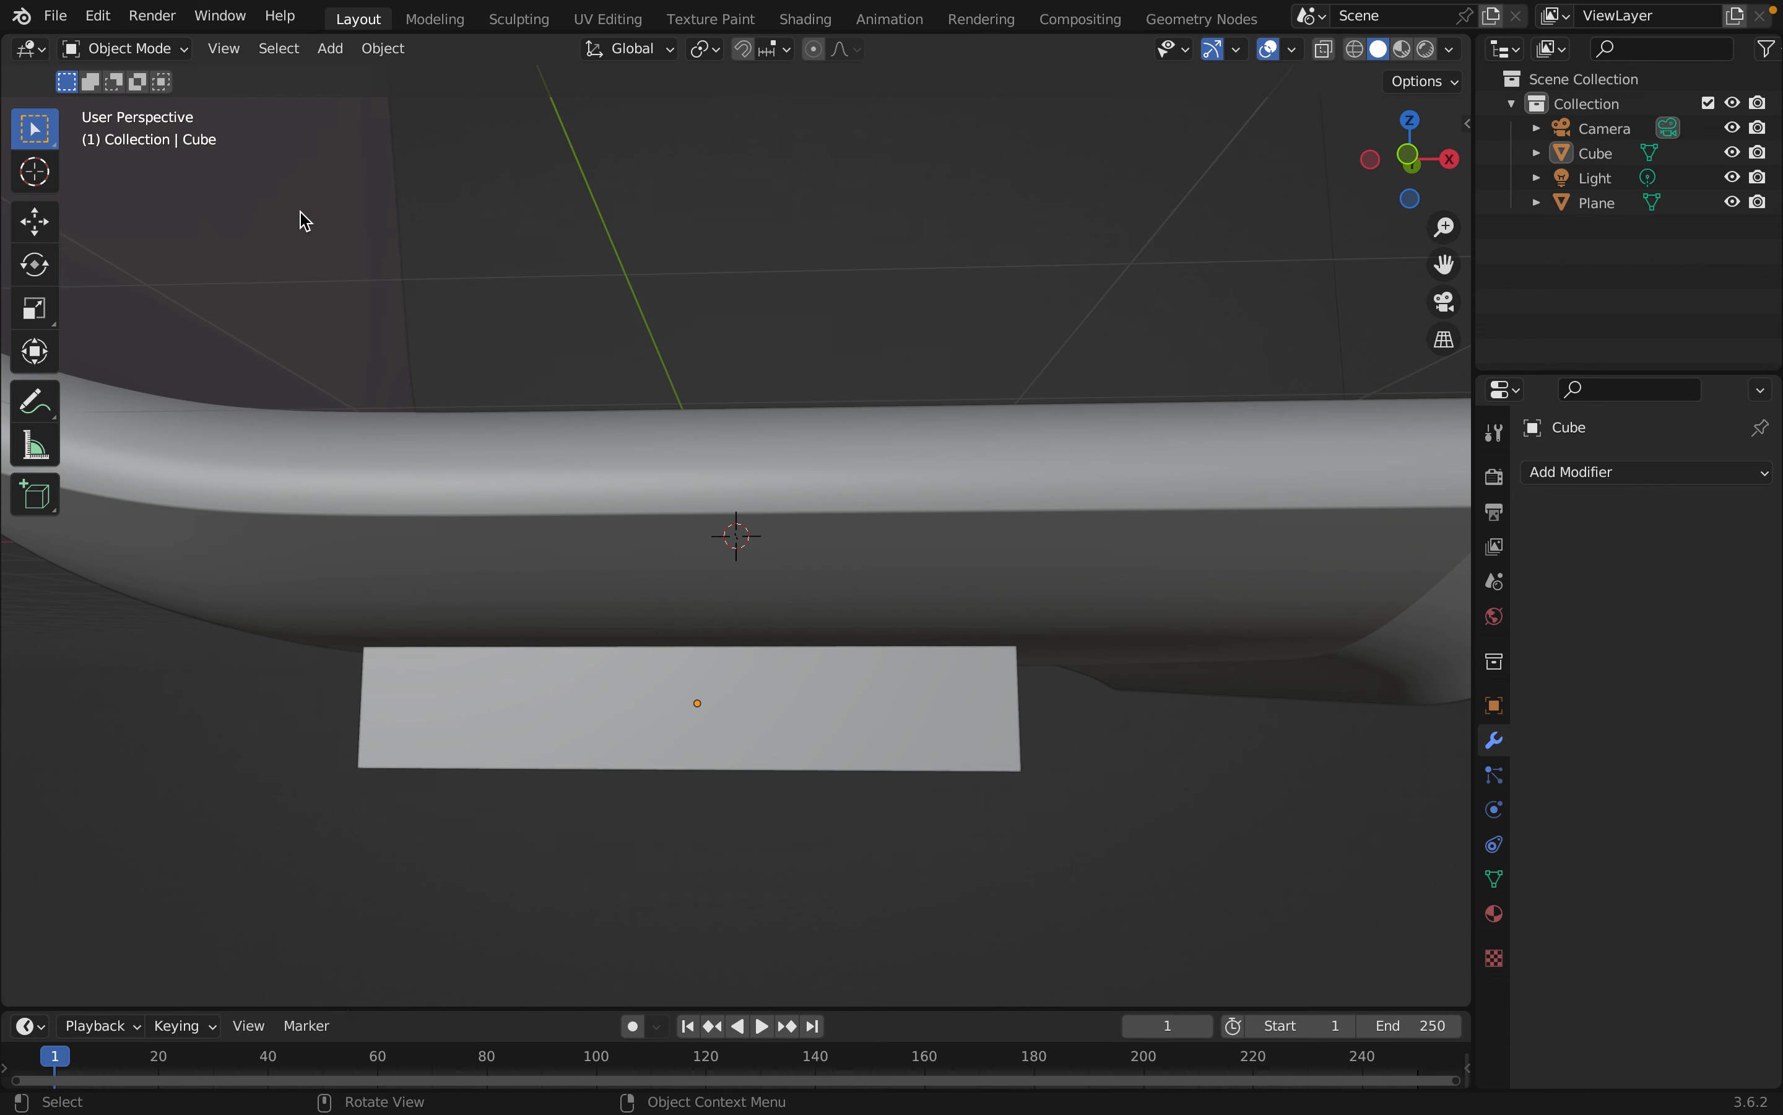
Open the block's mesh for editing and add a crosswise loop cut at the middle of its length
{"action": "left_click", "coordinate": [481, 709]}
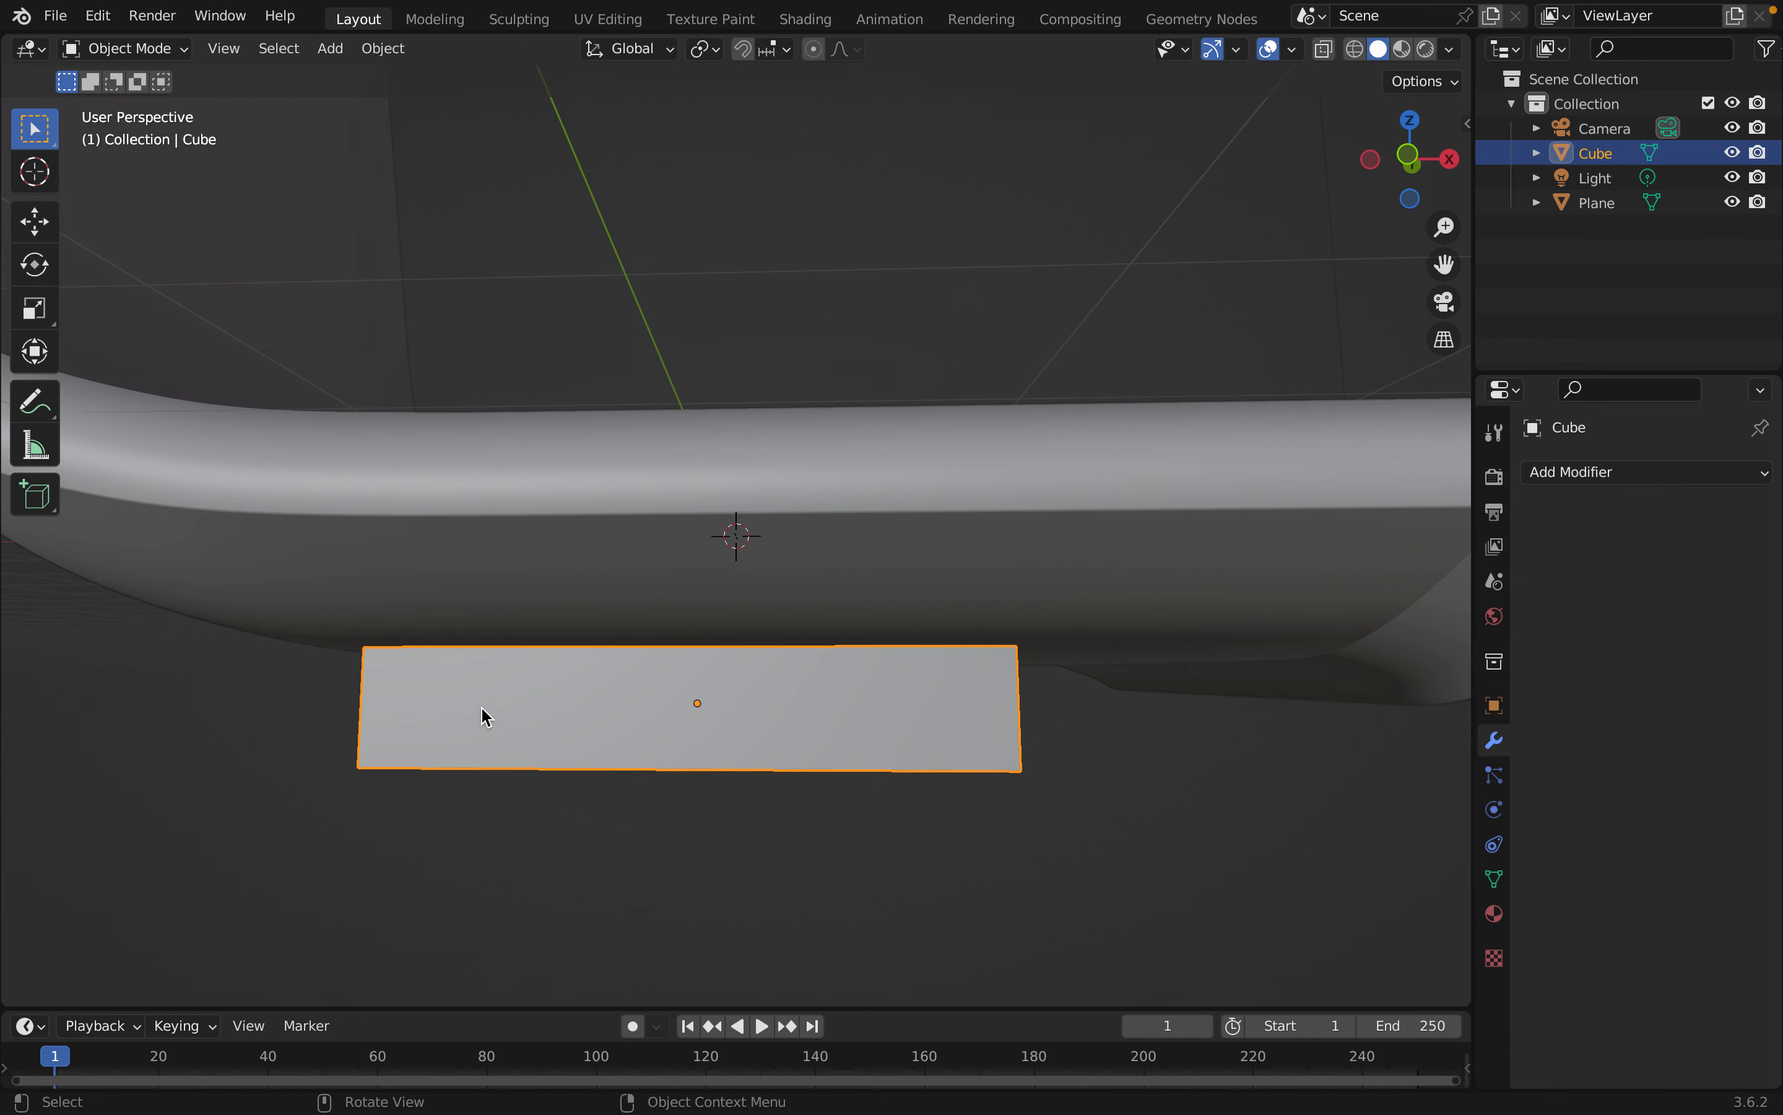
{"action": "left_click", "coordinate": [167, 50]}
{"action": "left_click", "coordinate": [156, 105]}
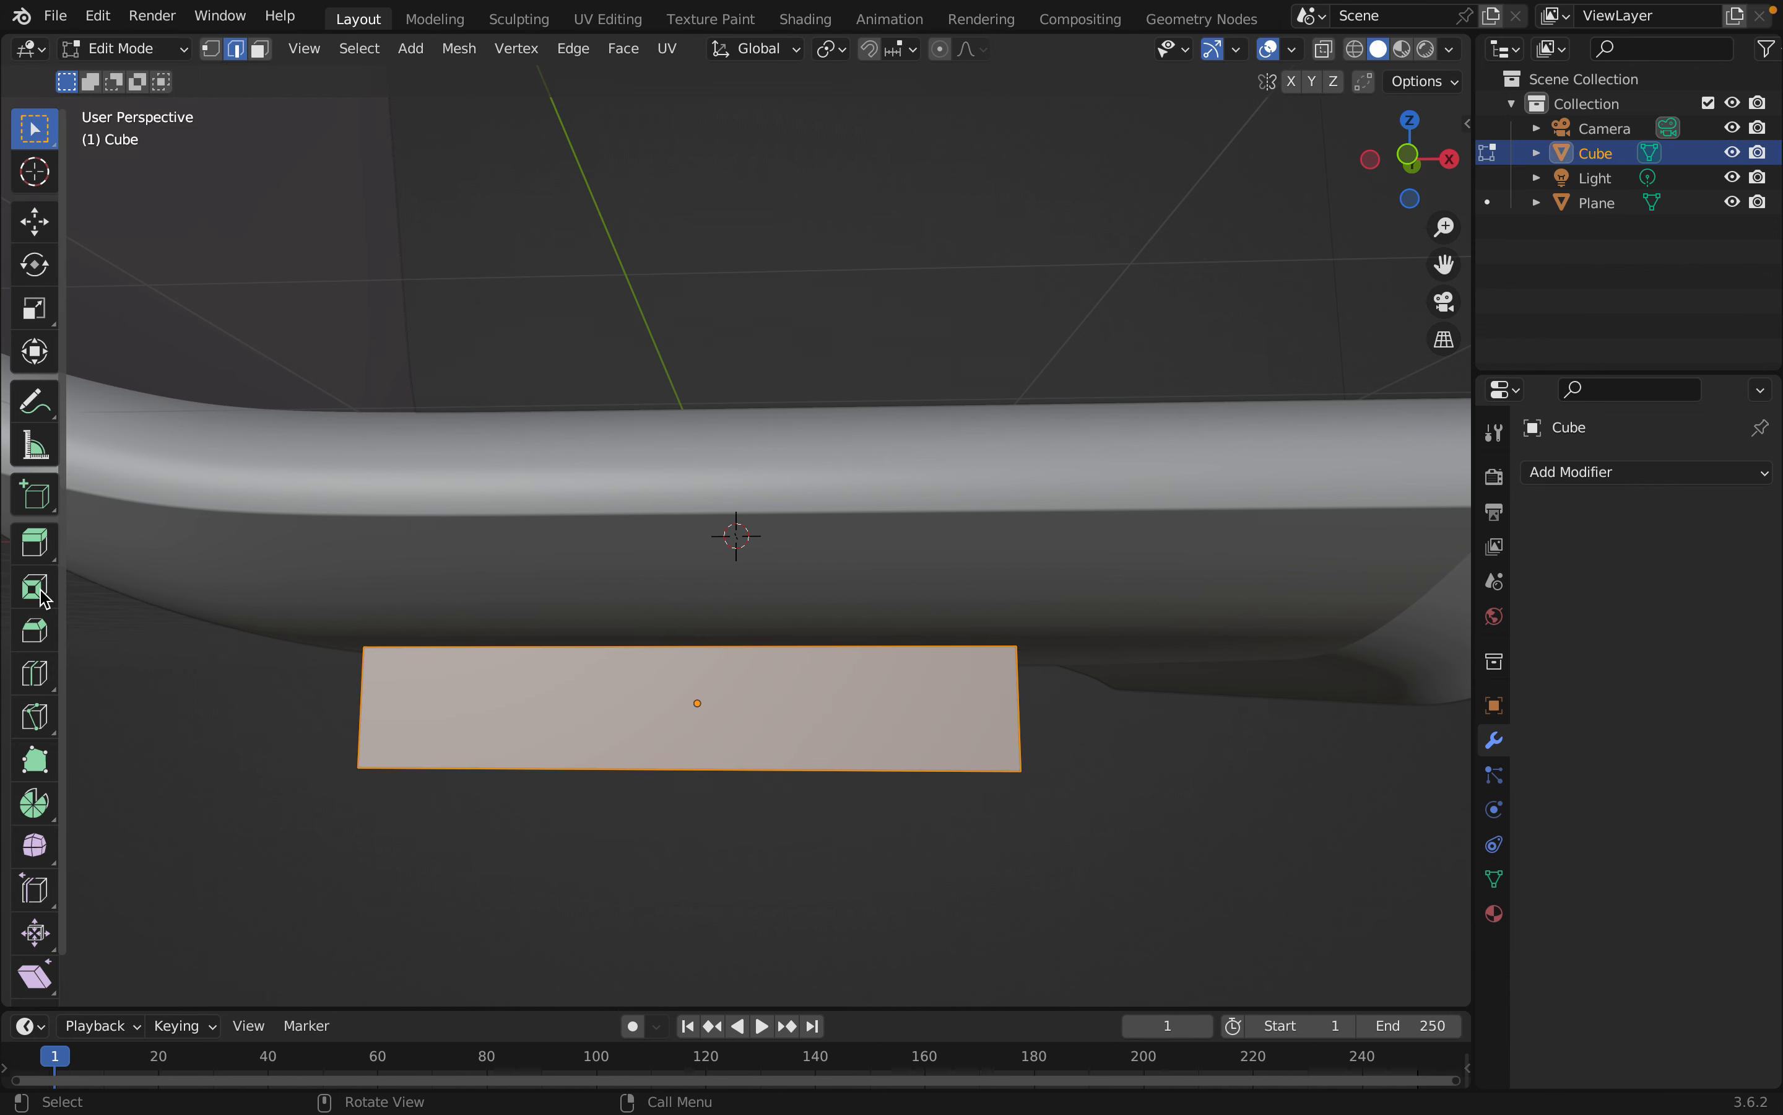
{"action": "left_click", "coordinate": [34, 686]}
{"action": "left_click", "coordinate": [190, 696]}
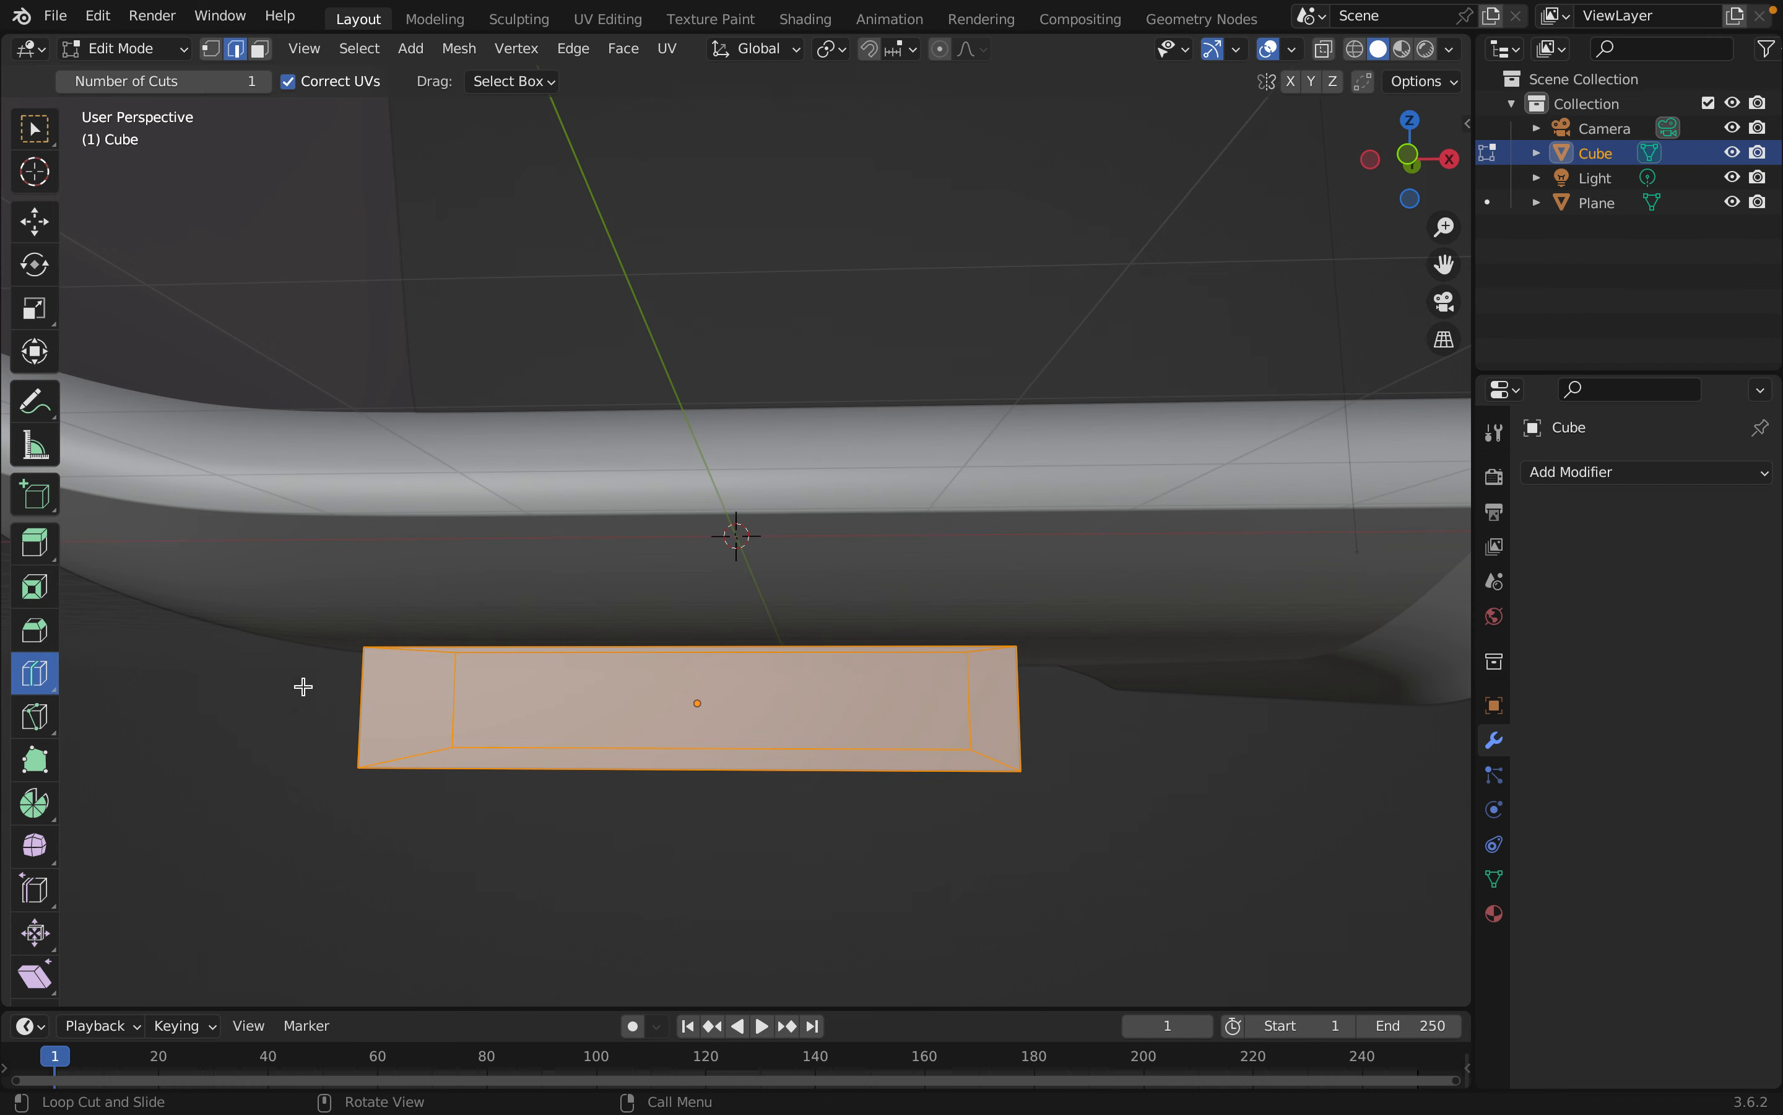
{"action": "left_click", "coordinate": [424, 678]}
{"action": "key", "text": "alt+z"}
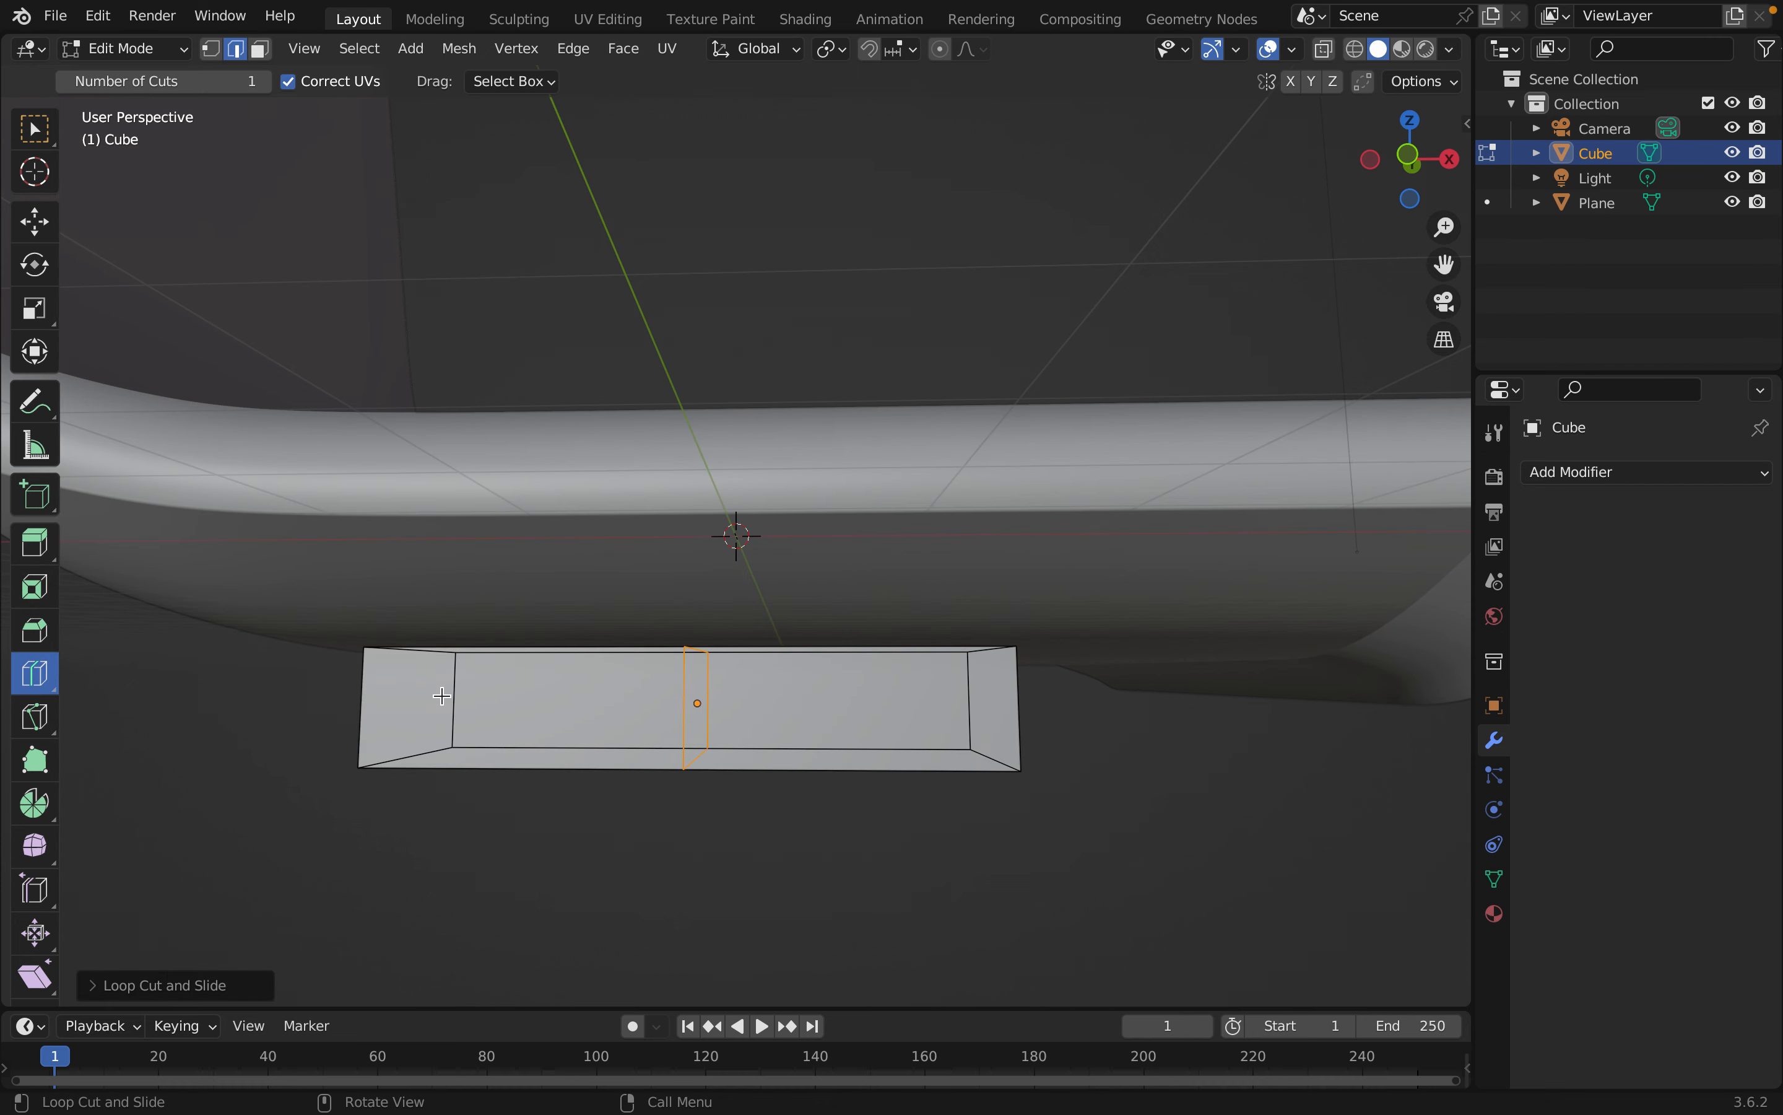
Add a crosswise loop cut through the middle of each half of the block
{"action": "key", "text": "alt+z"}
{"action": "left_click", "coordinate": [460, 687]}
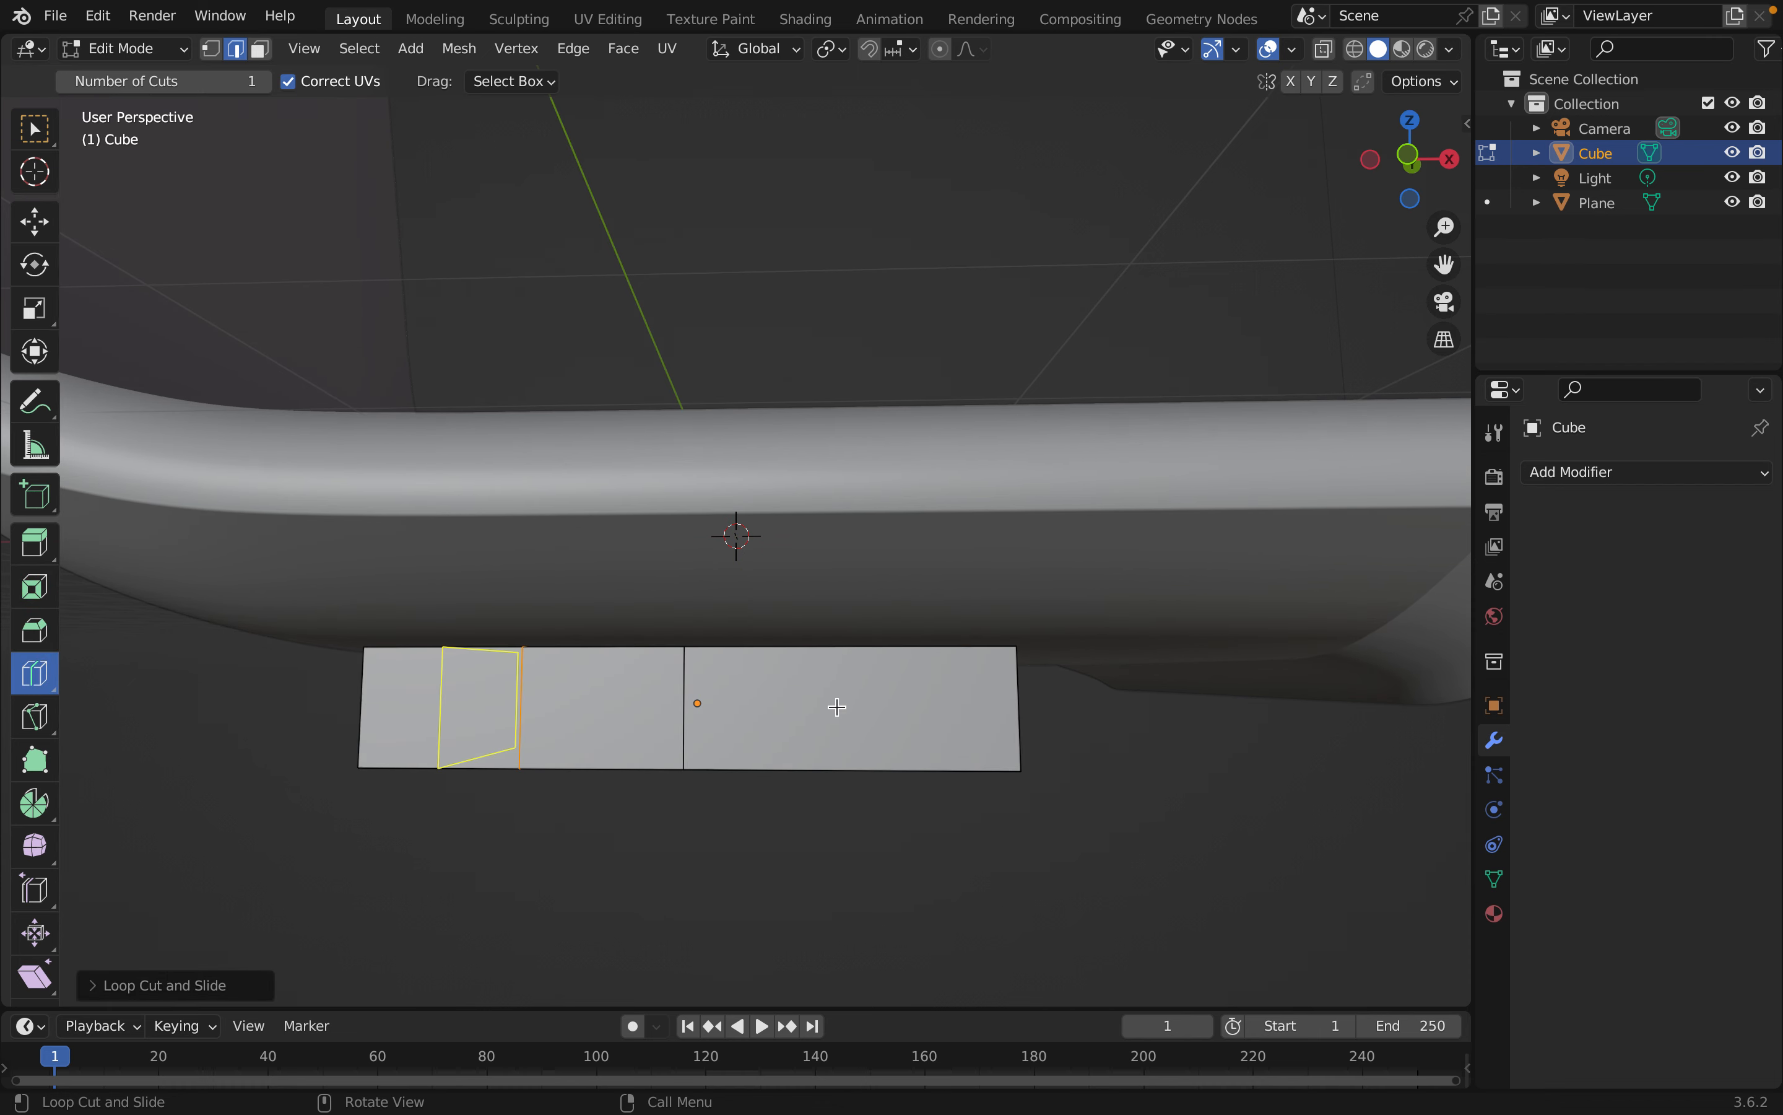
{"action": "key", "text": "alt+z"}
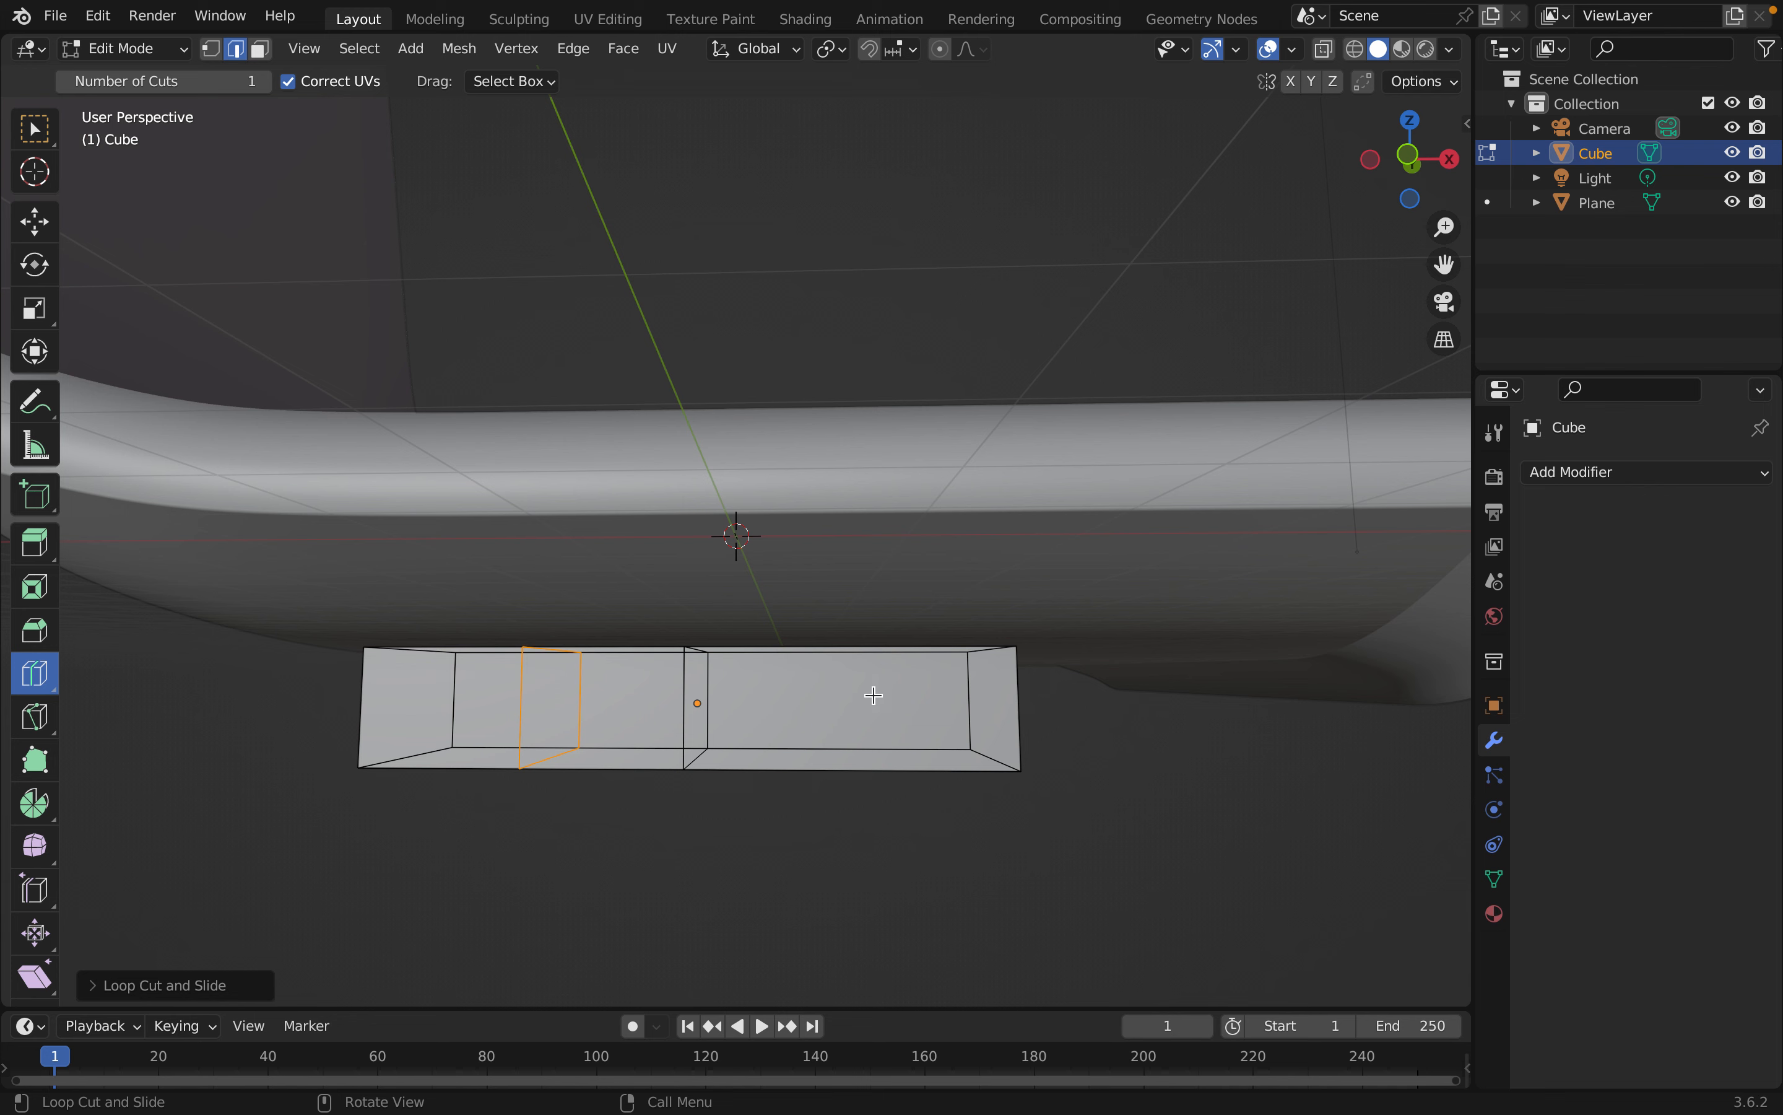
{"action": "left_click", "coordinate": [916, 751]}
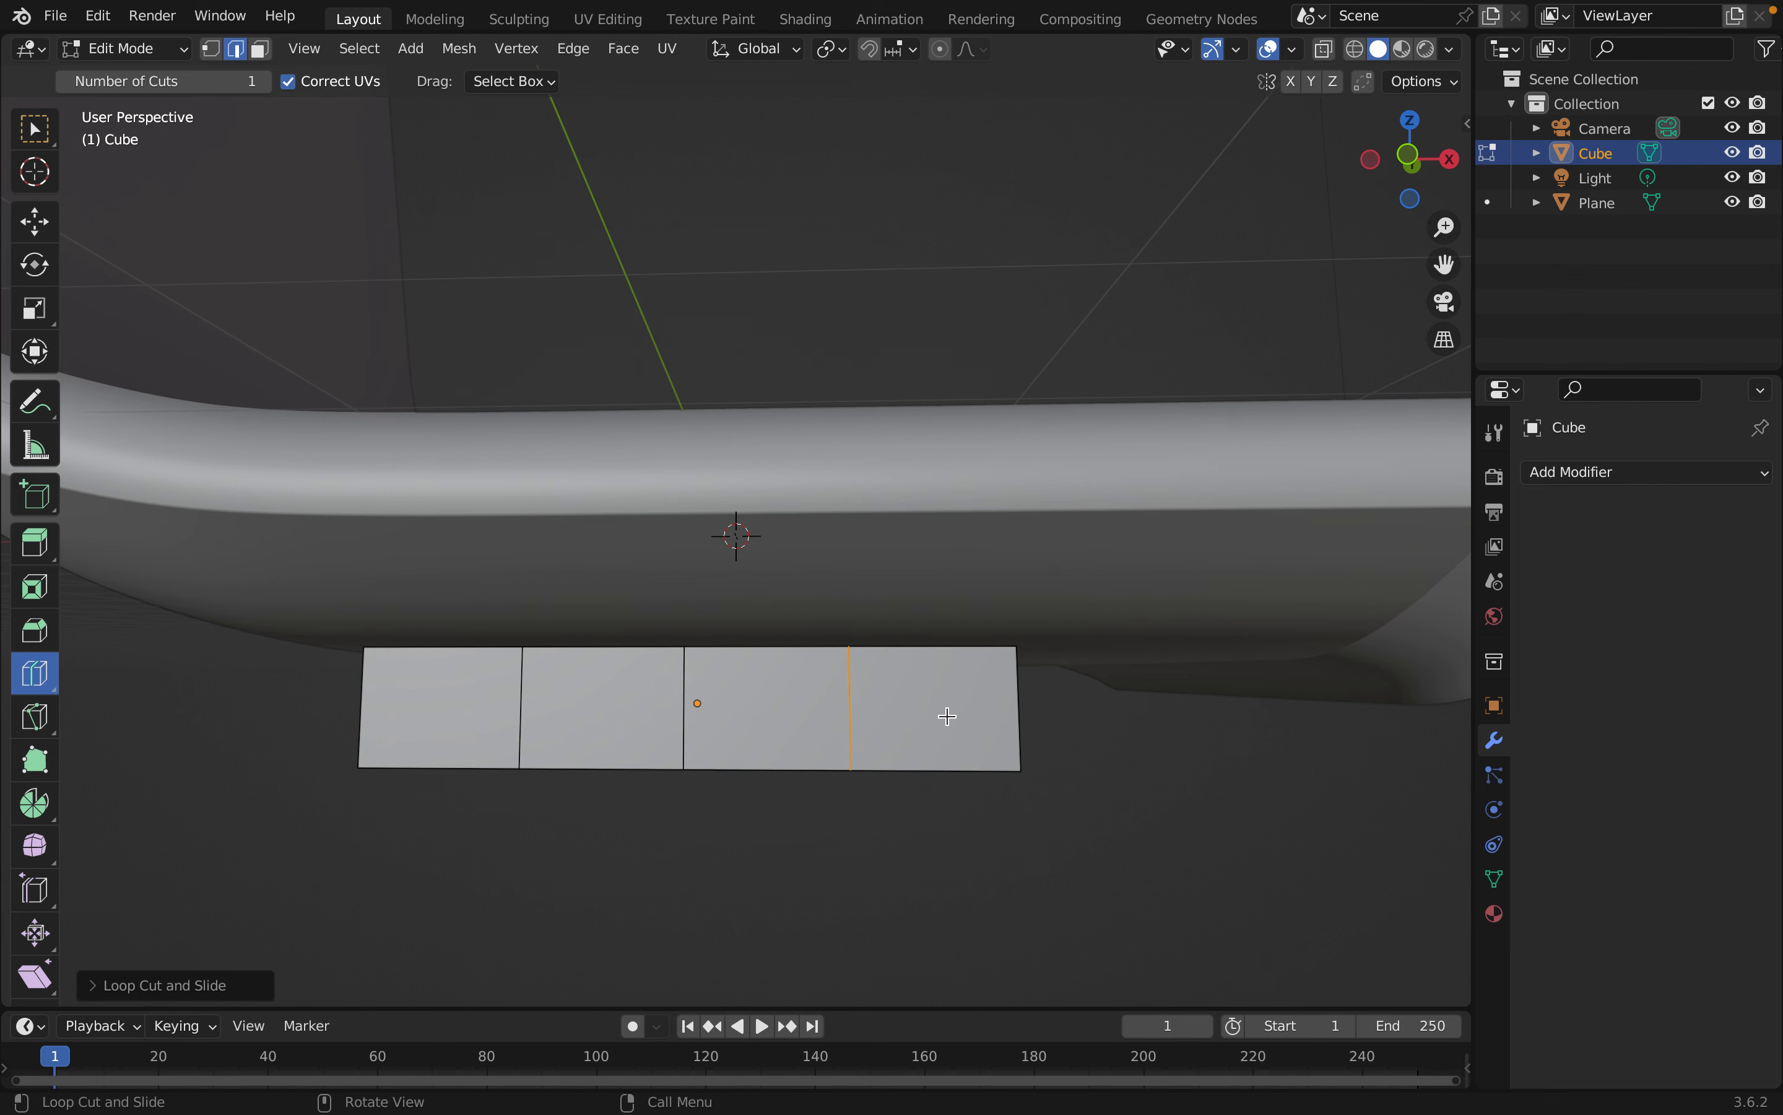
Halve each quarter of the block with a crosswise loop cut and add one more in the segment at its front end
{"action": "left_click", "coordinate": [943, 727]}
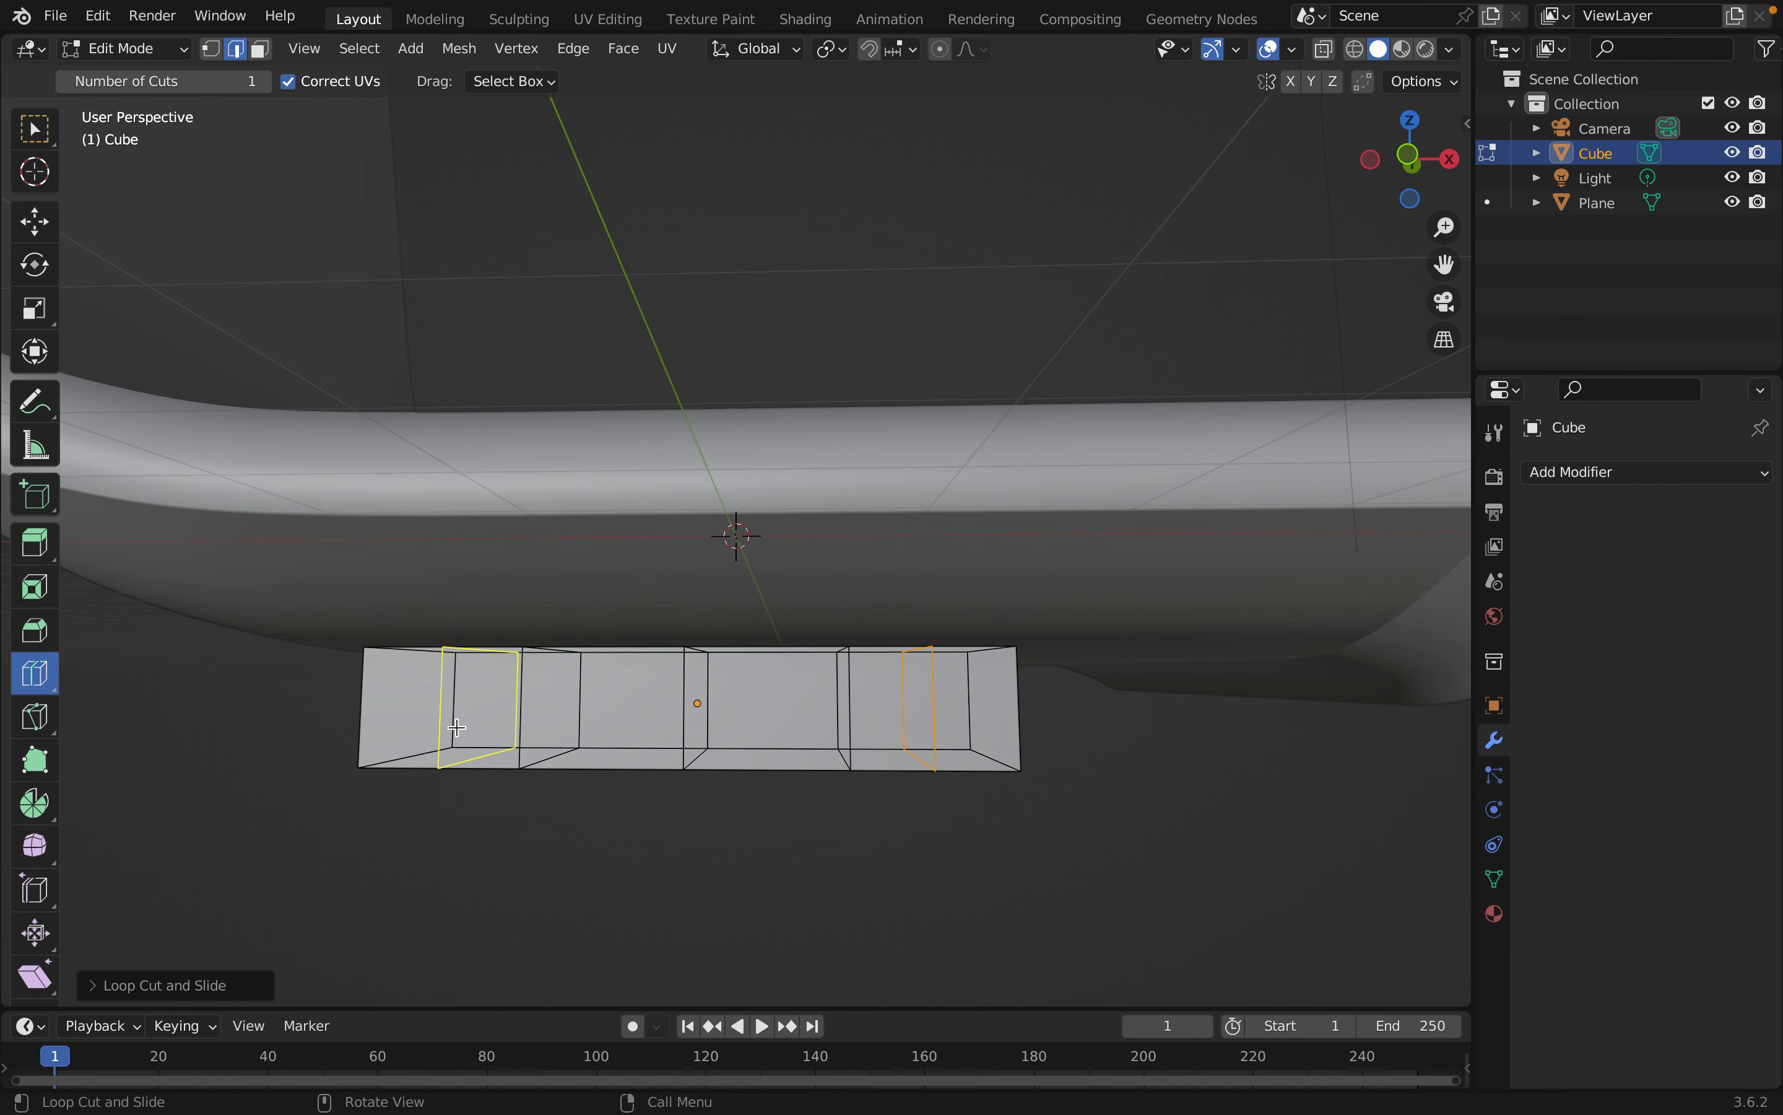
{"action": "left_click", "coordinate": [450, 728]}
{"action": "left_click", "coordinate": [613, 748]}
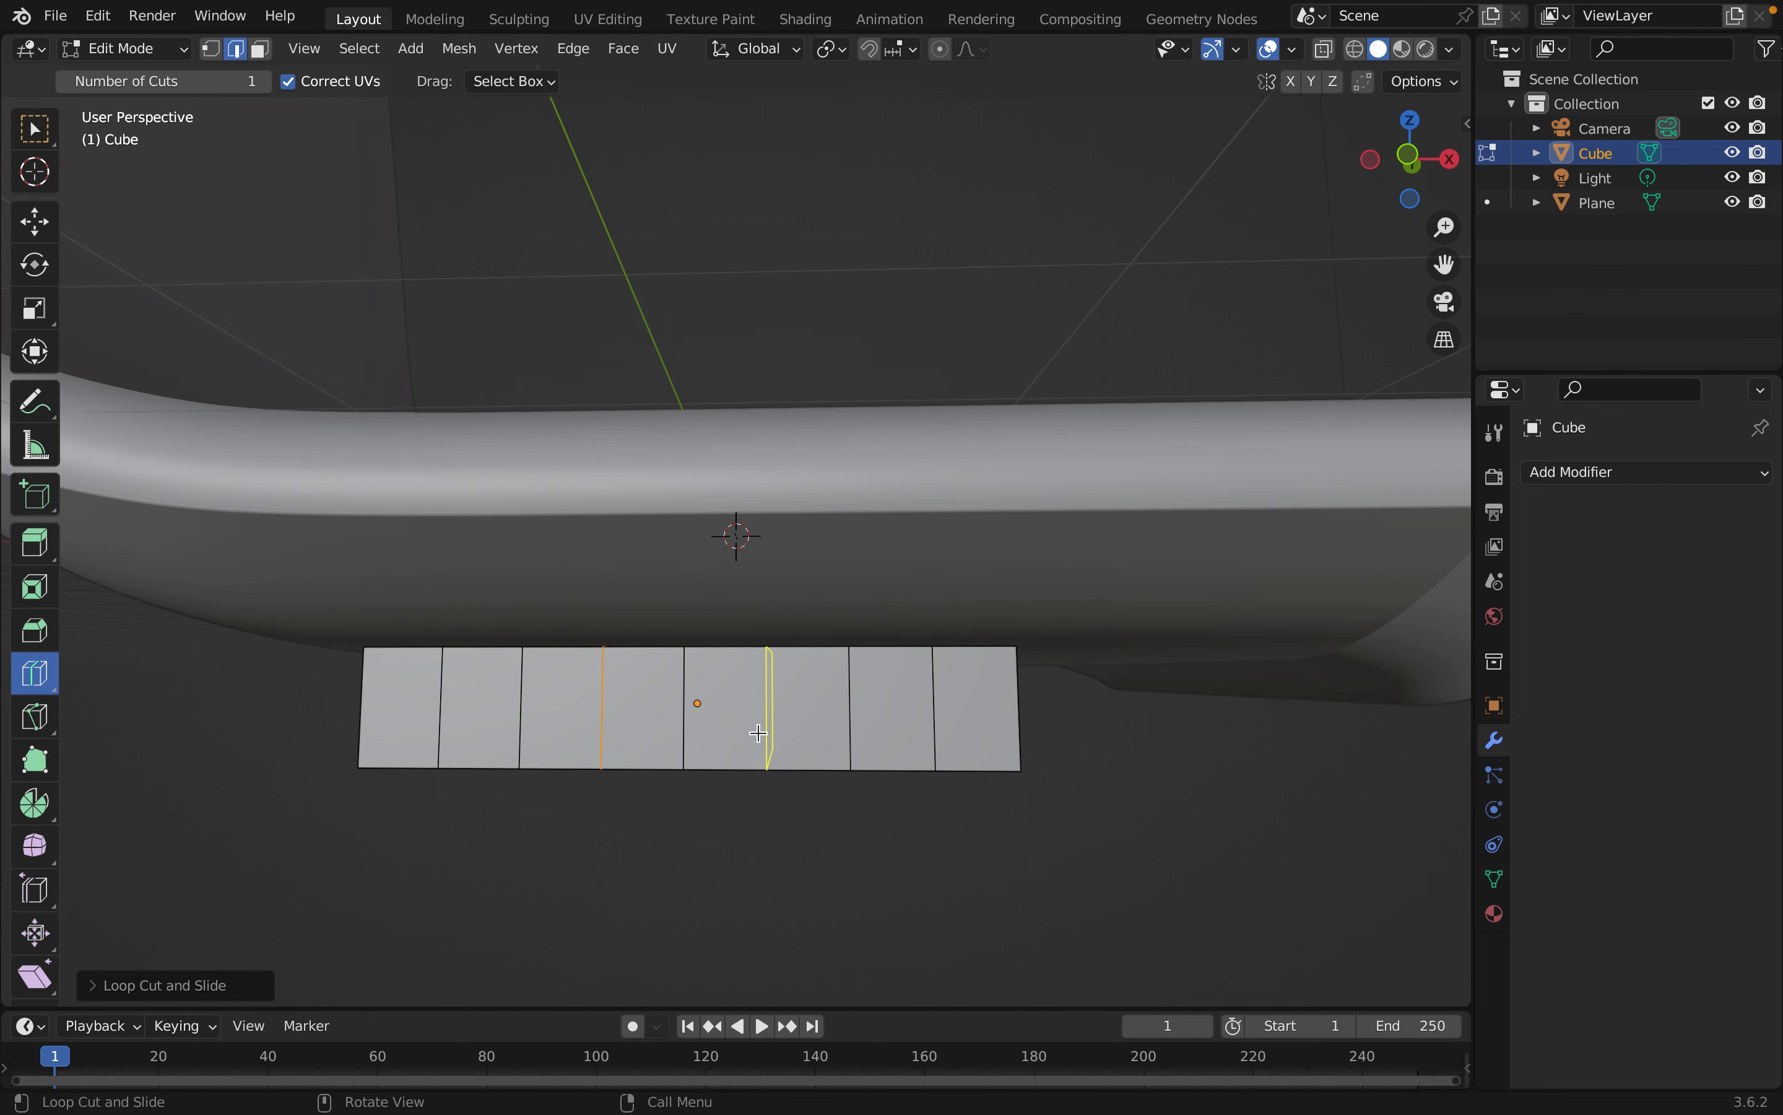
{"action": "left_click", "coordinate": [781, 730]}
{"action": "key", "text": "alt+z"}
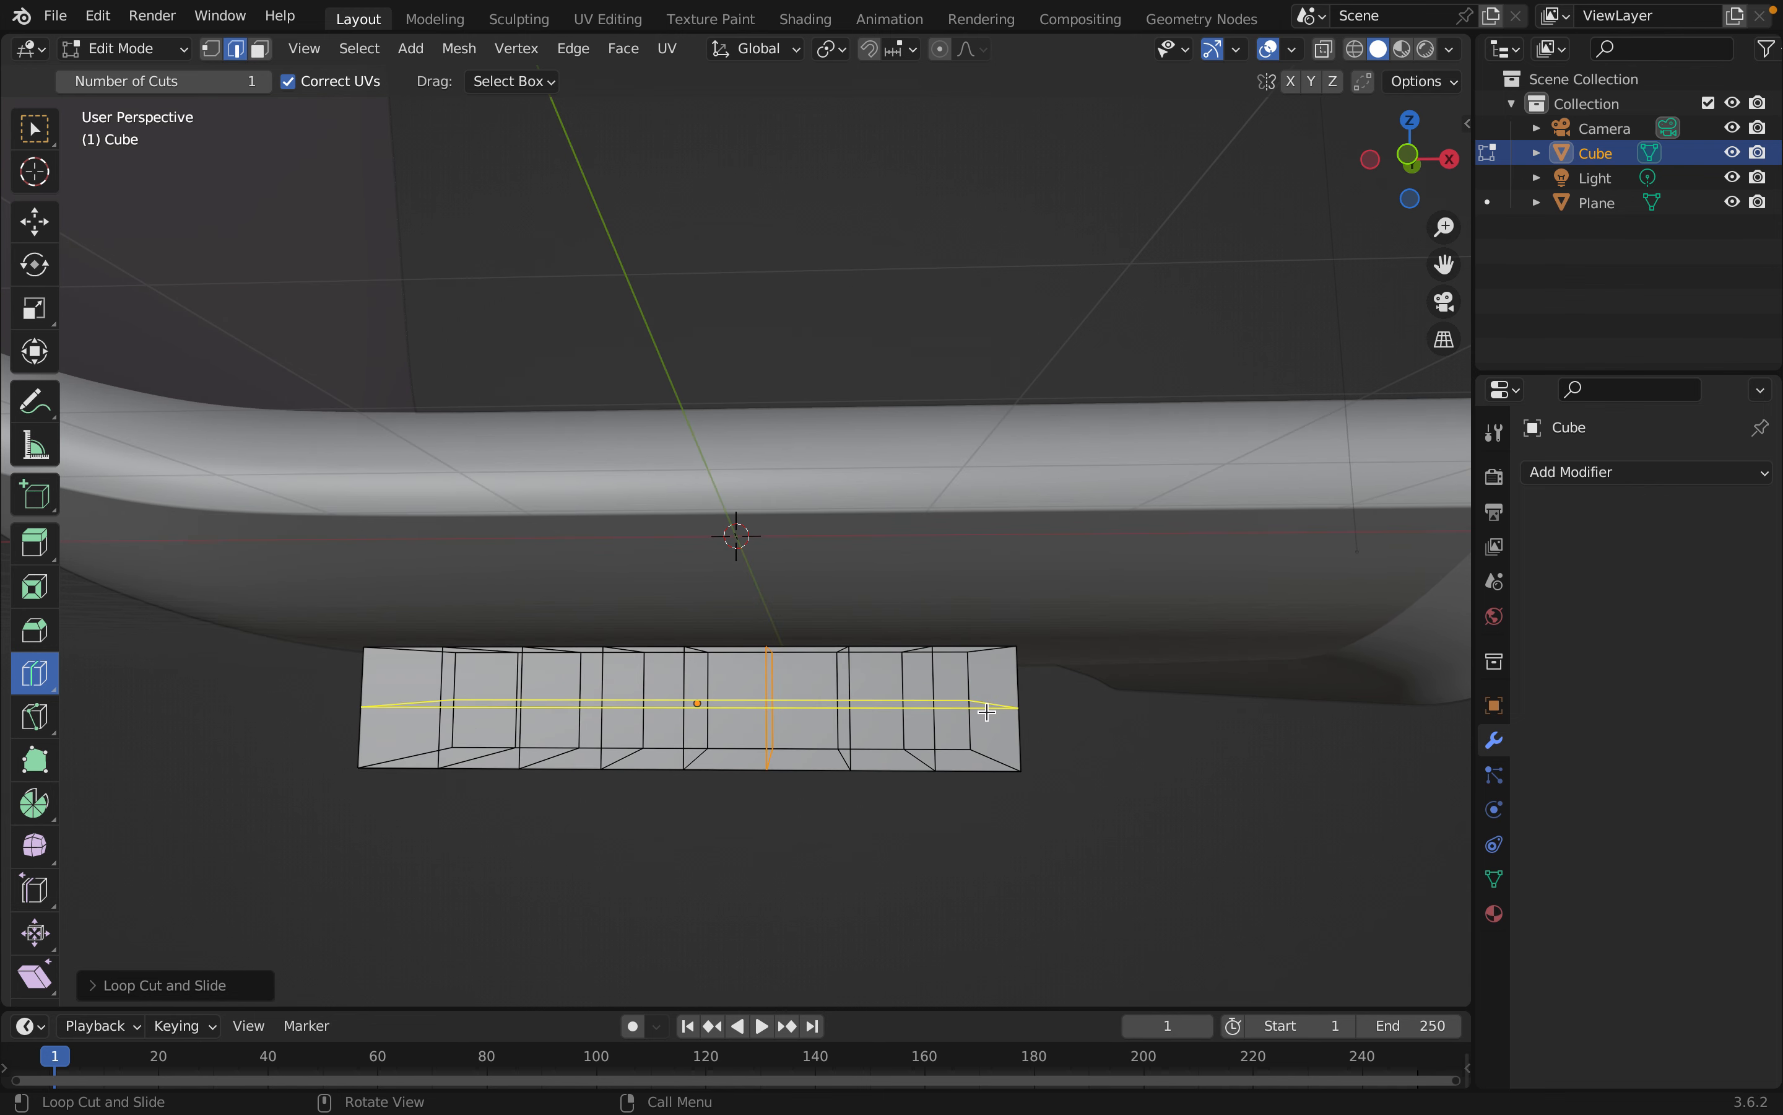
{"action": "left_click", "coordinate": [947, 772]}
{"action": "key", "text": "alt+z"}
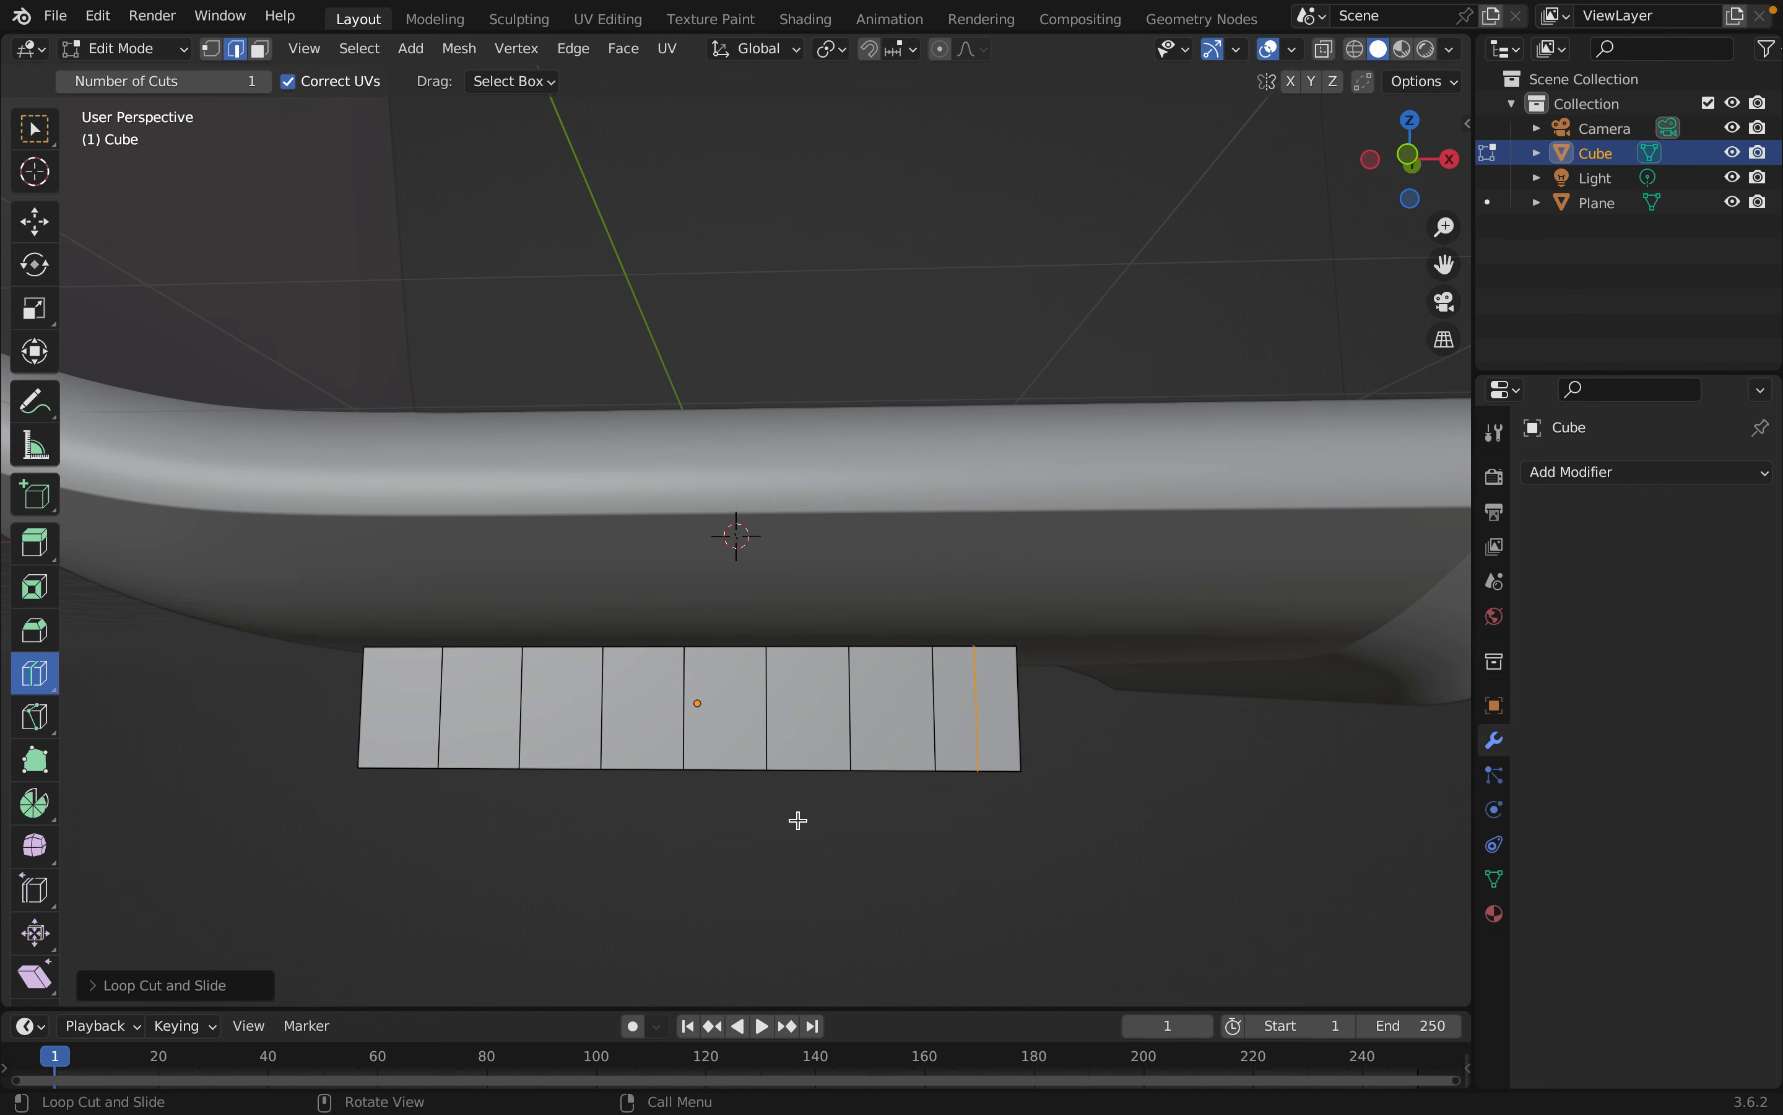
Select the four upper outer-side vertices at the block's backrest end and raise them about 0.09 m along global Z
{"action": "left_click", "coordinate": [216, 50]}
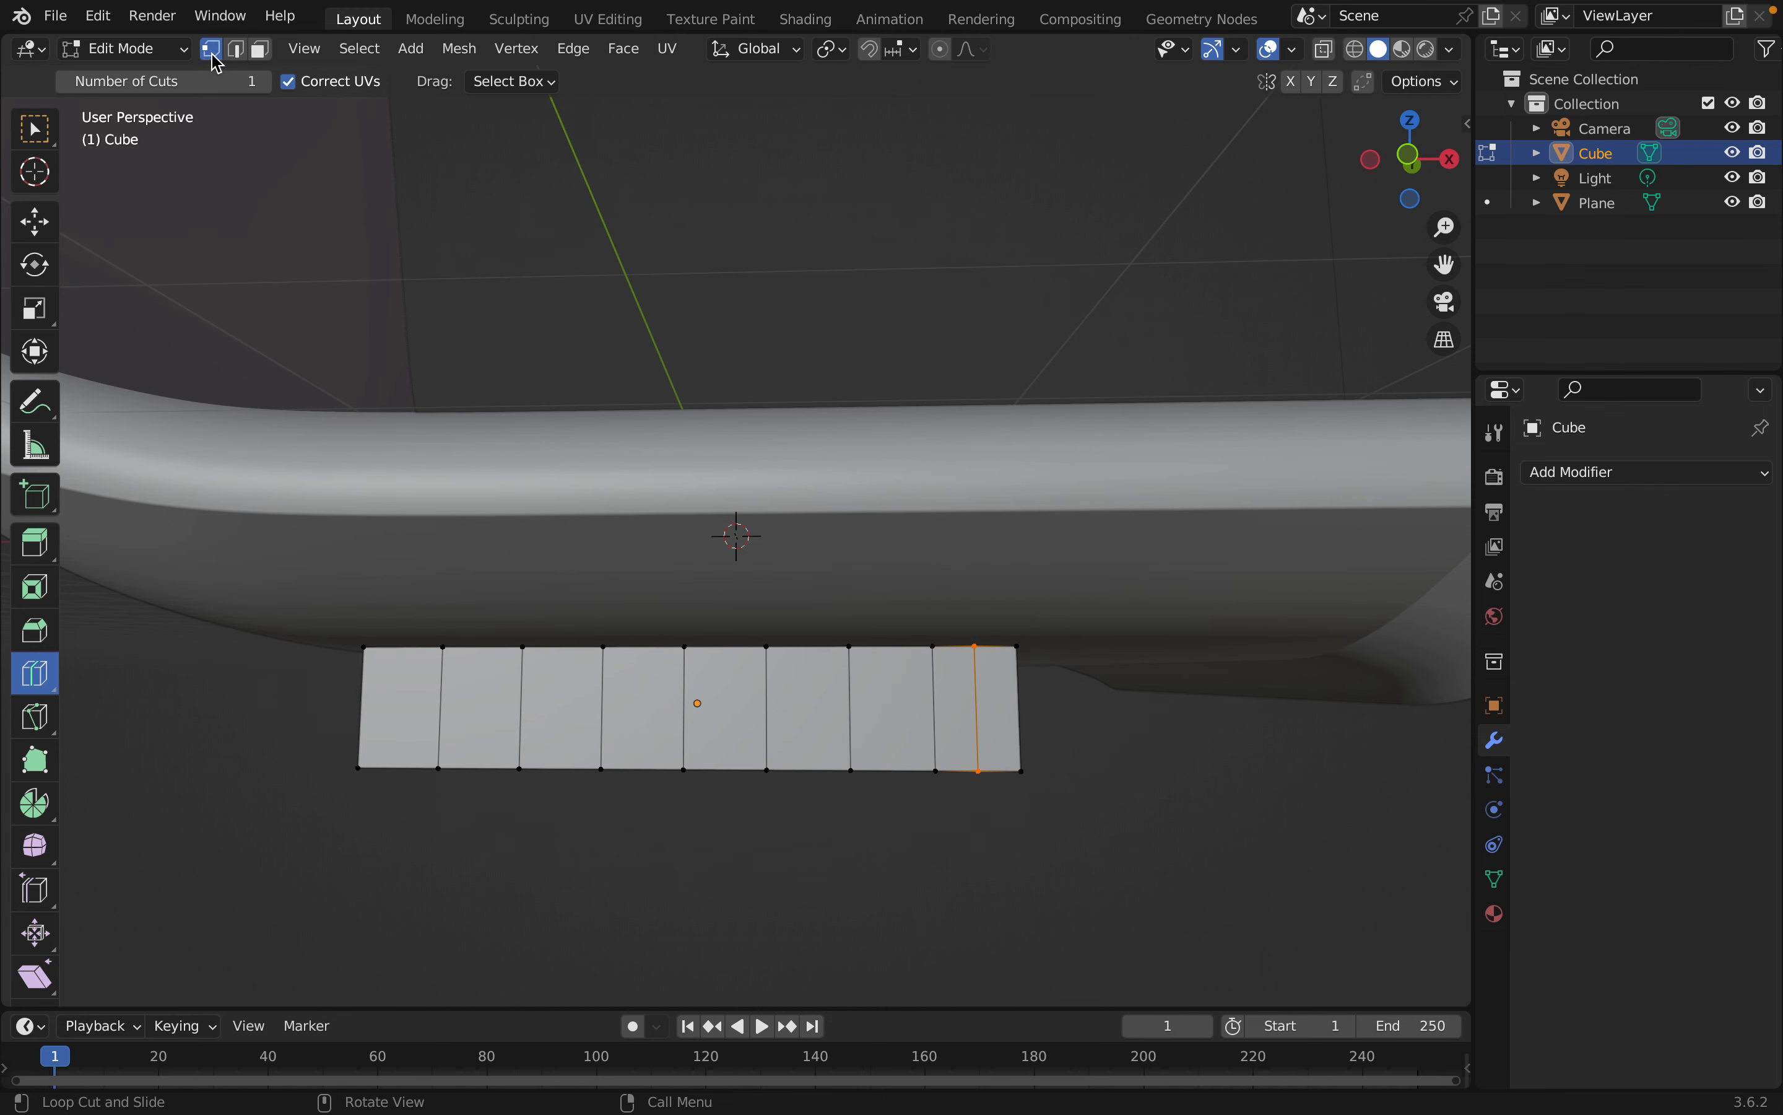
{"action": "key", "text": "alt+z"}
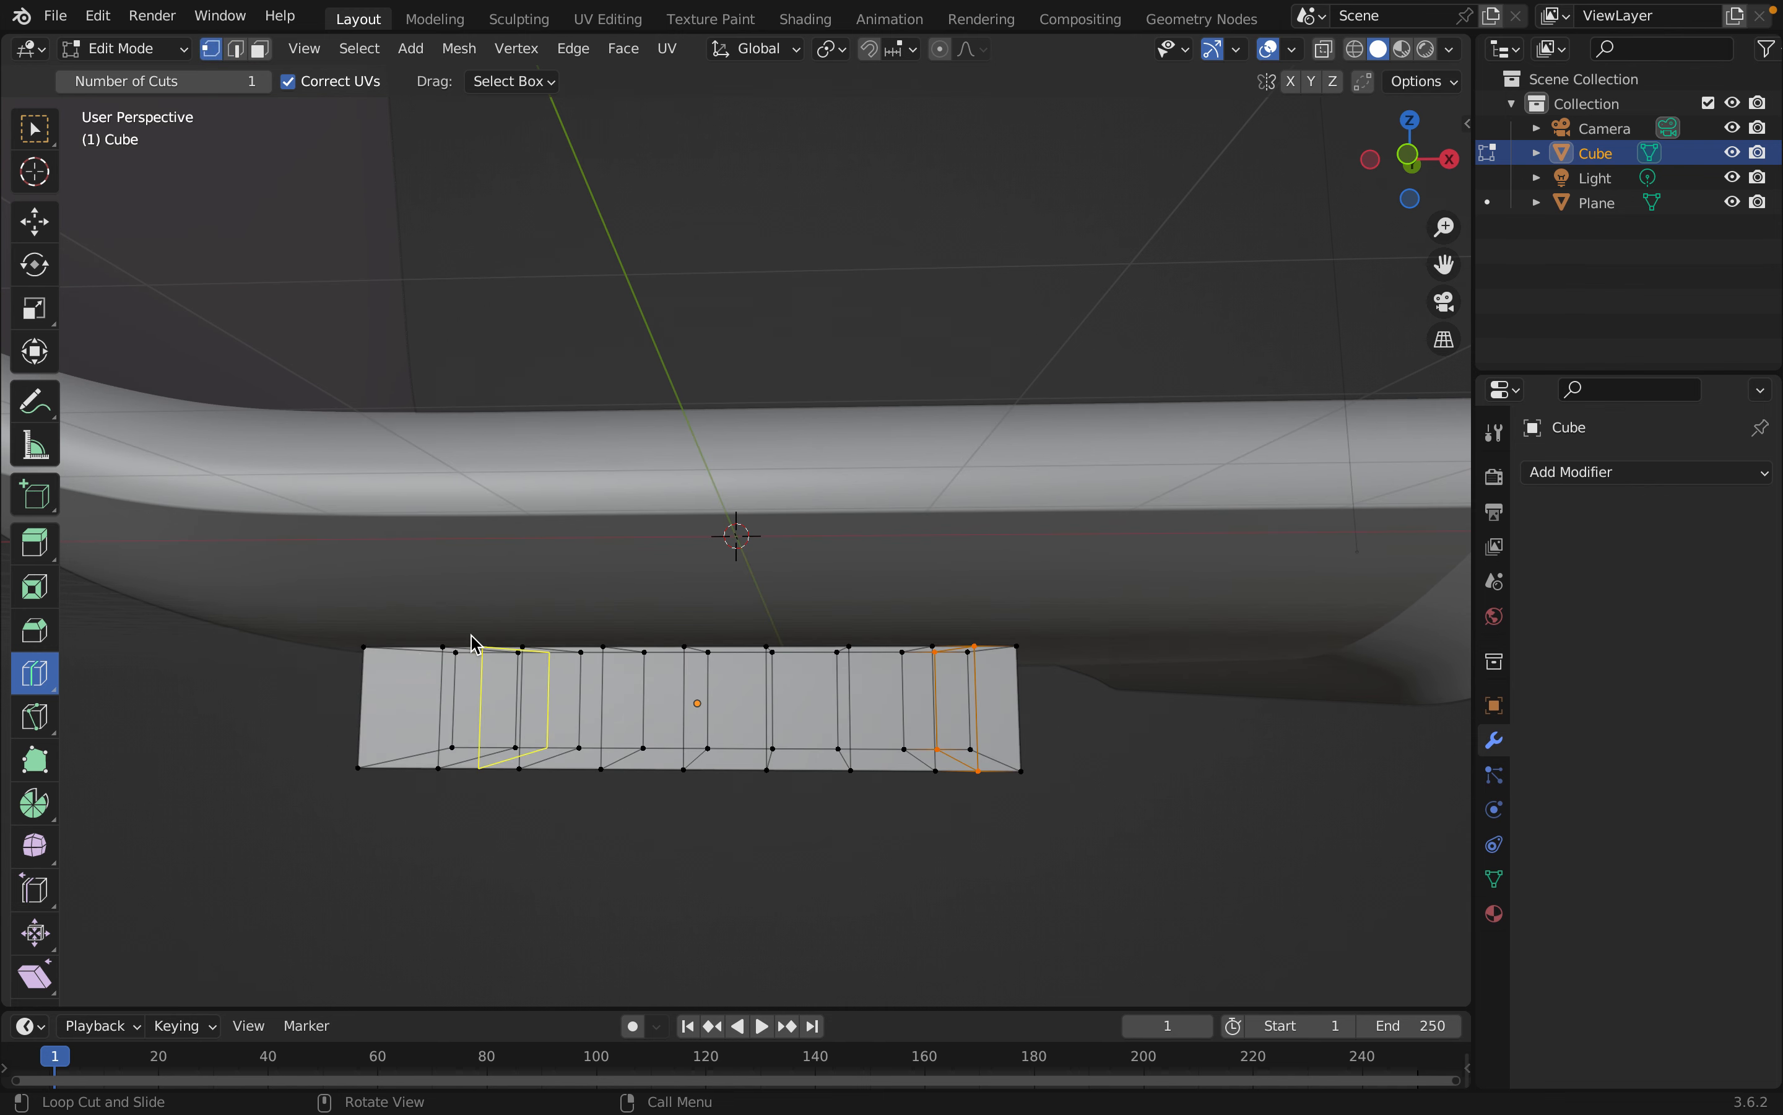
{"action": "left_click", "coordinate": [45, 139]}
{"action": "left_click", "coordinate": [364, 647]}
{"action": "key", "text": "alt+z"}
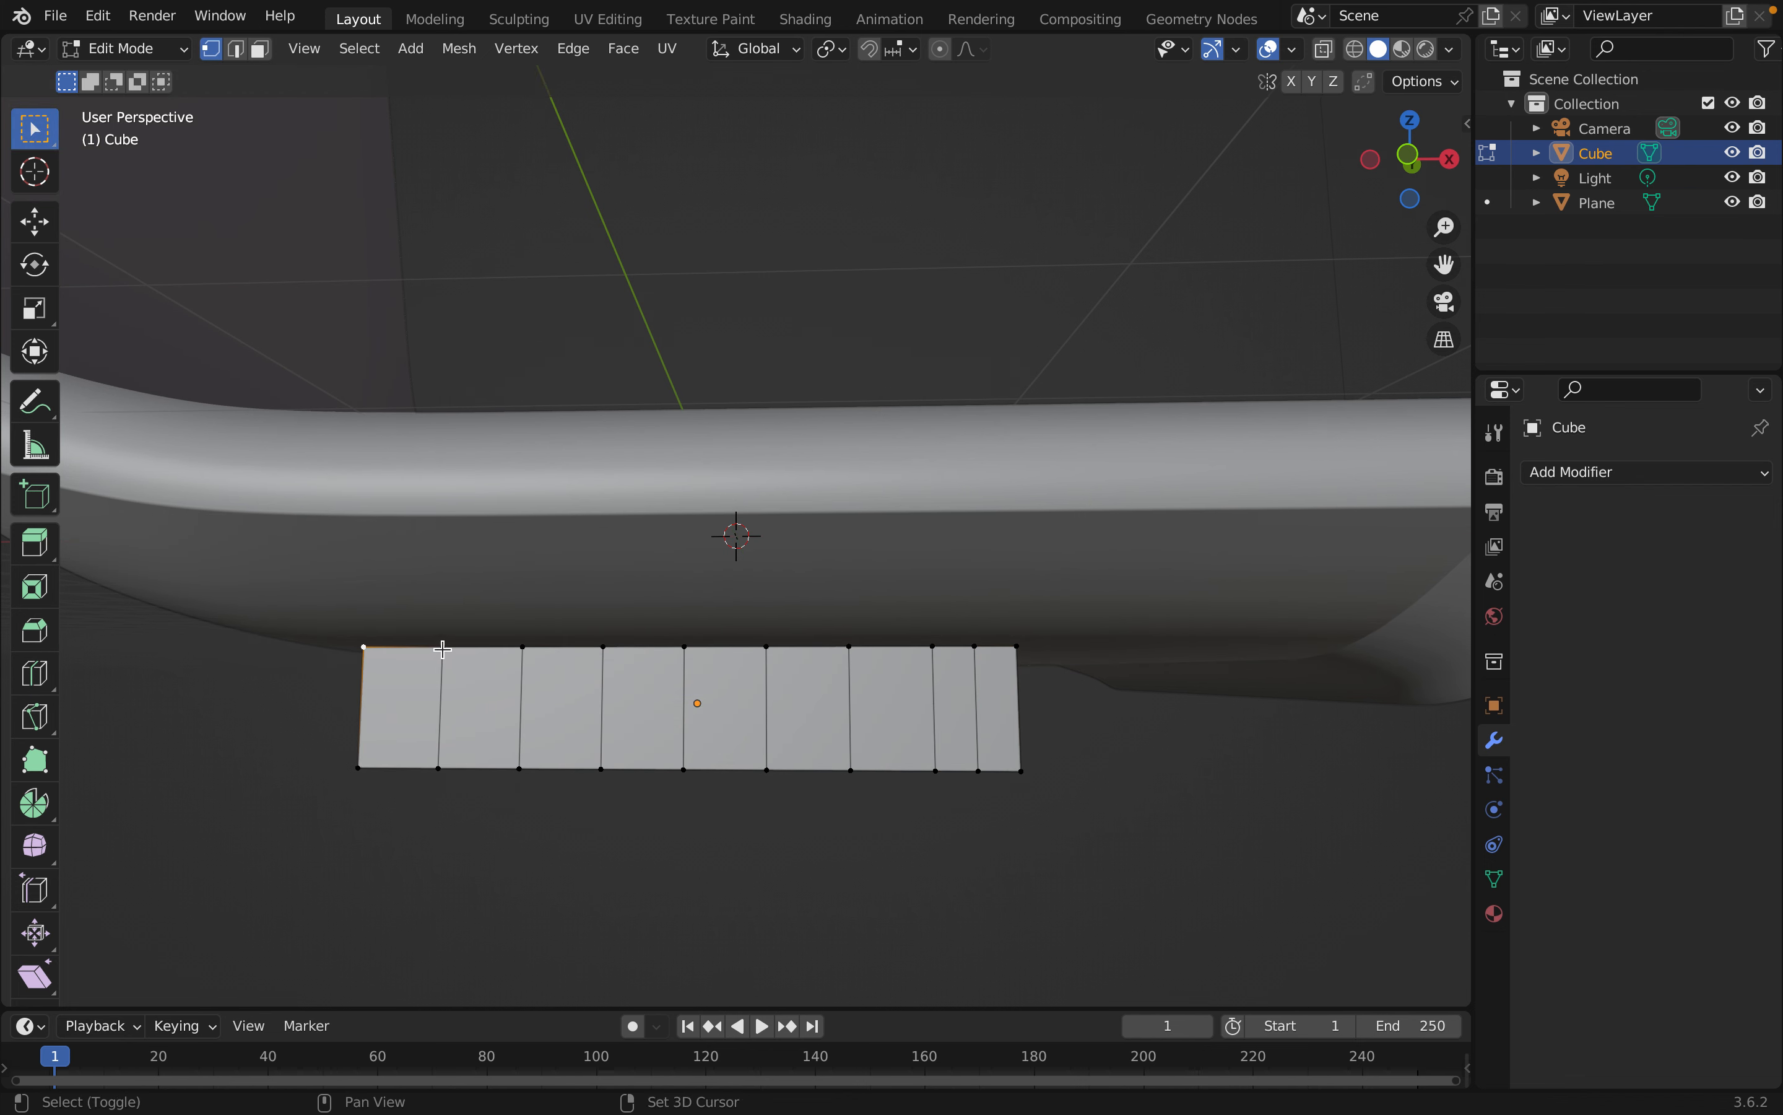
{"action": "left_click", "coordinate": [524, 649], "text": "shift"}
{"action": "key", "text": "g"}
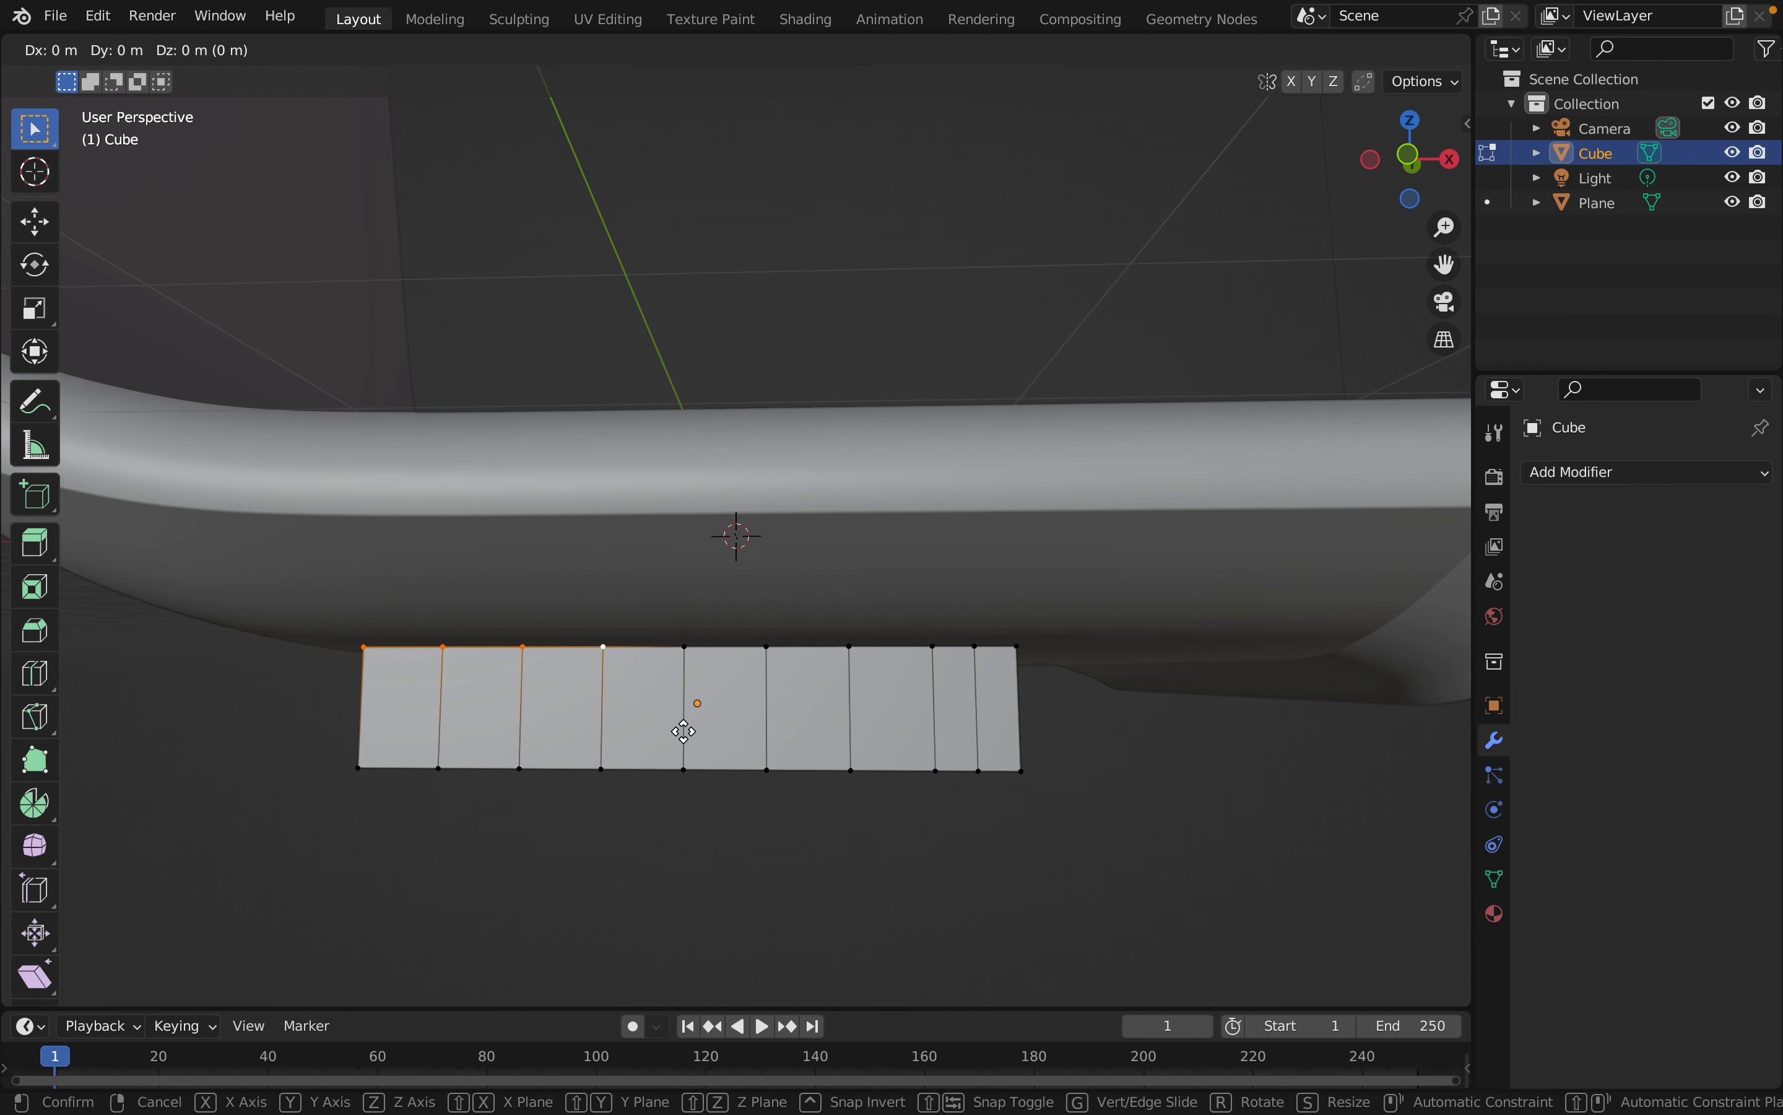
{"action": "key", "text": "z"}
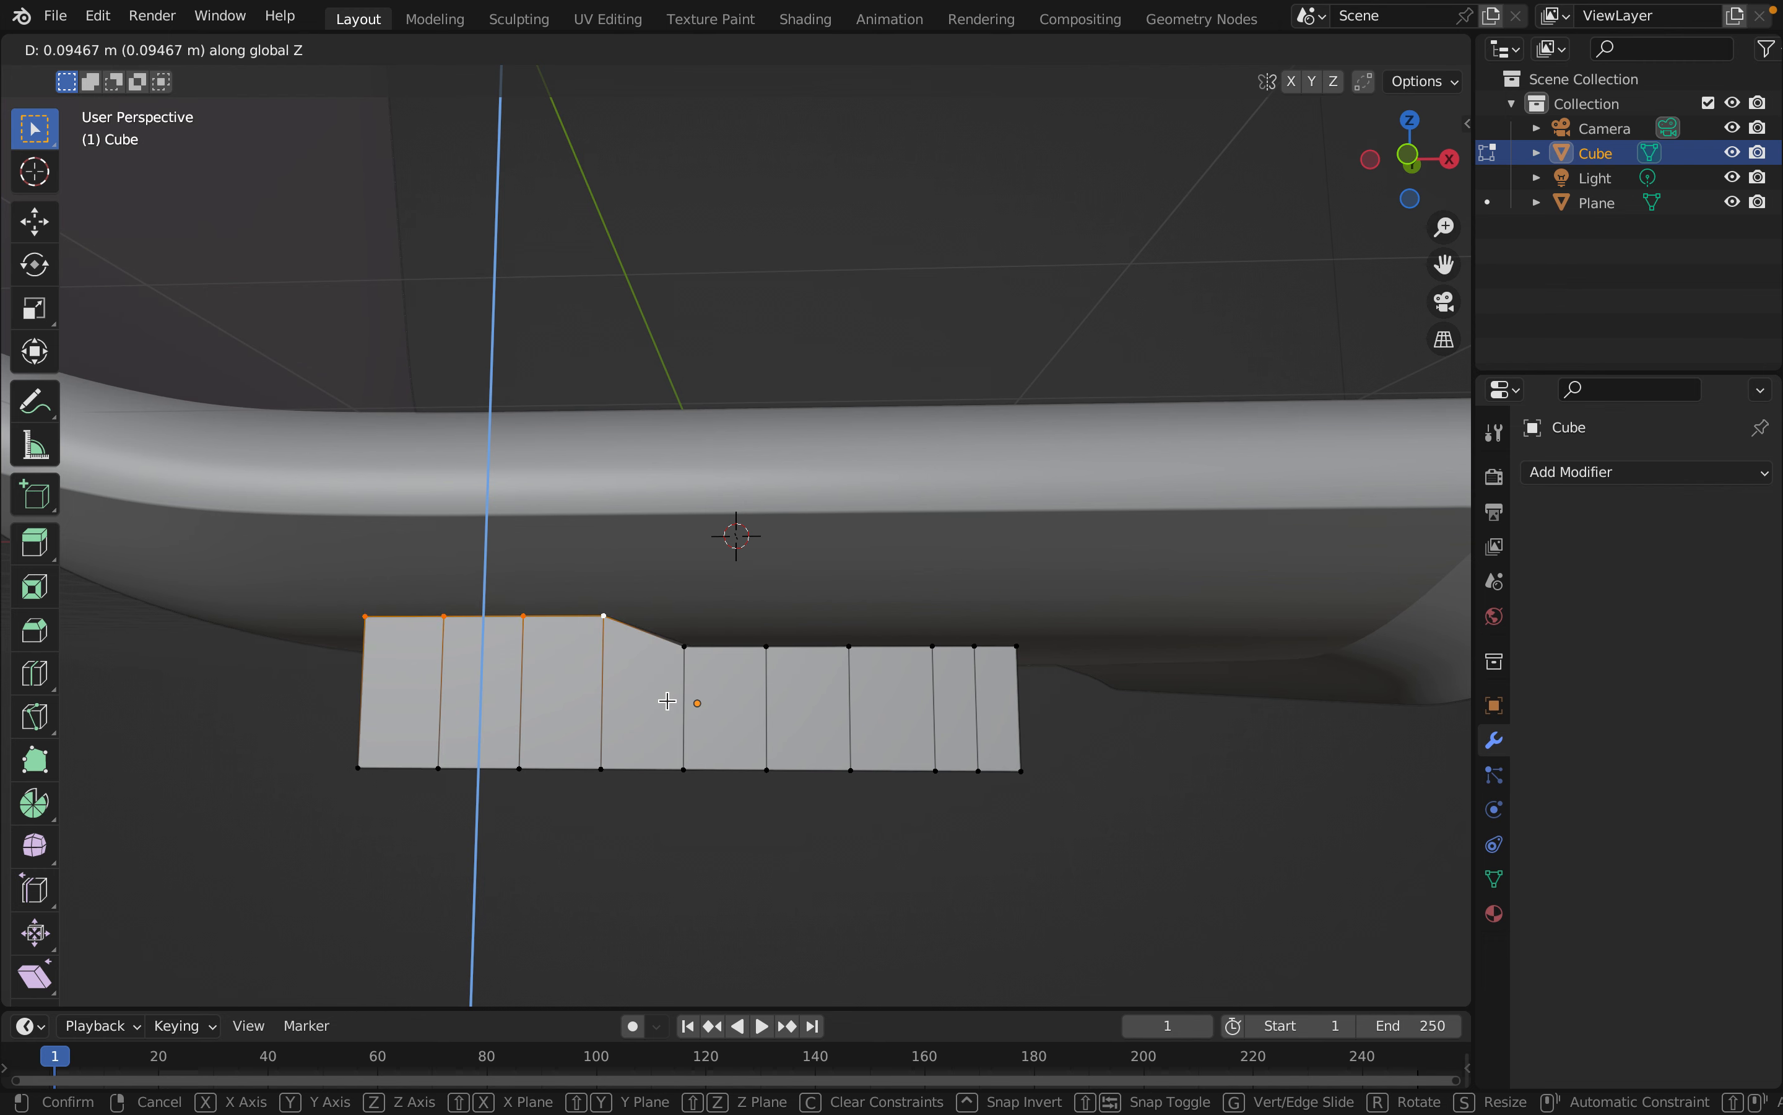
{"action": "left_click", "coordinate": [667, 700]}
{"action": "left_click", "coordinate": [263, 845]}
Reselect the four raised outer vertices at the backrest end and move them further up along global Z to meet the seat's curved underside
{"action": "middle_click_drag", "start_coordinate": [263, 845], "coordinate": [419, 891]}
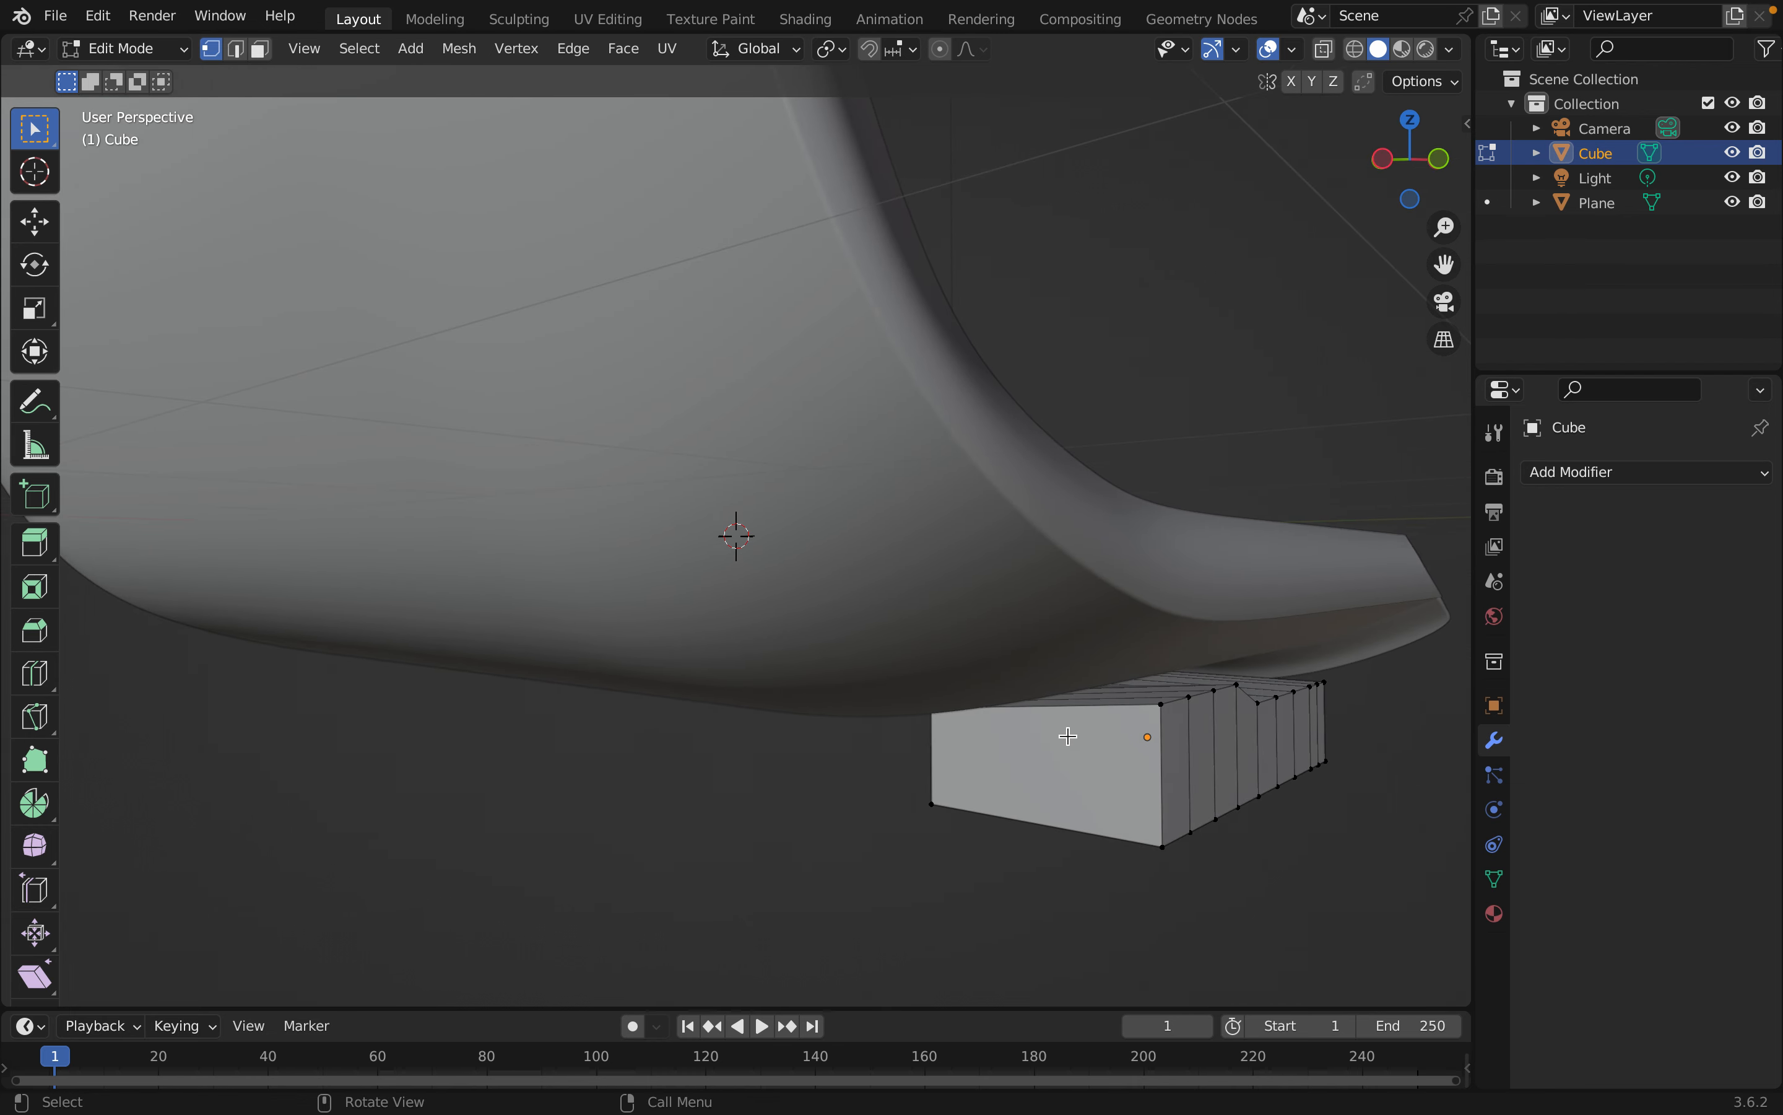
{"action": "left_click", "coordinate": [1159, 706]}
{"action": "key", "text": "shift"}
{"action": "left_click", "coordinate": [1194, 701], "text": "shift"}
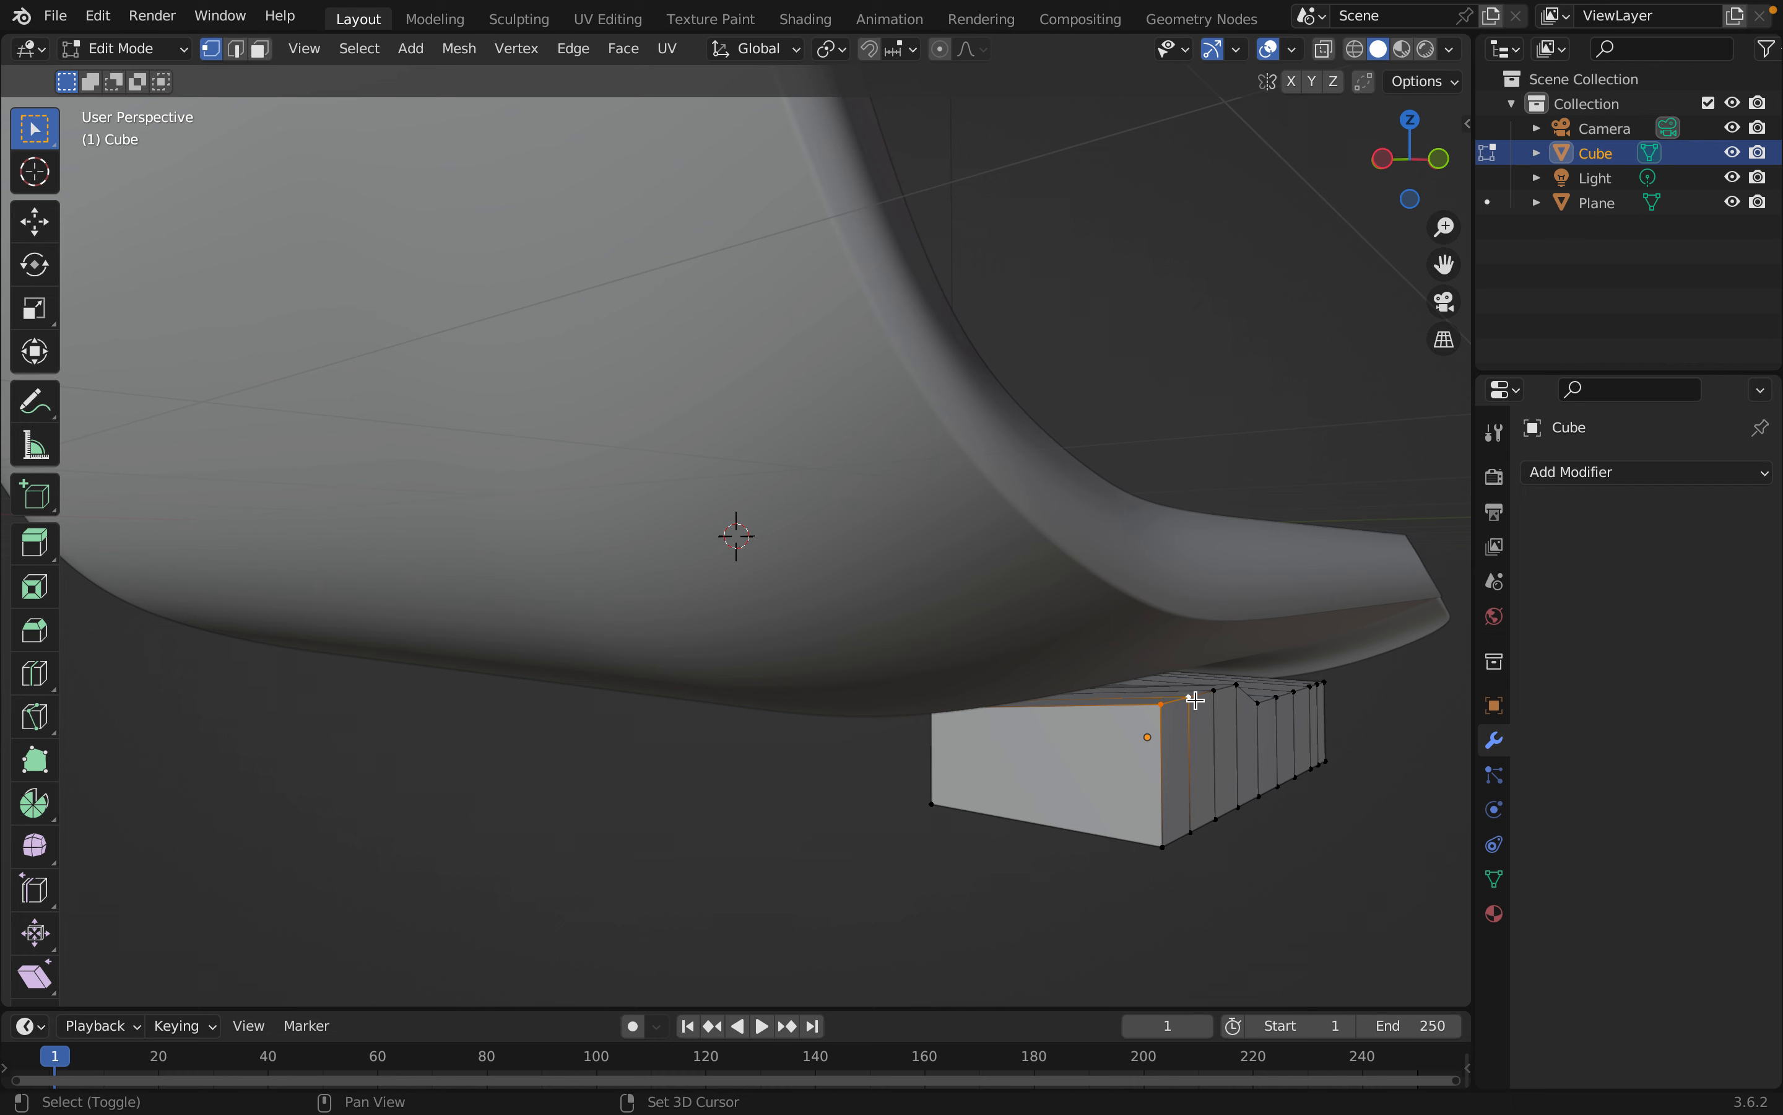
{"action": "left_click", "coordinate": [1214, 691], "text": "shift"}
{"action": "left_click", "coordinate": [1236, 685], "text": "shift"}
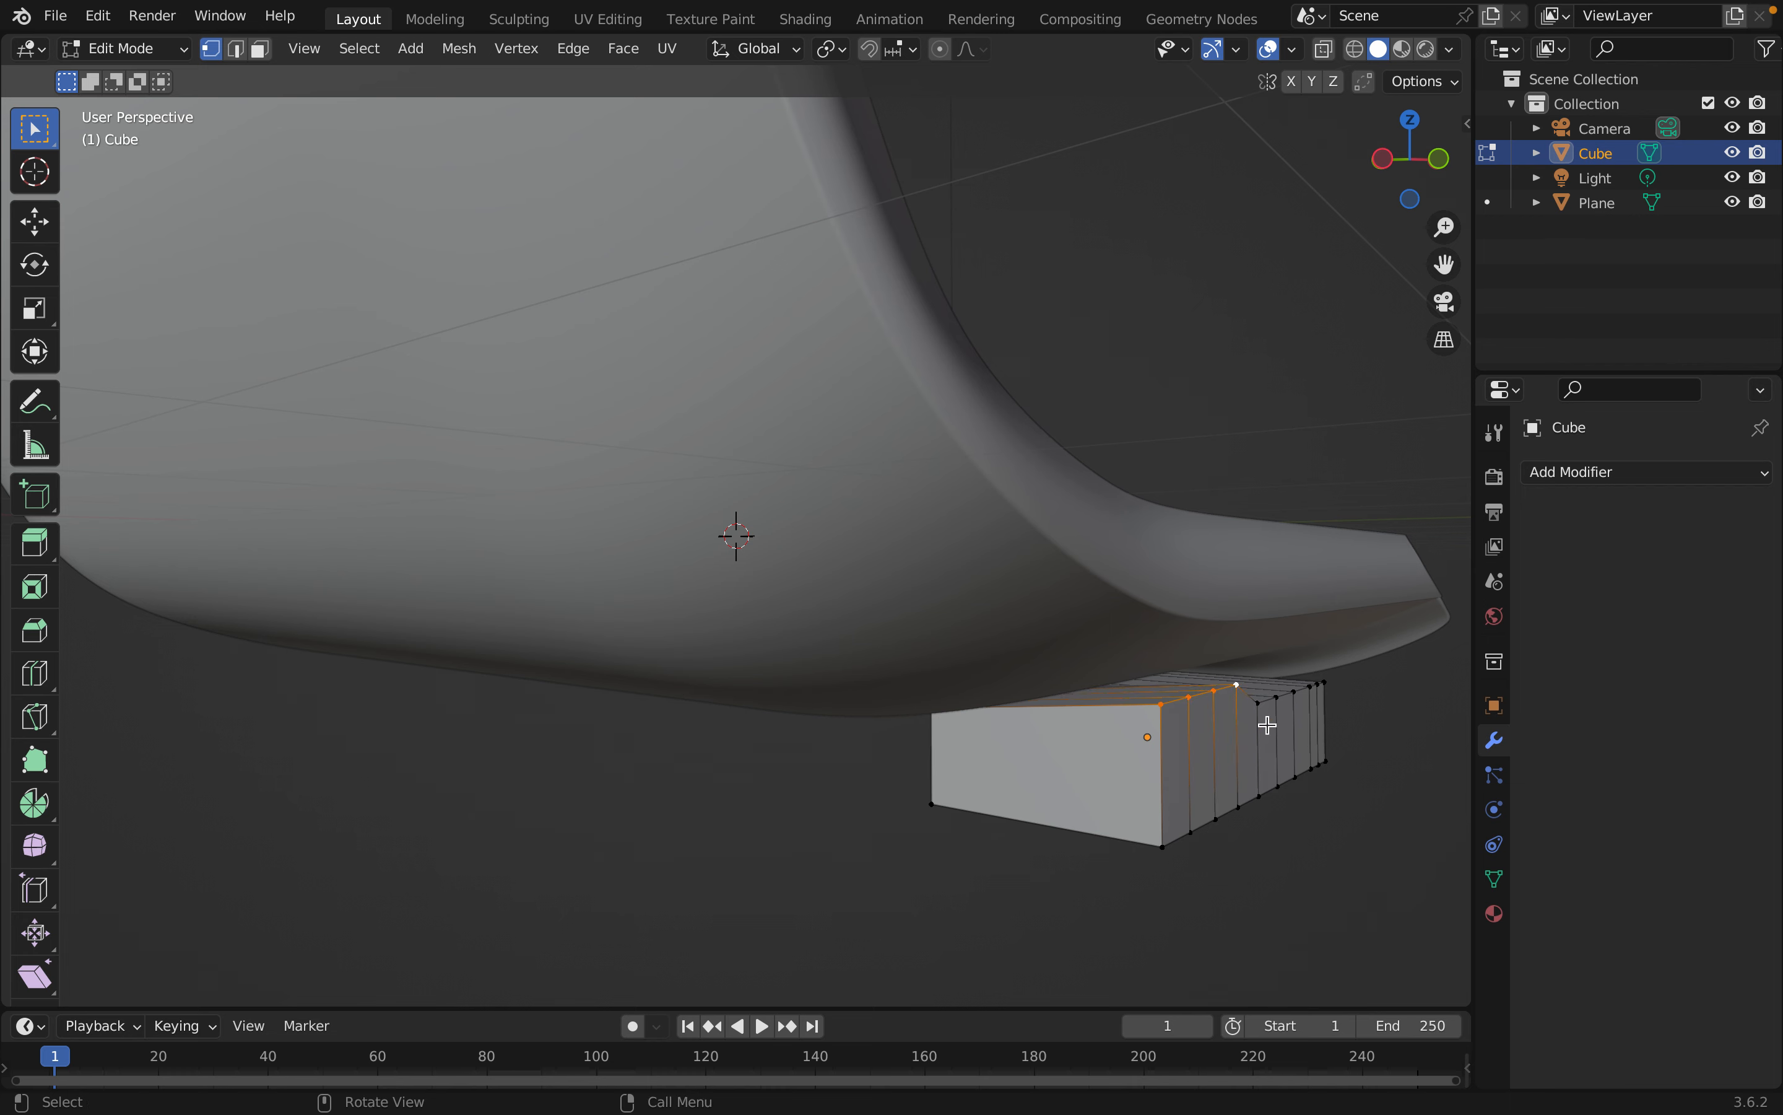
{"action": "key", "text": "g"}
{"action": "key", "text": "z"}
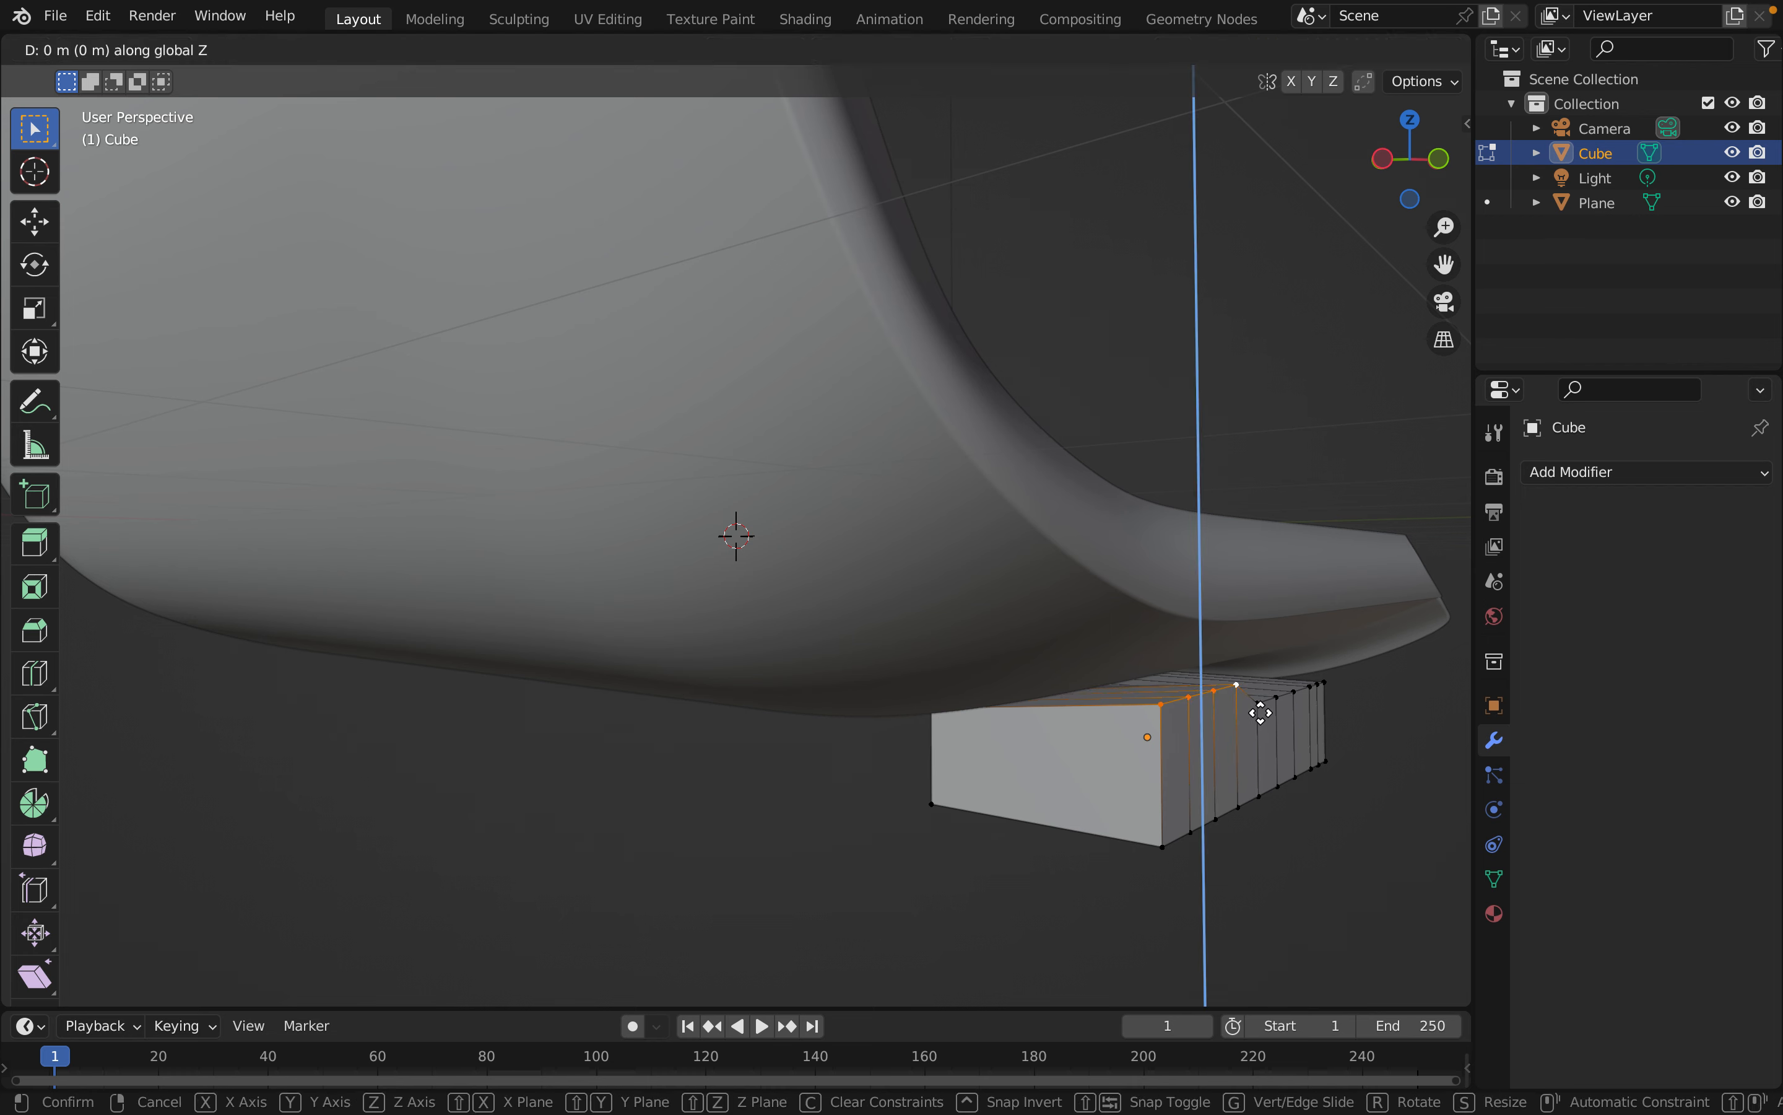
{"action": "left_click", "coordinate": [1245, 675]}
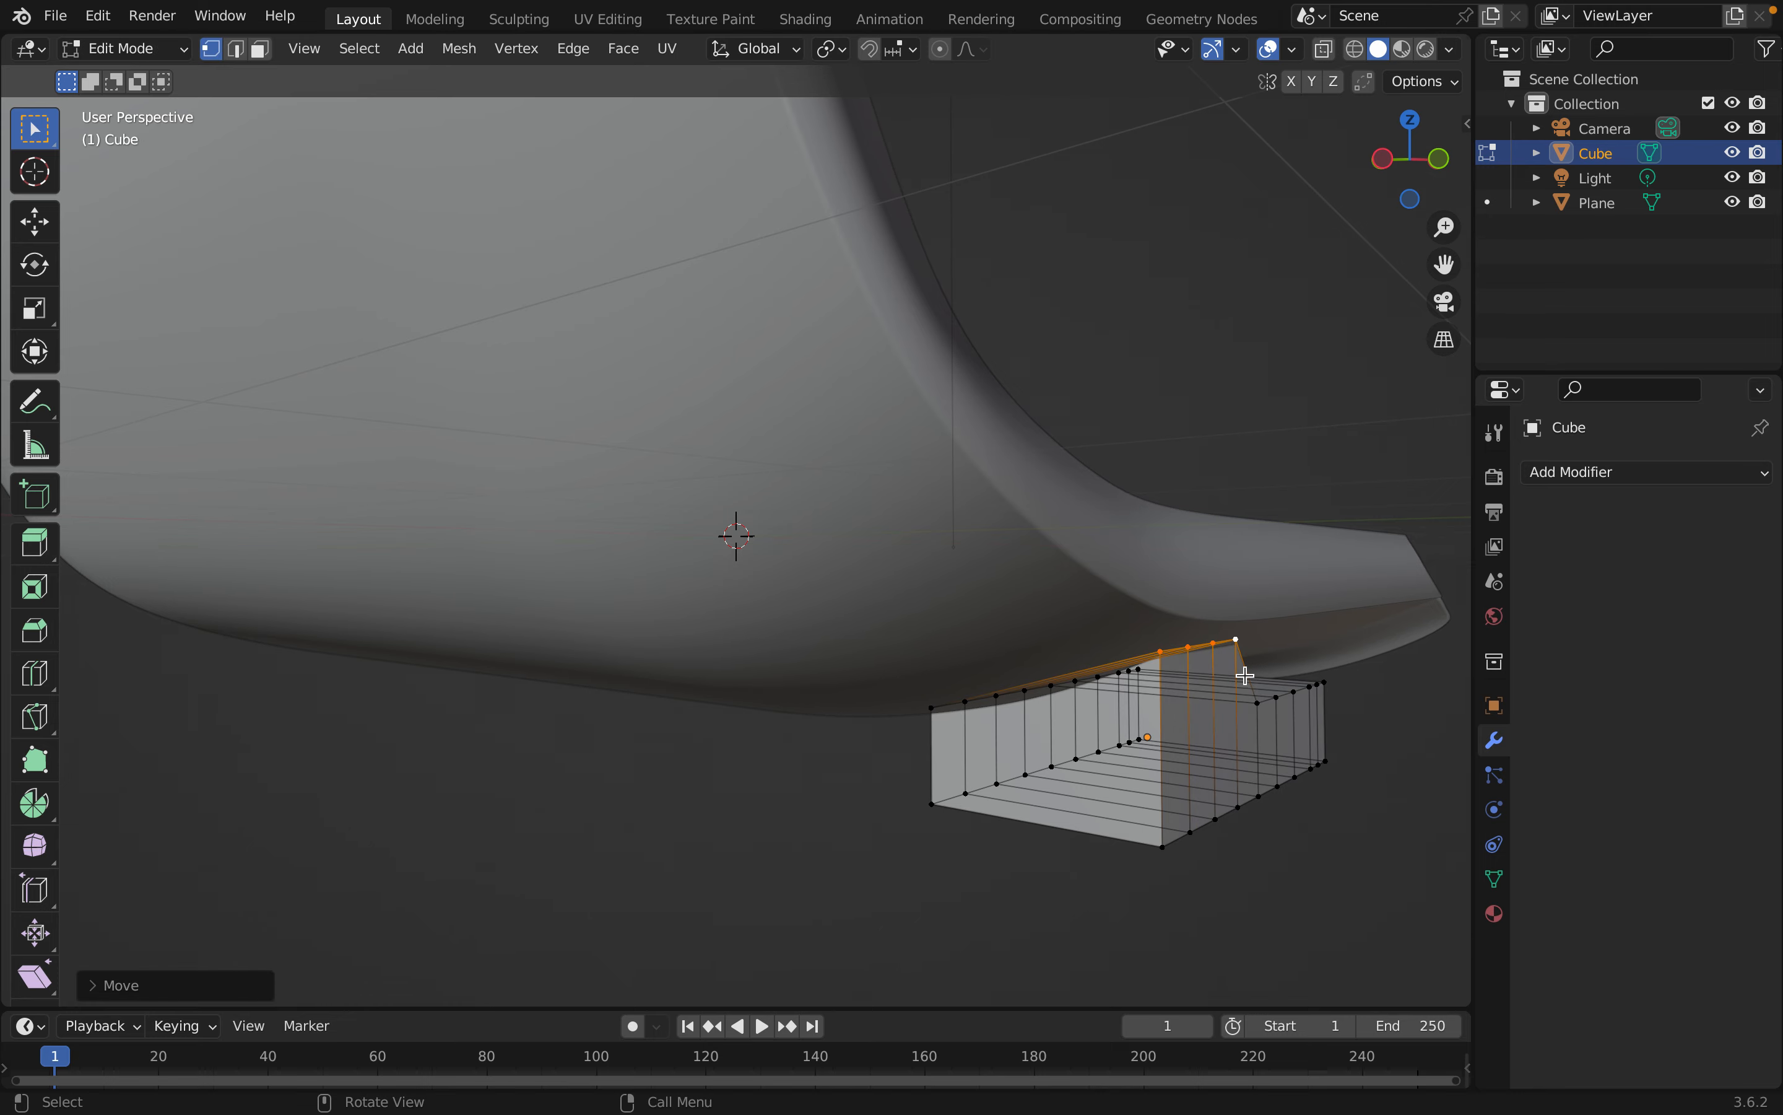
{"action": "left_click", "coordinate": [846, 914]}
Select the remaining upper outer-side vertices towards the block's front end and raise them about 0.26 m along global Z, level with the others
{"action": "middle_click_drag", "start_coordinate": [864, 868], "coordinate": [712, 884]}
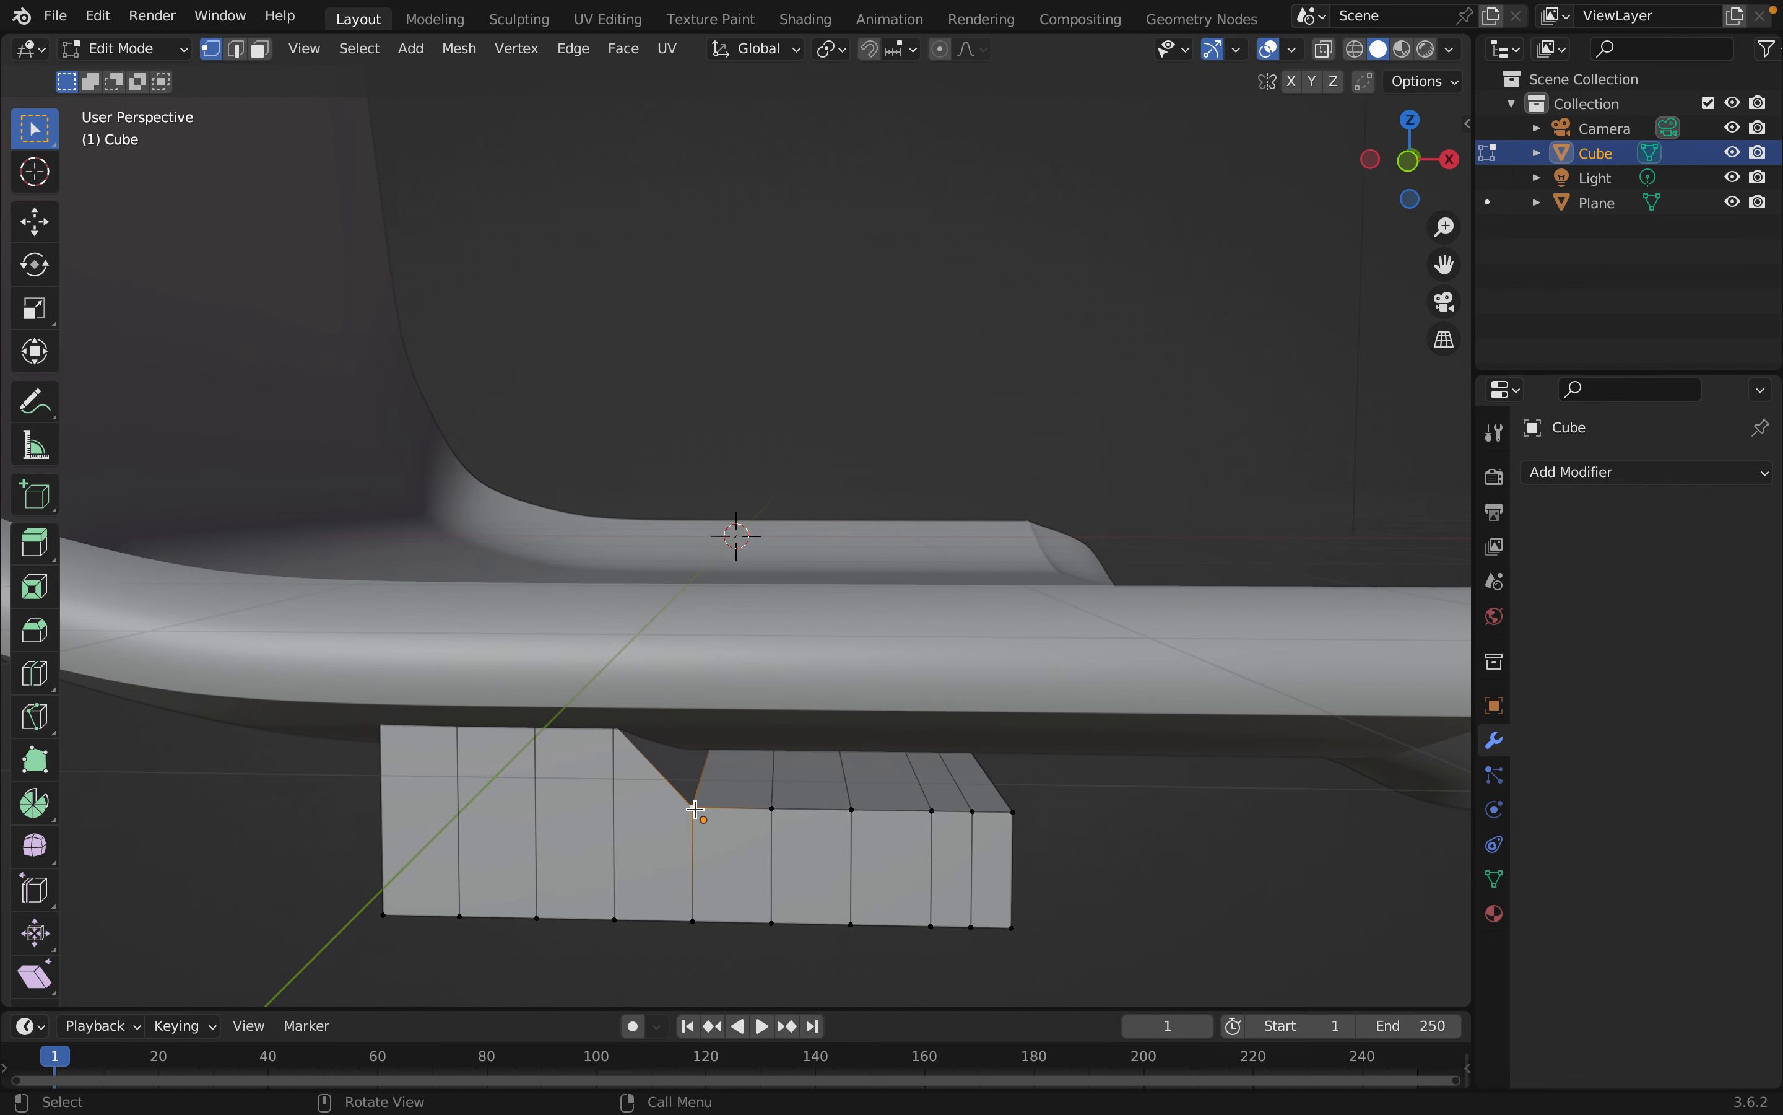
{"action": "left_click", "coordinate": [772, 808], "text": "shift"}
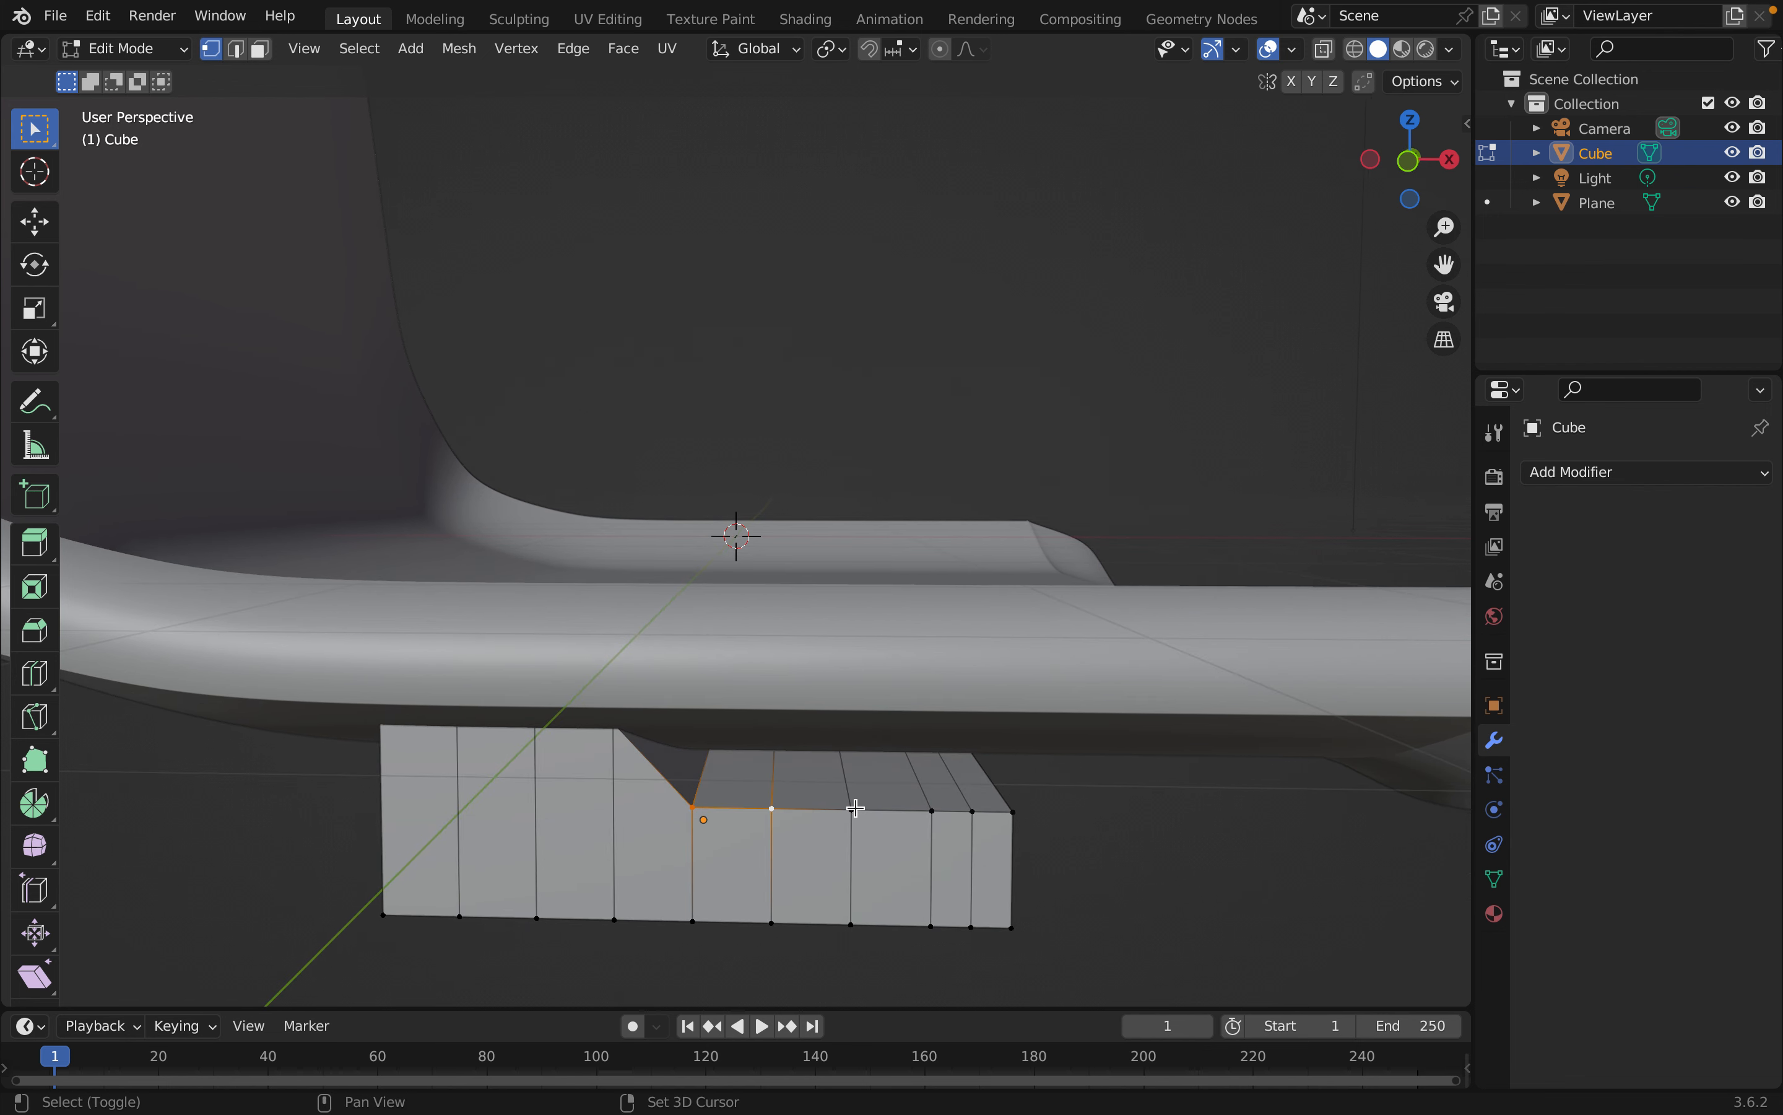
{"action": "left_click", "coordinate": [853, 809], "text": "shift"}
{"action": "left_click", "coordinate": [1011, 813], "text": "shift"}
{"action": "key", "text": "g"}
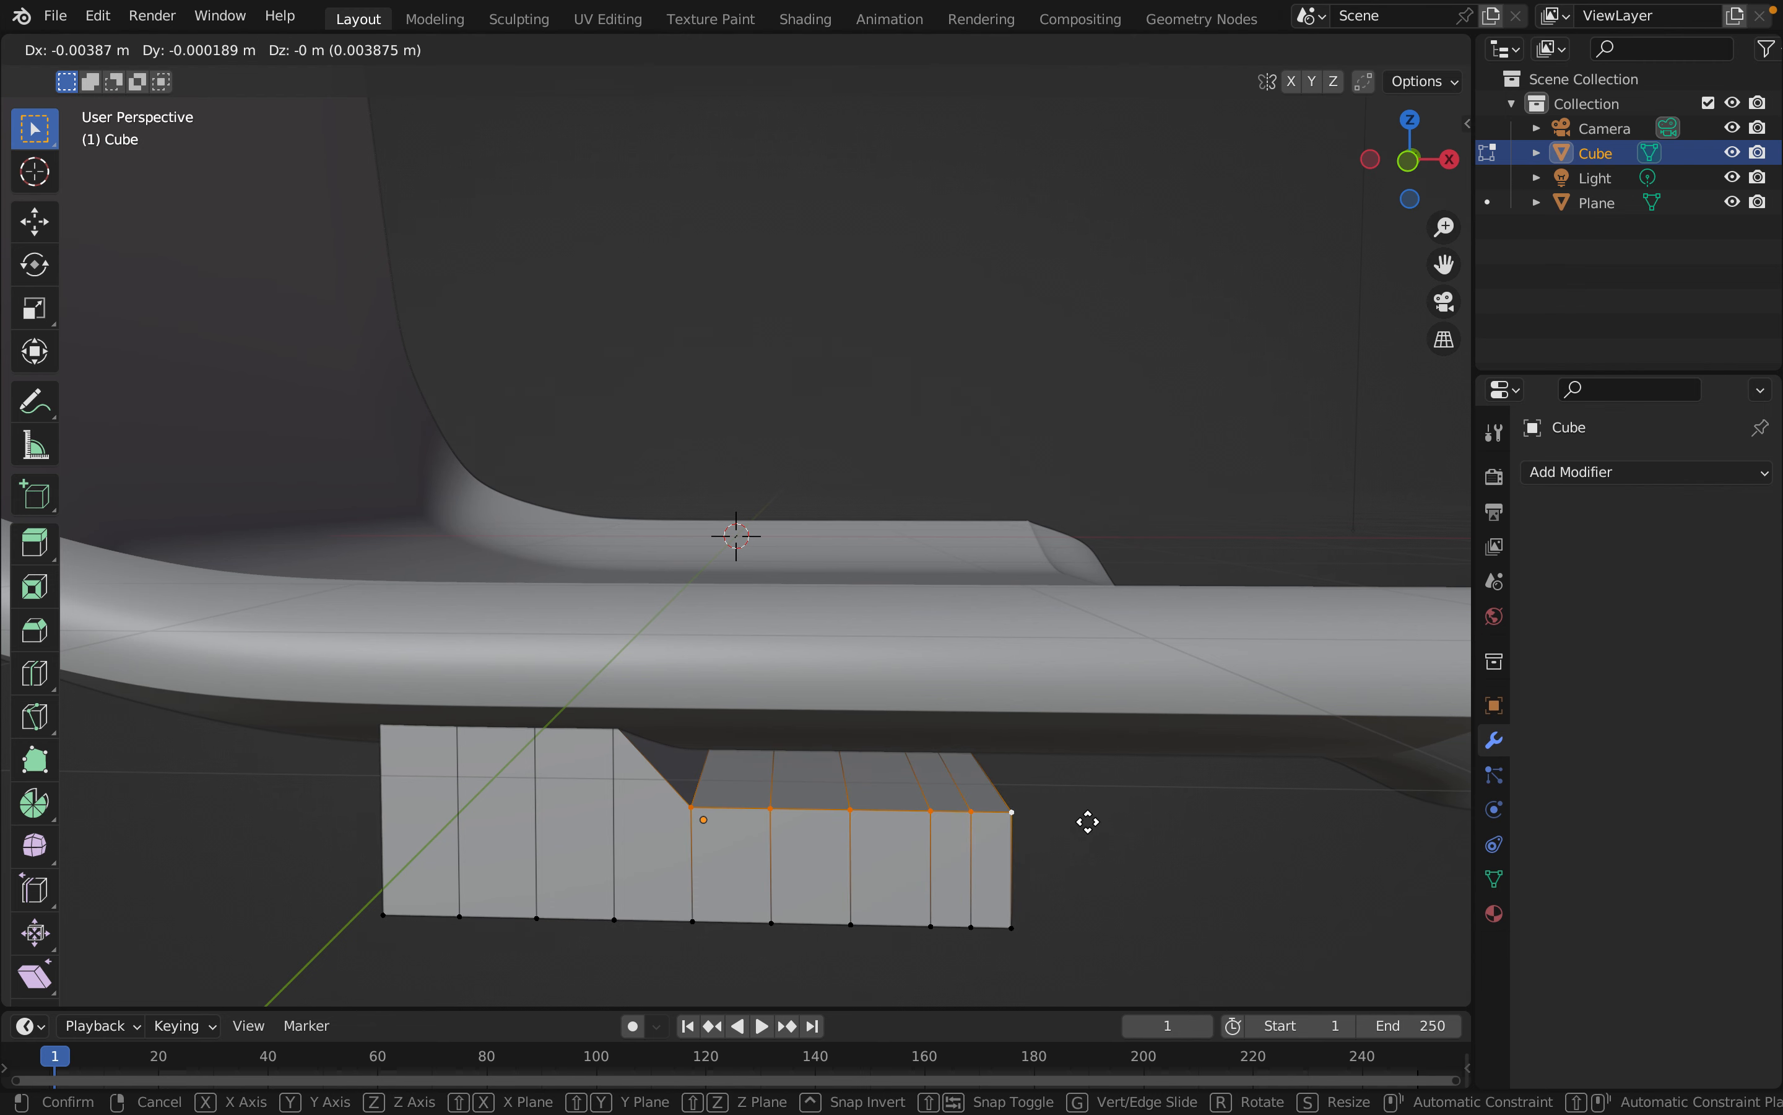
{"action": "key", "text": "z"}
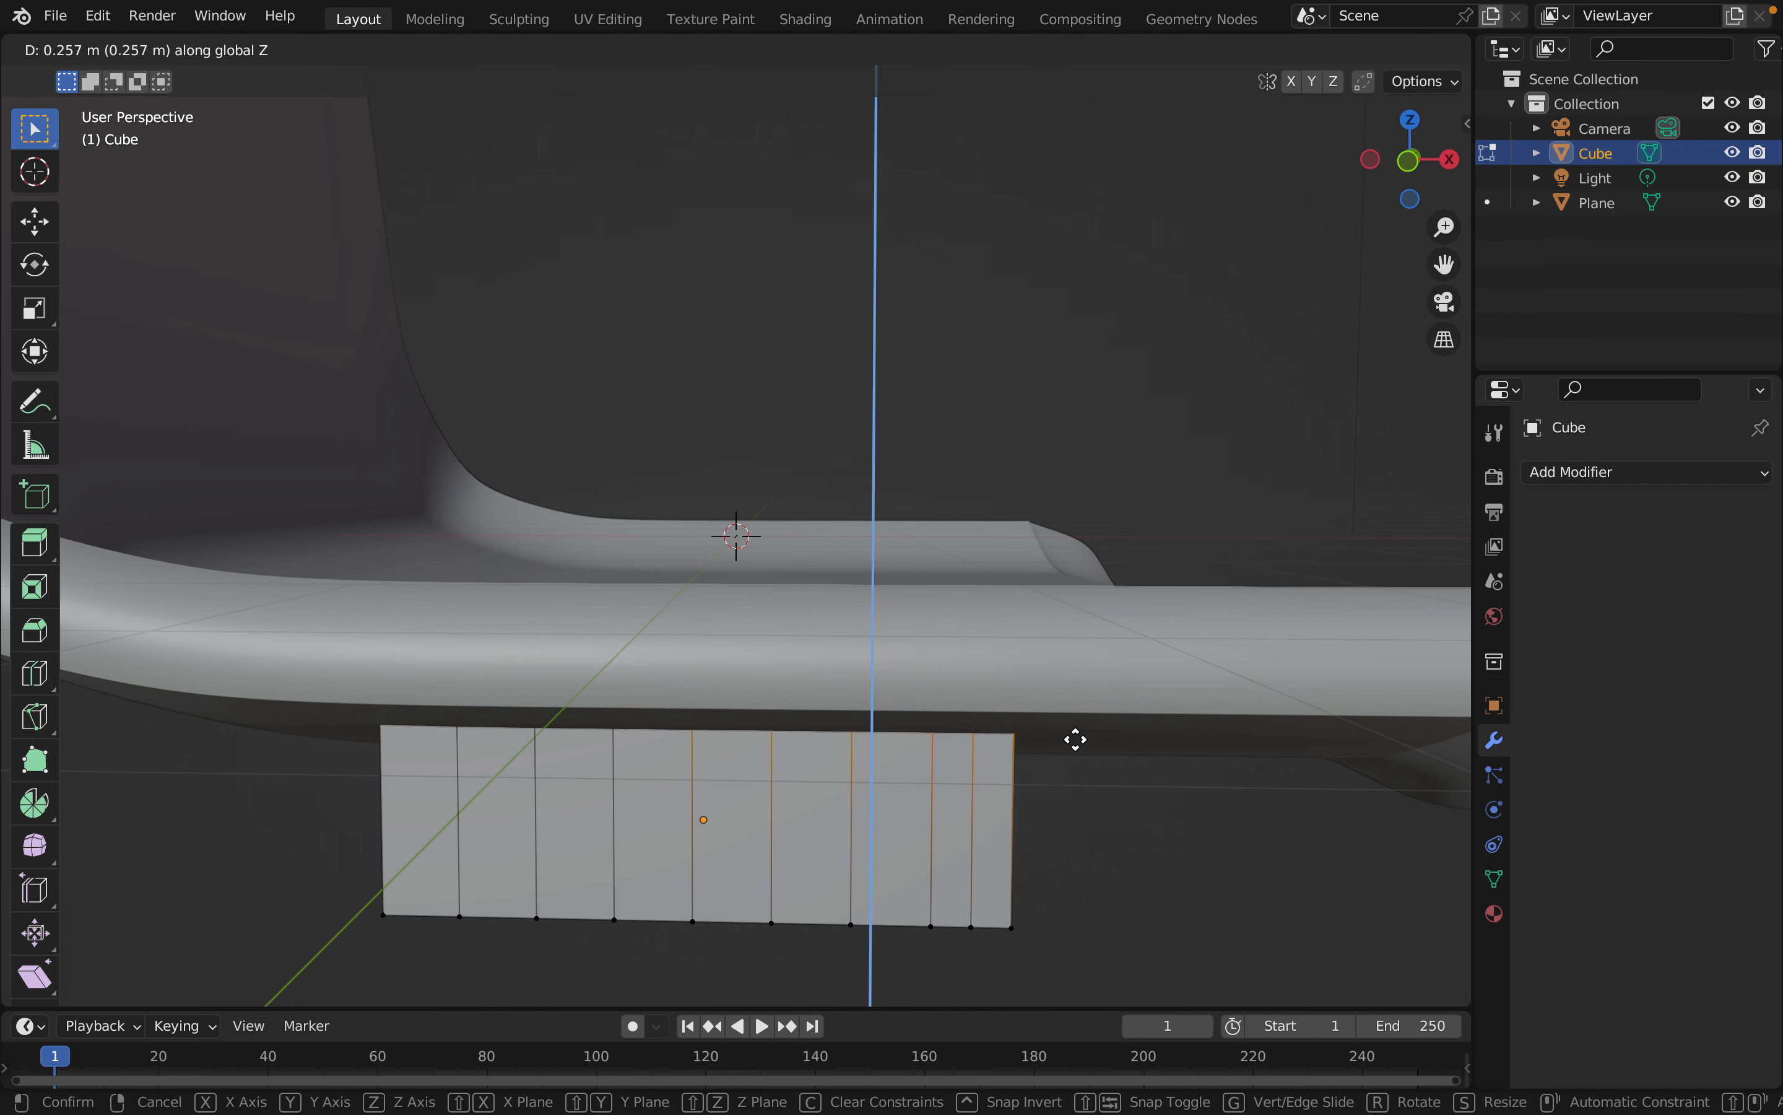
{"action": "left_click", "coordinate": [1077, 819]}
Return to Object Mode and scale the support block along global Y to about 0.54 of its width
{"action": "middle_click_drag", "start_coordinate": [1125, 883], "coordinate": [1054, 876]}
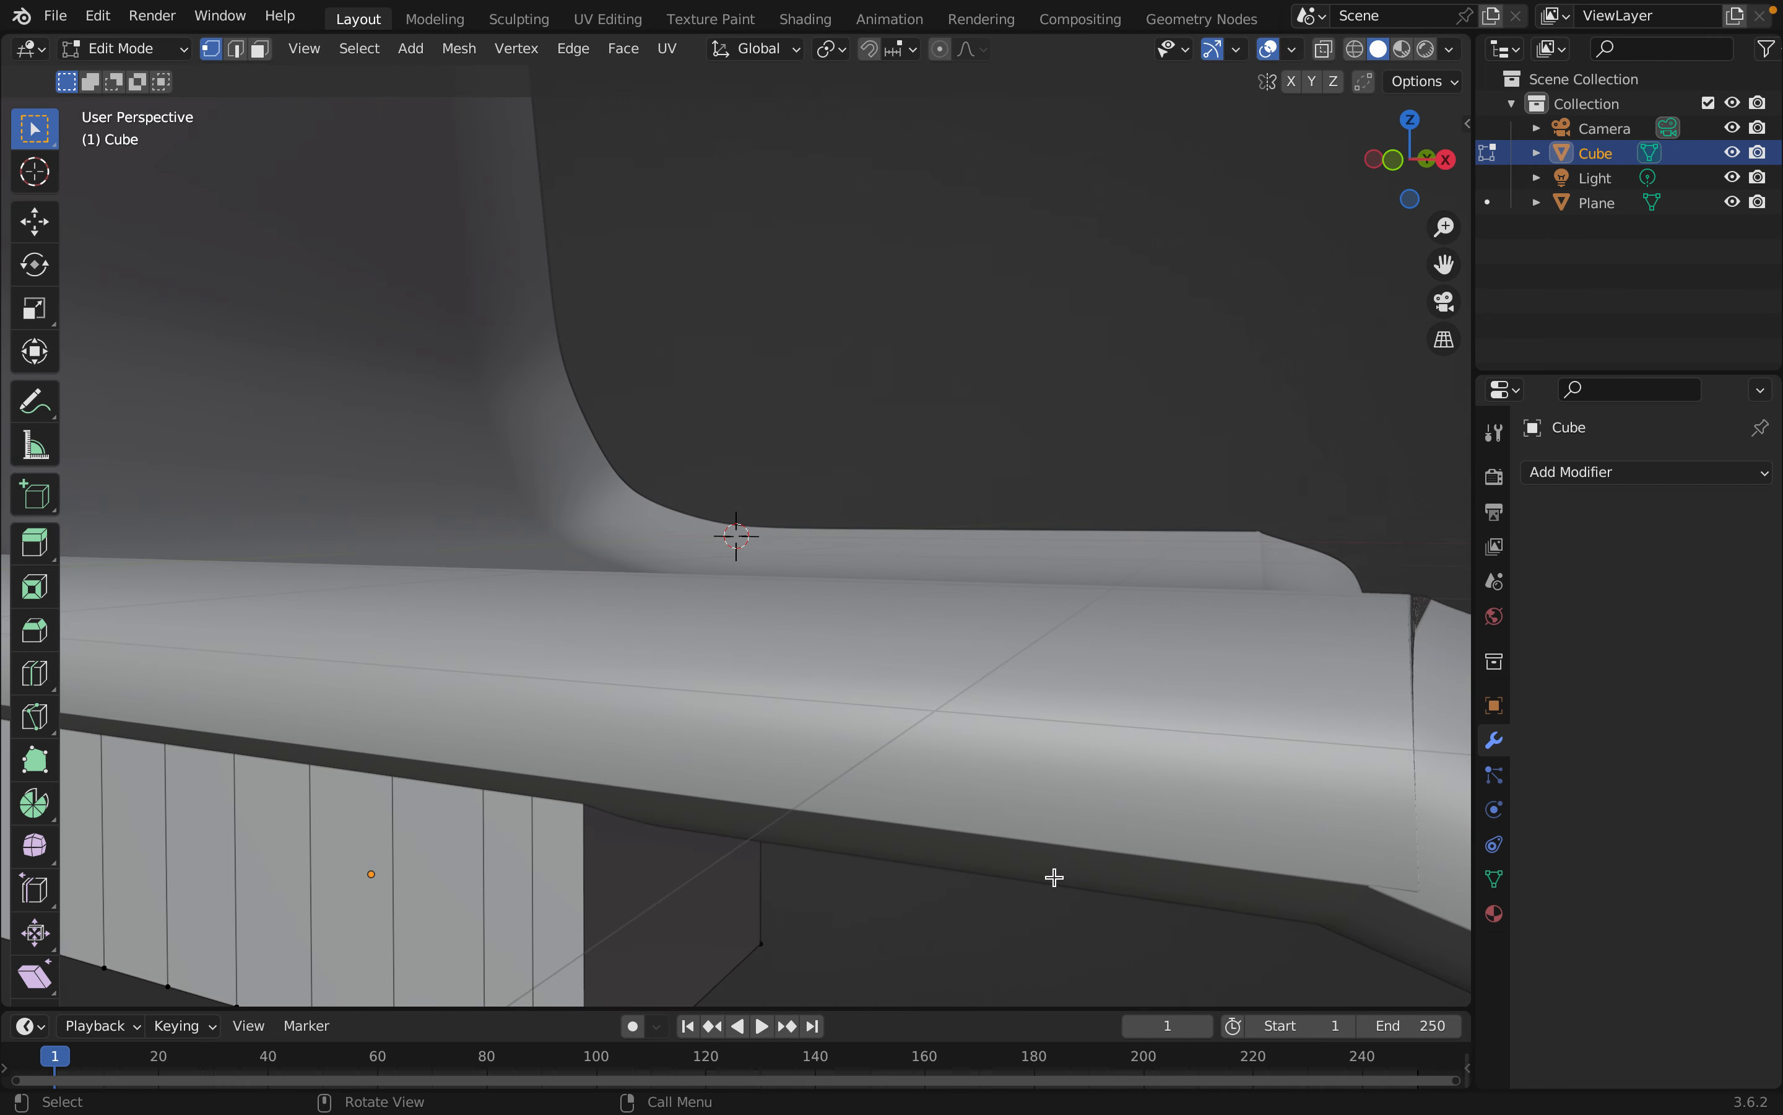
{"action": "scroll", "coordinate": [1051, 877], "scroll_direction": "up", "scroll_amount": 2}
{"action": "scroll", "coordinate": [988, 912], "scroll_direction": "down", "scroll_amount": 4}
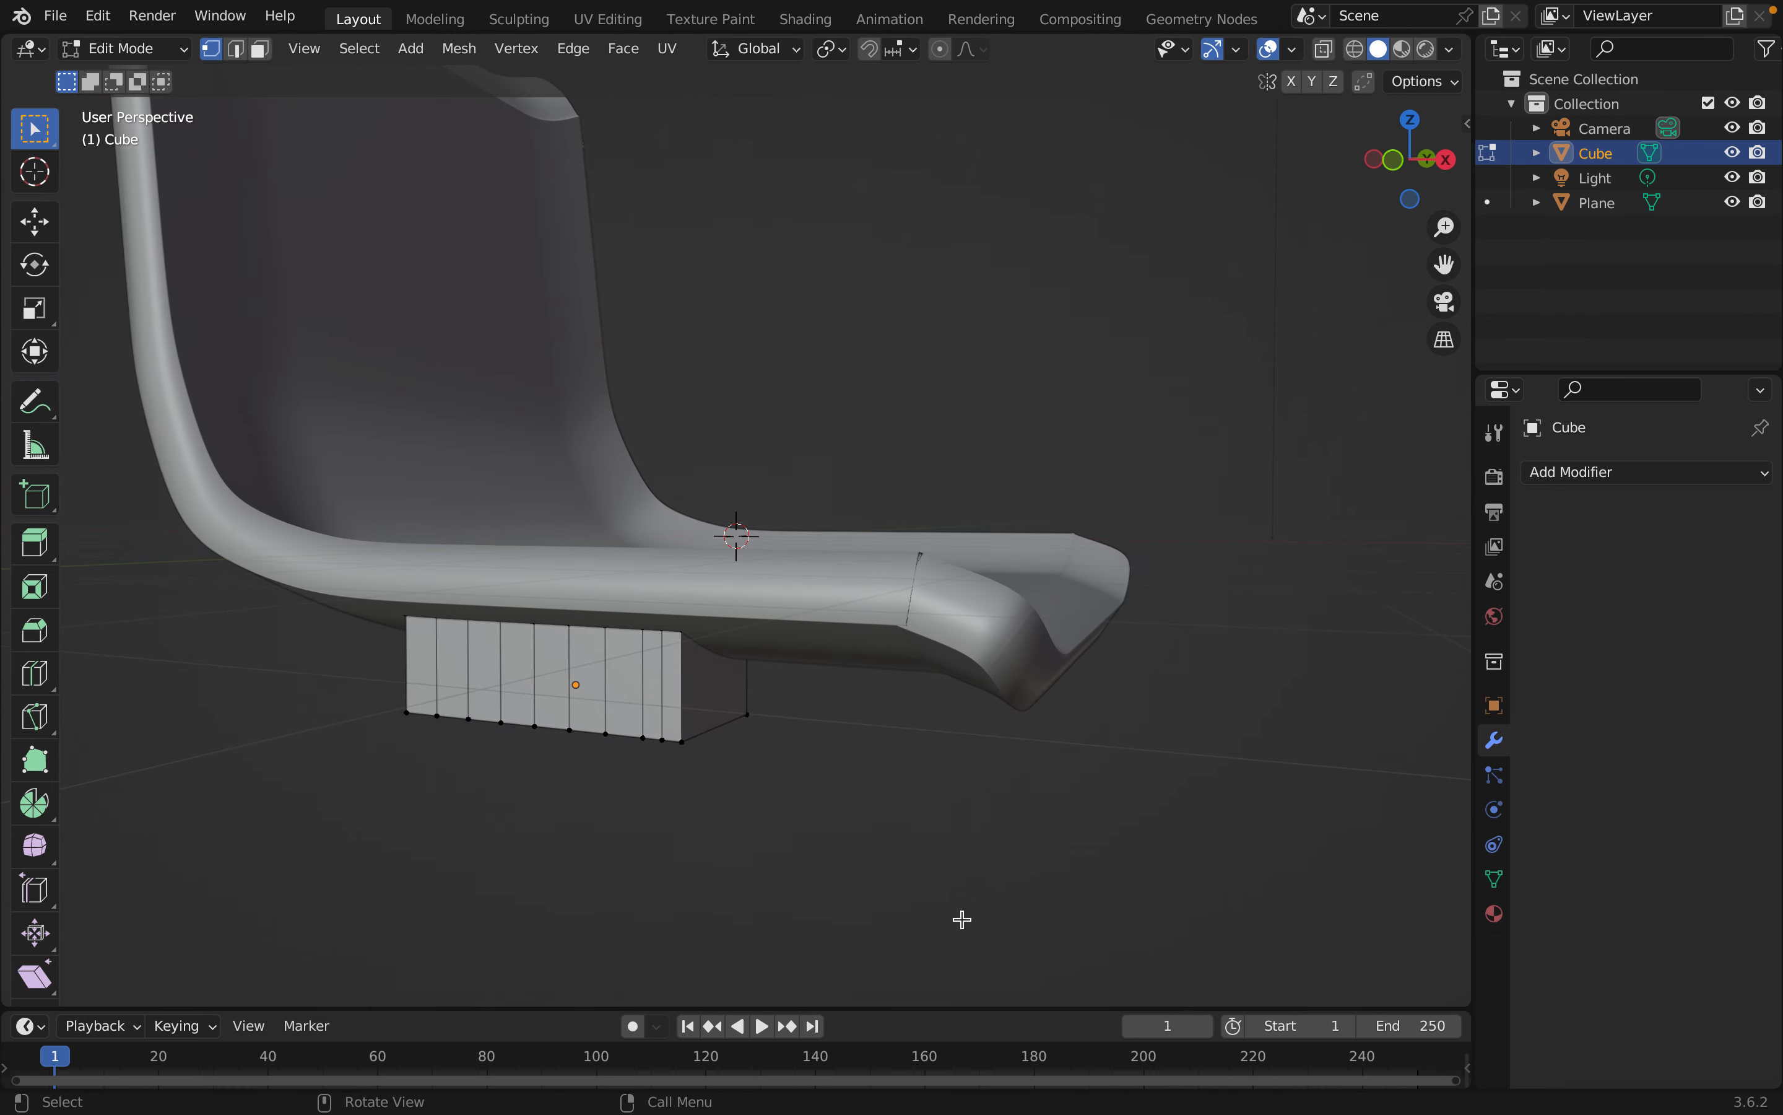
{"action": "middle_click_drag", "start_coordinate": [959, 920], "coordinate": [800, 876]}
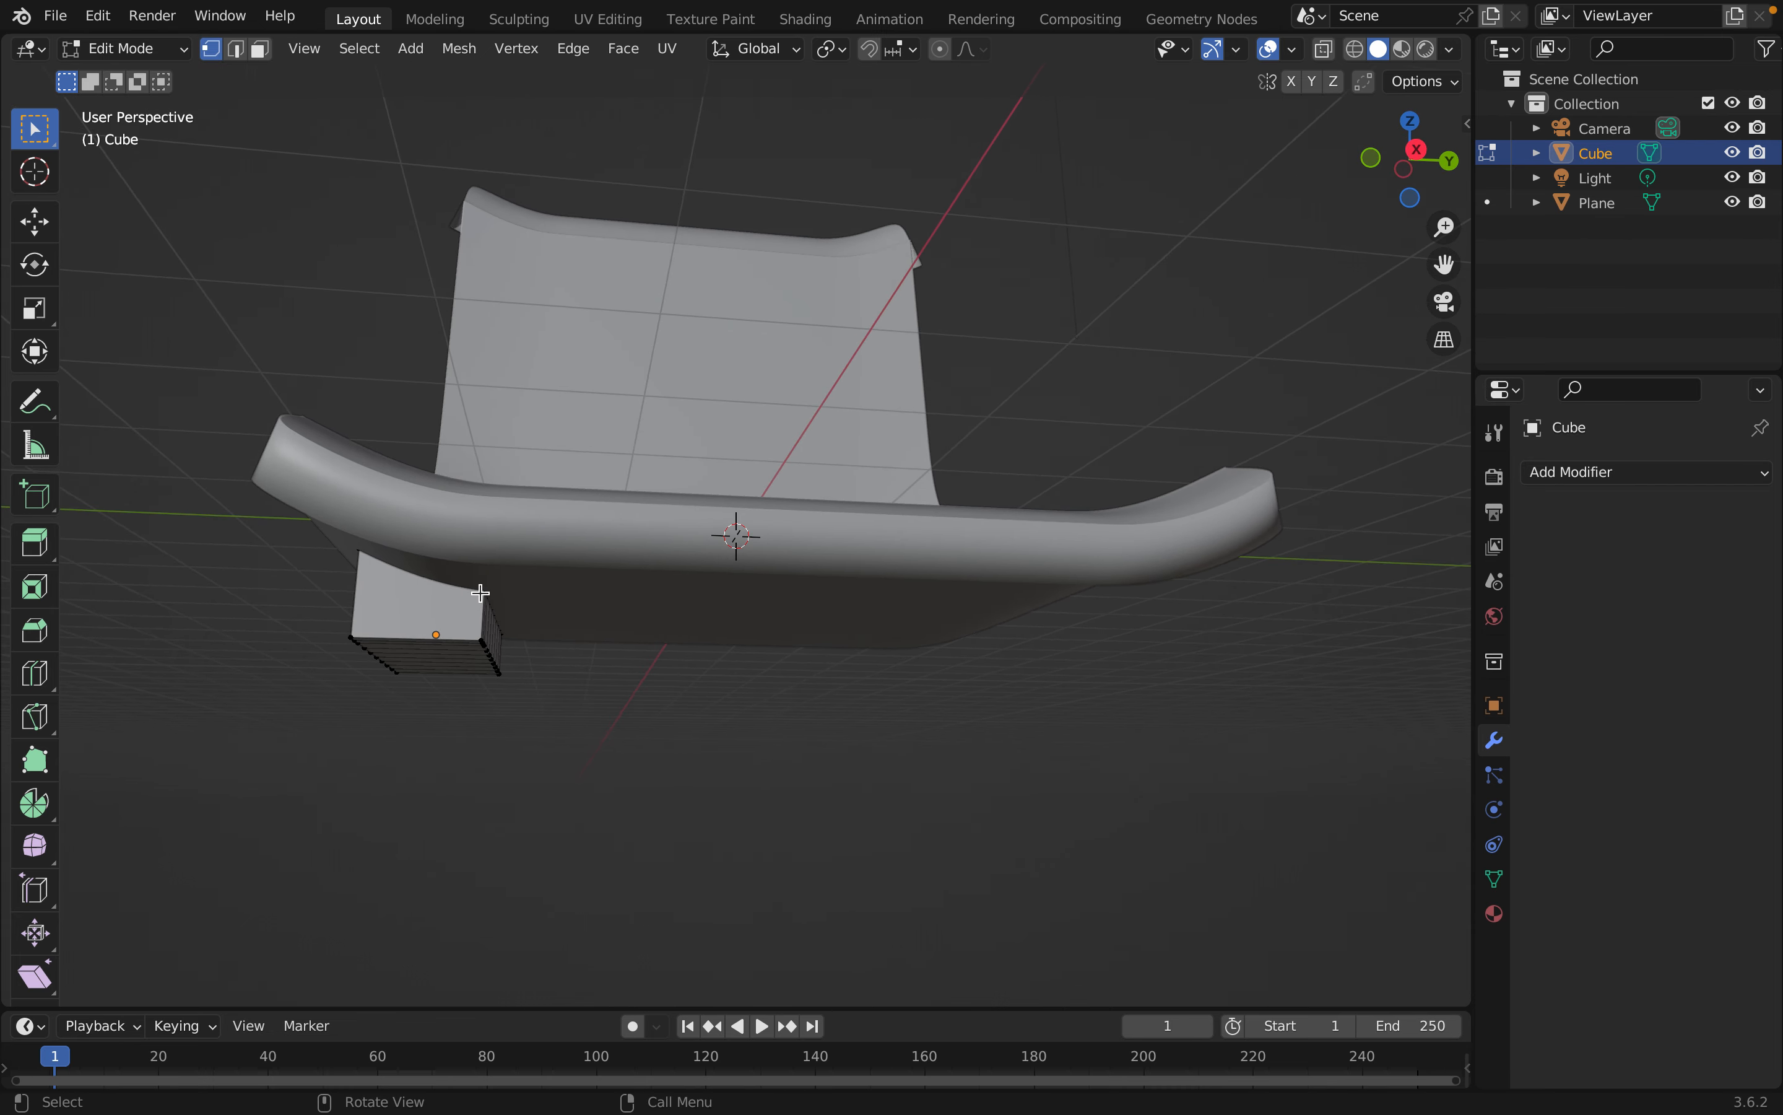
{"action": "middle_click_drag", "start_coordinate": [396, 840], "coordinate": [416, 844]}
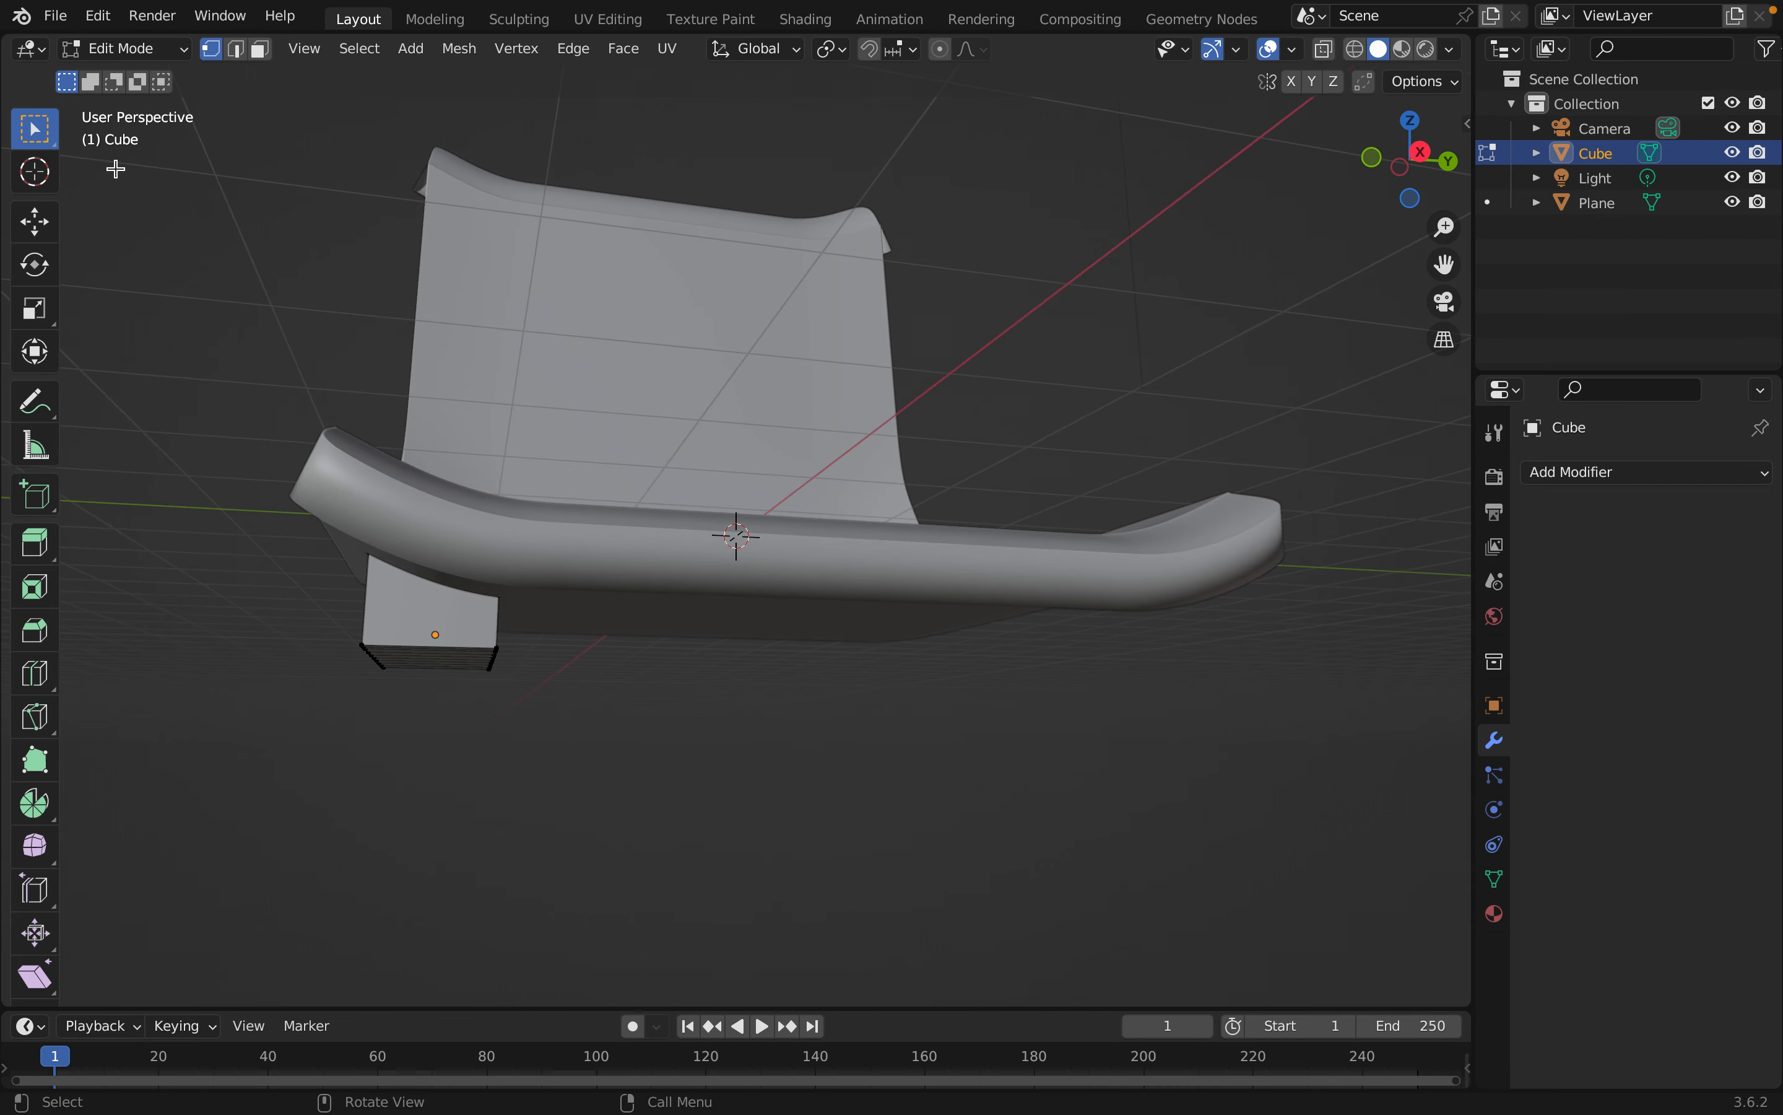
{"action": "left_click", "coordinate": [153, 58]}
{"action": "left_click", "coordinate": [152, 76]}
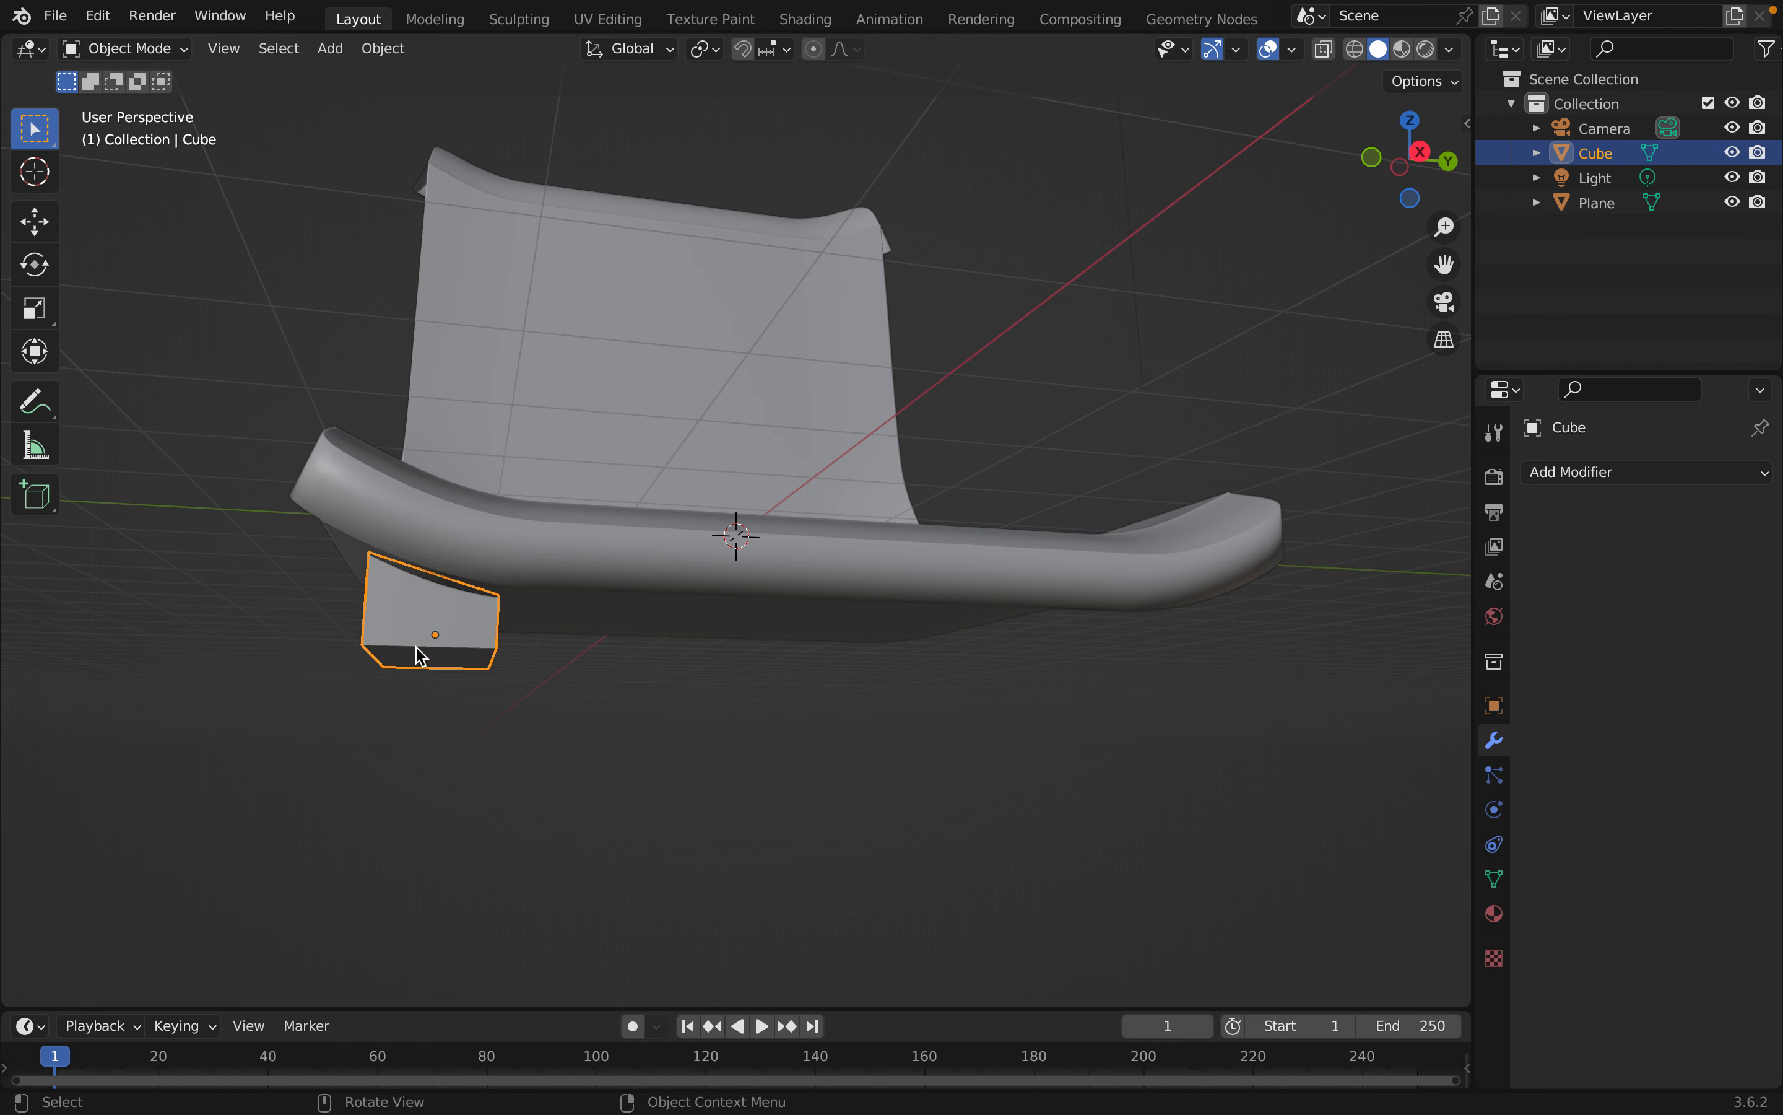
{"action": "key", "text": "s"}
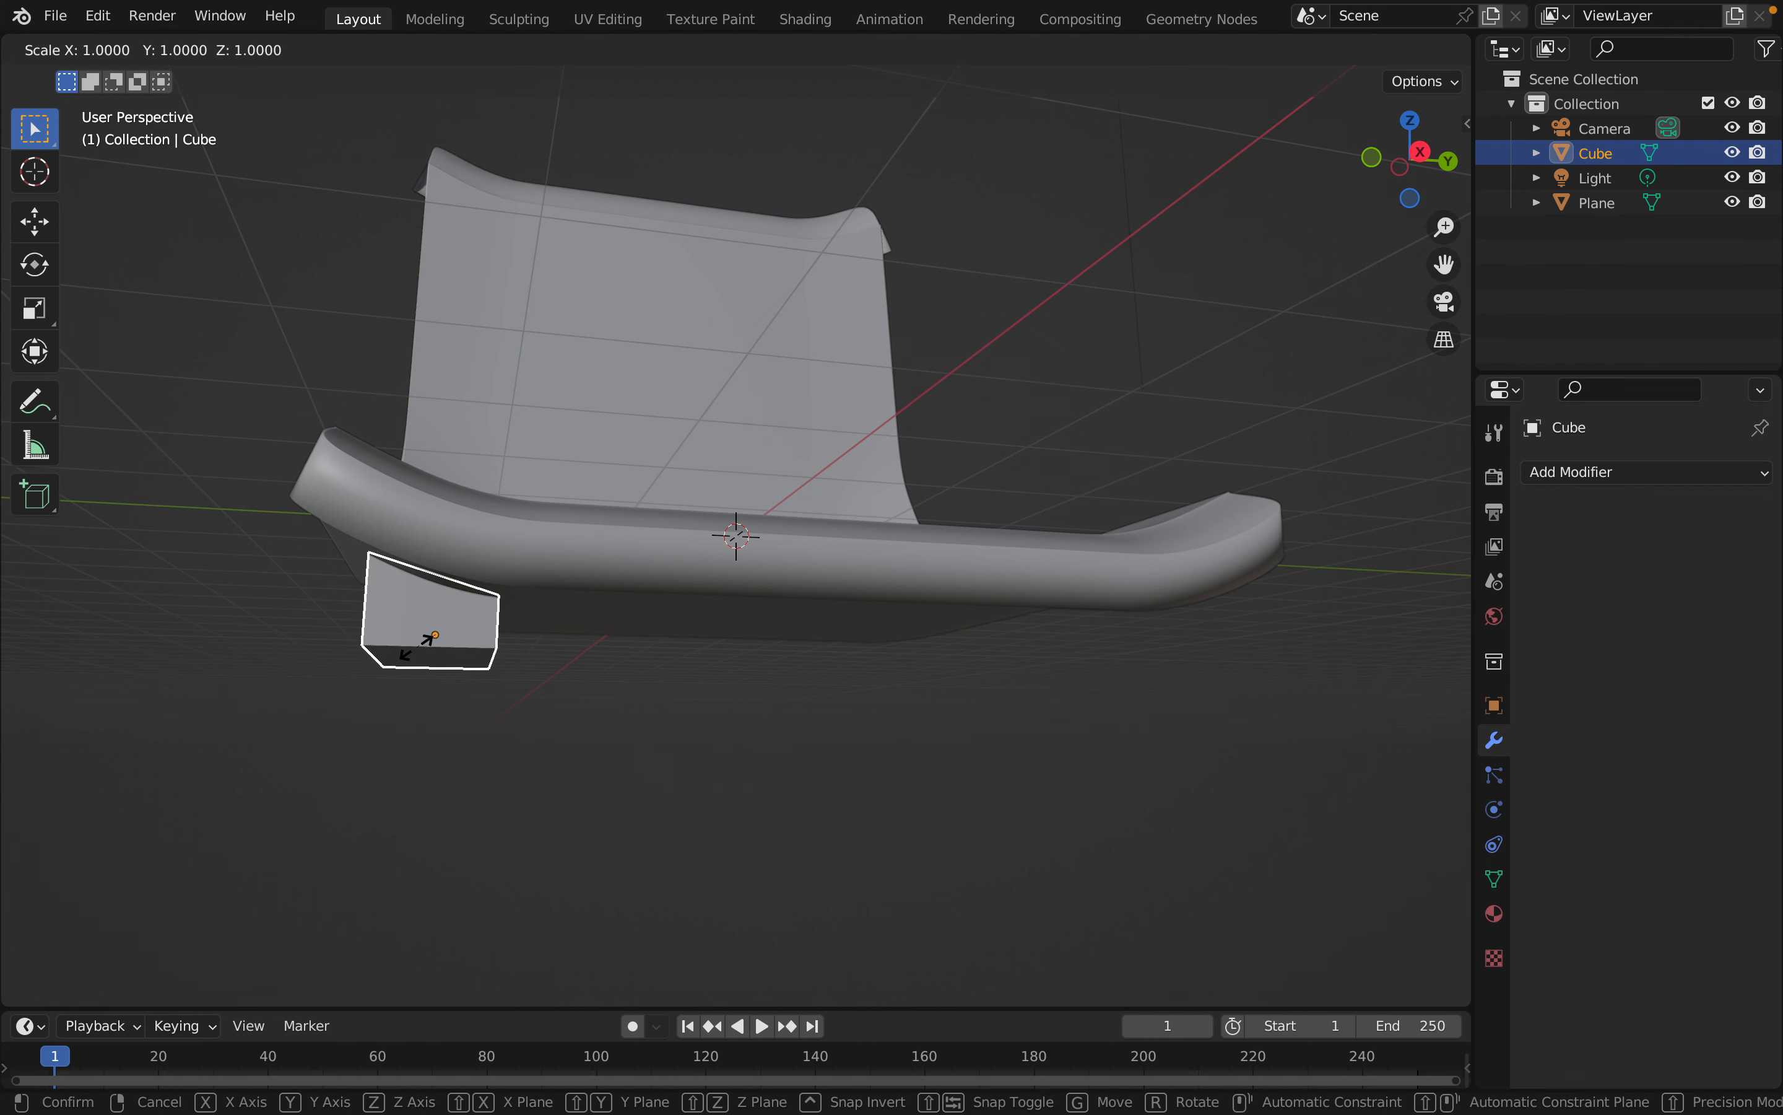
{"action": "key", "text": "y"}
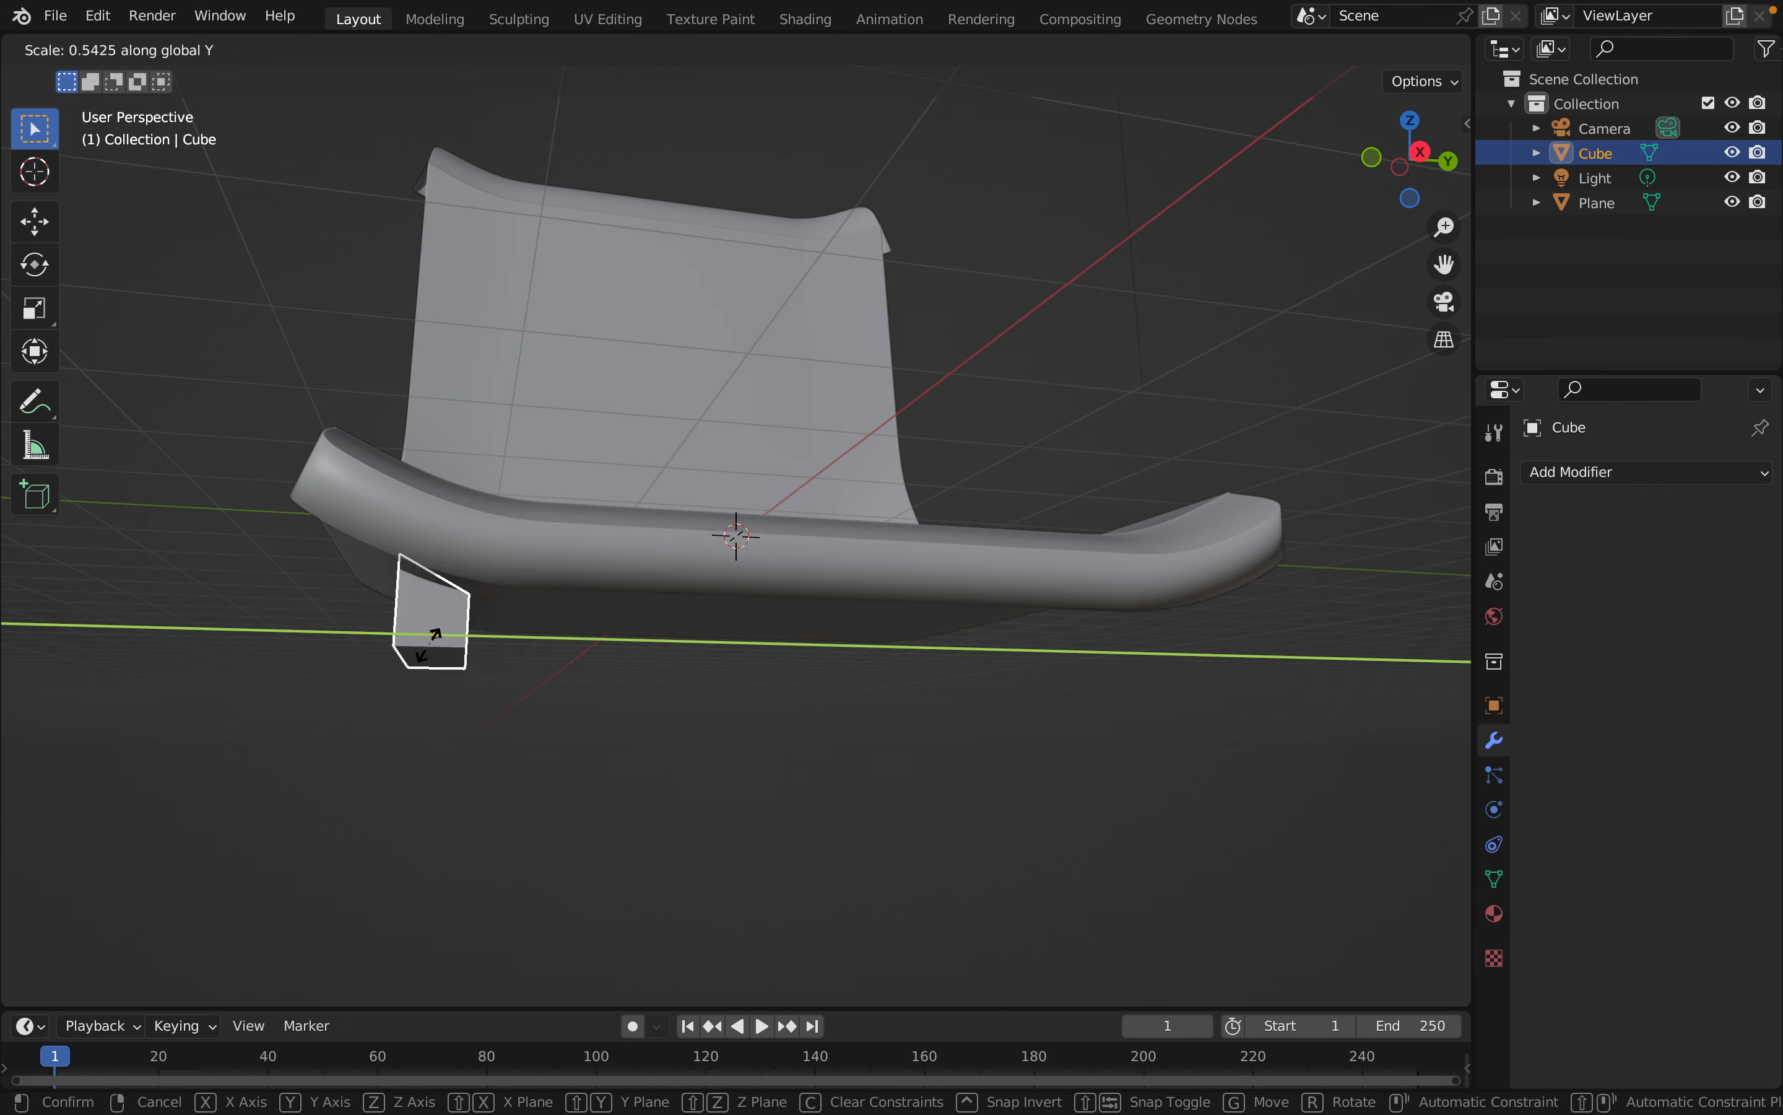
{"action": "left_click", "coordinate": [435, 636]}
{"action": "left_click", "coordinate": [410, 848]}
Add a cylinder mesh and scale it uniformly to about 0.27
{"action": "middle_click_drag", "start_coordinate": [410, 848], "coordinate": [493, 841]}
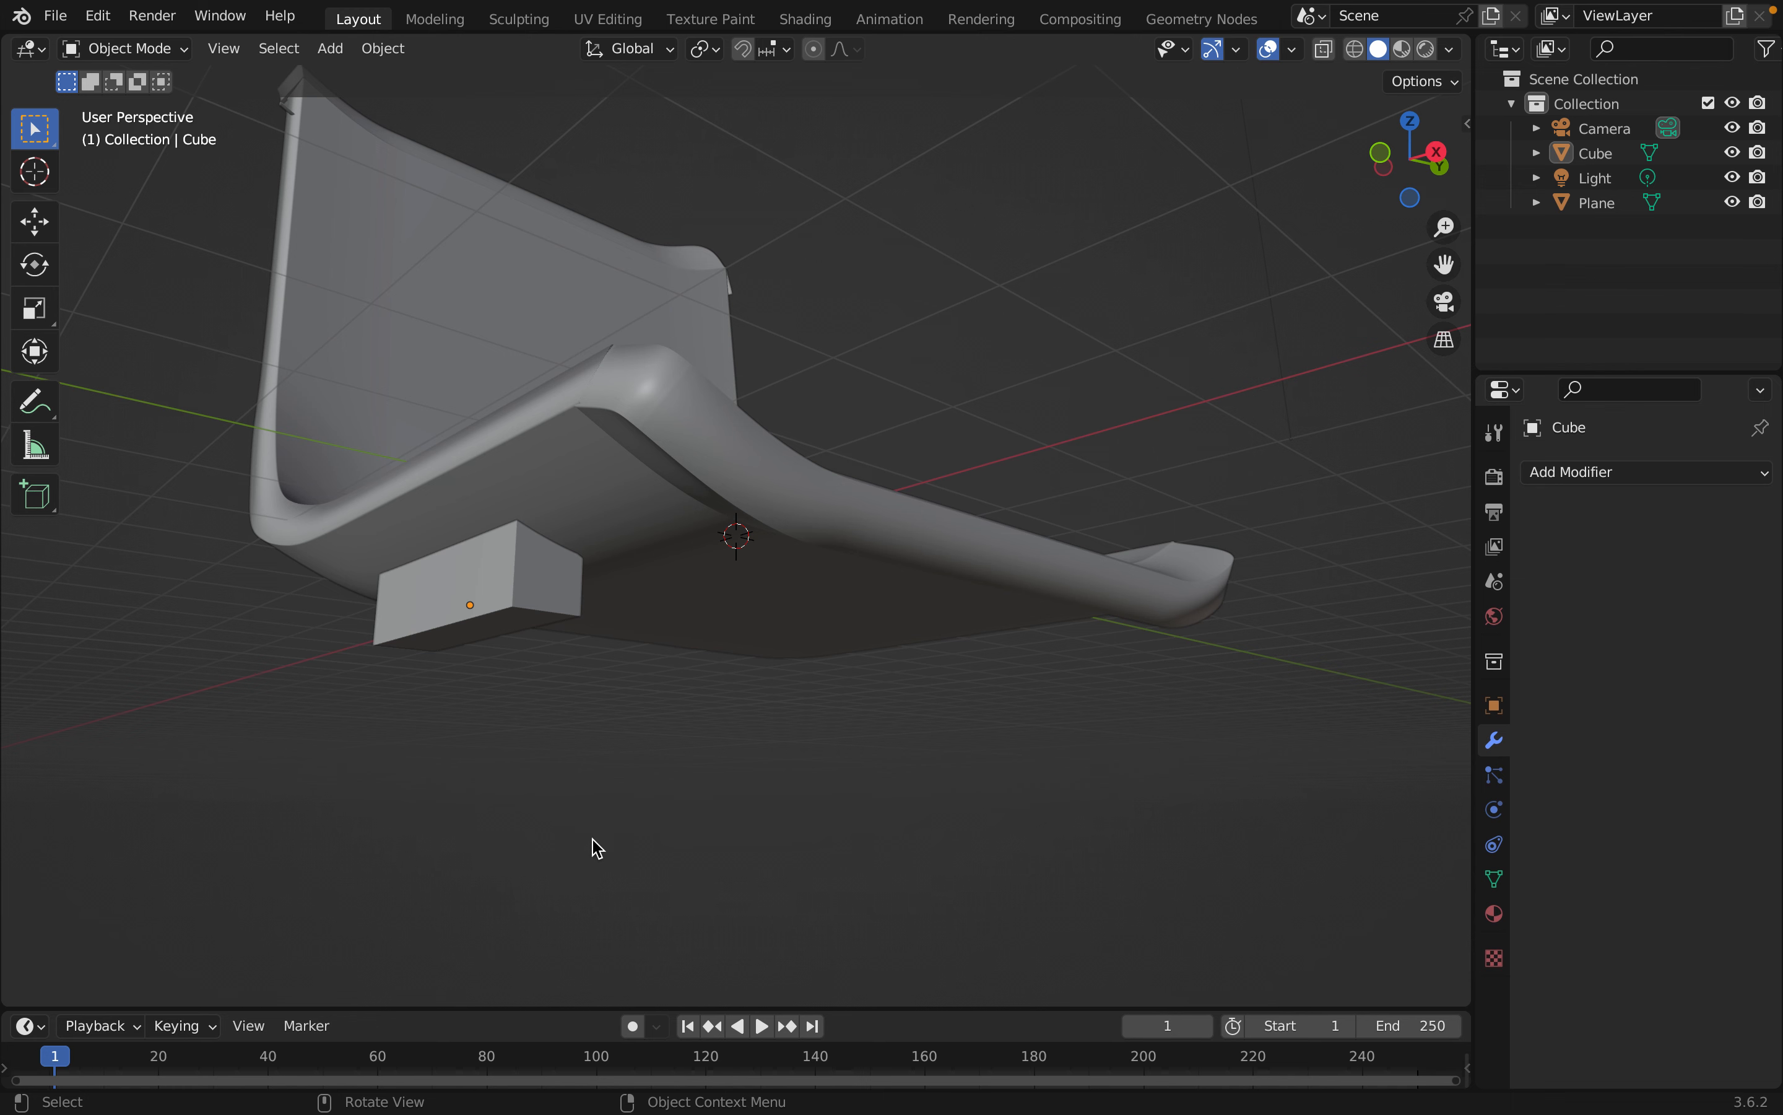
{"action": "middle_click_drag", "start_coordinate": [509, 833], "coordinate": [564, 868]}
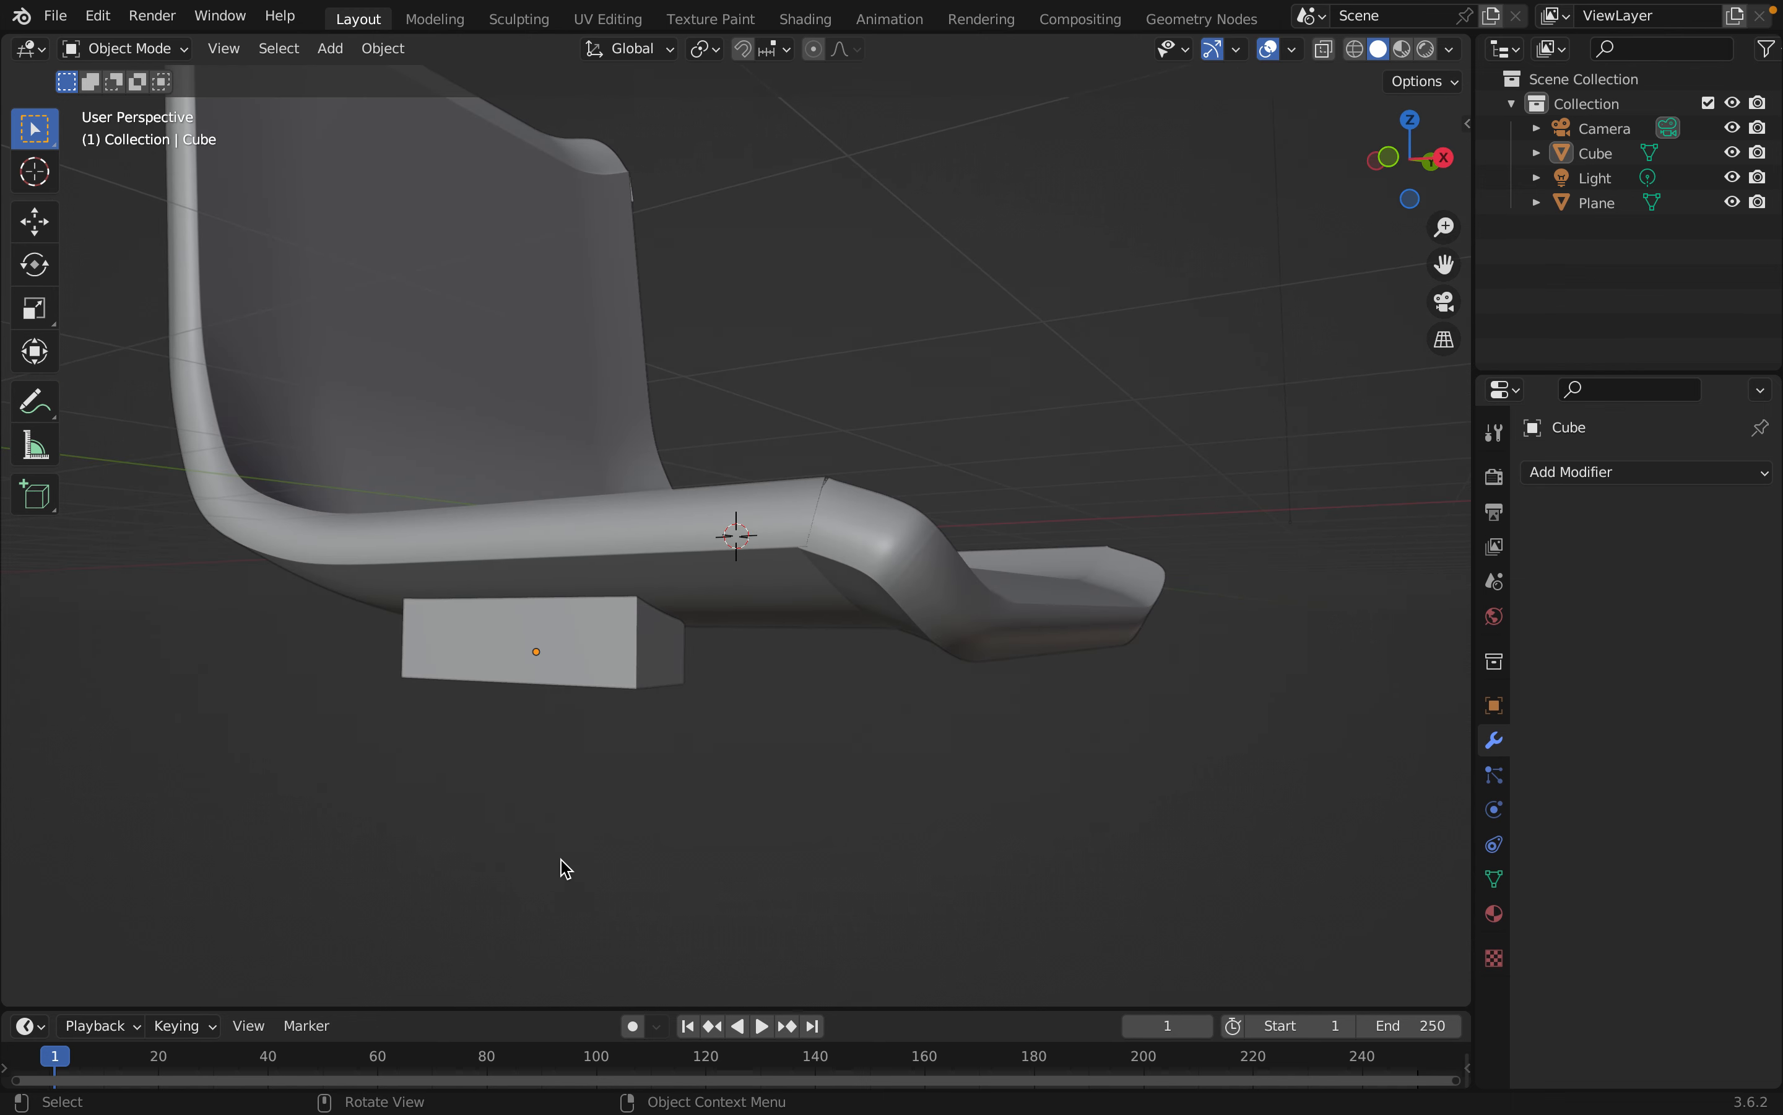
{"action": "key", "text": "shift+a"}
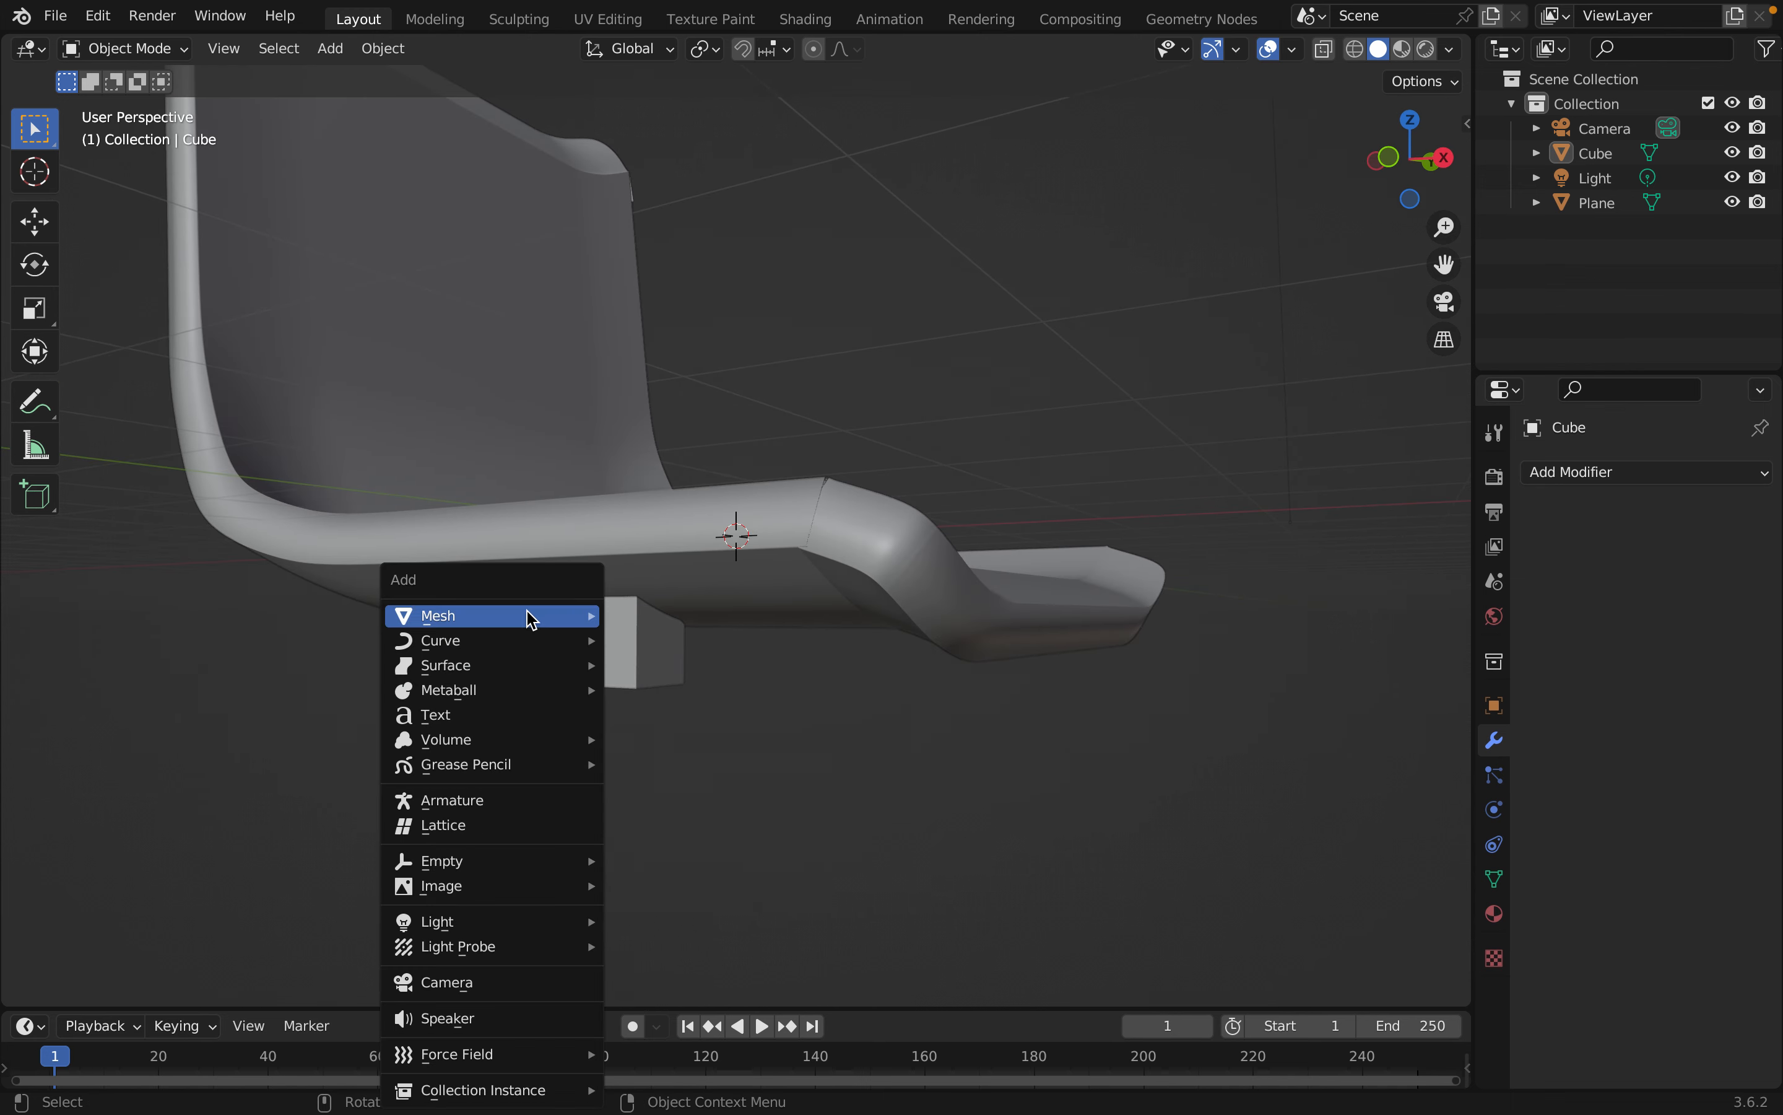
{"action": "mouse_move", "coordinate": [529, 618]}
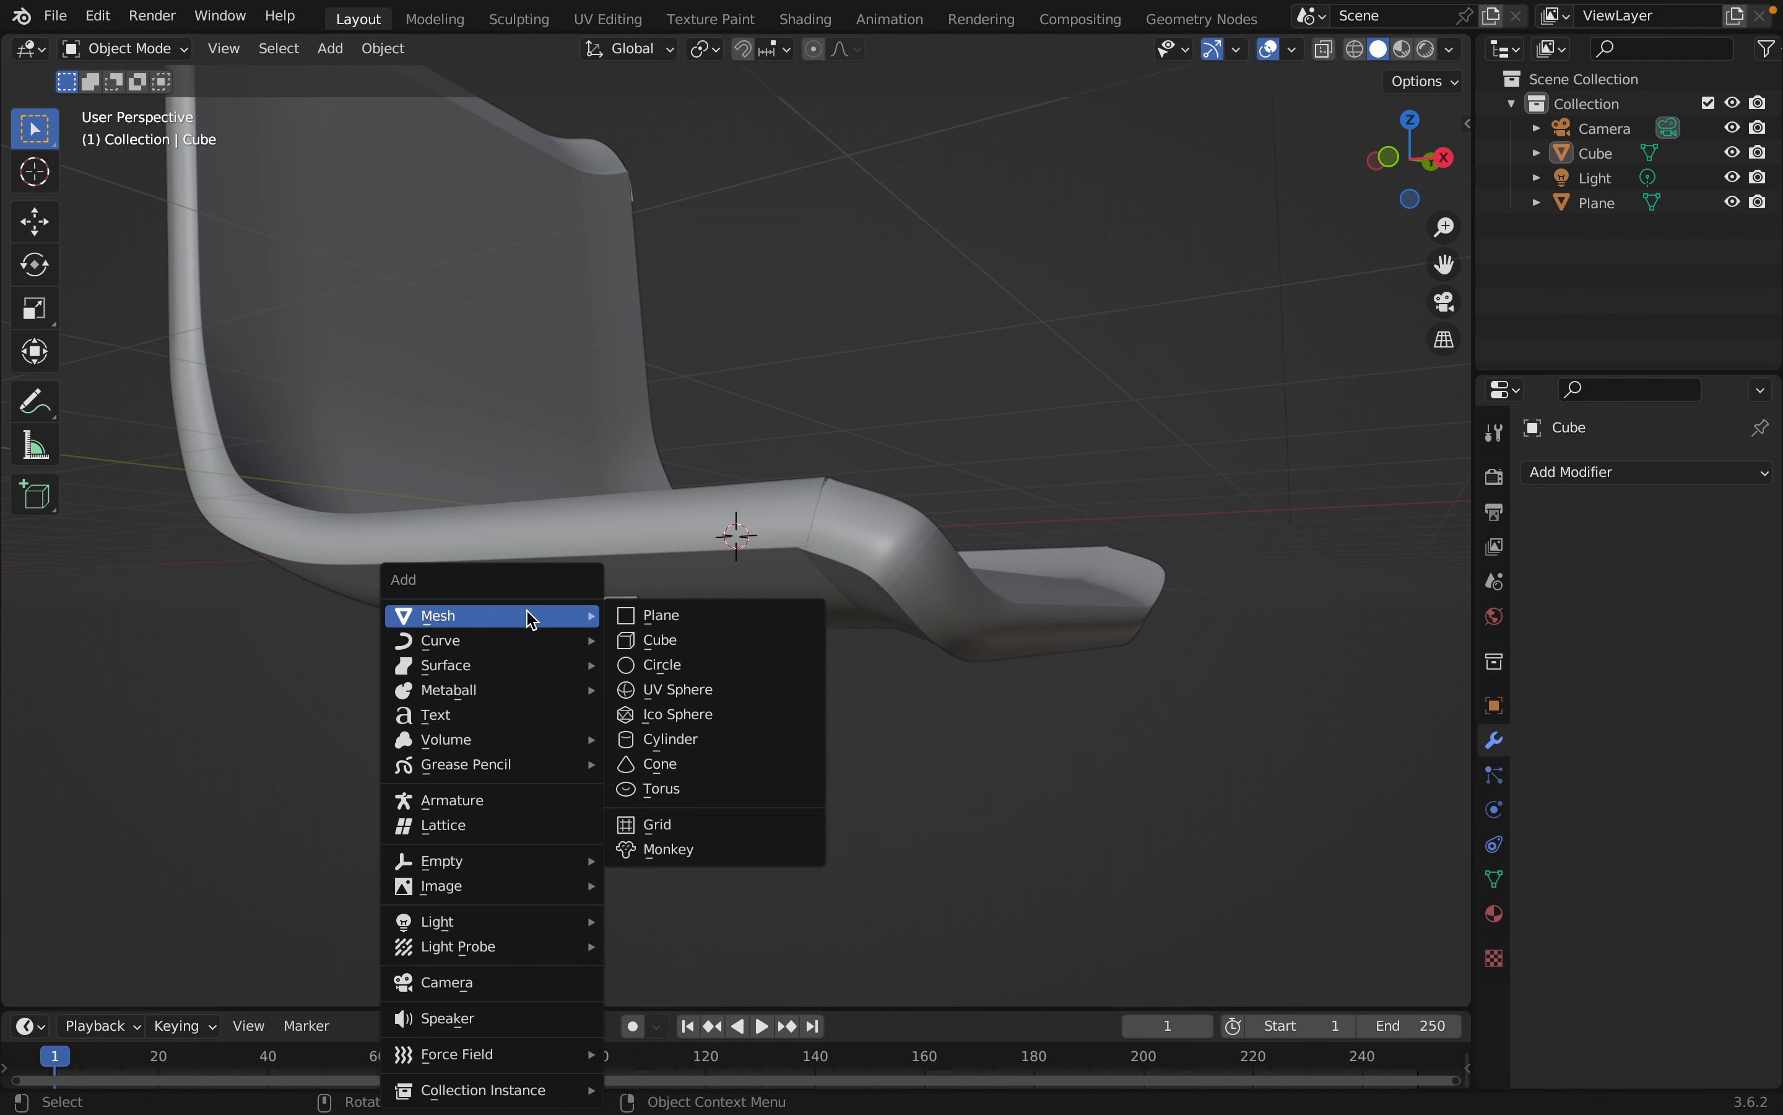
{"action": "left_click", "coordinate": [671, 739]}
{"action": "key", "text": "s"}
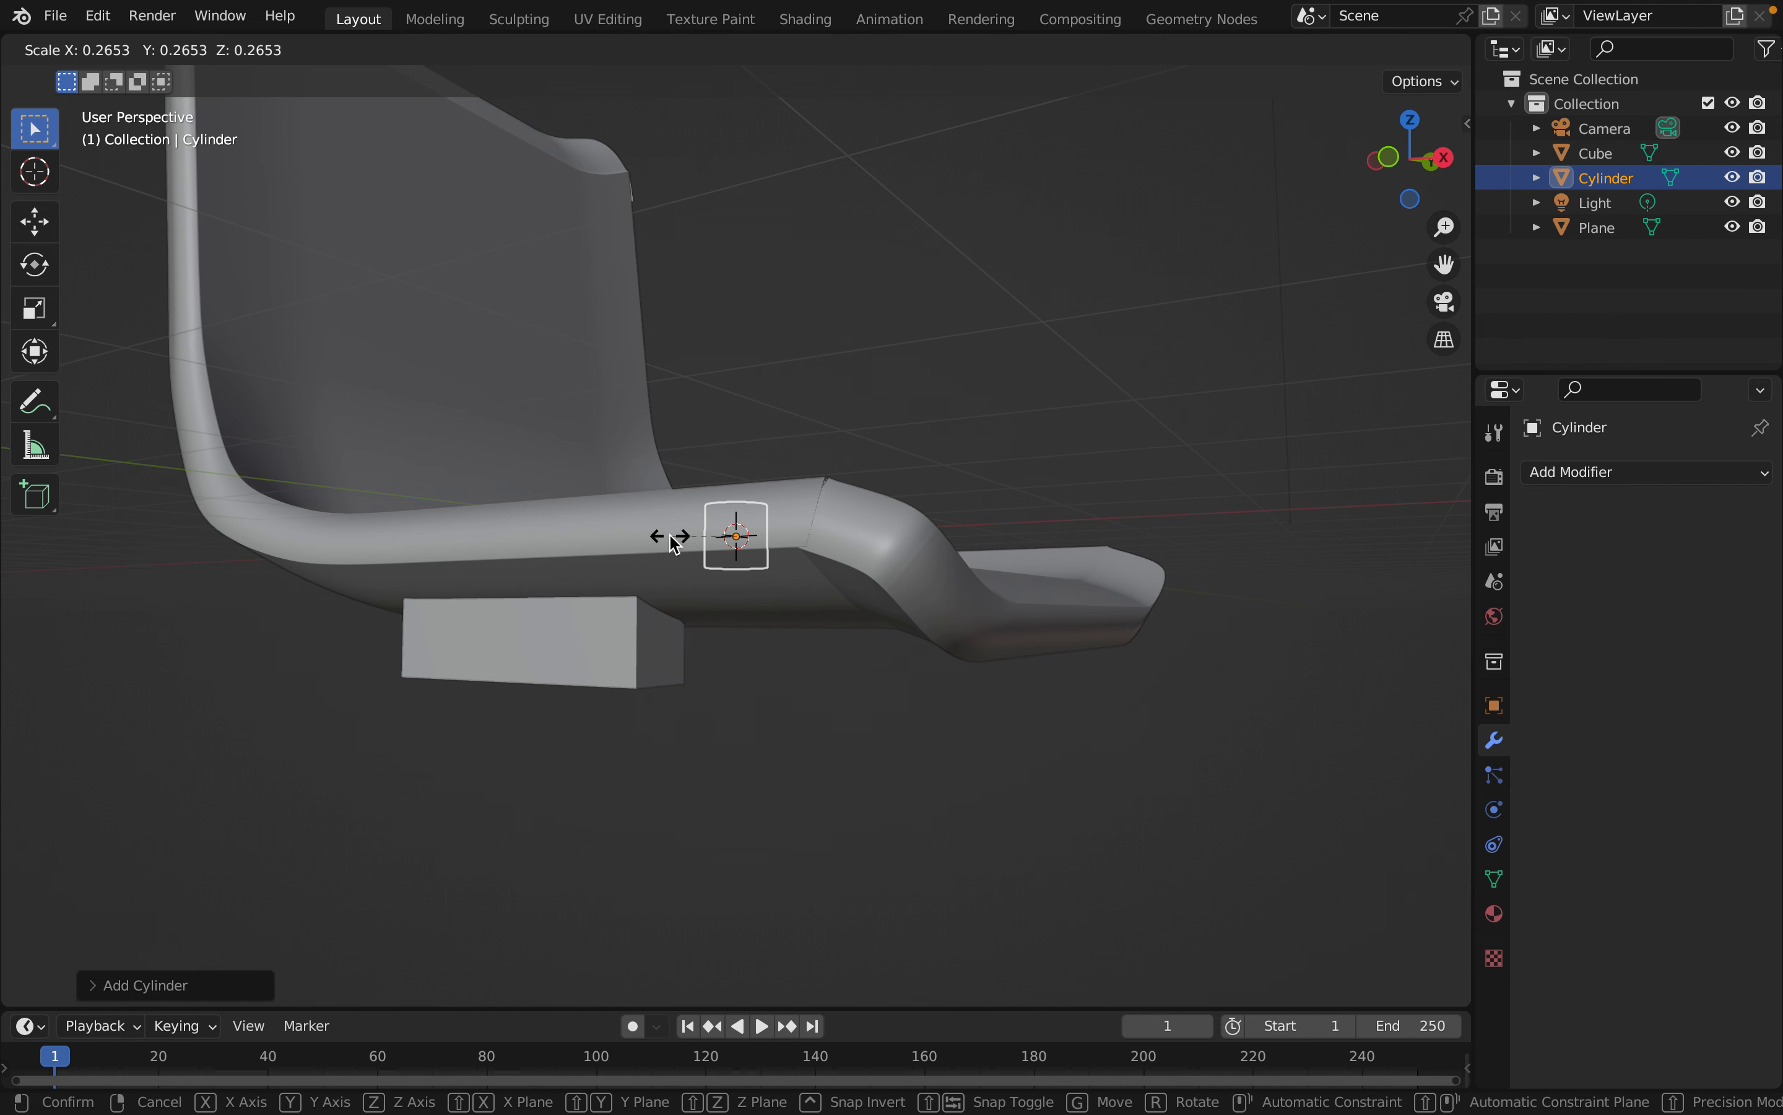
{"action": "left_click", "coordinate": [674, 542]}
Stretch the cylinder along global Z by a factor of about 8.7 to form a long leg
{"action": "key", "text": "s"}
{"action": "key", "text": "z"}
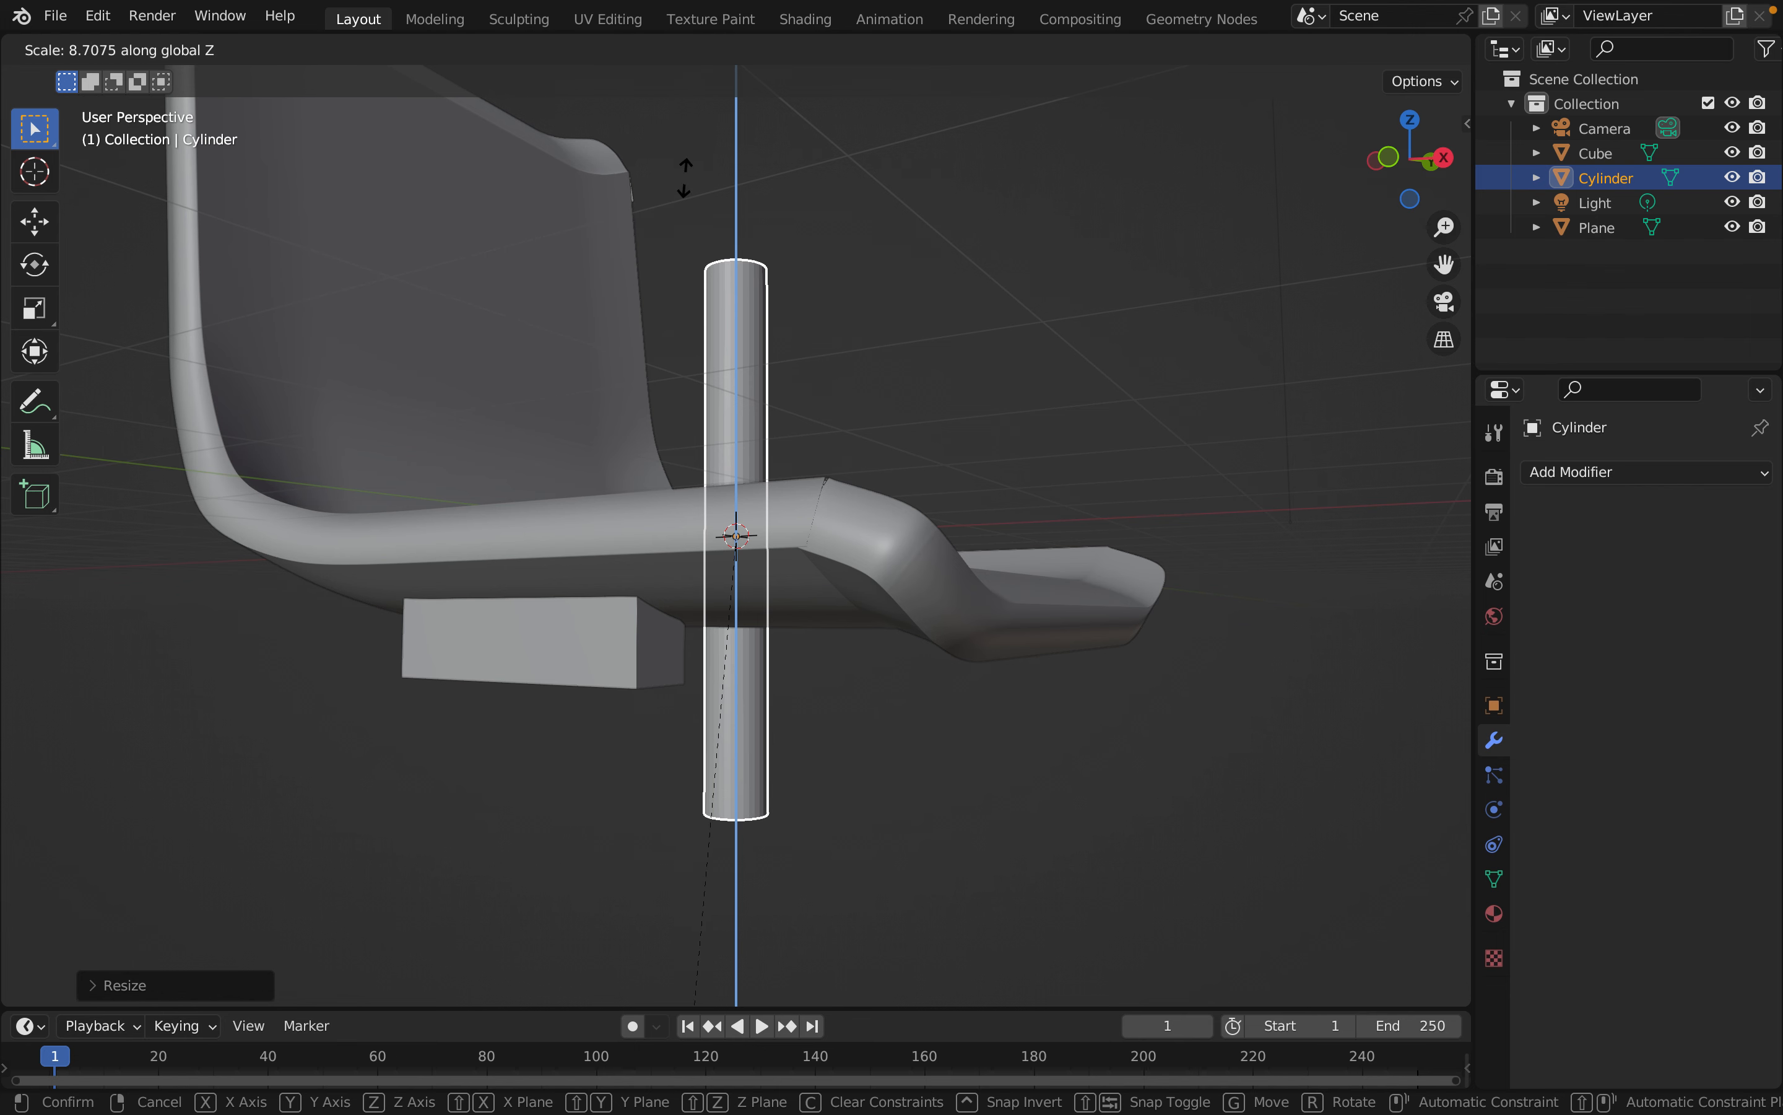
{"action": "left_click", "coordinate": [690, 203]}
{"action": "scroll", "coordinate": [875, 442], "scroll_direction": "up", "scroll_amount": 1}
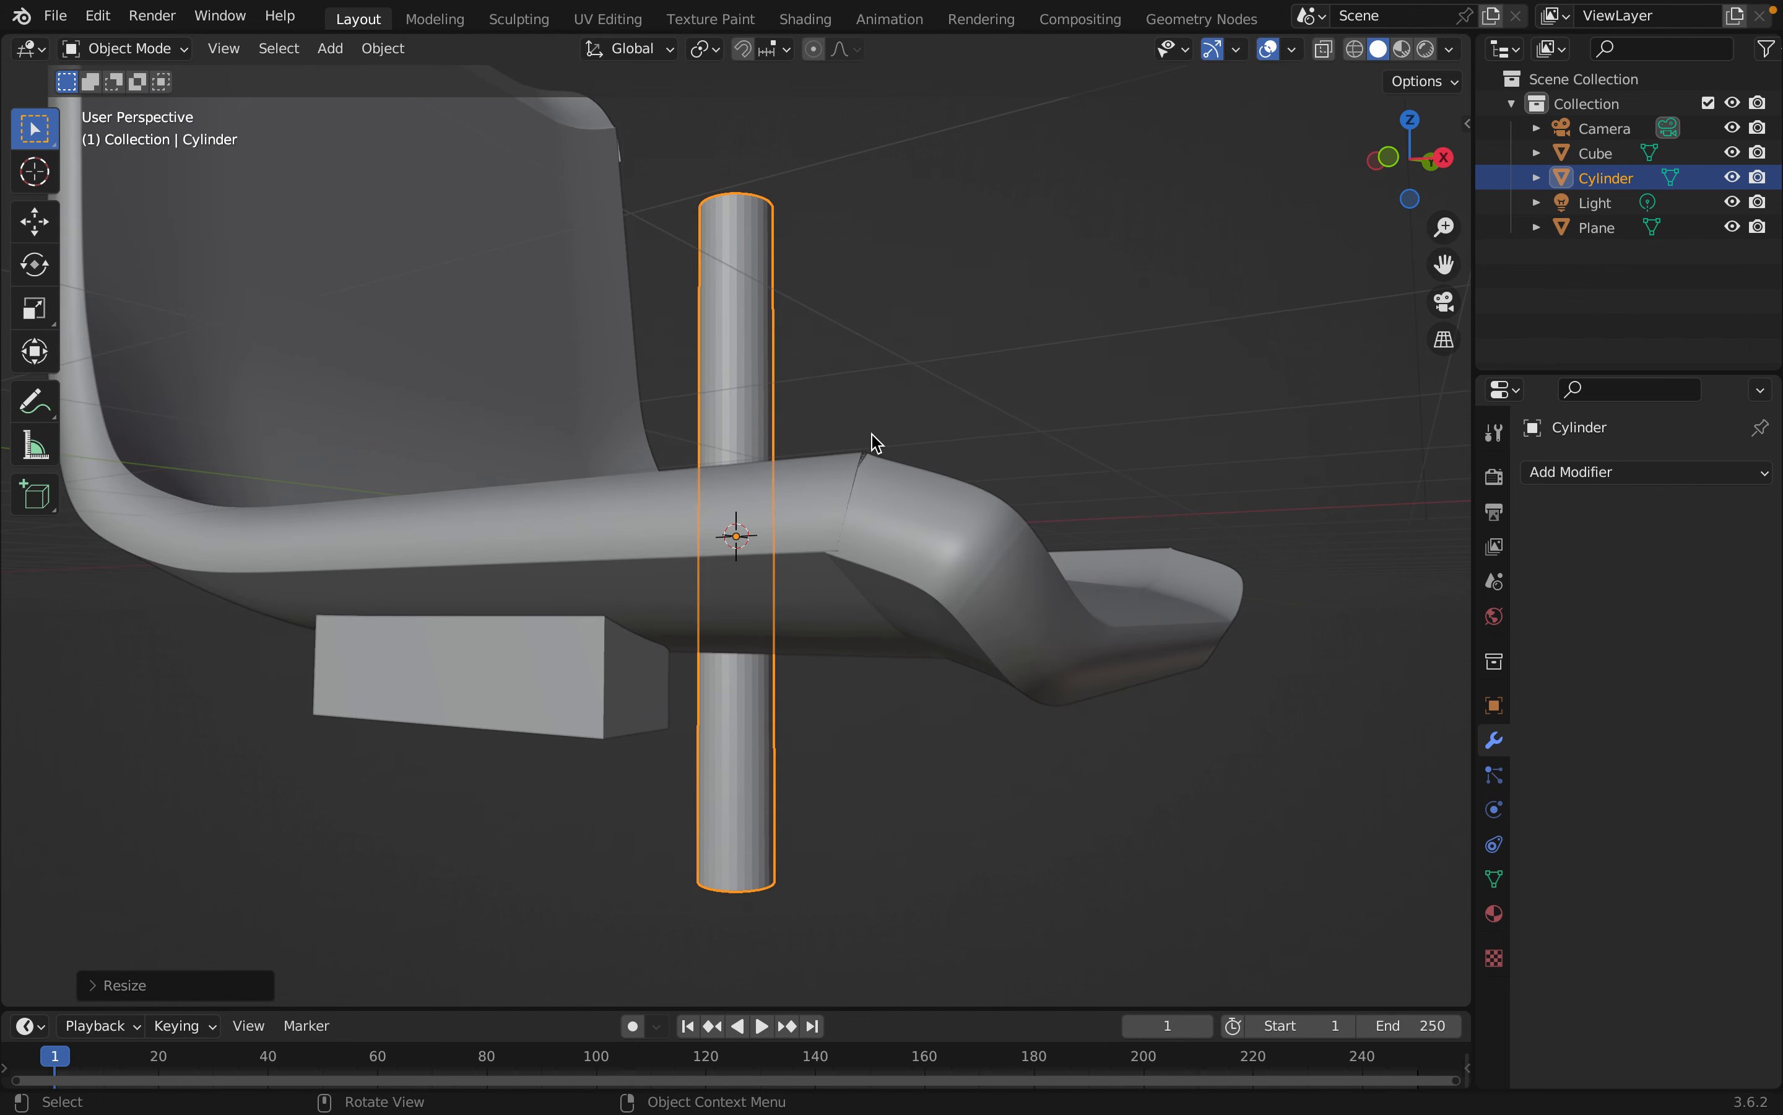
{"action": "scroll", "coordinate": [876, 442], "scroll_direction": "down", "scroll_amount": 1}
In Edit Mode with face selection, shrink the cylinder's bottom end face to roughly half its size so the leg tapers downward
{"action": "middle_click_drag", "start_coordinate": [875, 442], "coordinate": [883, 688]}
{"action": "left_click", "coordinate": [167, 48]}
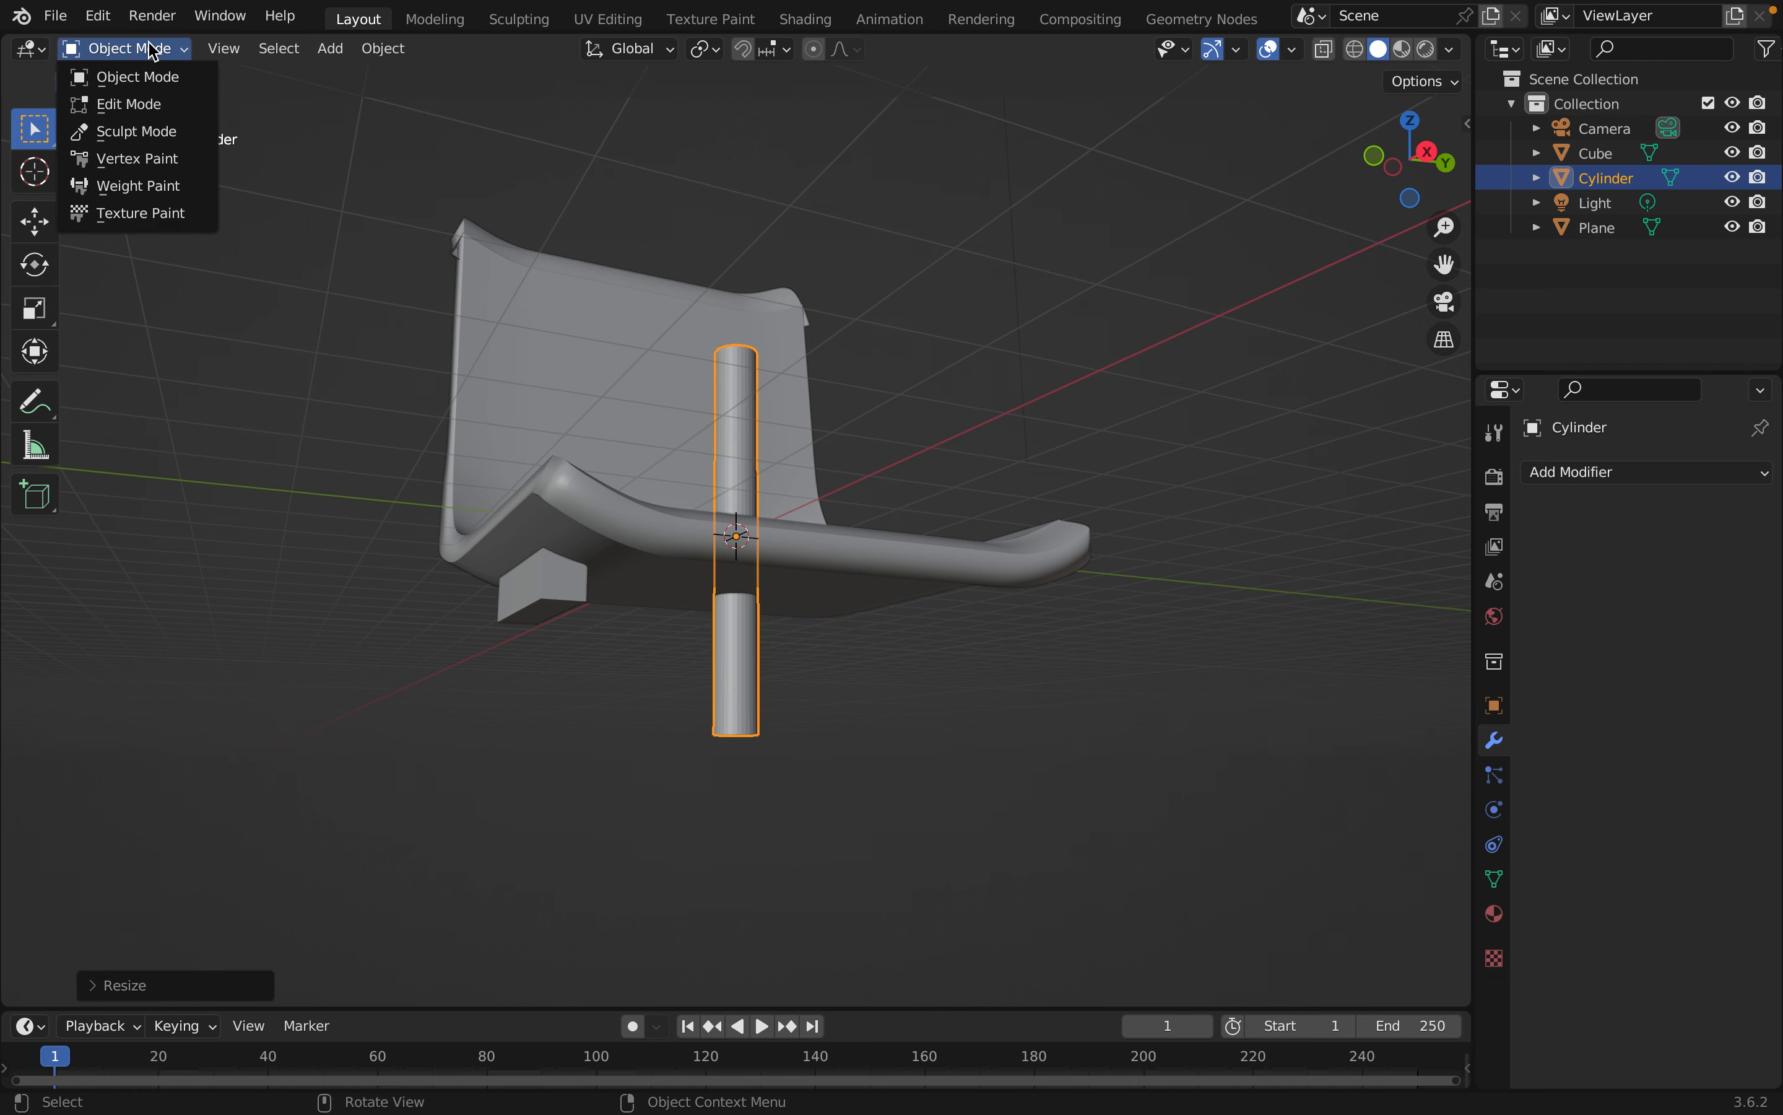
{"action": "left_click", "coordinate": [146, 105]}
{"action": "middle_click_drag", "start_coordinate": [264, 798], "coordinate": [276, 627]}
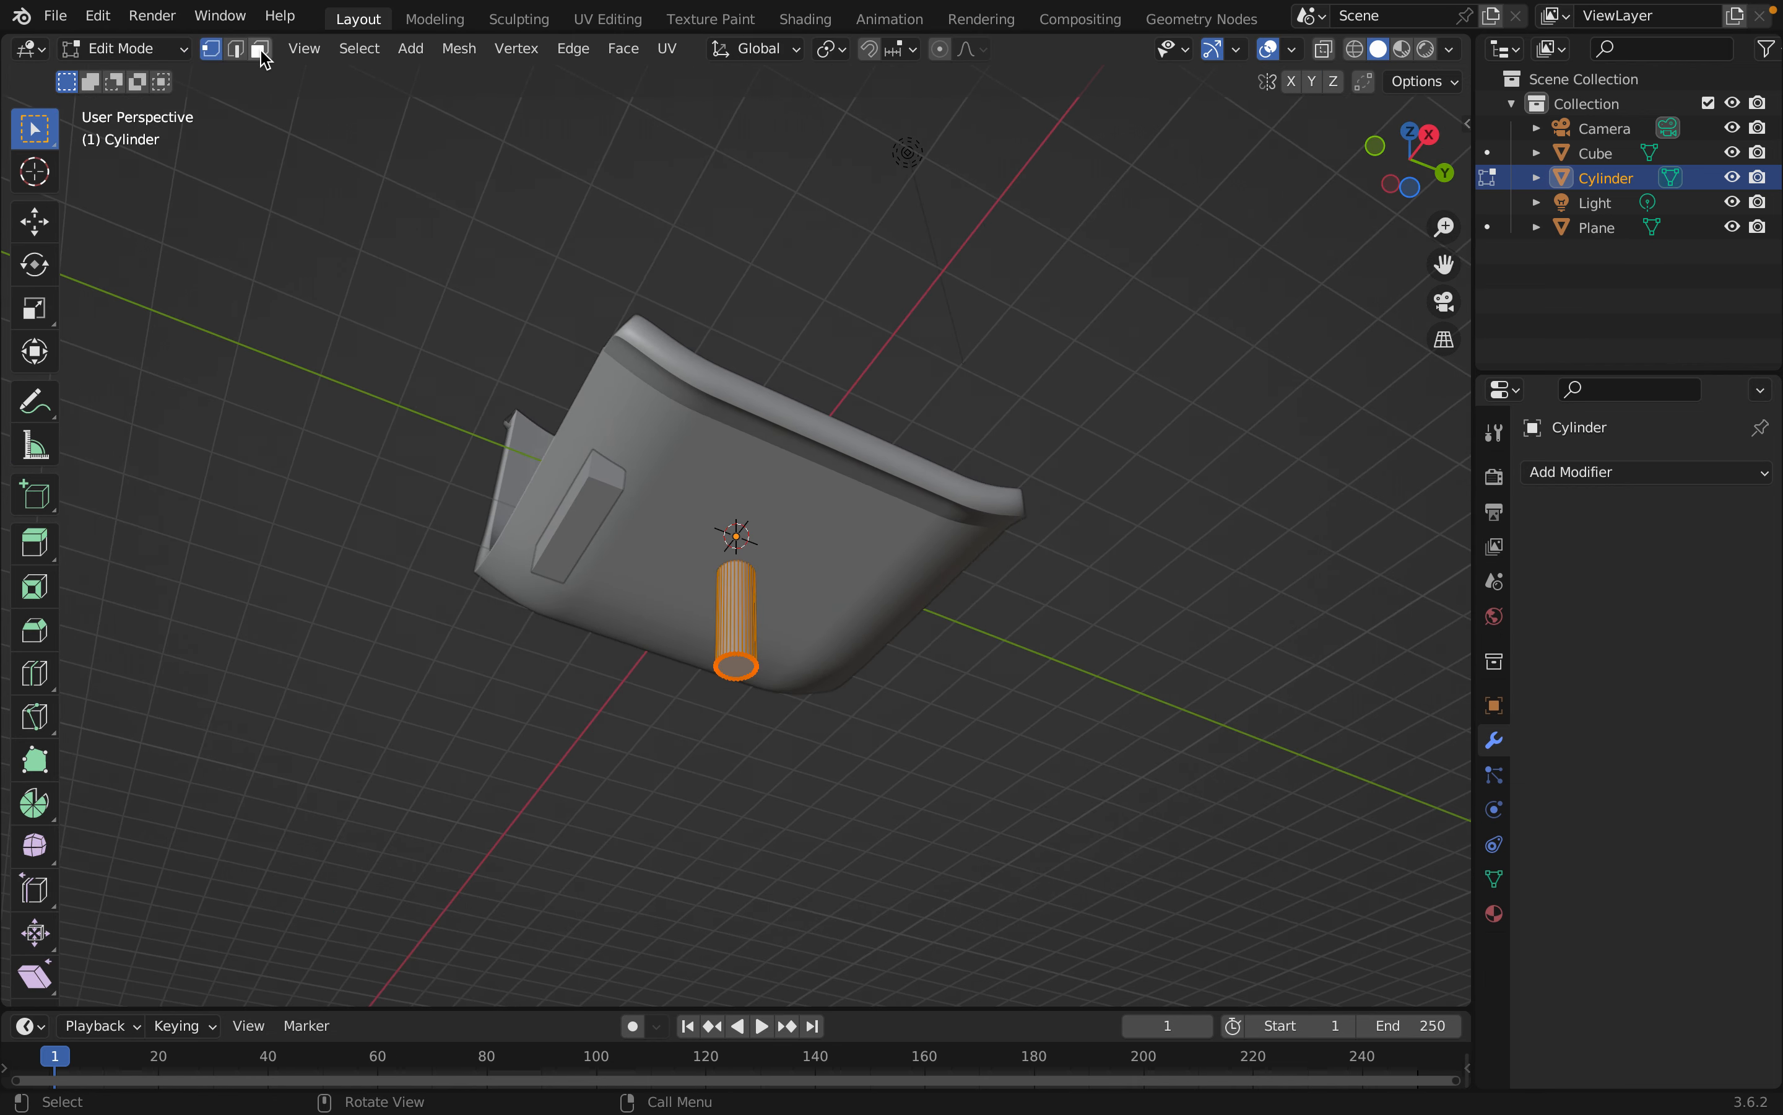
{"action": "left_click", "coordinate": [262, 50]}
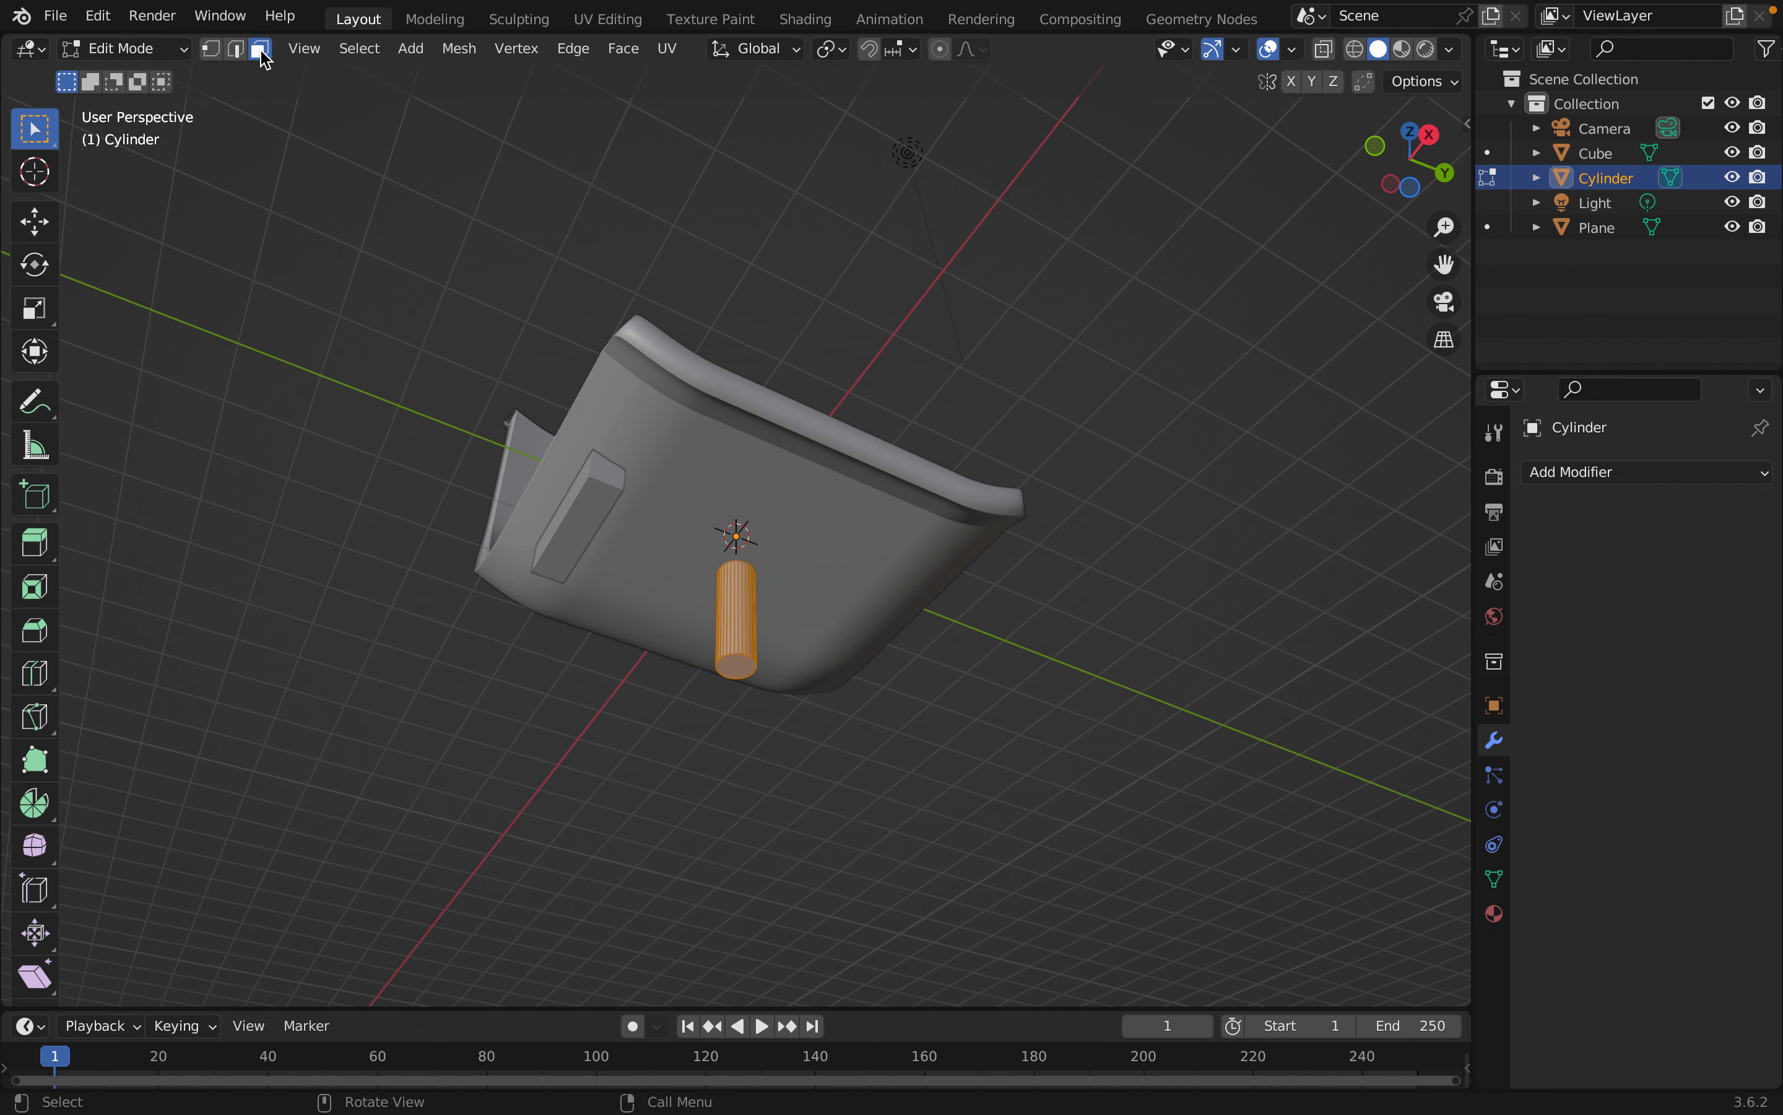
{"action": "left_click", "coordinate": [732, 667]}
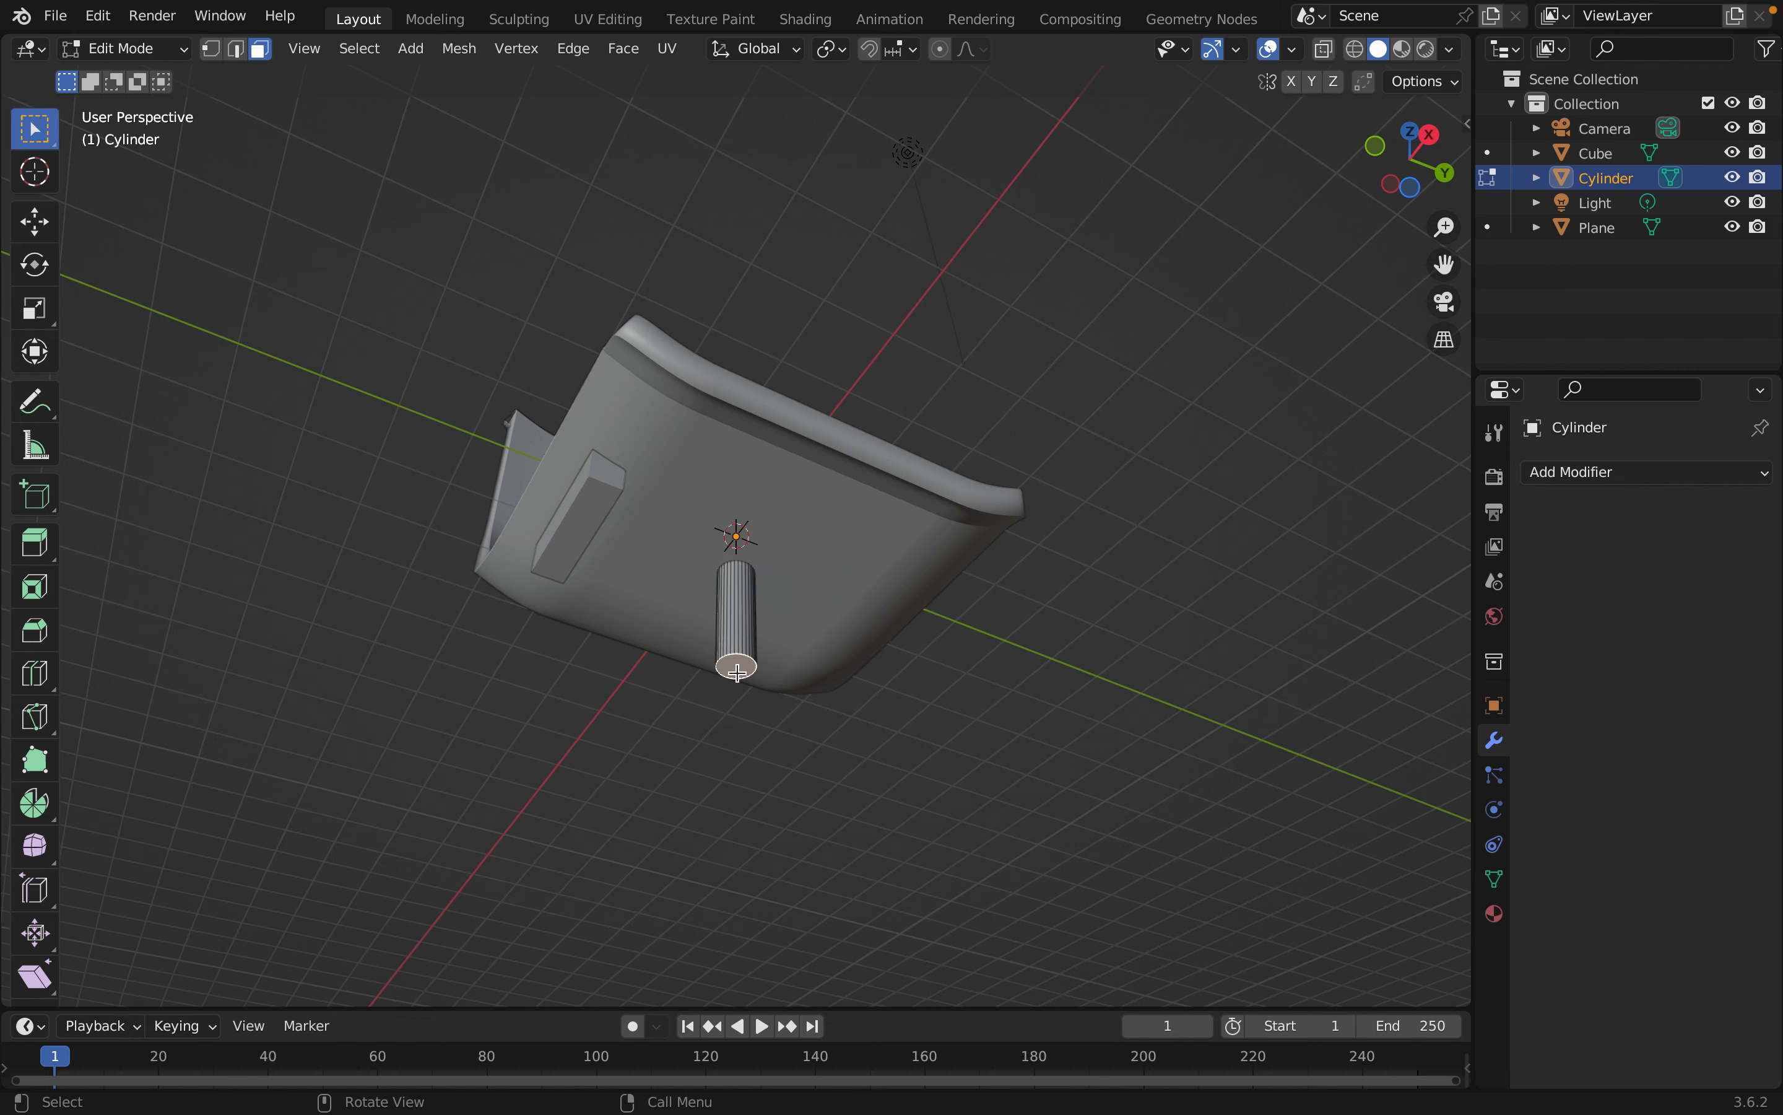
{"action": "key", "text": "s"}
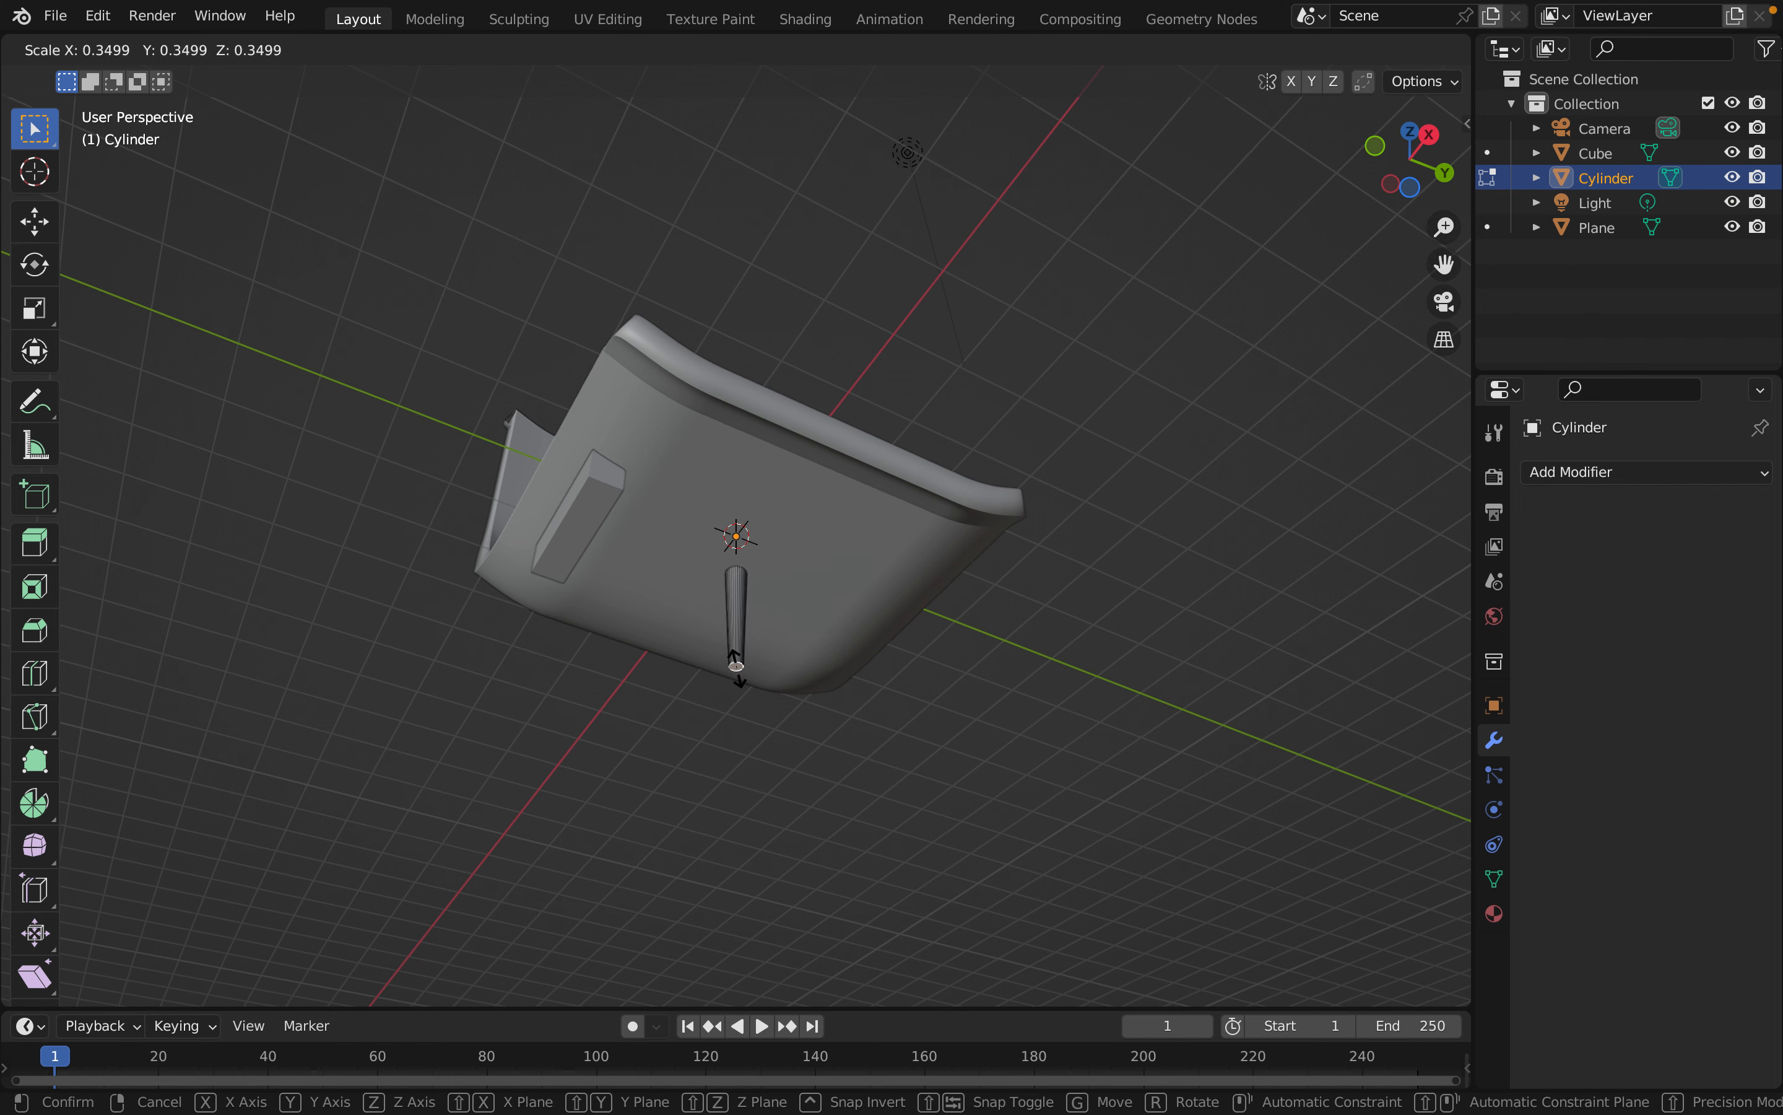
{"action": "left_click", "coordinate": [736, 667]}
{"action": "key", "text": "alt+z"}
{"action": "left_click", "coordinate": [1097, 684]}
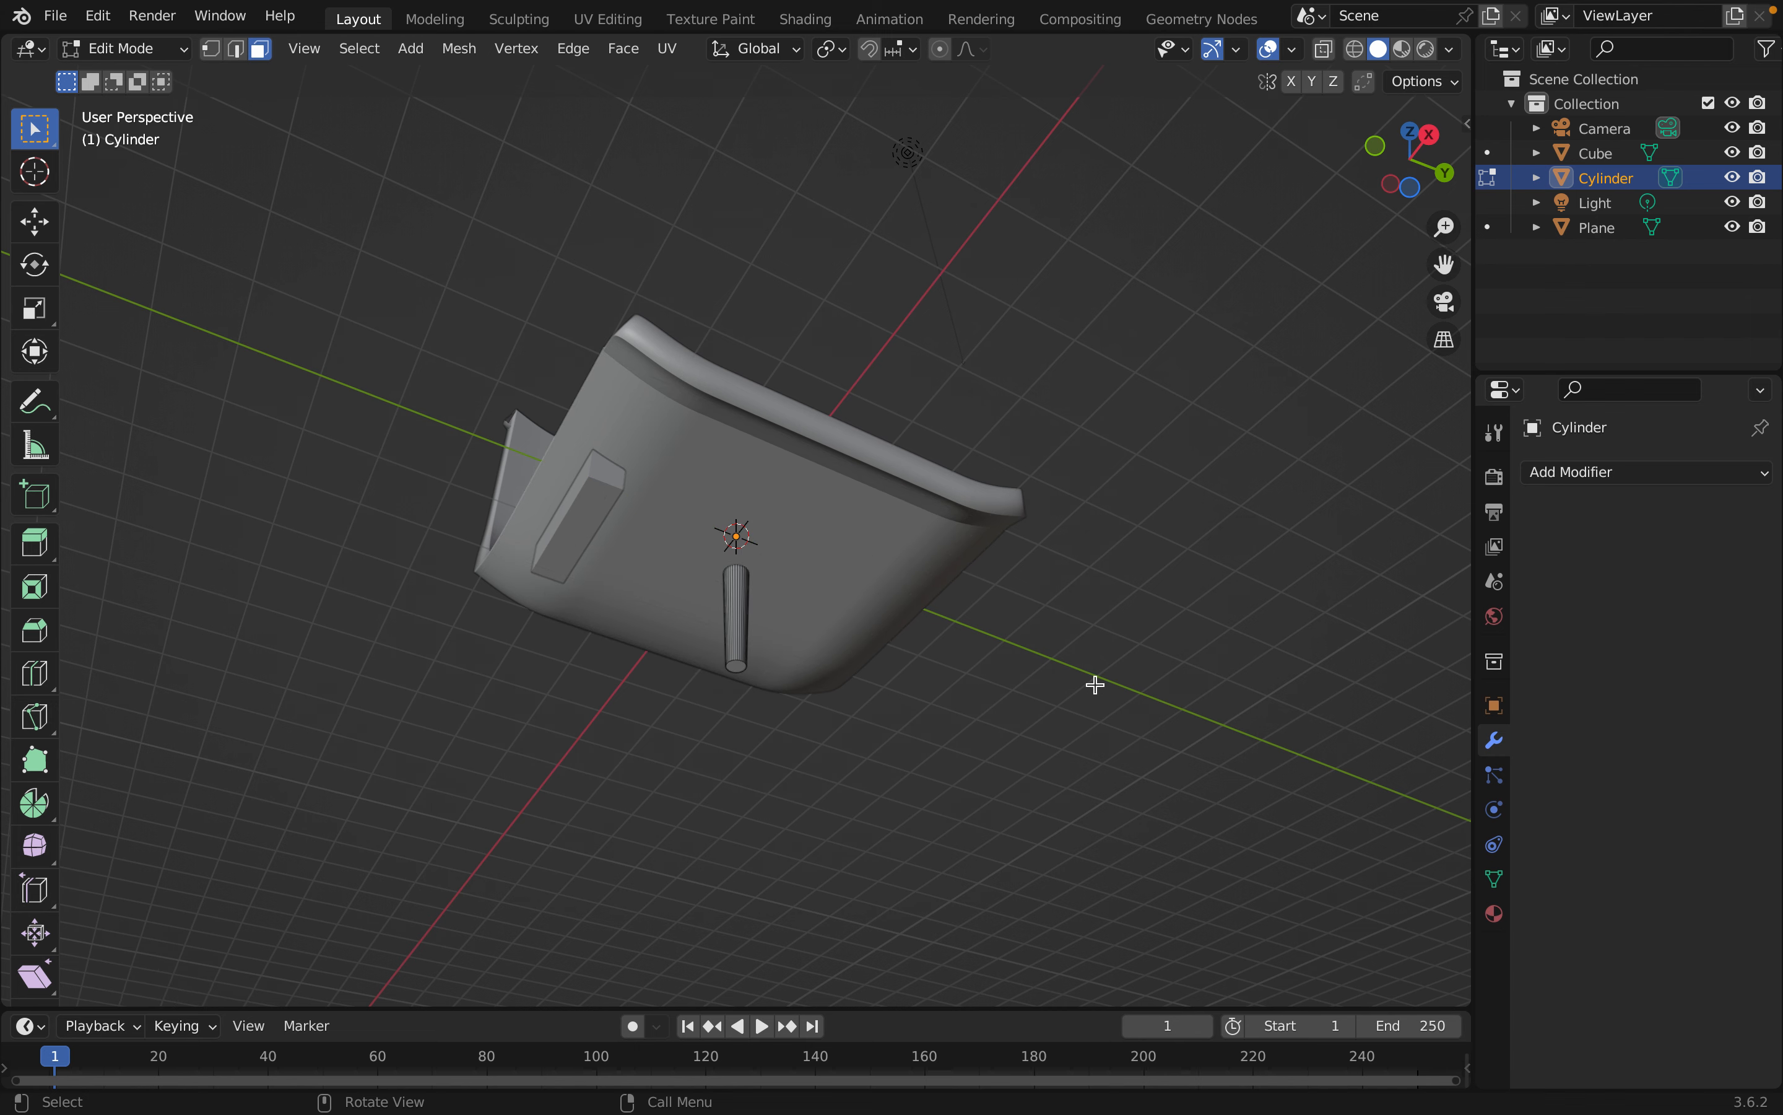
{"action": "middle_click_drag", "start_coordinate": [1095, 685], "coordinate": [1023, 793]}
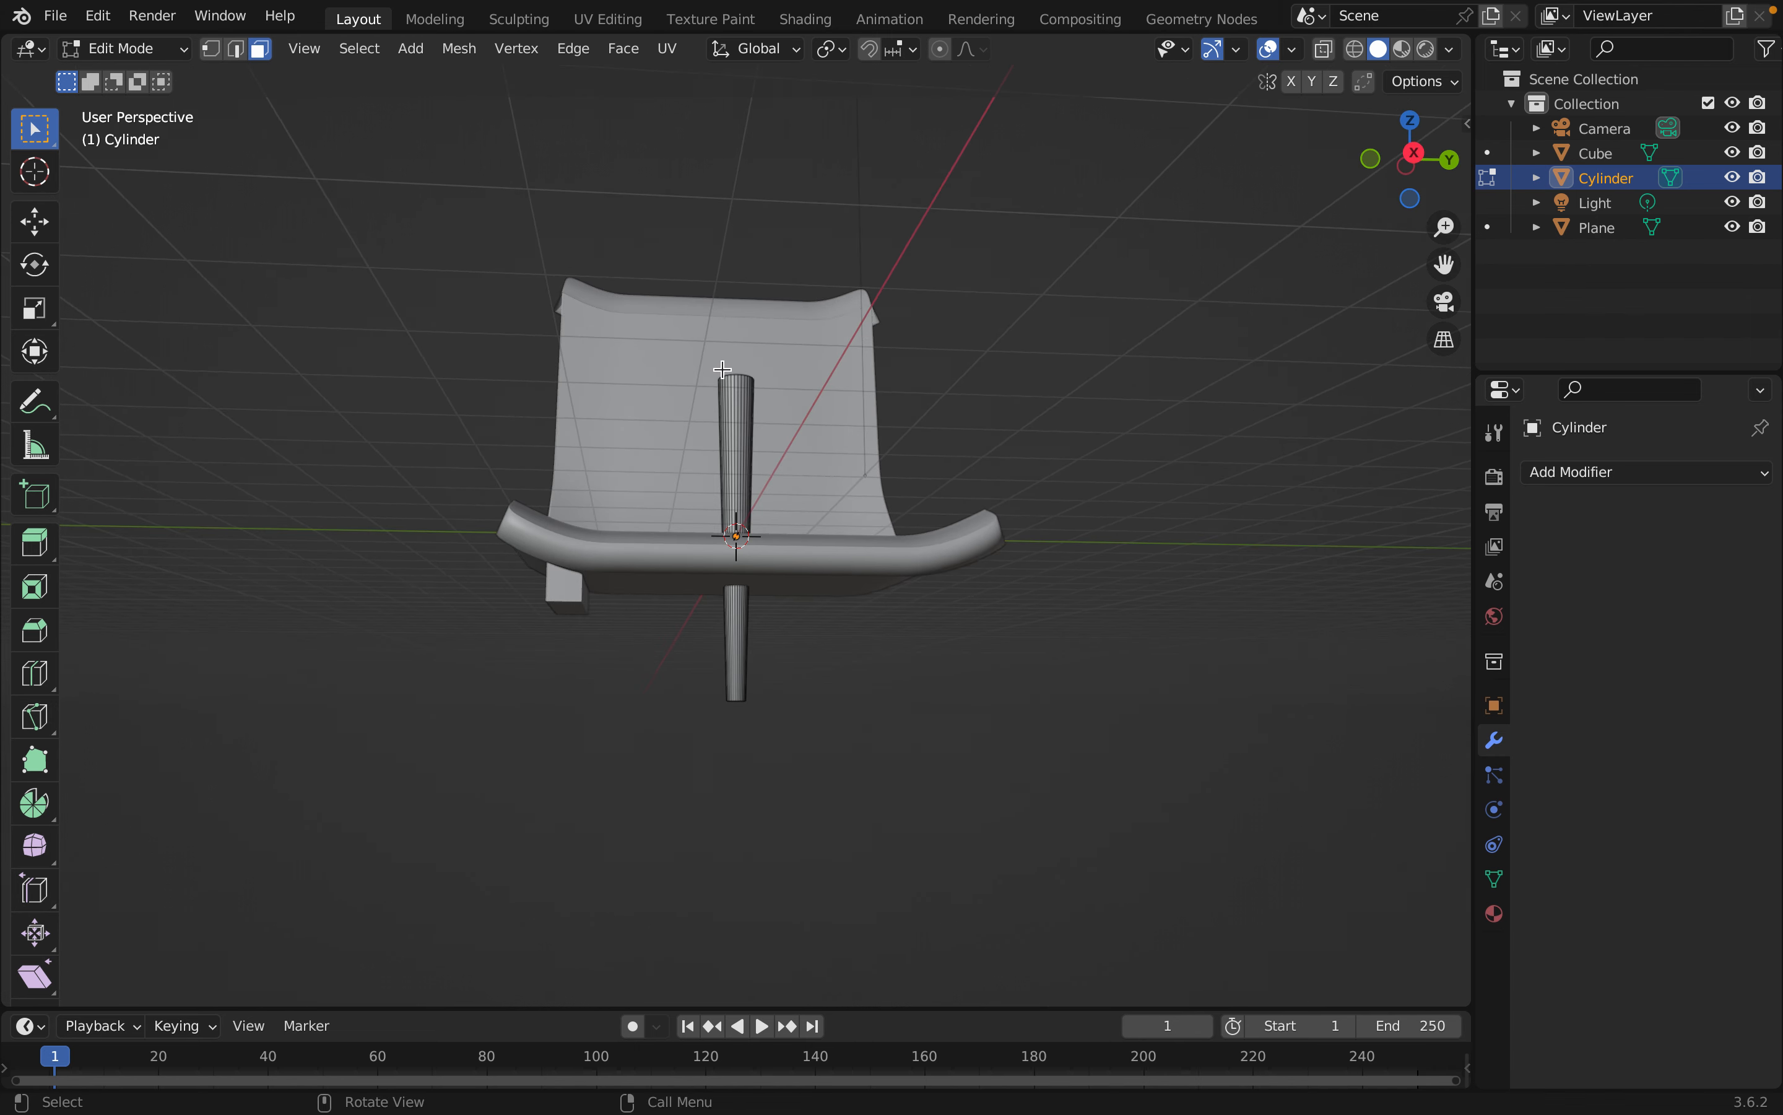
Return to Object Mode and move the tapered leg along global Y into line with the support block
{"action": "left_click", "coordinate": [129, 47]}
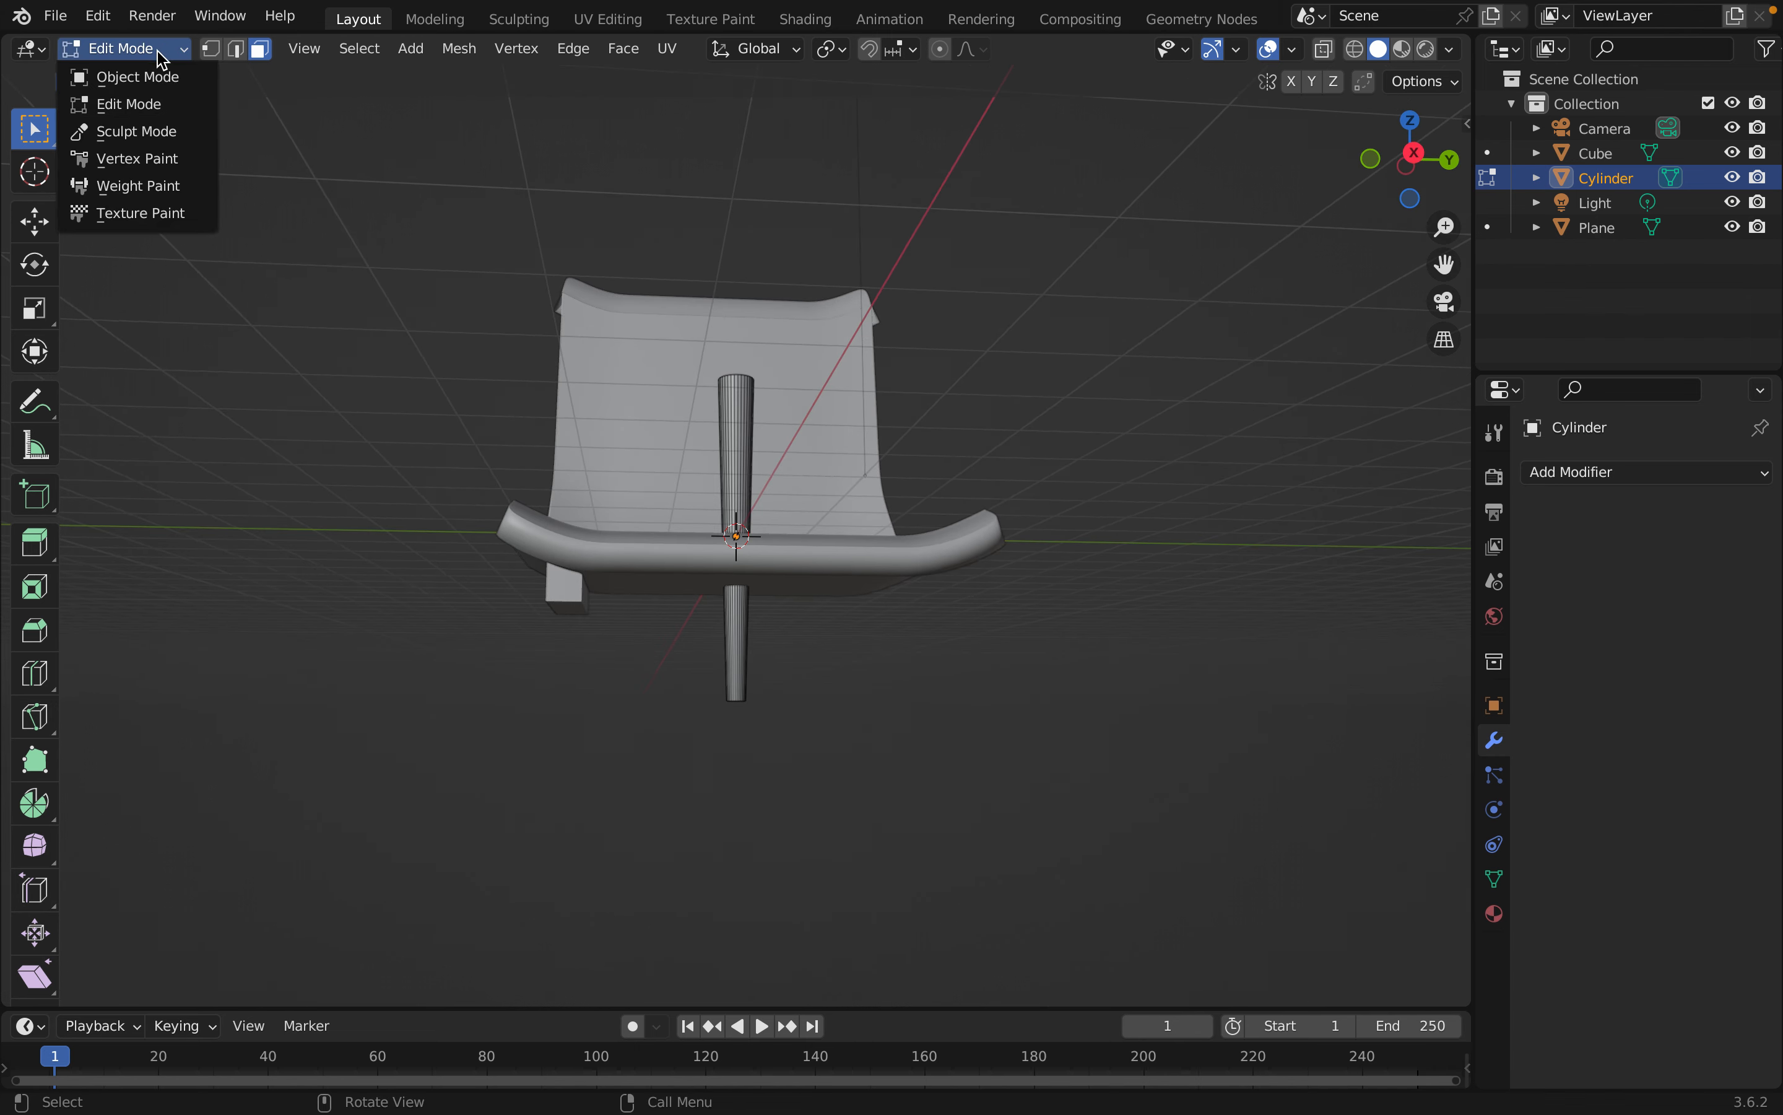
{"action": "left_click", "coordinate": [148, 71]}
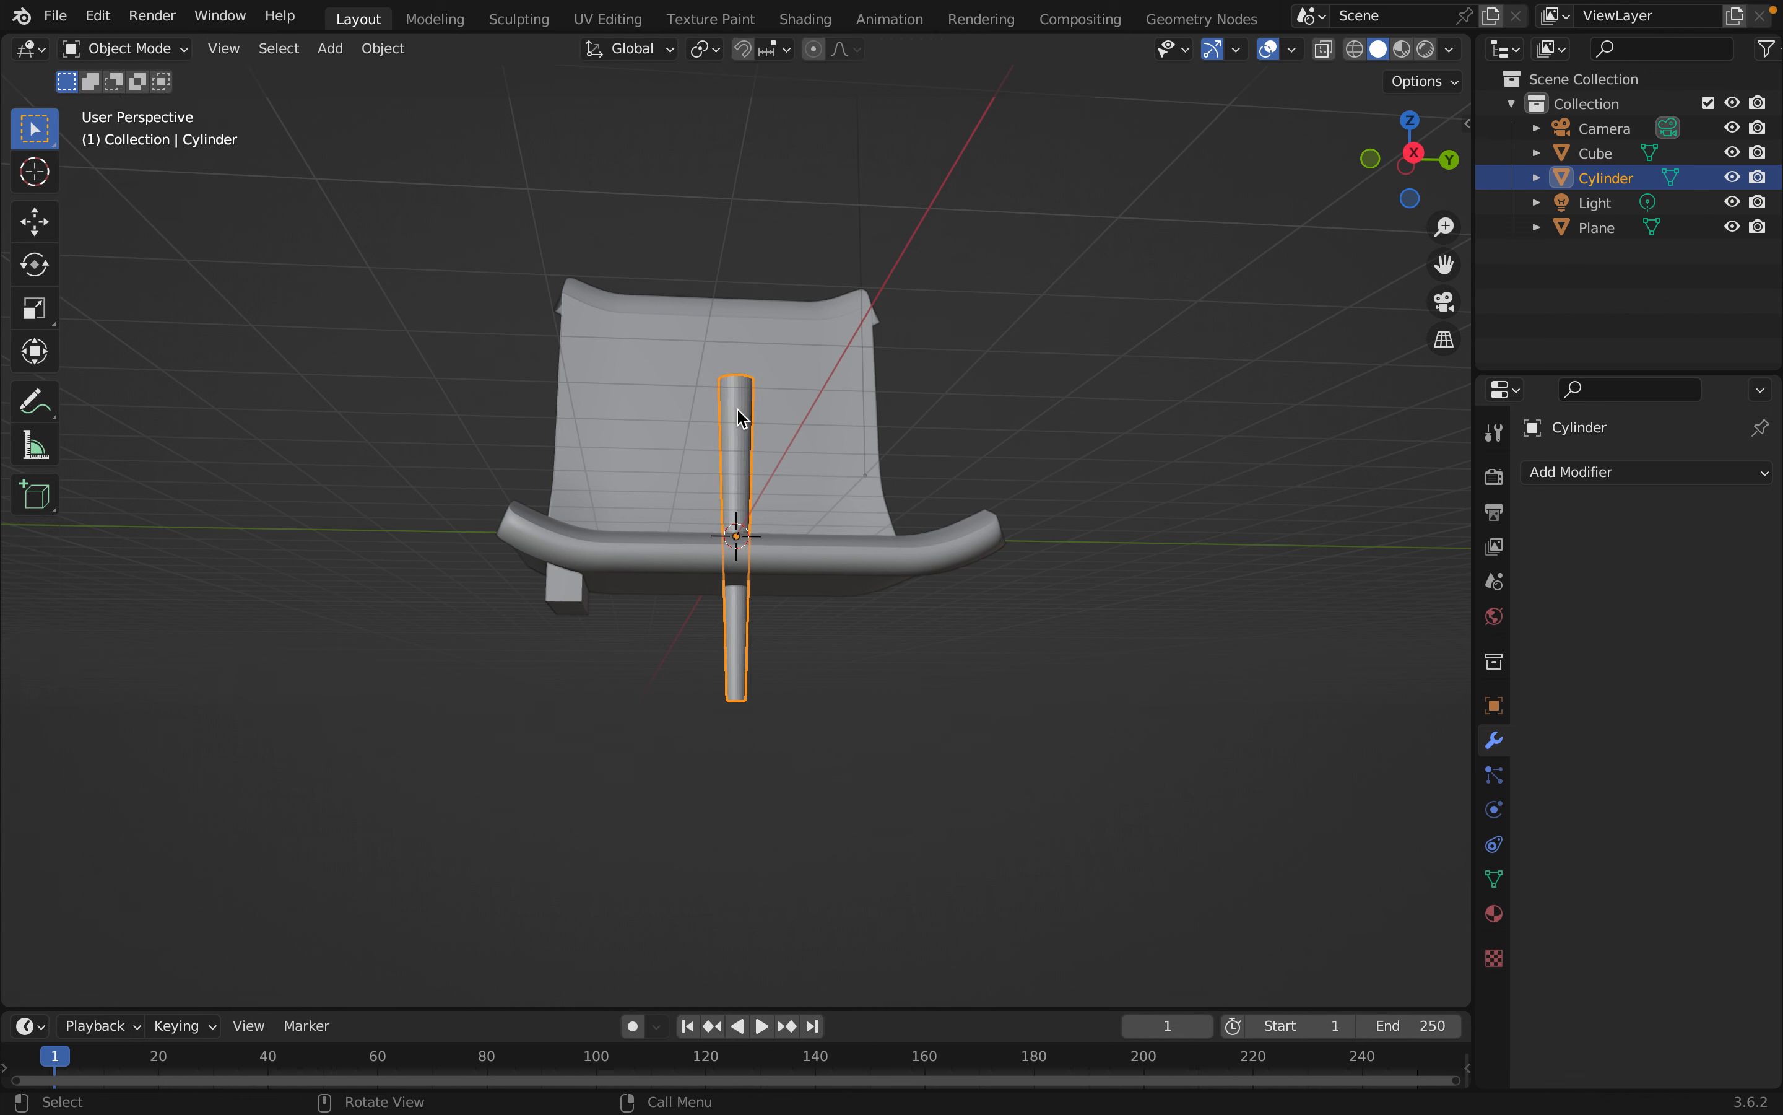
{"action": "key", "text": "g"}
{"action": "key", "text": "y"}
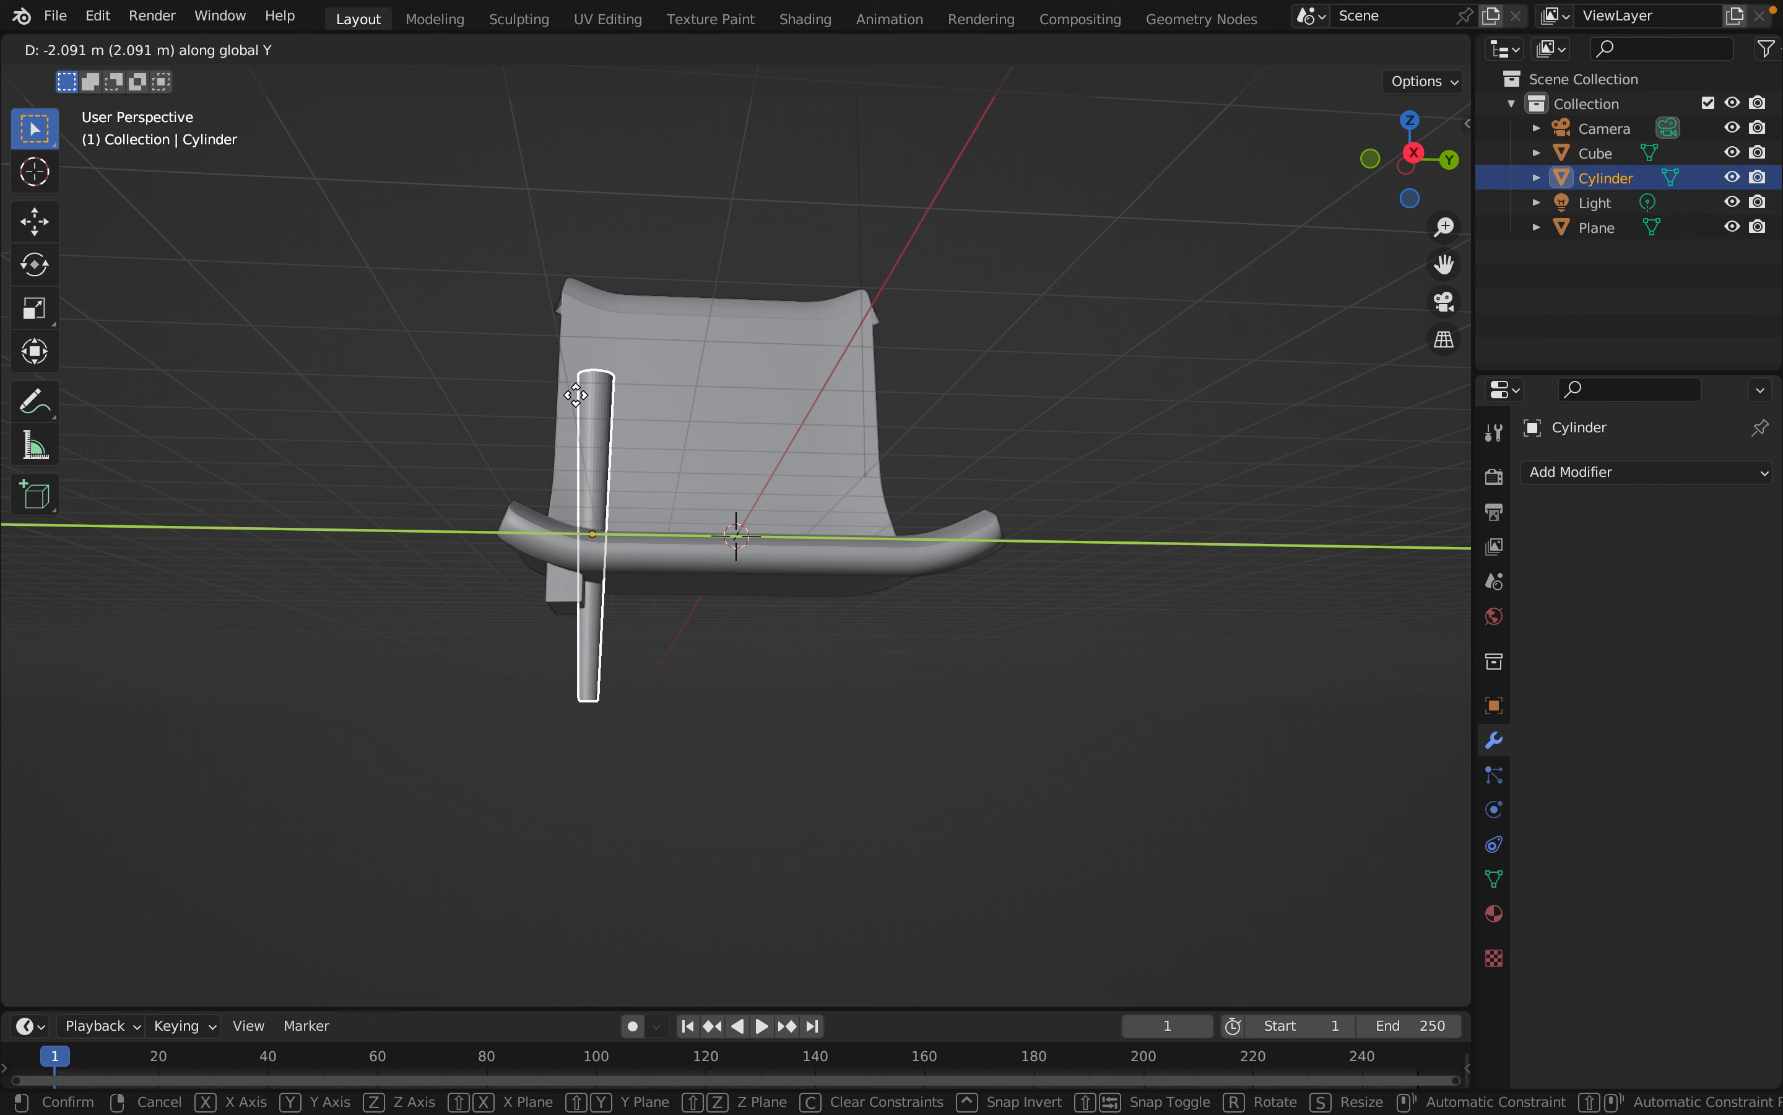
{"action": "left_click", "coordinate": [574, 410]}
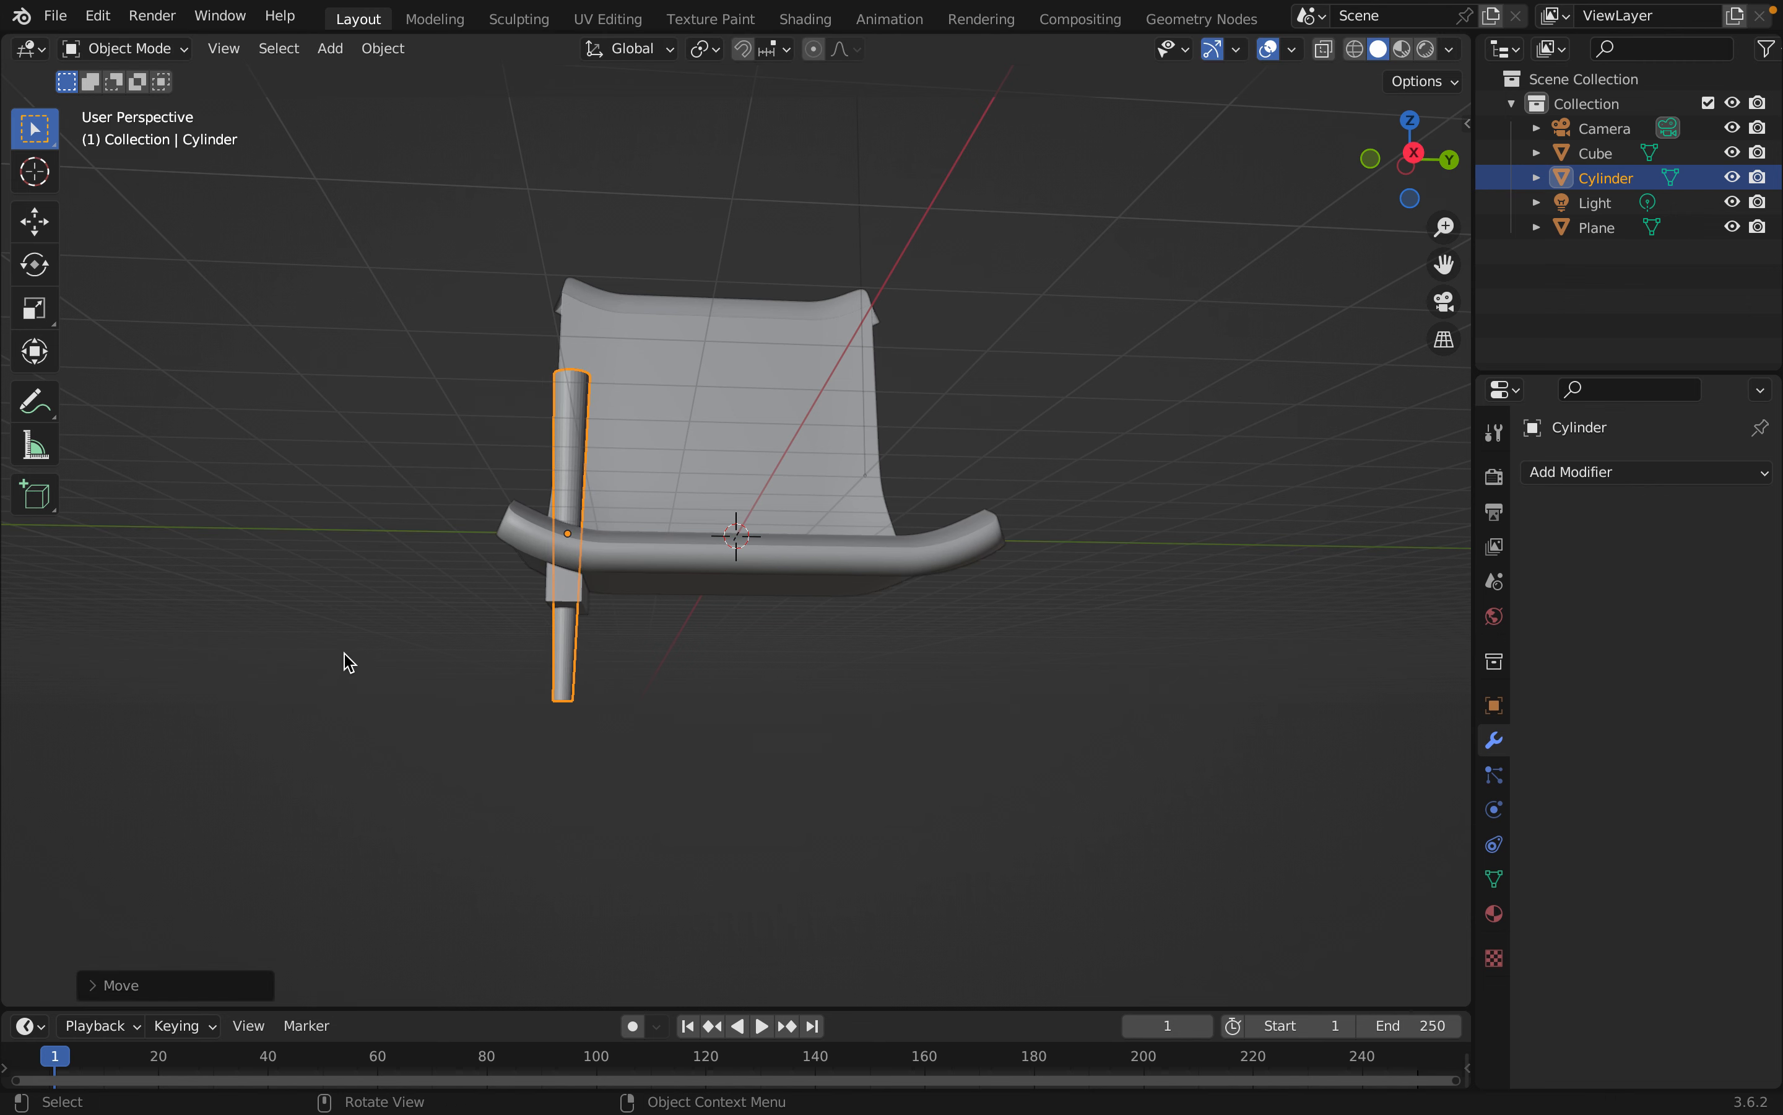
Move the leg along global X to the block's front end and lower it about 2.9 m along global Z beneath the seat
{"action": "middle_click_drag", "start_coordinate": [348, 662], "coordinate": [516, 659]}
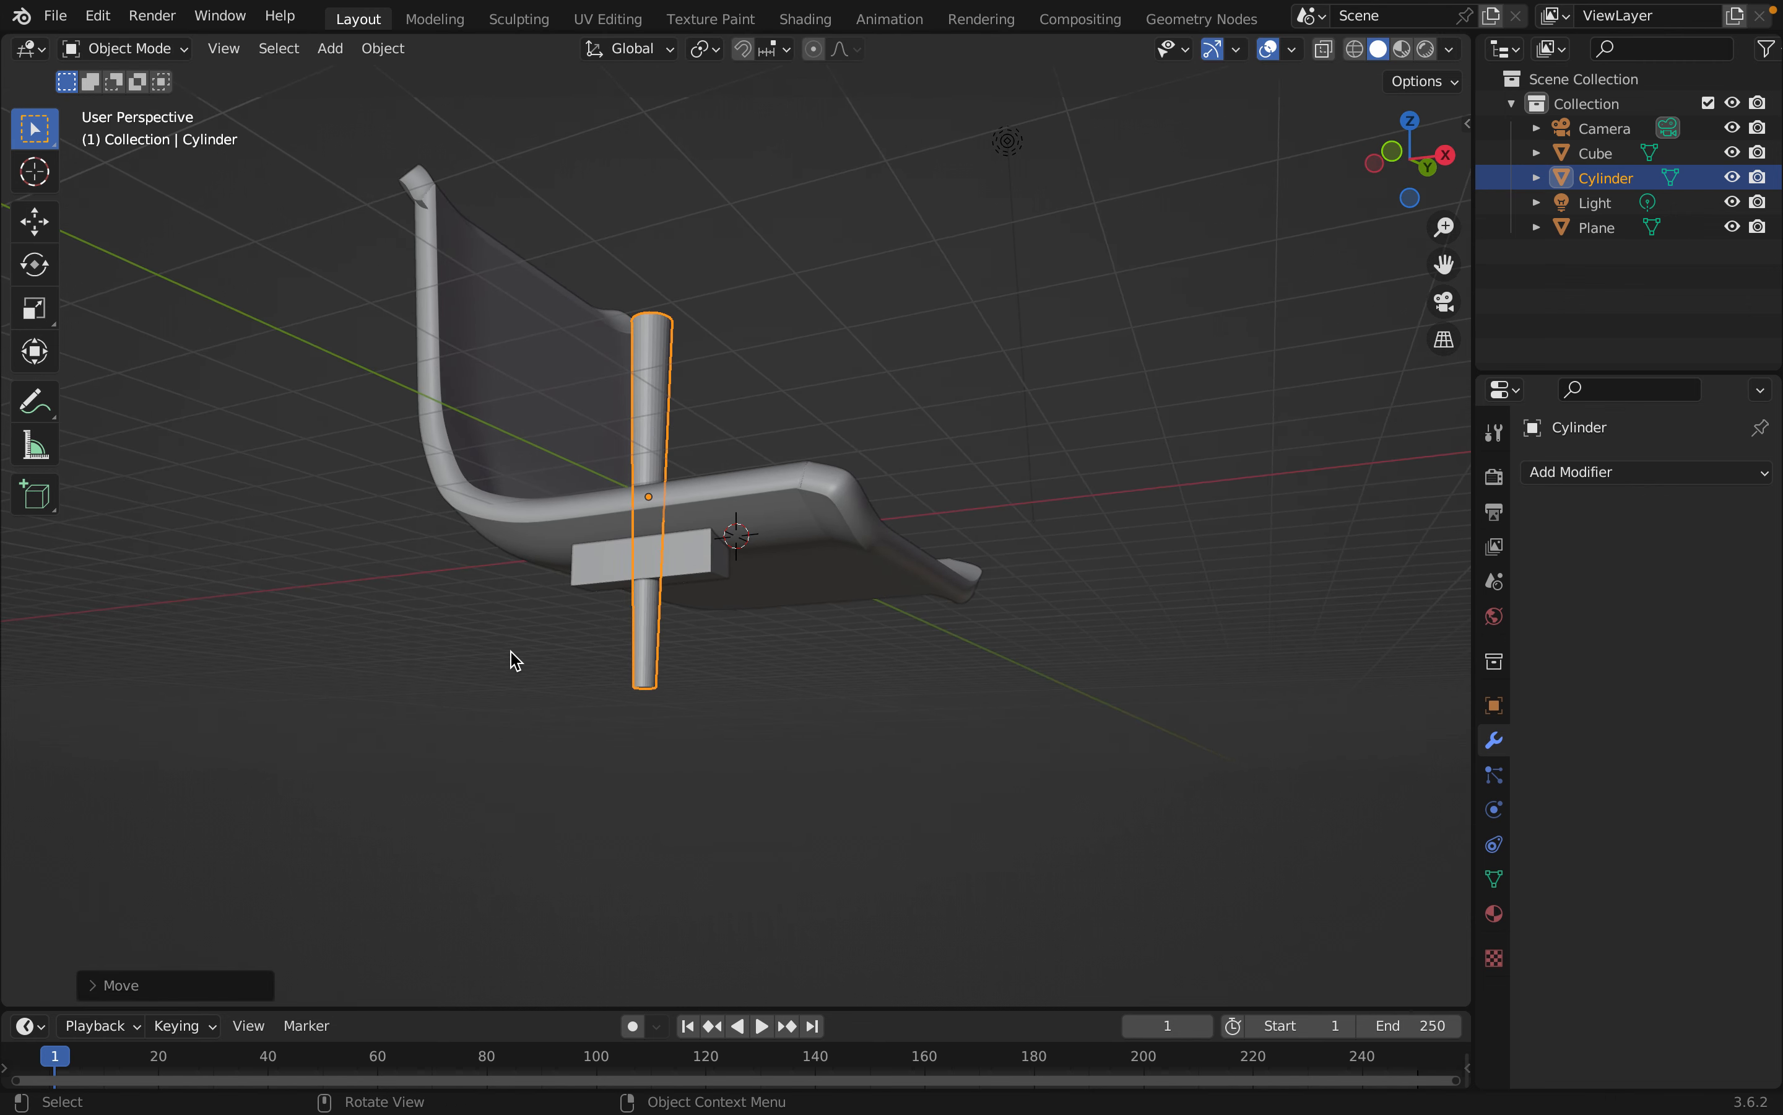
{"action": "key", "text": "g"}
{"action": "key", "text": "x"}
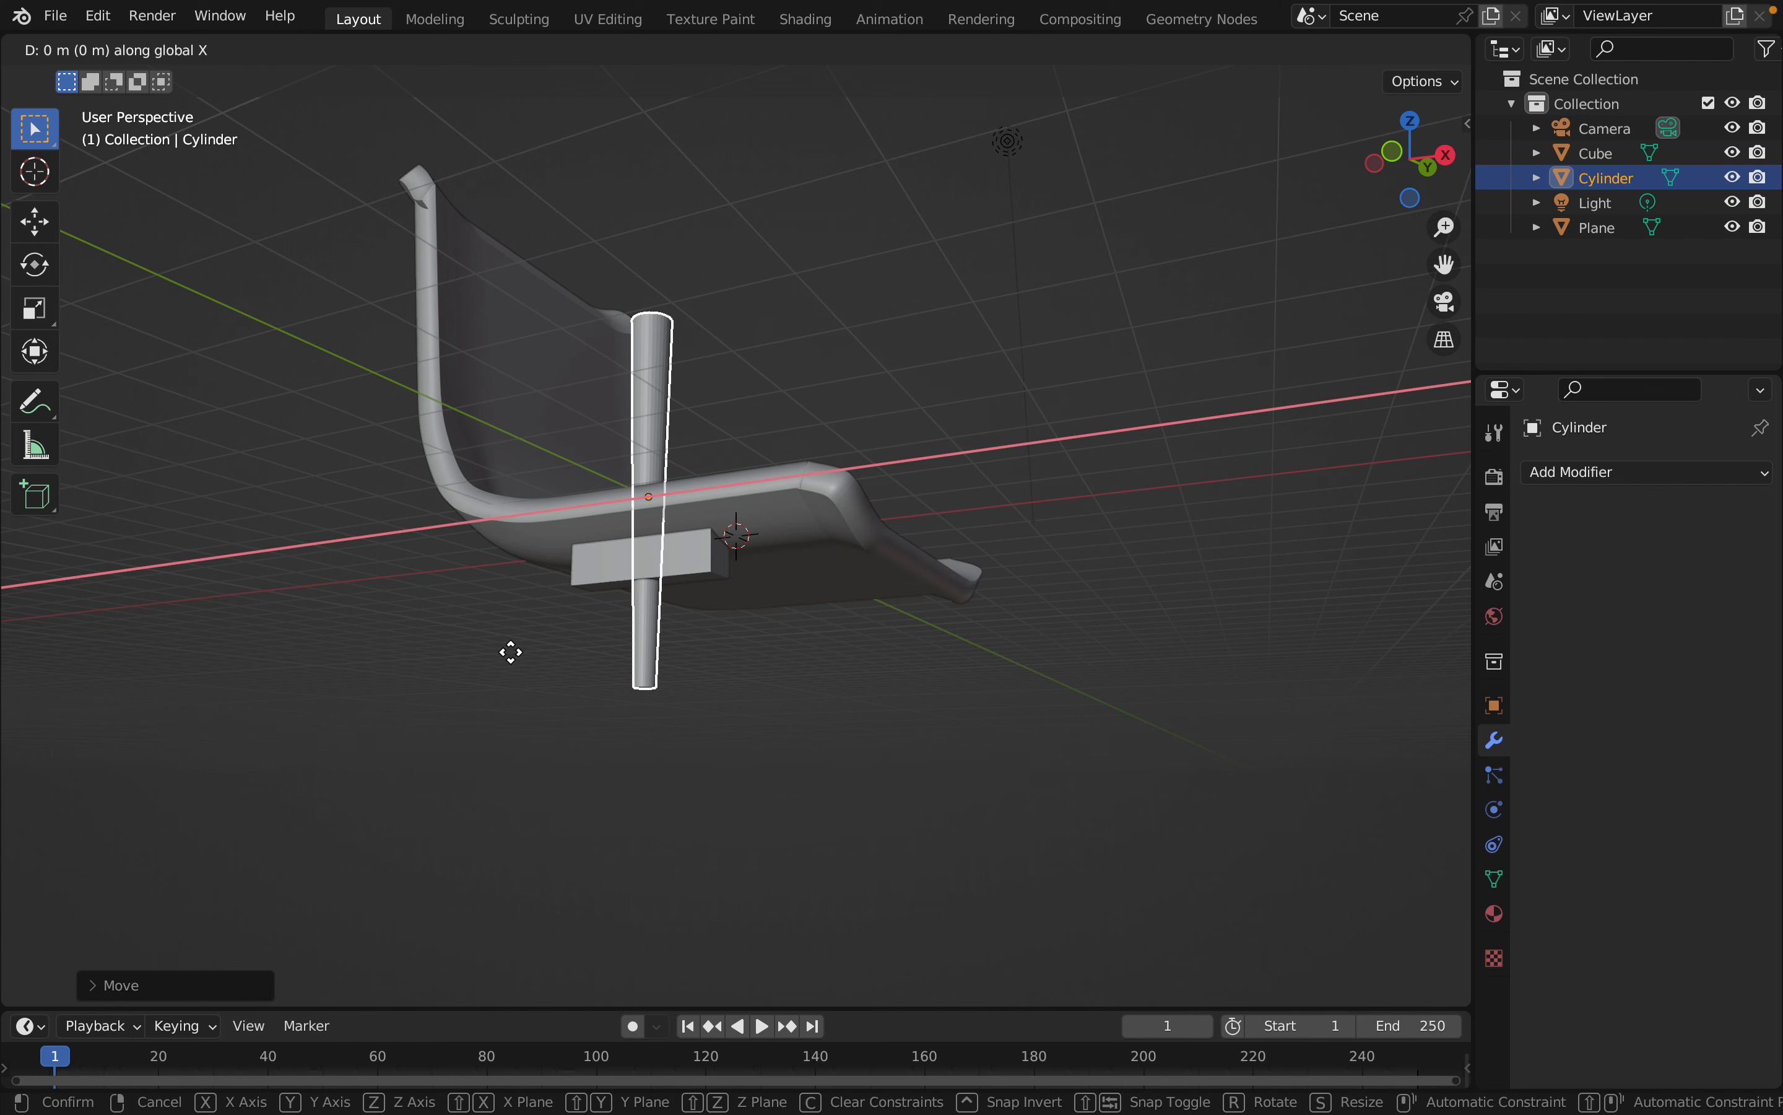
{"action": "left_click", "coordinate": [590, 657]}
{"action": "key", "text": "g"}
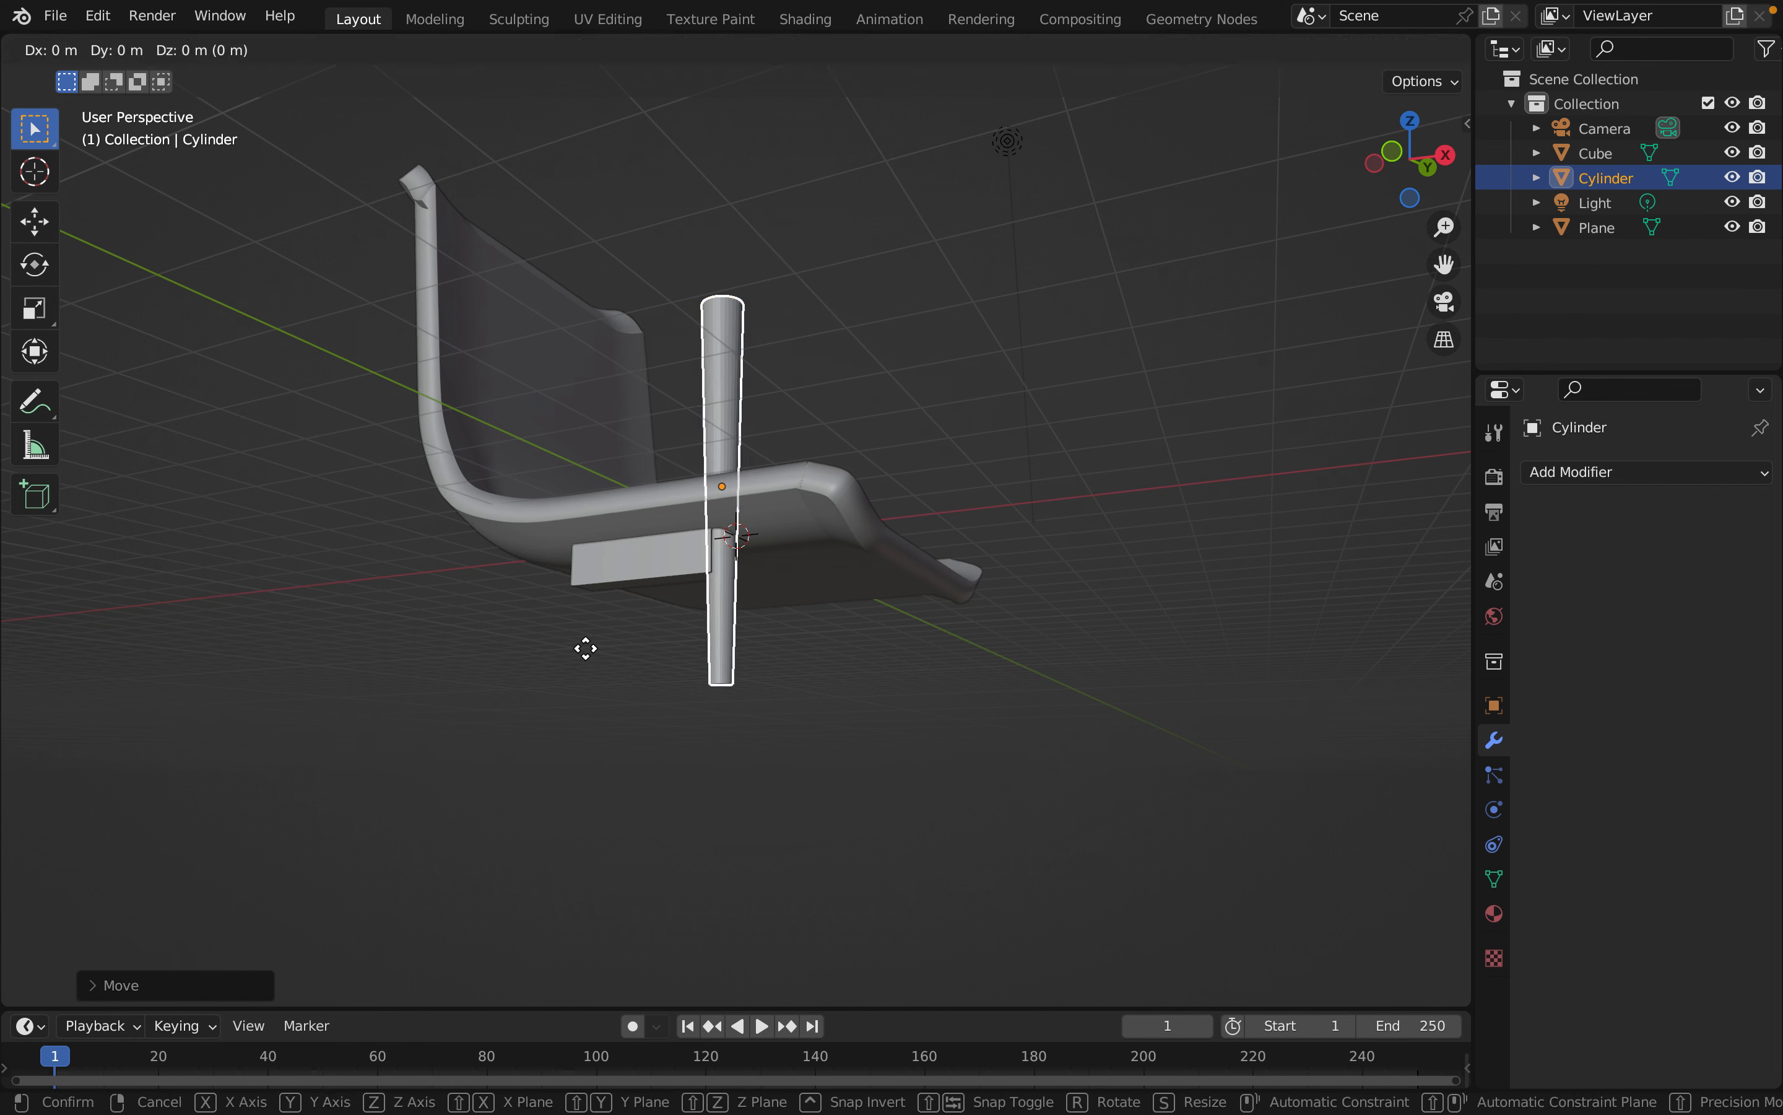
{"action": "key", "text": "z"}
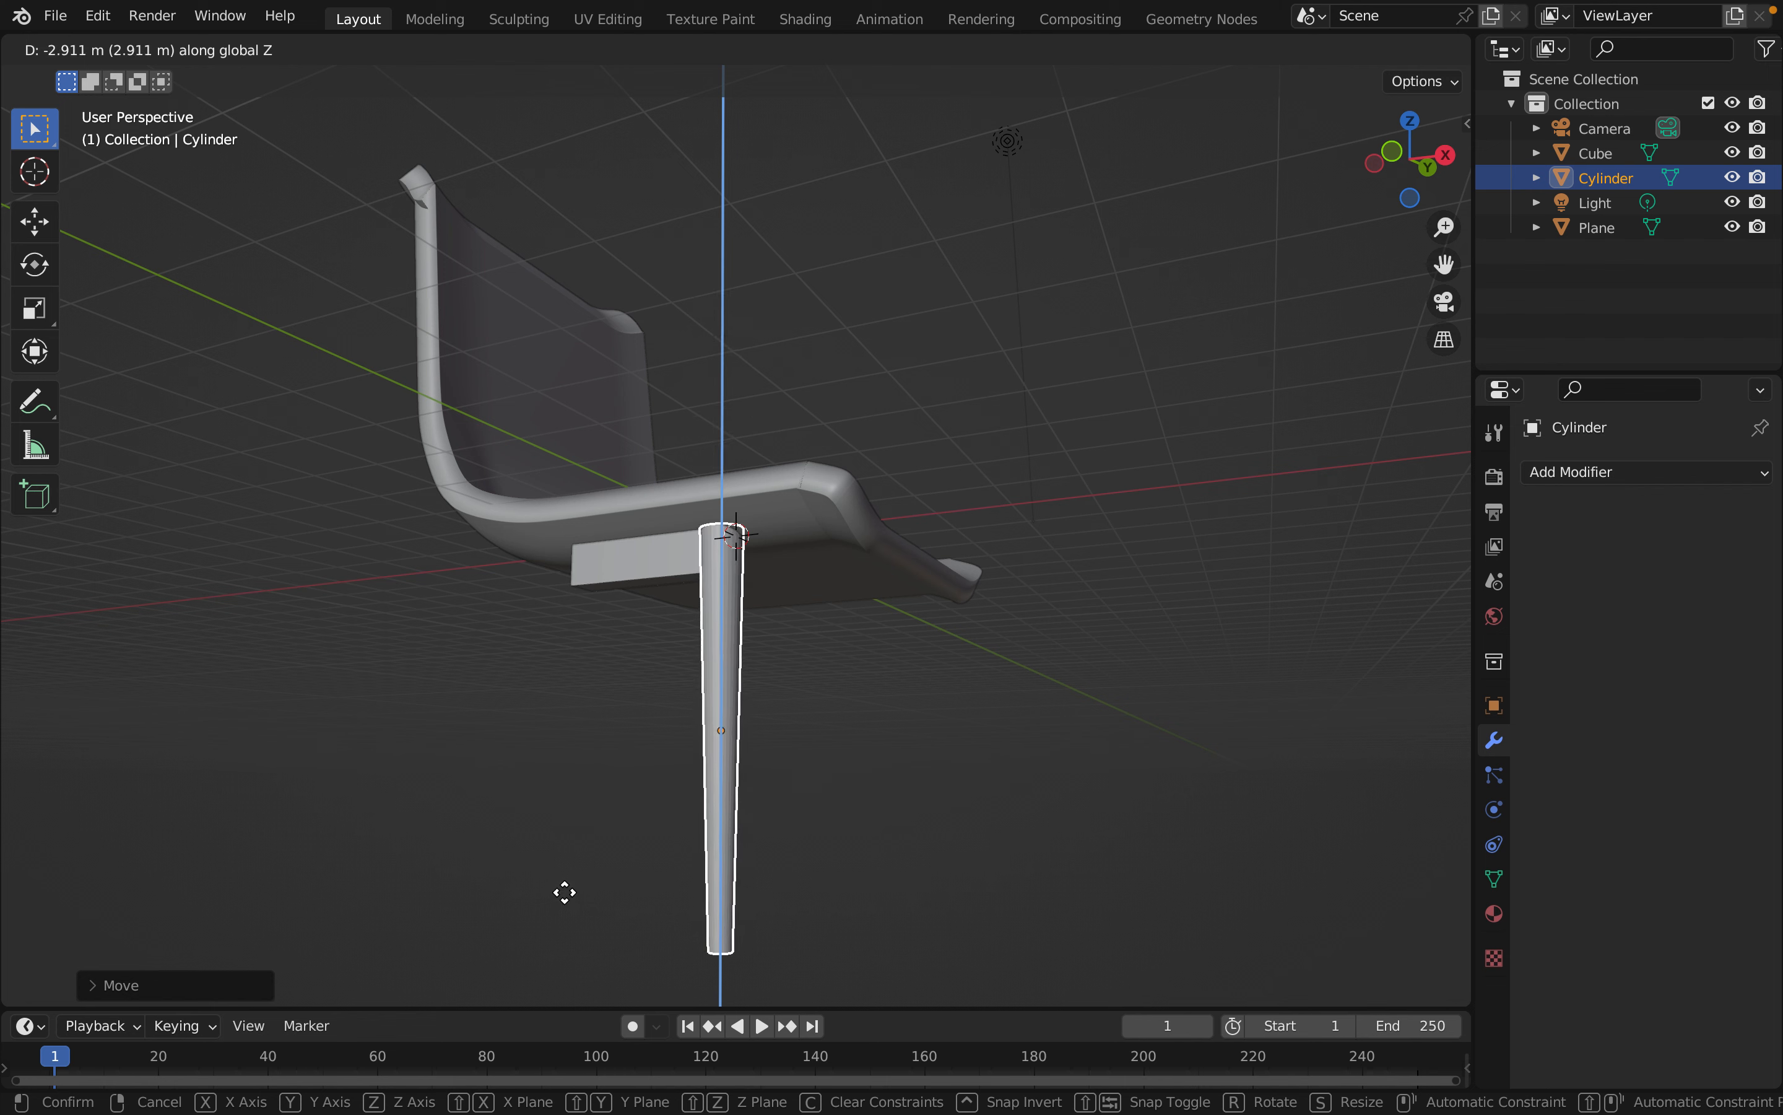
{"action": "left_click", "coordinate": [565, 889]}
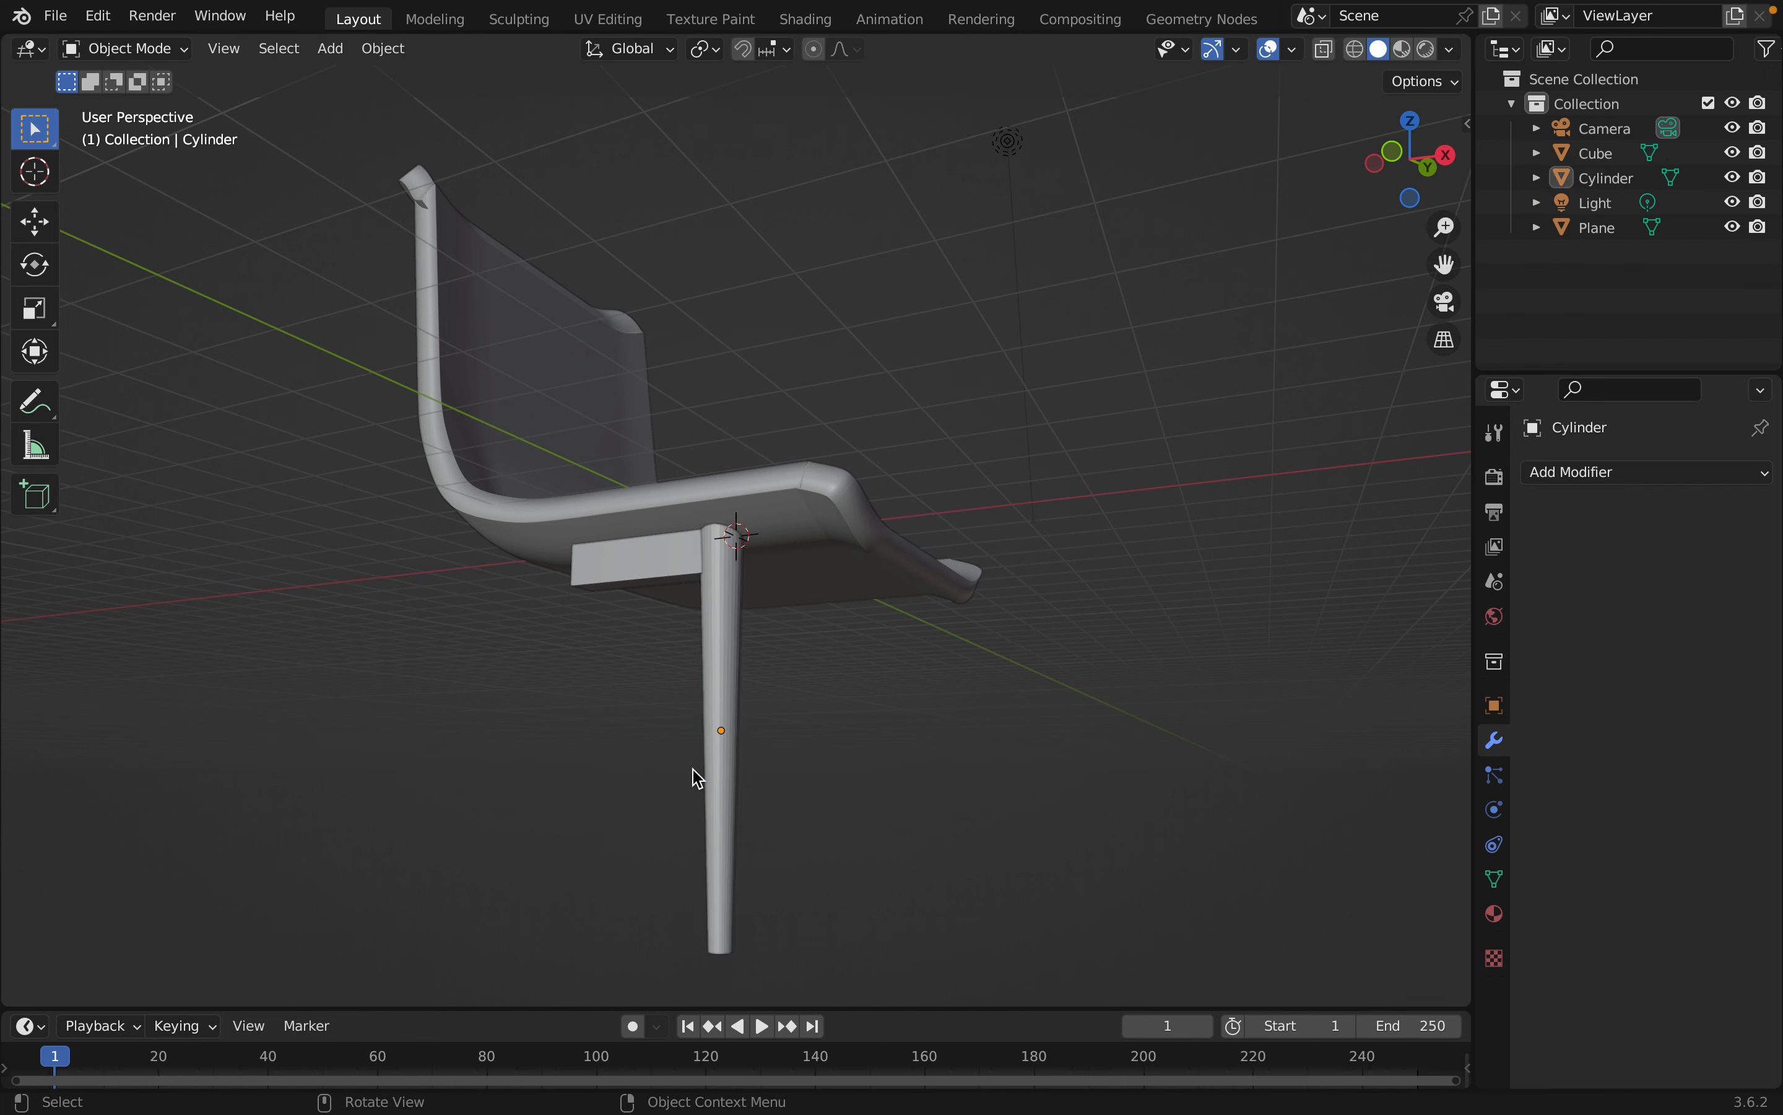
Shorten the leg to about 0.87 along global Z and raise it slightly along Z to meet the seat's underside
{"action": "left_click", "coordinate": [727, 774]}
{"action": "key", "text": "s"}
{"action": "key", "text": "z"}
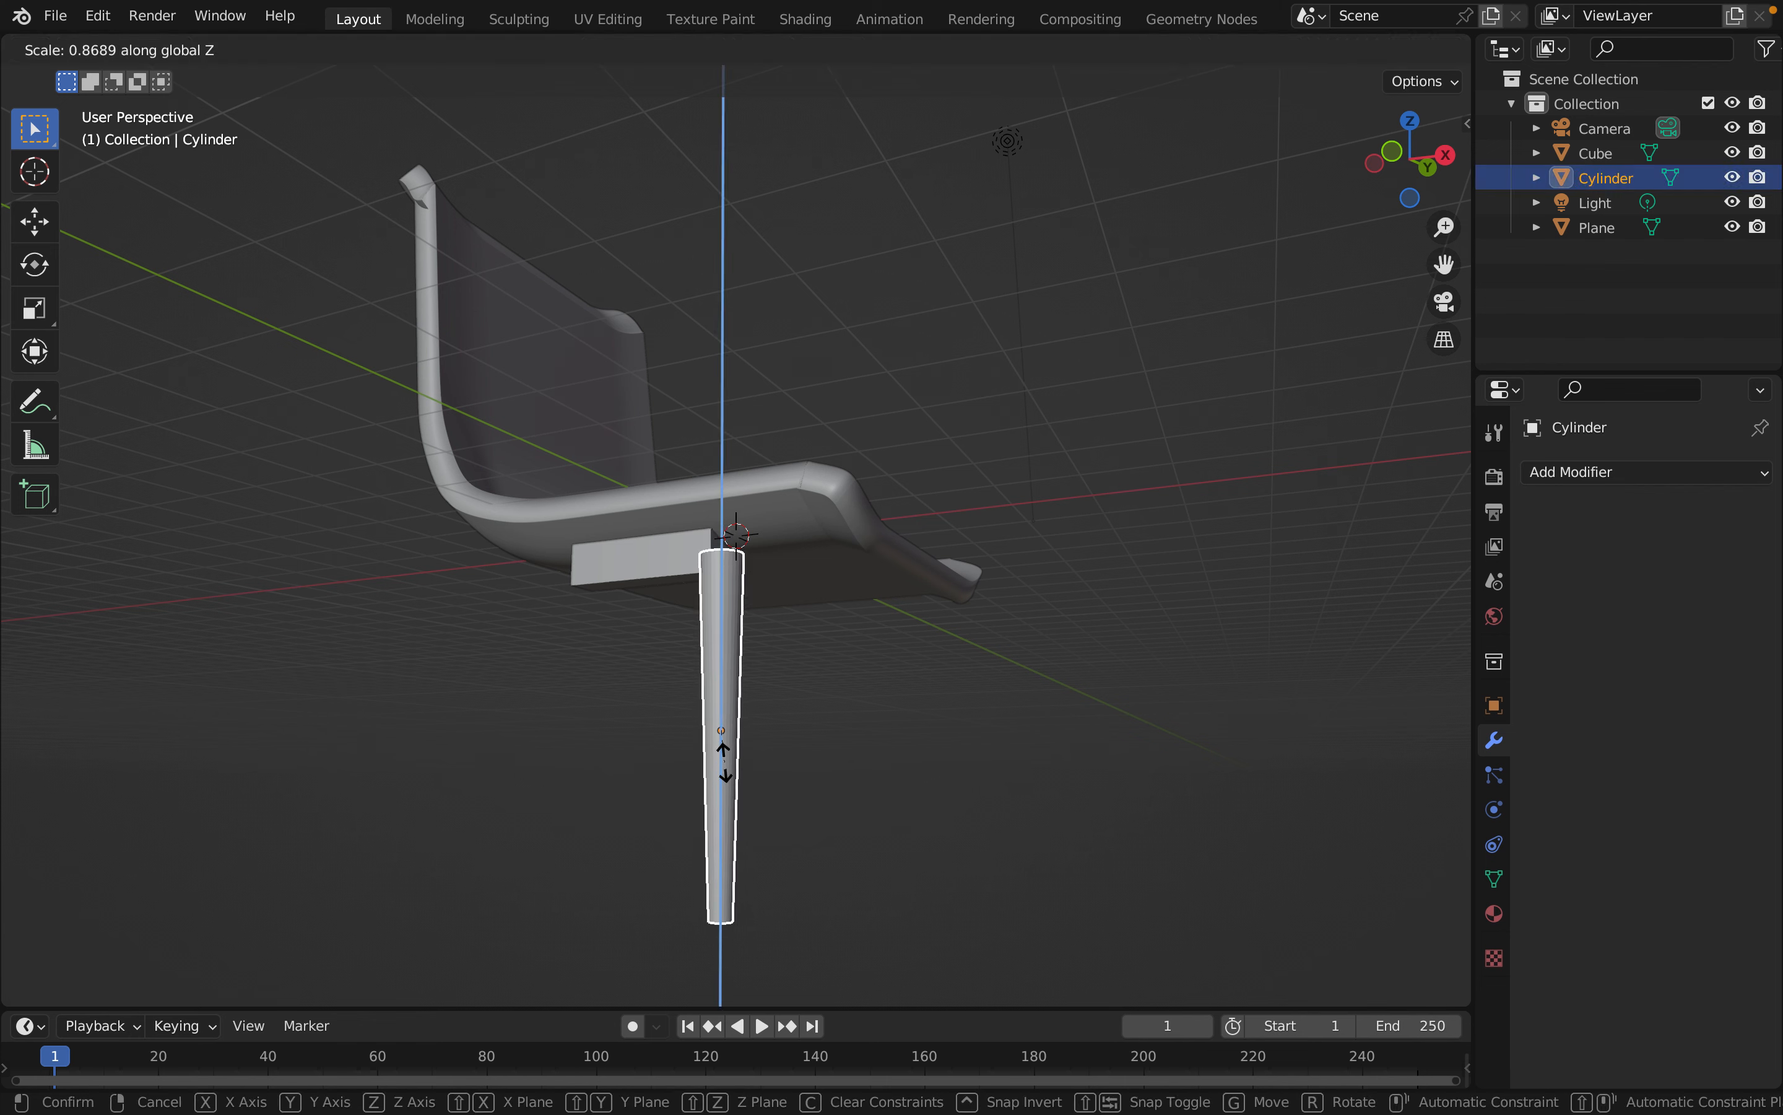
{"action": "left_click", "coordinate": [728, 770]}
{"action": "key", "text": "g"}
{"action": "key", "text": "z"}
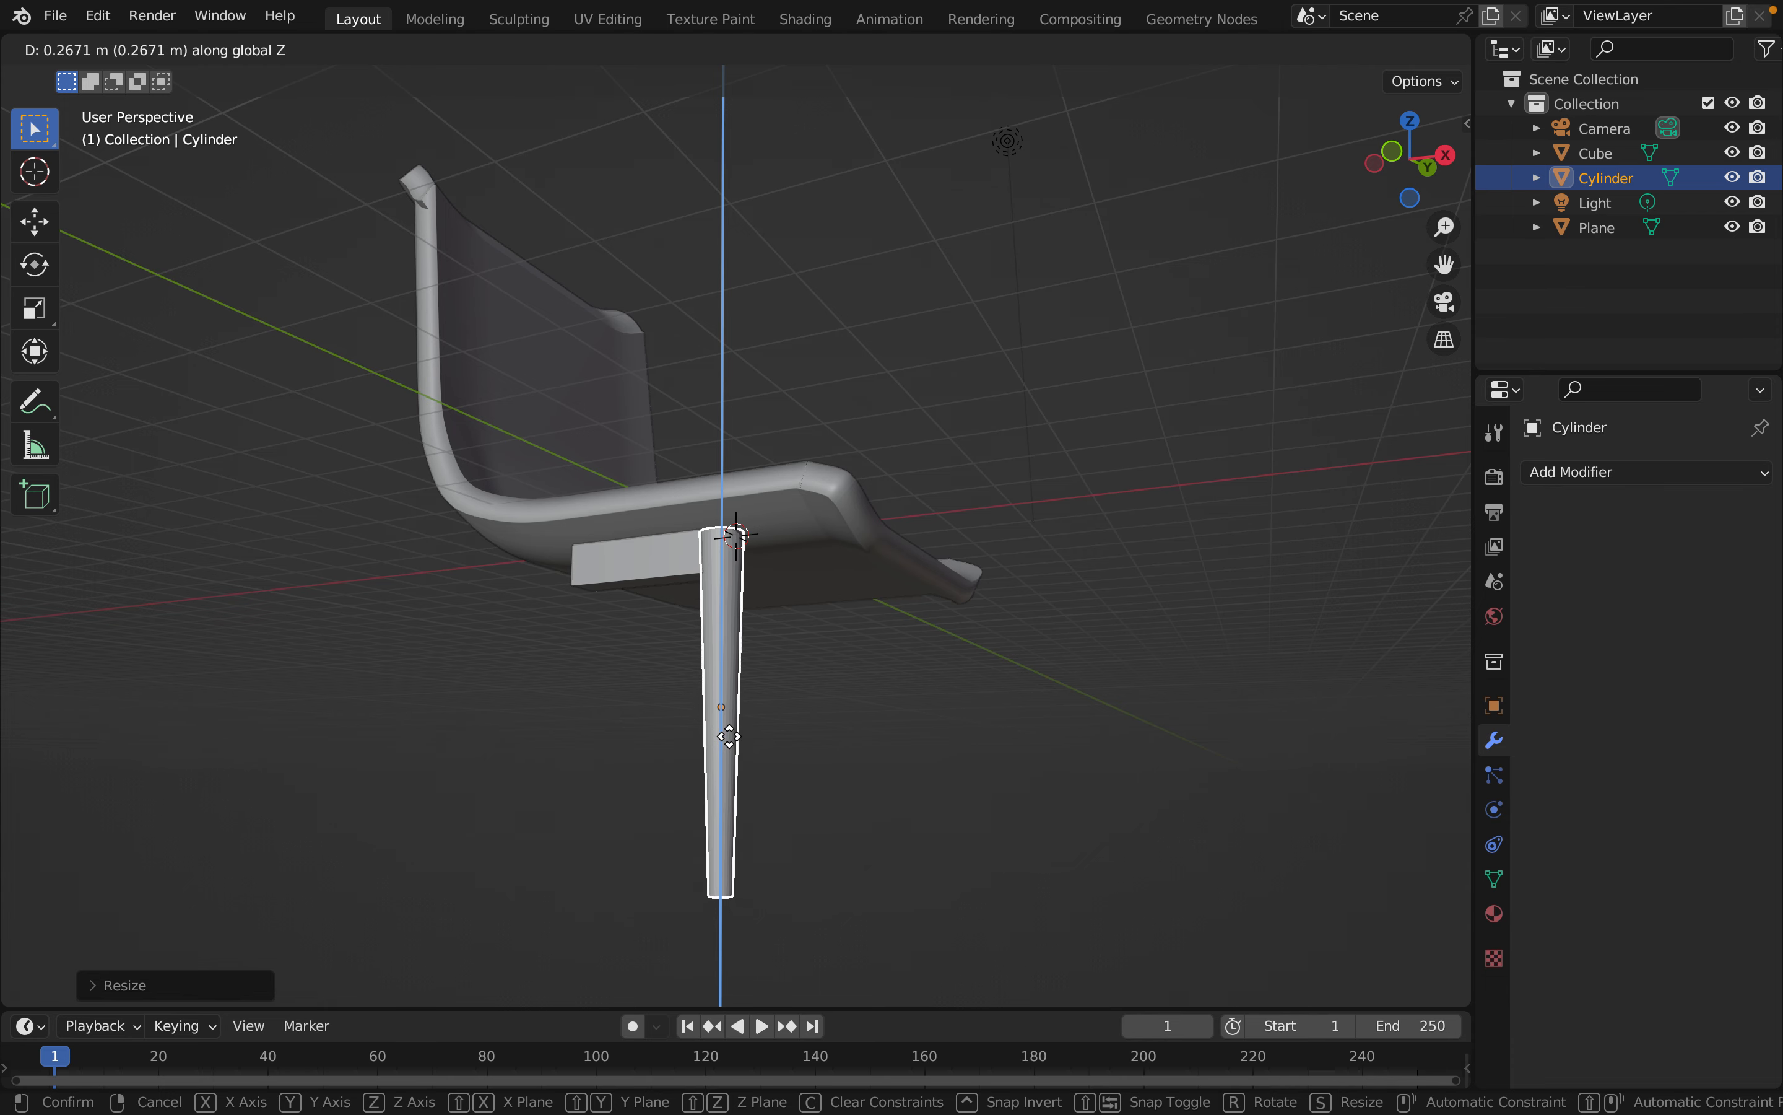
{"action": "left_click", "coordinate": [723, 744]}
{"action": "left_click", "coordinate": [649, 812]}
Rotate the tapered leg a few degrees about global X so its foot splays outward
{"action": "middle_click_drag", "start_coordinate": [649, 812], "coordinate": [502, 804]}
{"action": "middle_click_drag", "start_coordinate": [646, 741], "coordinate": [574, 662]}
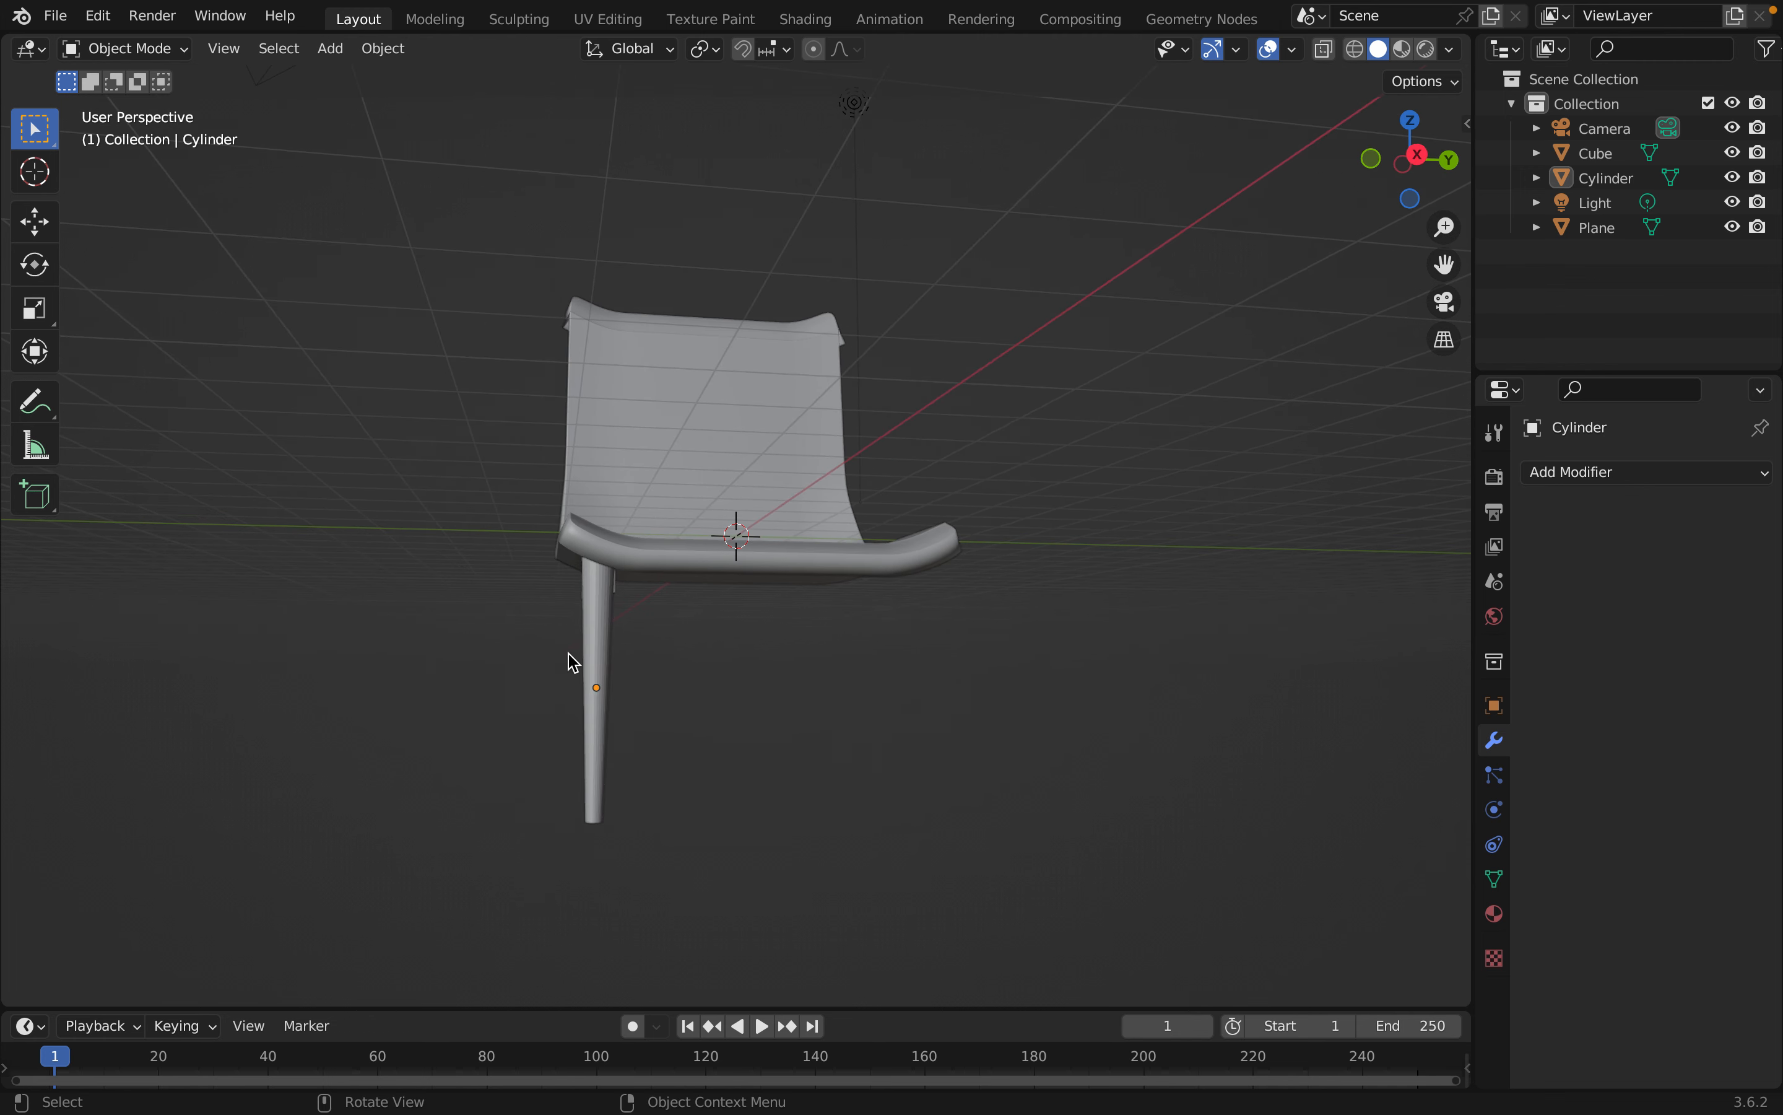
{"action": "left_click", "coordinate": [611, 651]}
{"action": "key", "text": "r"}
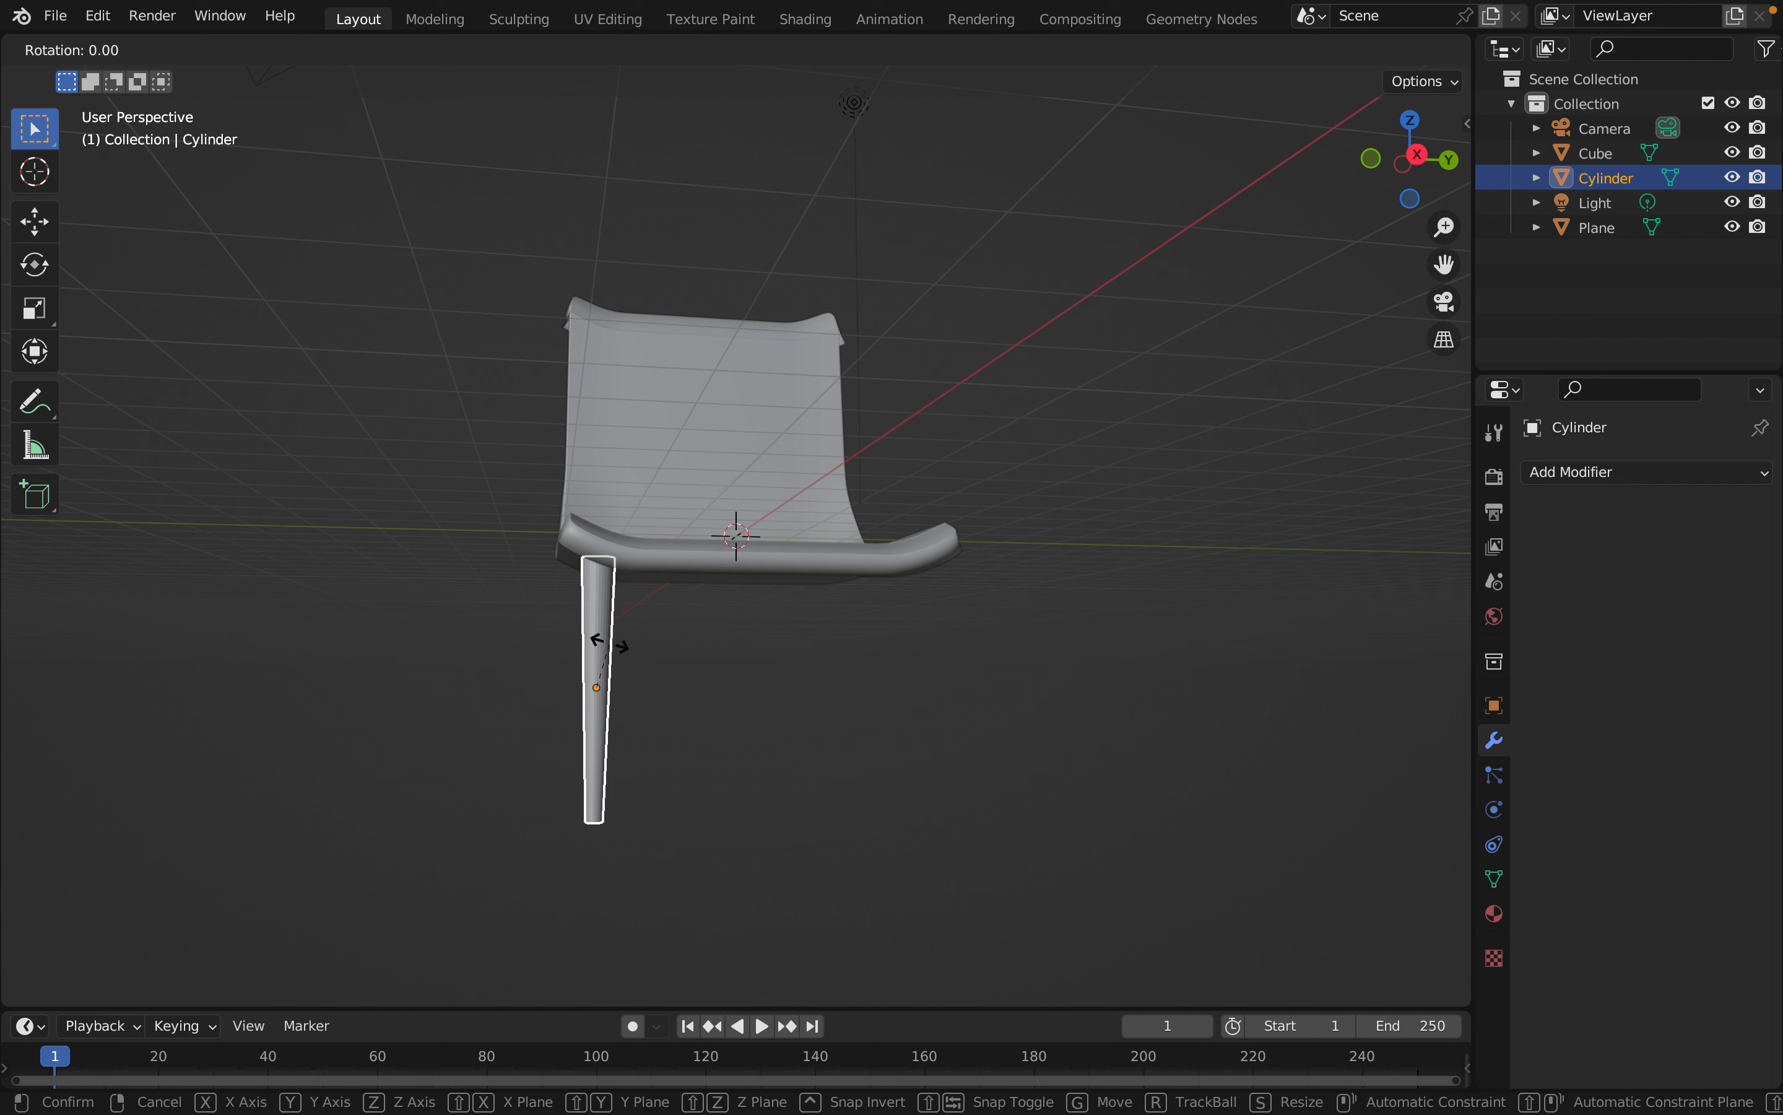
{"action": "key", "text": "x"}
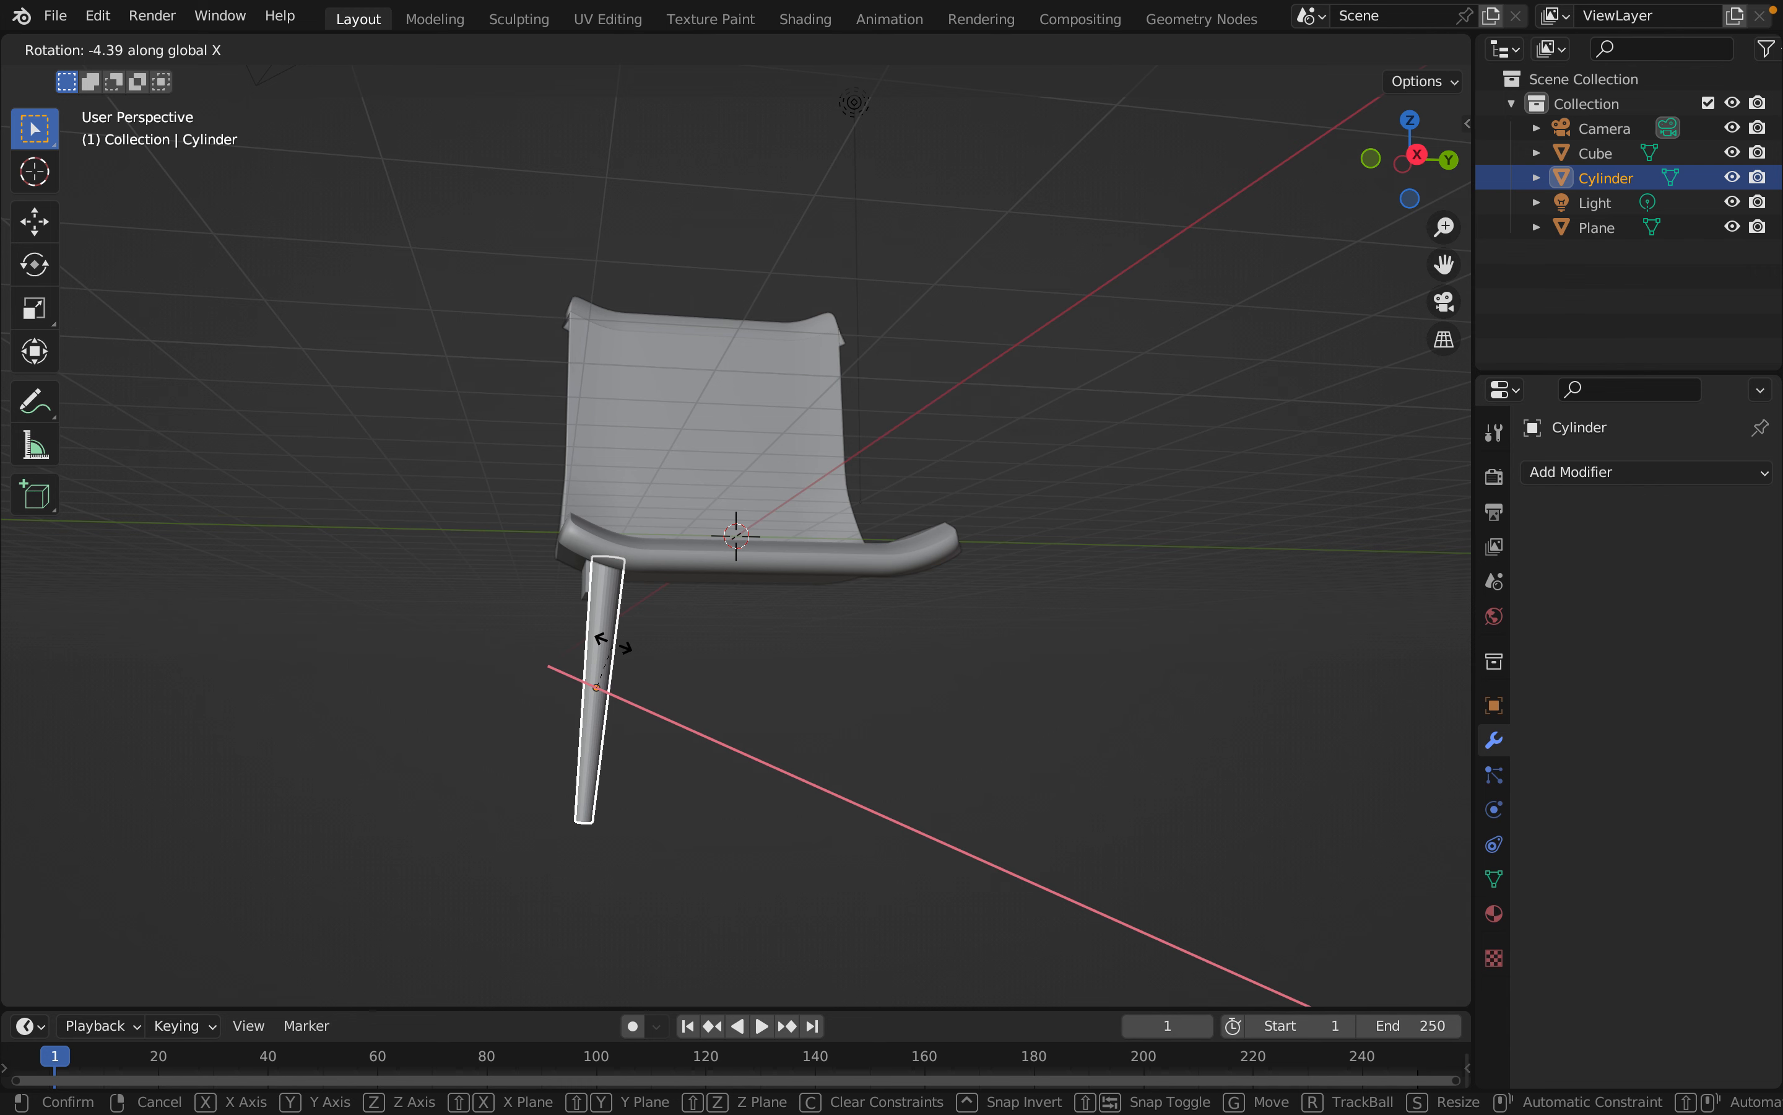
{"action": "left_click", "coordinate": [613, 643]}
{"action": "left_click", "coordinate": [494, 748]}
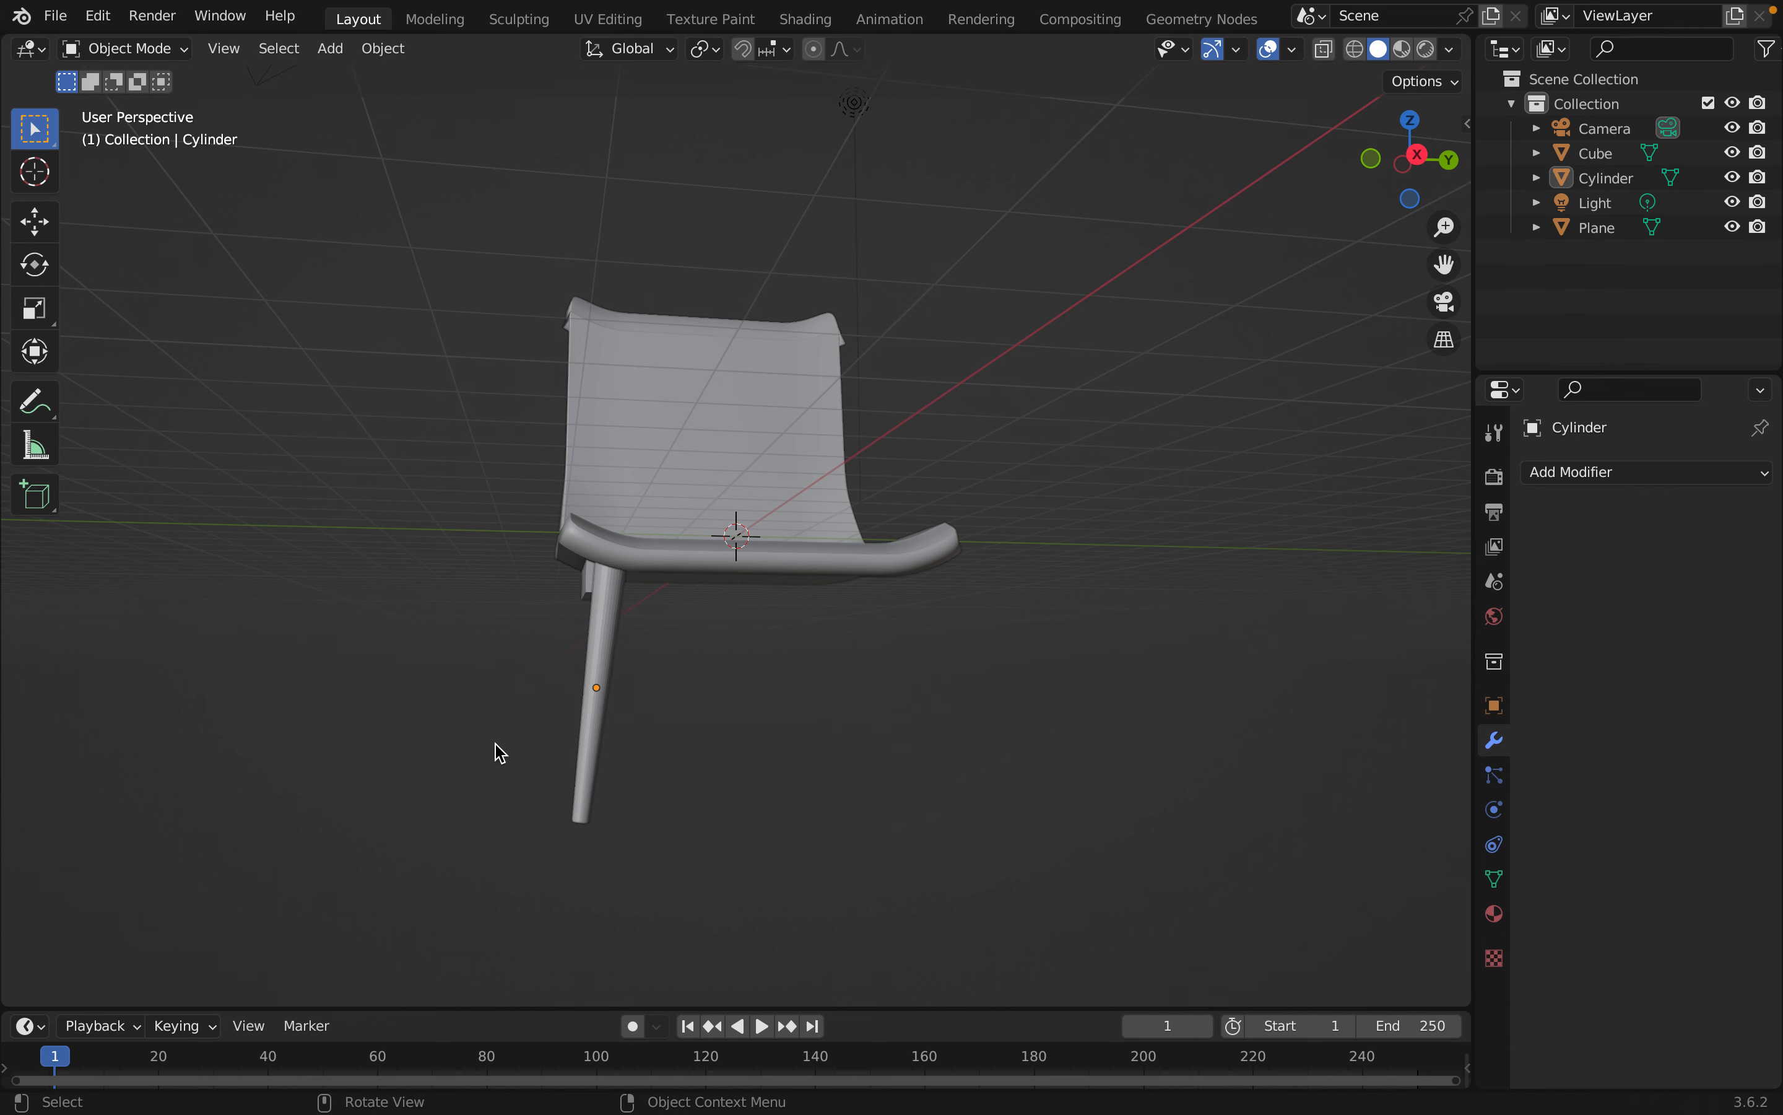
Move the splayed leg about 0.1 m along negative global Y beneath the seat
{"action": "middle_click_drag", "start_coordinate": [494, 748], "coordinate": [620, 732]}
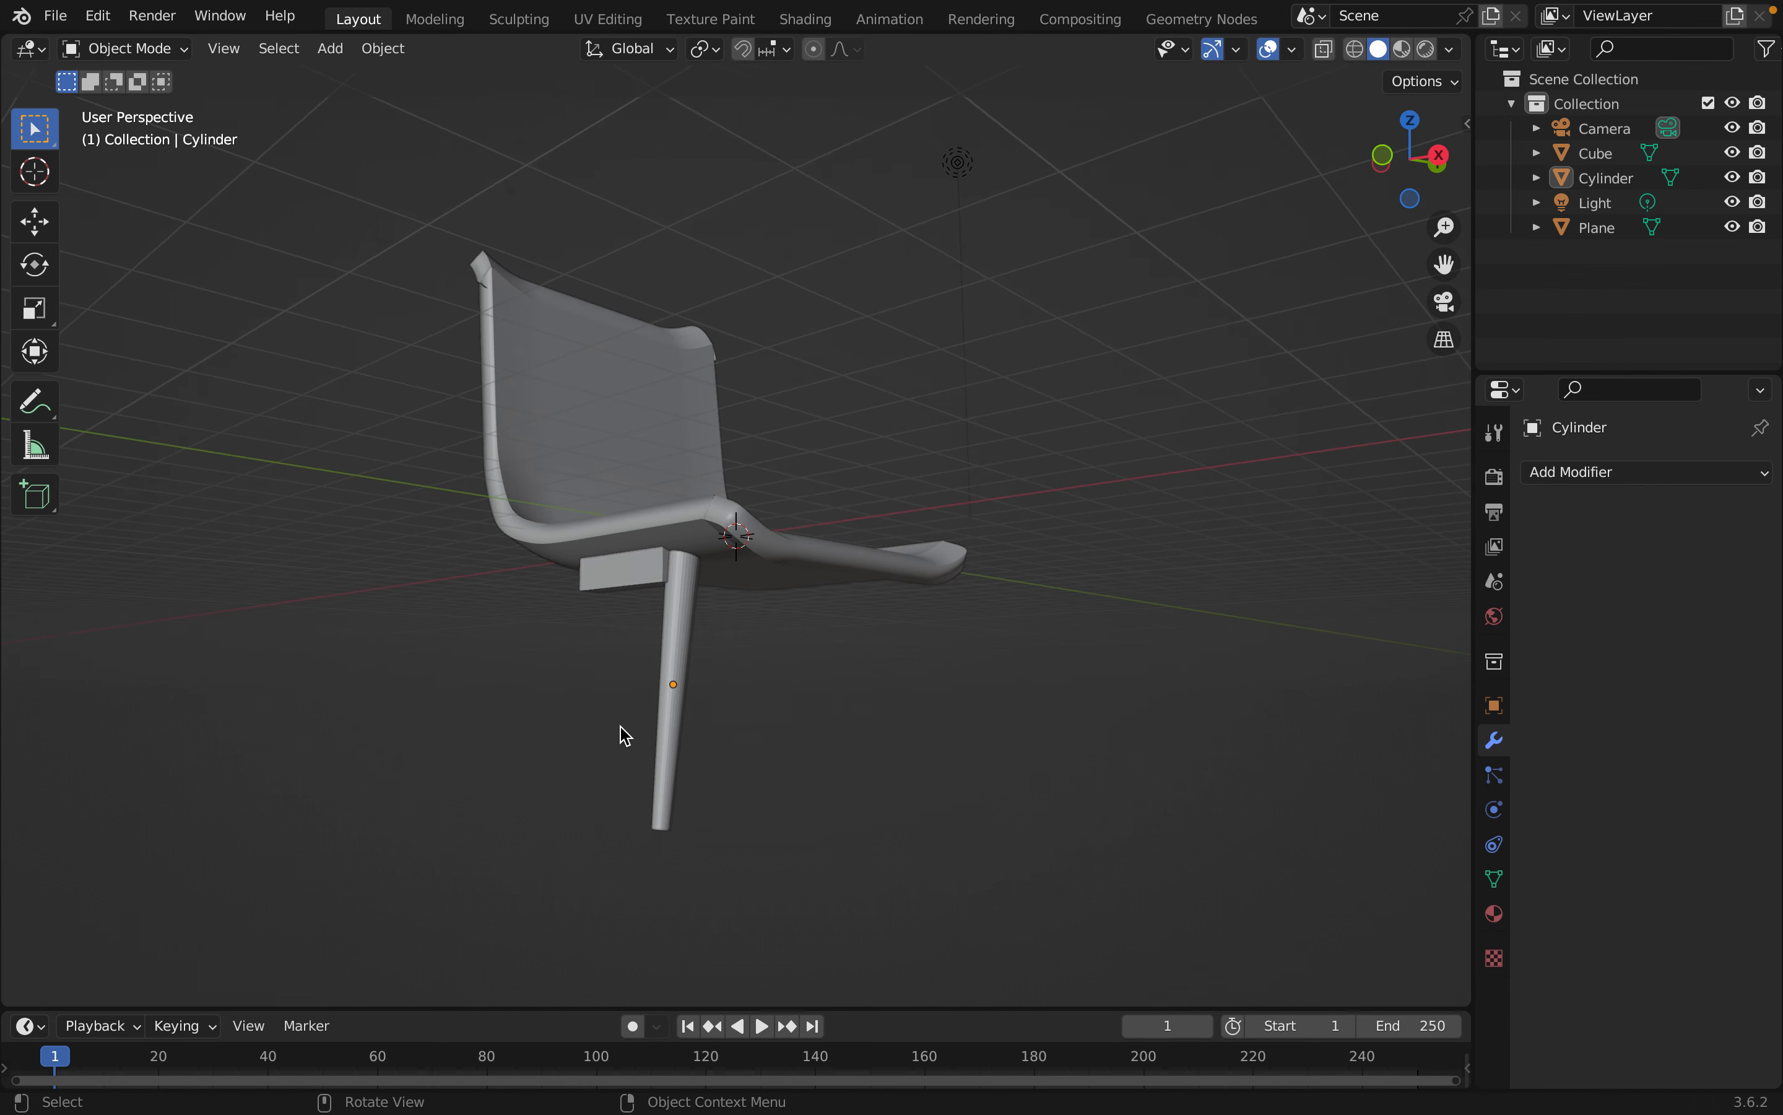
{"action": "left_click", "coordinate": [684, 618]}
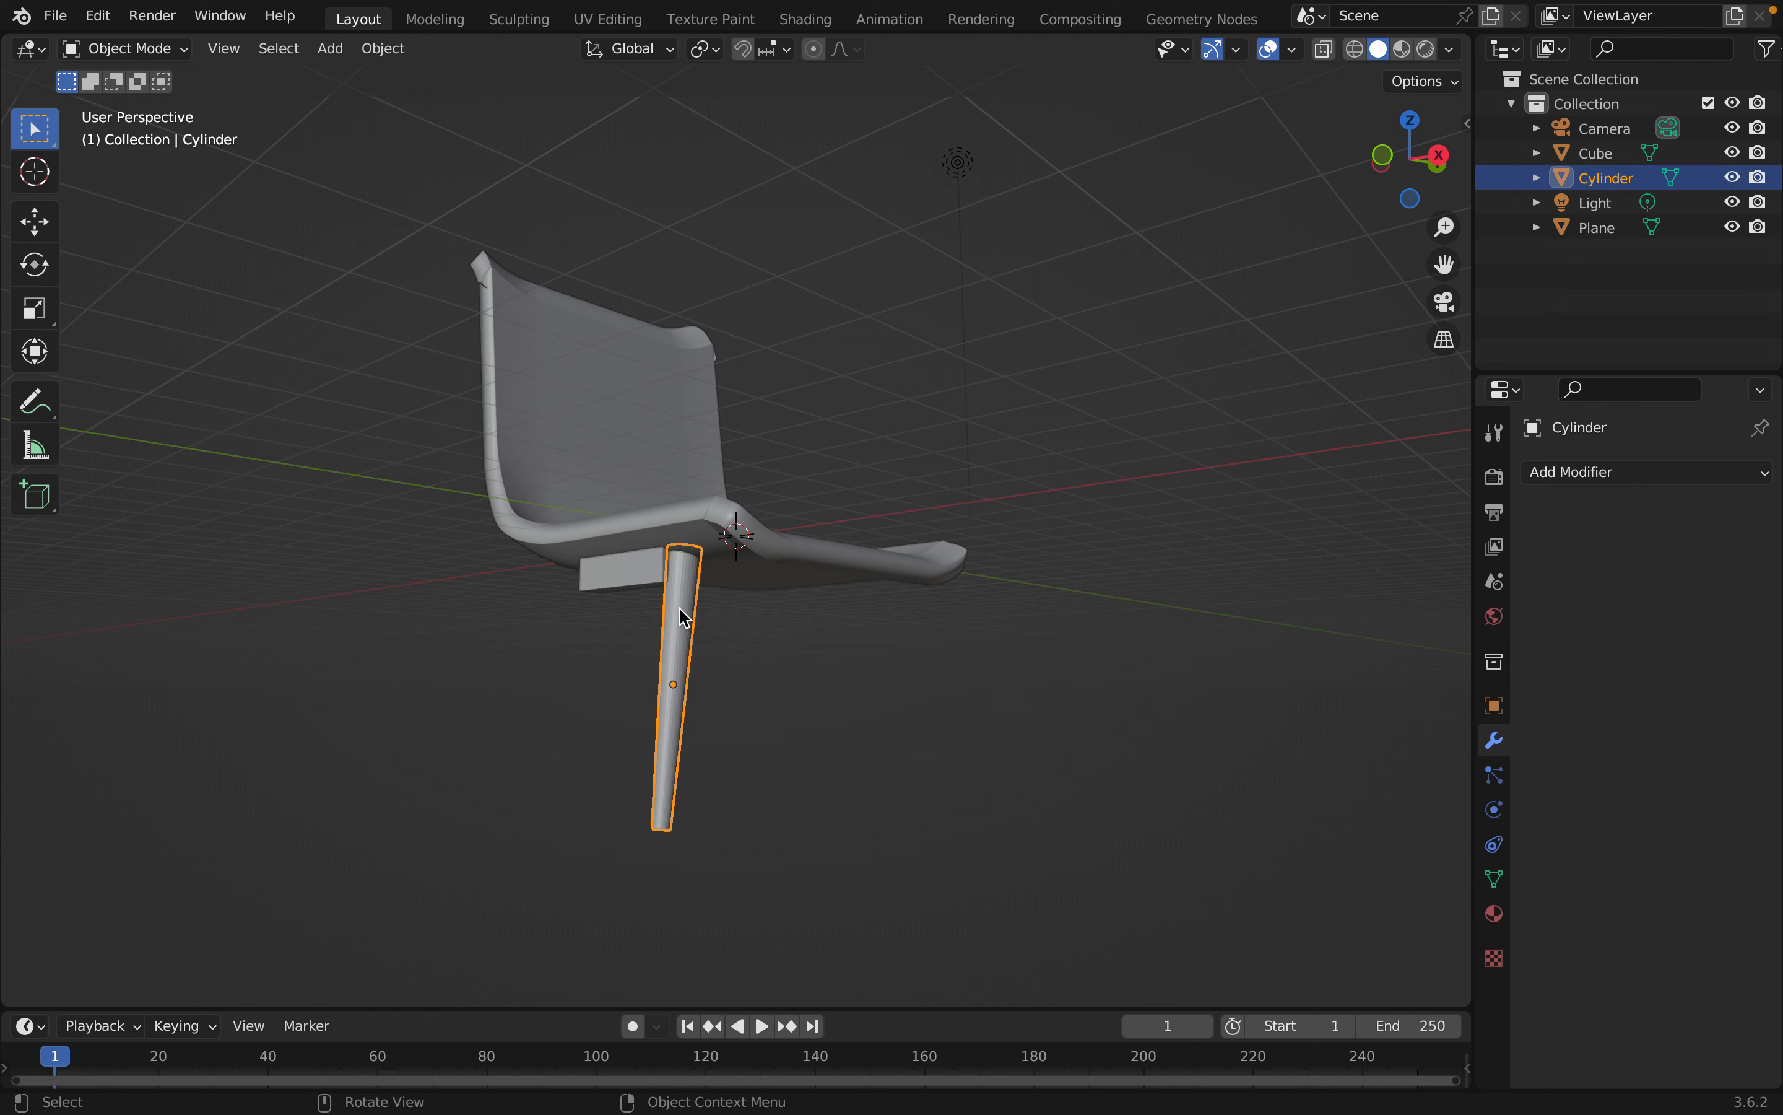
{"action": "key", "text": "g"}
{"action": "key", "text": "x"}
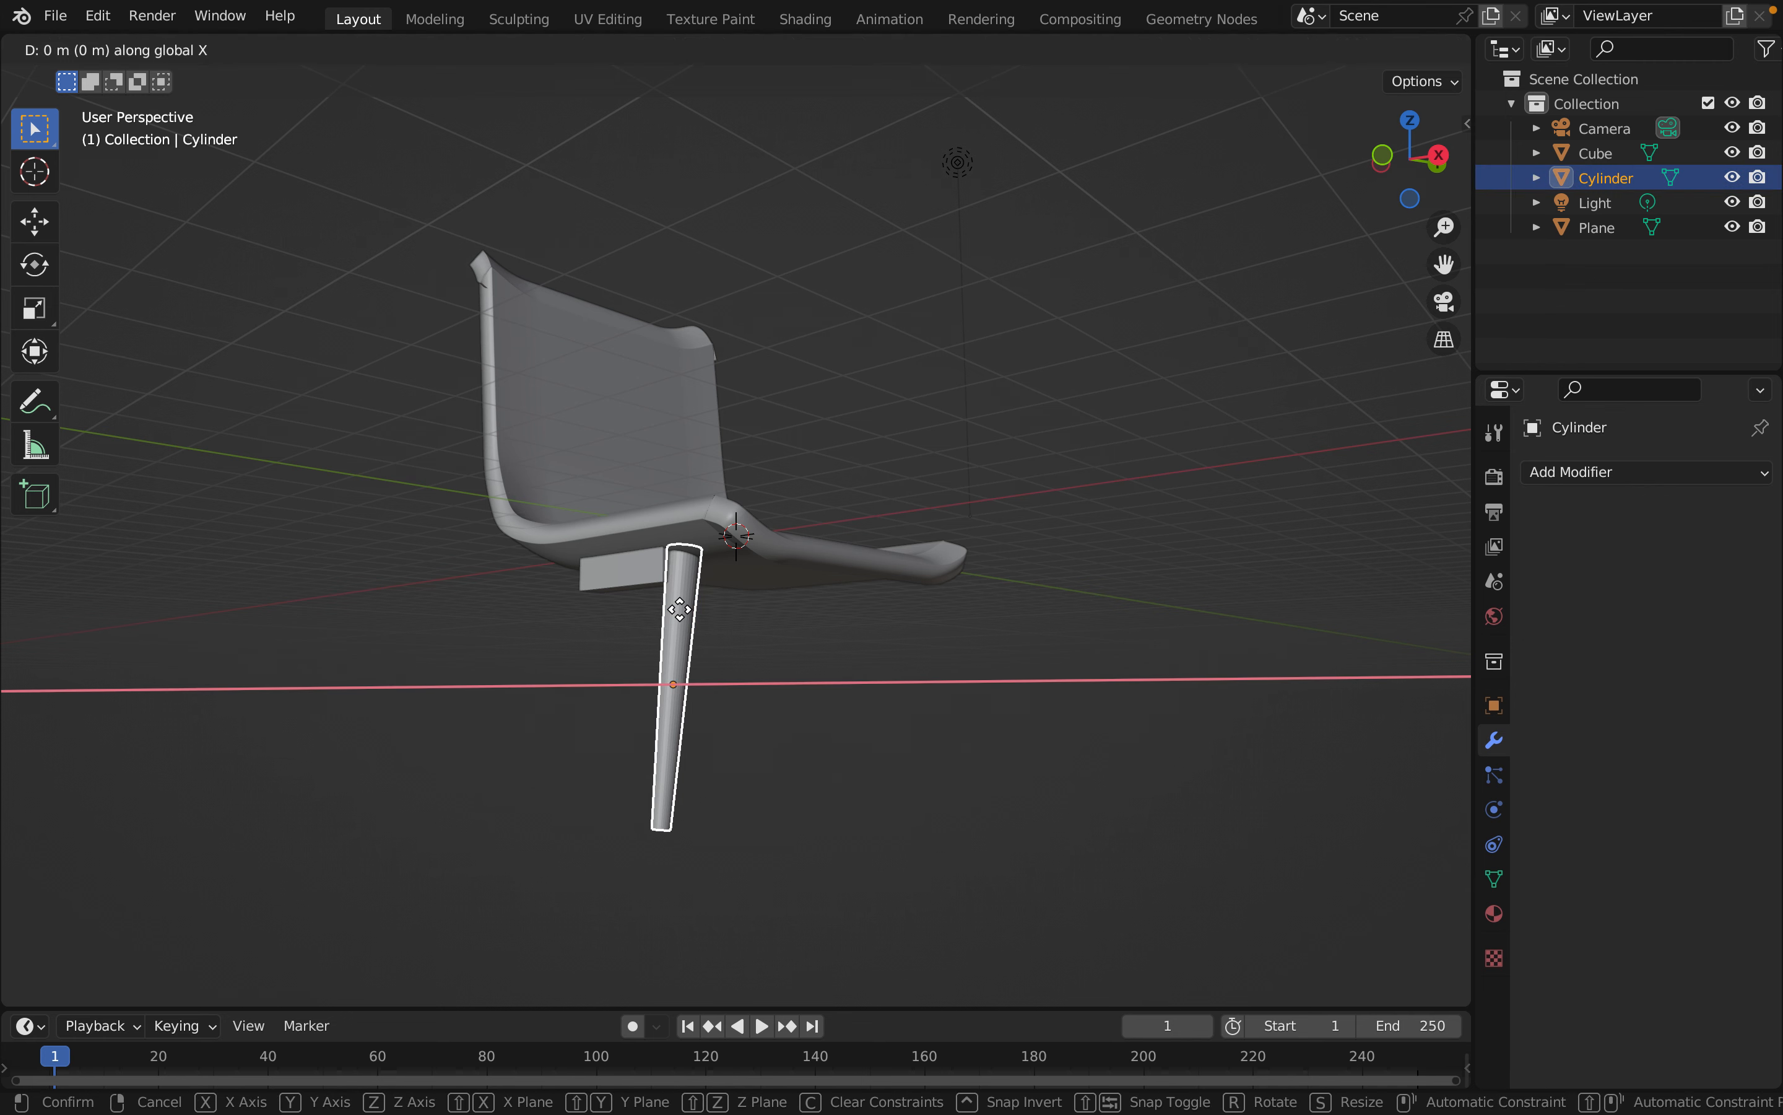
{"action": "left_click", "coordinate": [681, 612]}
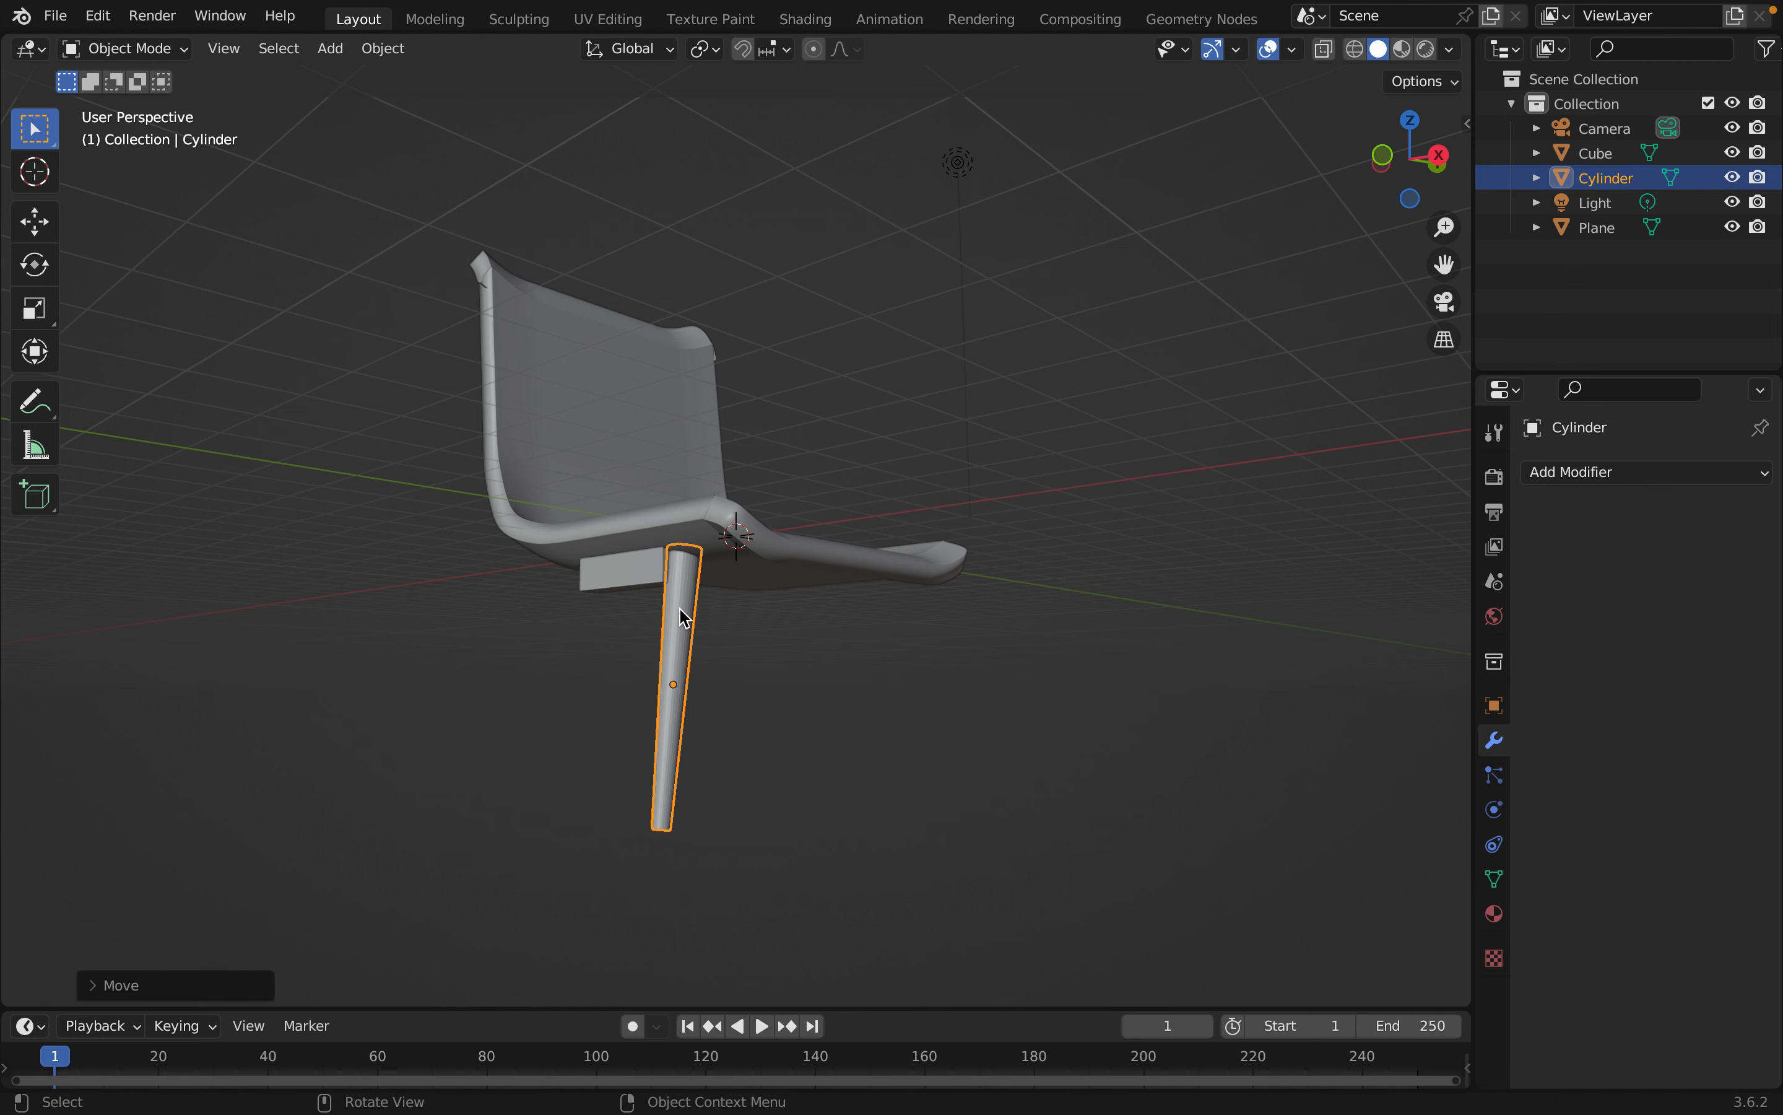
{"action": "key", "text": "g"}
{"action": "key", "text": "y"}
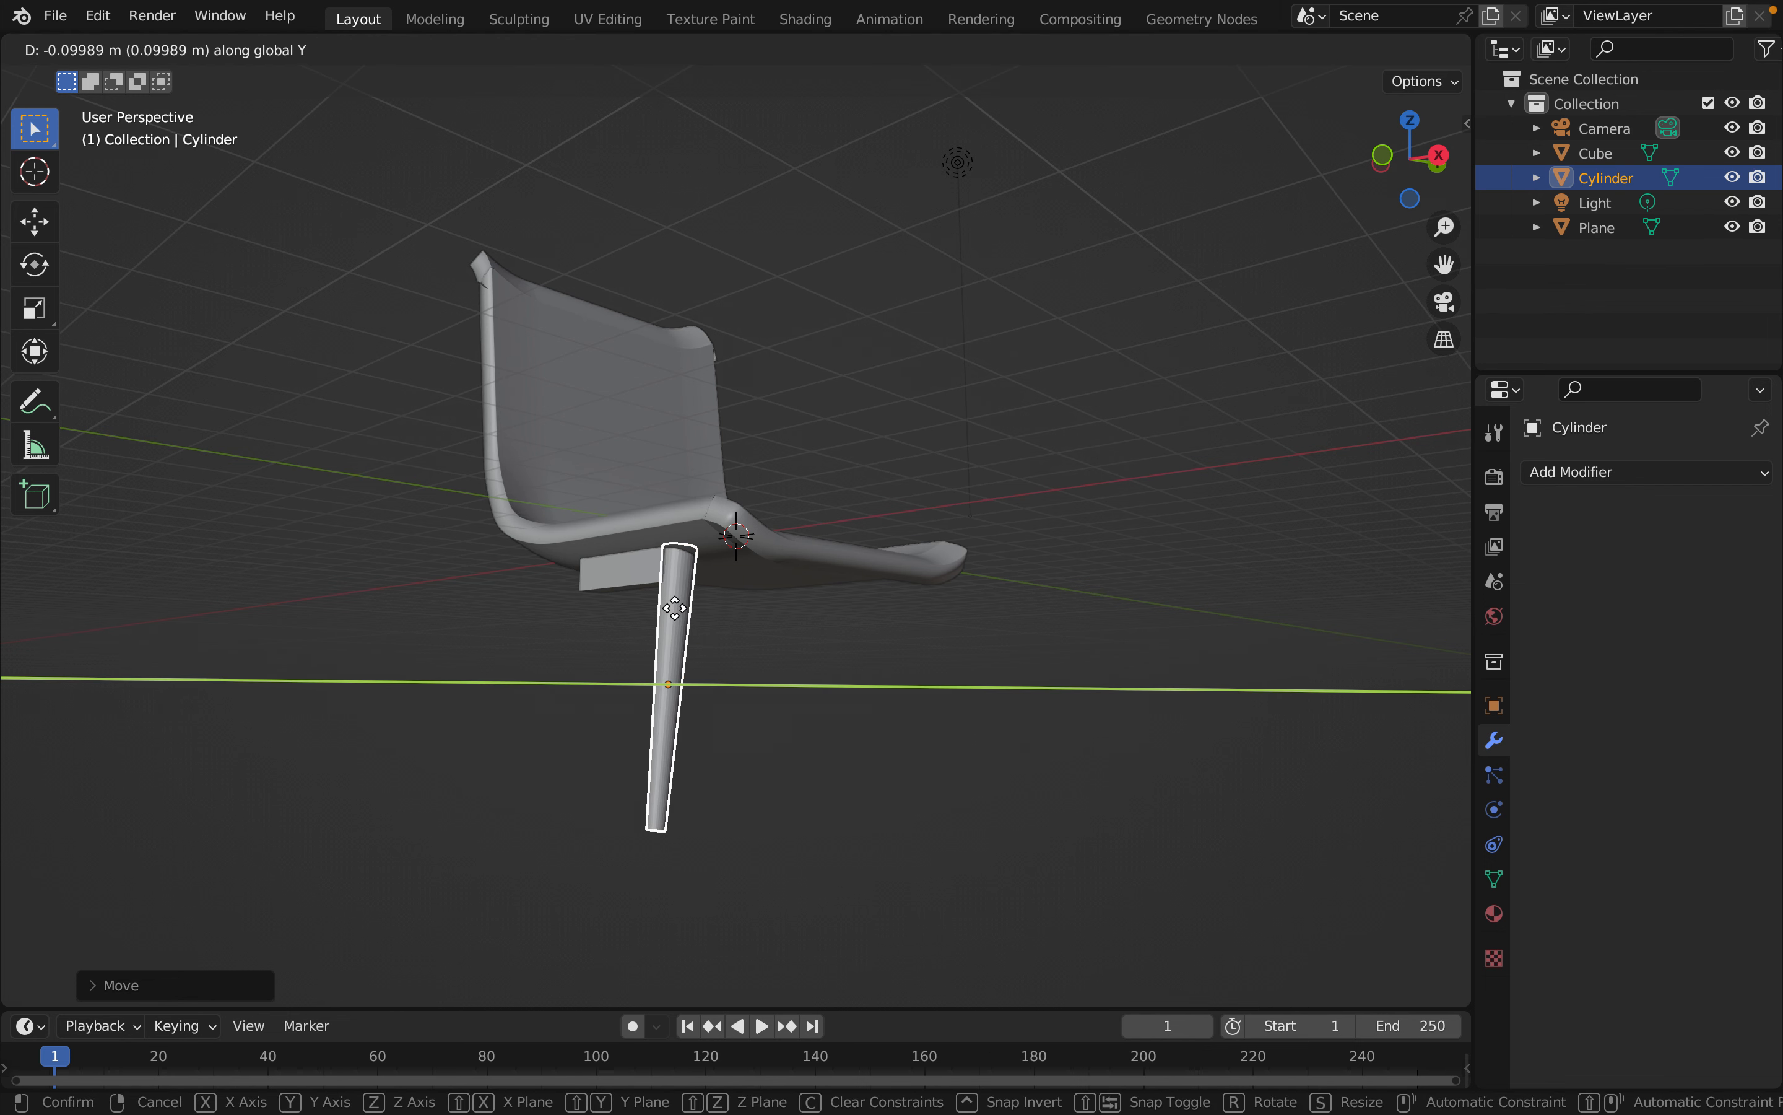
{"action": "left_click", "coordinate": [681, 612]}
{"action": "left_click", "coordinate": [551, 746]}
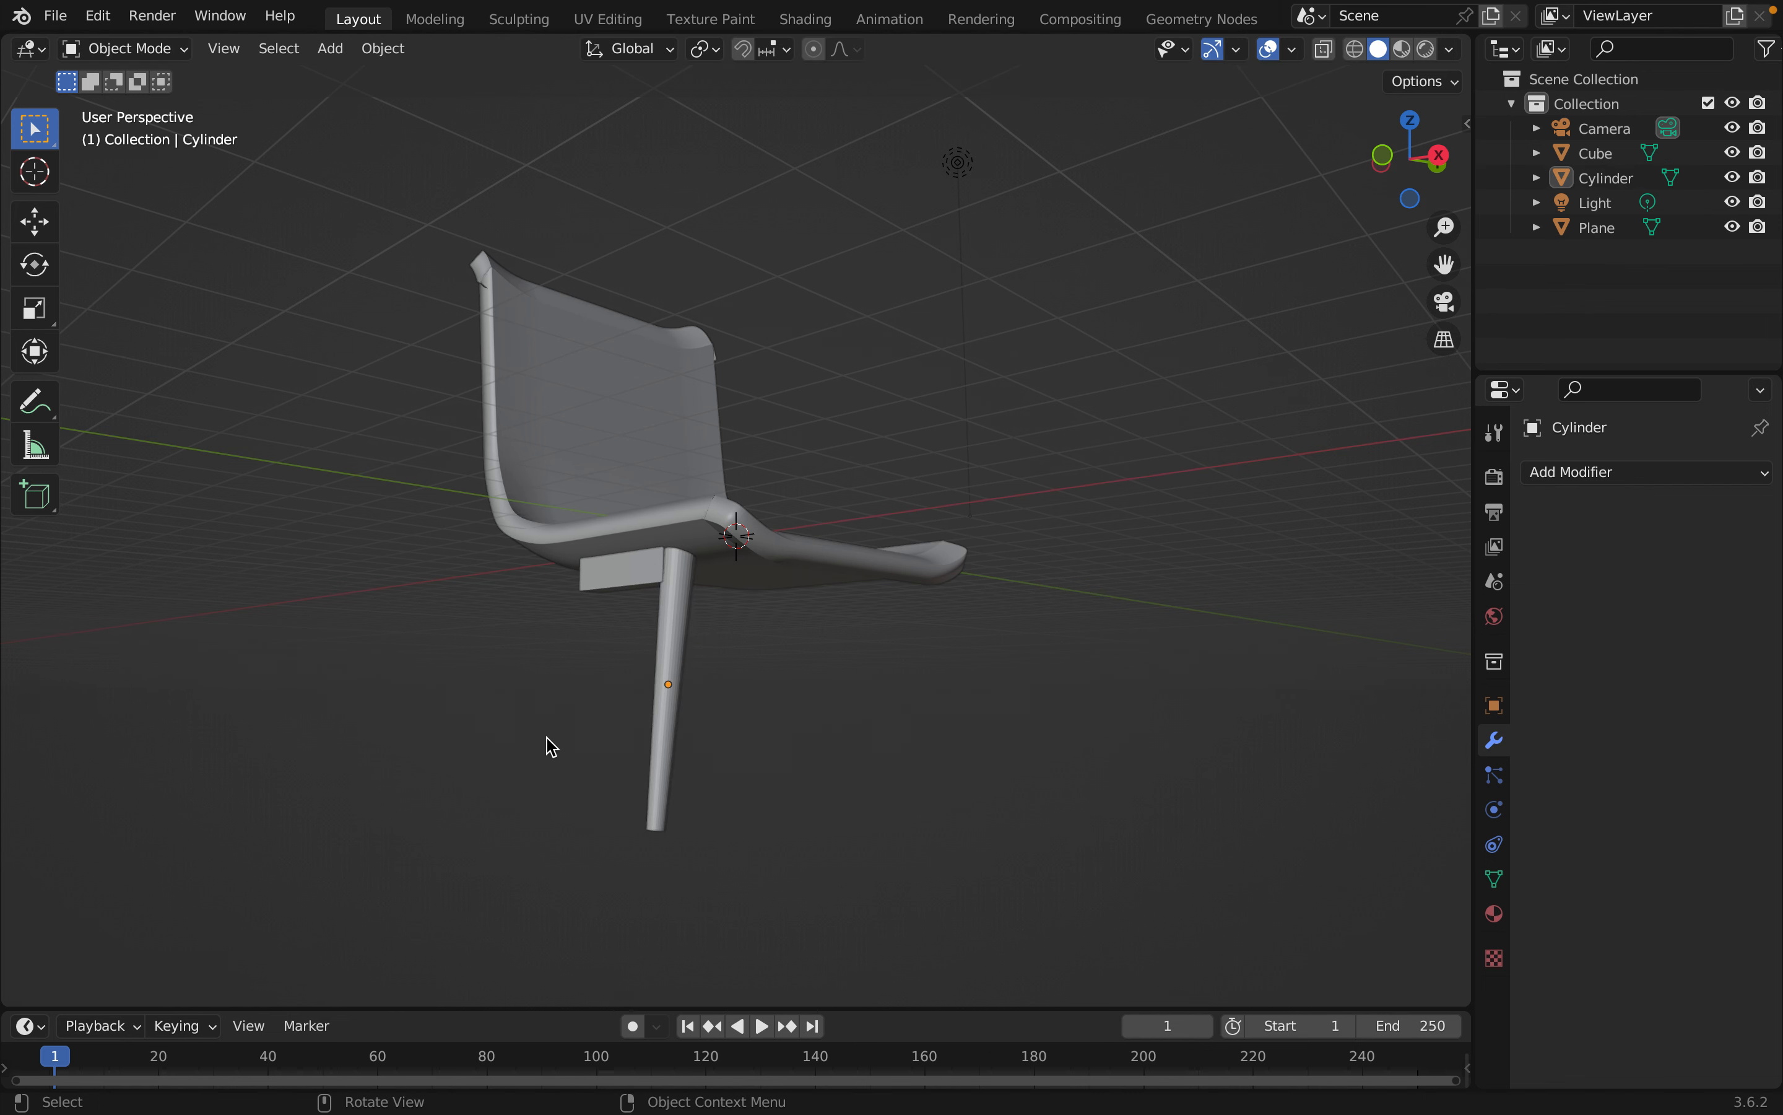
In bottom view, nudge the leg slightly outward along global Y to line it up with the support block
{"action": "scroll", "coordinate": [546, 736], "scroll_direction": "up", "scroll_amount": 2}
{"action": "middle_click_drag", "start_coordinate": [500, 834], "coordinate": [619, 487]}
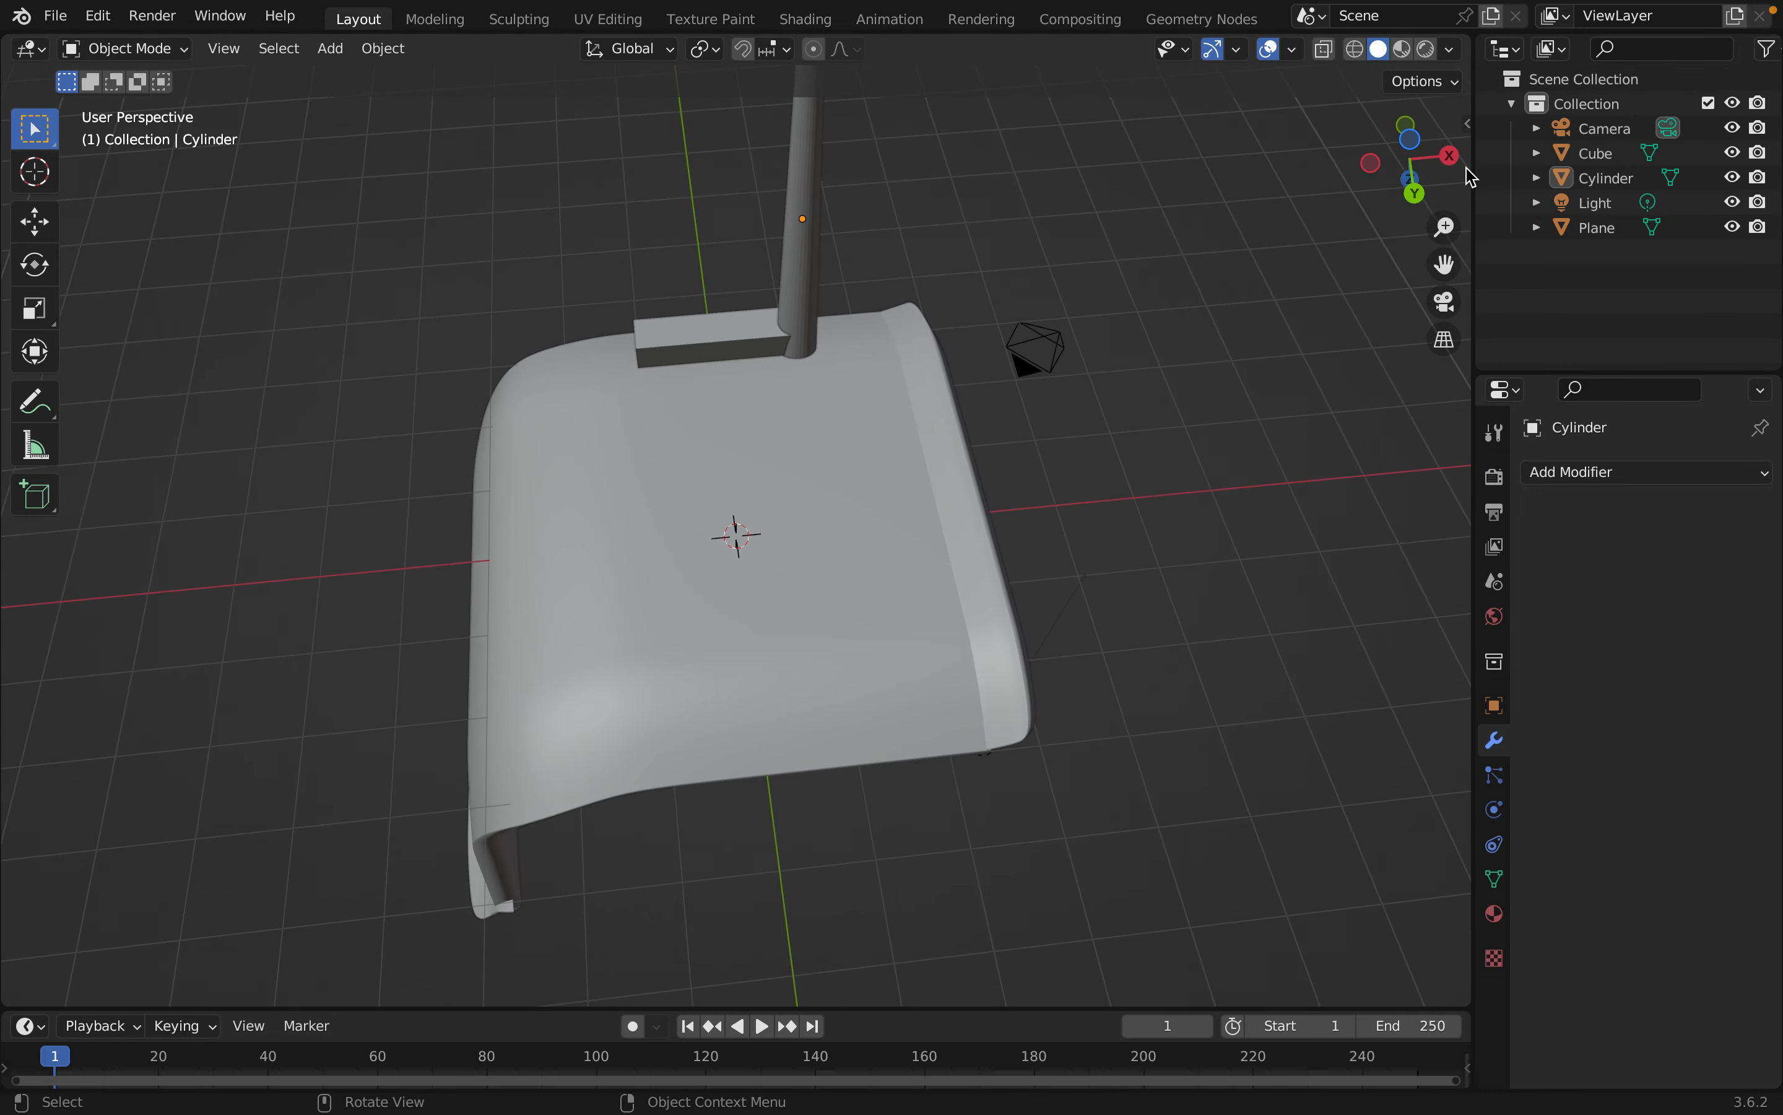
{"action": "left_click", "coordinate": [1414, 135]}
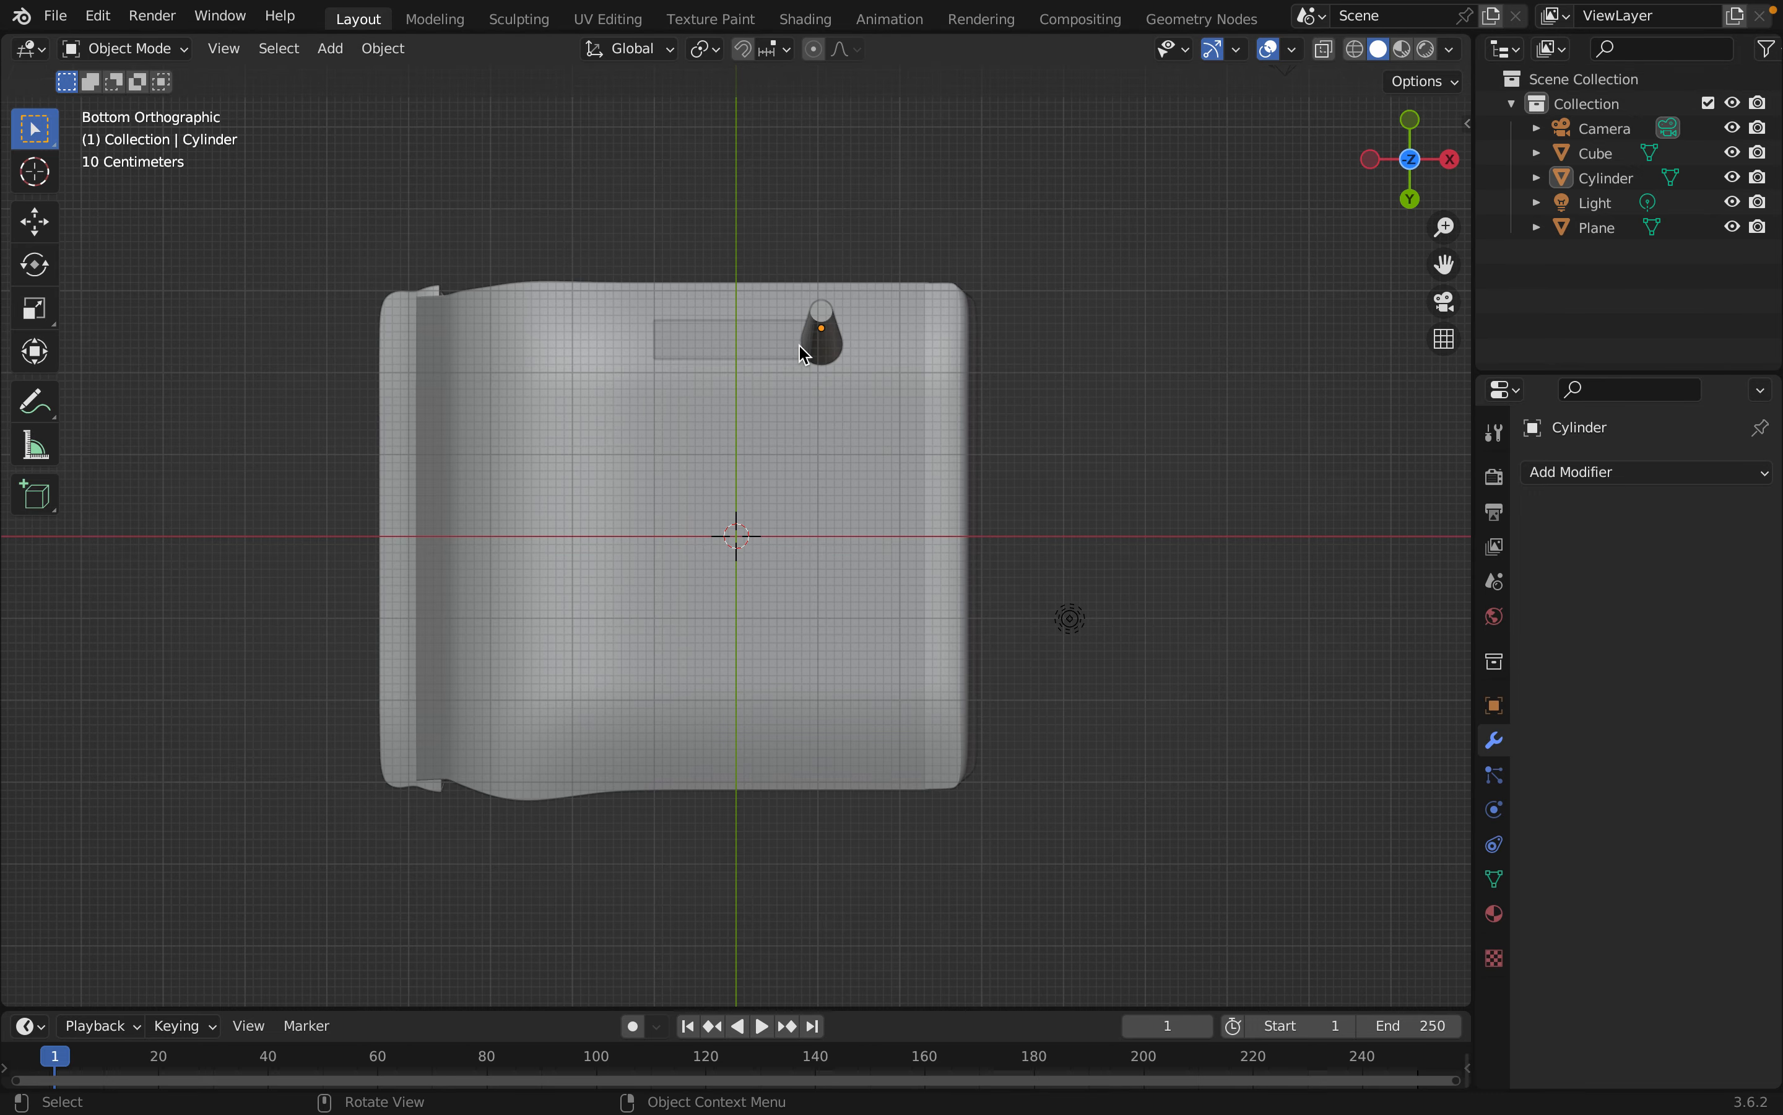
{"action": "left_click", "coordinate": [822, 350]}
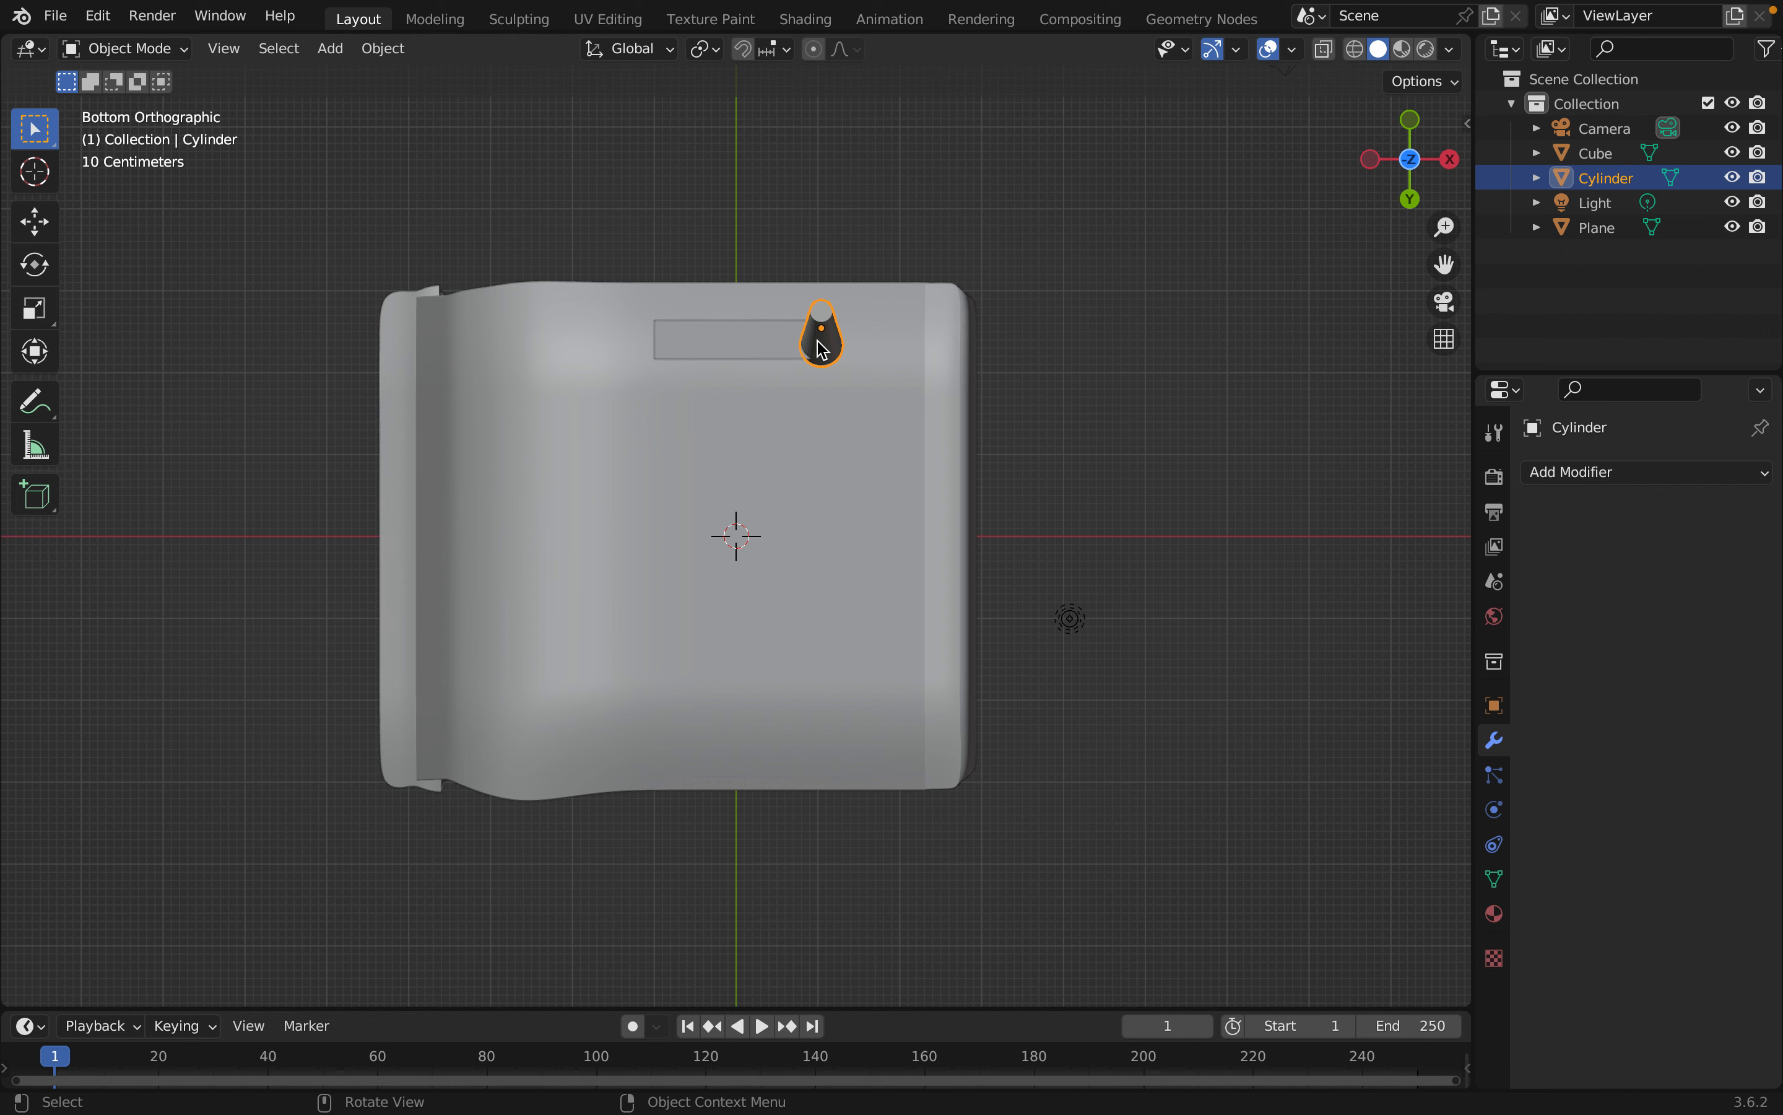
{"action": "key", "text": "g"}
{"action": "key", "text": "y"}
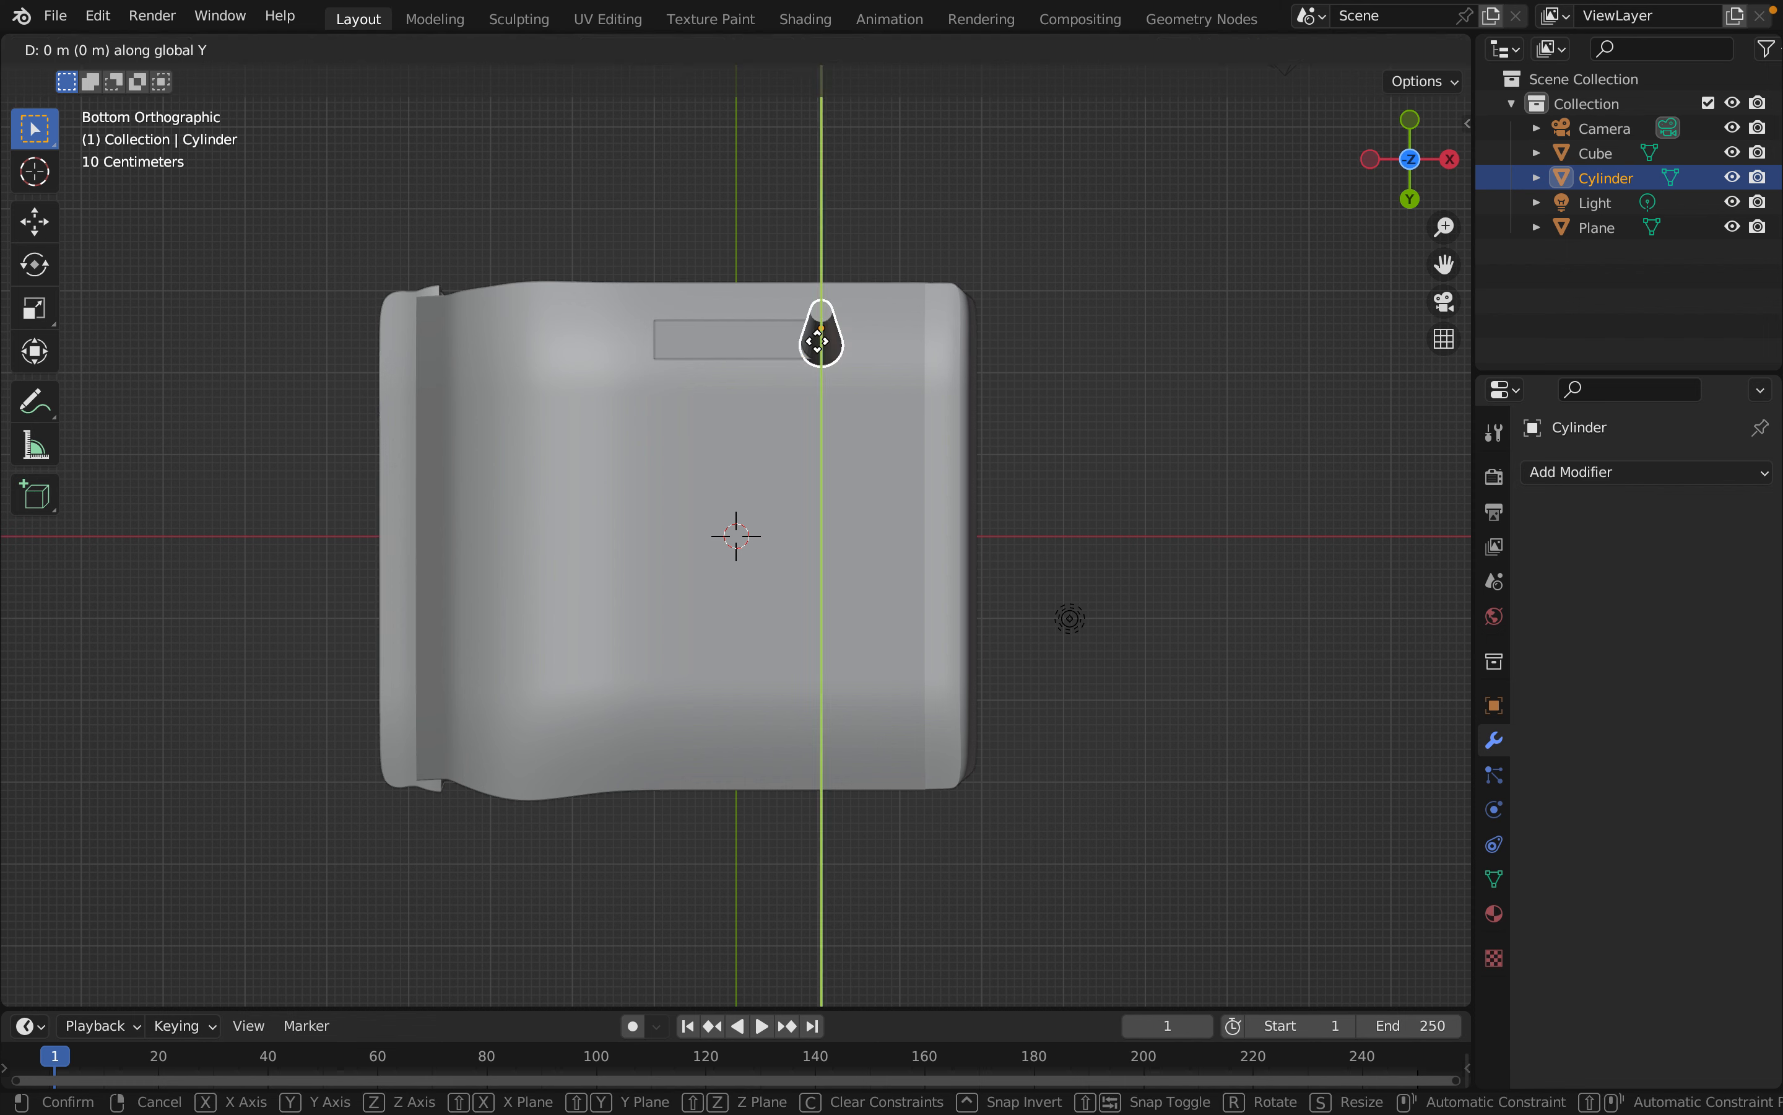
{"action": "left_click", "coordinate": [818, 335]}
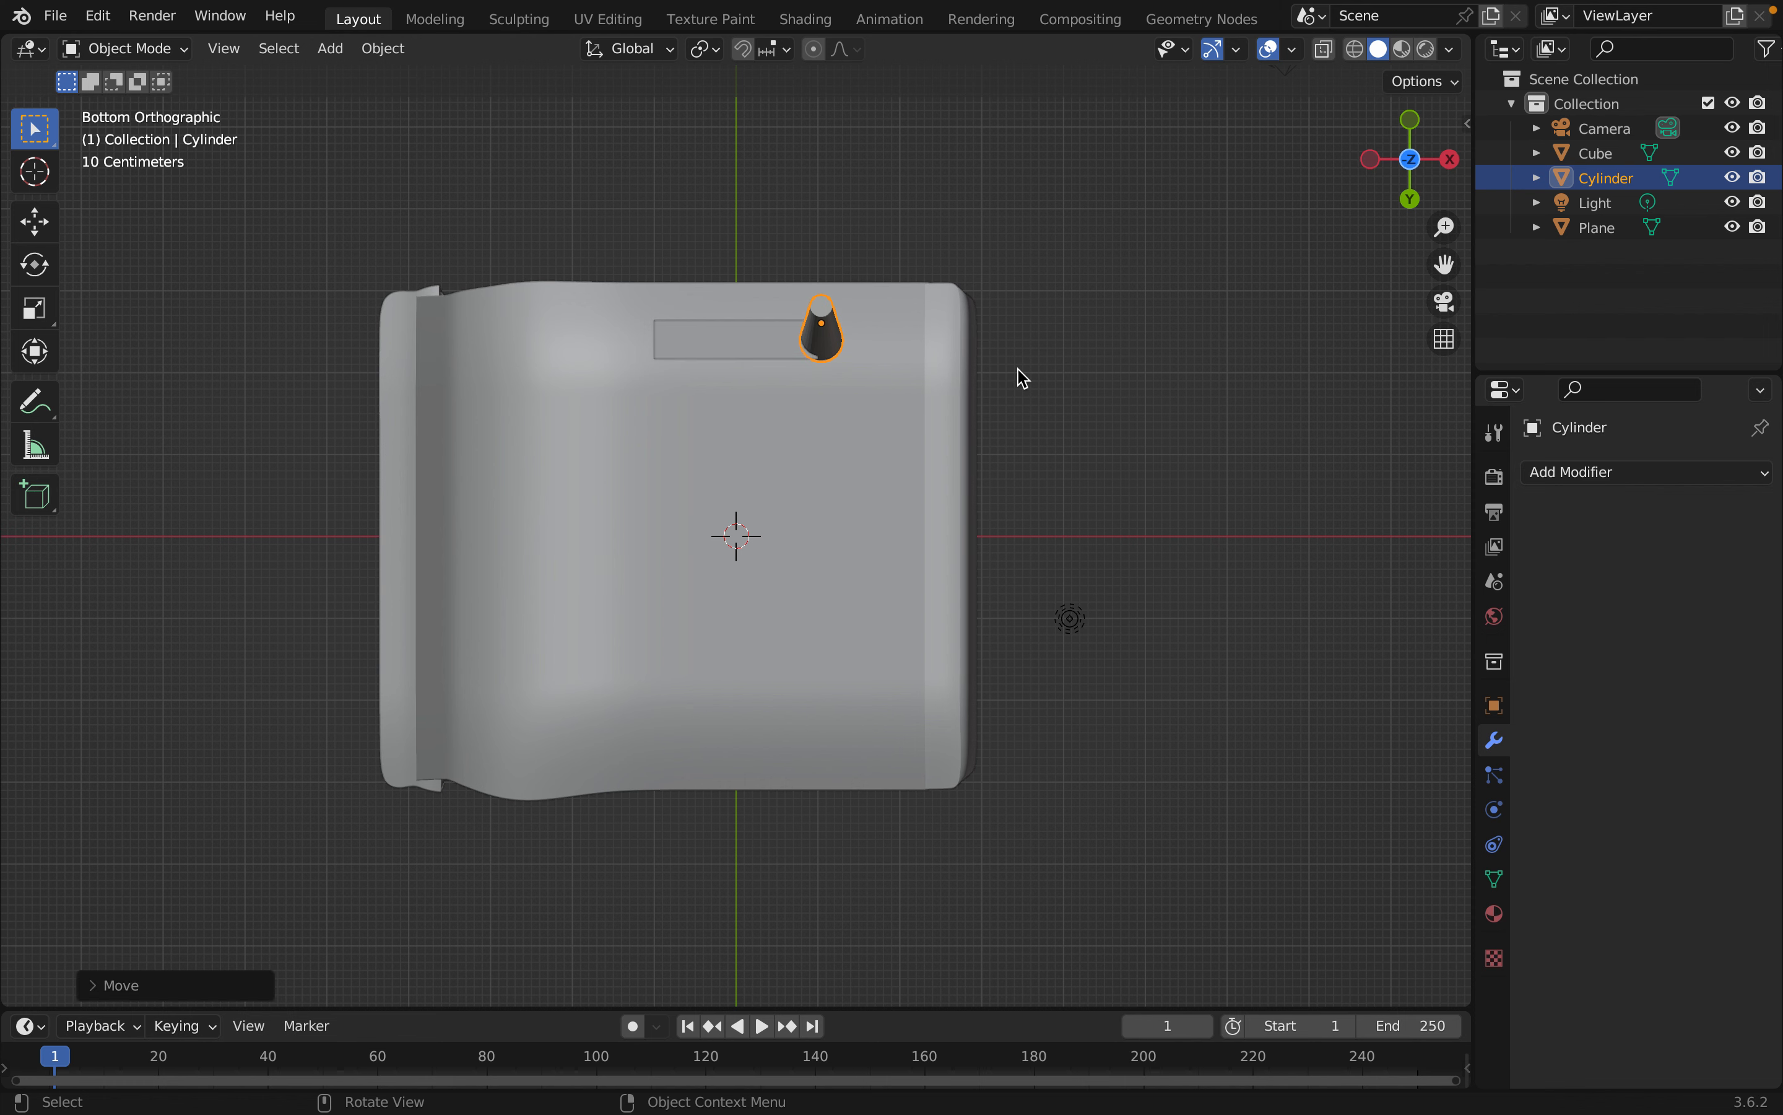
{"action": "left_click", "coordinate": [1043, 378]}
{"action": "middle_click_drag", "start_coordinate": [1042, 378], "coordinate": [725, 681]}
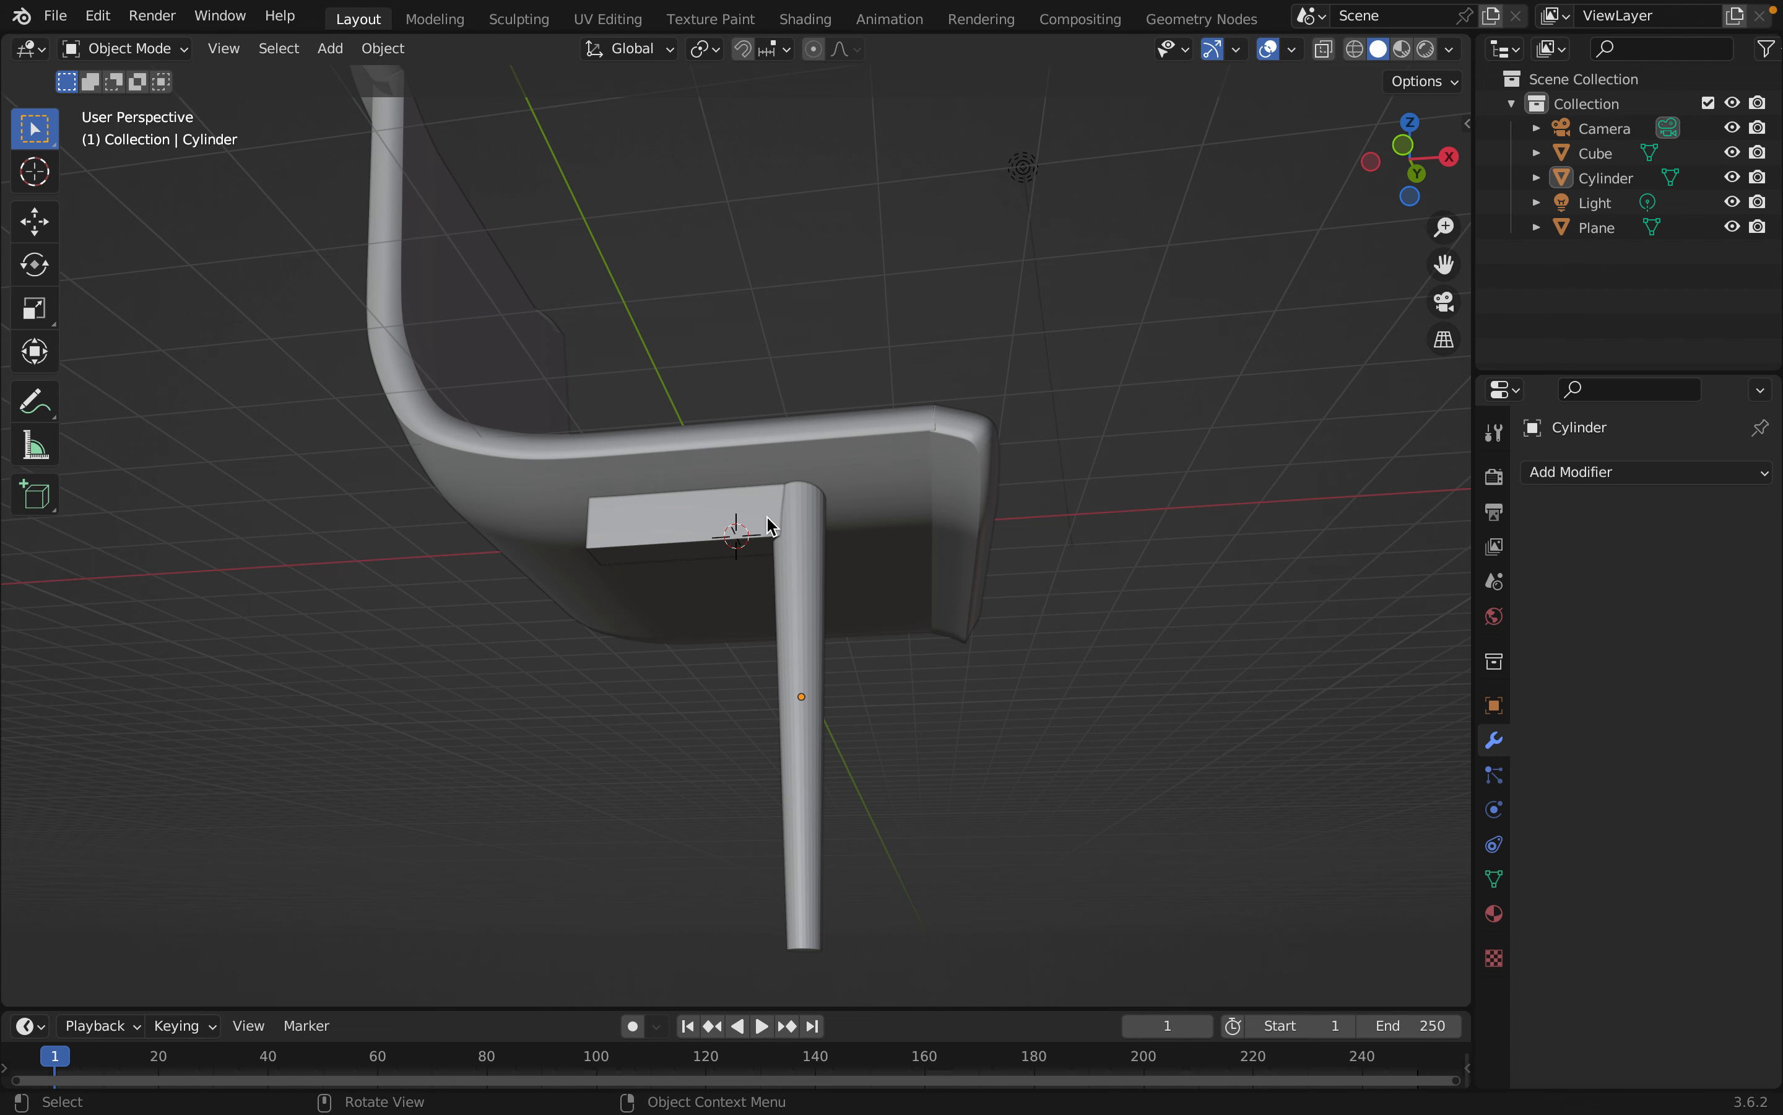
{"action": "middle_click_drag", "start_coordinate": [1178, 693], "coordinate": [938, 813]}
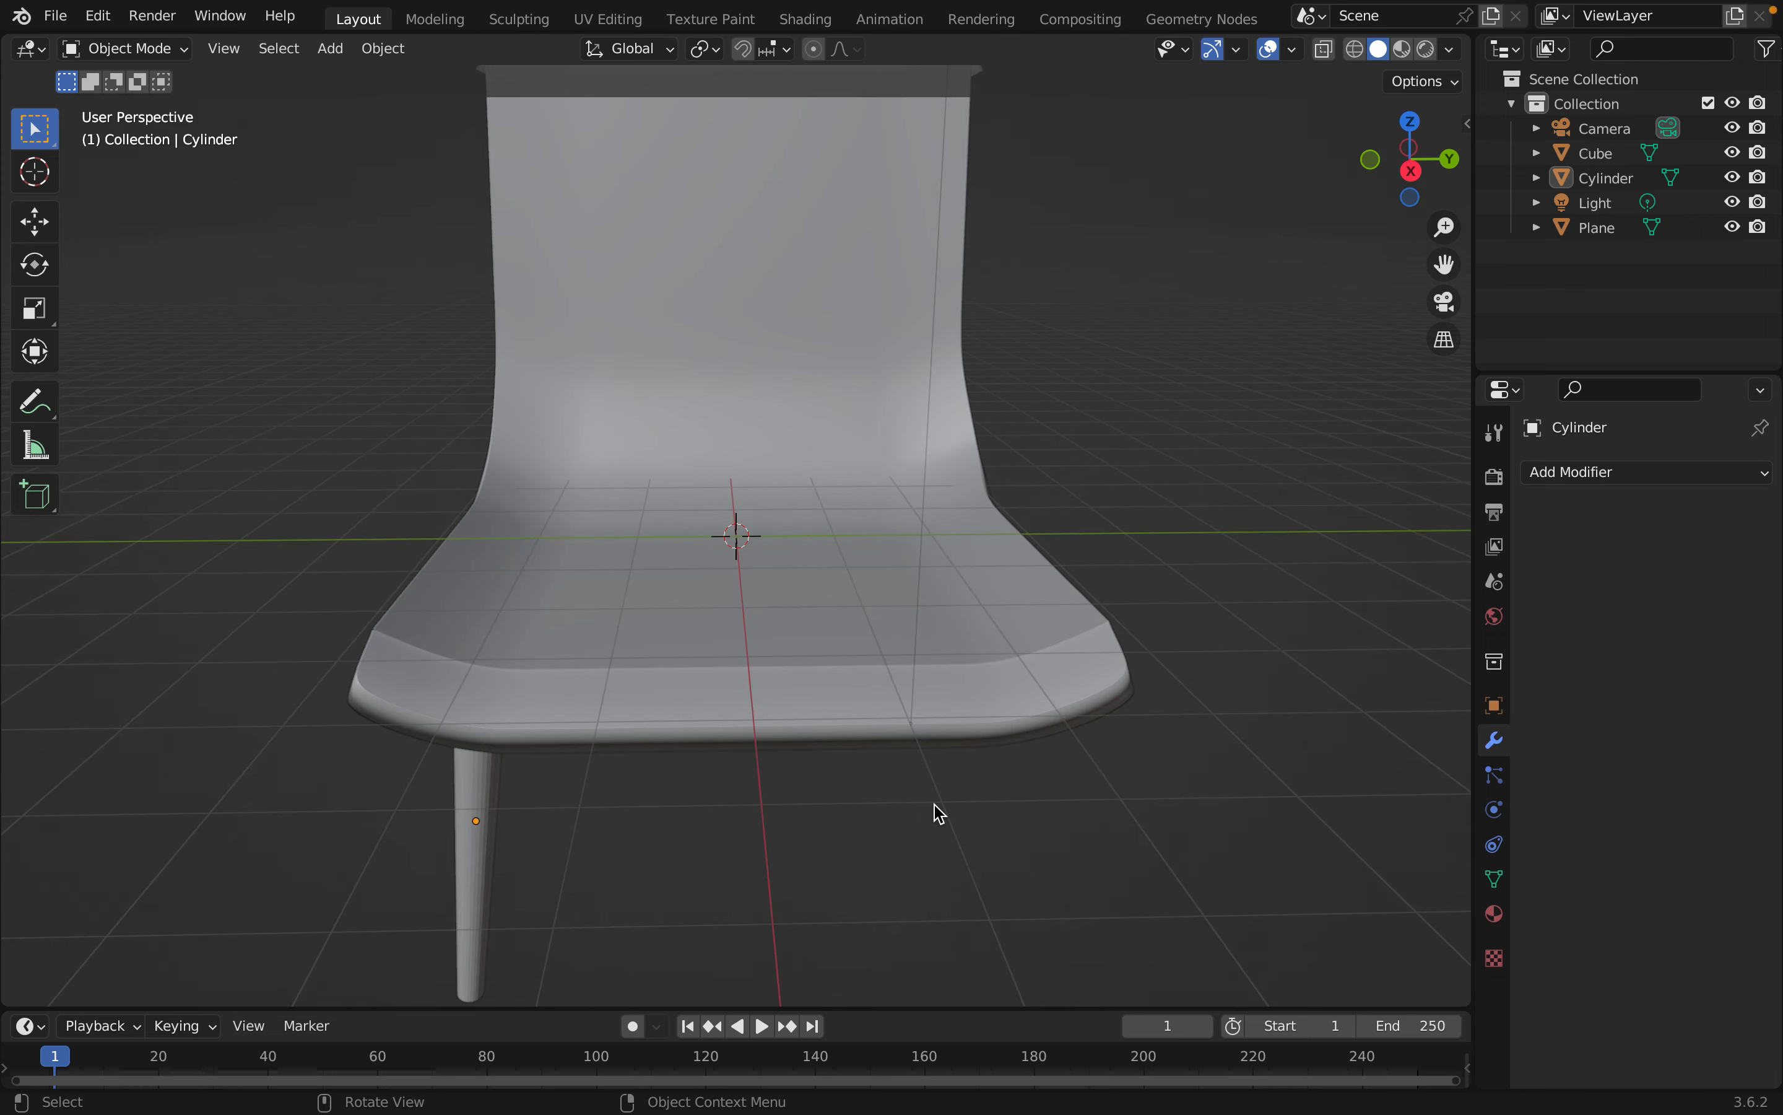
{"action": "scroll", "coordinate": [935, 812], "scroll_direction": "down", "scroll_amount": 4}
{"action": "middle_click_drag", "start_coordinate": [789, 829], "coordinate": [935, 813]}
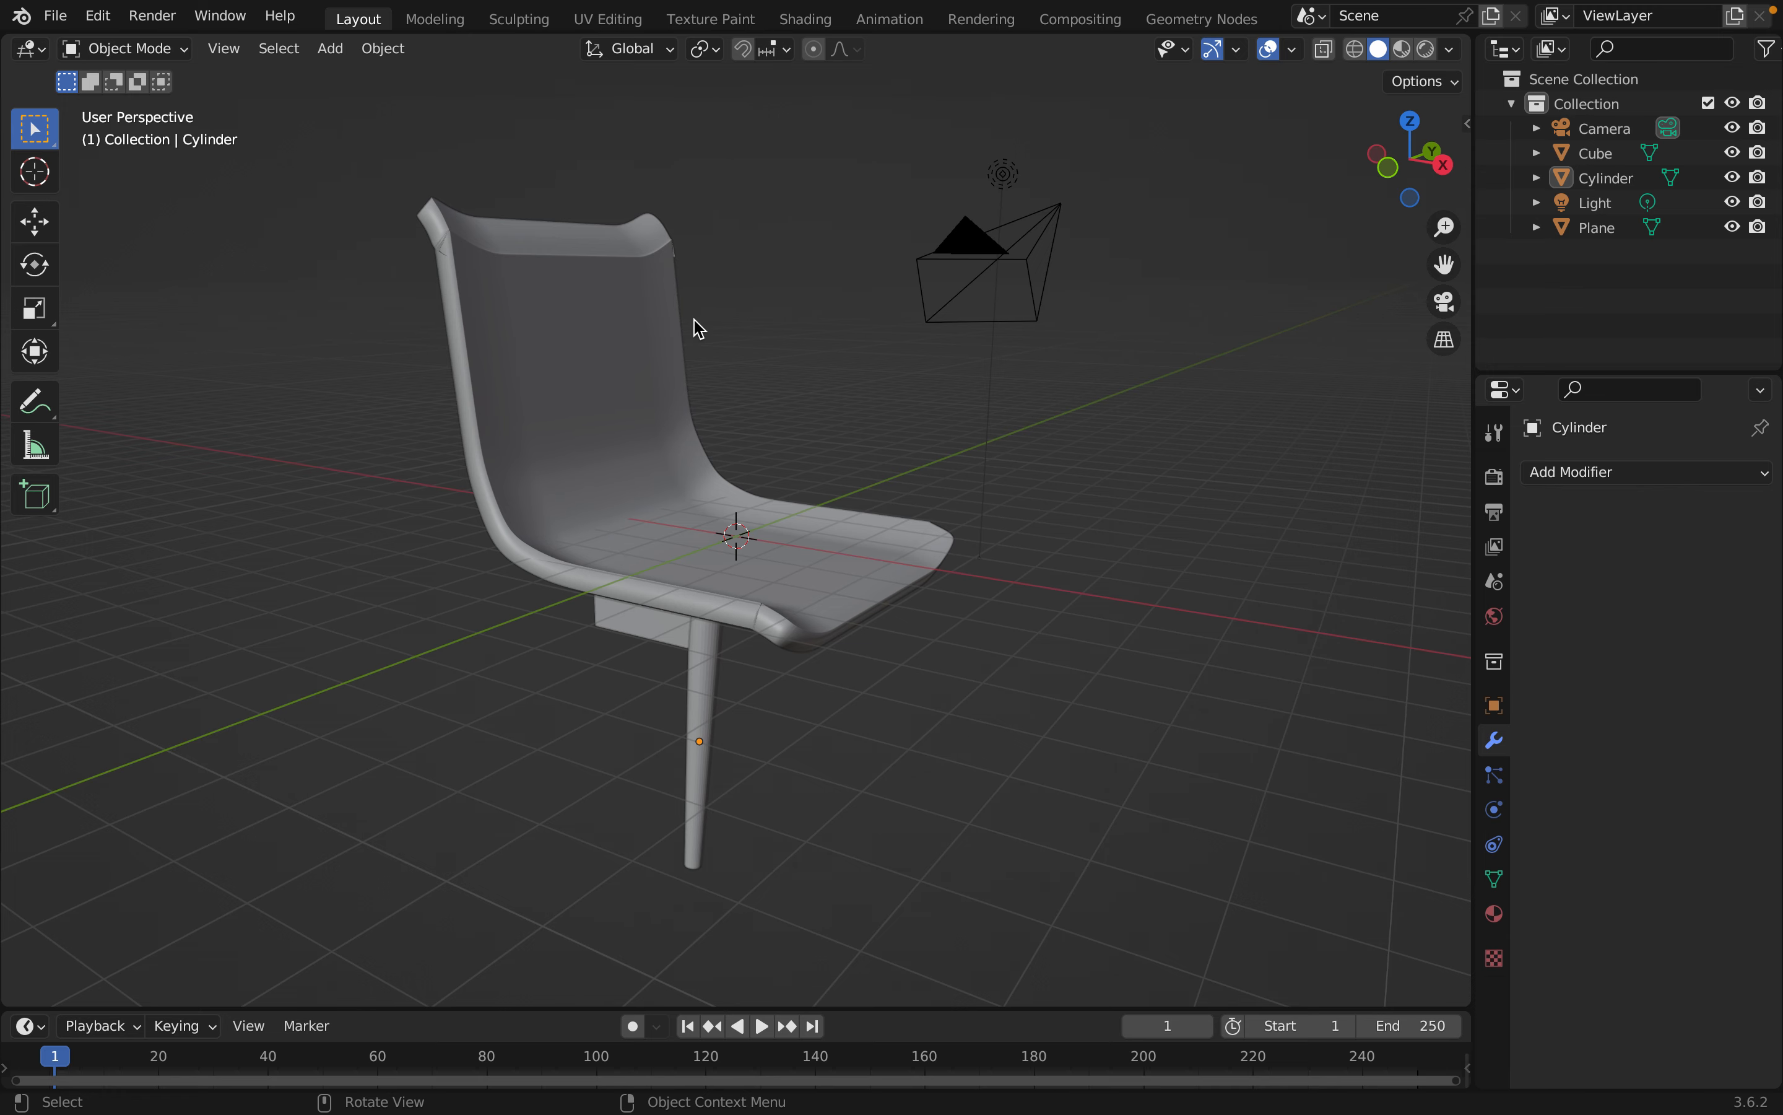
Switch to the desktop and preview the light and dark wood texture images
{"action": "key", "text": "ctrl+Left"}
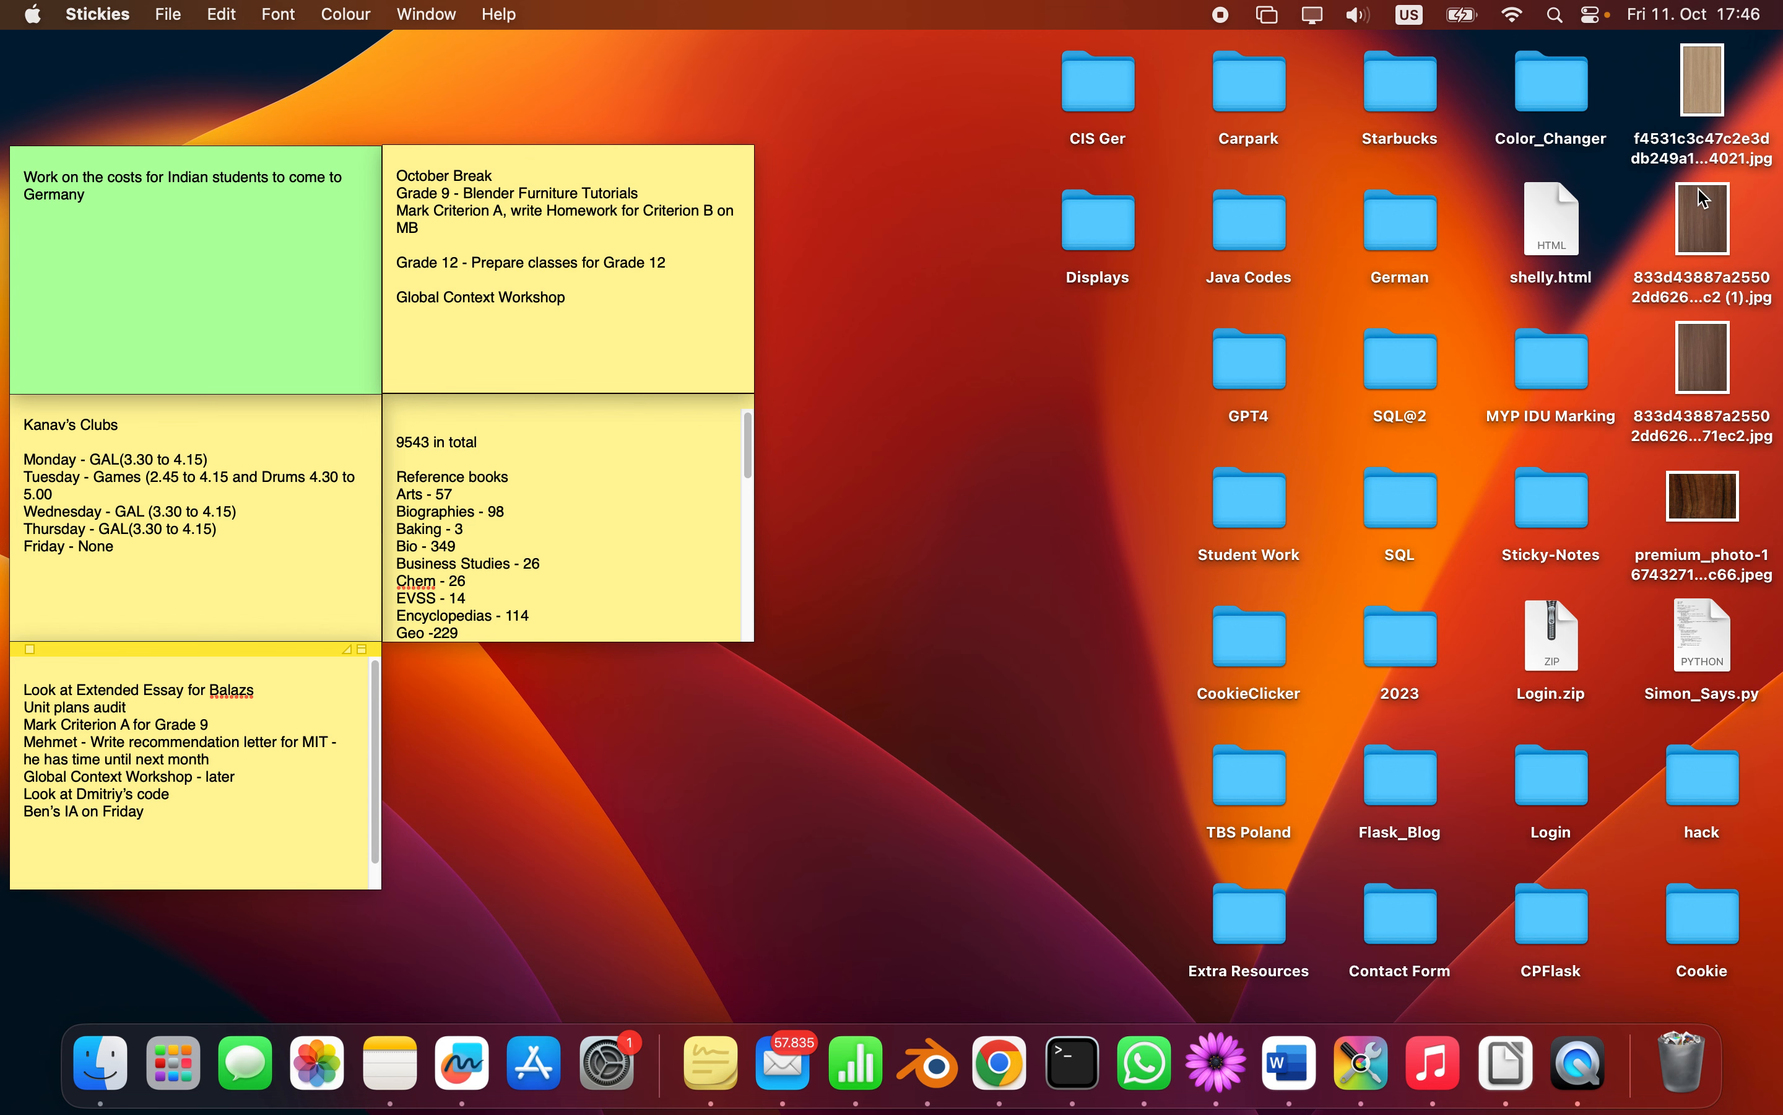
{"action": "double_click", "coordinate": [1706, 78]}
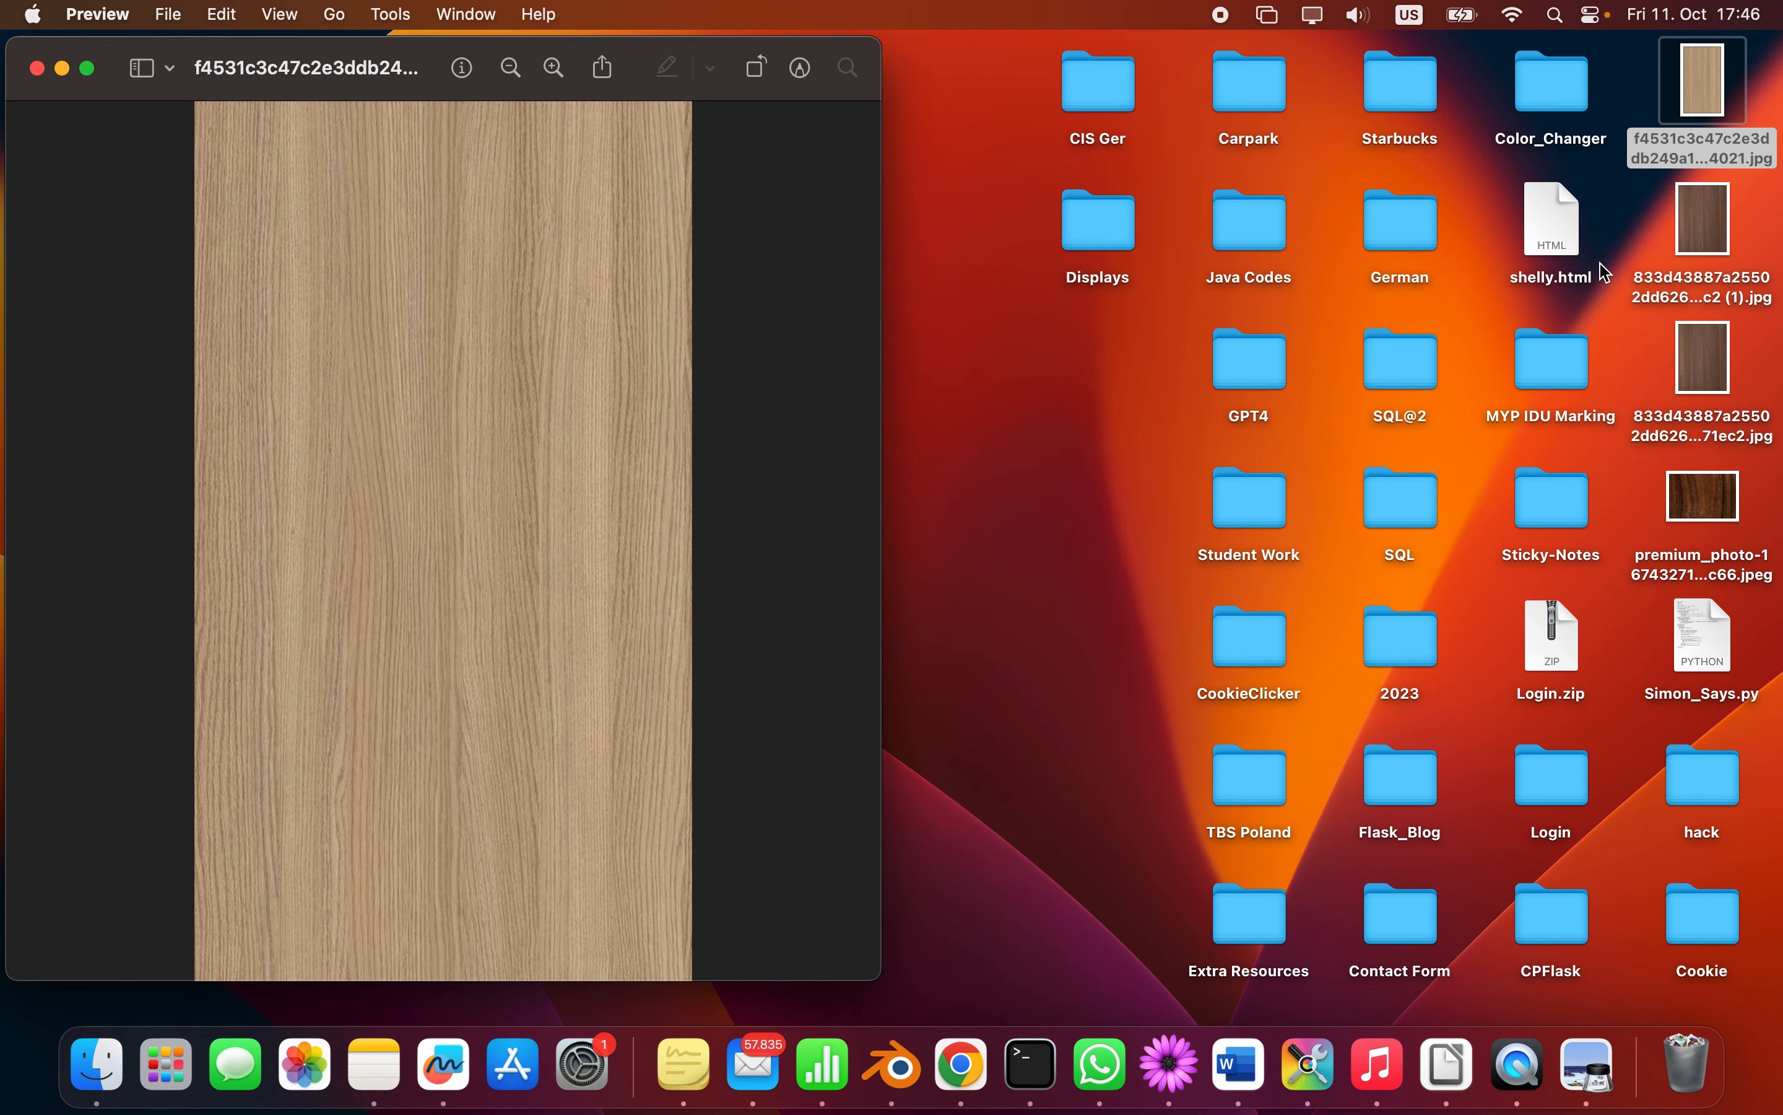
{"action": "double_click", "coordinate": [1707, 225]}
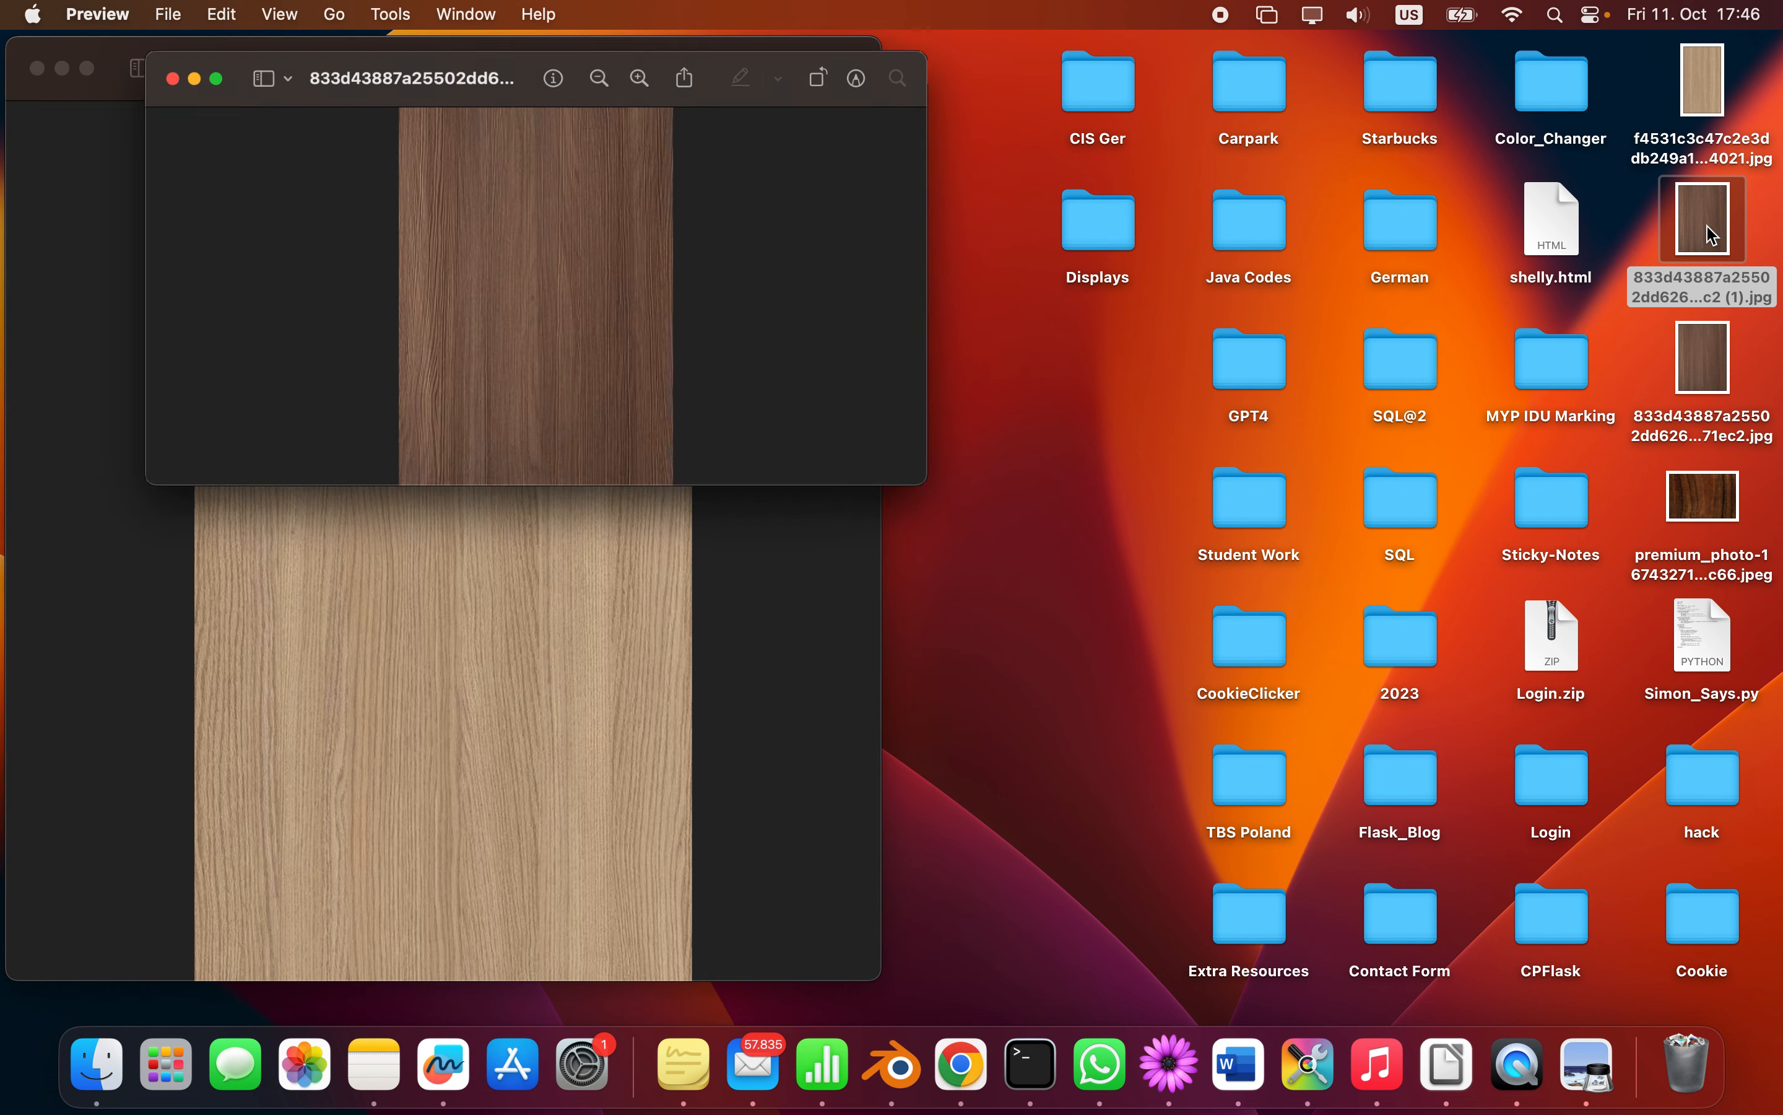
{"action": "left_click", "coordinate": [36, 68]}
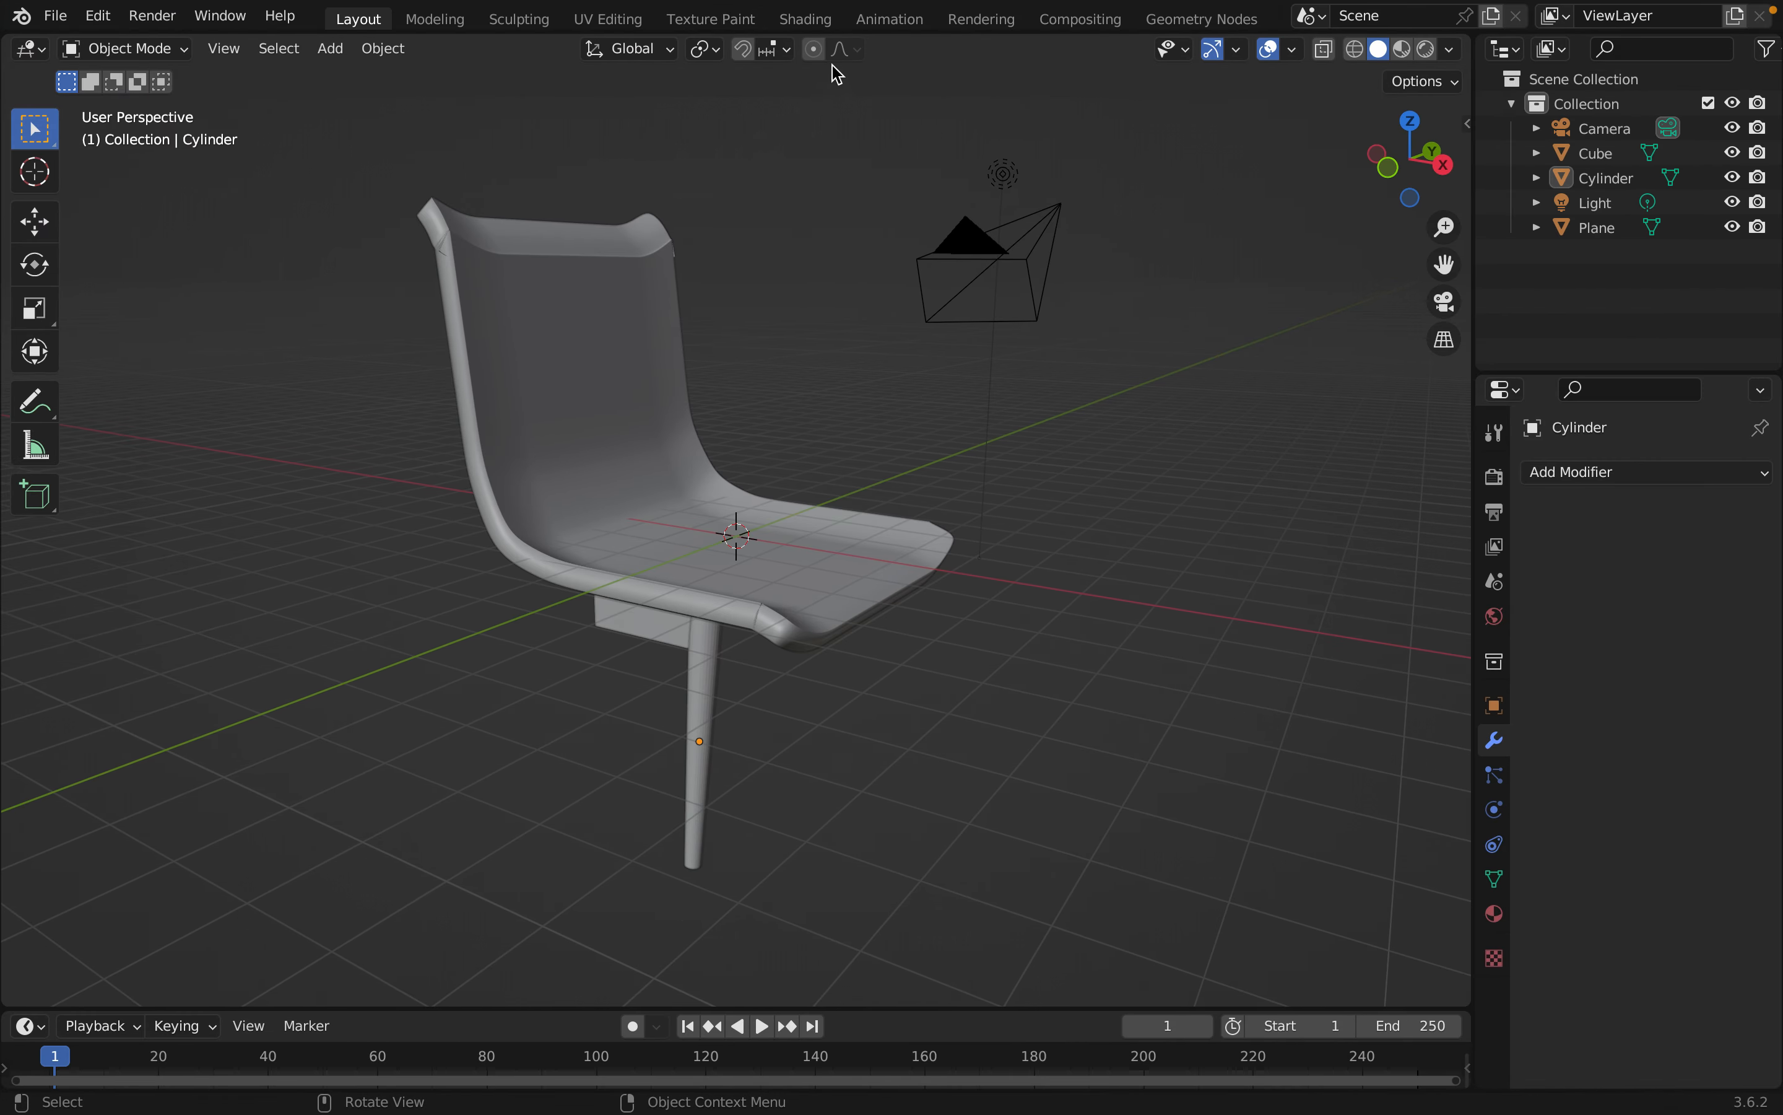
Back in Blender, select the seat and create a new material for it in the Shading workspace
{"action": "left_click", "coordinate": [807, 19]}
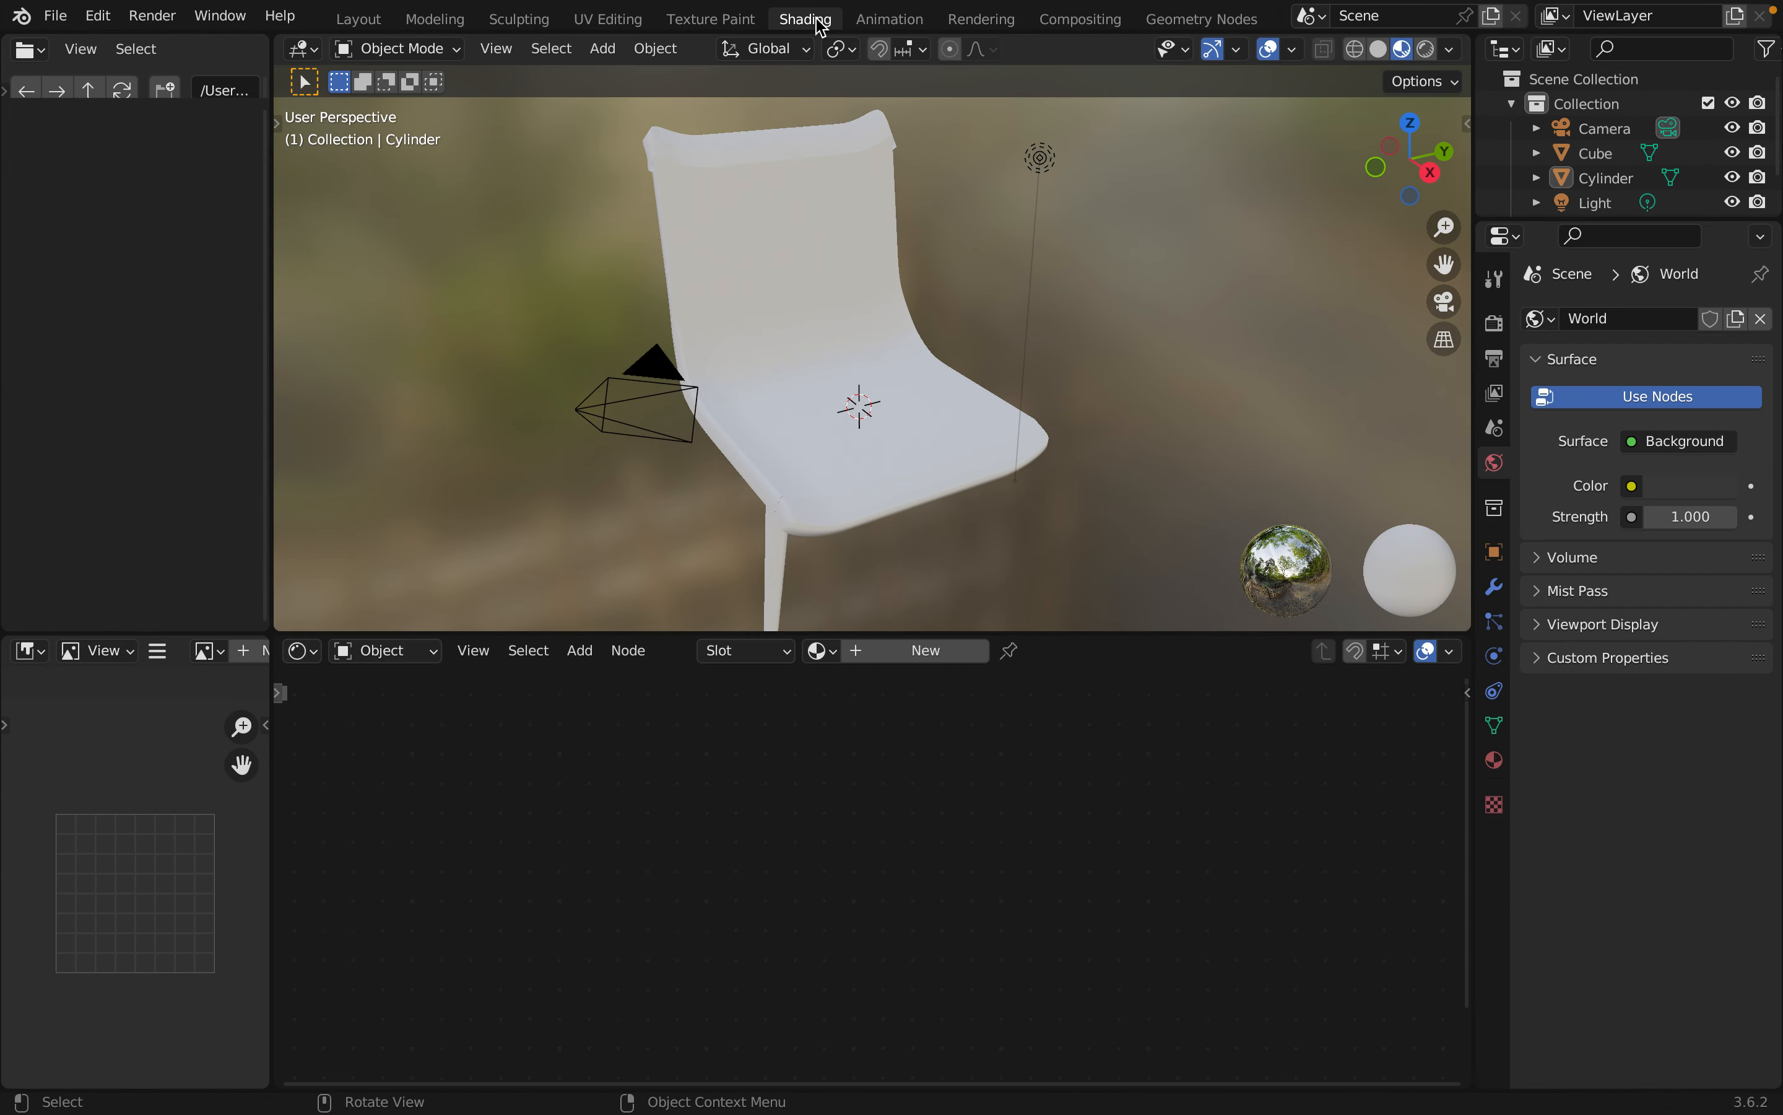
{"action": "left_click", "coordinate": [354, 22]}
{"action": "left_click", "coordinate": [597, 366]}
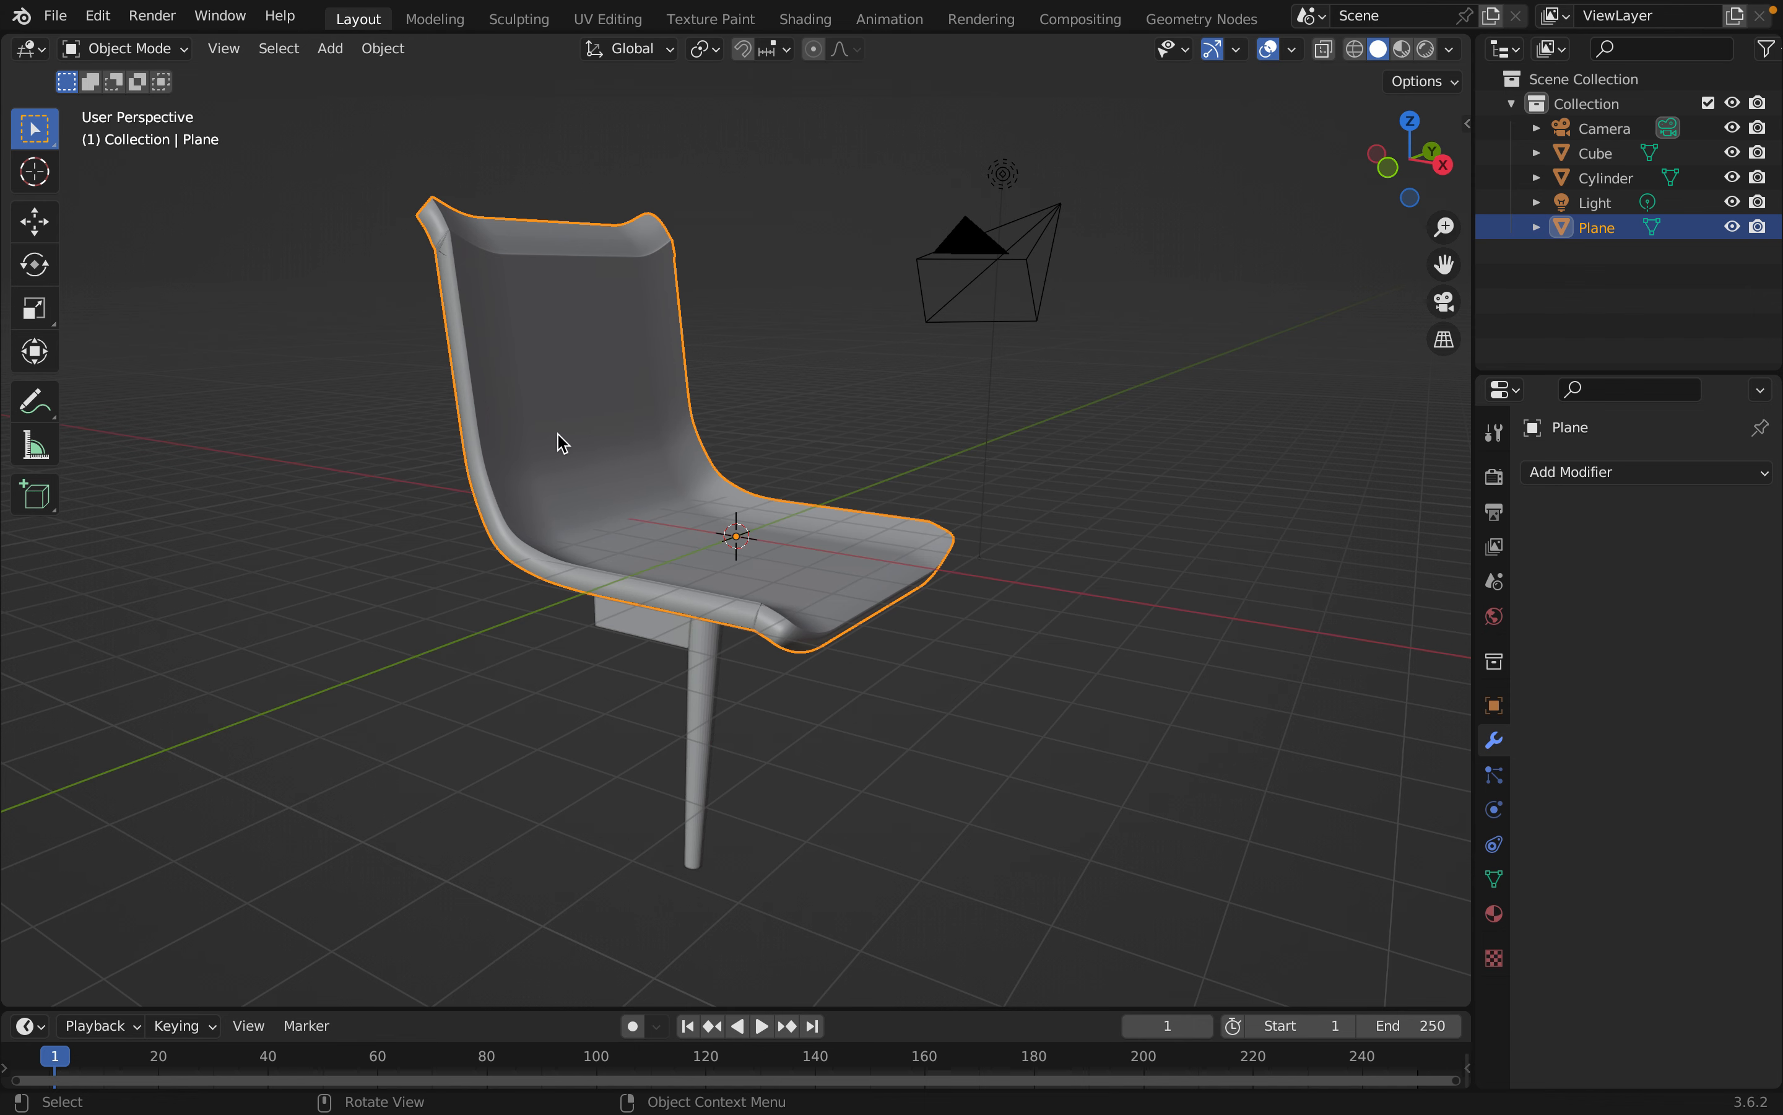
{"action": "left_click", "coordinate": [806, 20]}
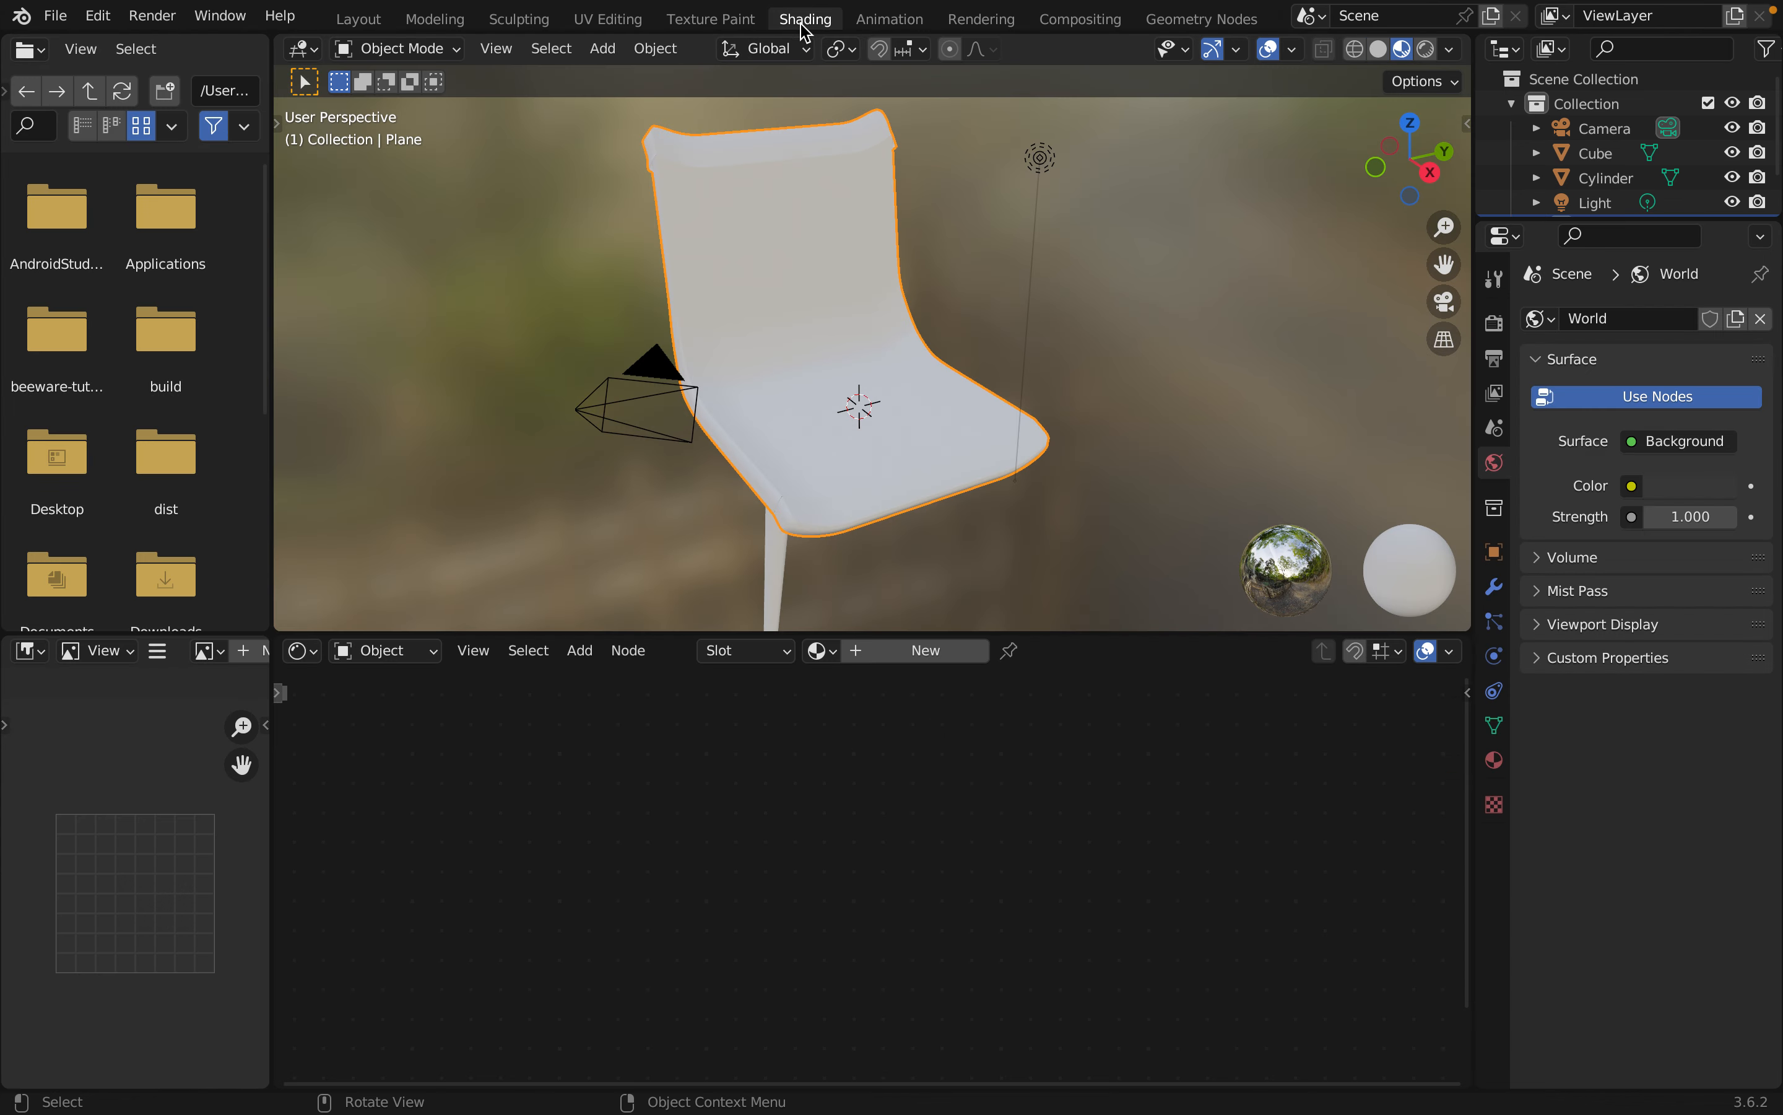
{"action": "left_click", "coordinate": [921, 654]}
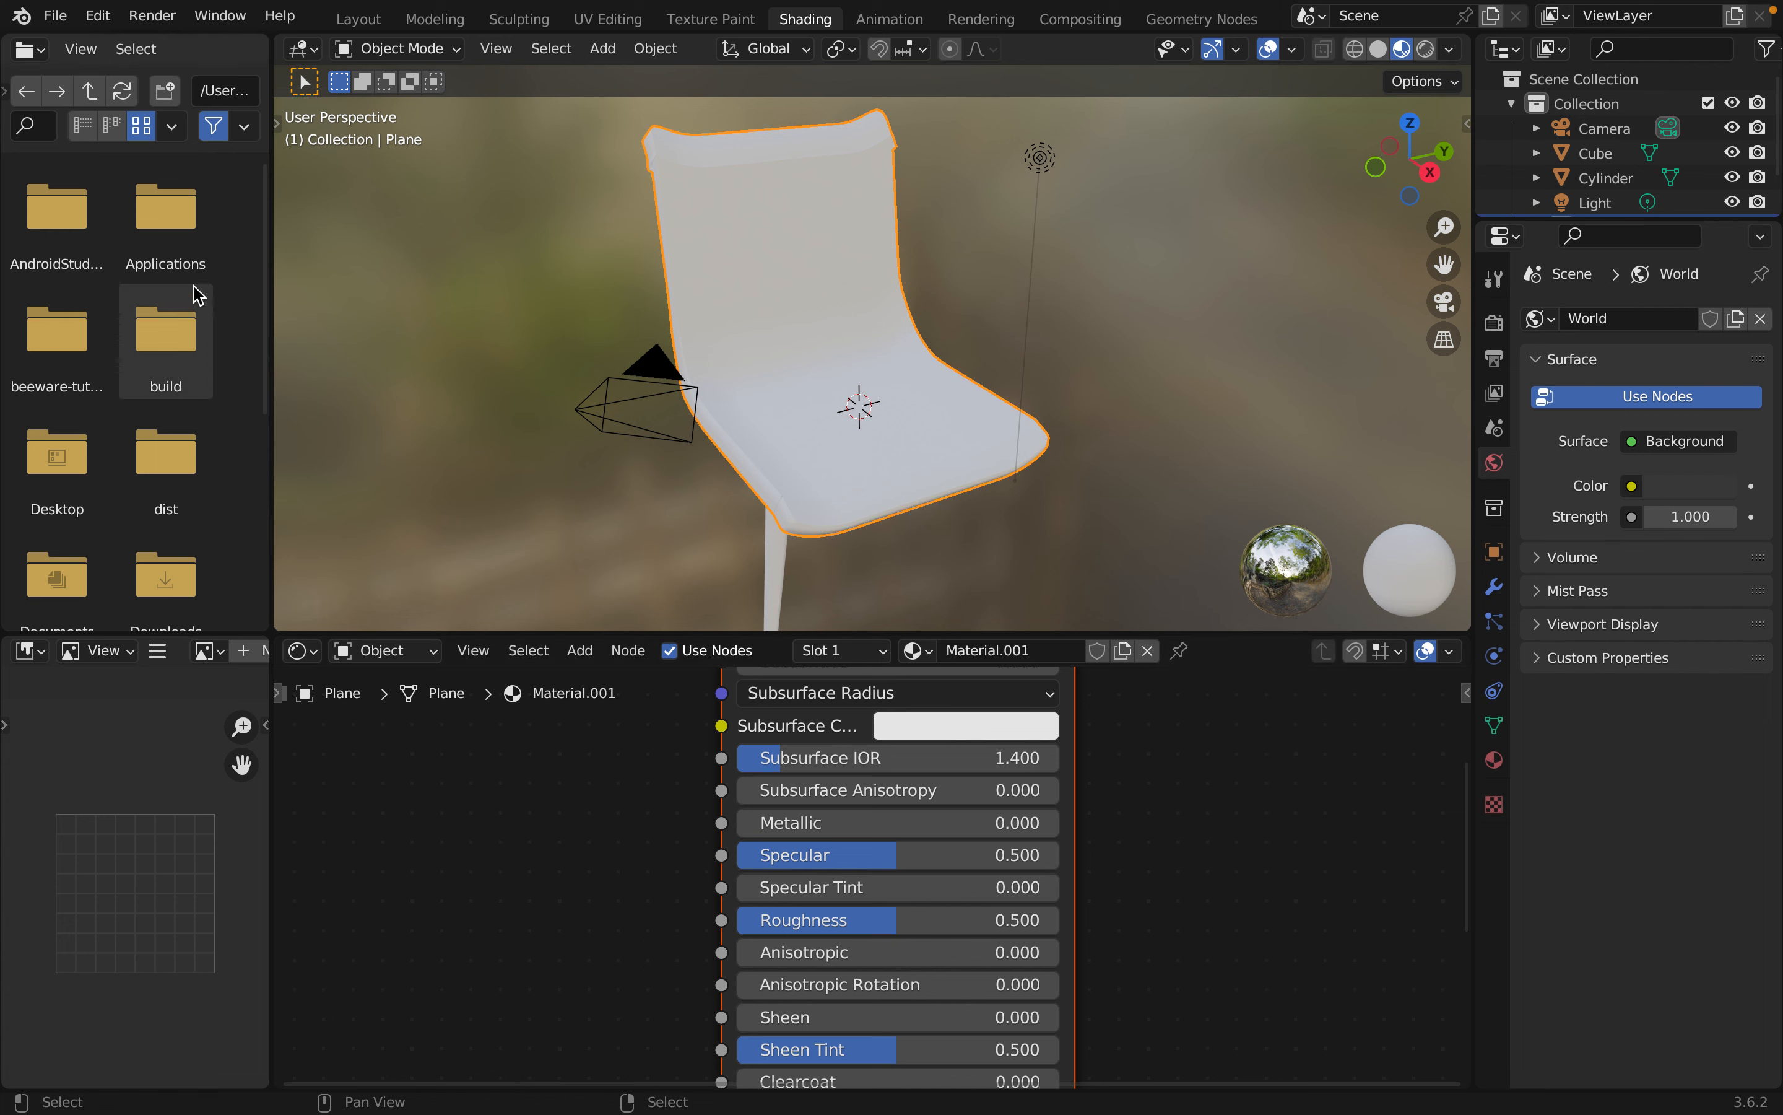
Add the dark brown wood image 833d43887… from the Desktop folder to the seat's material as an image texture node
{"action": "double_click", "coordinate": [58, 461]}
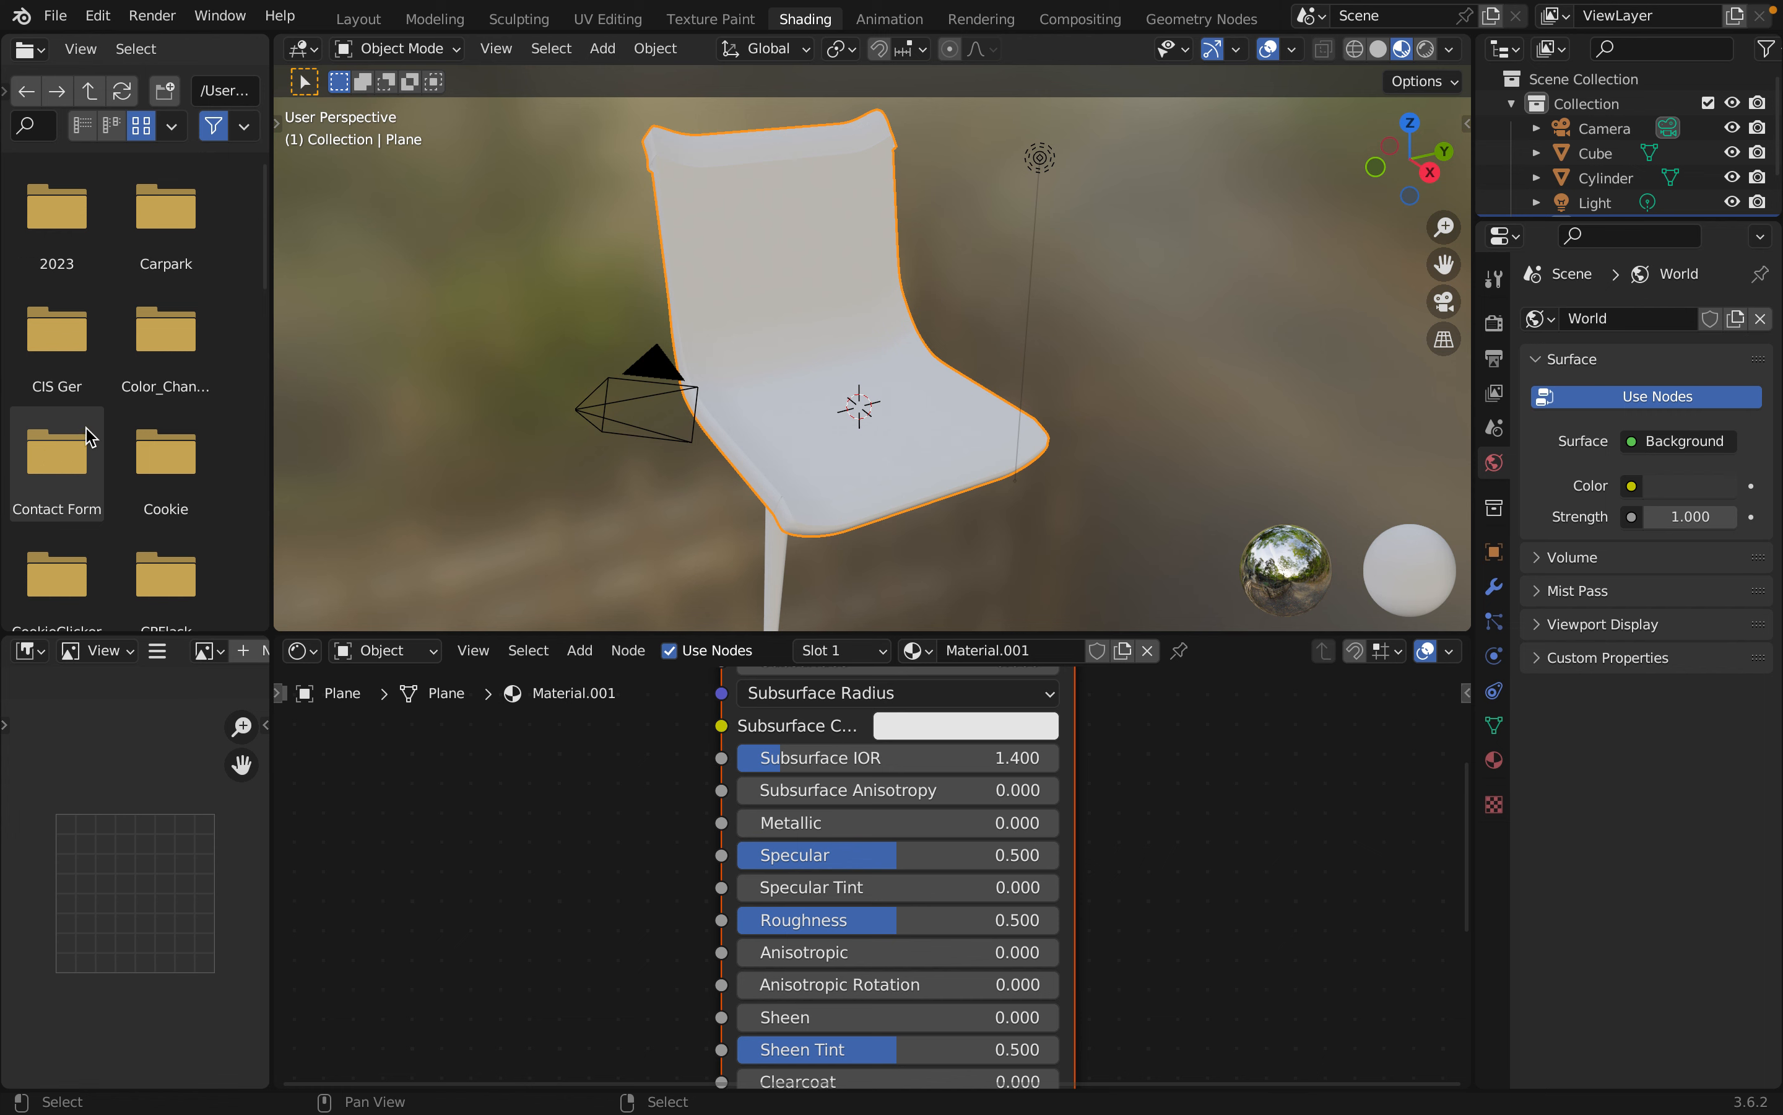
{"action": "scroll", "coordinate": [89, 436], "scroll_direction": "down", "scroll_amount": 10}
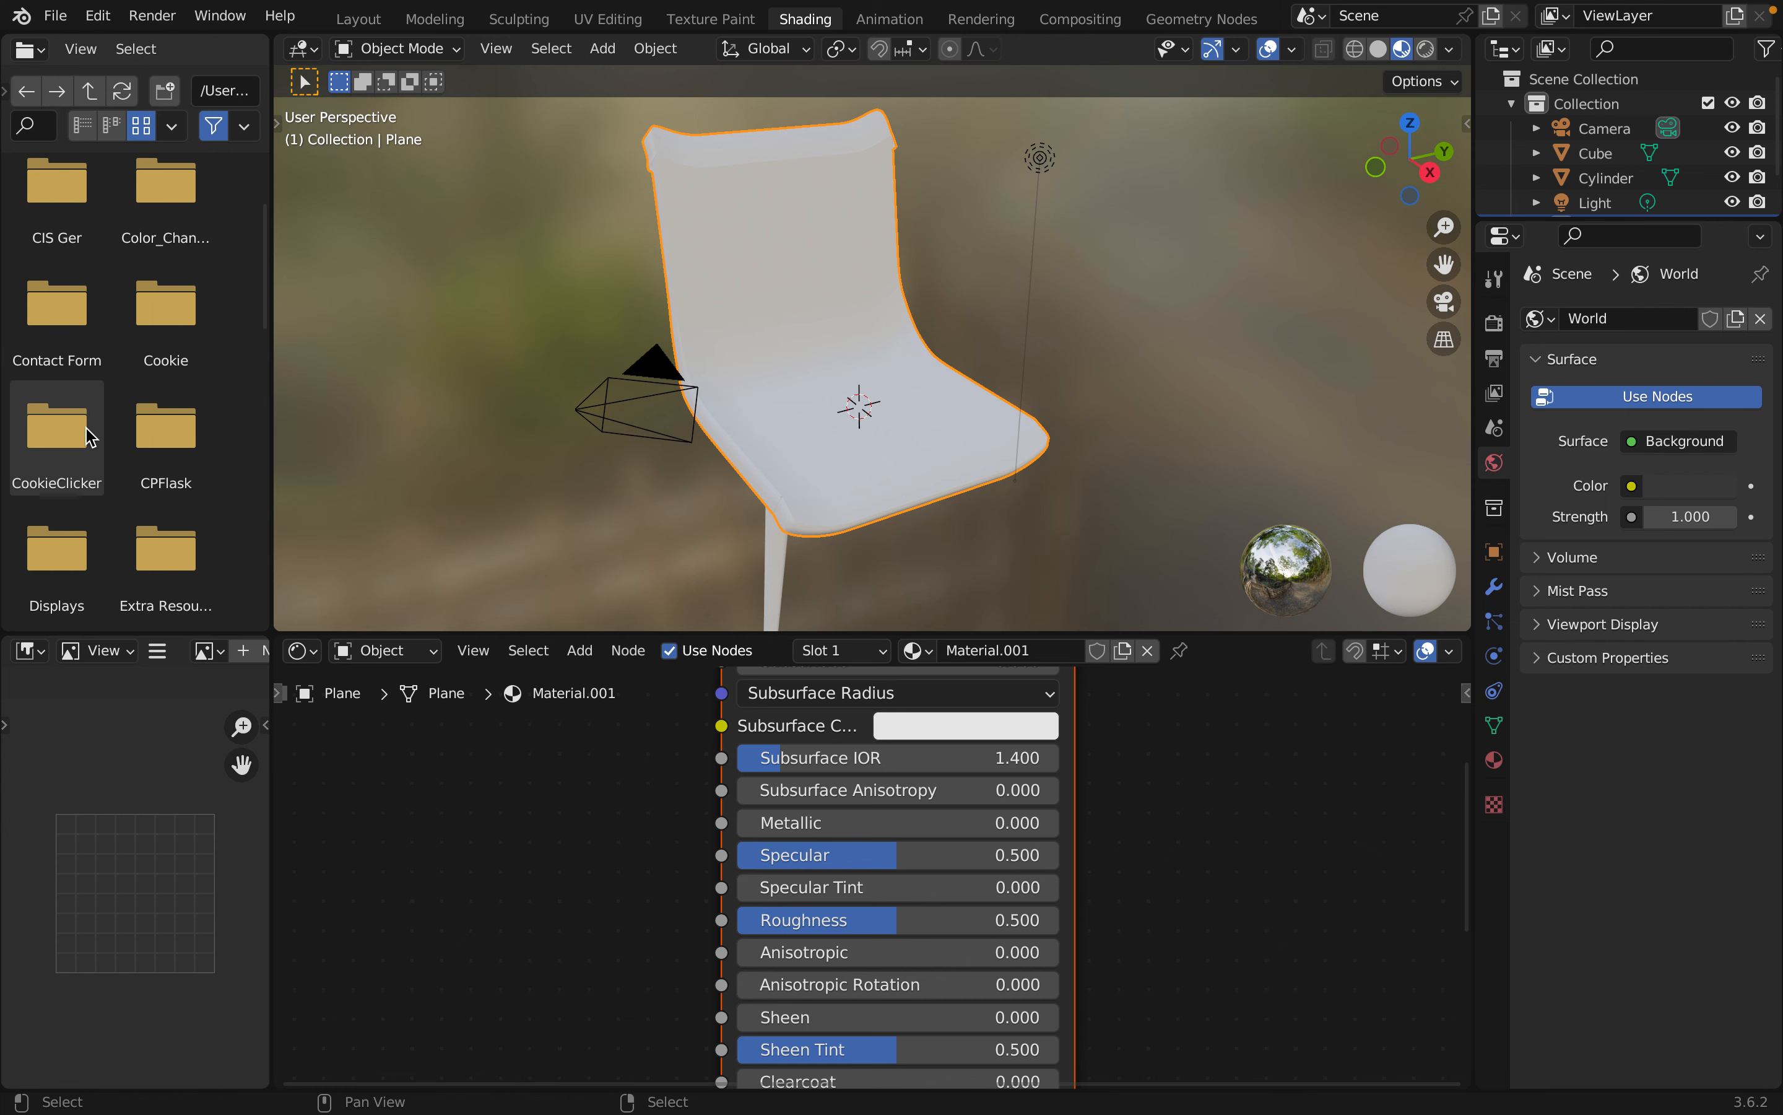
{"action": "scroll", "coordinate": [85, 431], "scroll_direction": "down", "scroll_amount": 7}
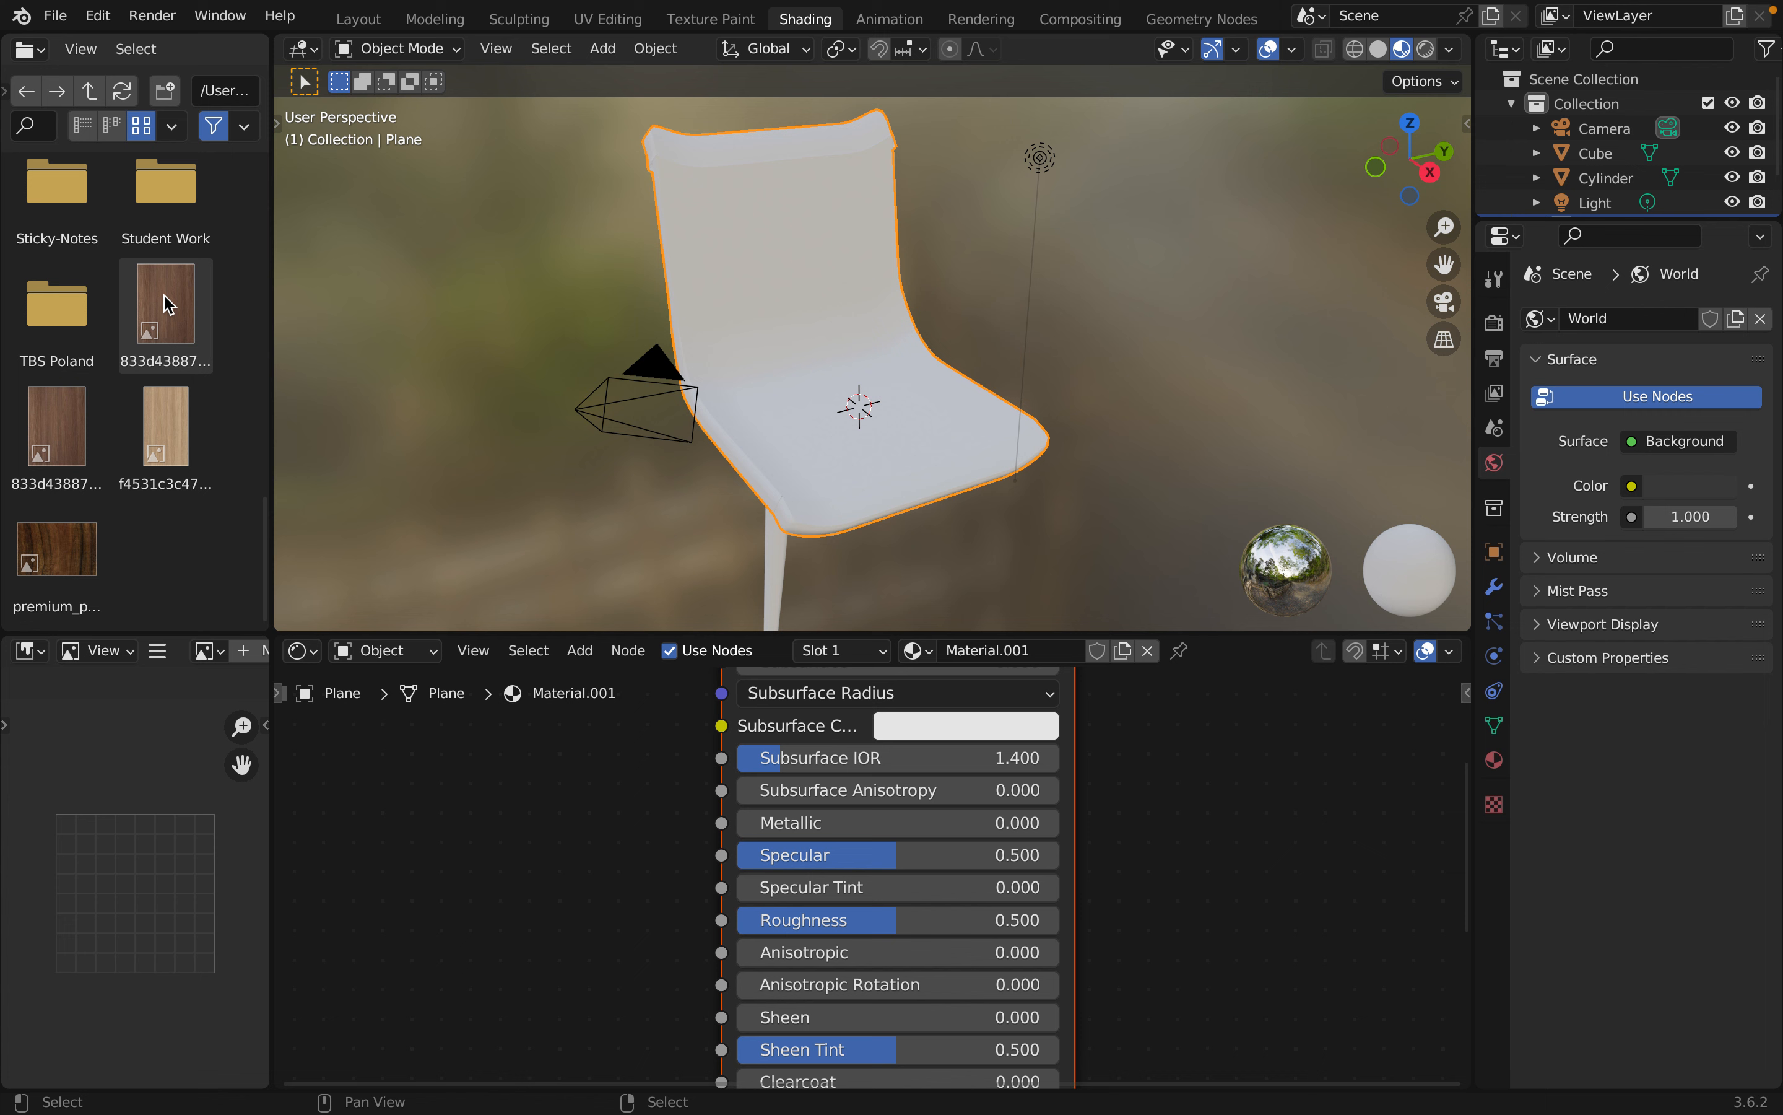
{"action": "left_click_drag", "start_coordinate": [167, 302], "coordinate": [430, 789]}
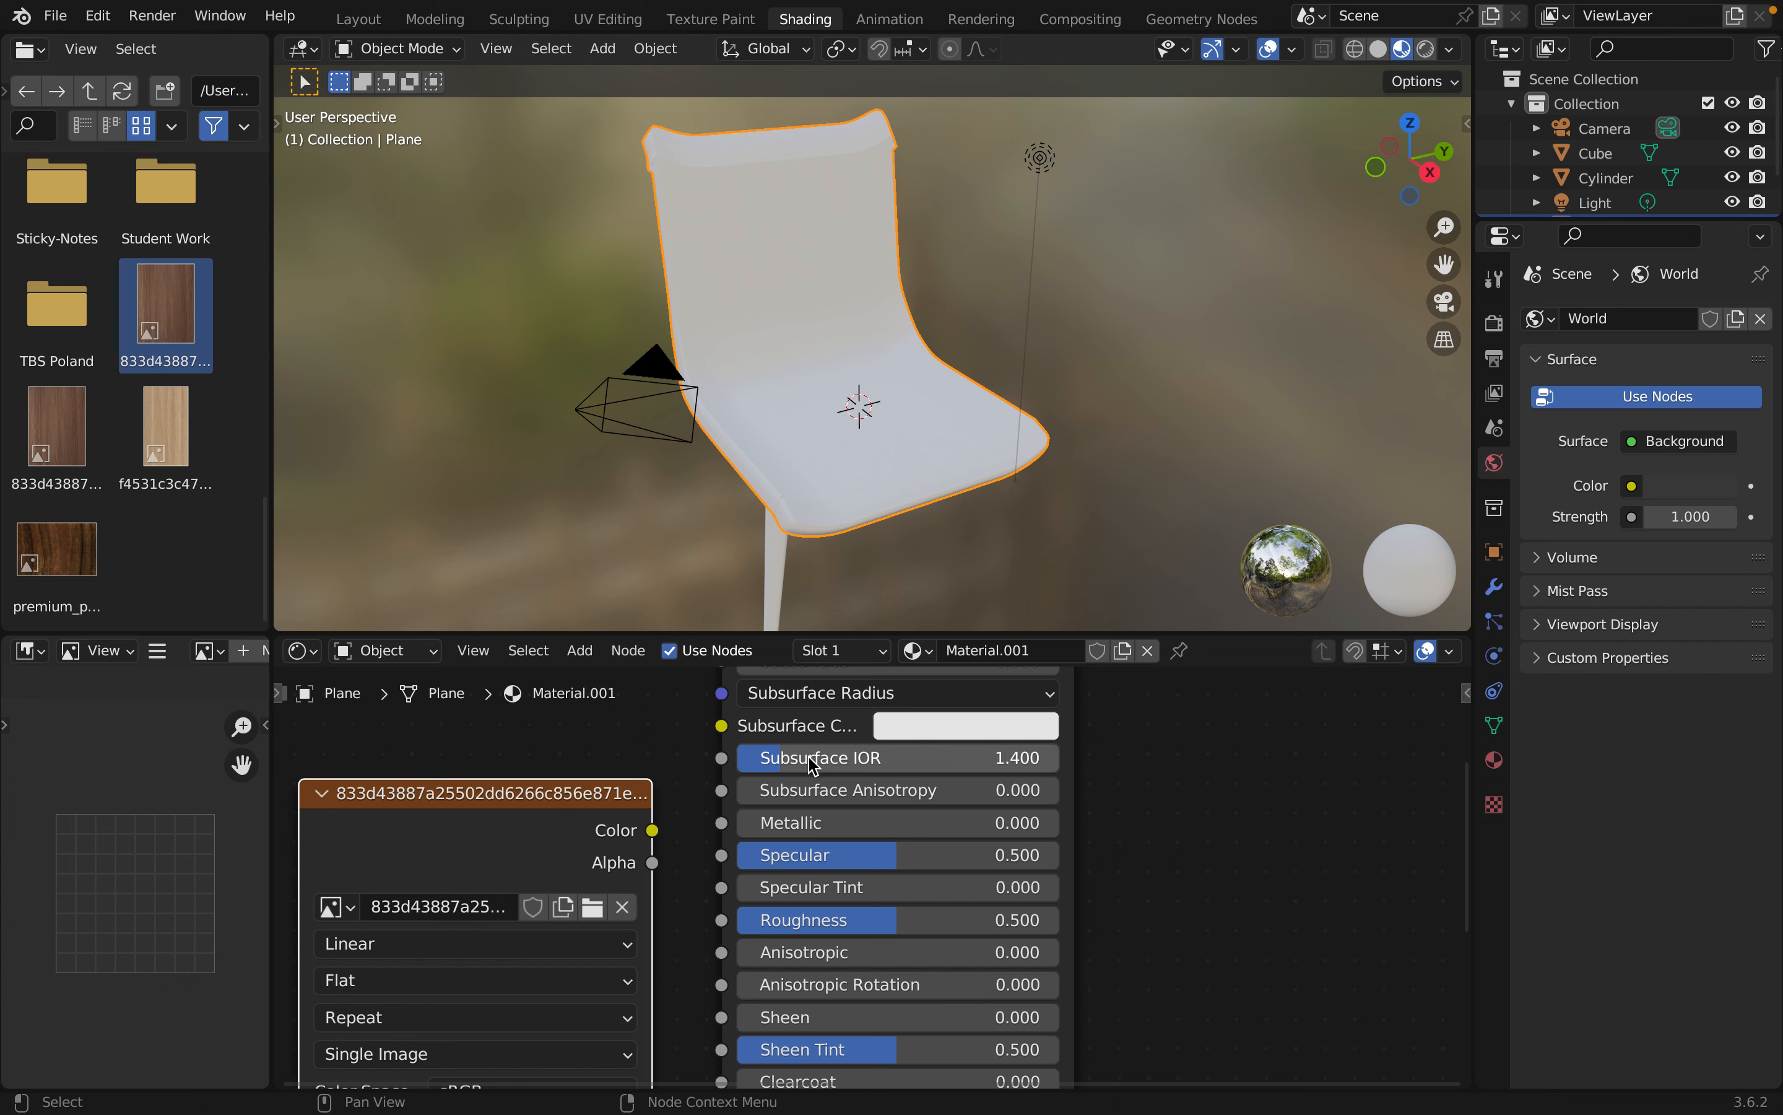
Connect the wood image's Color output to the Principled BSDF Base Color and place the image node beside the shader
{"action": "scroll", "coordinate": [884, 894], "scroll_direction": "down", "scroll_amount": 3}
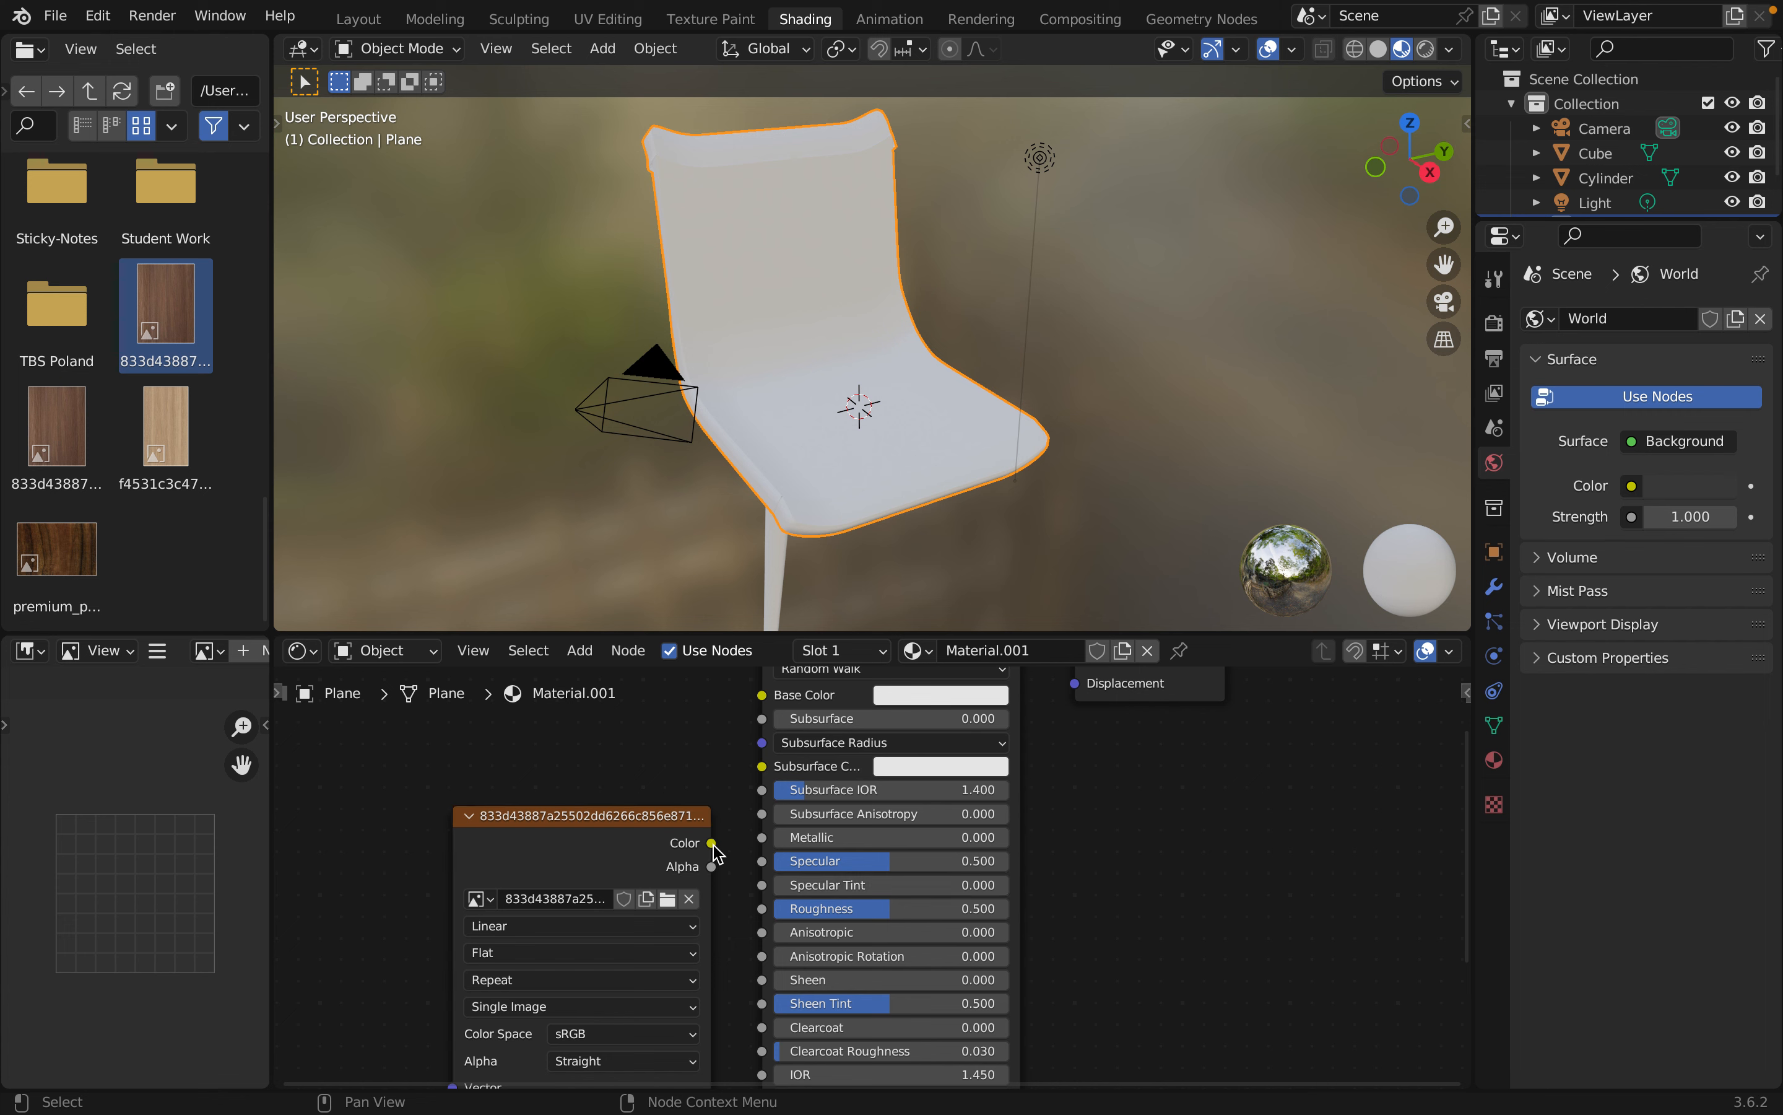
{"action": "left_click_drag", "start_coordinate": [713, 844], "coordinate": [759, 978]}
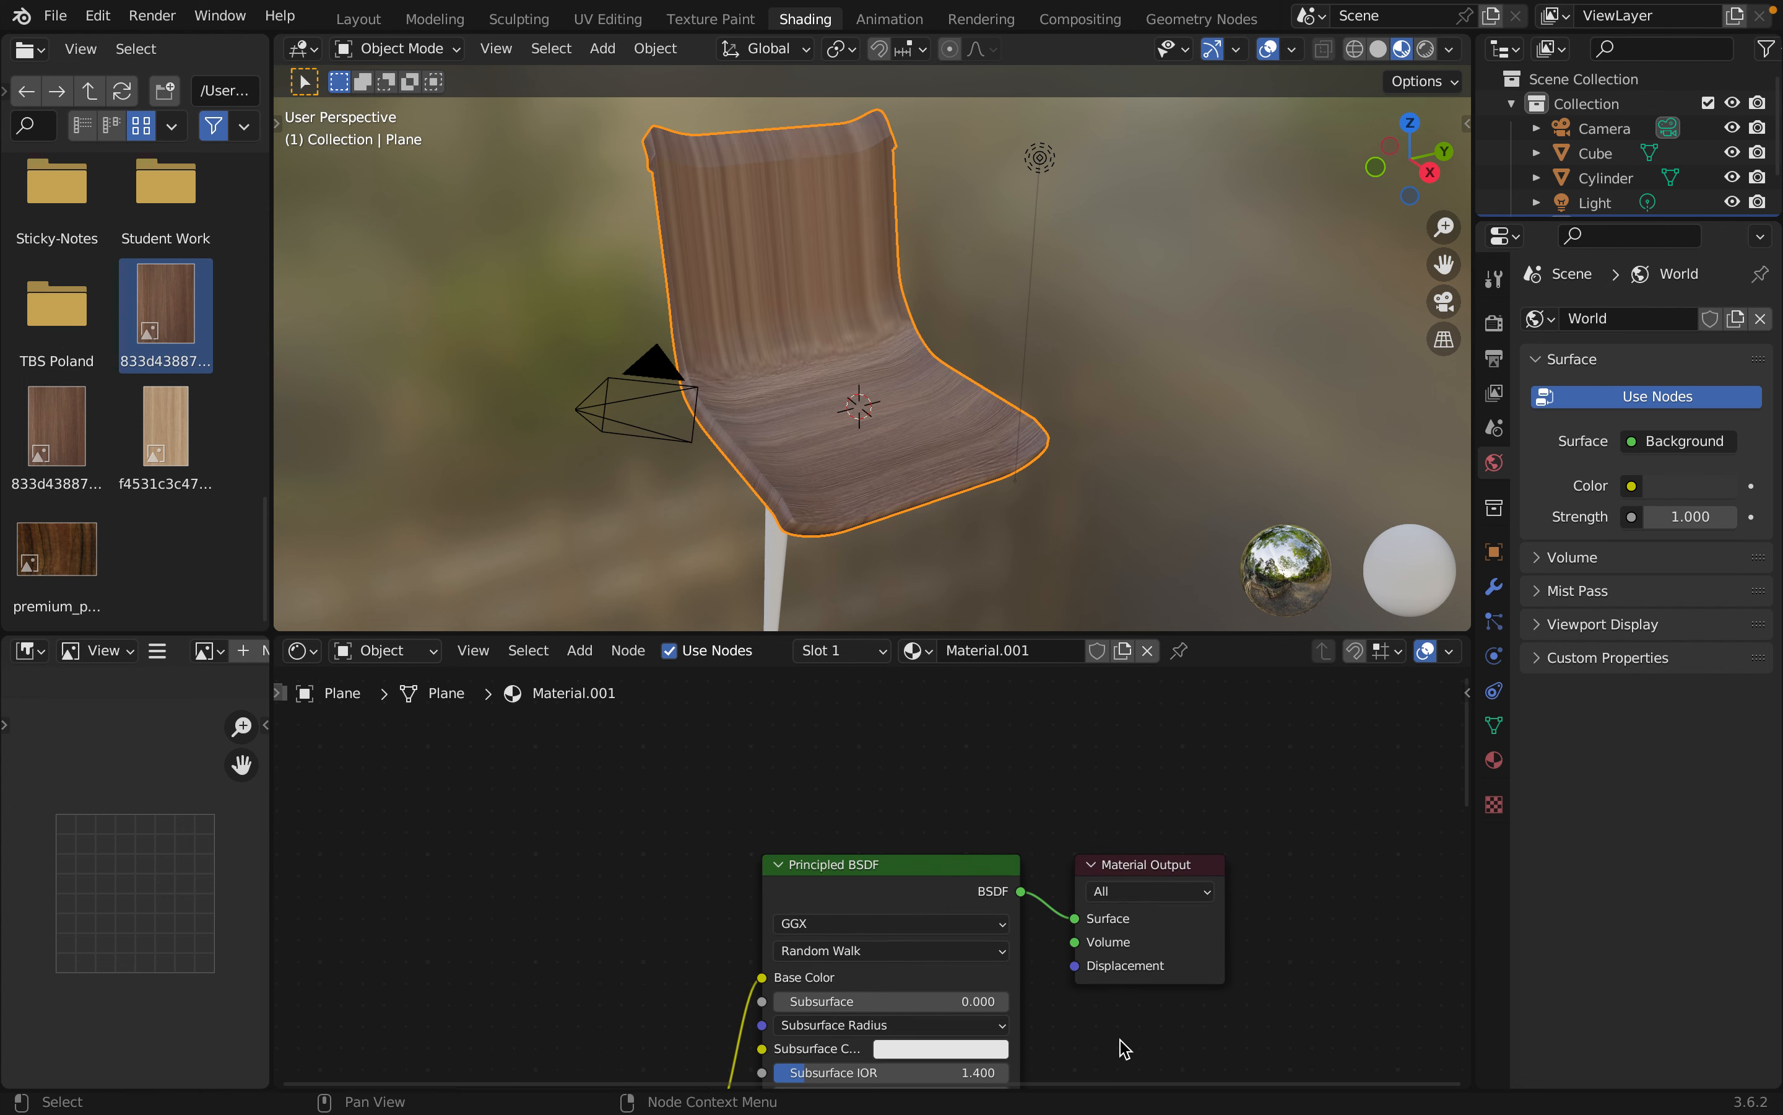
{"action": "scroll", "coordinate": [1125, 1048], "scroll_direction": "down", "scroll_amount": 2}
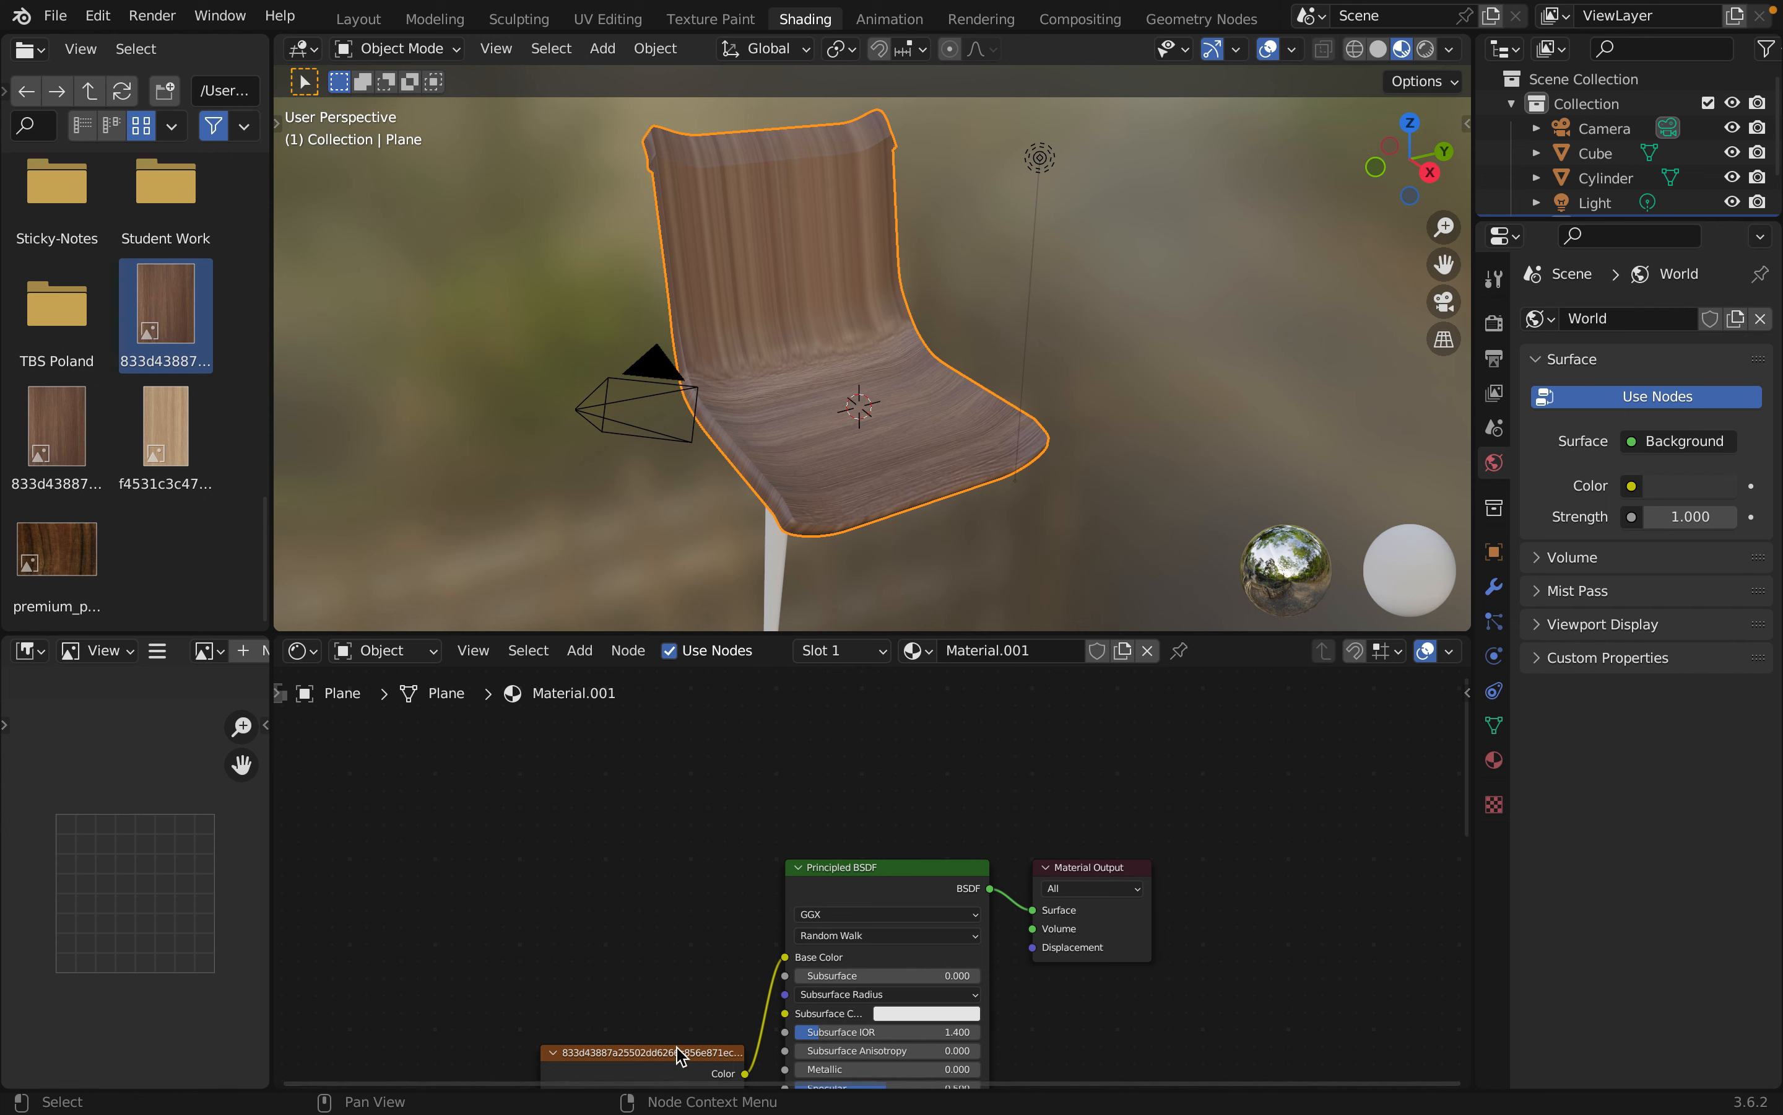
{"action": "left_click_drag", "start_coordinate": [677, 1052], "coordinate": [634, 911]}
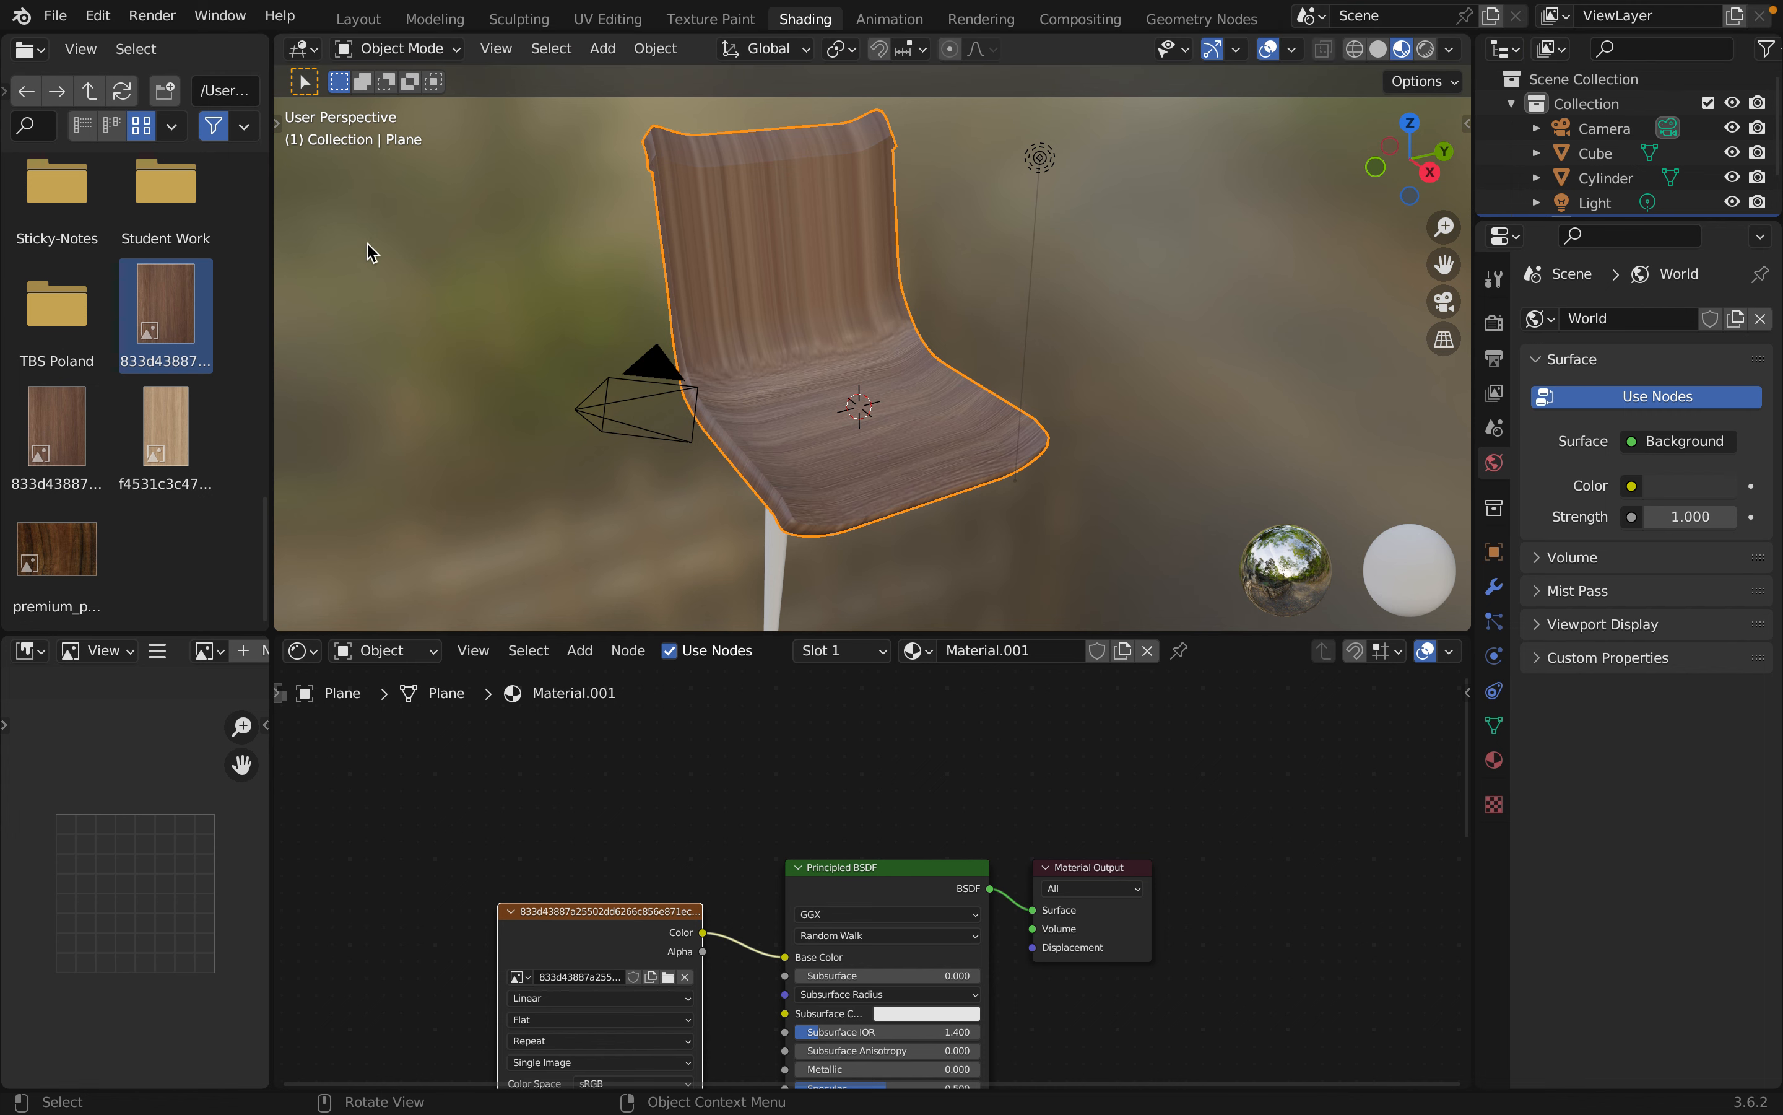
Return to the Layout workspace, show the chair in Material Preview shading, and inspect the wood texture from several angles
{"action": "left_click", "coordinate": [353, 19]}
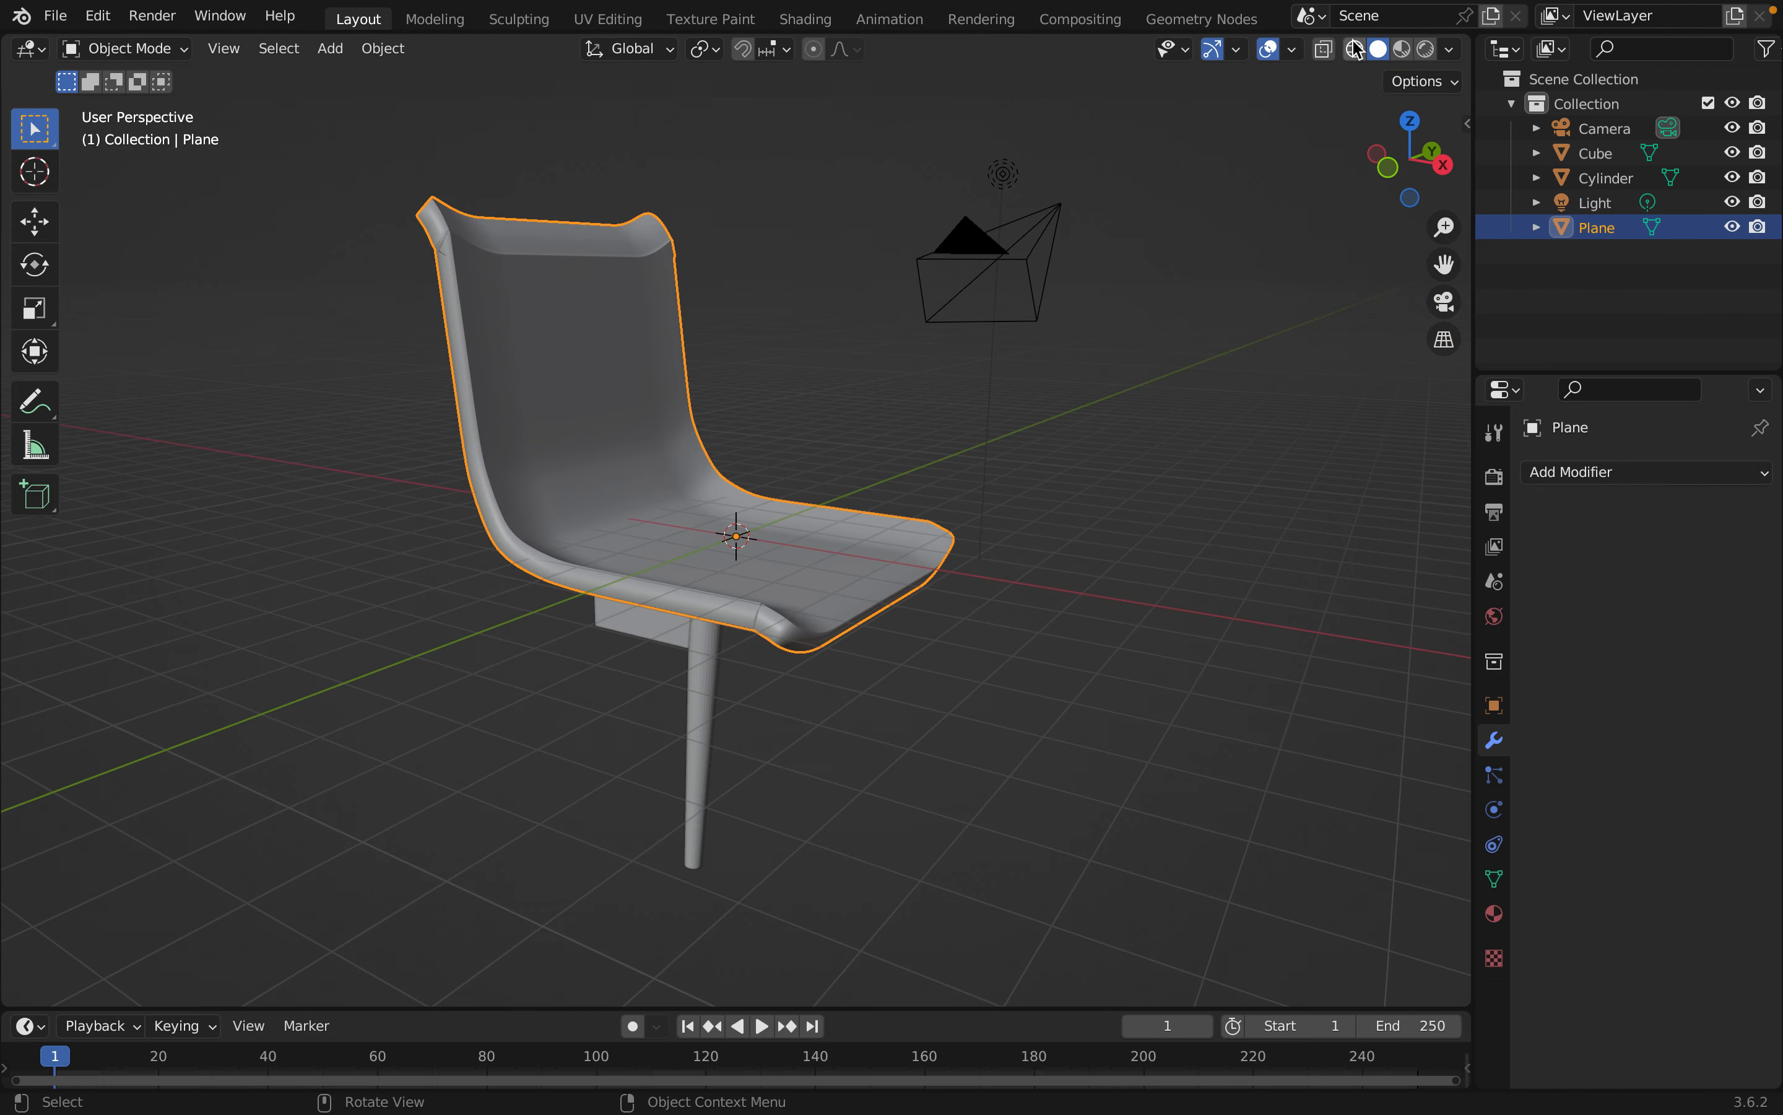
{"action": "left_click", "coordinate": [1404, 53]}
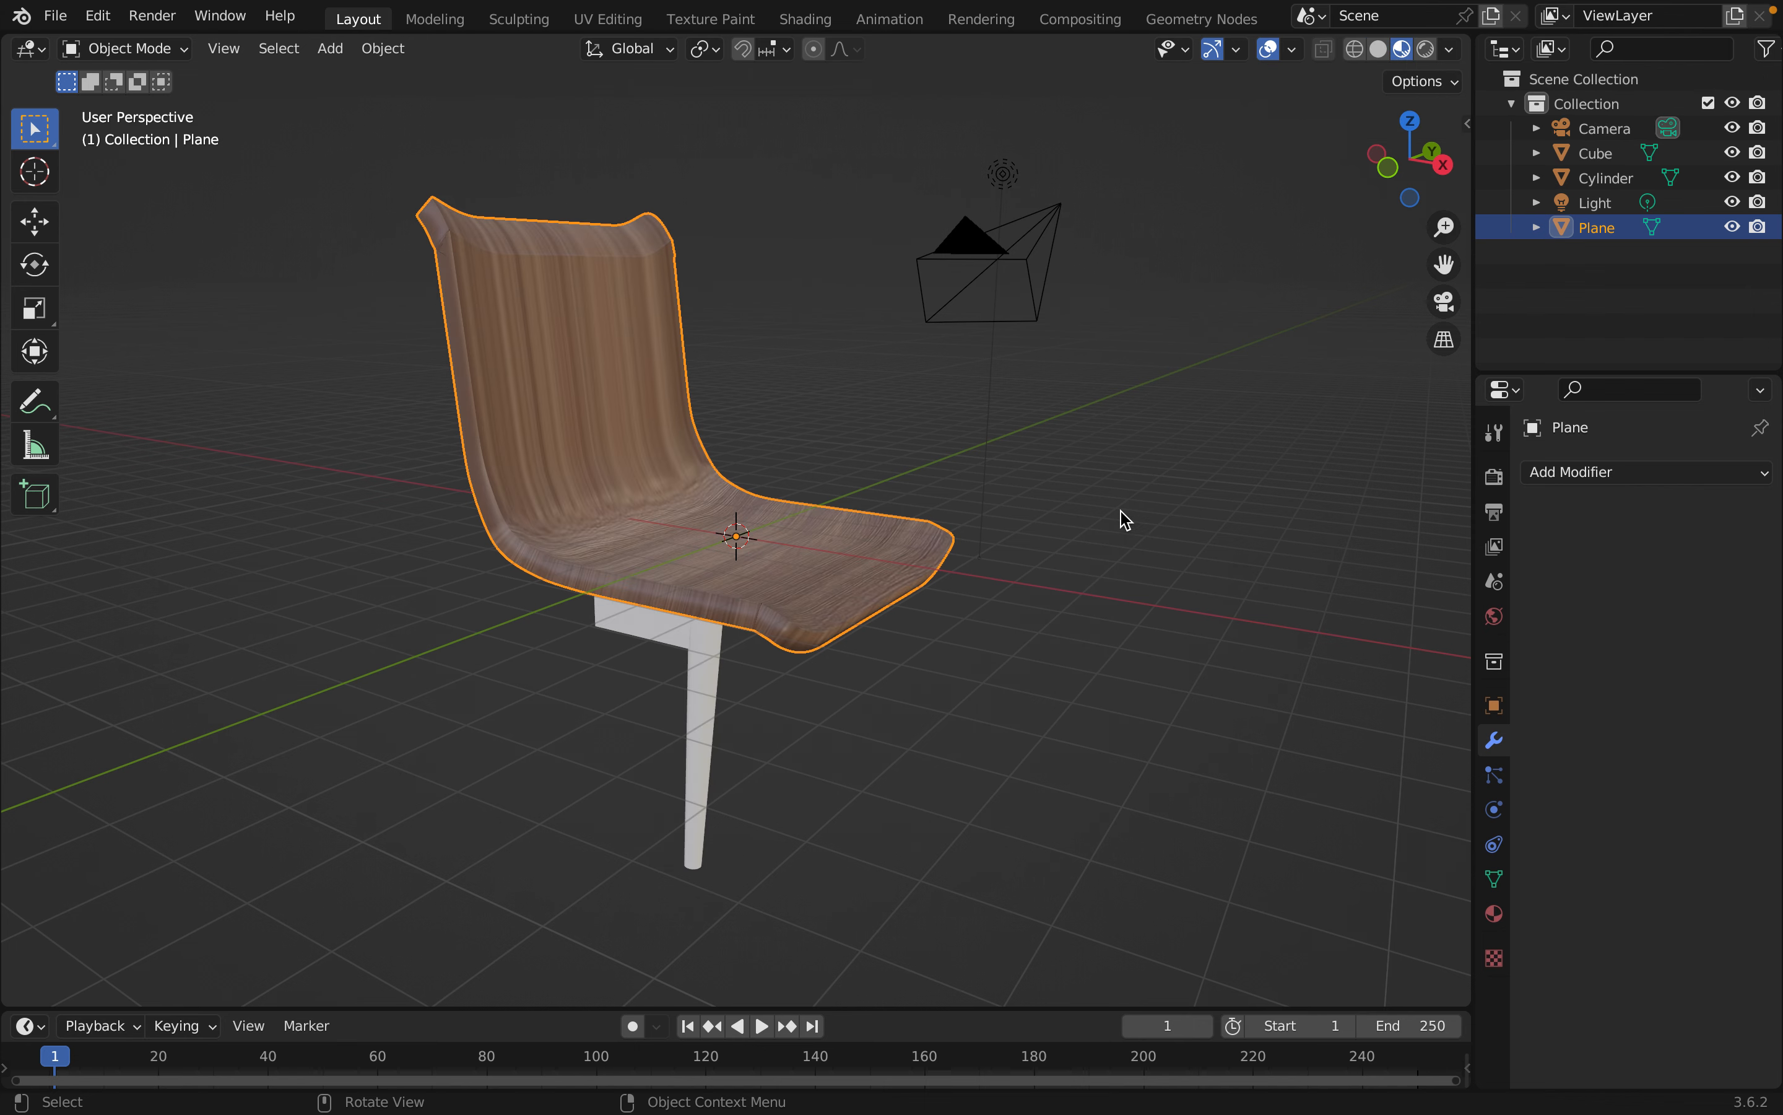
{"action": "left_click", "coordinate": [1128, 529]}
{"action": "middle_click_drag", "start_coordinate": [1131, 537], "coordinate": [839, 604]}
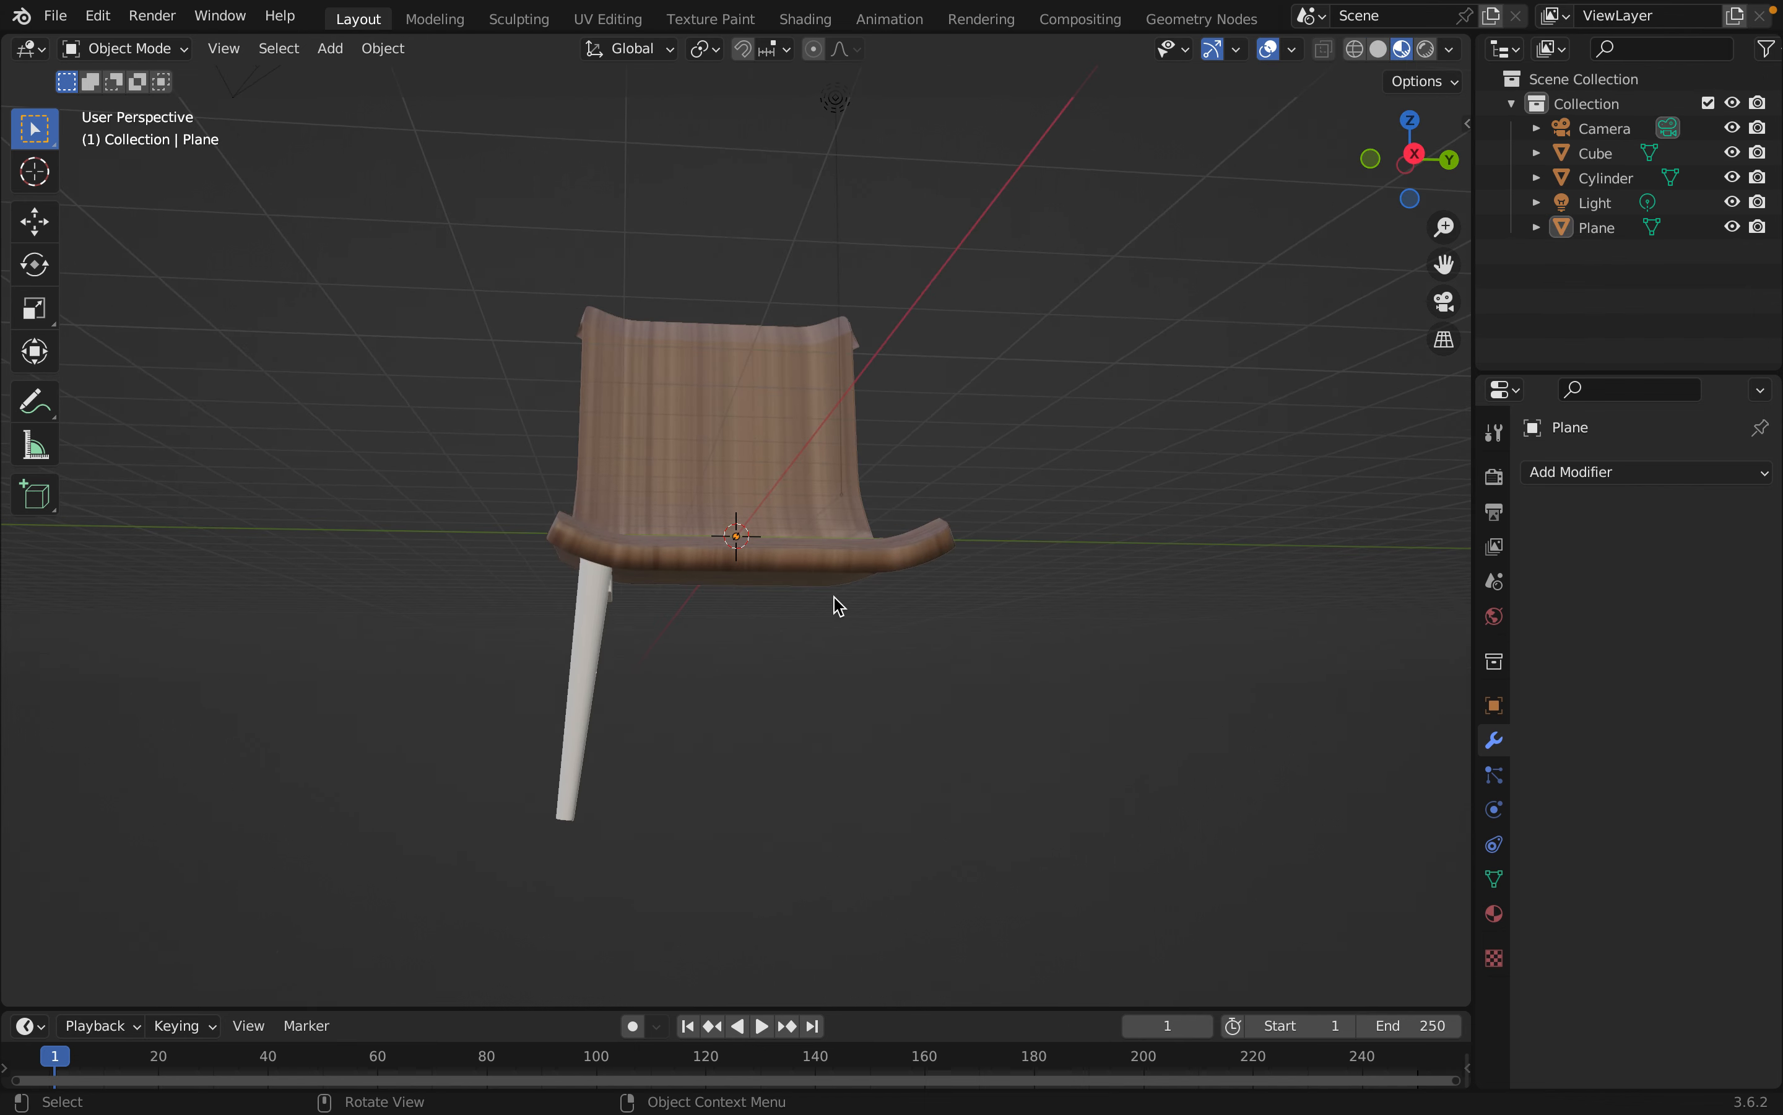
{"action": "middle_click_drag", "start_coordinate": [696, 772], "coordinate": [726, 593]}
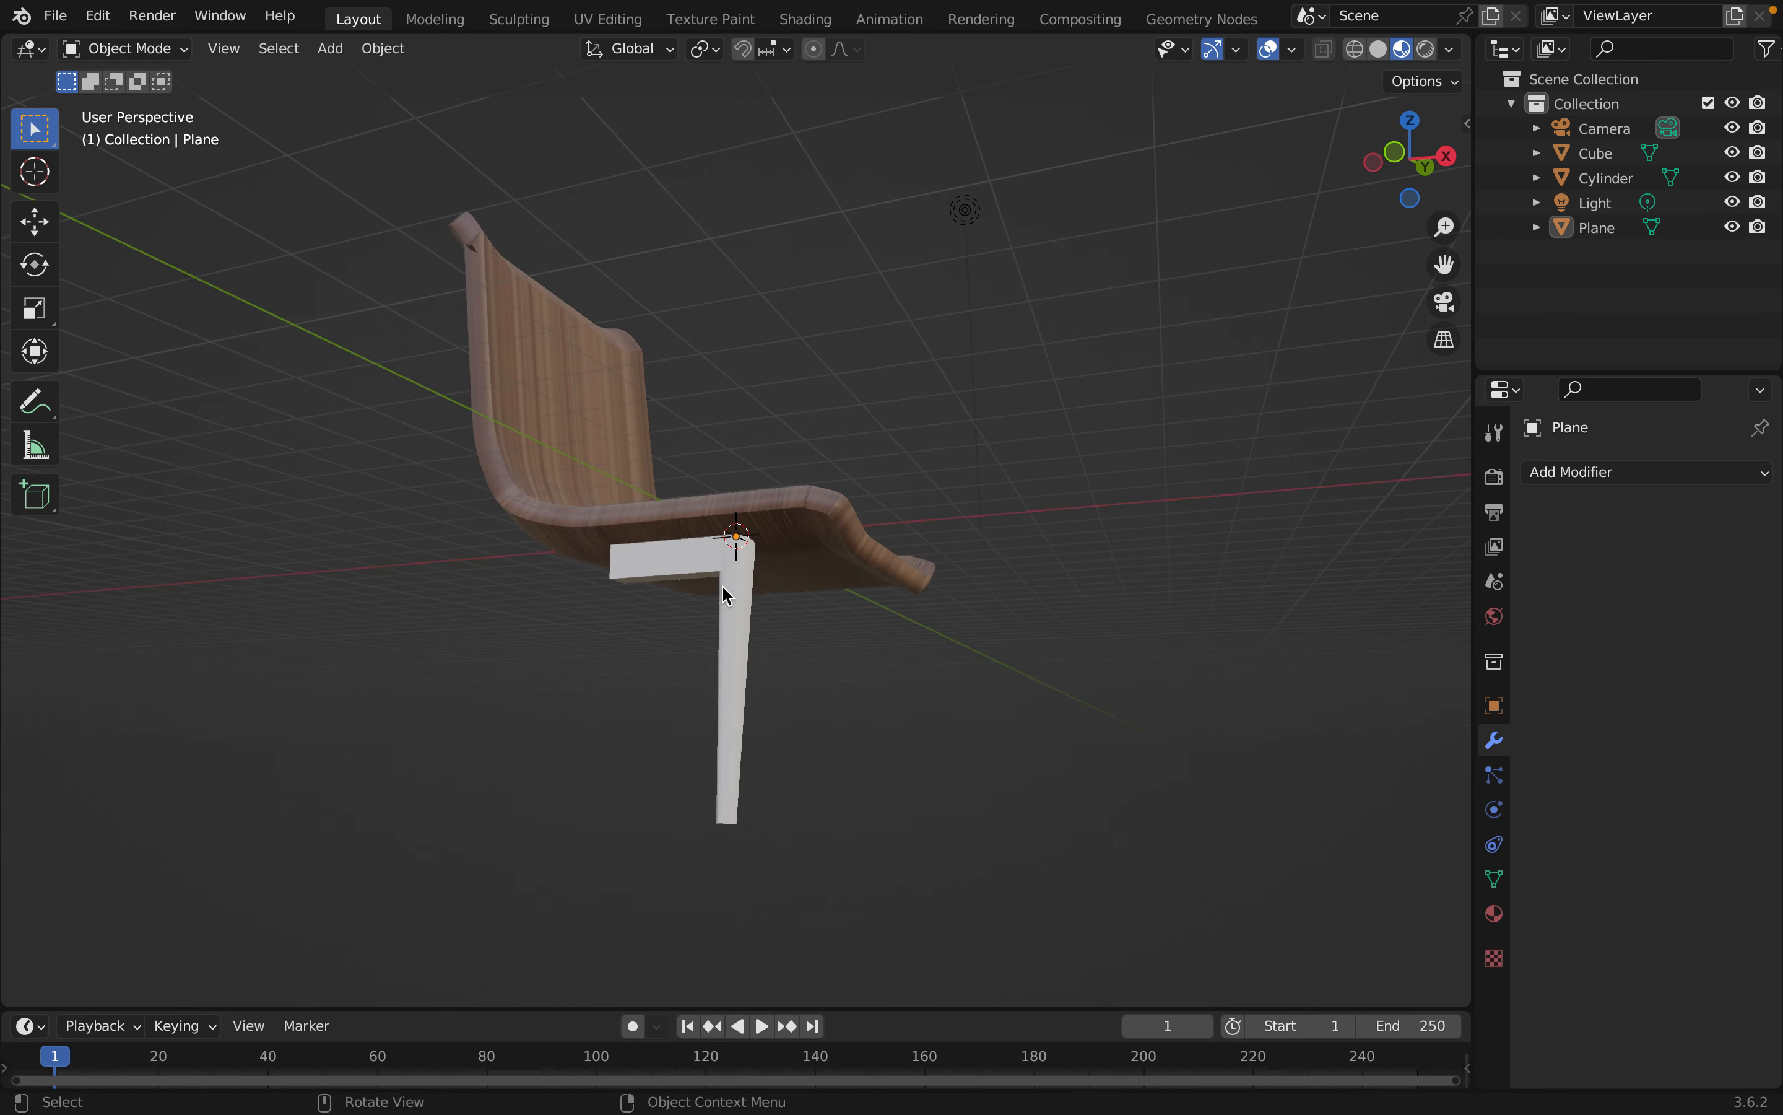
{"action": "middle_click_drag", "start_coordinate": [958, 692], "coordinate": [995, 812]}
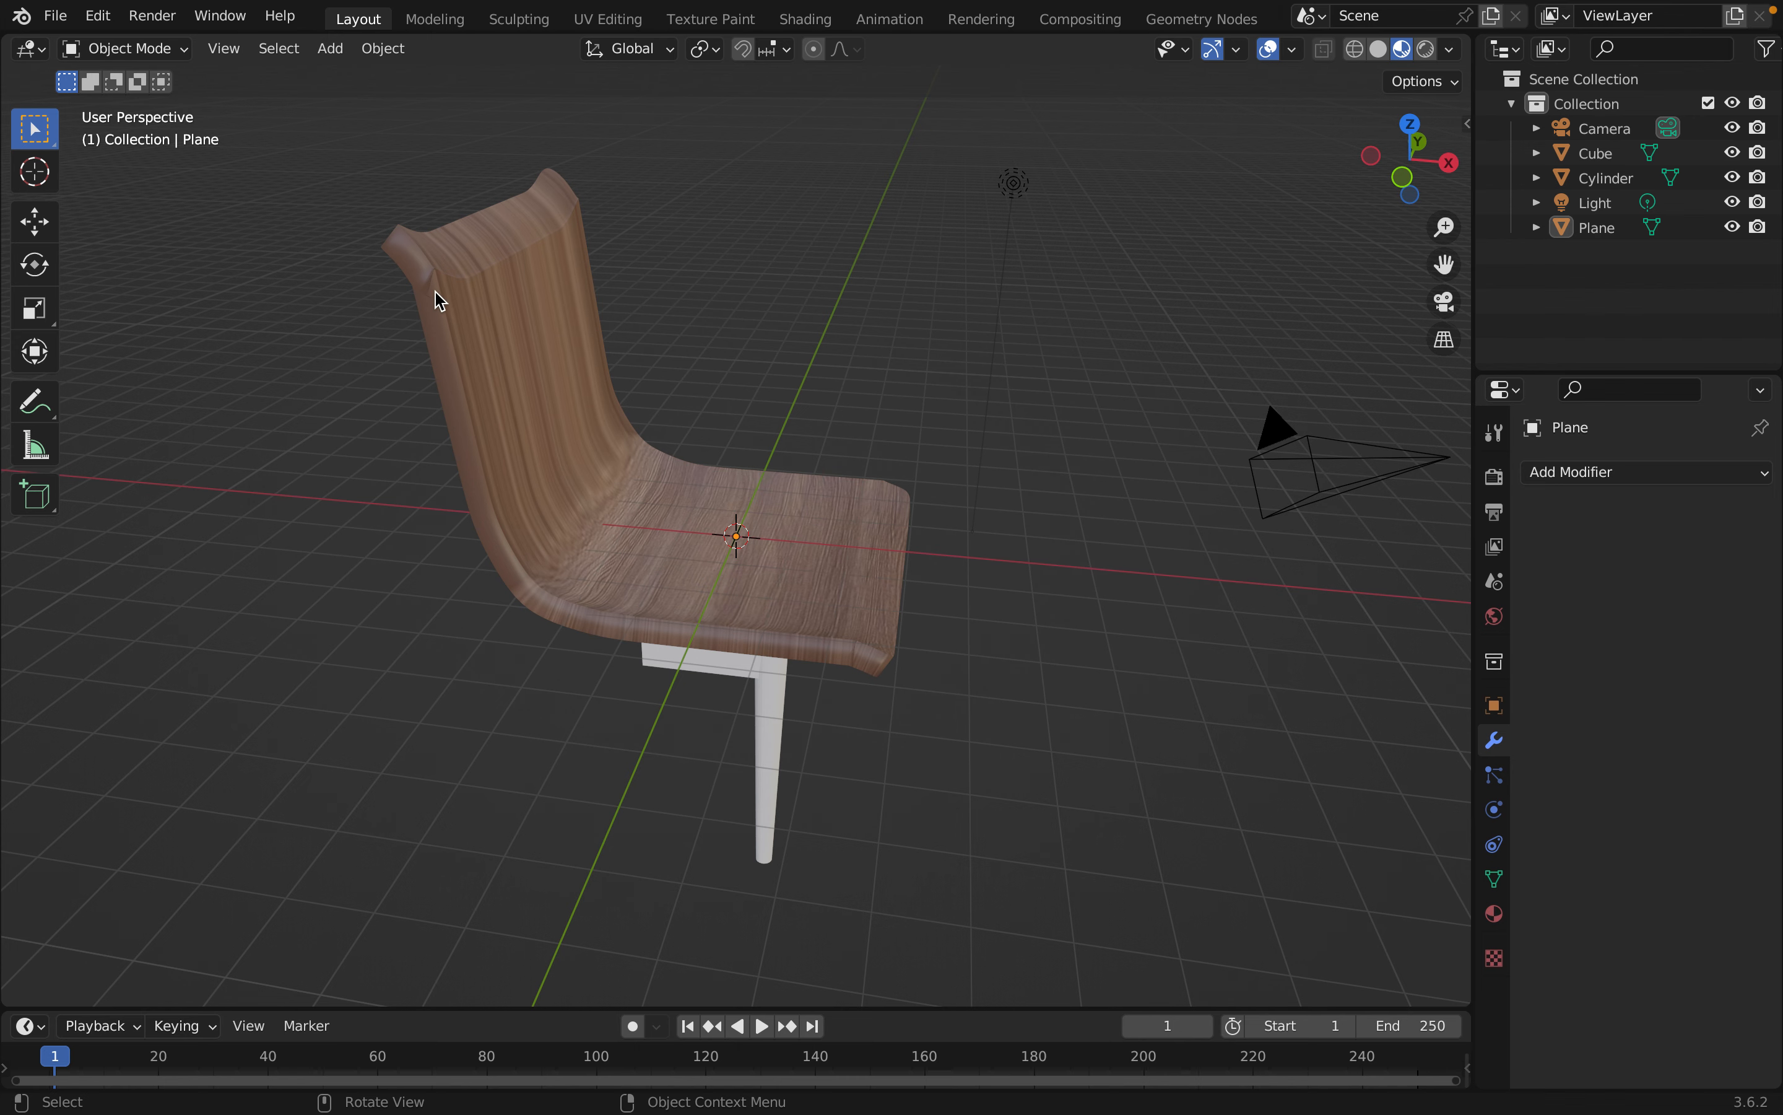
{"action": "middle_click_drag", "start_coordinate": [1053, 592], "coordinate": [945, 591]}
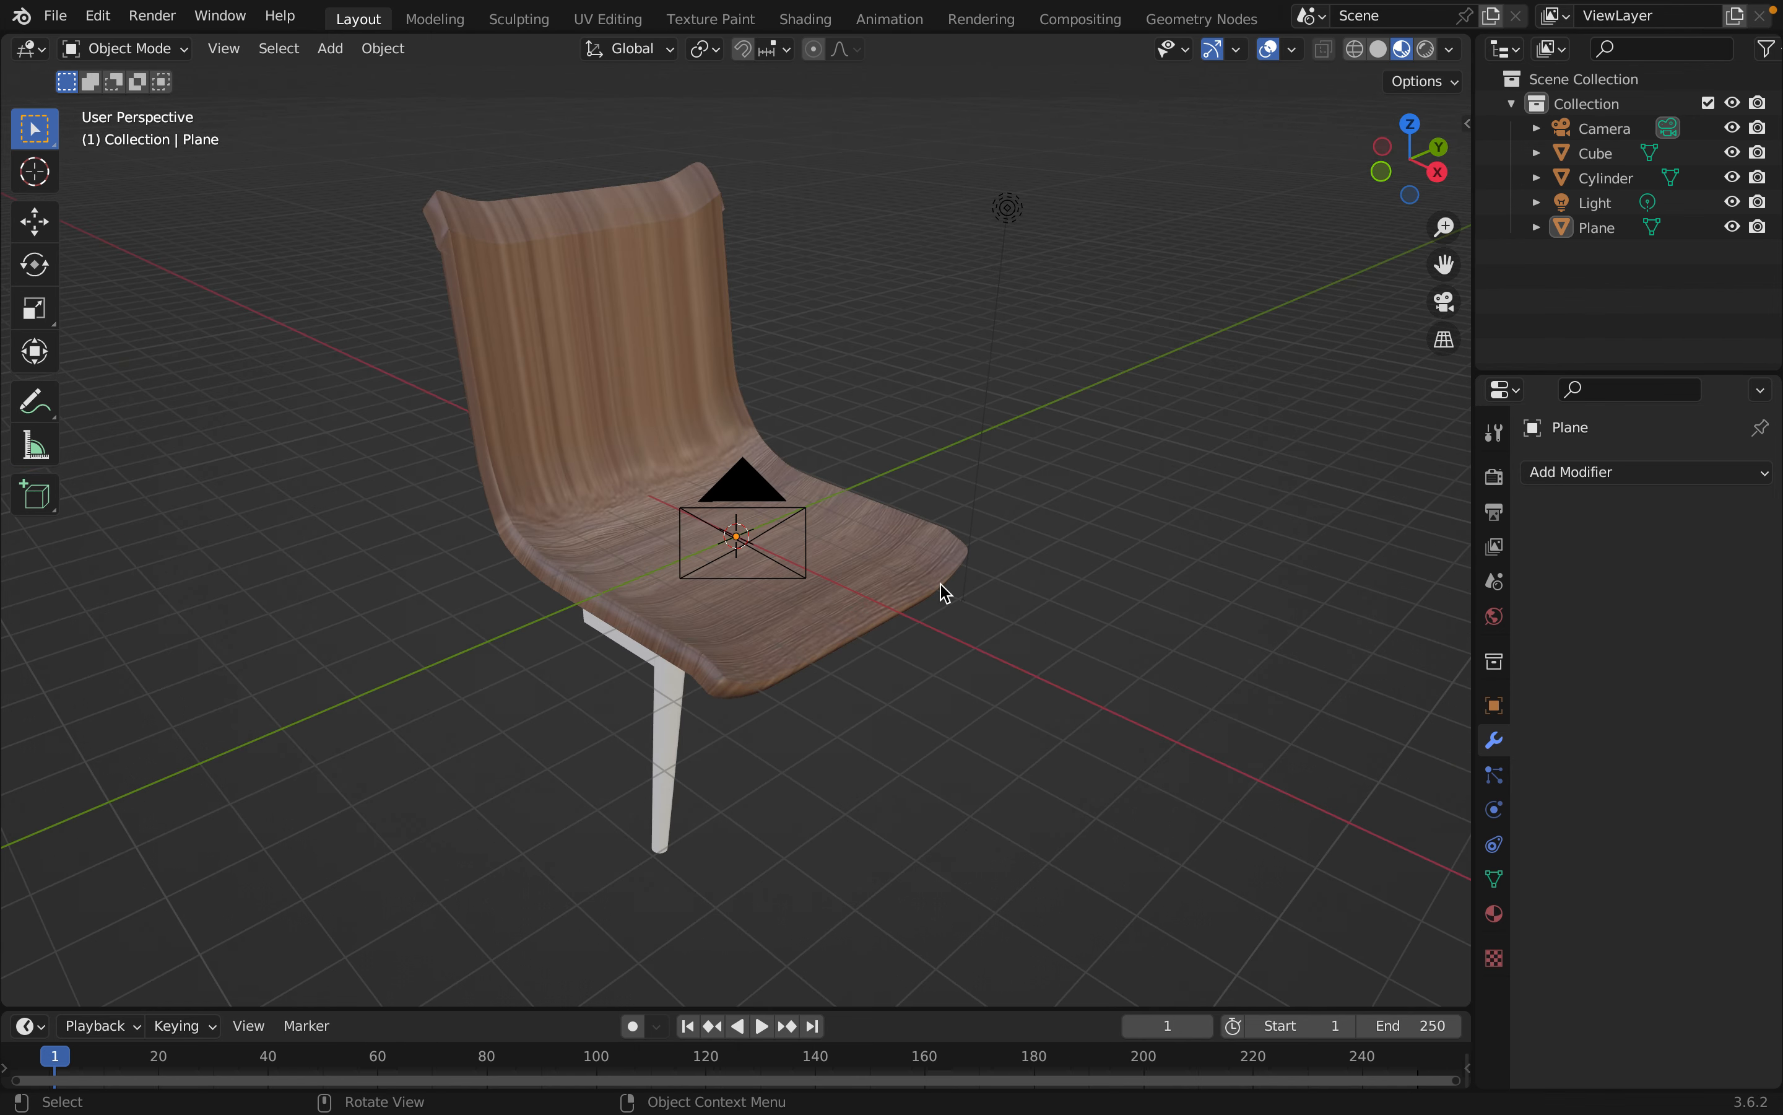